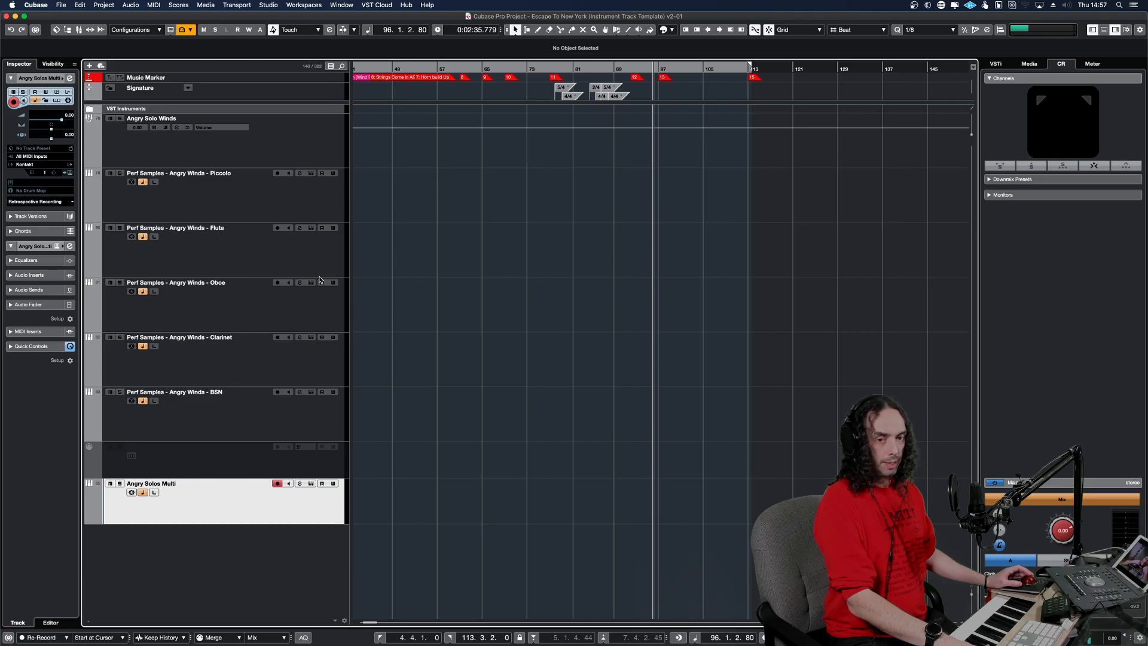
Go through the Angry Solo Winds group, the Piccolo, Flute, Oboe, Clarinet and BSN tracks, and the Angry Solos Multi track.
click(287, 153)
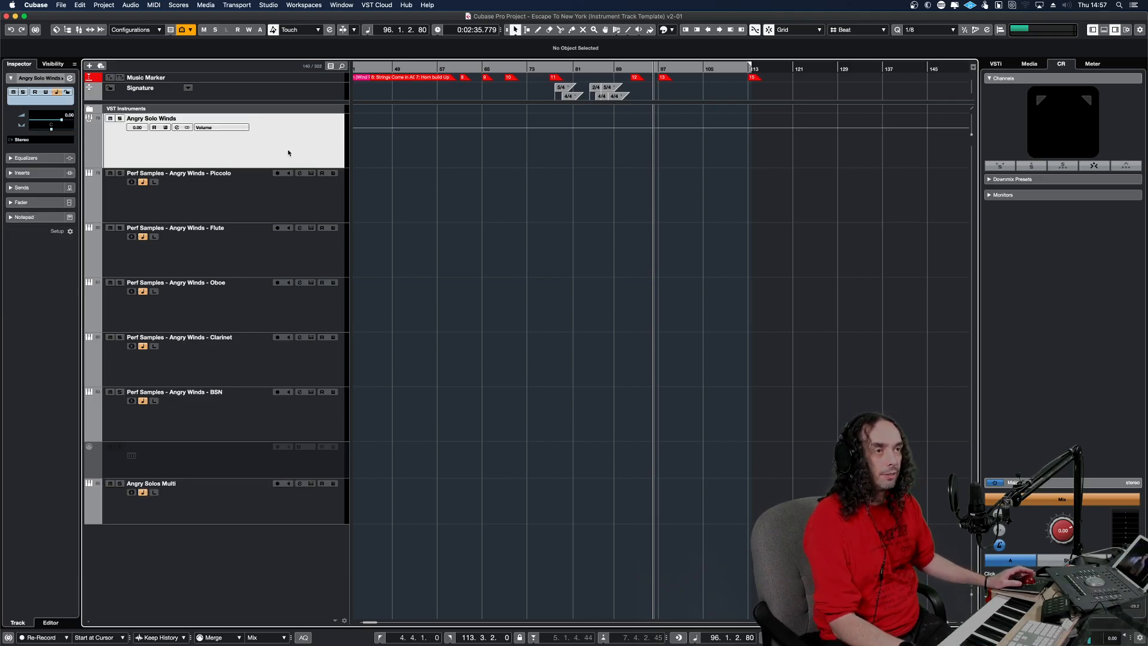
click(265, 219)
click(251, 267)
click(247, 317)
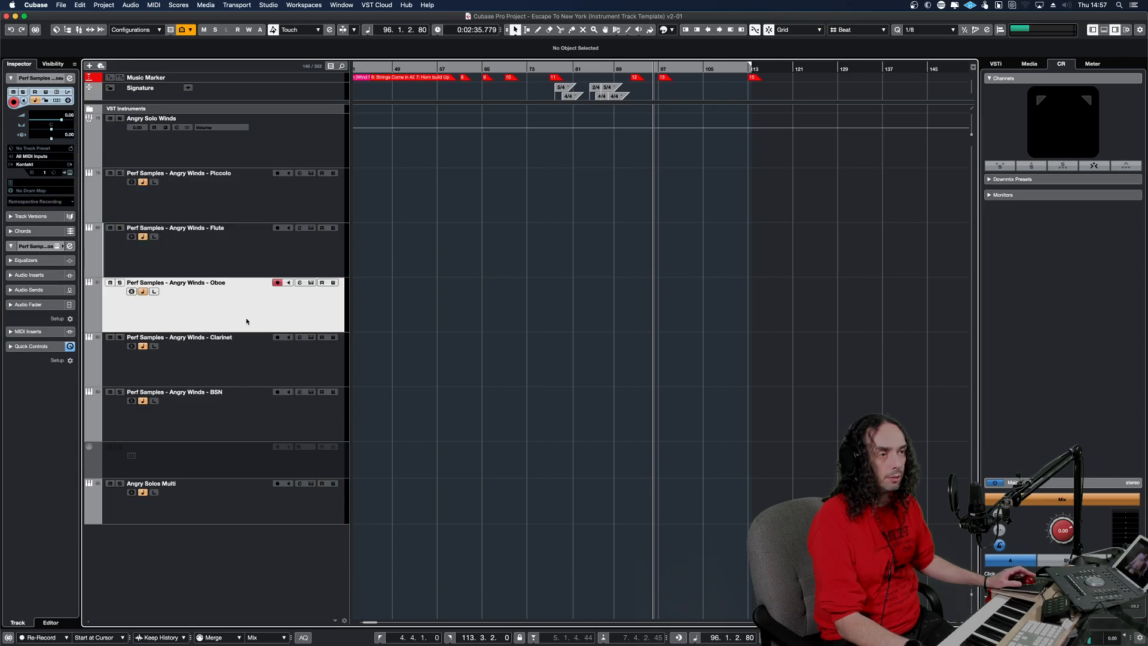
click(247, 370)
click(247, 421)
click(246, 516)
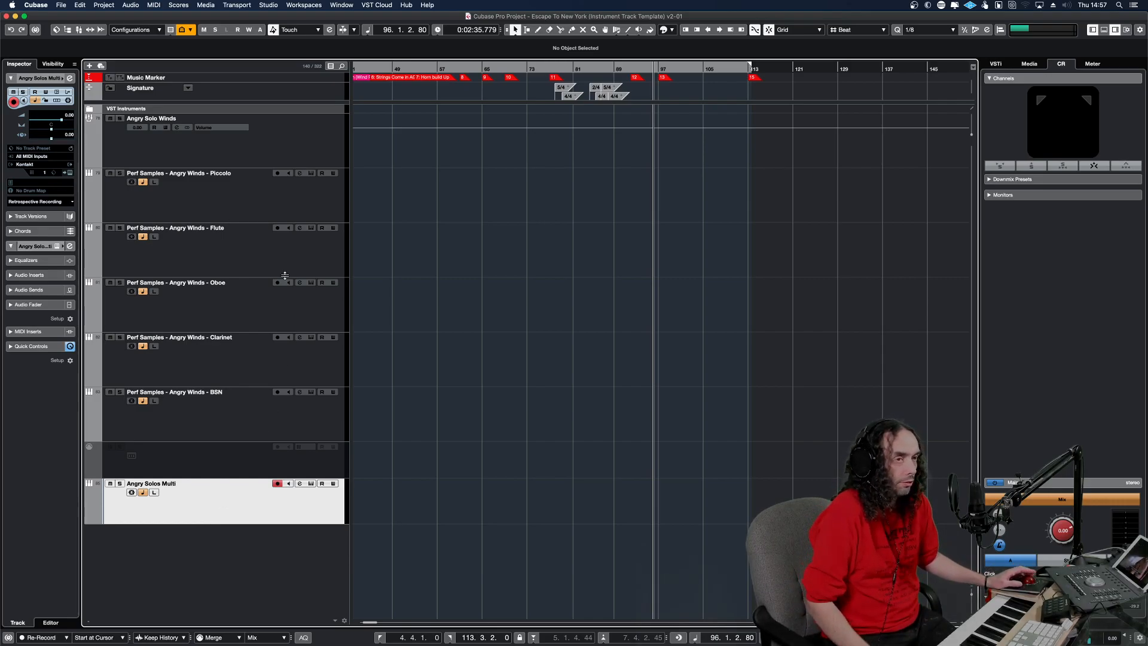
Check the individual Piccolo and BSN tracks and show the insert slots of the Angry Solo Winds group.
click(307, 210)
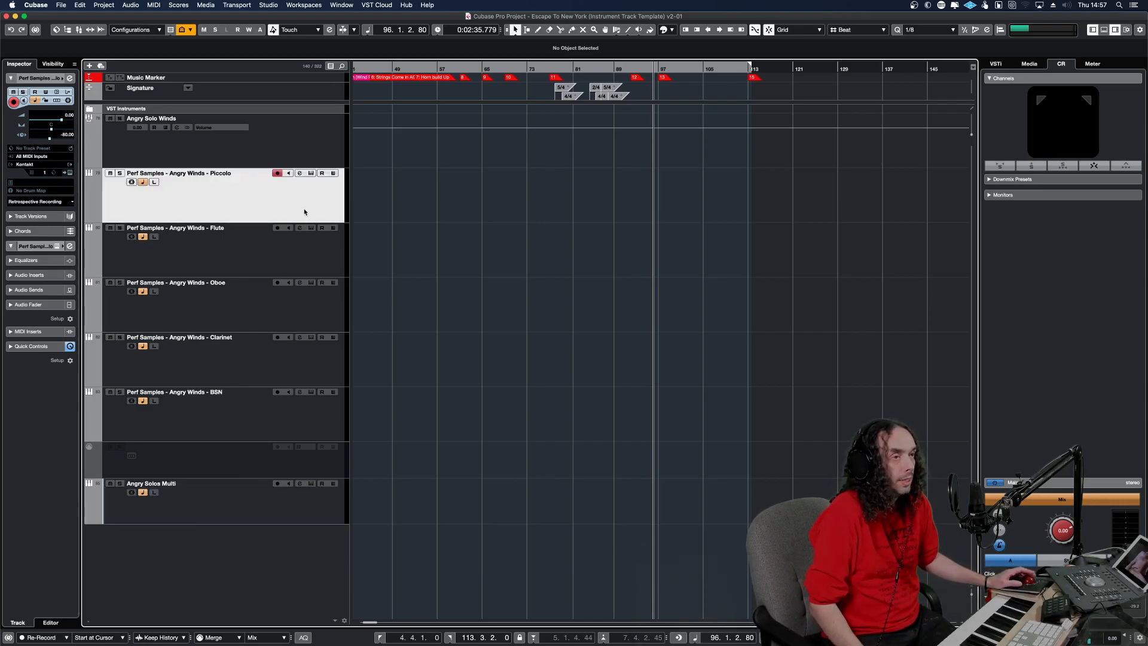
click(288, 414)
click(281, 151)
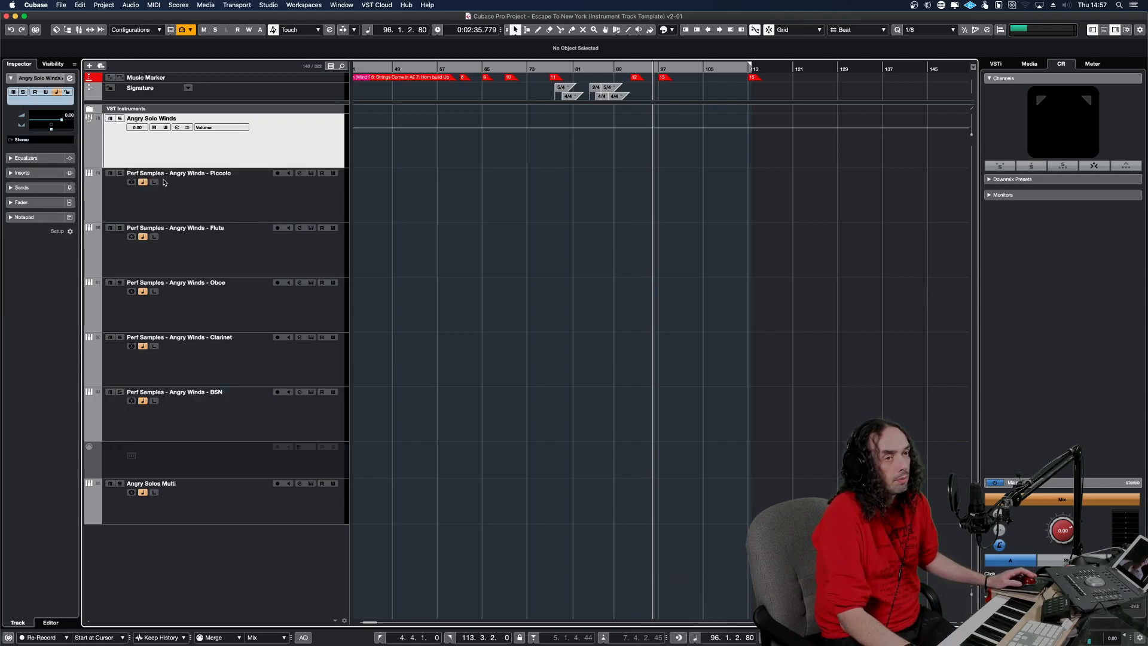
click(51, 173)
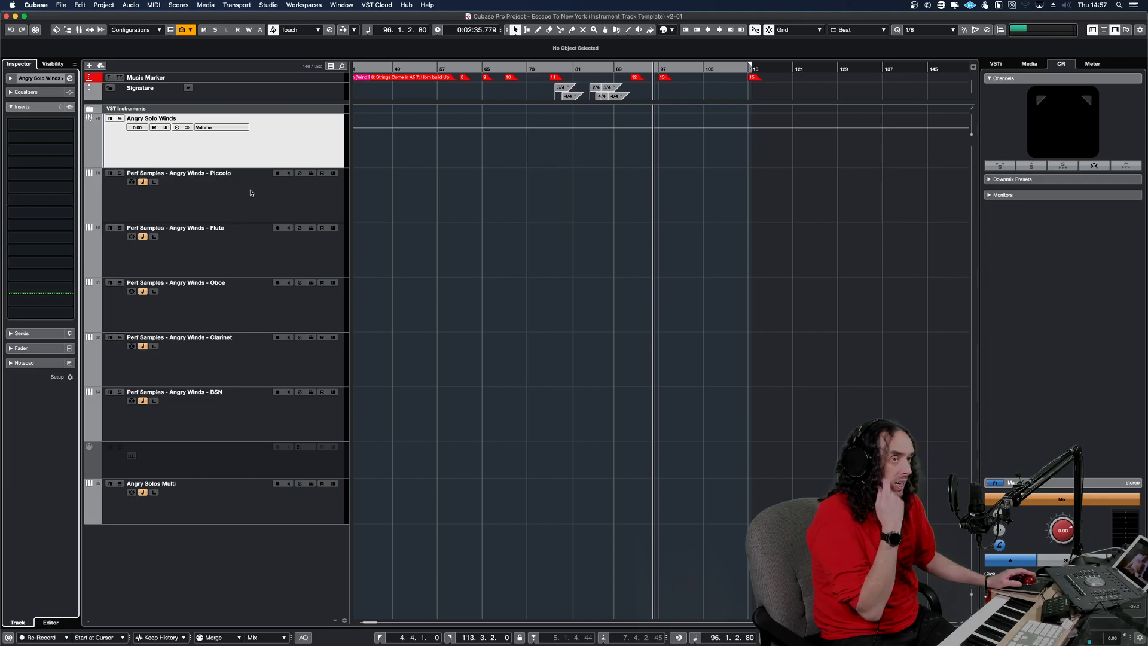
Audition the Perf Samples Angry Winds Piccolo and Flute tracks.
click(275, 199)
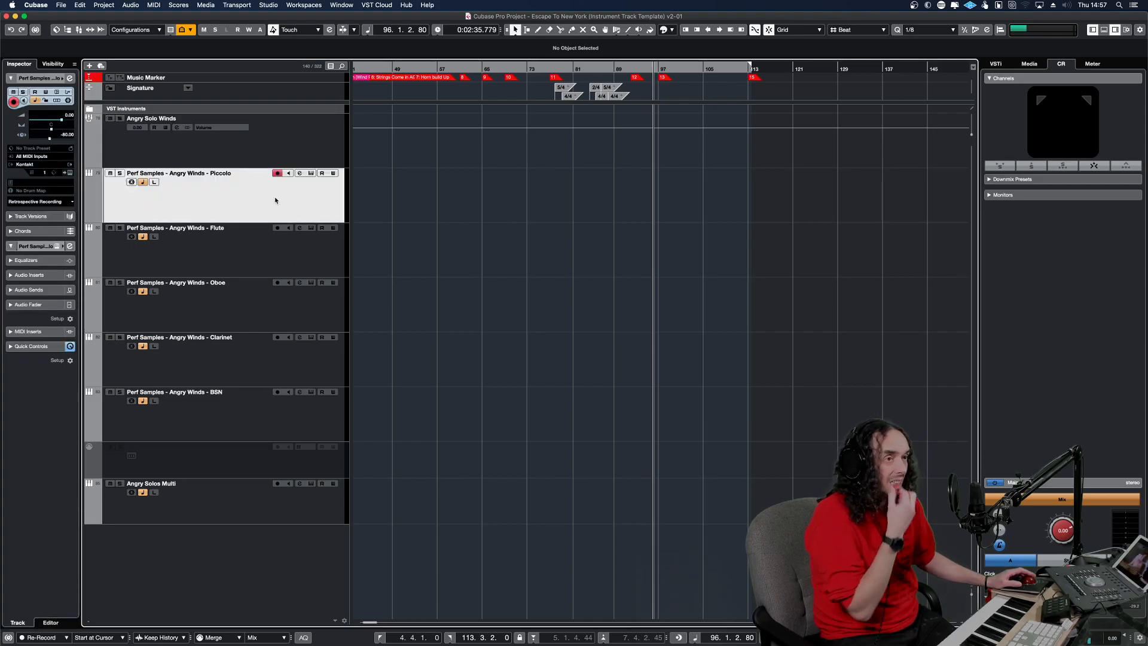
click(302, 256)
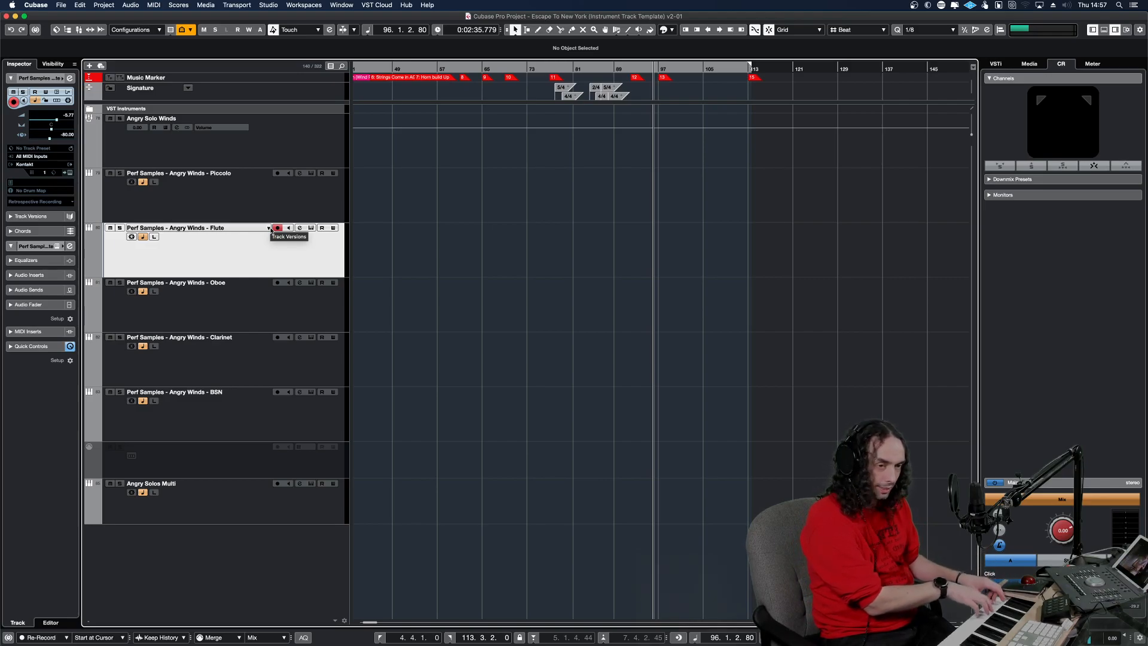
key(Up)
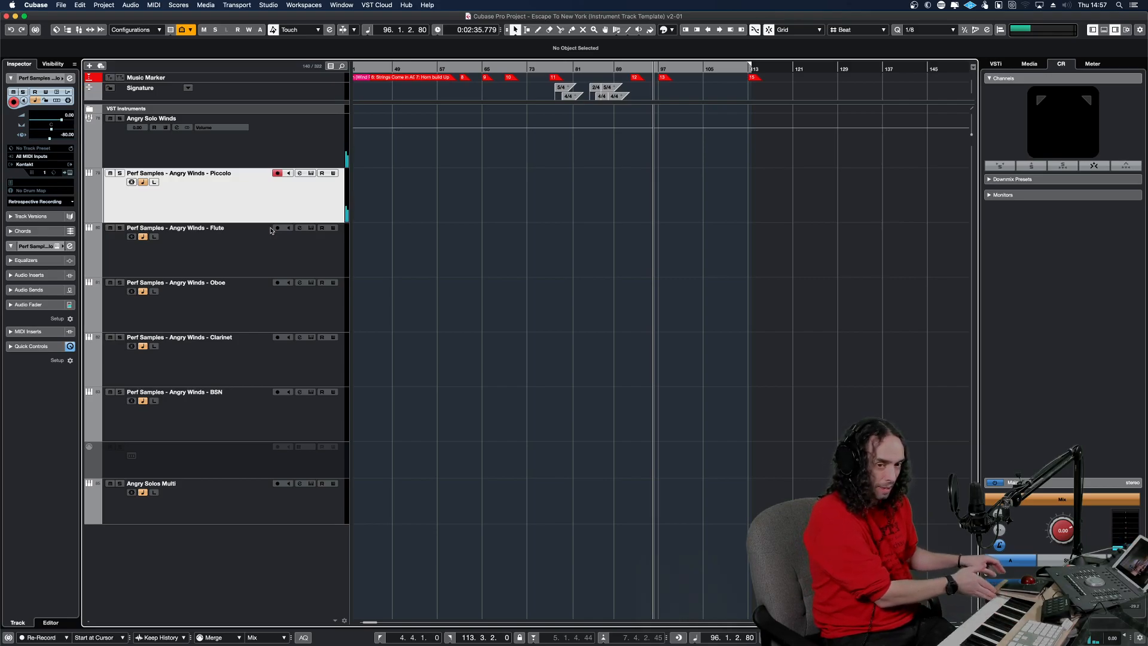
Open the Flute track's Kontakt instrument and position its window over the project so the Solo Flute patch can be examined.
click(289, 246)
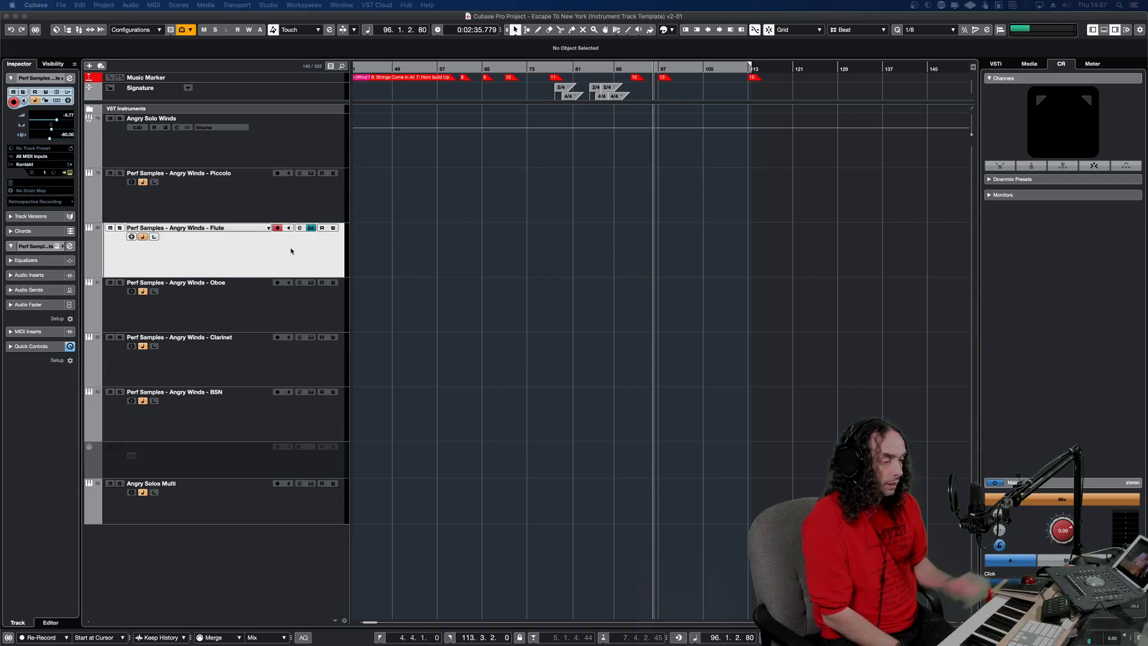
drag(640, 307, 531, 99)
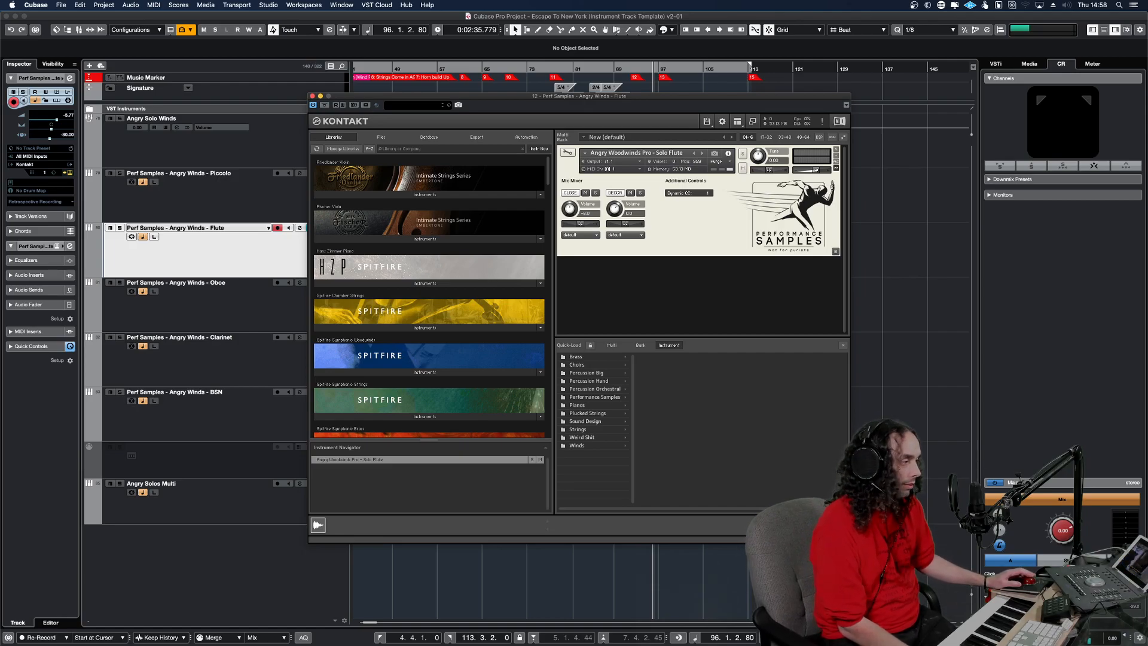
mouse_move(849, 541)
mouse_down()
mouse_move(824, 529)
mouse_move(783, 465)
mouse_move(849, 541)
mouse_up()
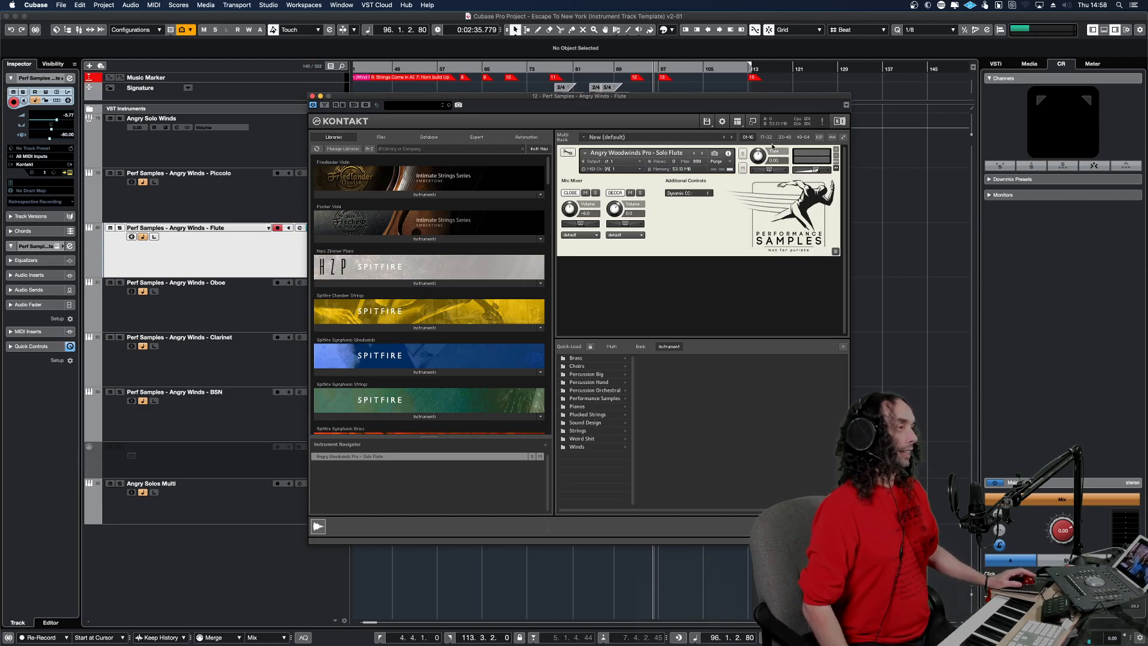
drag(764, 101, 774, 127)
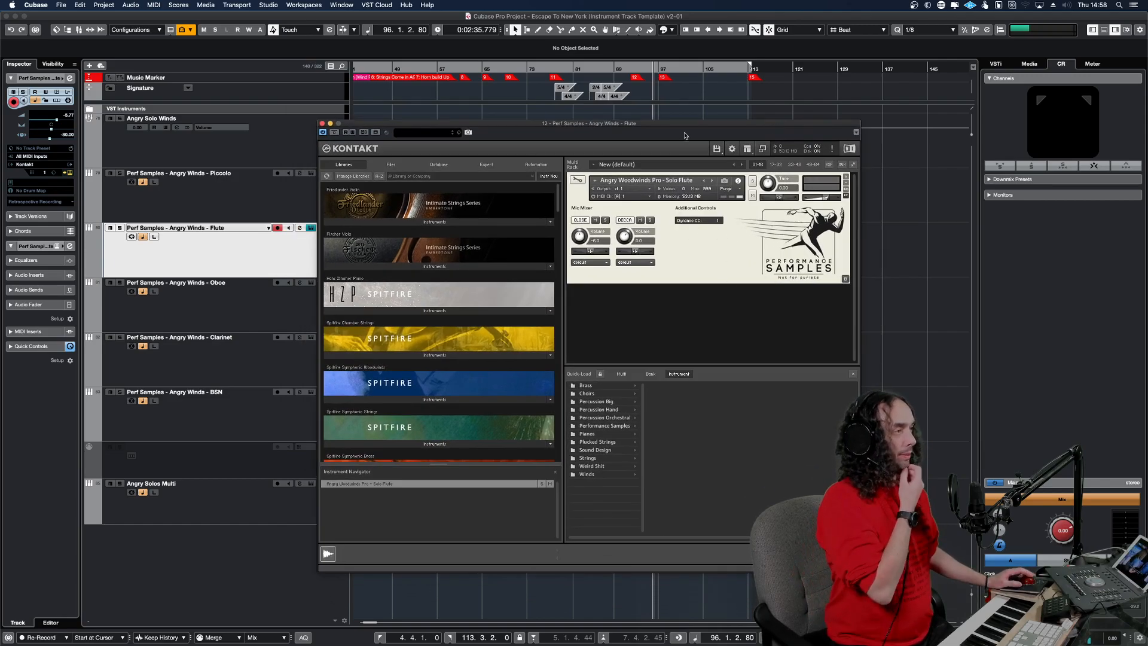
drag(687, 132, 622, 139)
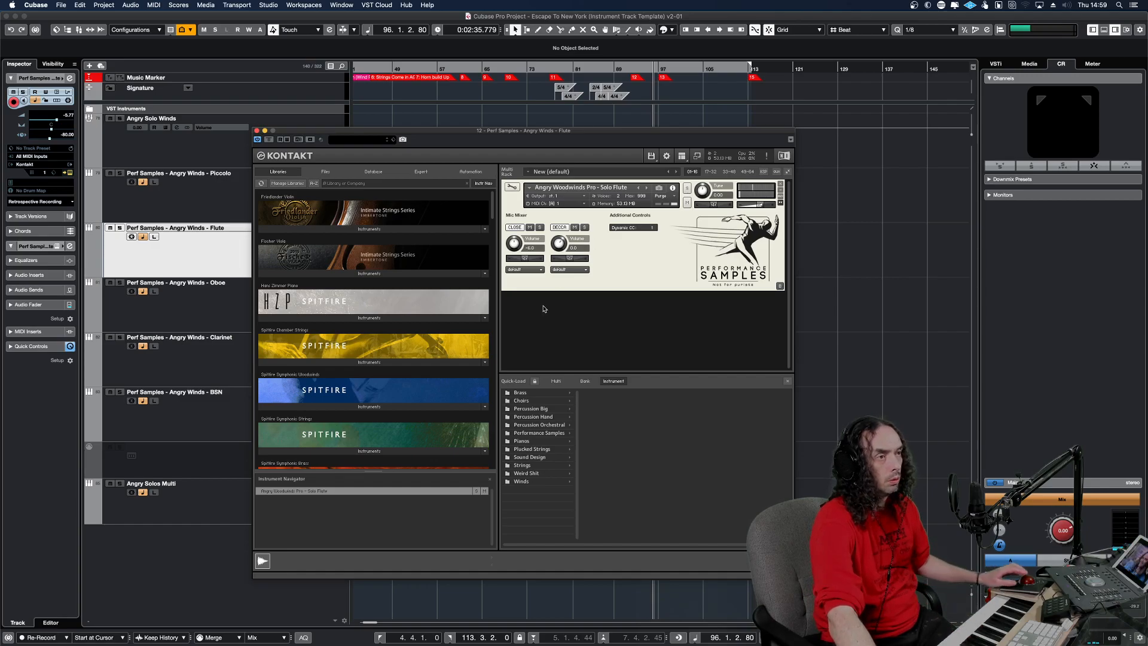
Select the Clarinet track, turn off the Decca mic in the Solo Flute patch and close the Kontakt window.
click(182, 371)
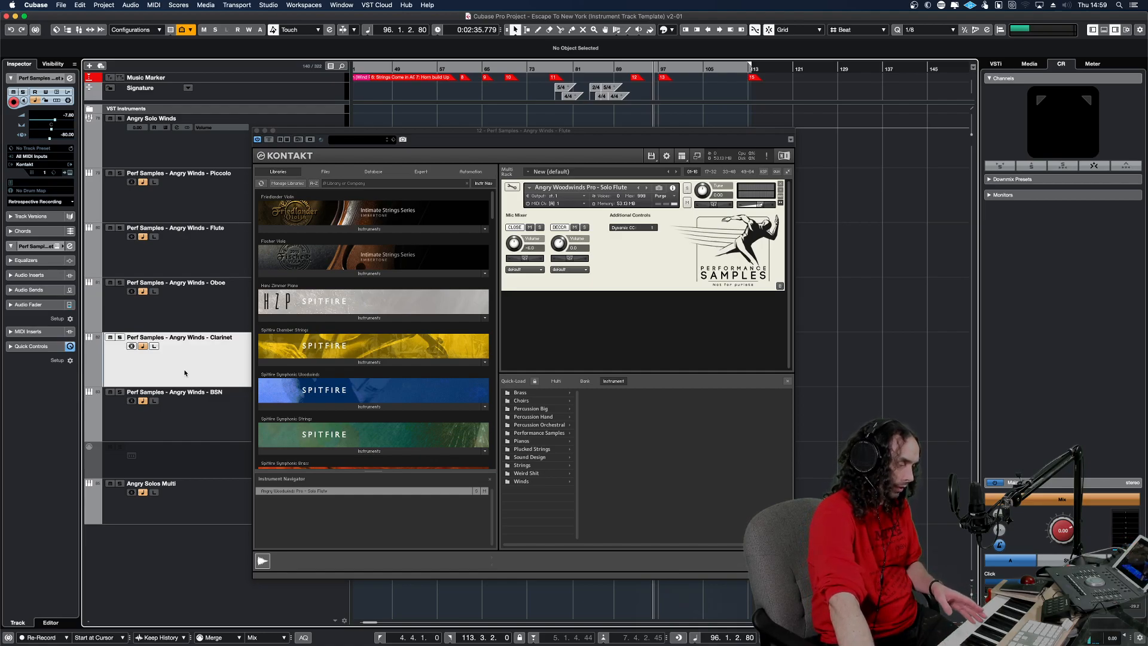
click(560, 227)
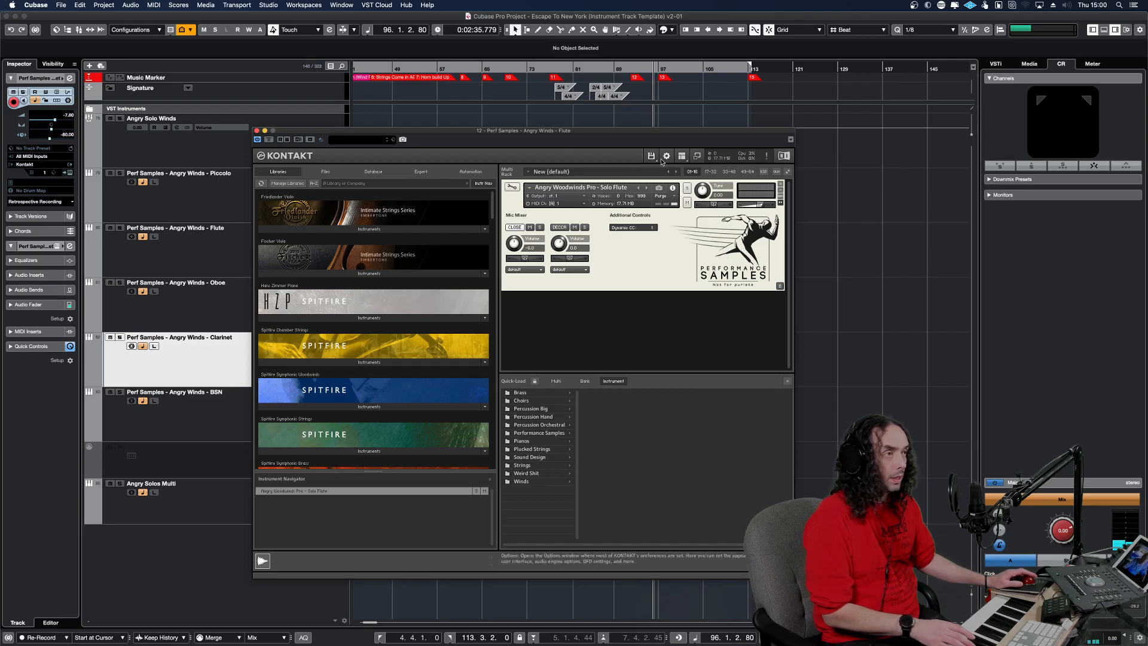
click(257, 131)
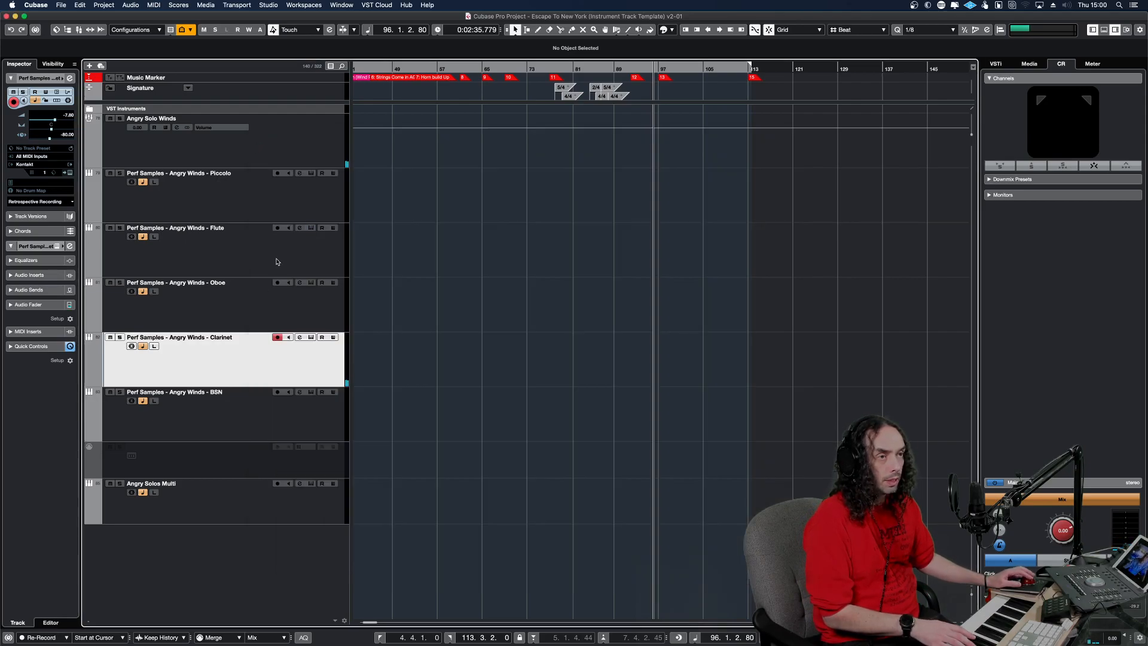
Reopen the Flute track's Kontakt instrument, audition the Decca mic and switch both the Close and Decca mics on.
click(310, 246)
click(311, 228)
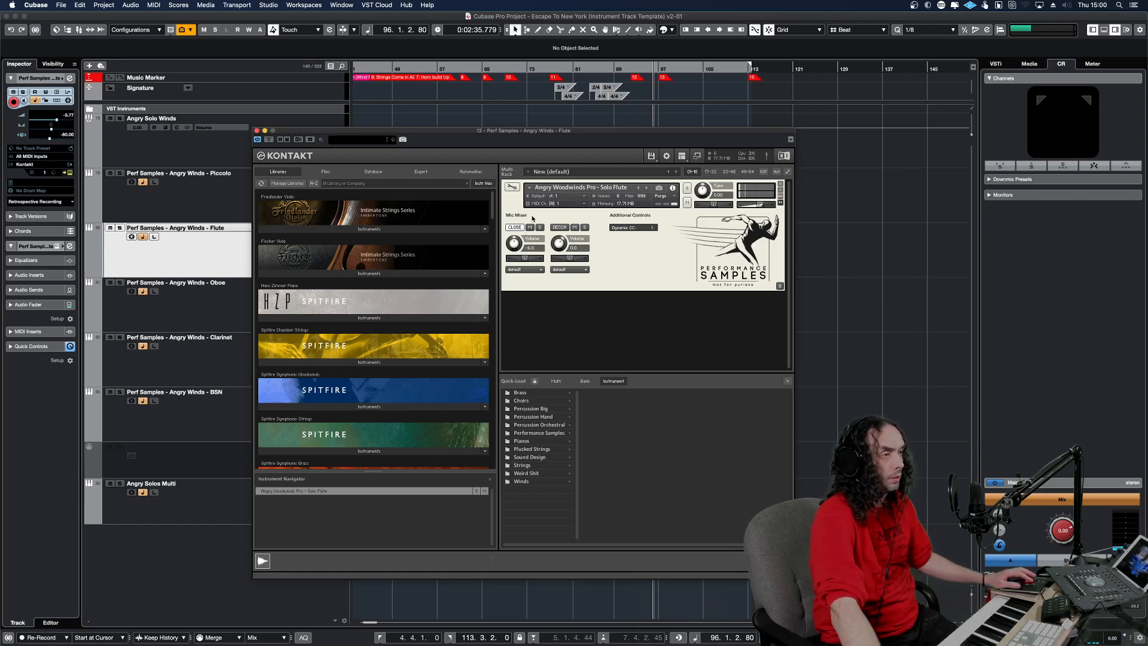
click(560, 227)
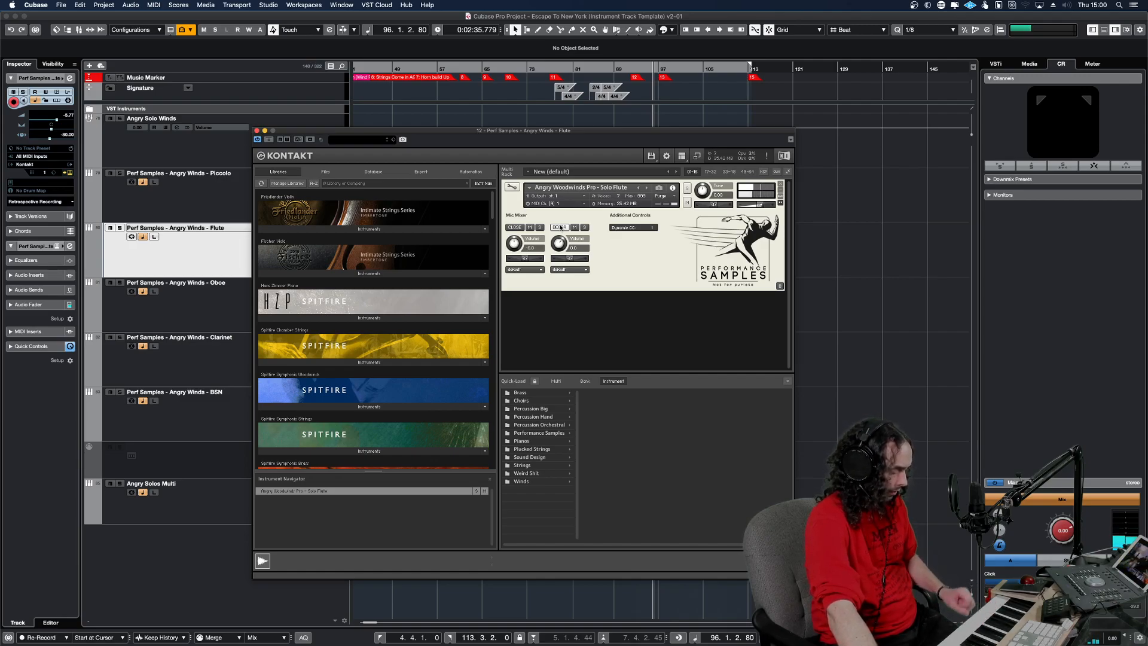
click(528, 228)
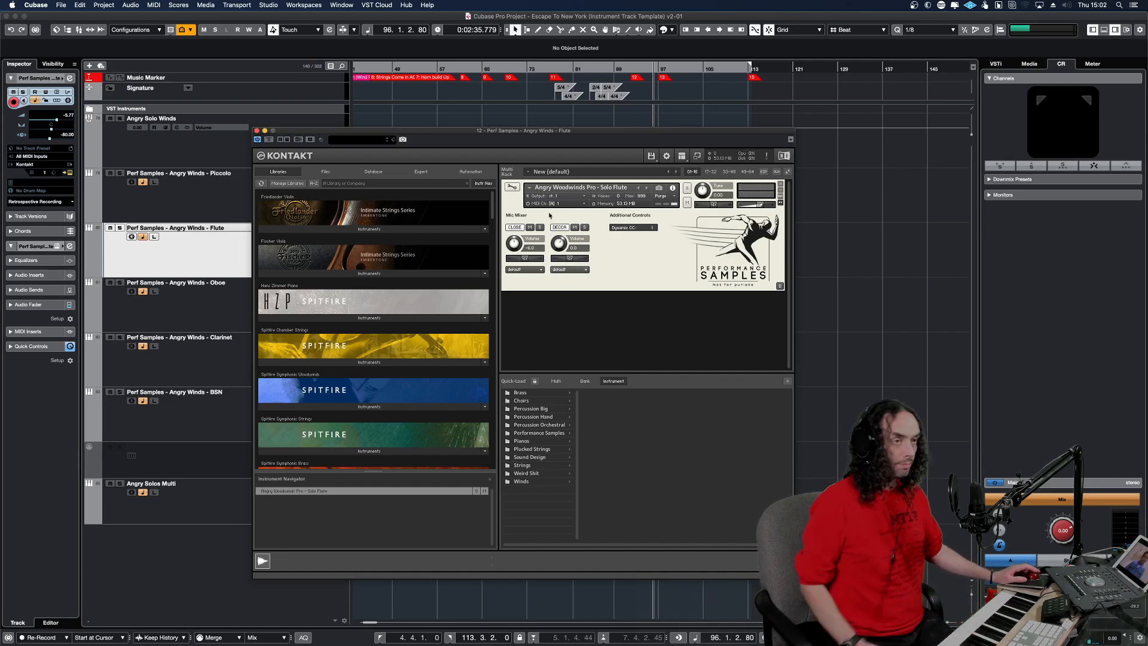
View the Oboe track's Kontakt instrument, select the Piccolo track and close both Kontakt windows.
click(227, 303)
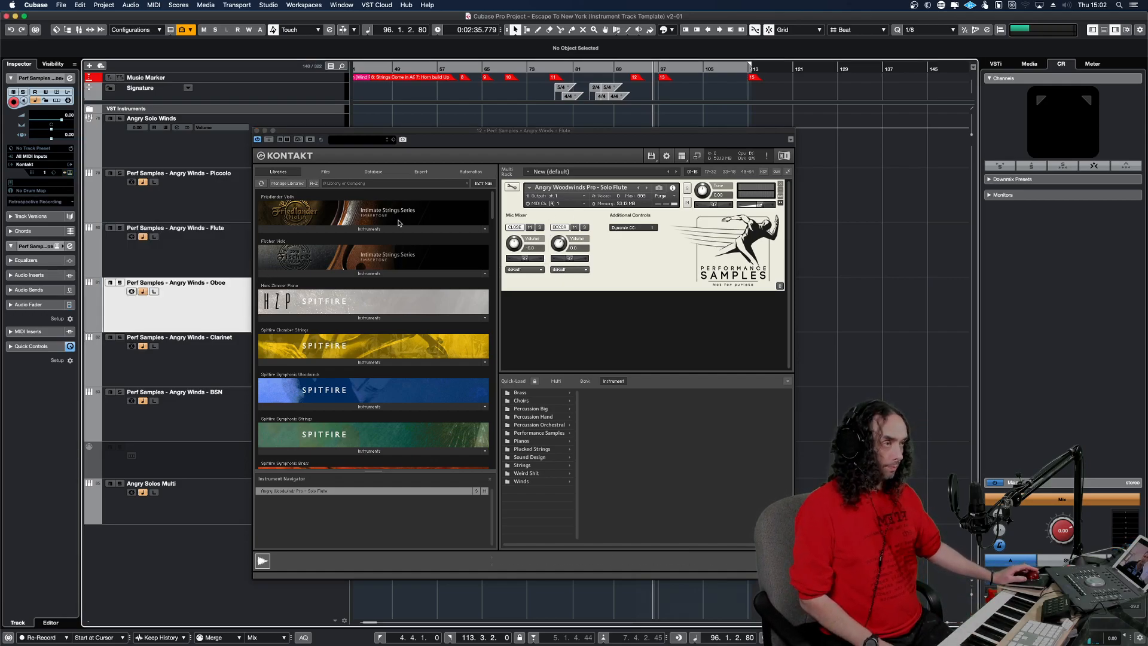
key(e)
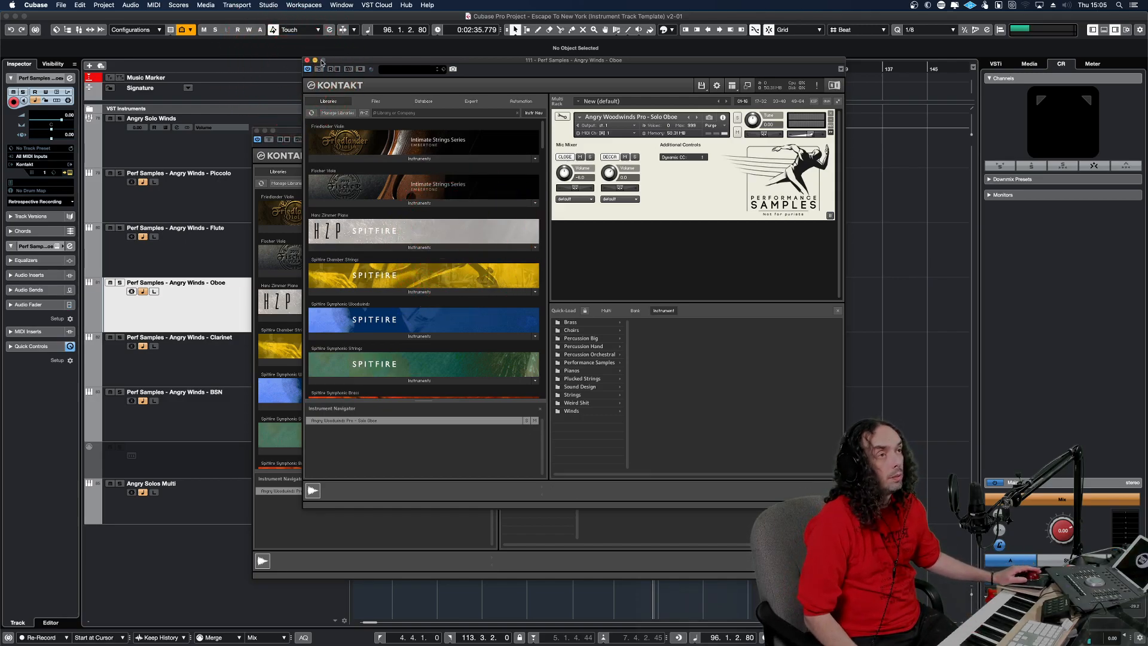
click(214, 254)
click(223, 212)
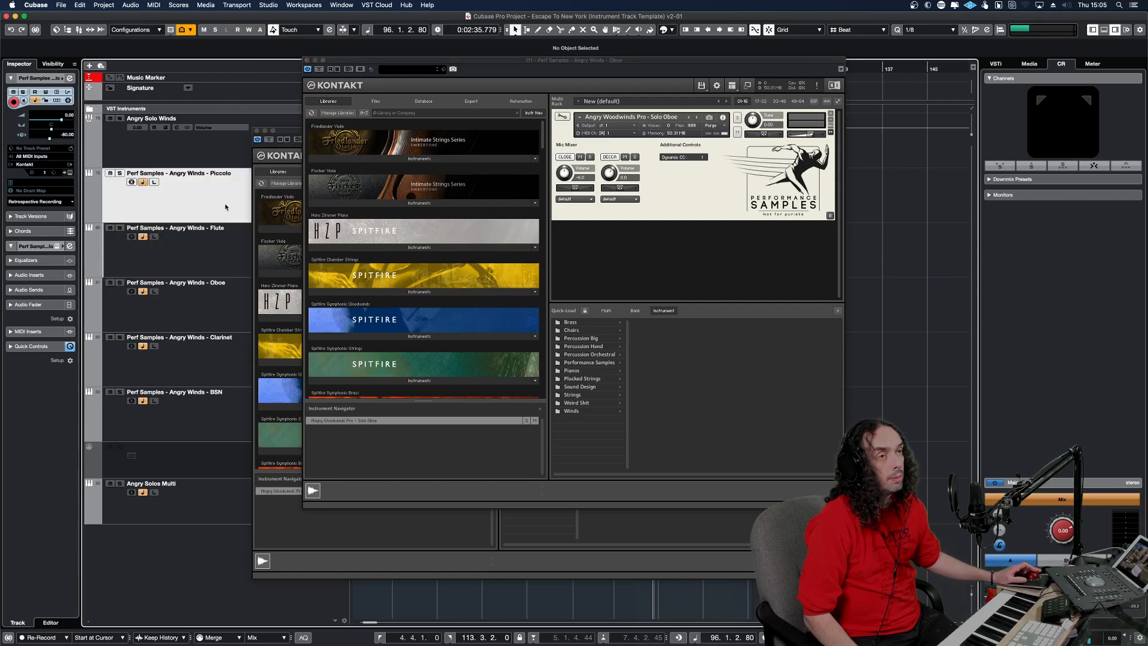
click(307, 61)
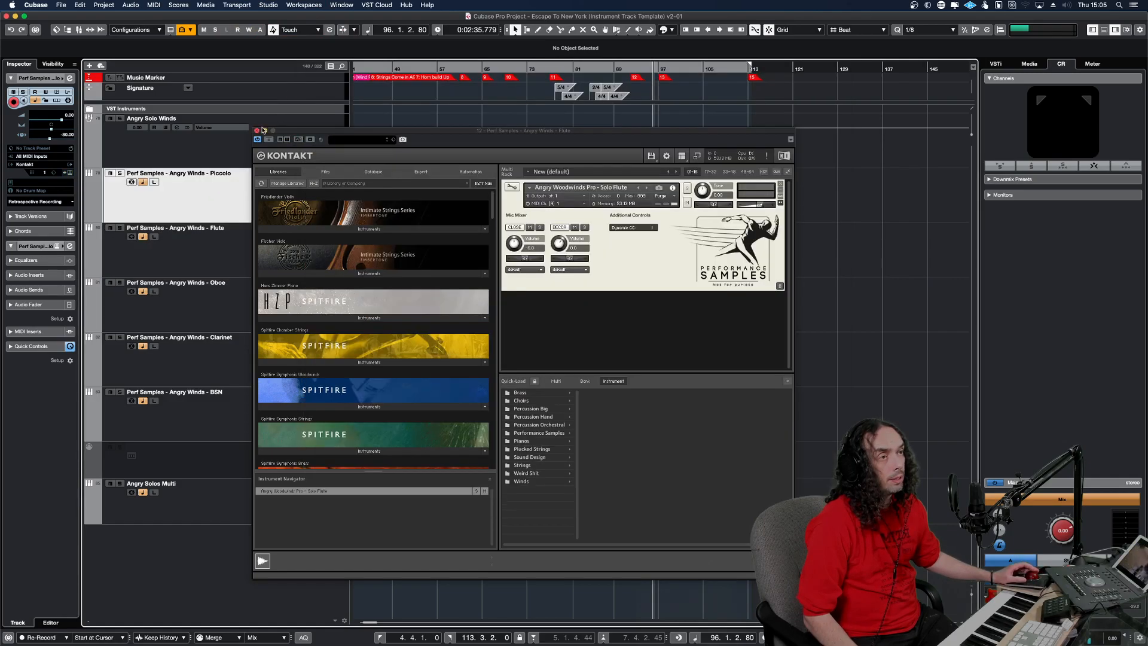
click(257, 131)
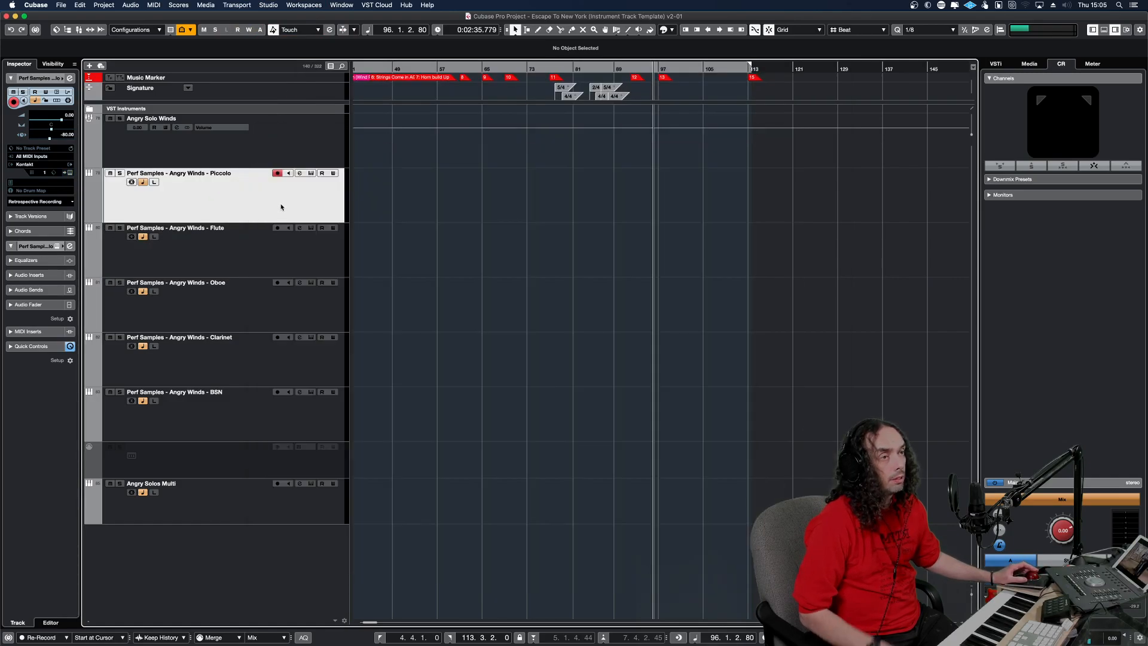
Solo the Flute track and place the project cursor at 77.2.1.0.
click(290, 272)
click(120, 228)
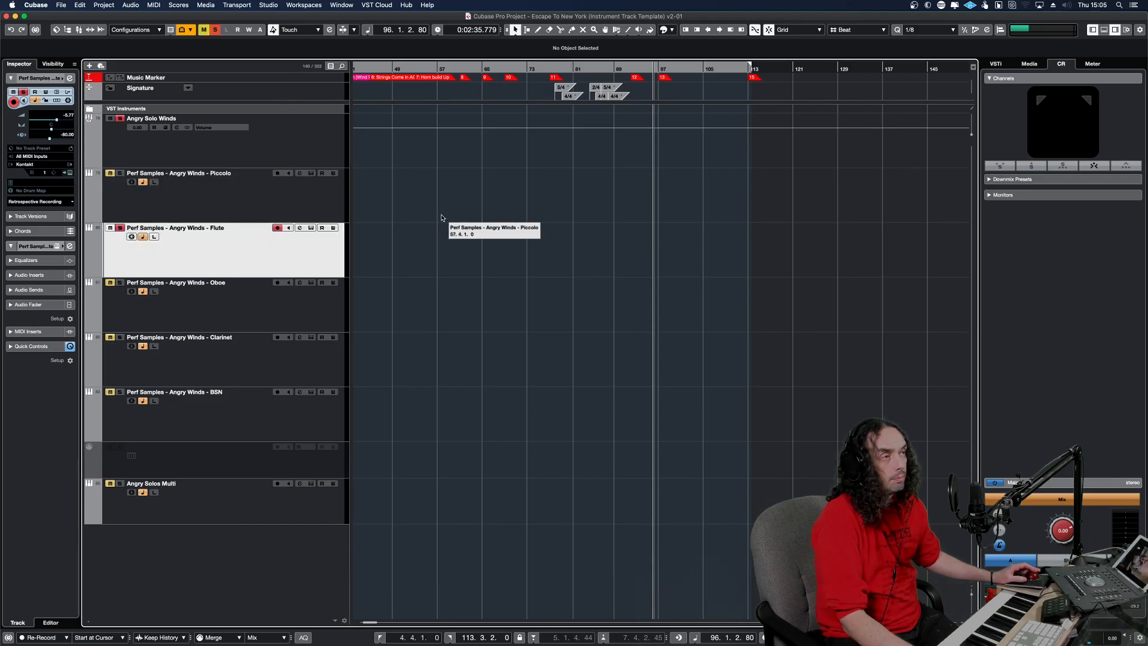
click(549, 157)
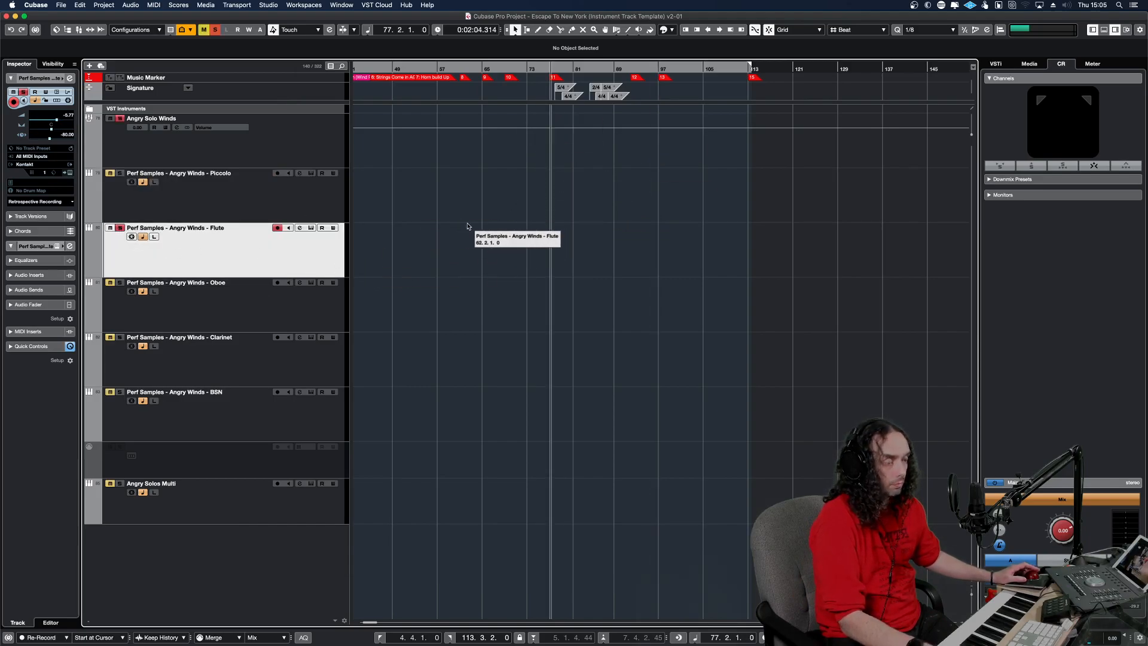
Create an empty MIDI part on the Flute track from 4.4.1.0 to 113.3.2.0.
key(h)
key(h)
key(h)
key(h)
key(h)
key(h)
key(h)
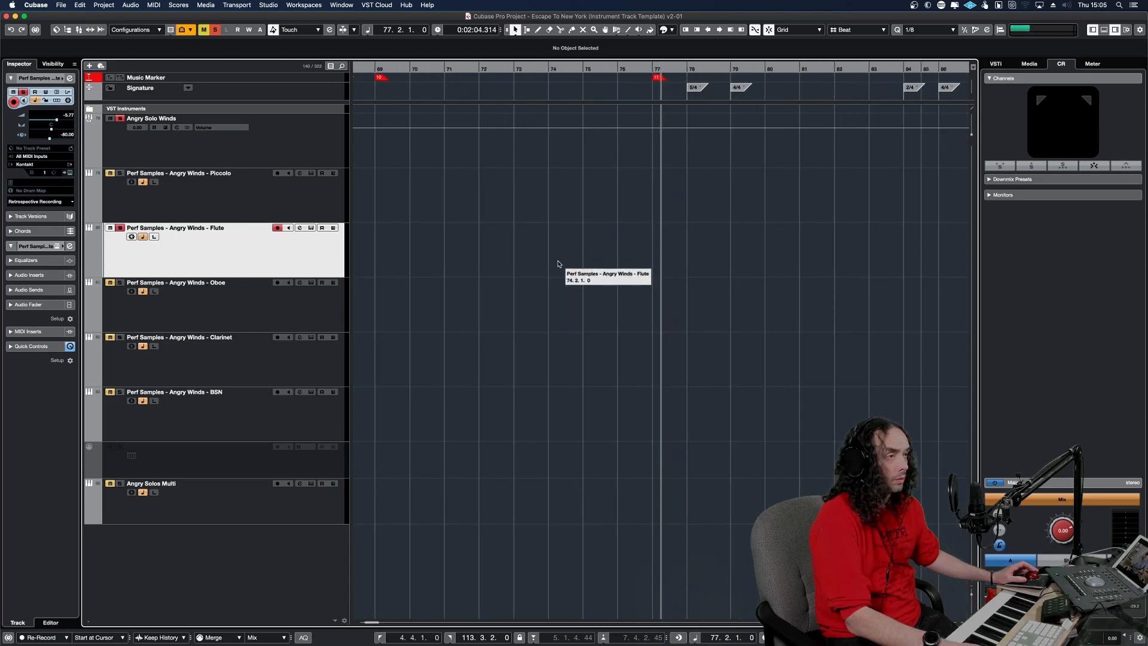
click(624, 261)
key(h)
key(h)
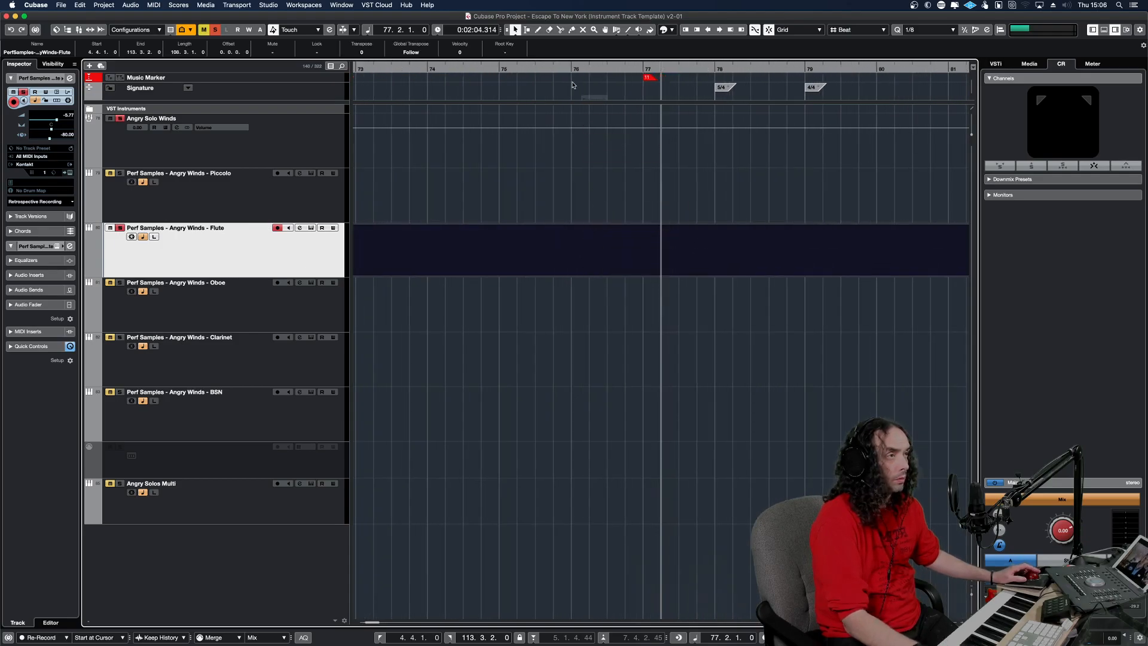
Move the project cursor to 69.2.1.0 and set the left locator at bar 70 and the right locator at bar 74.
super+click(572, 68)
drag(440, 68, 366, 69)
super+click(423, 68)
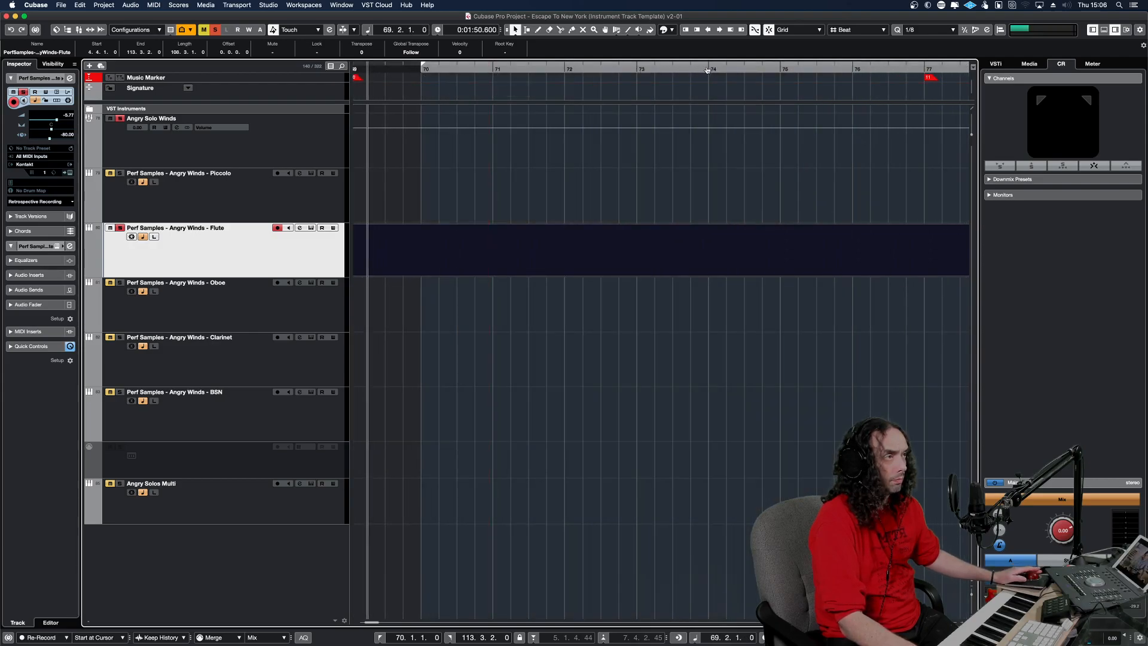
alt+click(706, 69)
Open the Flute part in the Key Editor and step-input a run of 1/8 notes from bar 70 to bar 74.
double_click(494, 260)
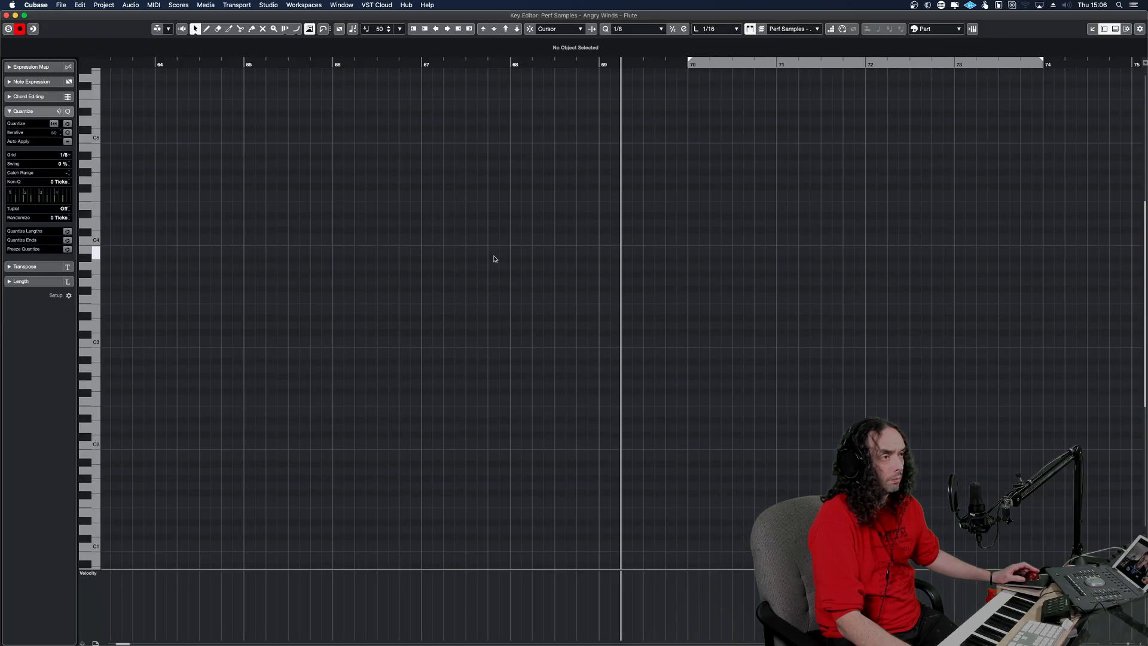
key(KP_1)
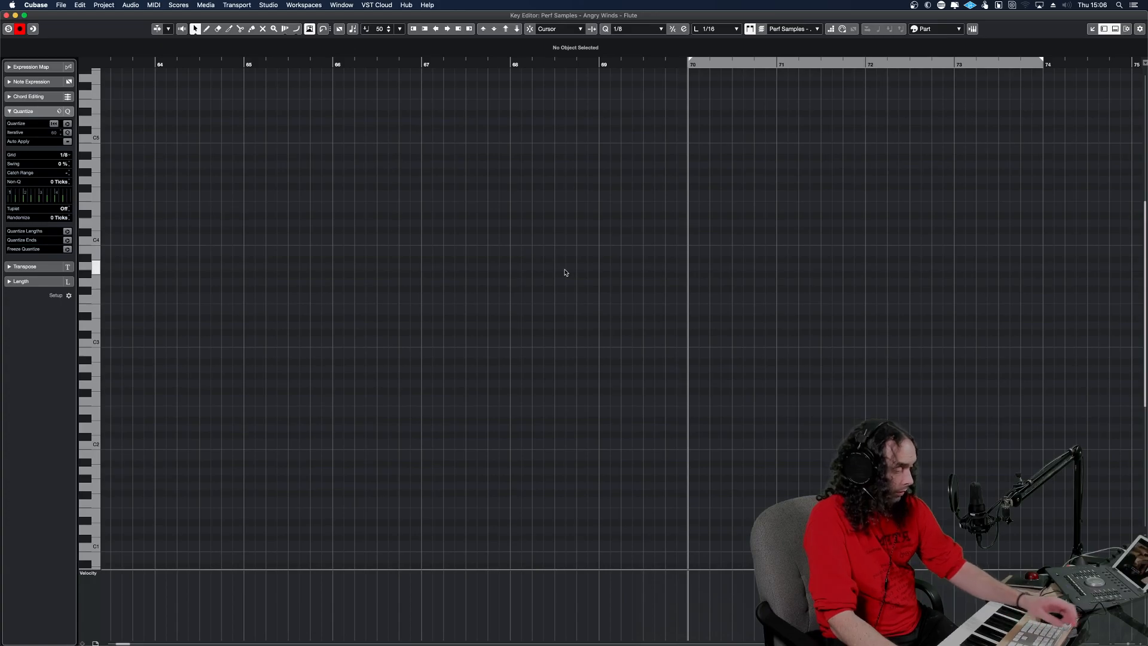
key(shift+s)
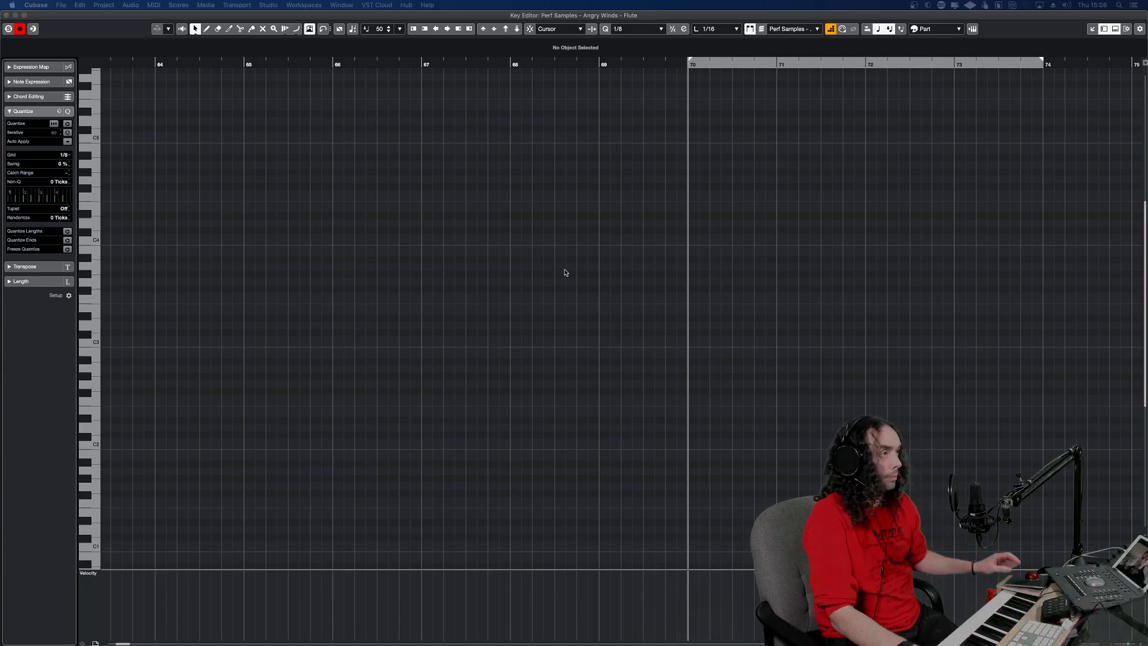
click(689, 223)
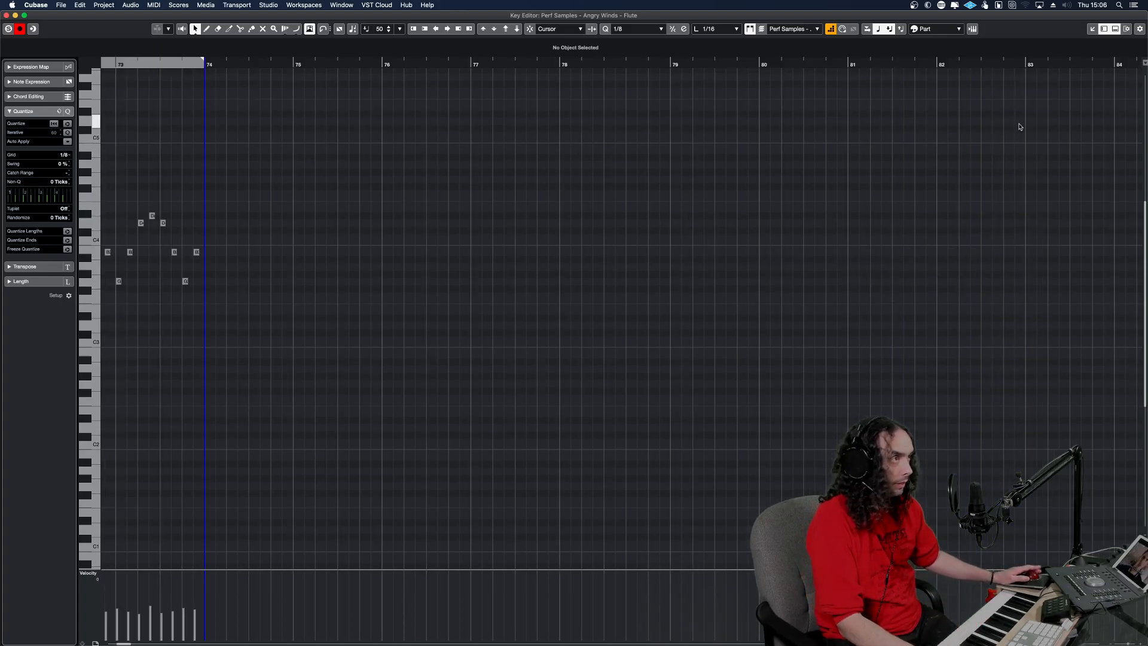
key(Escape)
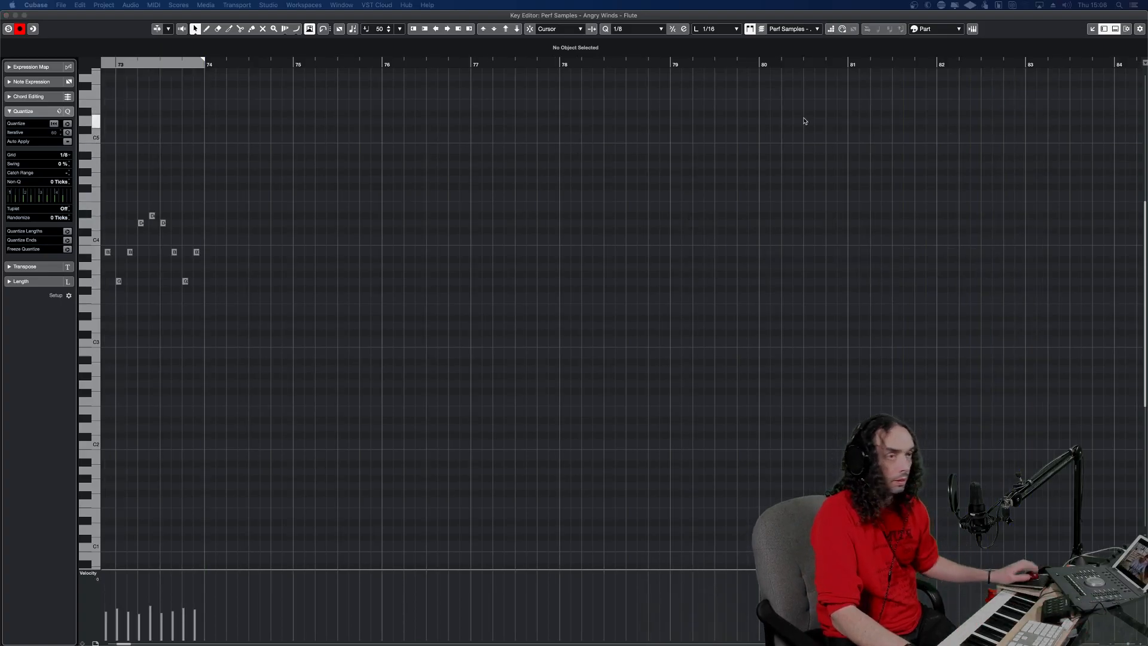
Select all the step-input flute notes from bar 70 to bar 74 and set the snap type to Grid.
drag(107, 65, 142, 69)
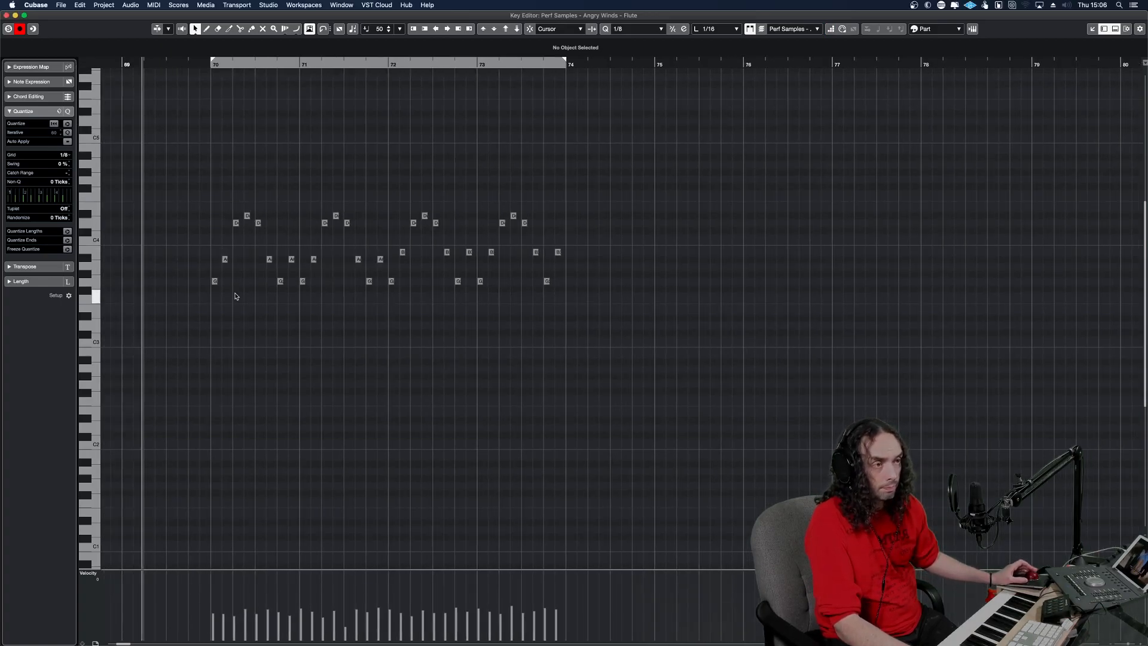
drag(233, 294, 213, 279)
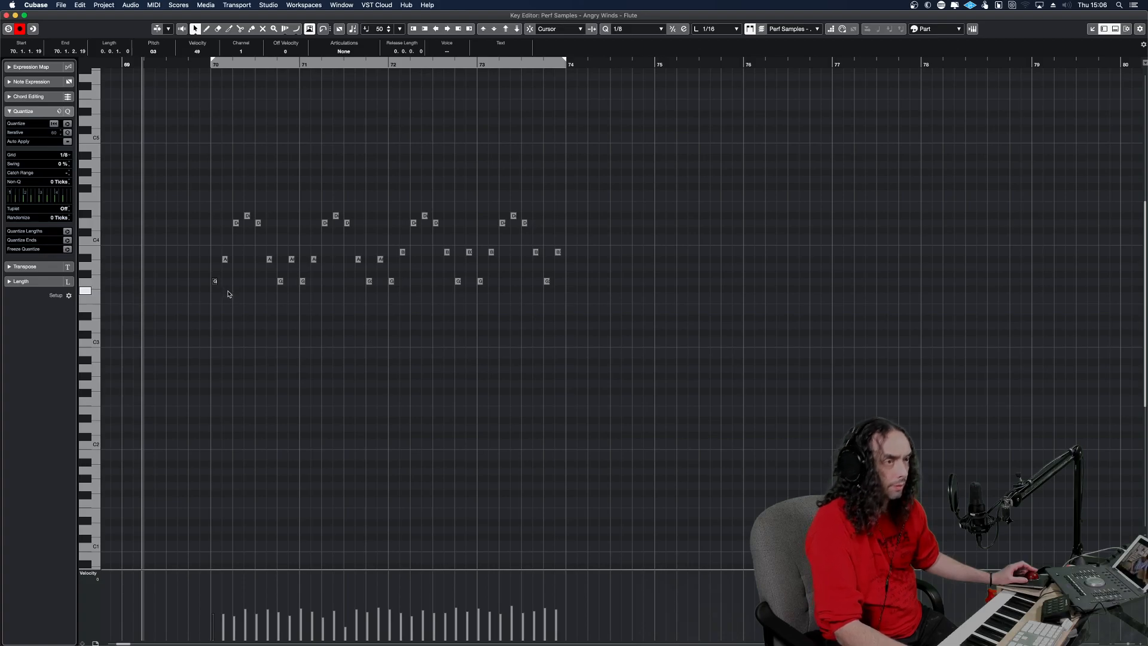
drag(594, 366, 202, 150)
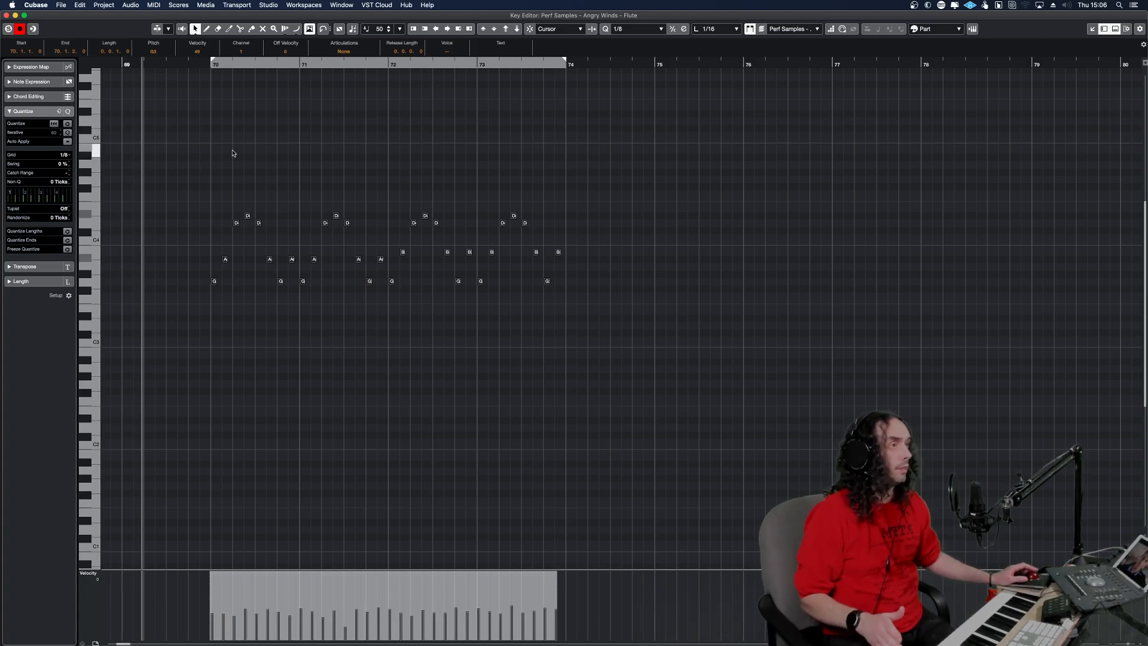
click(530, 29)
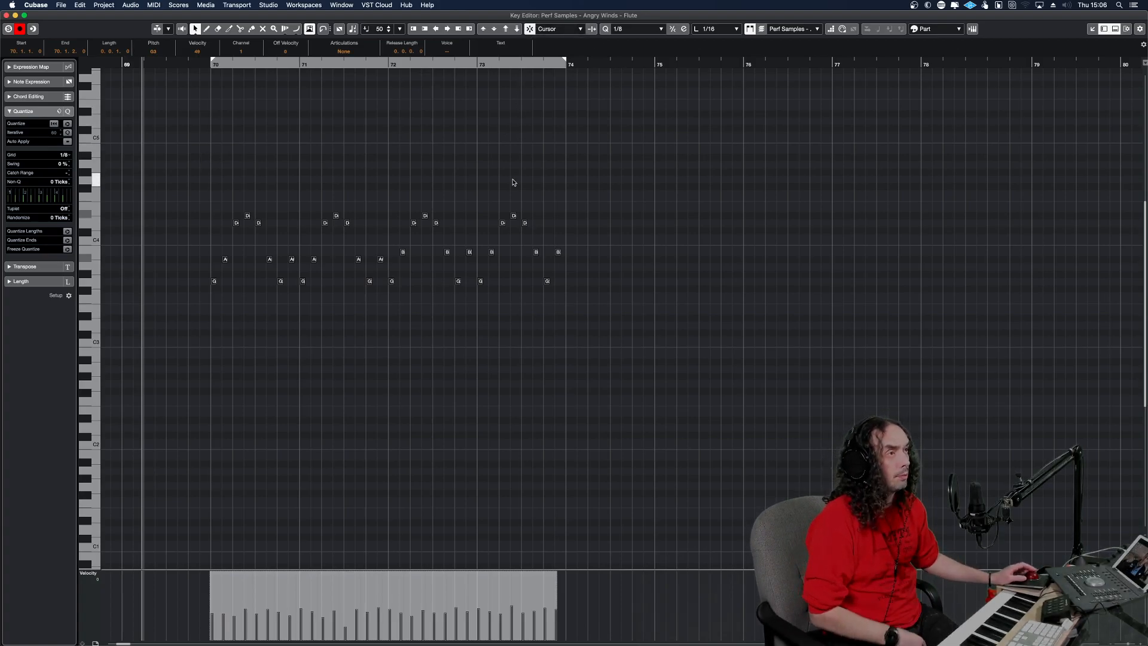
click(564, 29)
scroll(567, 23, up, 2)
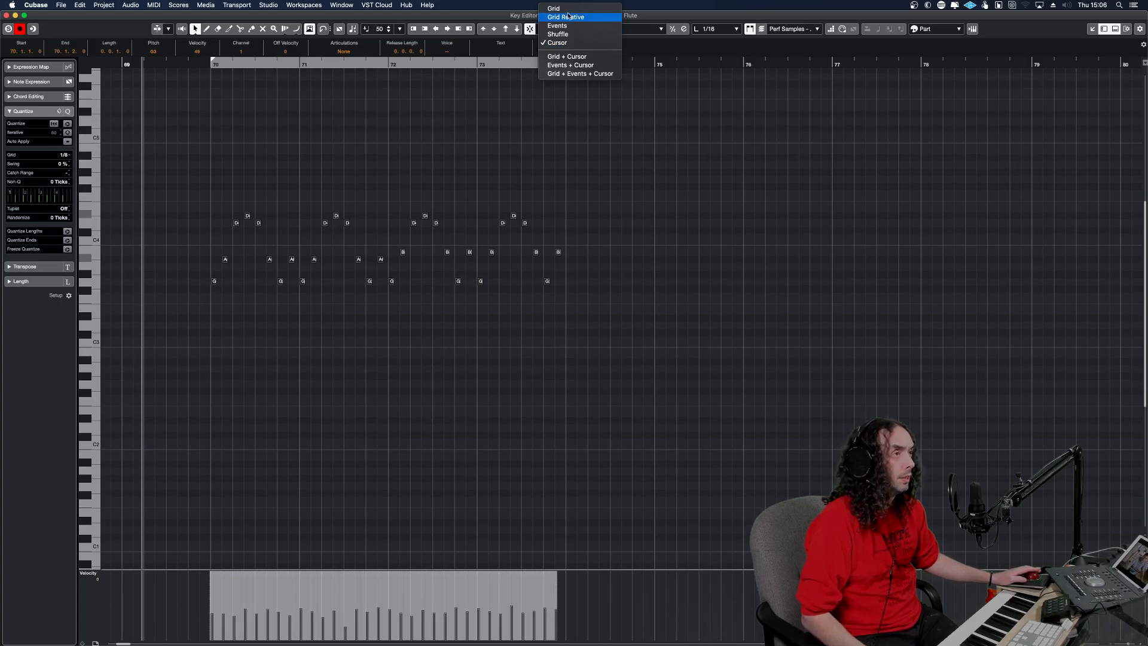
click(567, 13)
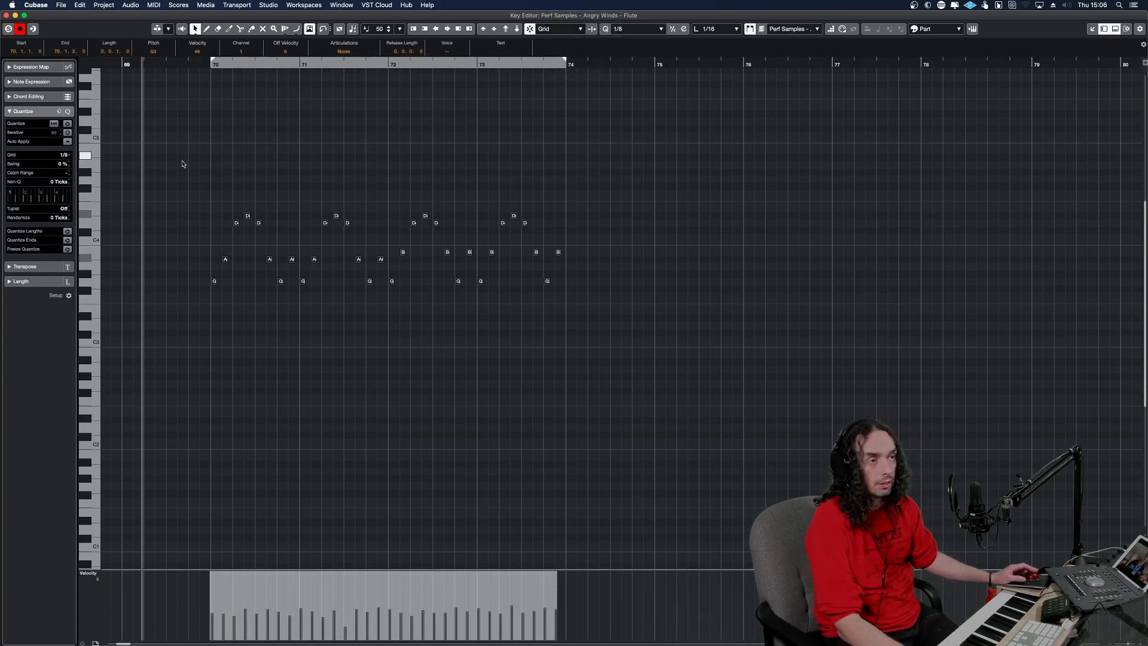
Raise the velocities of the accented notes in the flute run and play it with cycle turned on from bar 70 to 74.
key(h)
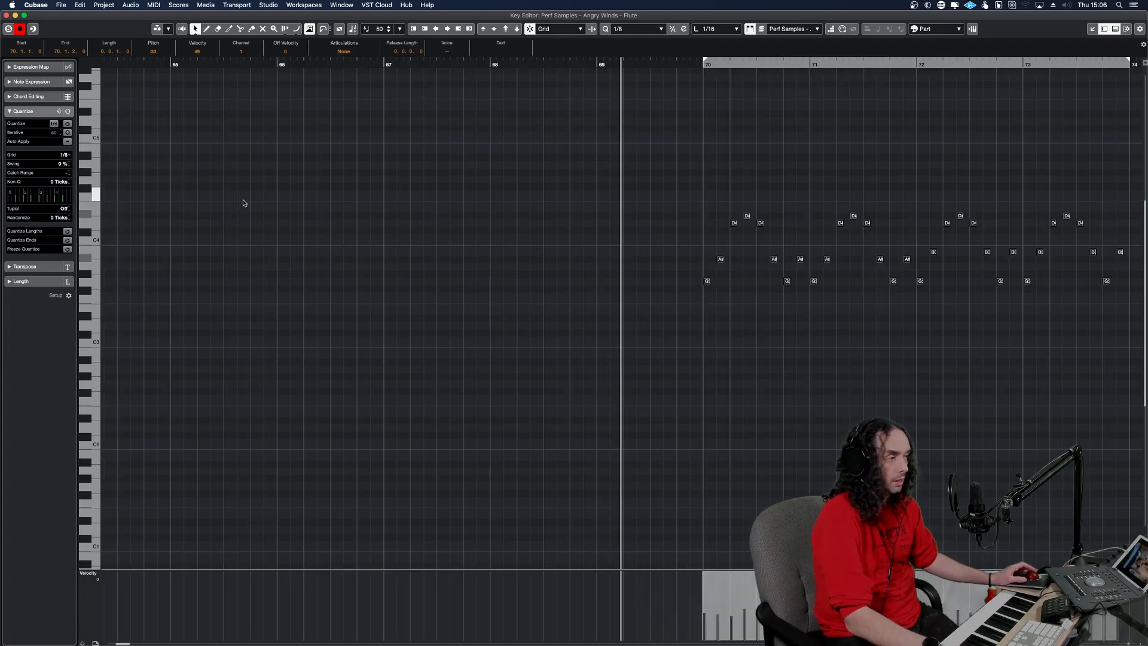
key(g)
key(g)
click(673, 615)
drag(673, 615, 671, 596)
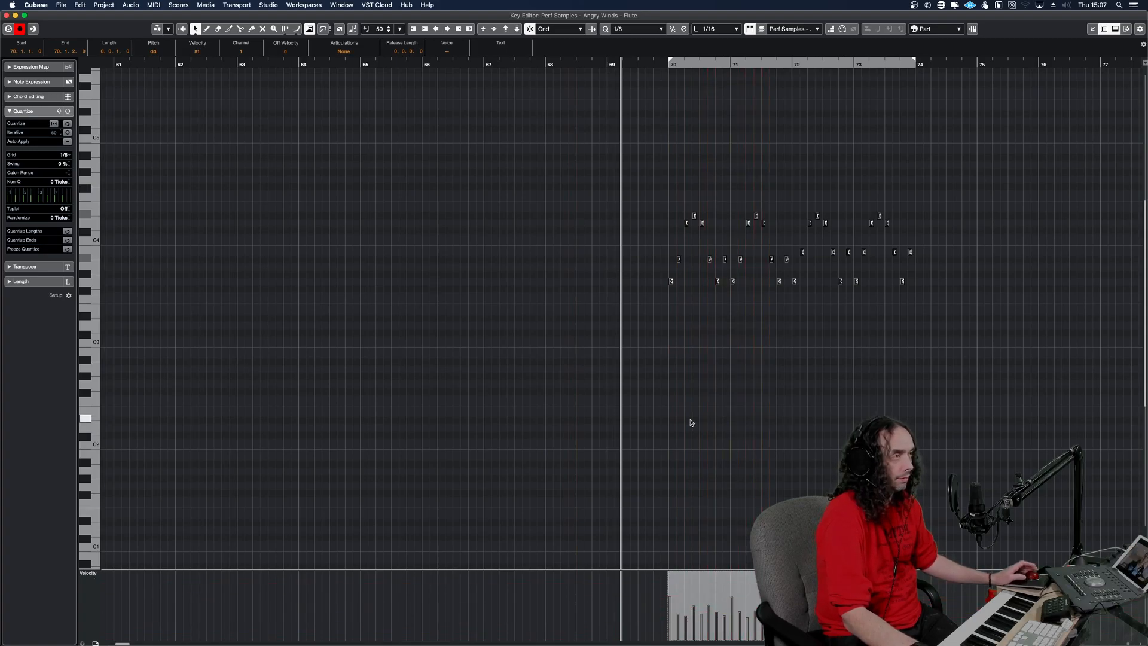
key(/)
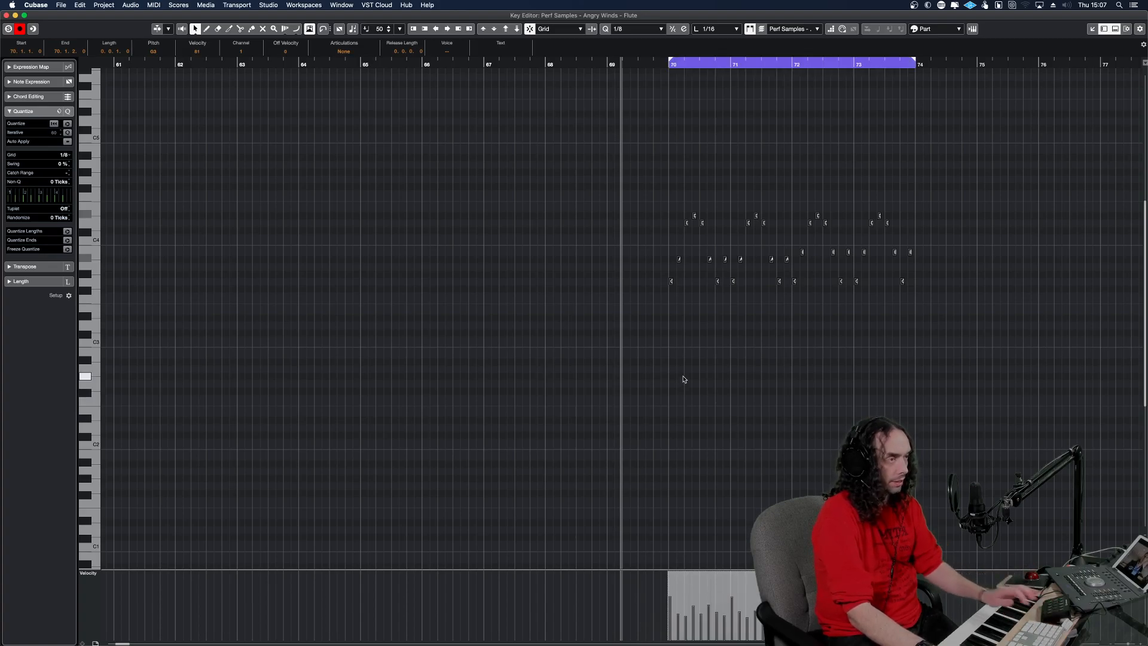
key(space)
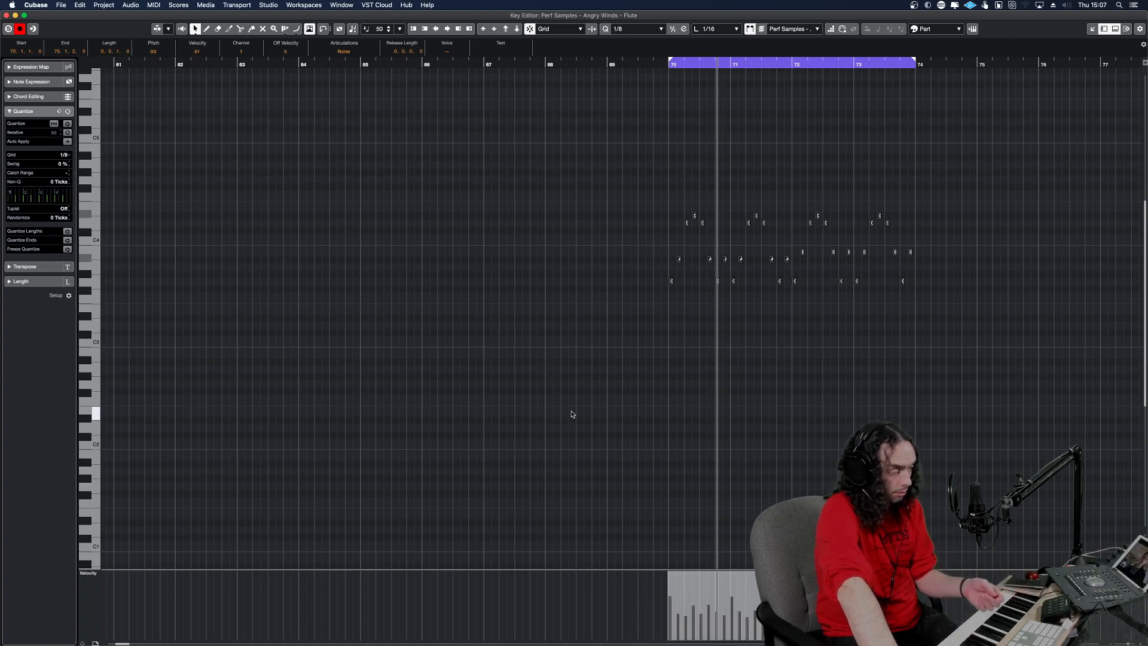
Record a CC1 modulation curve over the flute run, starting in bar 69 ahead of the first note.
key(Return)
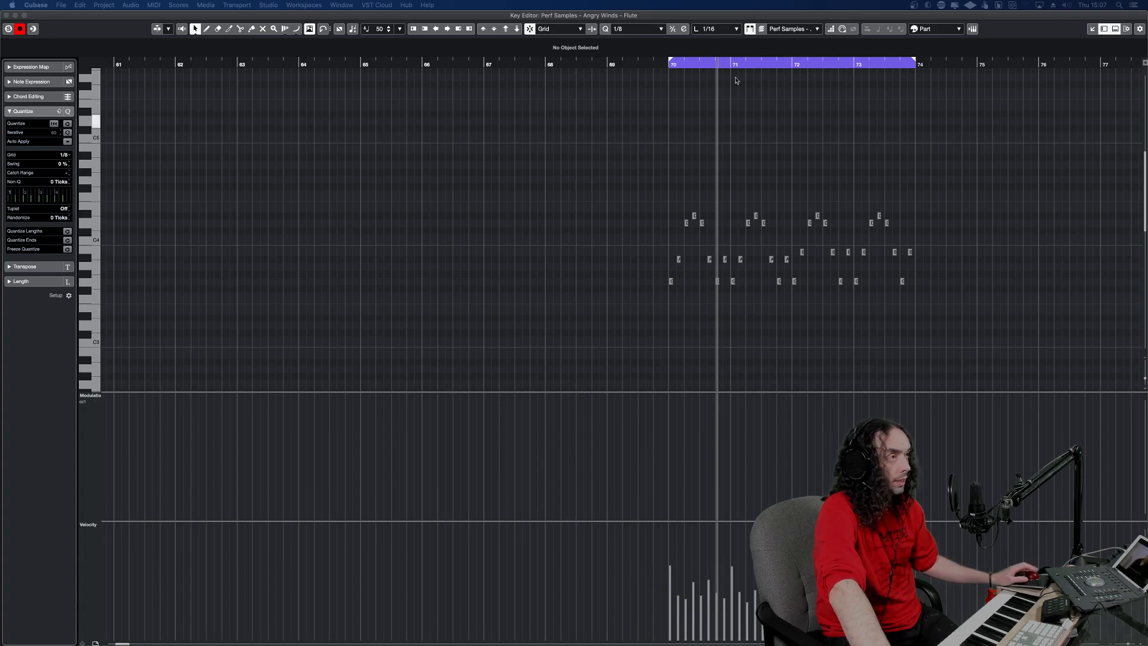
drag(646, 63, 632, 65)
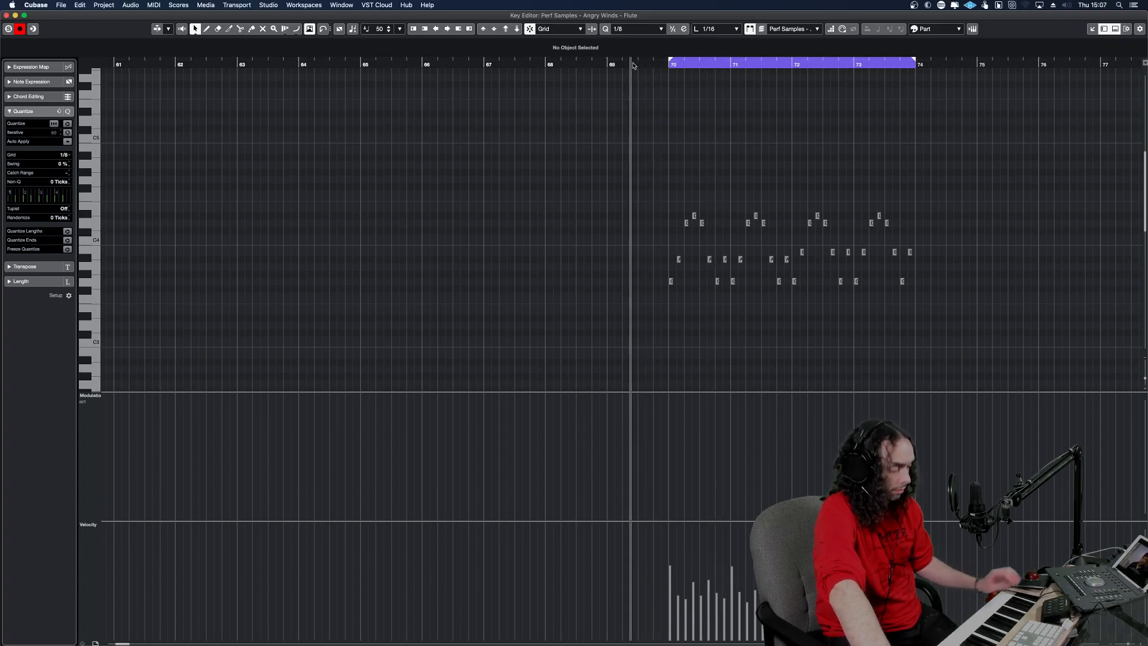
key(KP_Multiply)
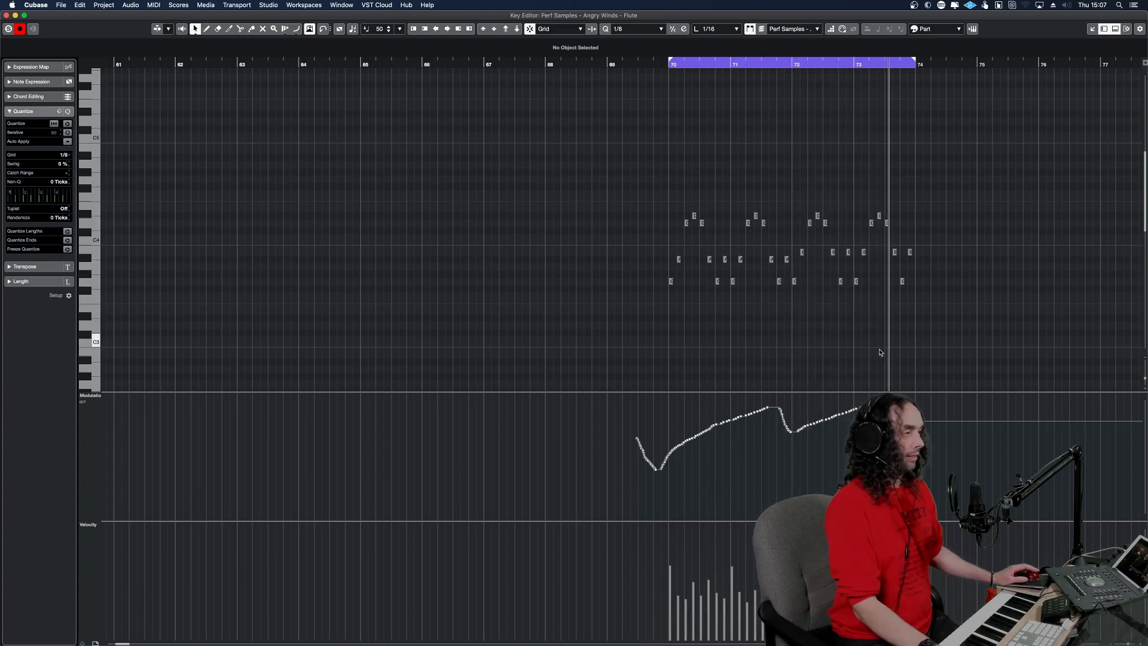
key(Return)
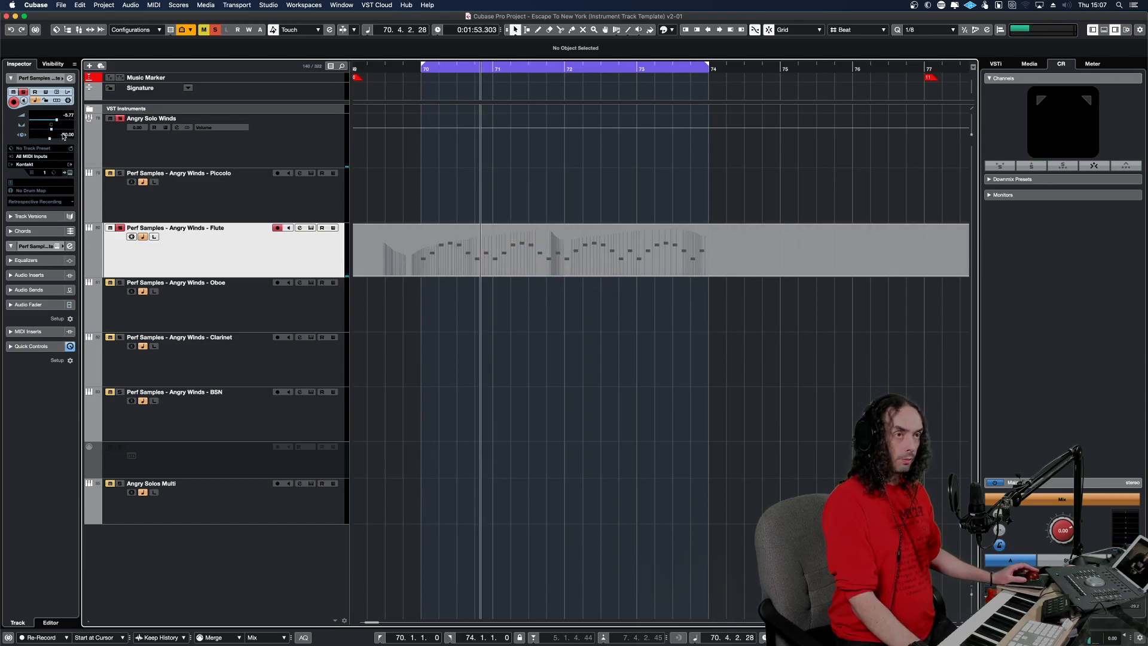
Set the Flute track's delay to 0 and play the run from 69.4.1.0.
double_click(63, 135)
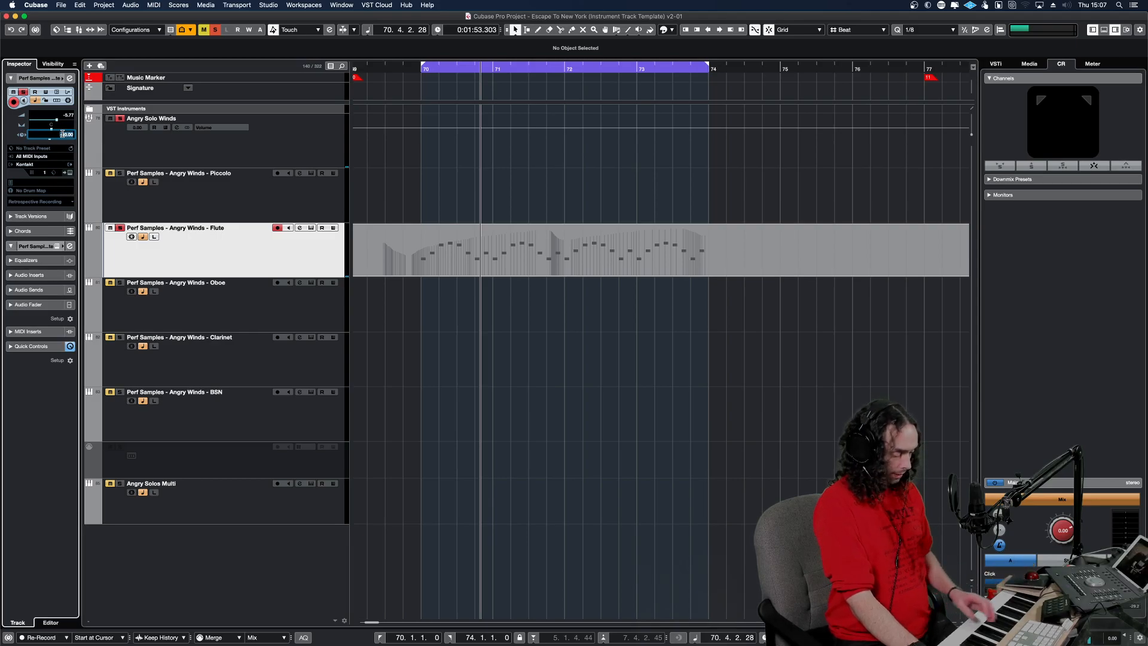
key(Return)
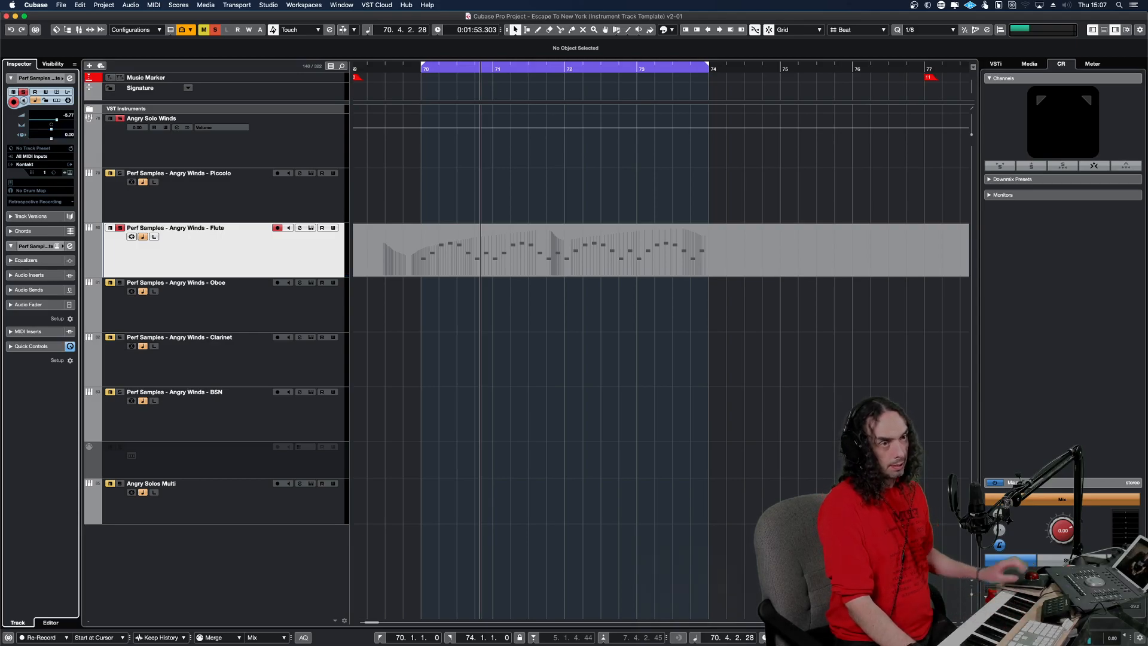
click(408, 213)
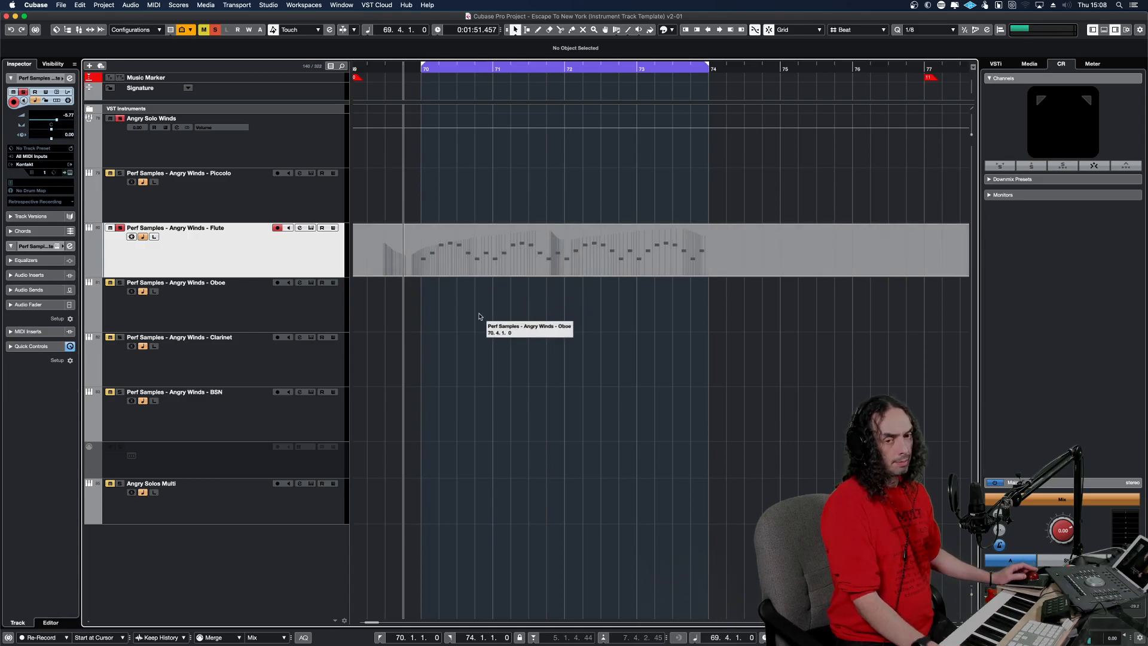
key(space)
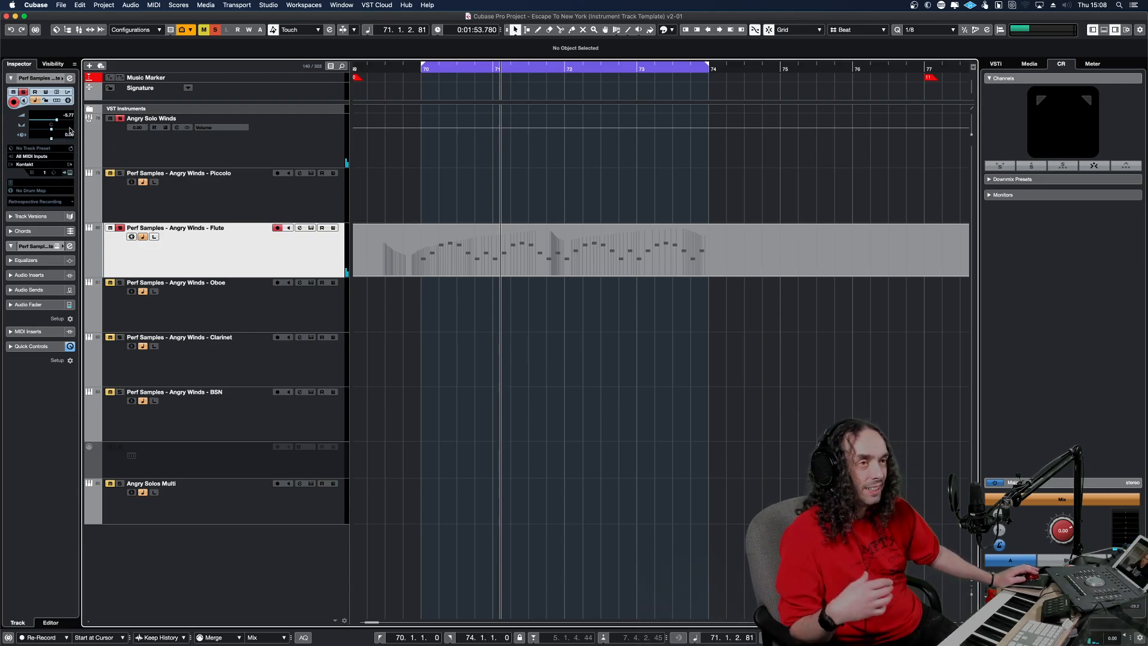
Set the Flute track's delay to -80 and play the run again from 69.4.1.0.
double_click(70, 135)
text(-80)
key(Return)
key(KP_1)
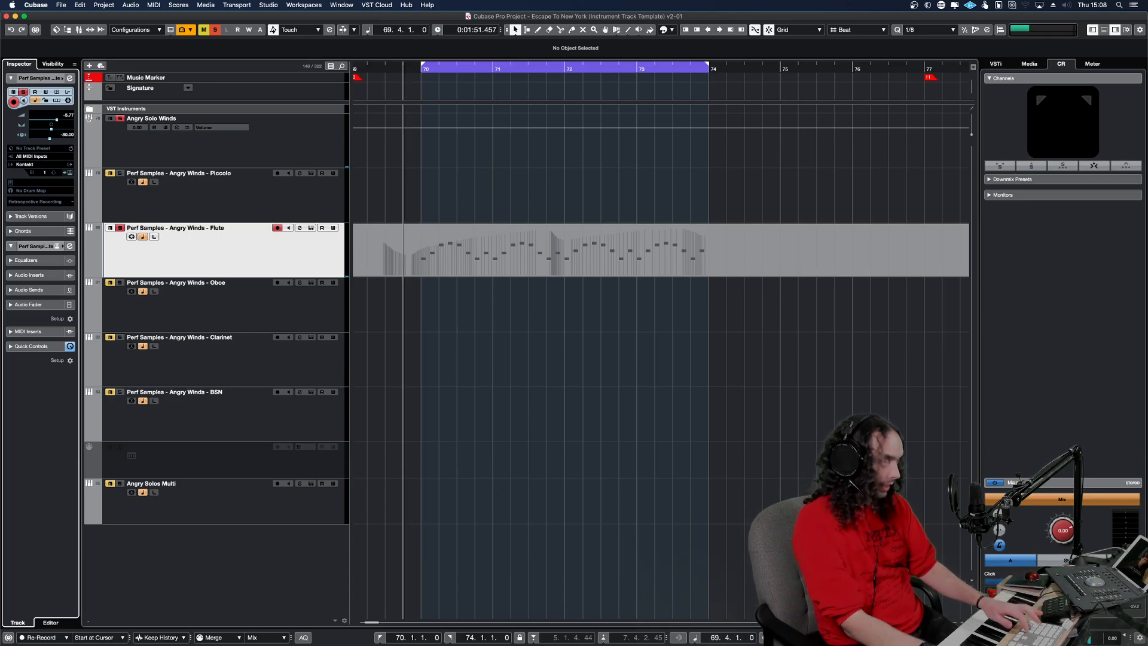
key(KP_Subtract)
key(space)
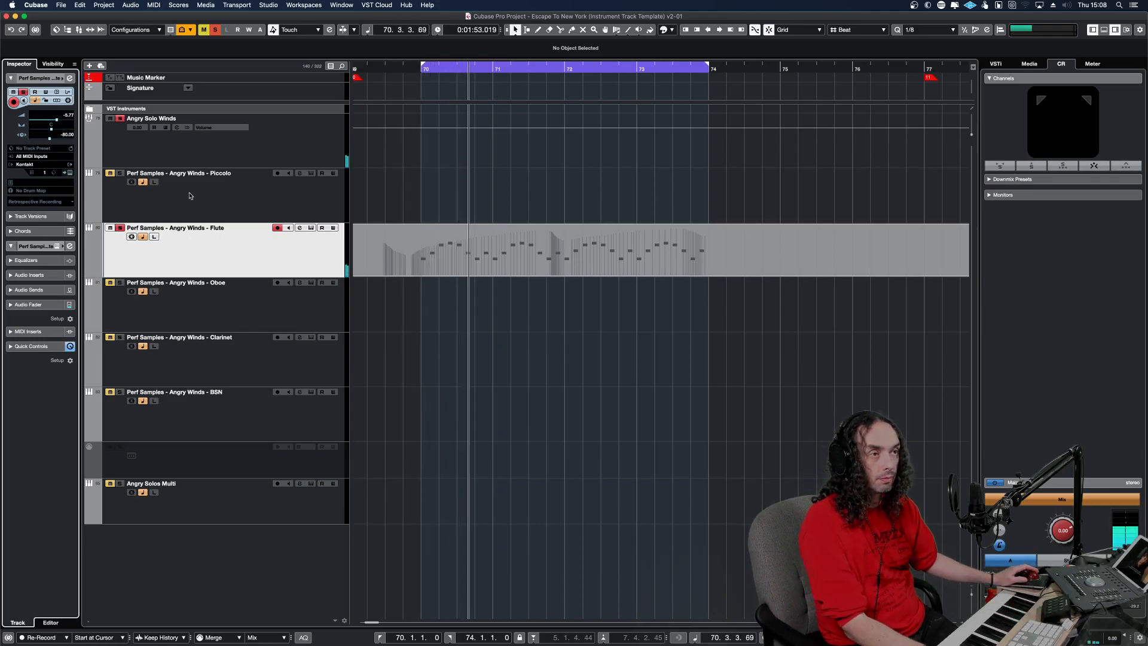
Check the Piccolo track's delay and set the Oboe track's delay to -80.
click(126, 171)
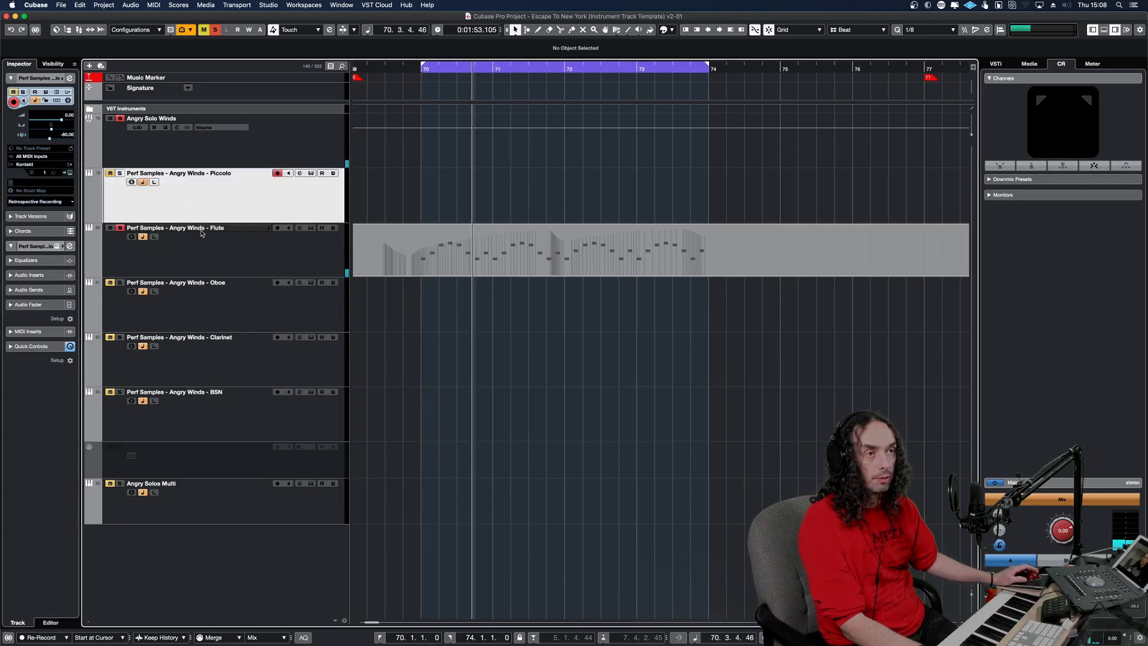
click(234, 307)
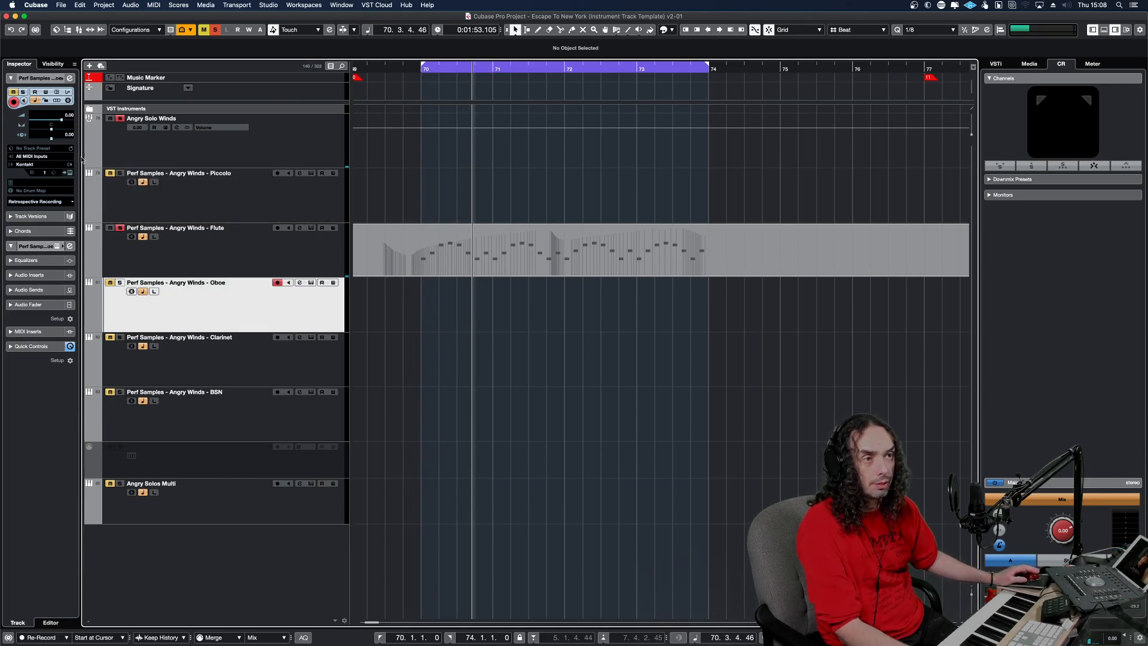
double_click(69, 137)
text(-80)
key(Return)
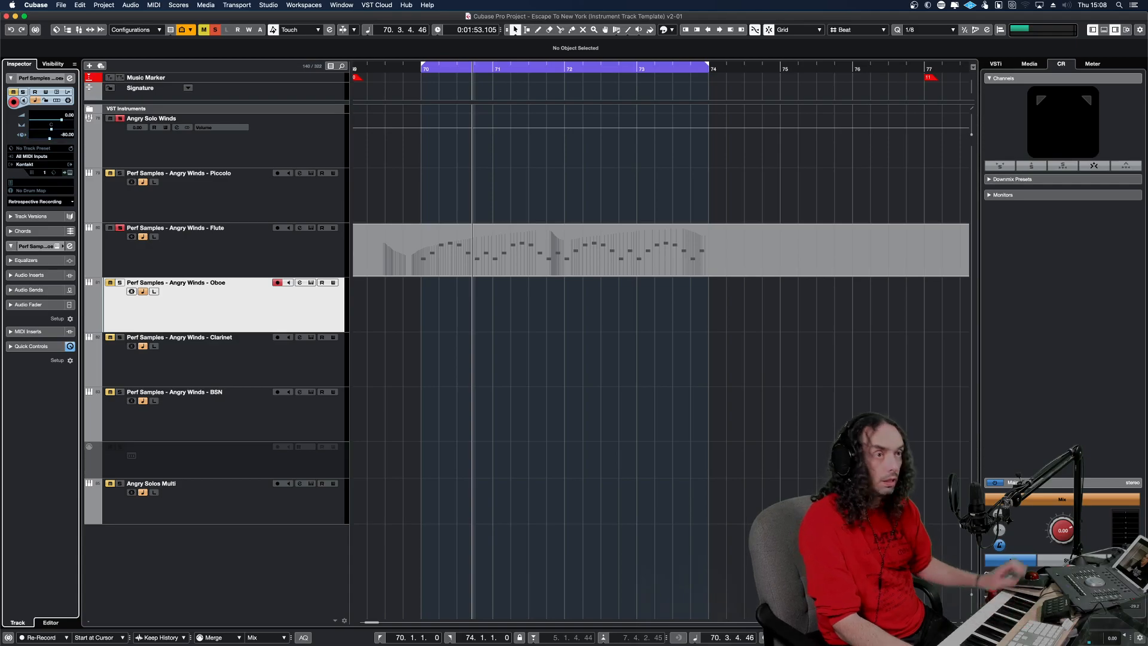
Check the Clarinet and BSN track delays and set the Angry Solos Multi track's delay to -80.
click(267, 373)
click(208, 419)
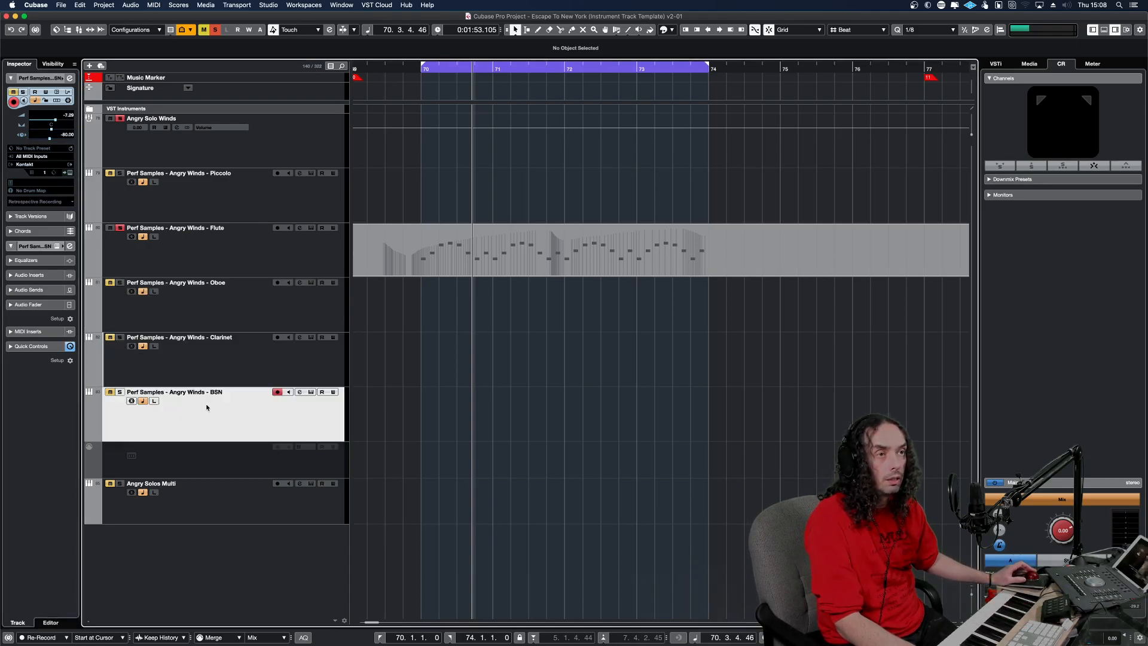
click(205, 519)
click(69, 135)
text(-80)
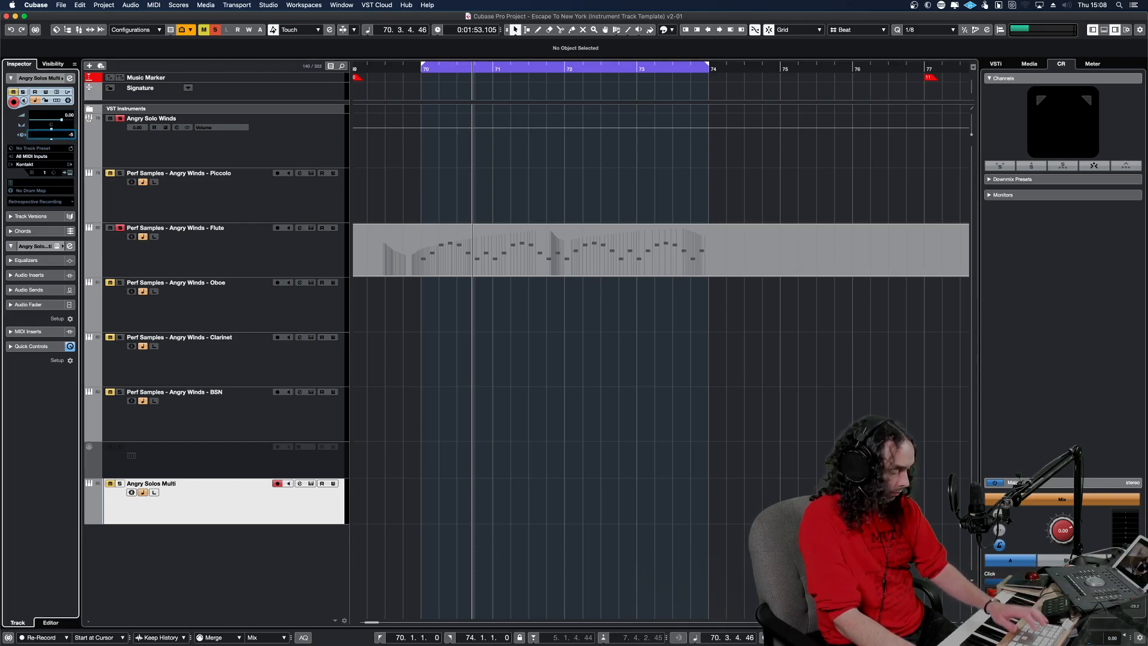
key(Return)
Play the flute run briefly, deactivate all solos and delete the MIDI part on the Flute track.
click(407, 317)
key(space)
key(space)
click(215, 30)
click(435, 237)
key(Delete)
View the Solo Oboe instrument in Kontakt from the Oboe track and close its window.
click(284, 192)
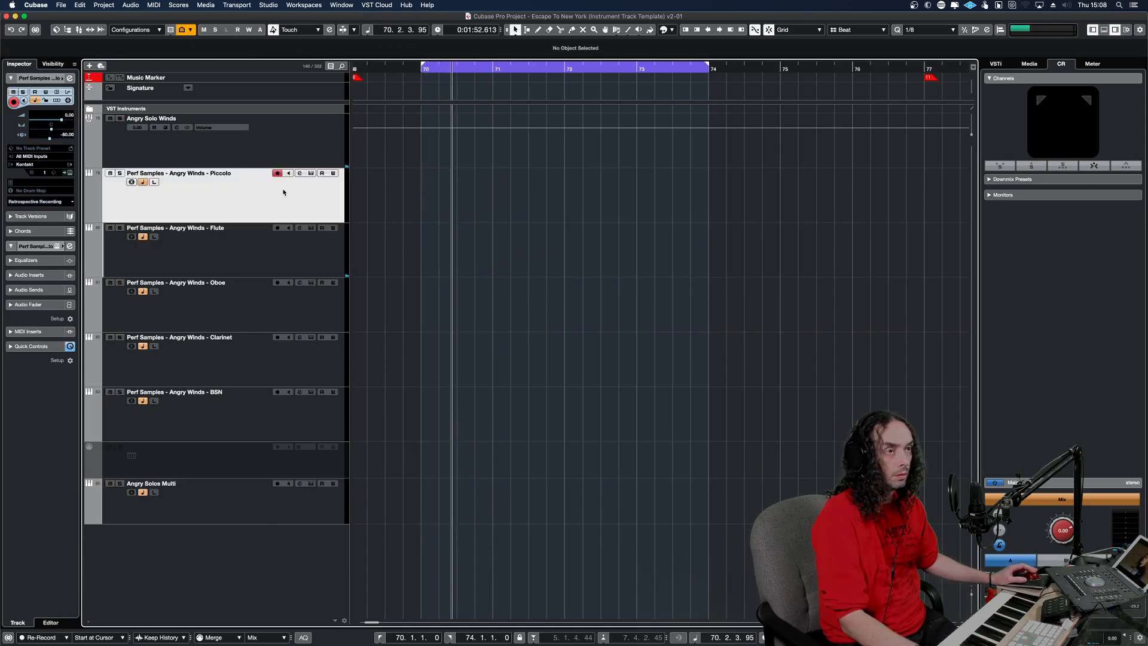
click(284, 315)
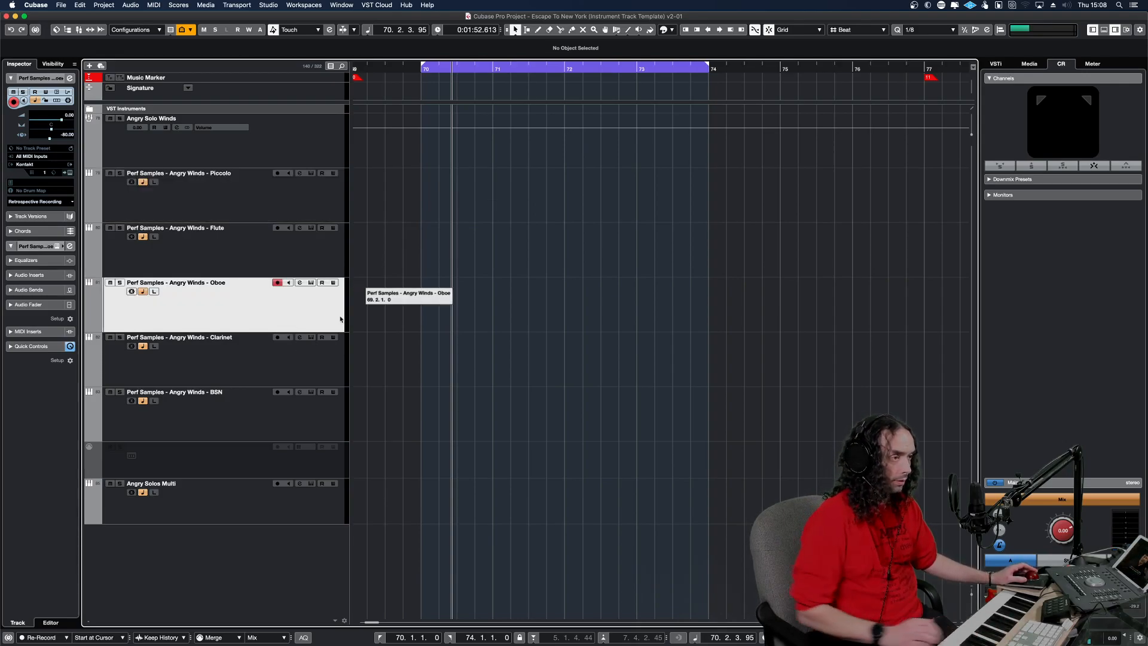
key(F11)
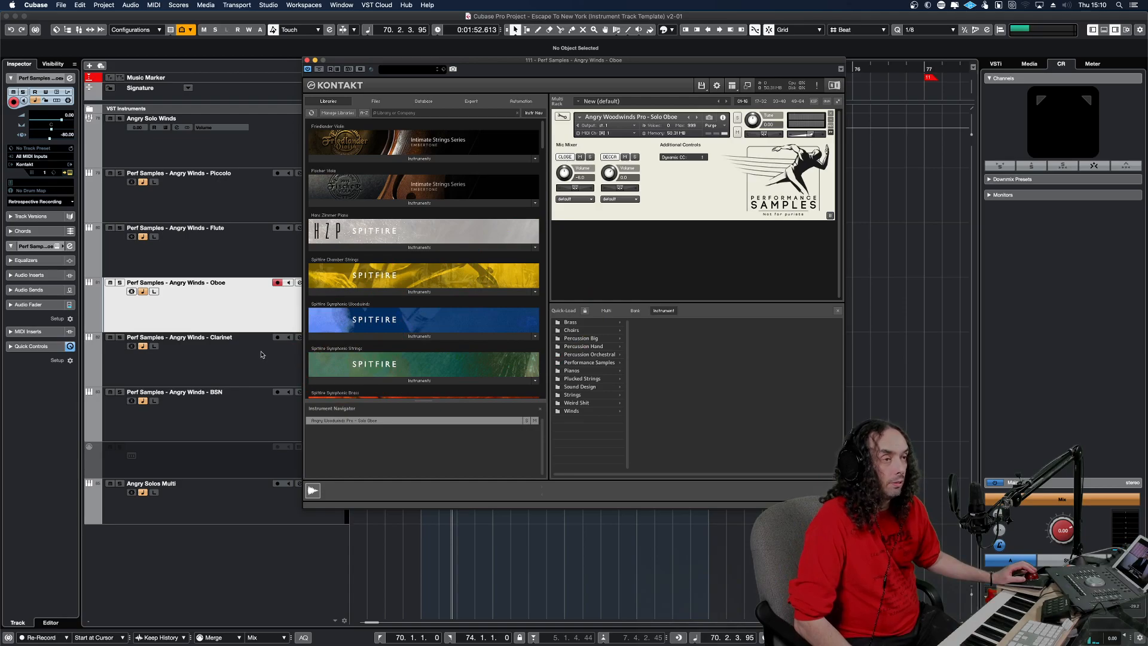
click(270, 312)
key(super+w)
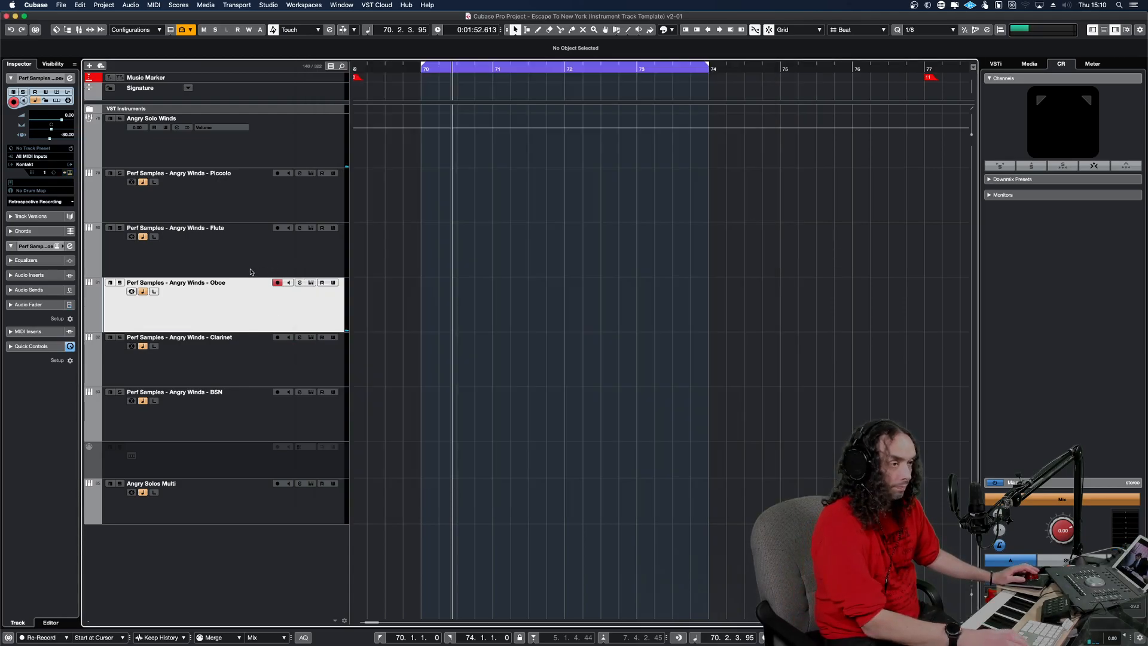
Show the Clarinet track's Solo Clarinet instrument in Kontakt and move its window clear of the track list.
click(302, 353)
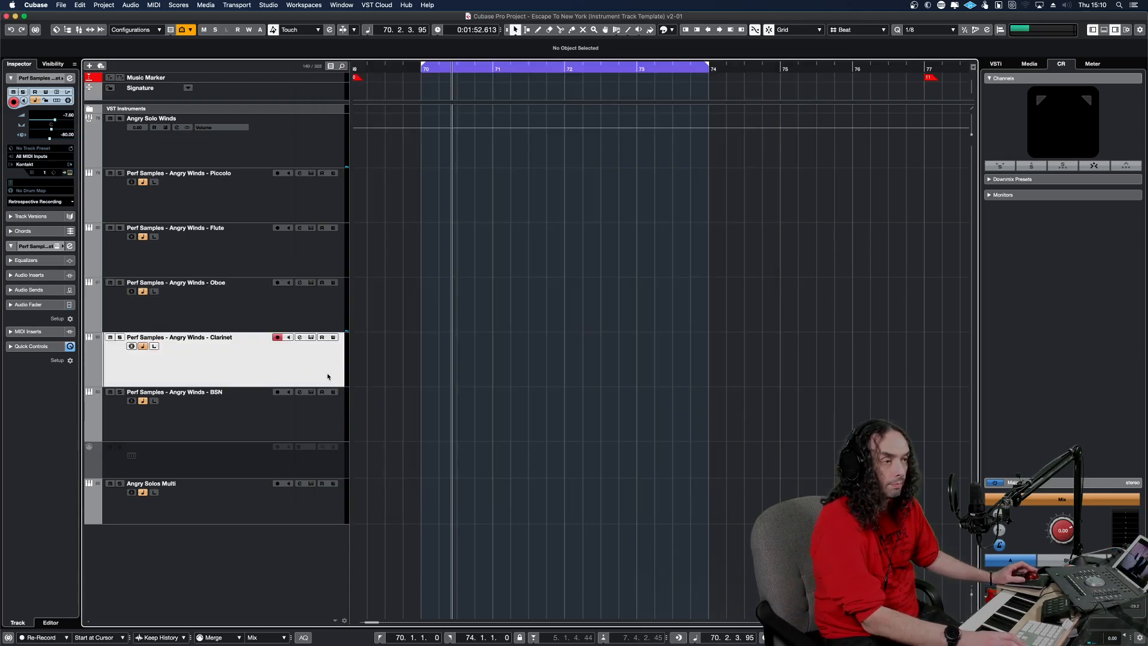
key(e)
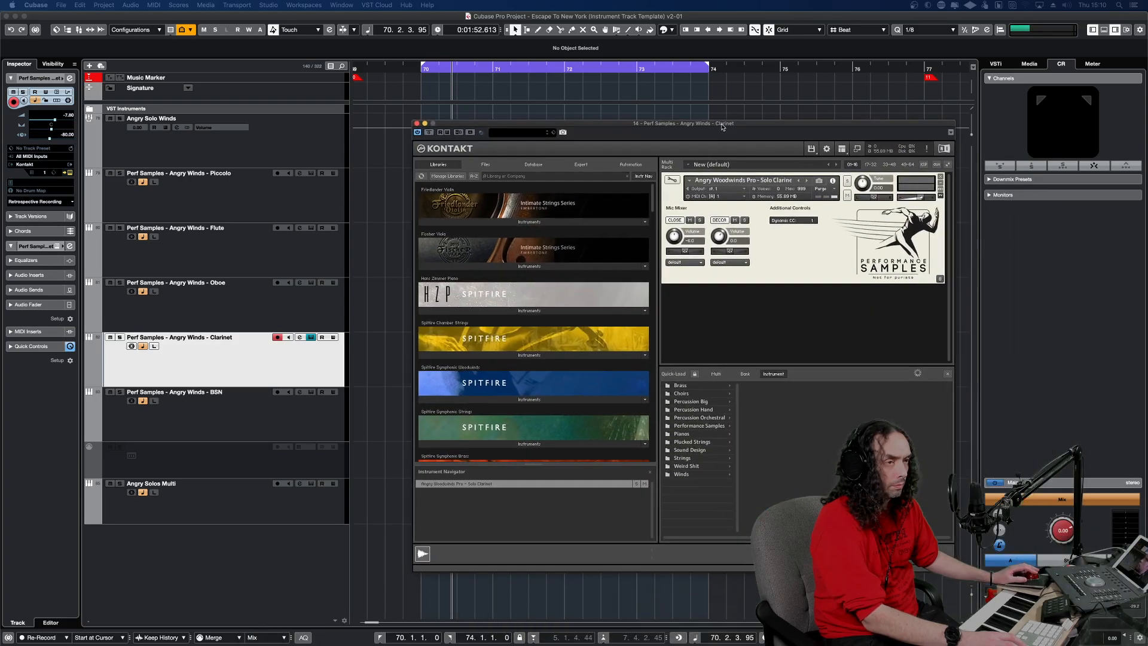
drag(661, 90, 659, 89)
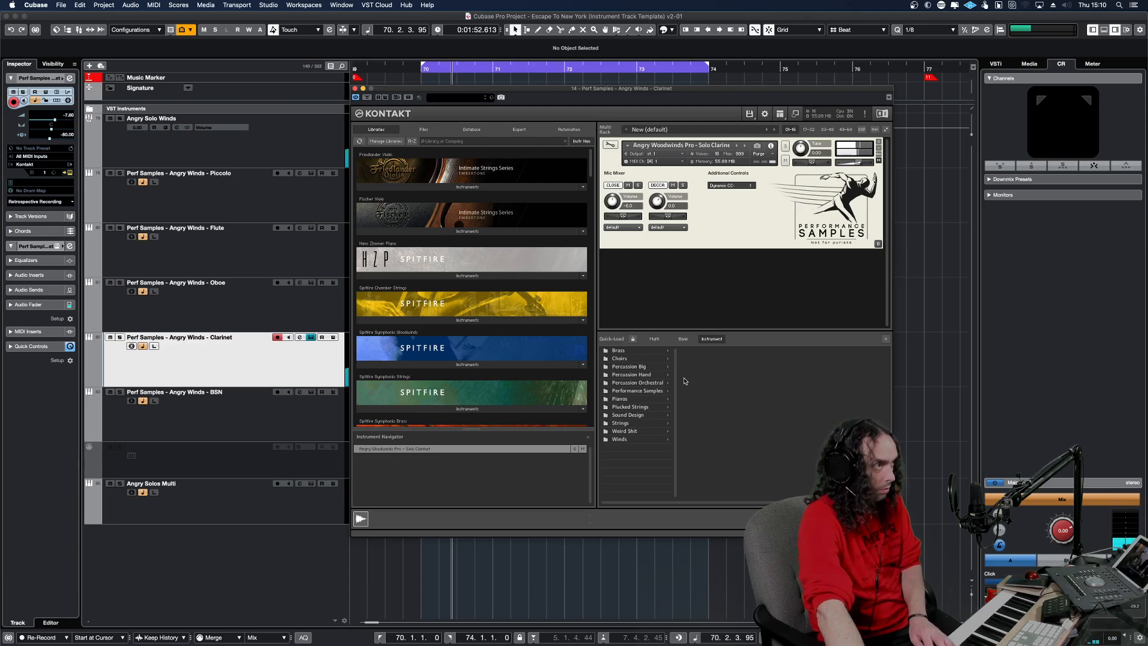
Switch the Solo Clarinet's Decca mic off and on again, and show the Dynamic Range / Register Control page.
click(656, 185)
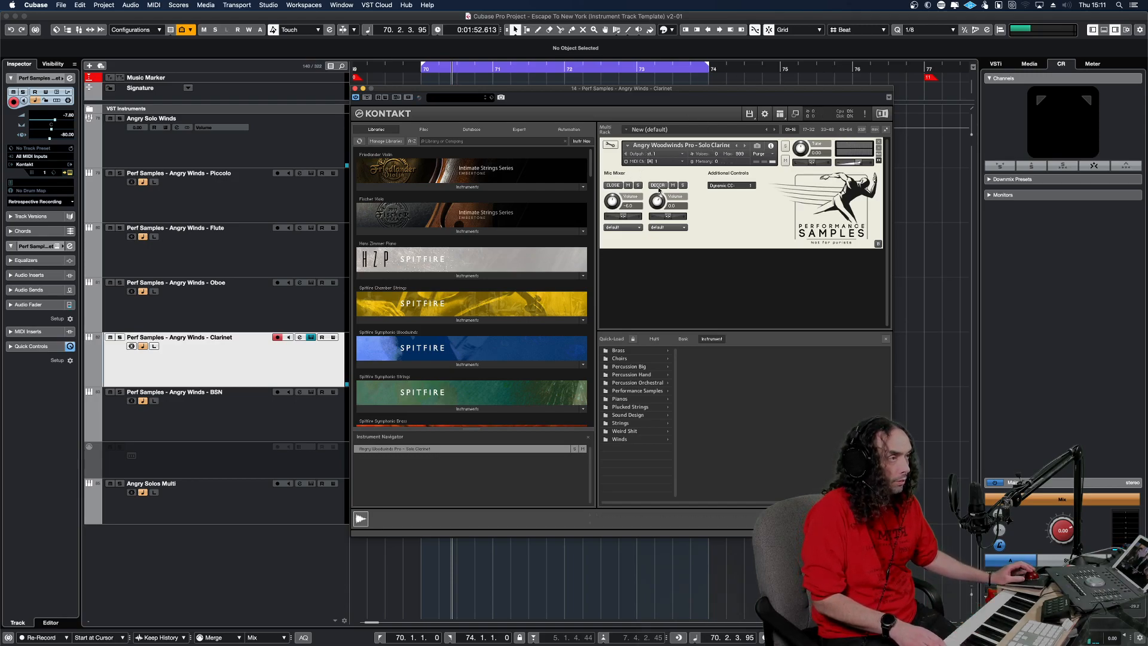
click(657, 186)
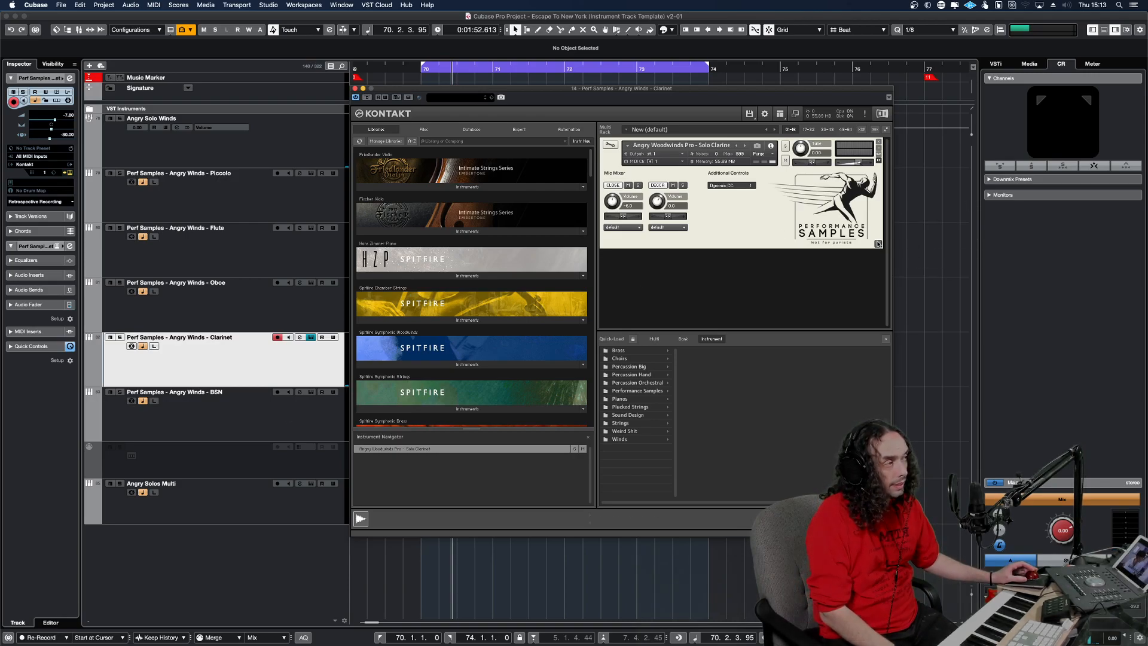
click(878, 243)
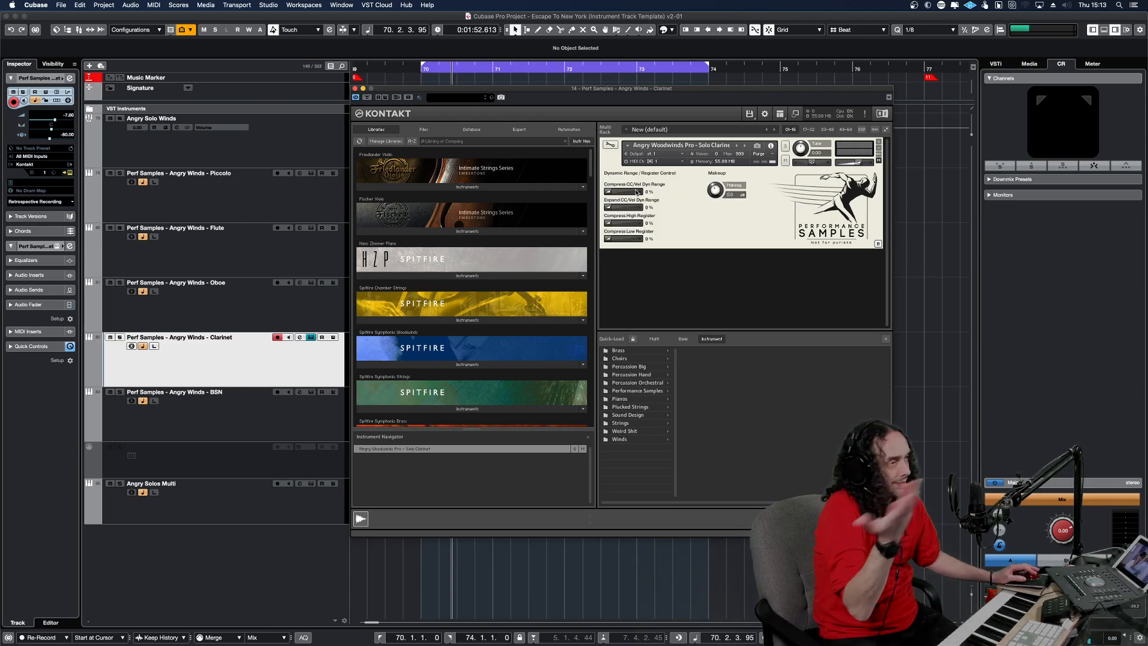
Return the Solo Clarinet to its Mic Mixer page, select the BSN track and close the clarinet's Kontakt window.
click(878, 245)
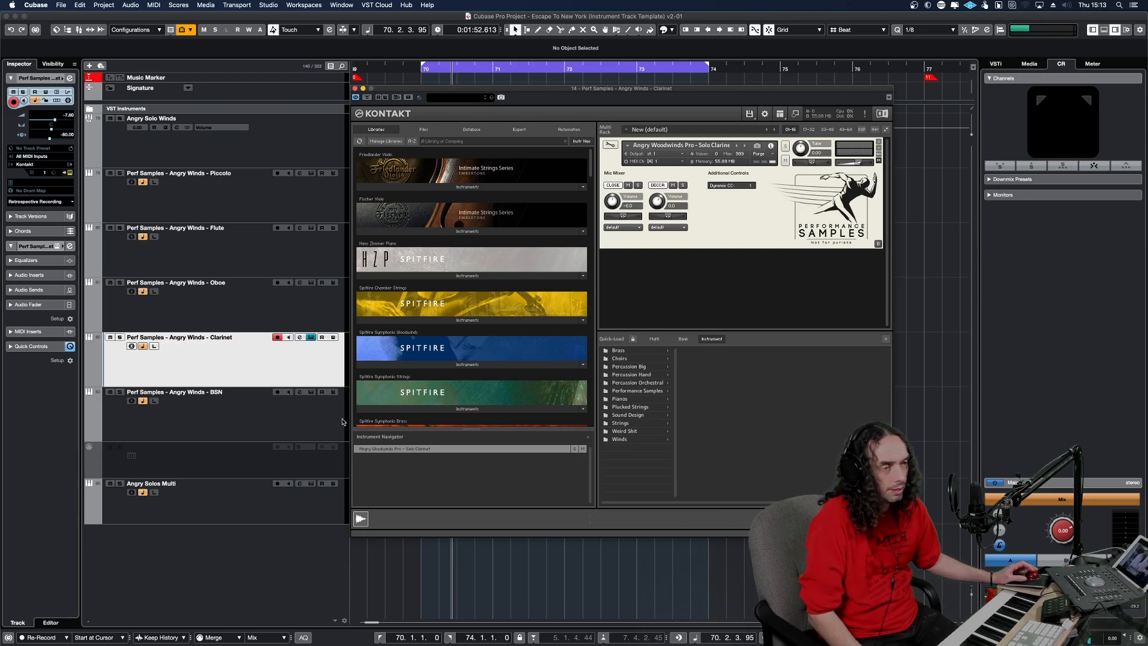
click(309, 421)
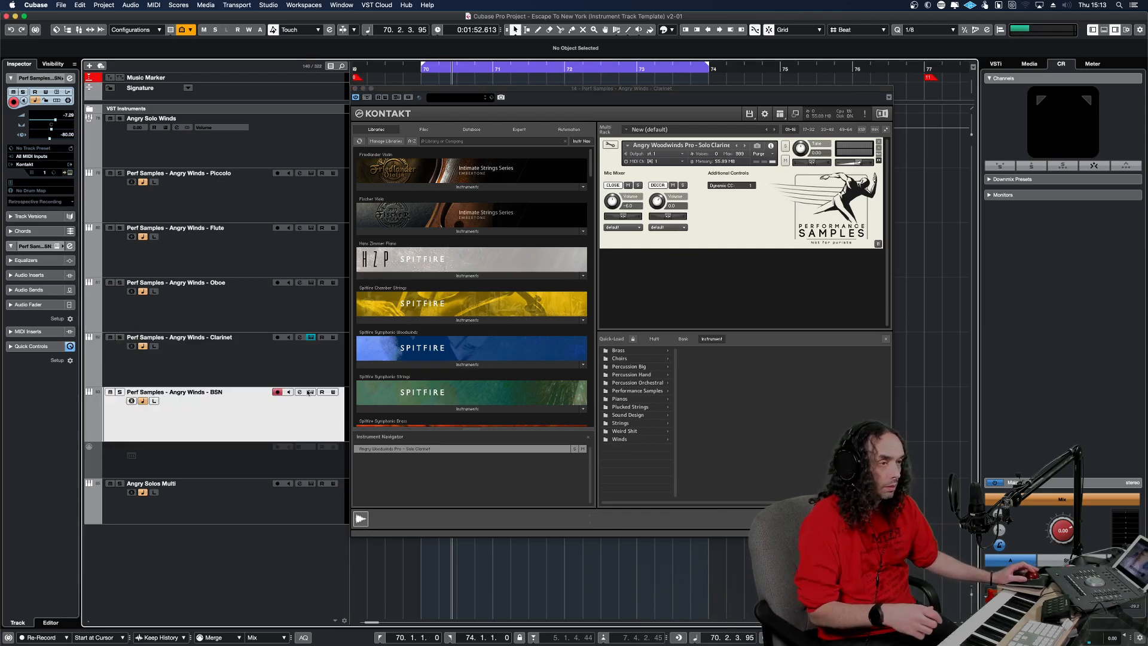
click(310, 338)
Show the BSN track's Solo Bassoon instrument in Kontakt and switch its Decca mic on.
click(311, 392)
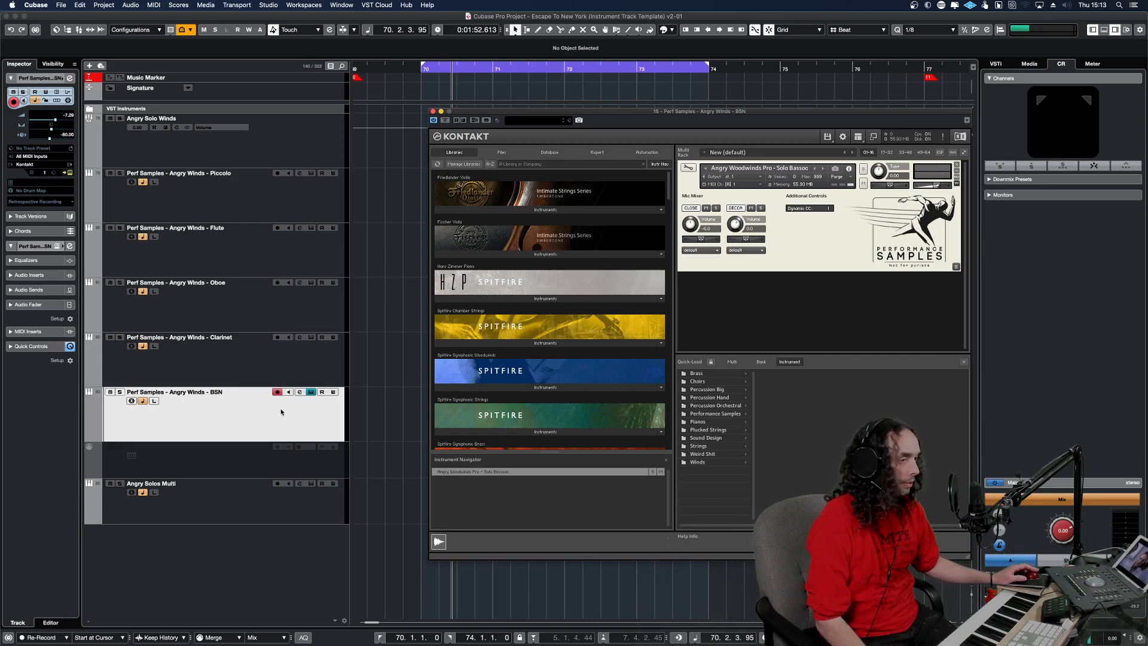
click(310, 393)
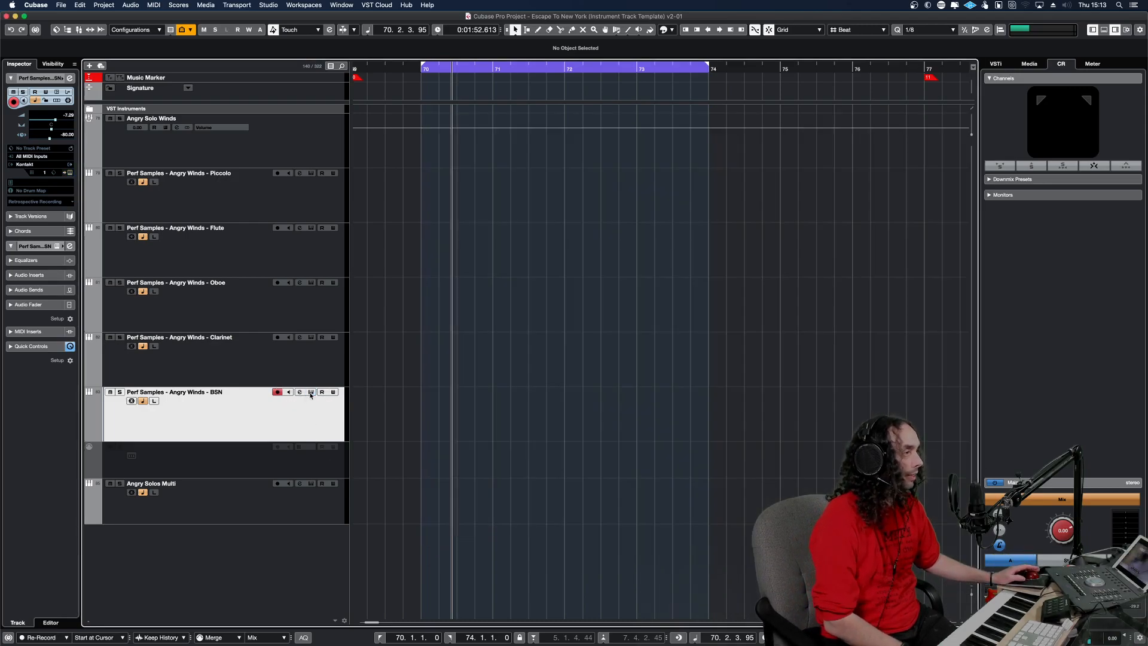
click(312, 392)
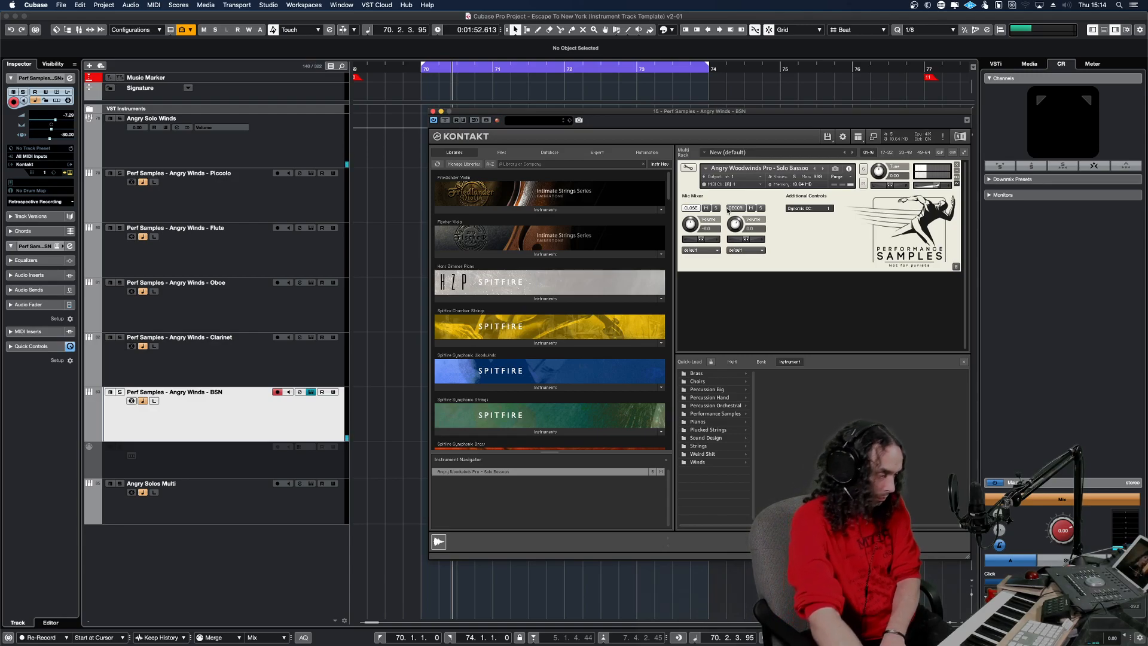
click(733, 208)
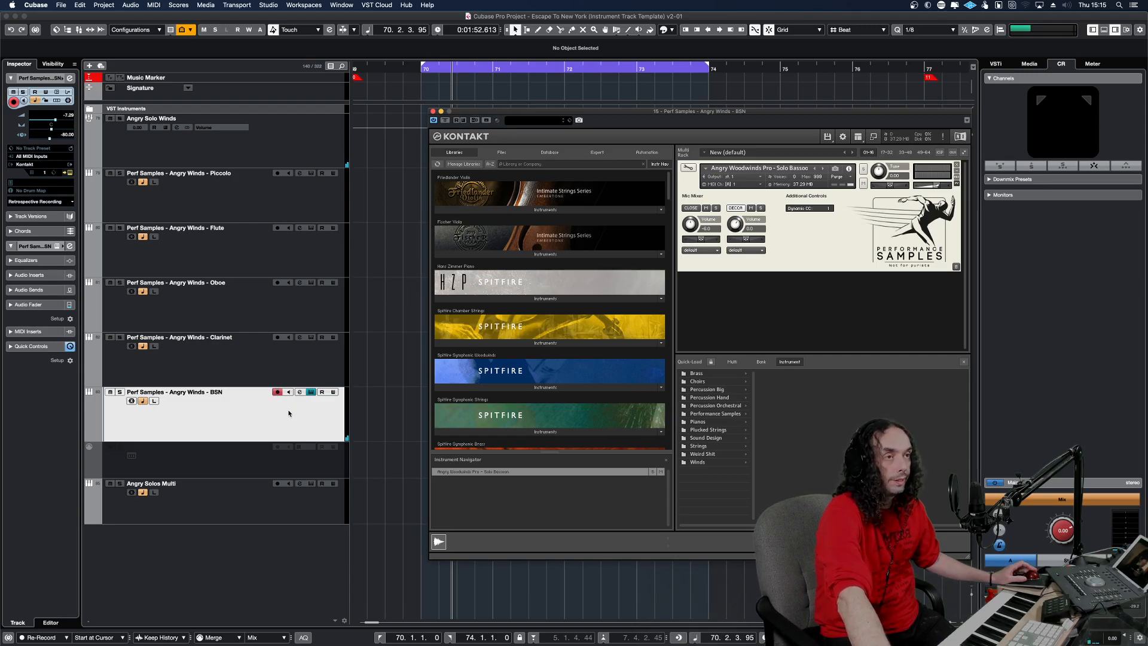
Select the Piccolo track and close the Solo Bassoon's Kontakt window.
click(307, 206)
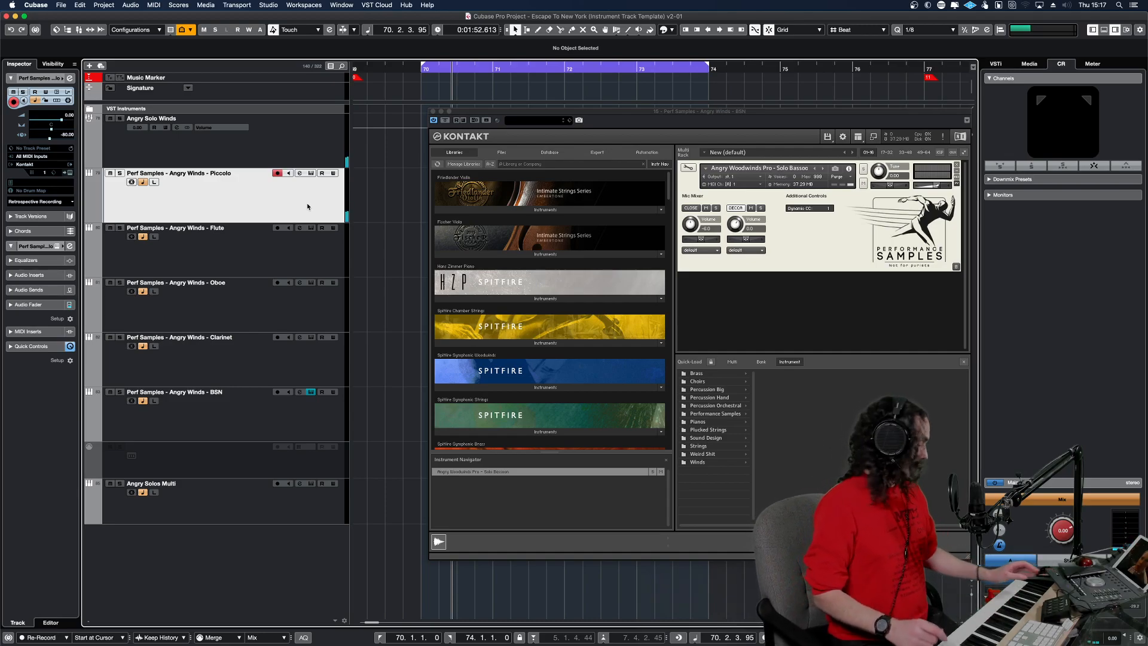
click(209, 190)
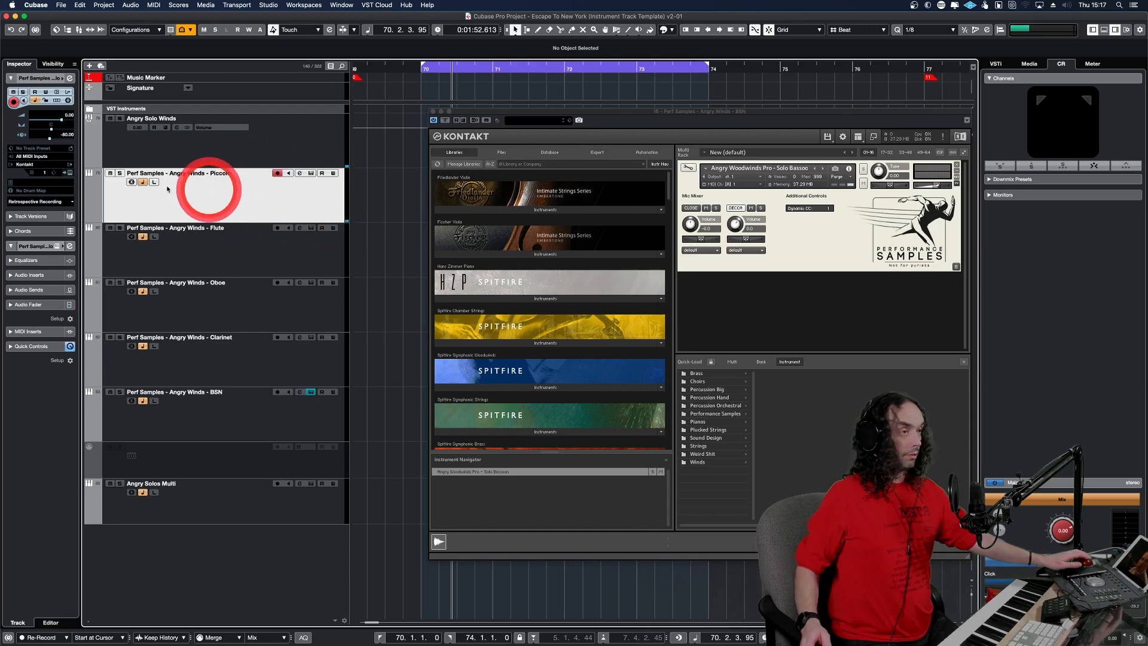
click(433, 112)
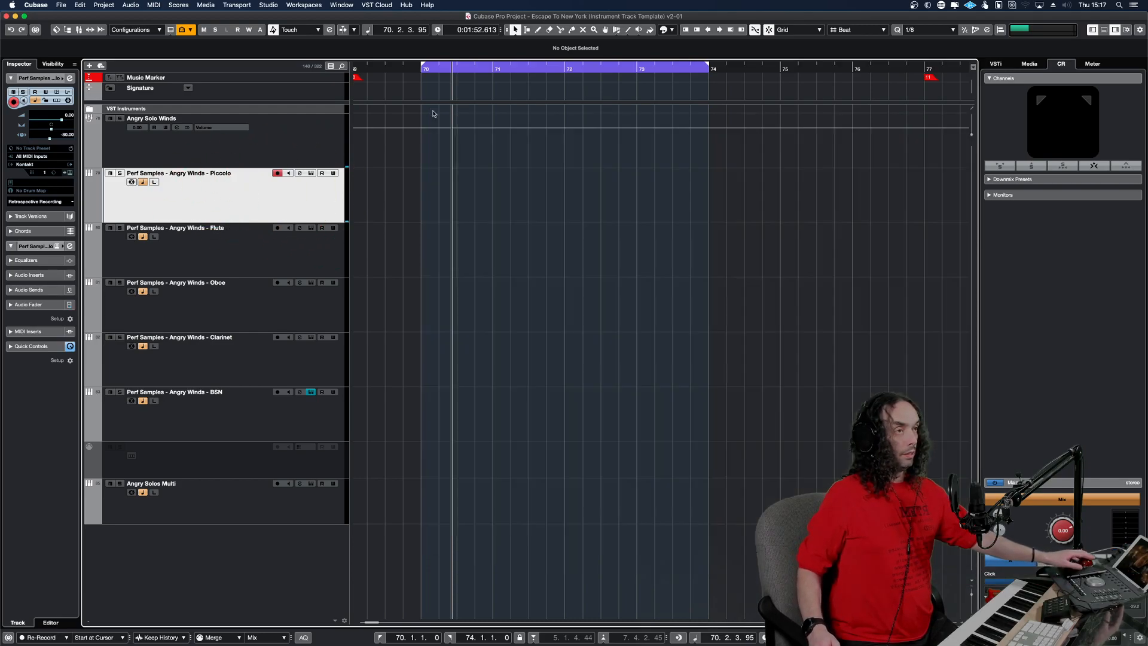
View the Piccolo track's Solo Piccolo instrument in Kontakt, check its Decca mic and close its window.
click(311, 173)
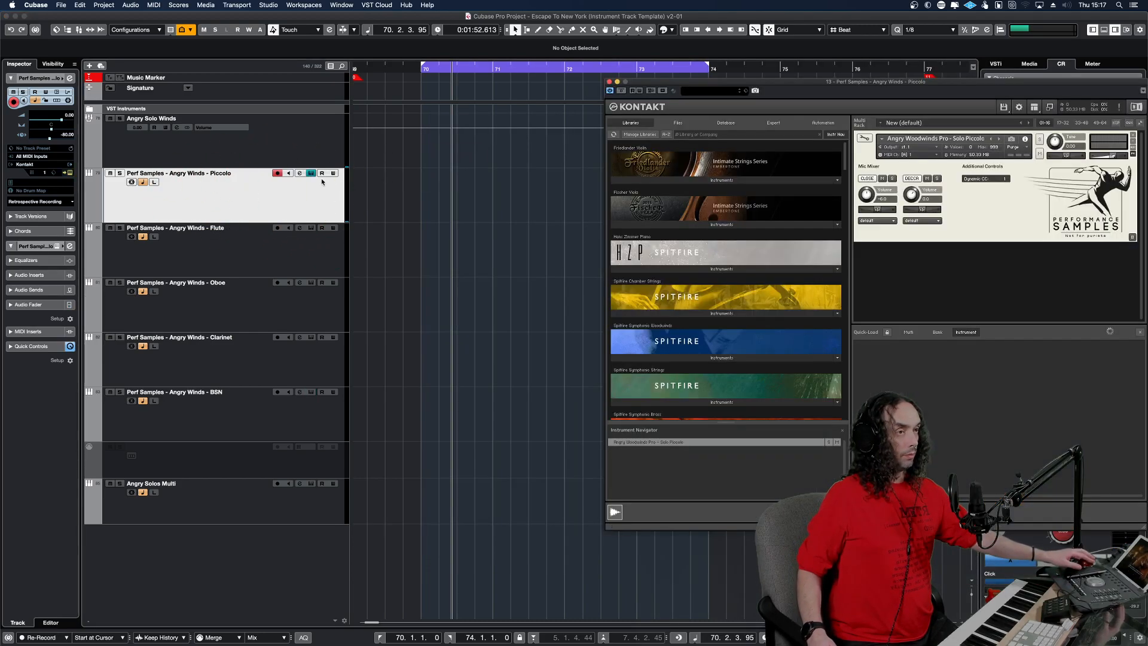
click(917, 178)
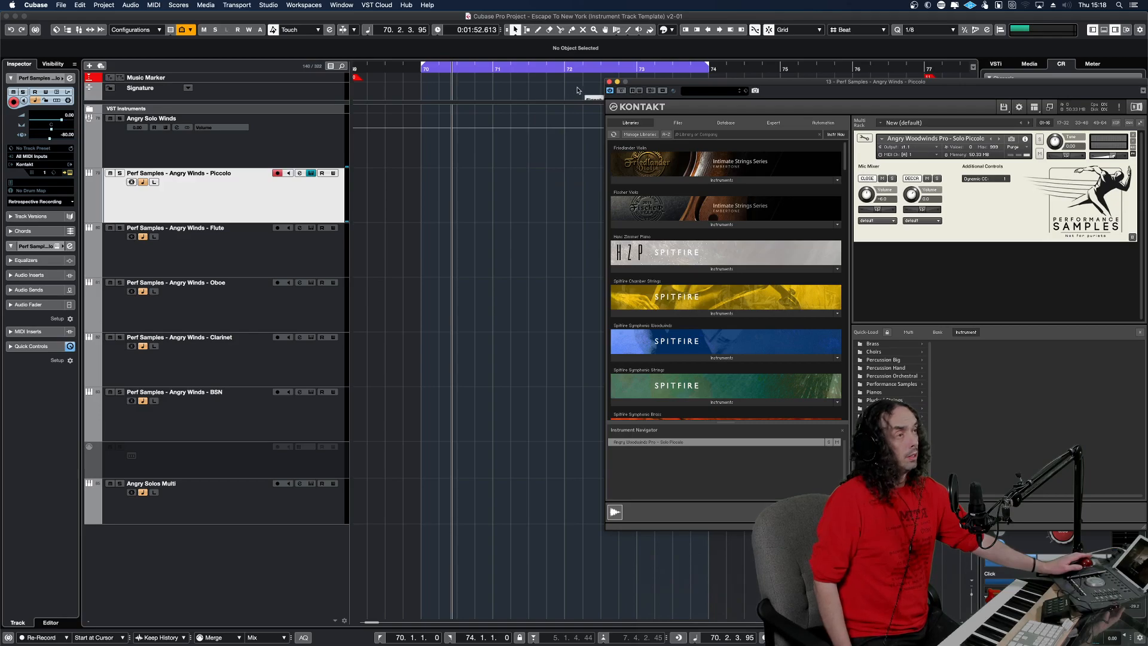
click(609, 81)
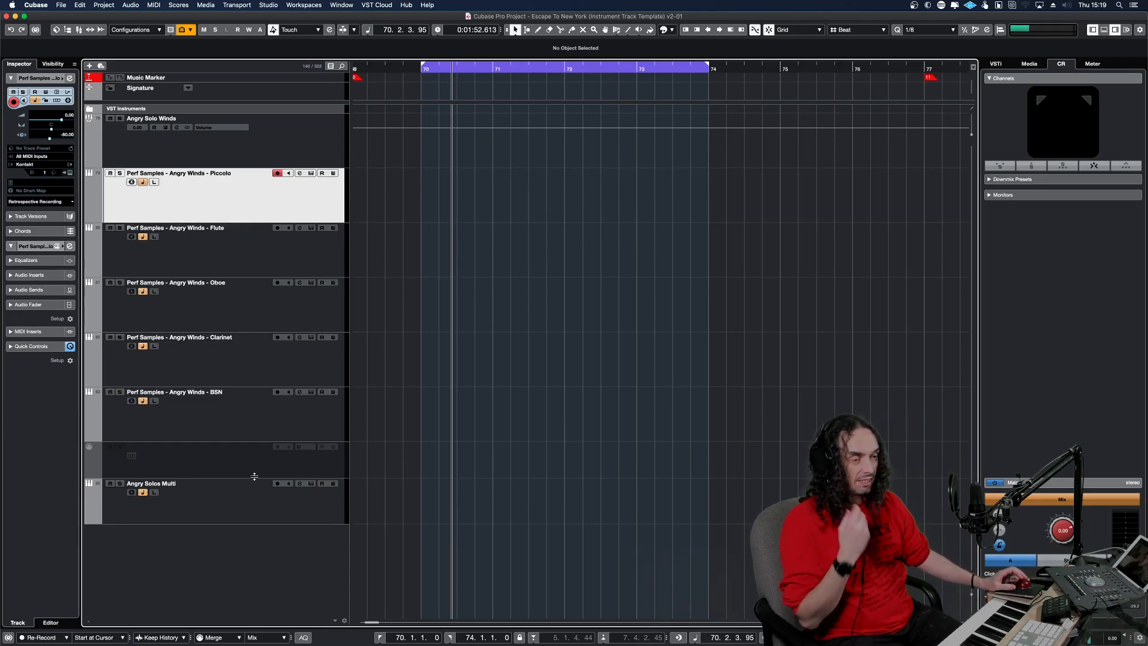
Show the Angry Solos Multi track's instrument in Kontakt, hide the Quick-Load browser and look through the loaded solo woodwinds.
click(266, 503)
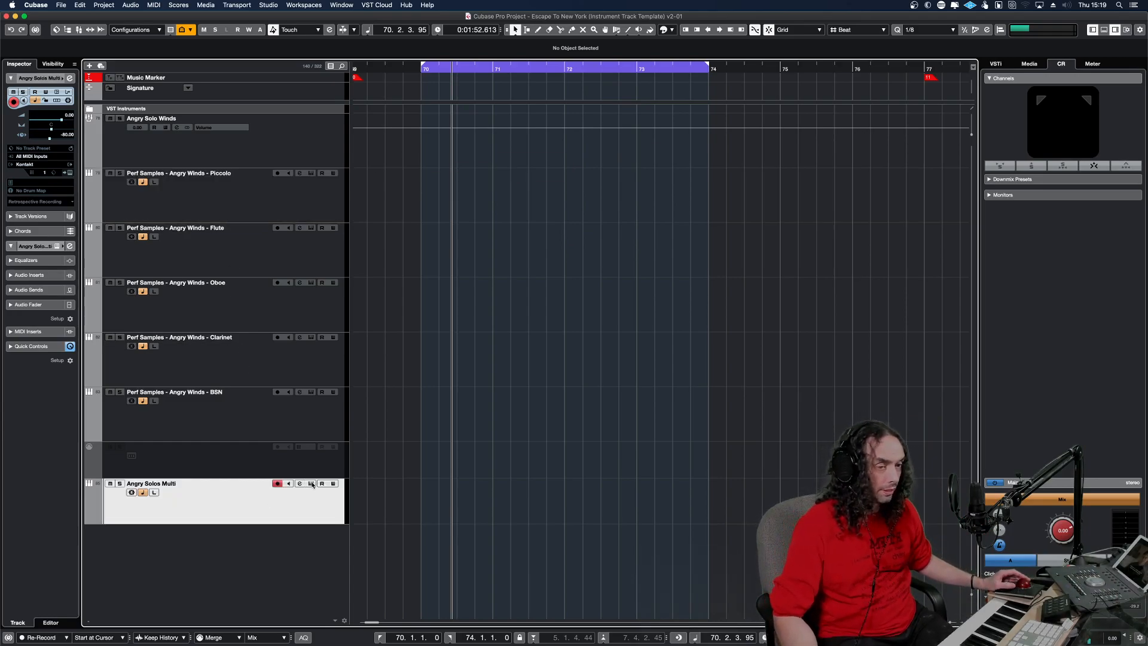
click(311, 484)
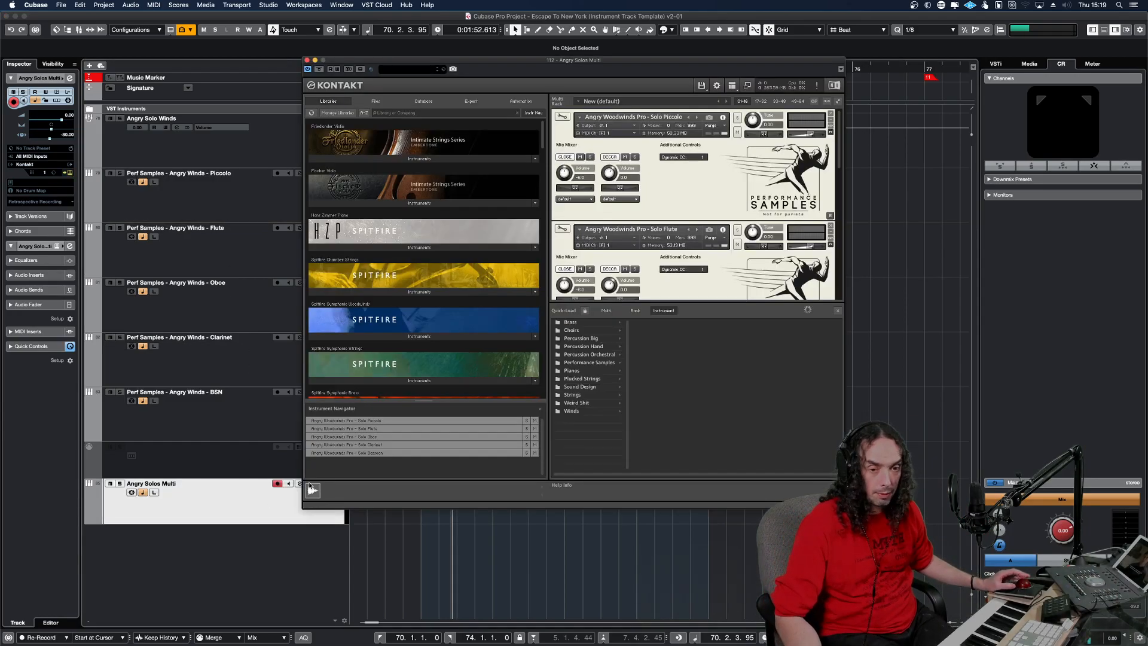
click(838, 310)
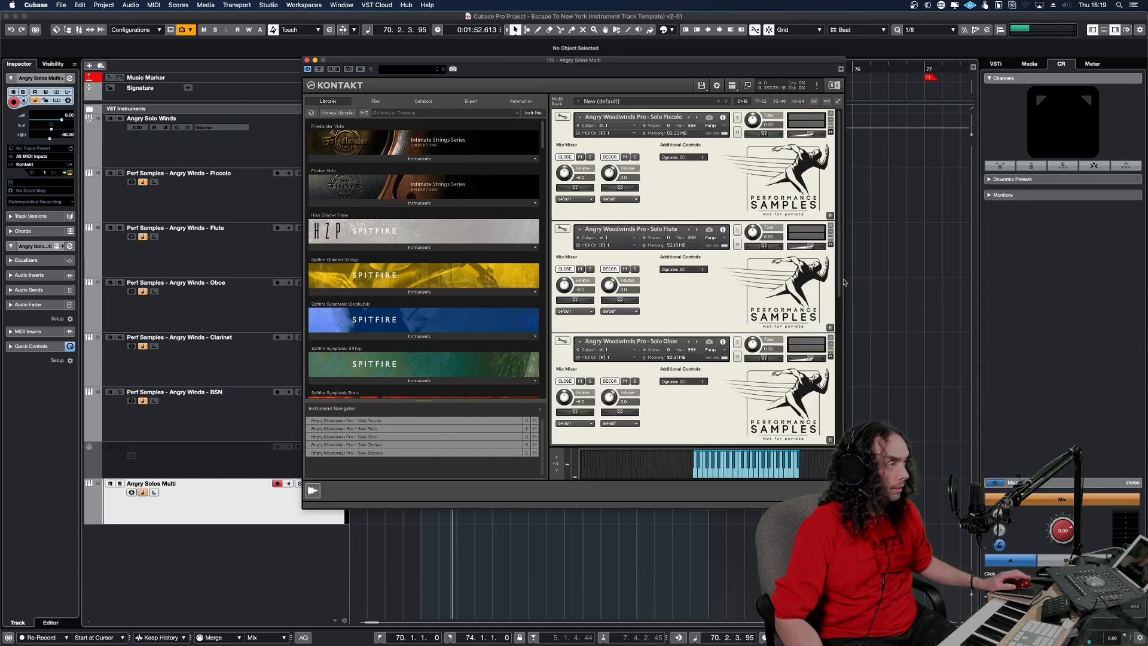
scroll(824, 388, down, 8)
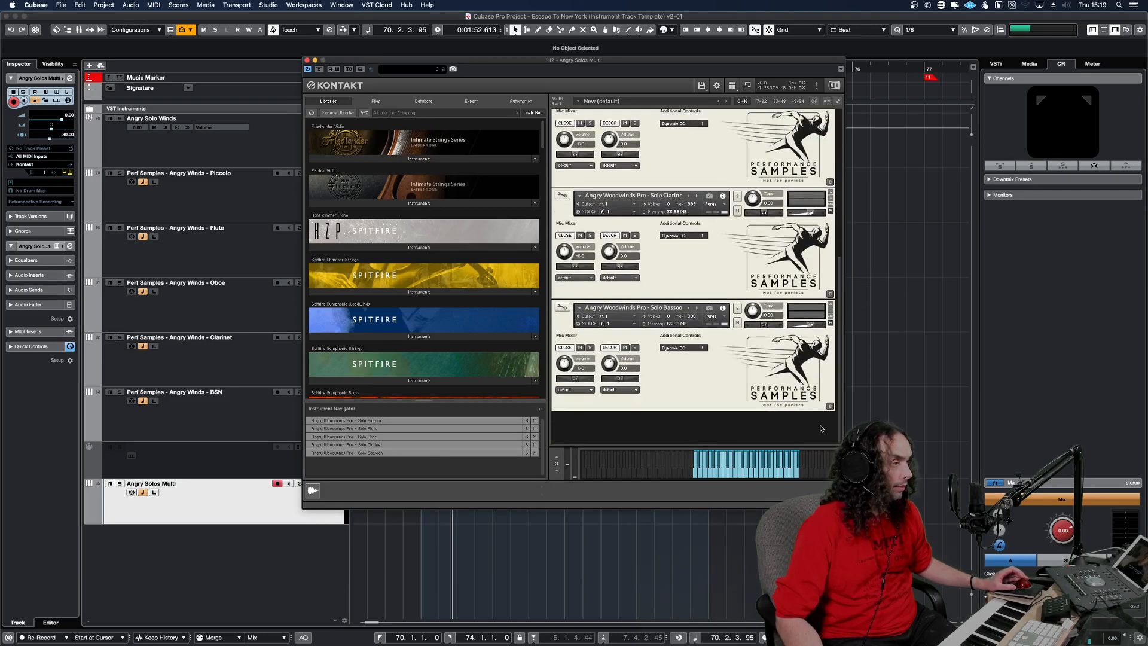
scroll(822, 429, up, 10)
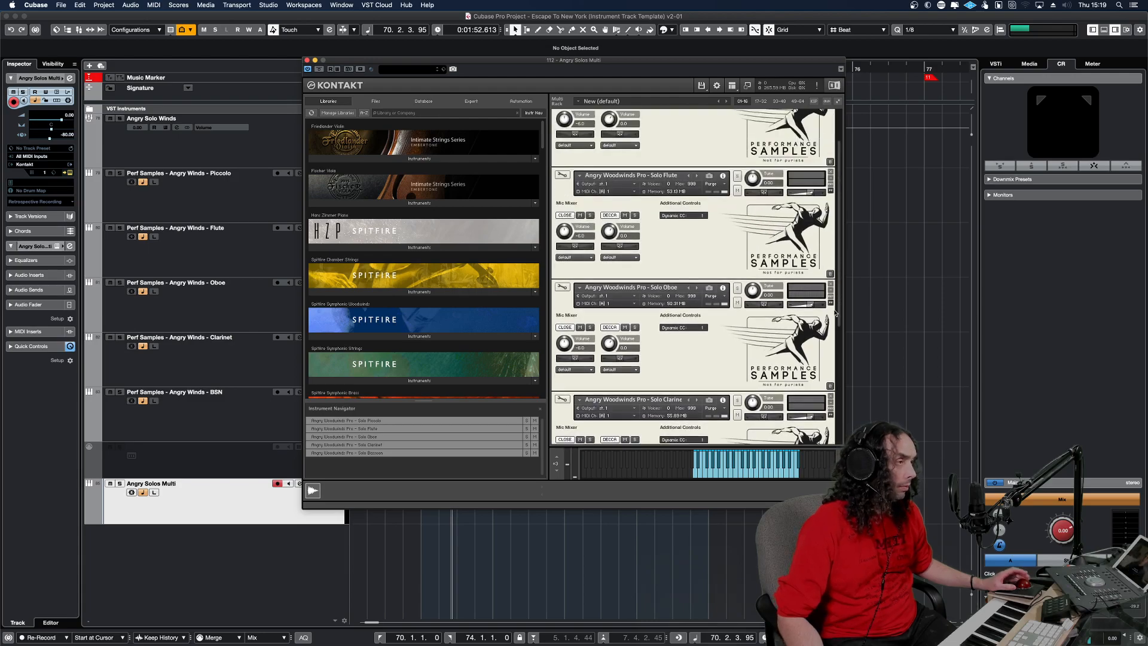
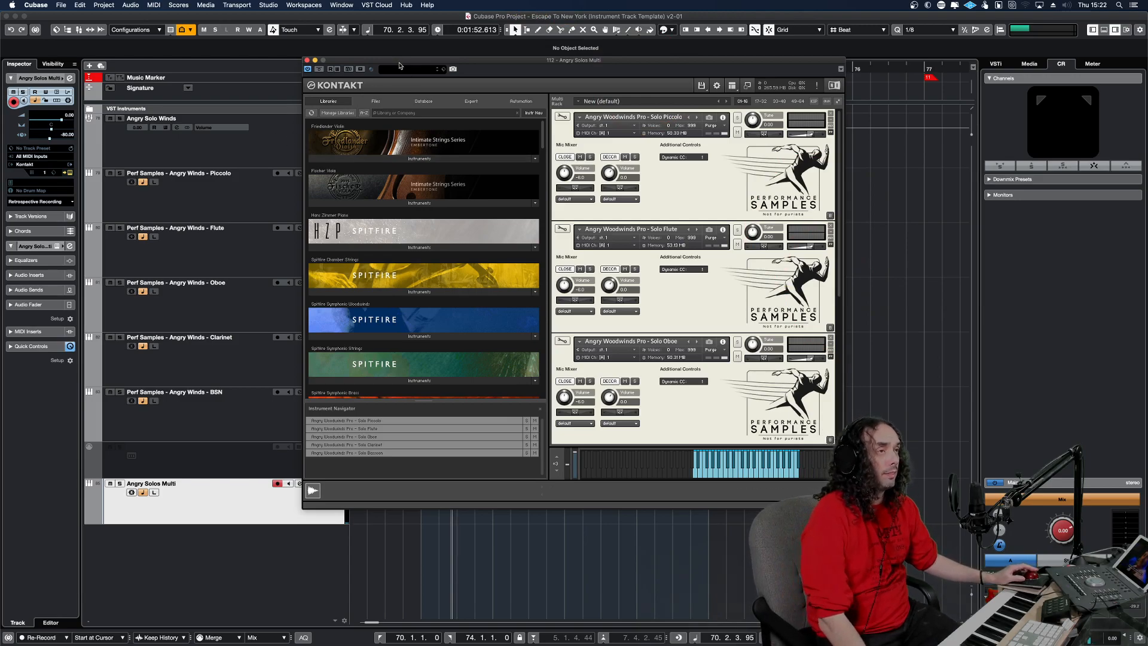
Close the Angry Solos Multi's Kontakt window and select the Piccolo track, followed by the Flute track.
drag(399, 61, 438, 69)
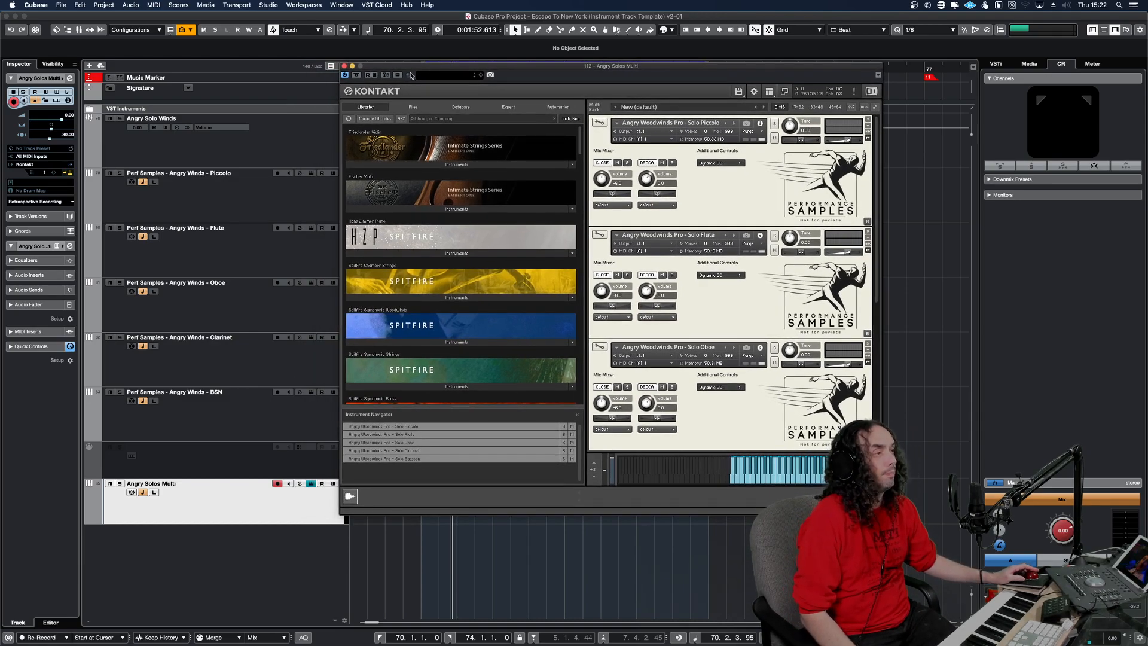
click(345, 66)
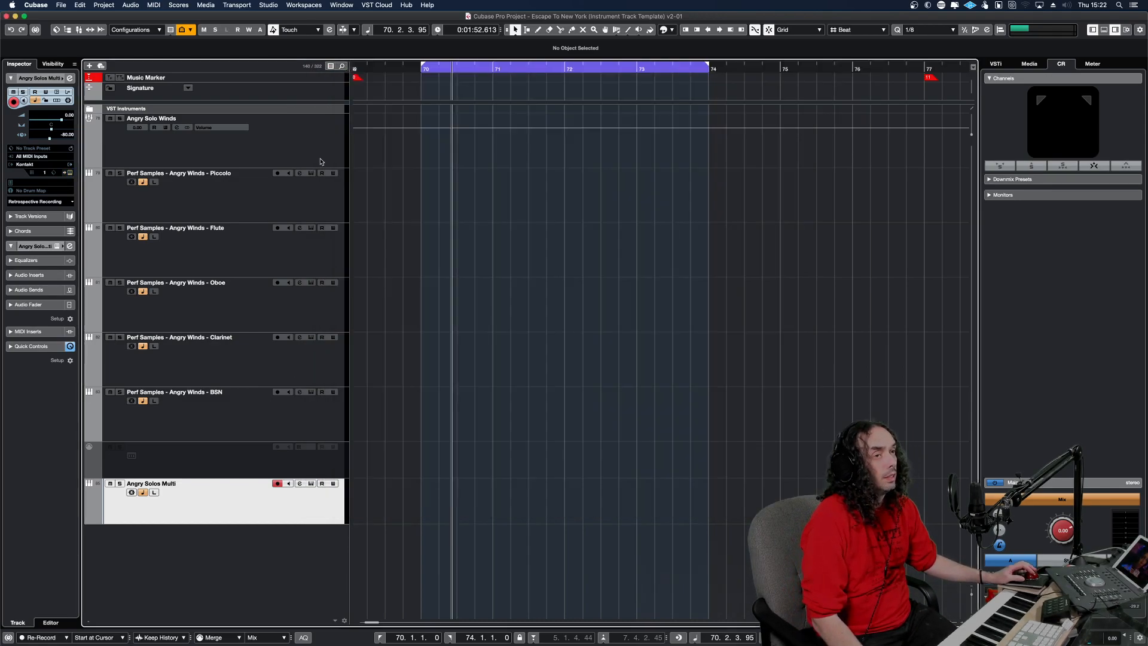
click(313, 193)
click(315, 254)
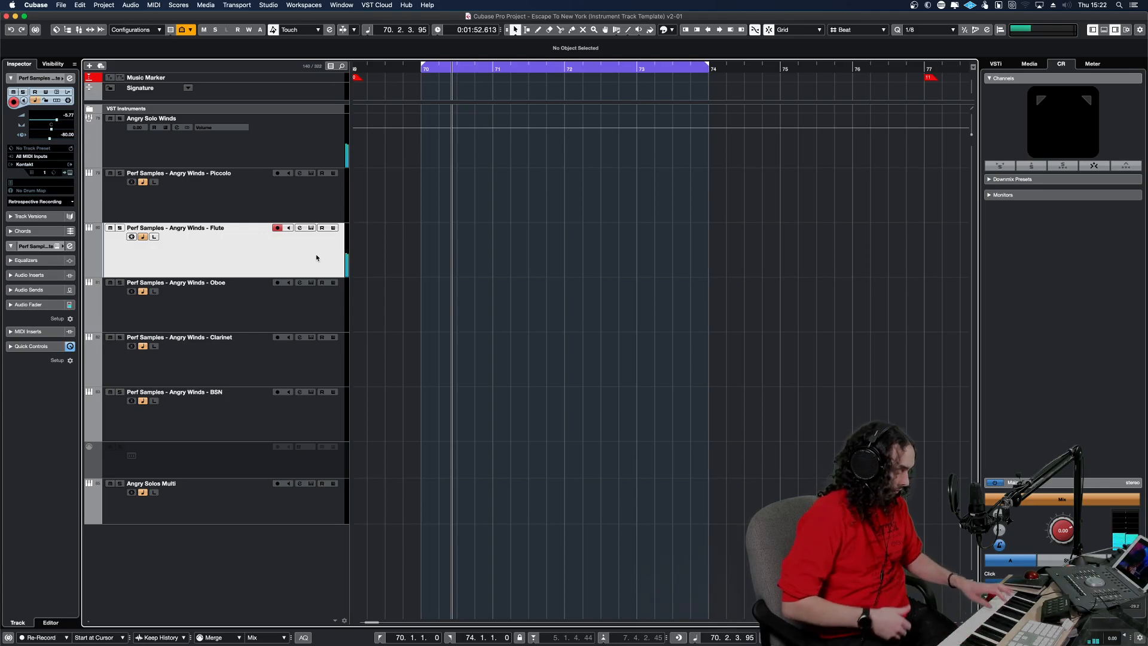
Insert Cinematic Rooms Professional in the first insert slot of the Angry Solo Winds group and reposition its window lower.
click(270, 153)
click(211, 177)
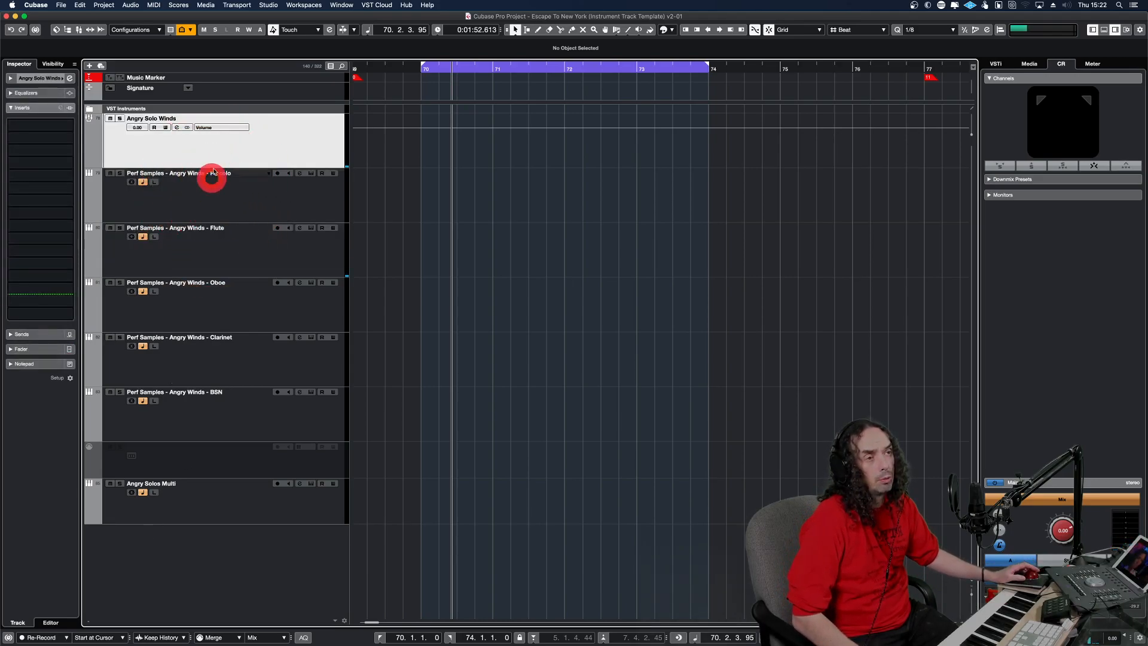
click(61, 126)
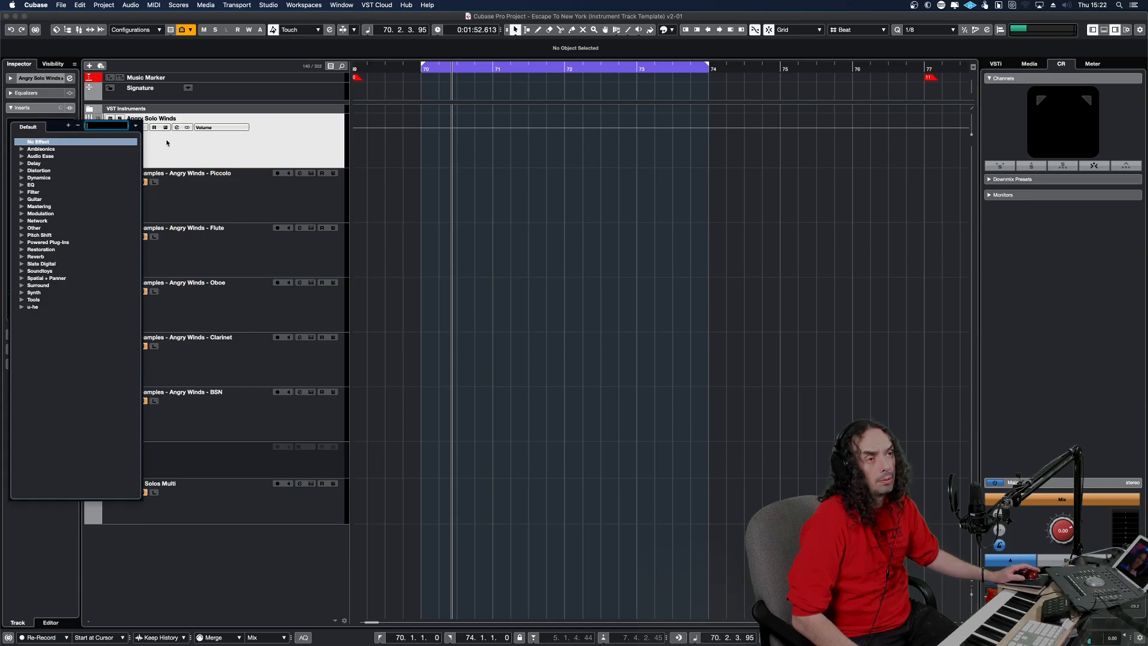
text(cine)
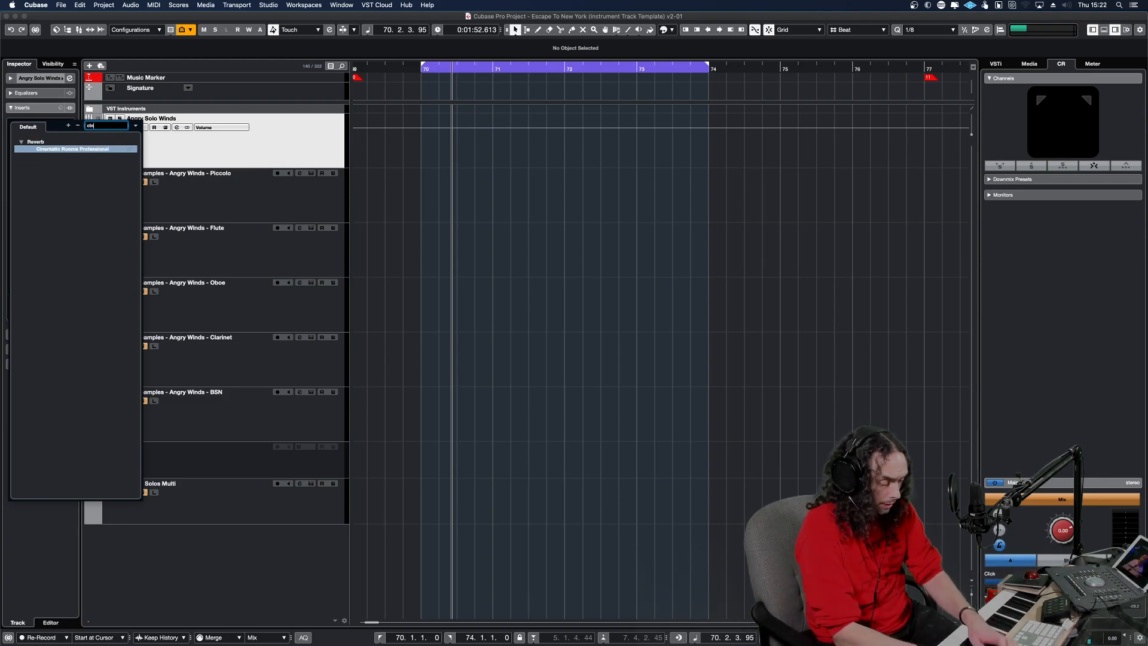
click(104, 151)
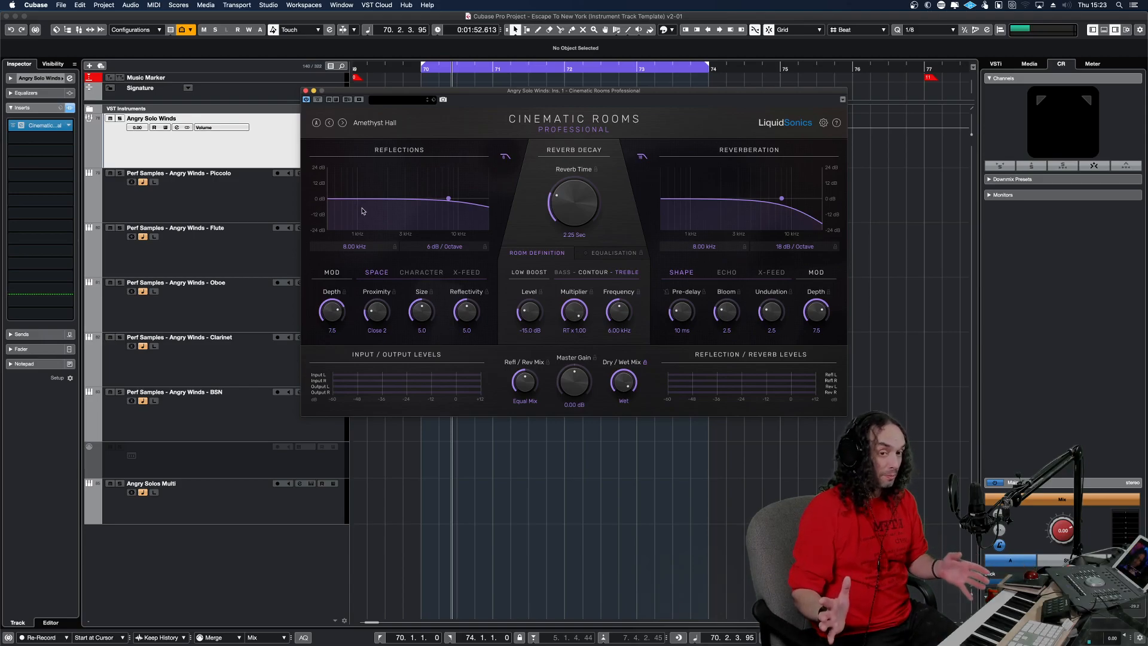
drag(559, 91, 585, 205)
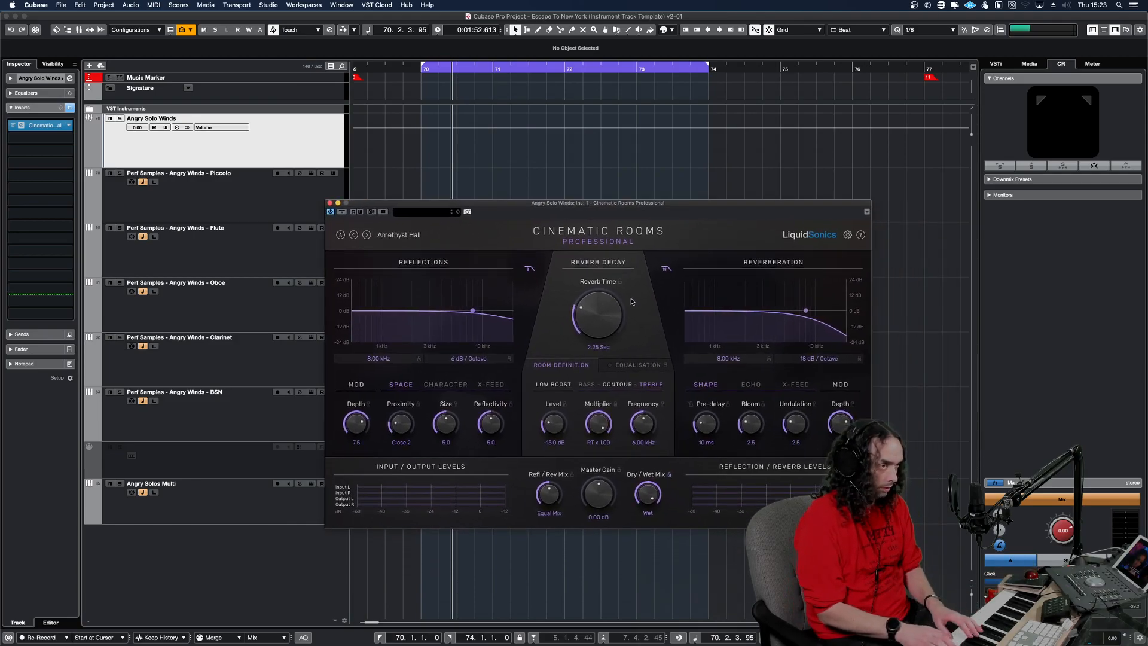
With the Flute track selected for playing, adjust the reverb time to 8.02 sec and the dry/wet mix to 0 / -6.0 dB.
click(279, 248)
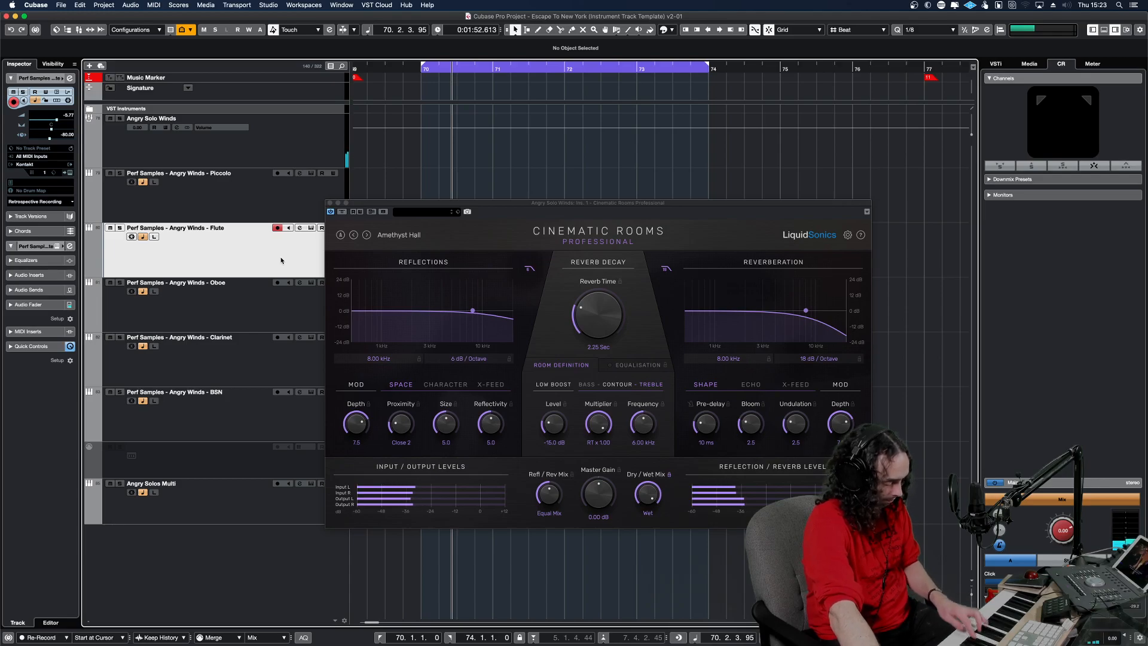
drag(613, 329, 610, 213)
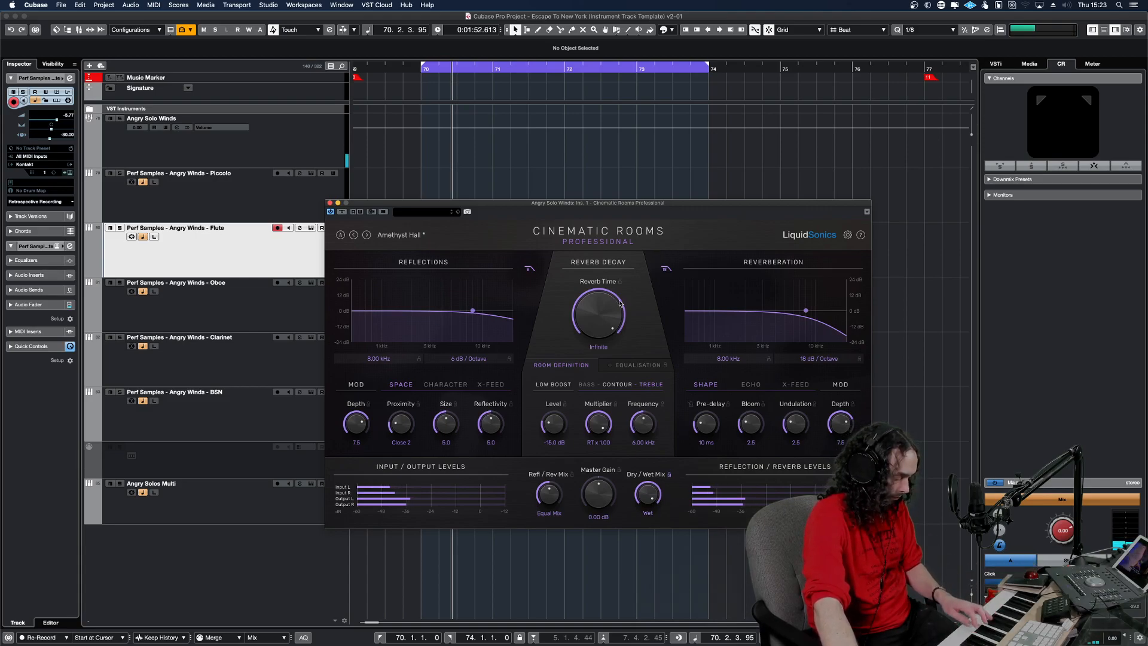
drag(620, 303, 591, 353)
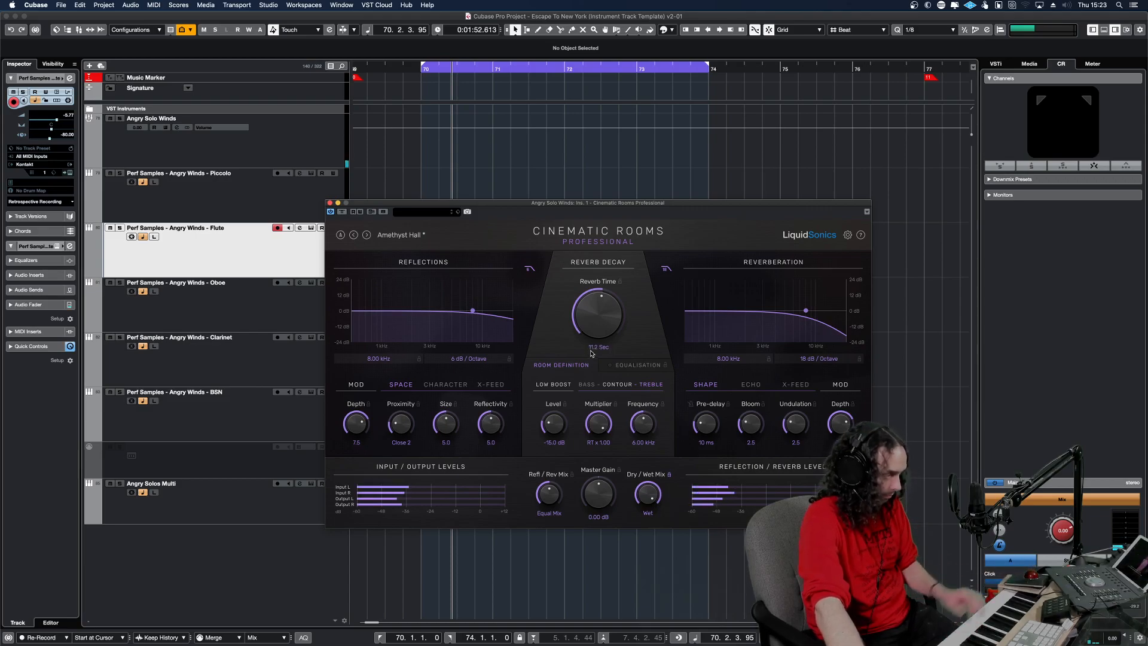
drag(645, 497, 638, 565)
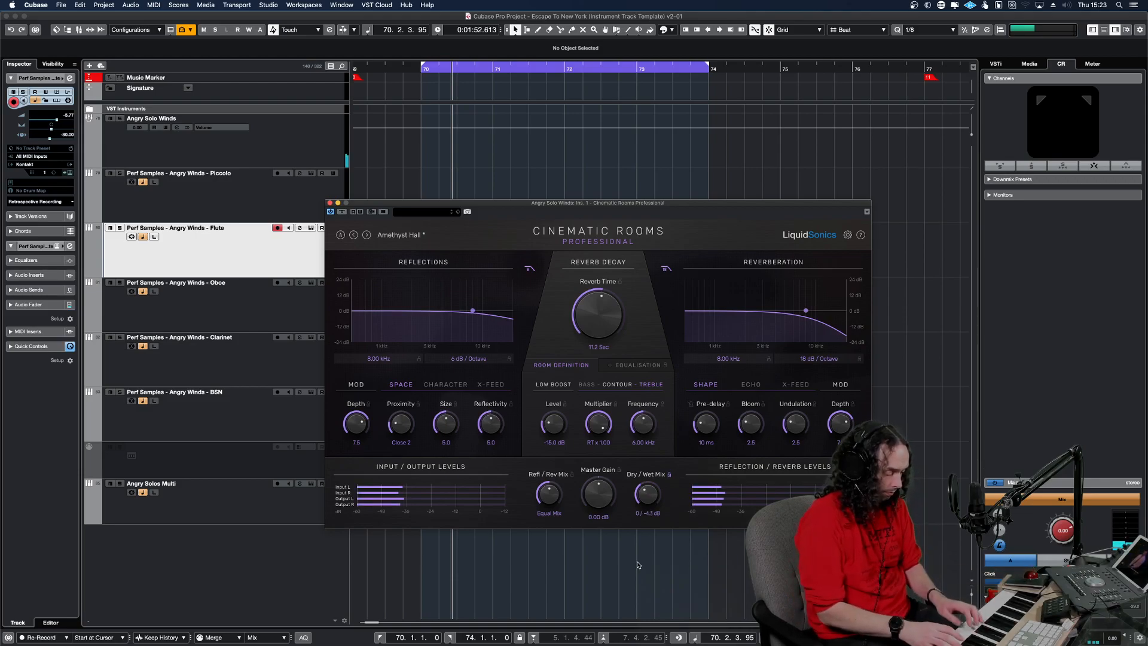
drag(602, 316, 601, 325)
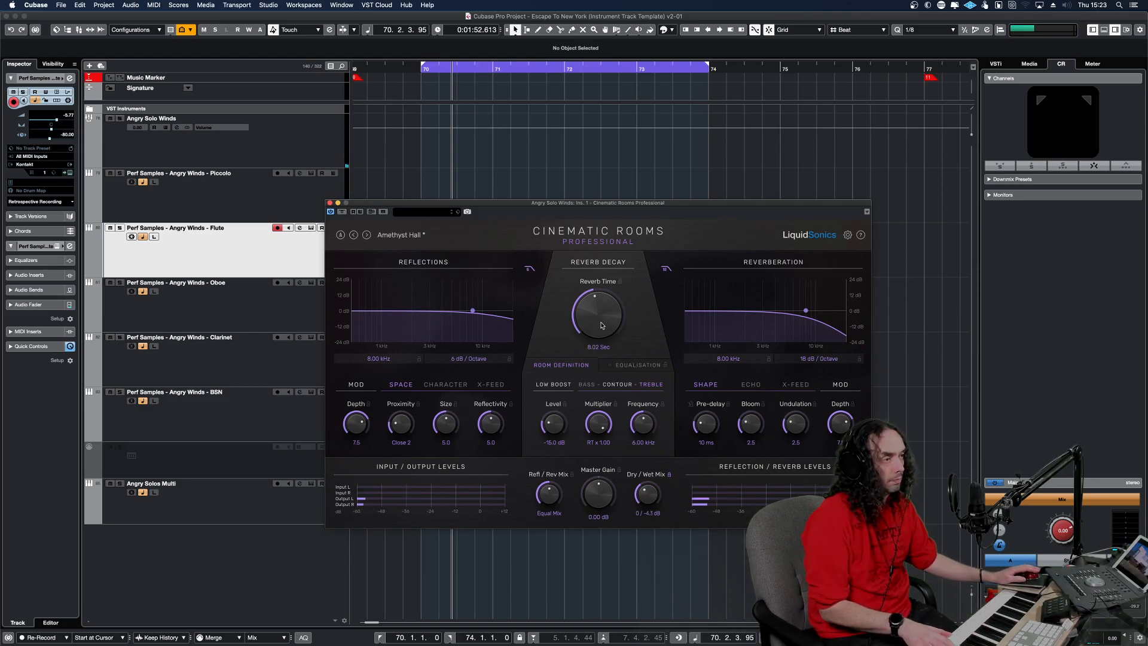
drag(647, 484, 645, 493)
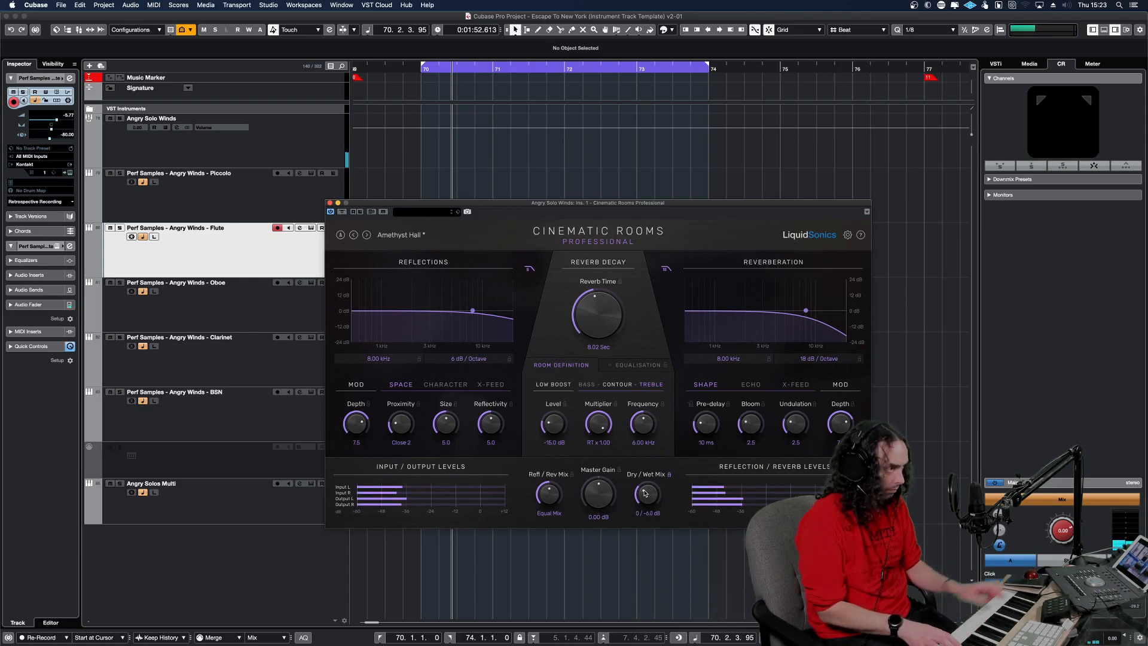
Lower the reverberation filter frequency to 6.55 kHz, the reverb time to 6.17 sec and the dry/wet mix to 0 / -8.3 dB.
drag(805, 311, 796, 311)
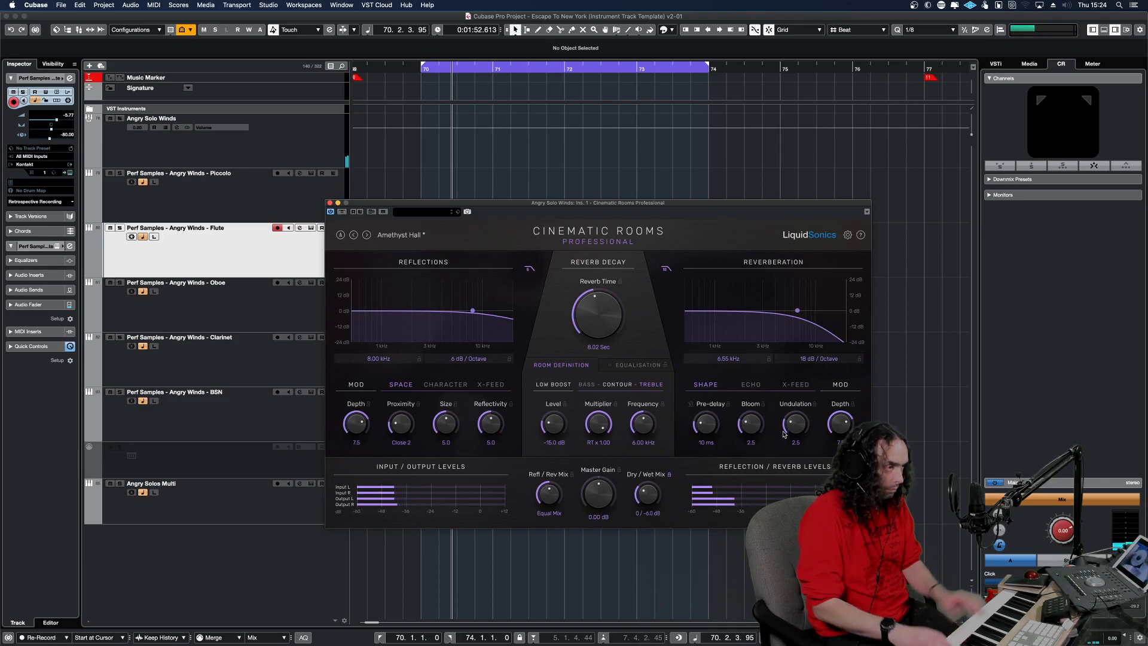
drag(597, 315, 598, 334)
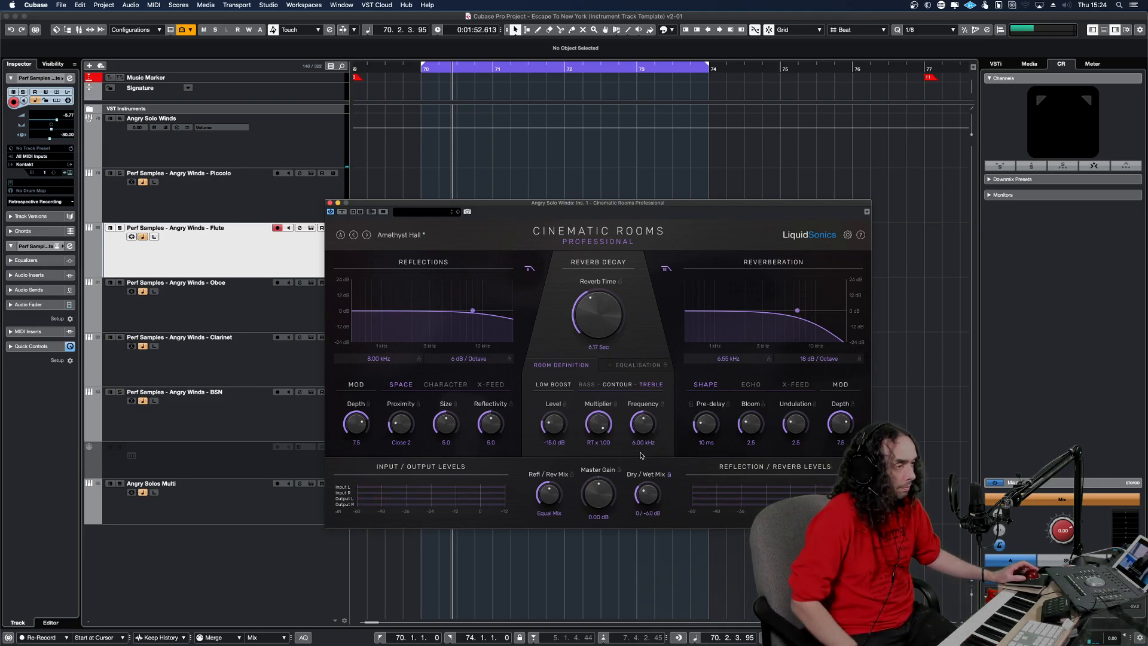
drag(645, 496, 647, 498)
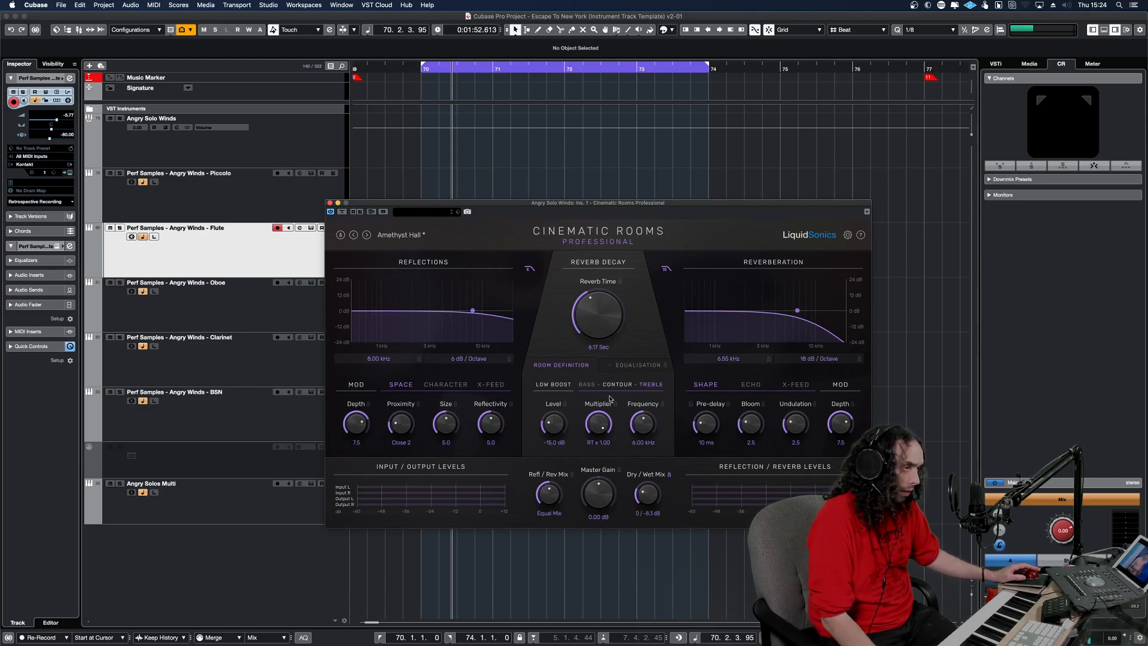
Set the reverb time to 3.46 sec and the dry/wet mix to 0 / -7.4 dB, and move the reverb window clear of the track list.
drag(597, 325, 597, 352)
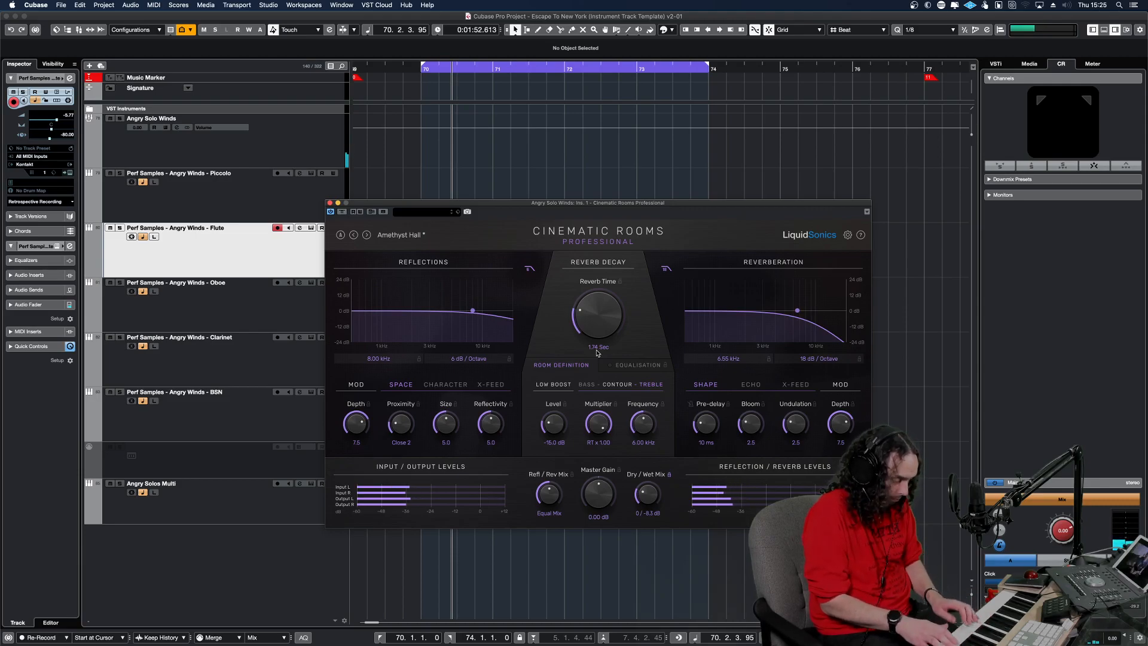
drag(605, 316, 601, 300)
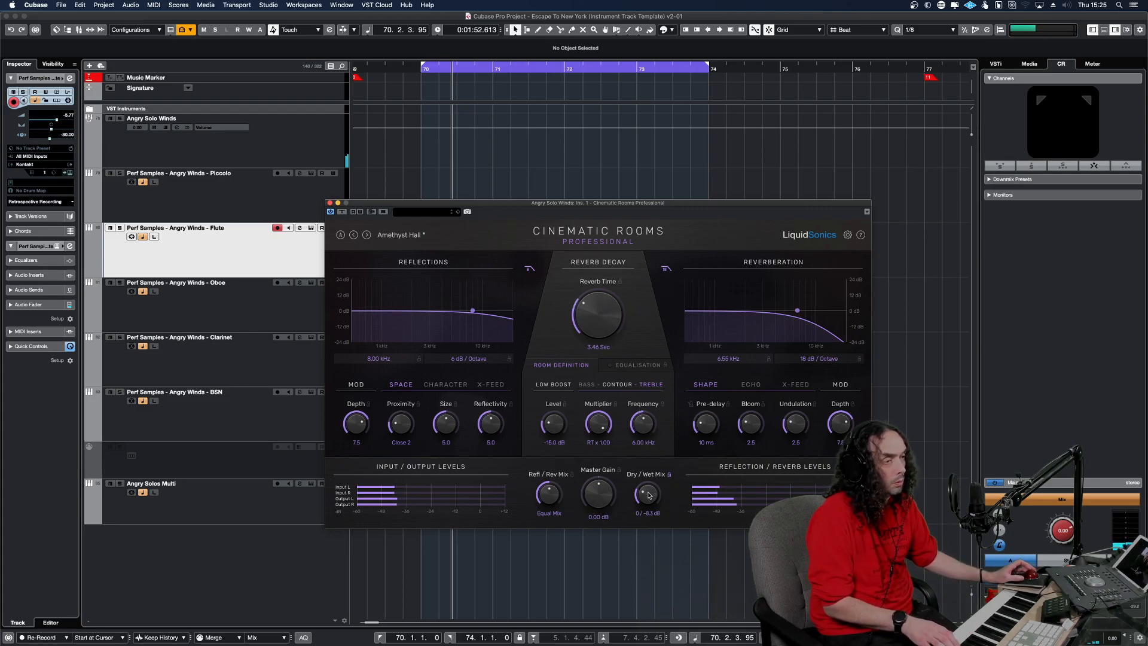
drag(649, 494, 640, 490)
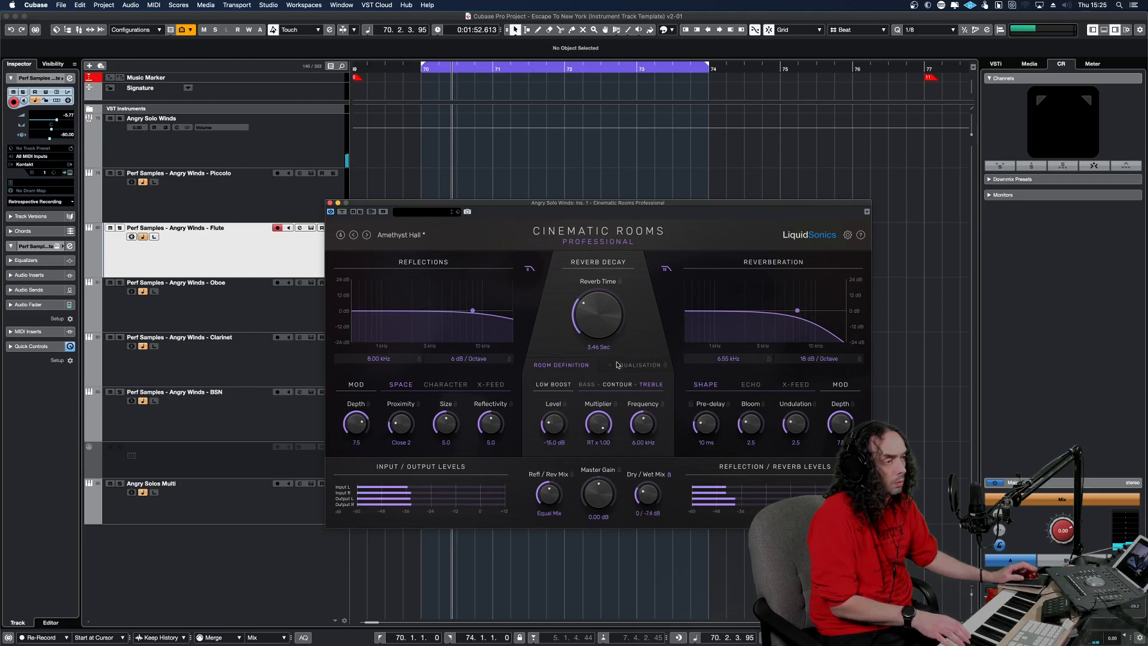
drag(613, 206, 844, 87)
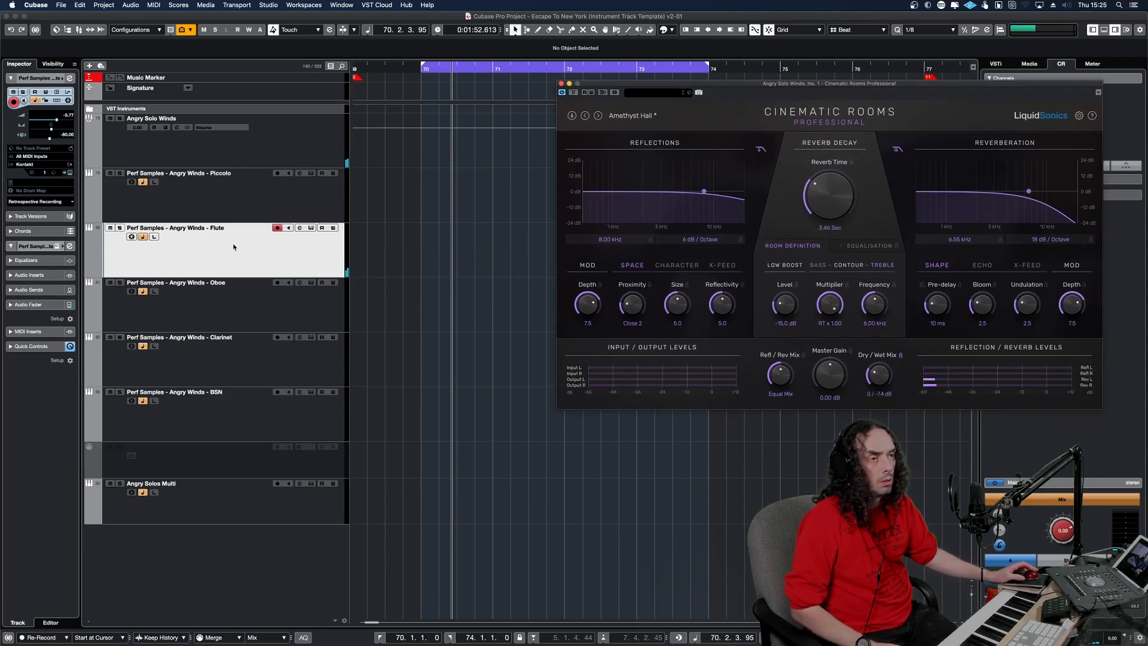
Select the Oboe track, shorten the reverb time to 1.45 sec, and audition the Clarinet and BSN tracks.
click(253, 295)
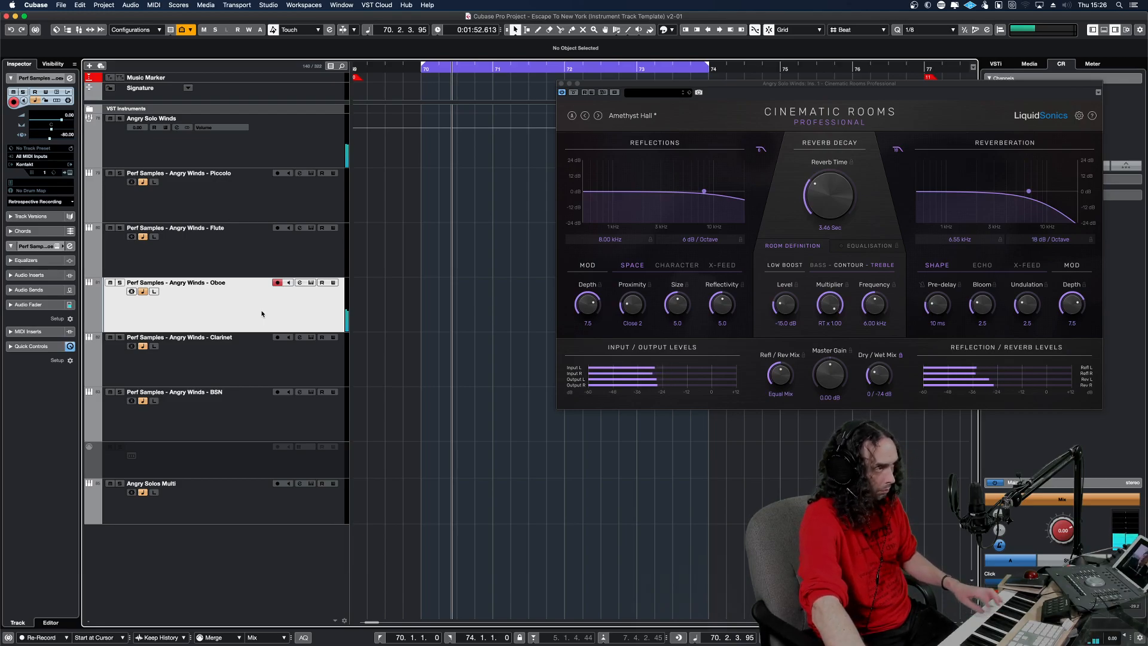
drag(829, 199, 829, 210)
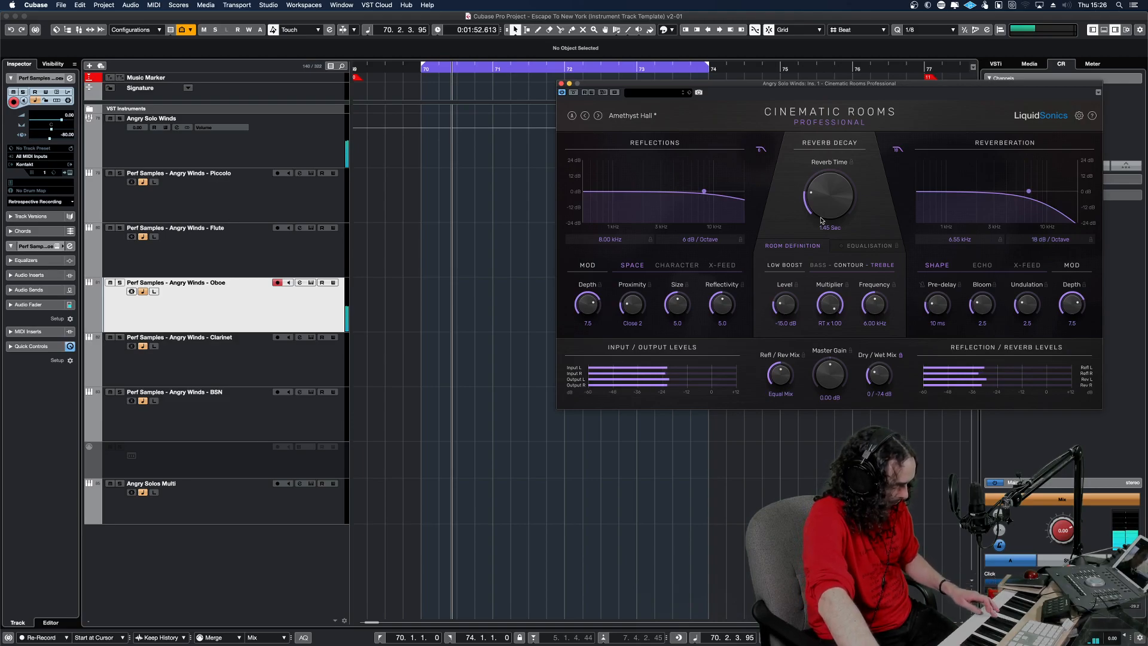
click(247, 366)
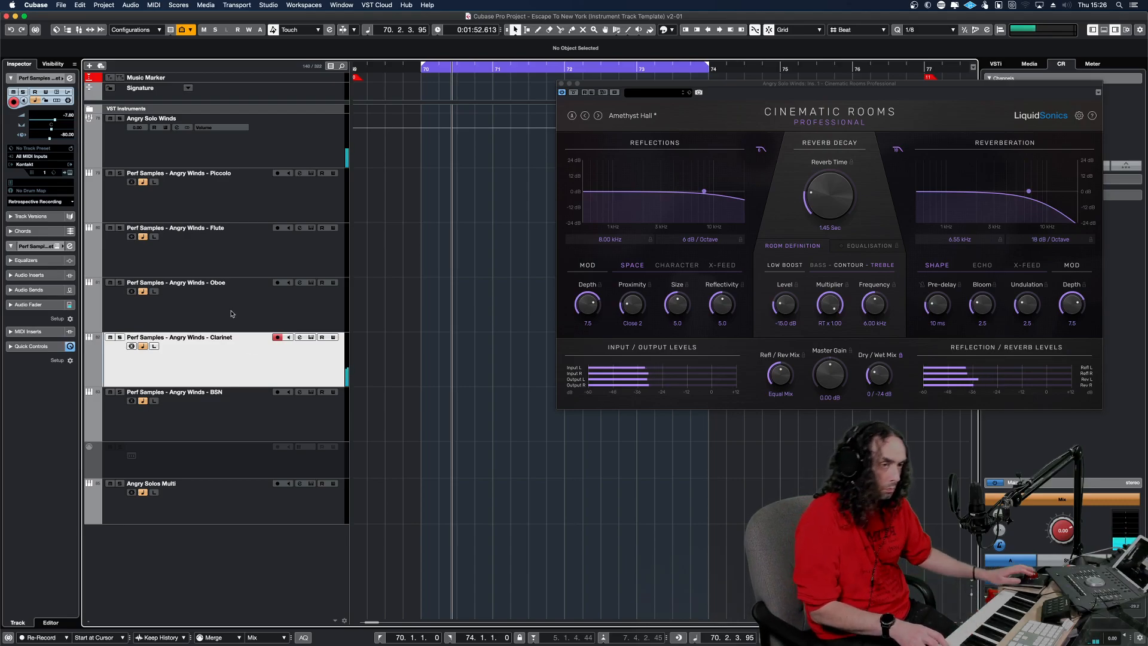
click(268, 420)
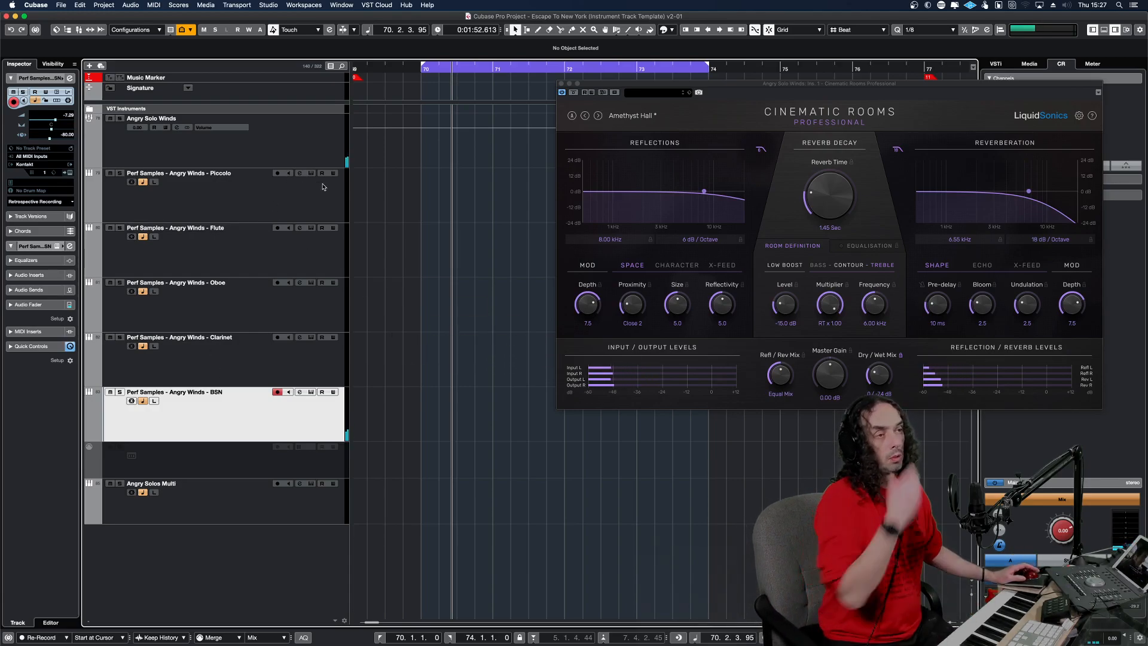
Select the Piccolo track, lengthen the reverb time to 5.29 sec, and audition the Flute track.
click(323, 209)
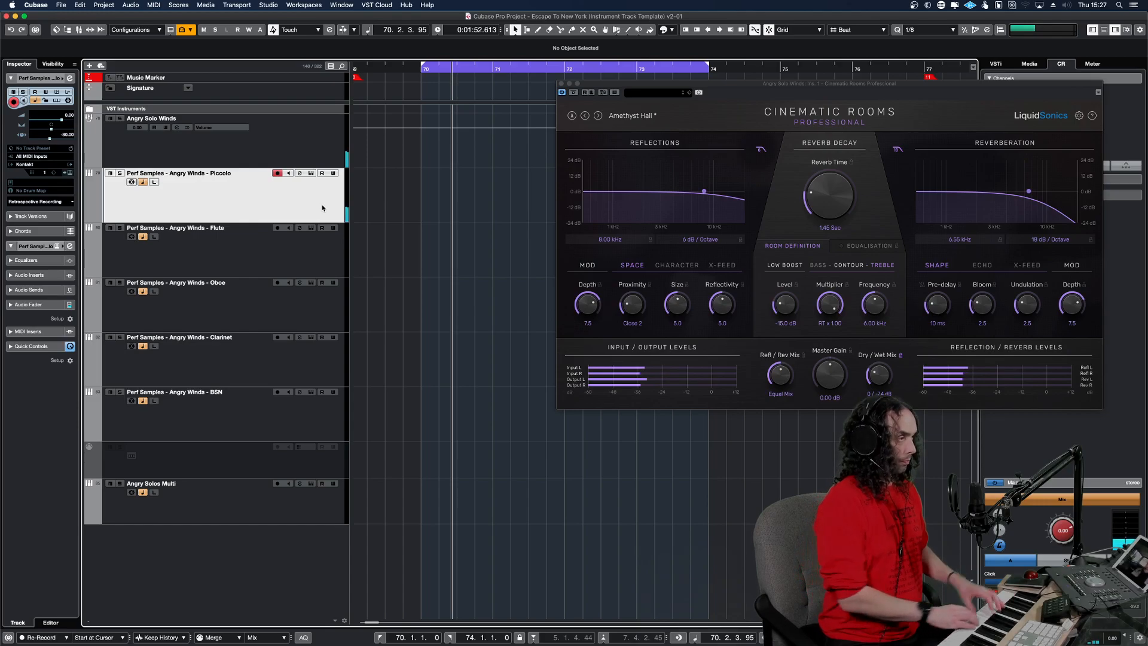
drag(824, 195, 827, 179)
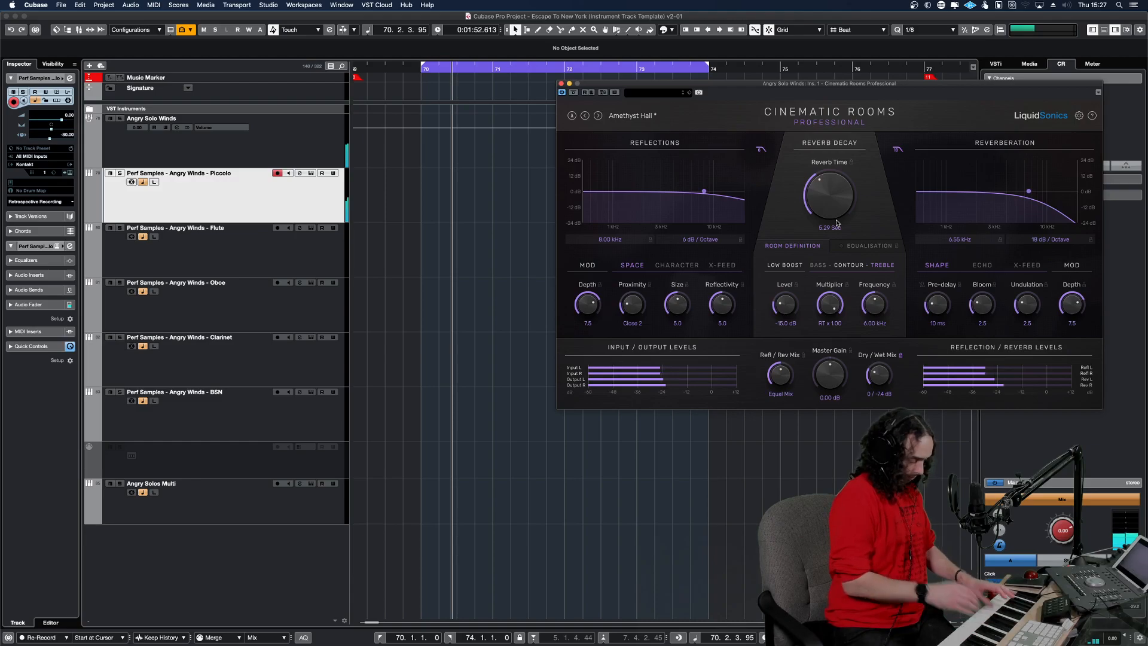
click(320, 251)
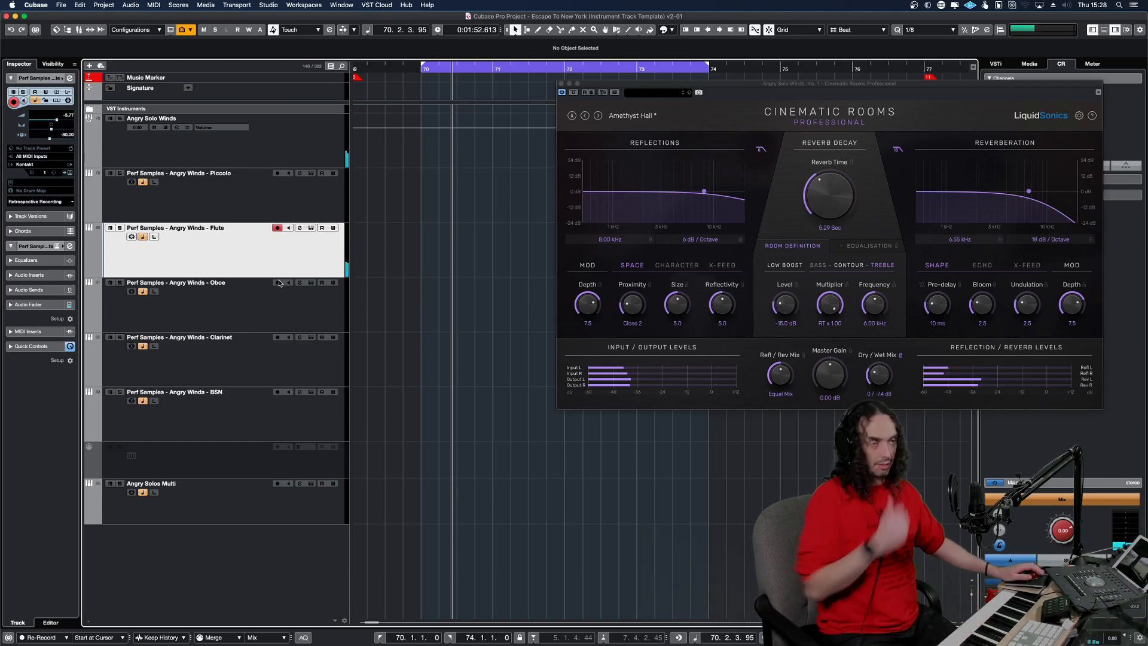
Insert the u-he ColourCopy delay in the fourth insert slot of the Angry Solo Winds group.
click(170, 138)
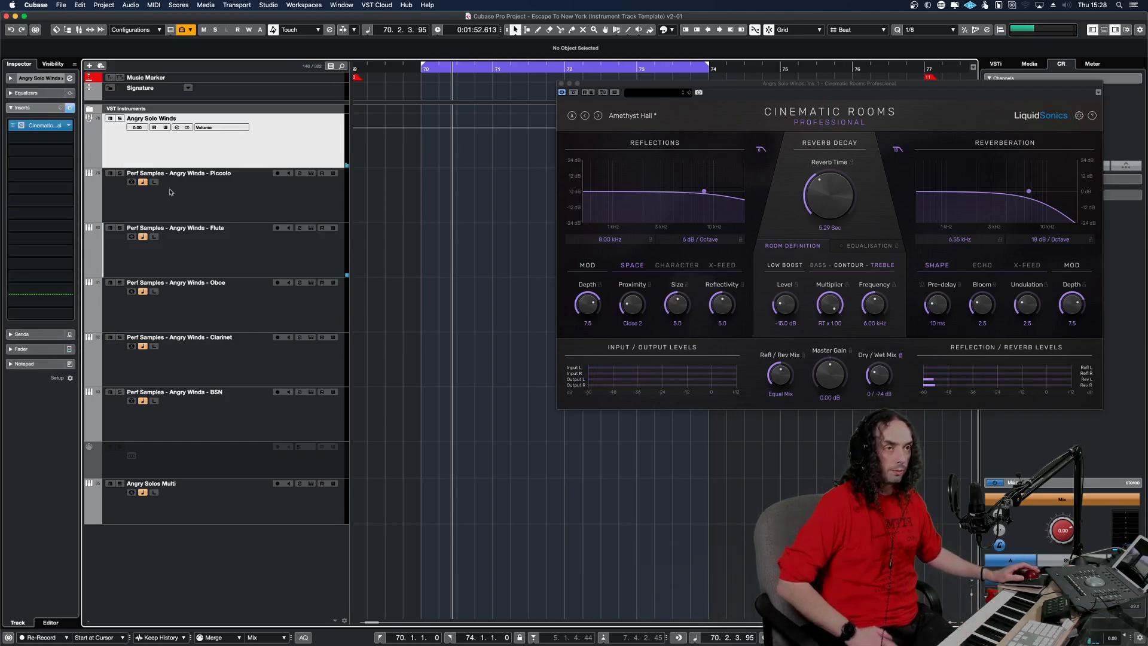
click(37, 161)
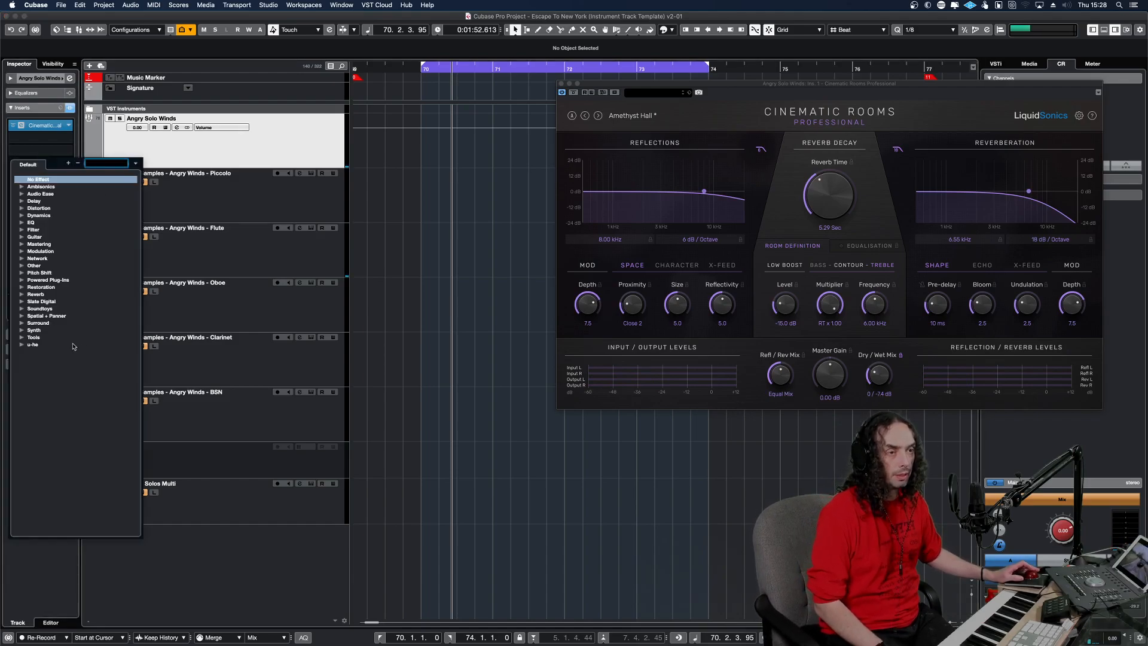
click(23, 344)
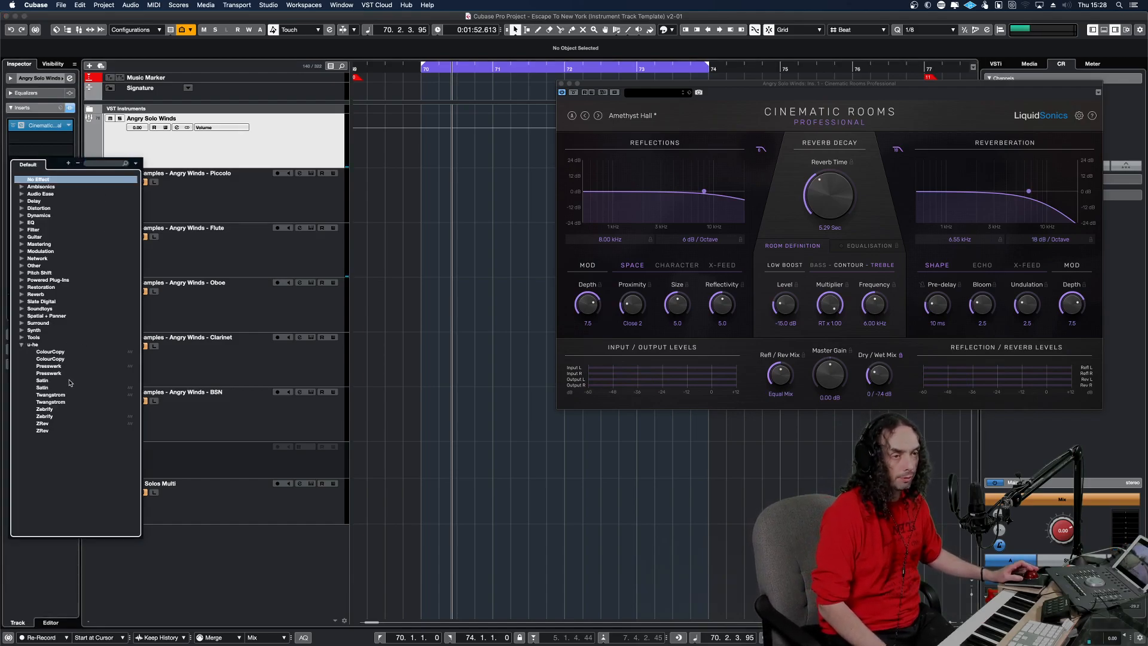
key(Return)
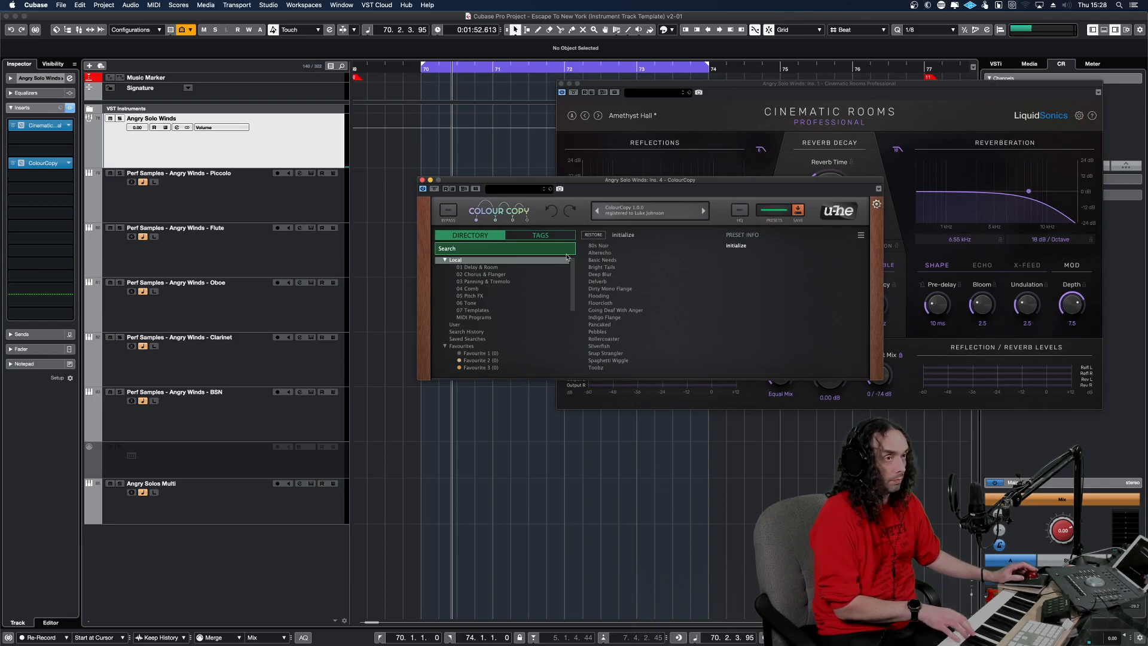
Select the Flute track and load ColourCopy's "KL 80s Noir" preset from the 01 Delay & Room folder.
click(297, 247)
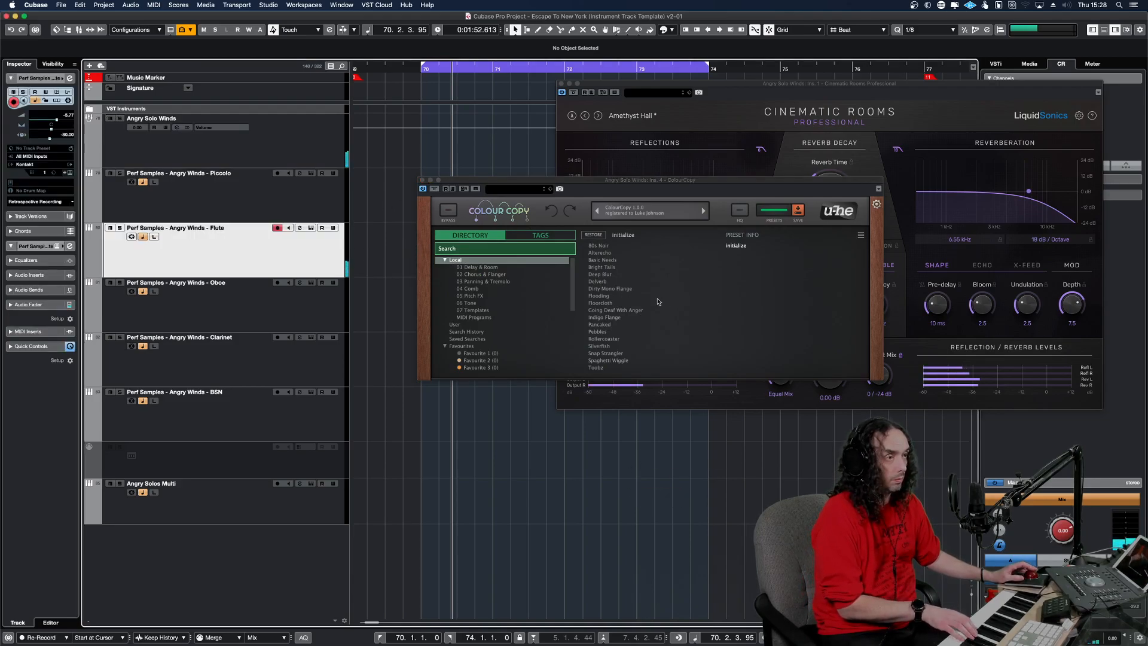
click(490, 267)
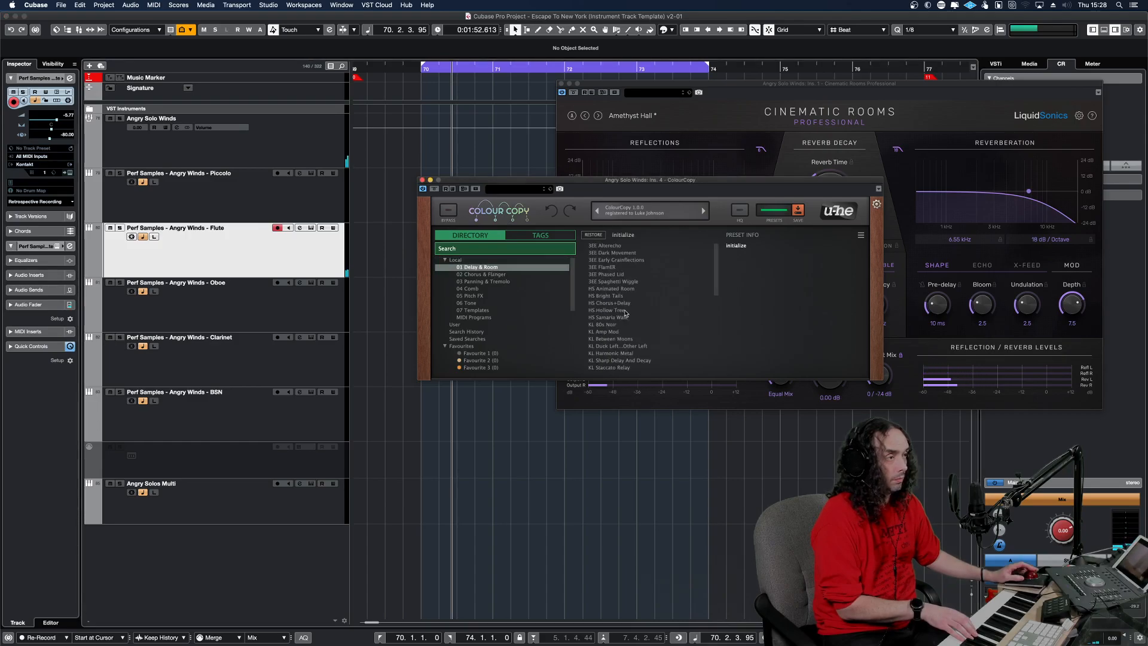
click(612, 324)
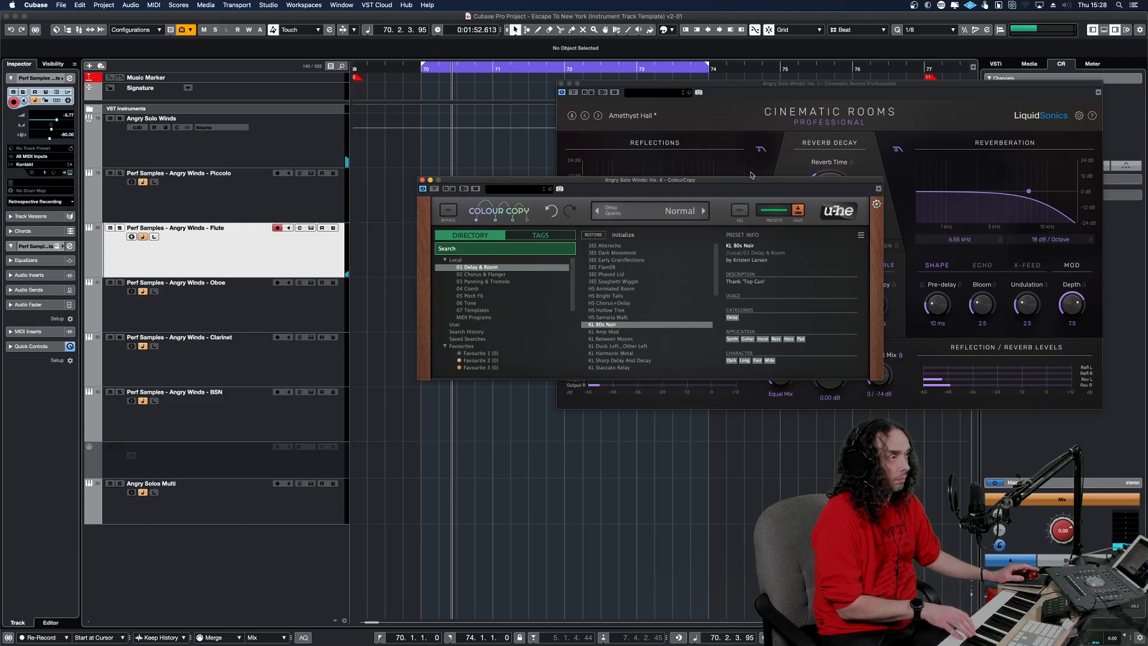
Close the ColourCopy window and remove ColourCopy from the Angry Solo Winds group's inserts.
drag(751, 179, 606, 227)
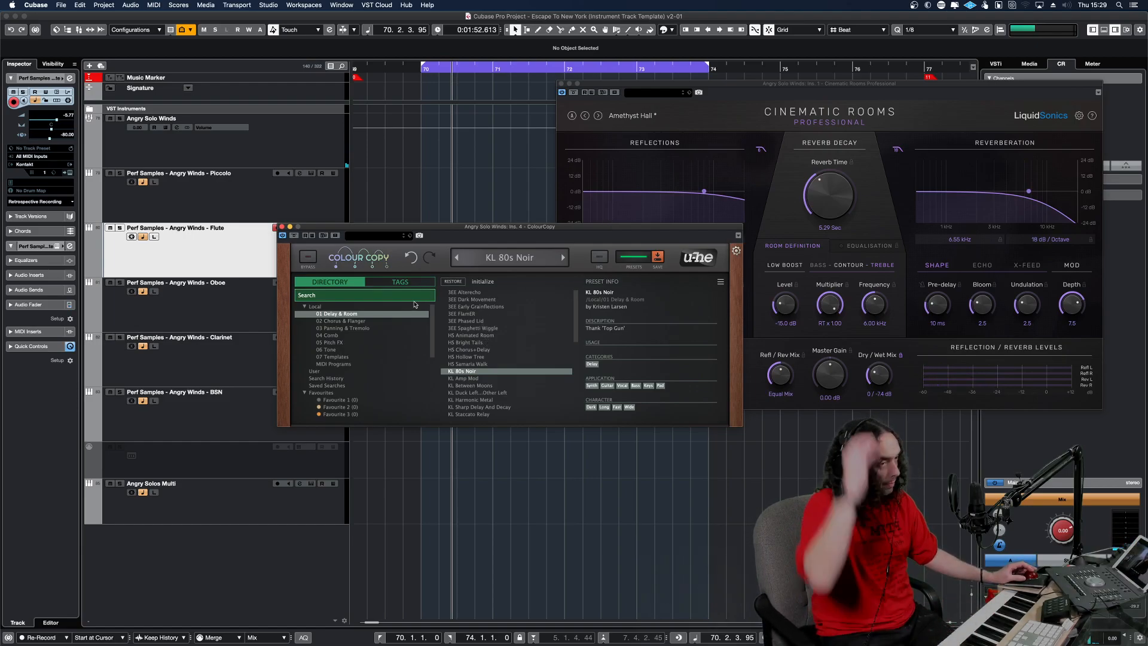
click(290, 227)
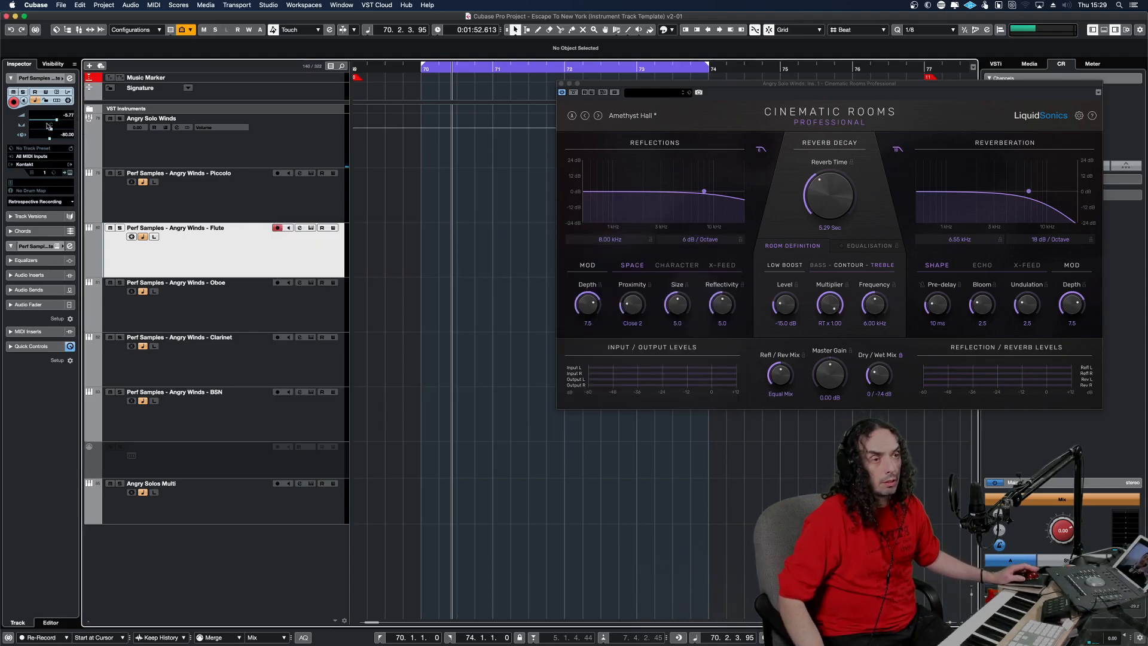
click(42, 275)
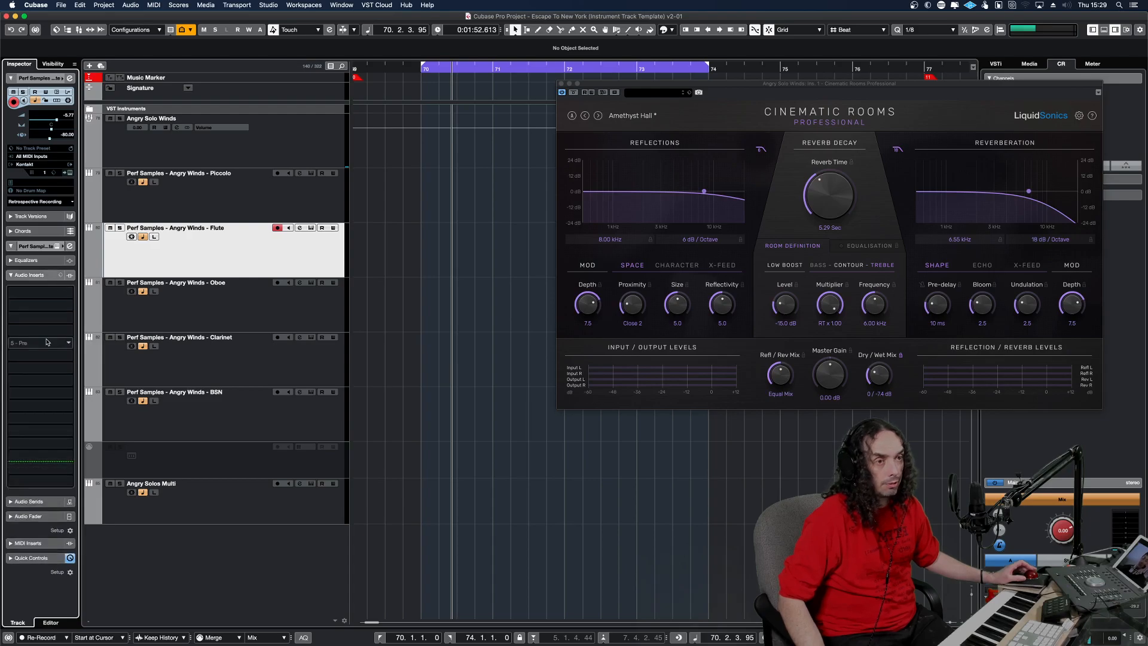
click(46, 277)
click(181, 160)
drag(42, 166, 74, 141)
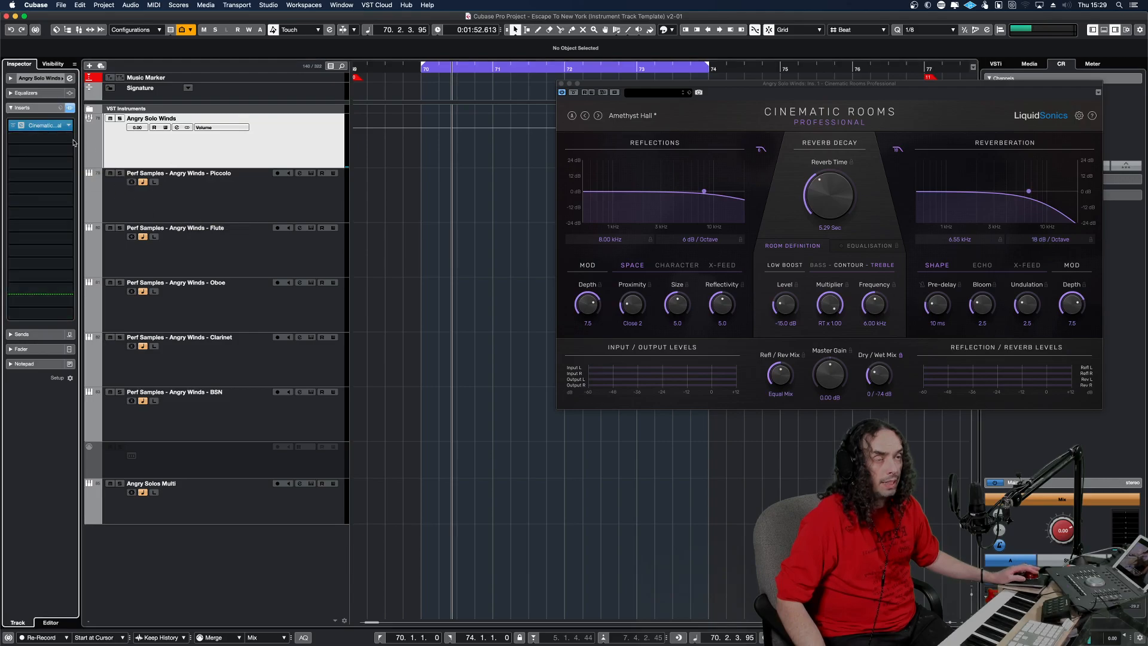
Bypass Cinematic Rooms on the Angry Solo Winds group, close its window, and select the Flute track to audition it dry.
click(12, 125)
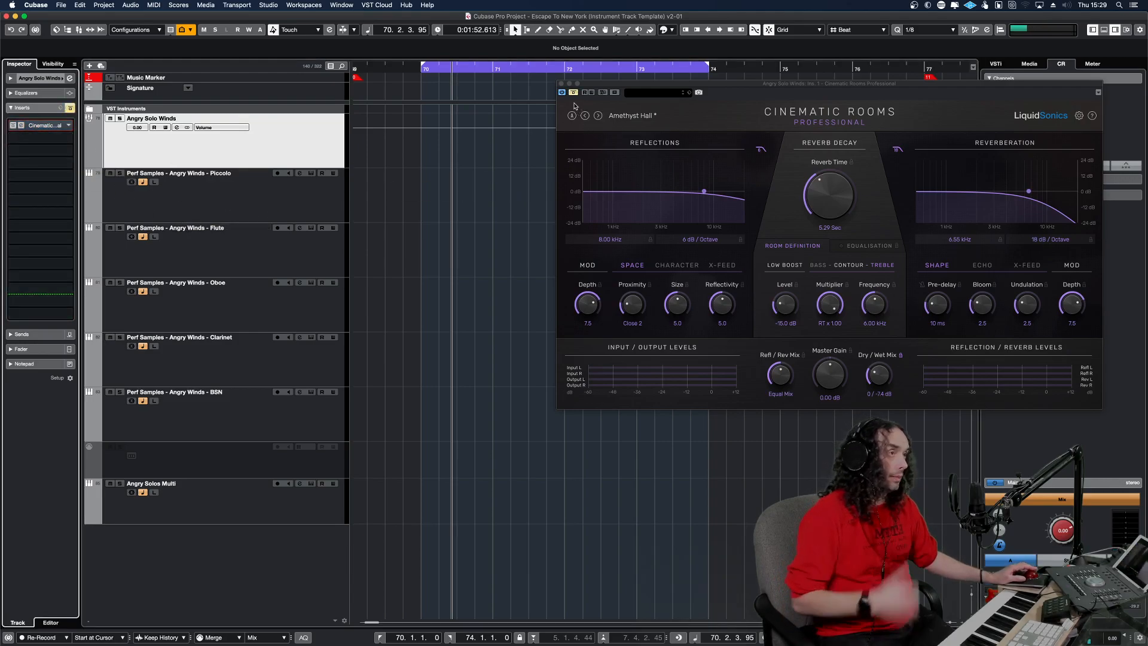
click(561, 83)
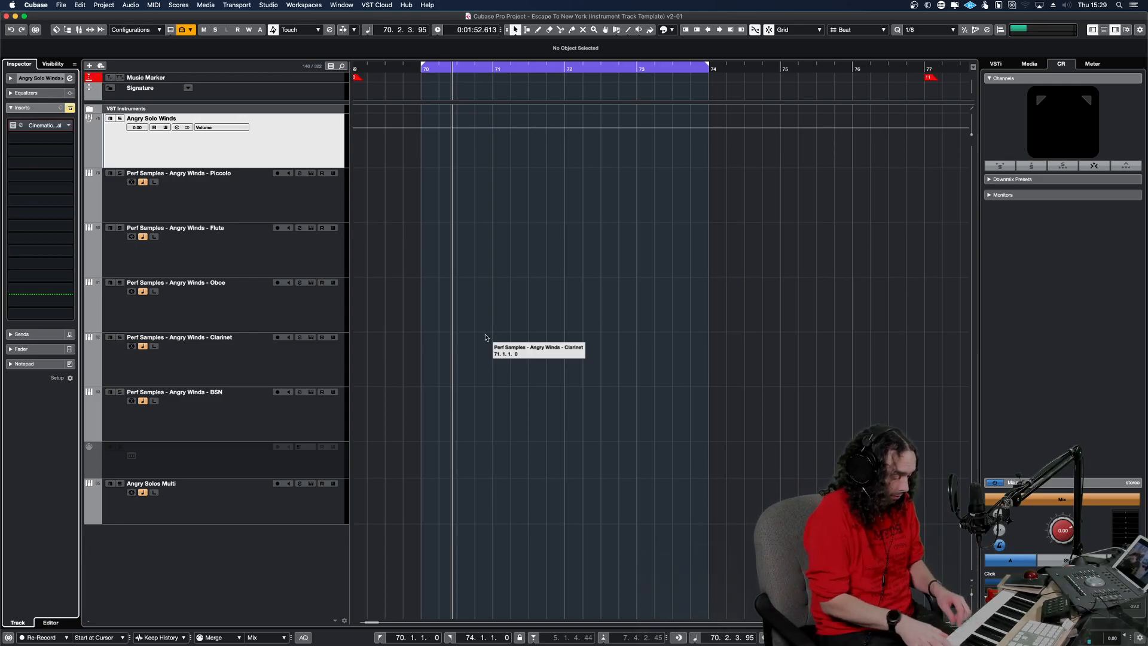
click(310, 269)
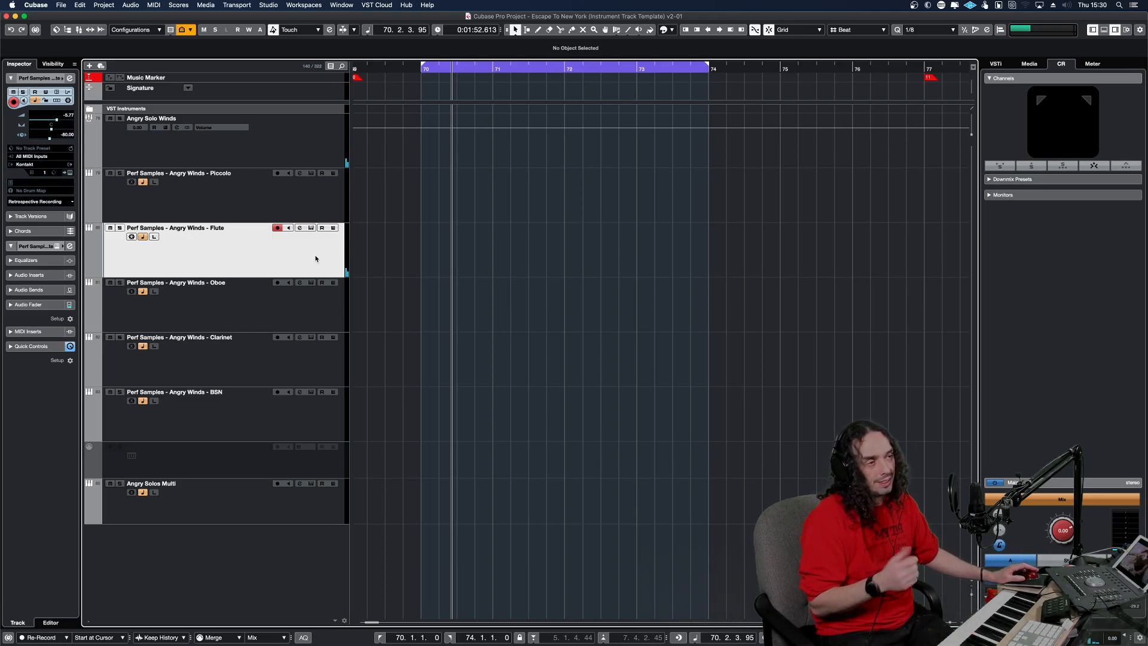
Open the Flute track's Kontakt instrument and reactivate Cinematic Rooms on the Angry Solo Winds group to audition the Flute with reverb.
click(311, 229)
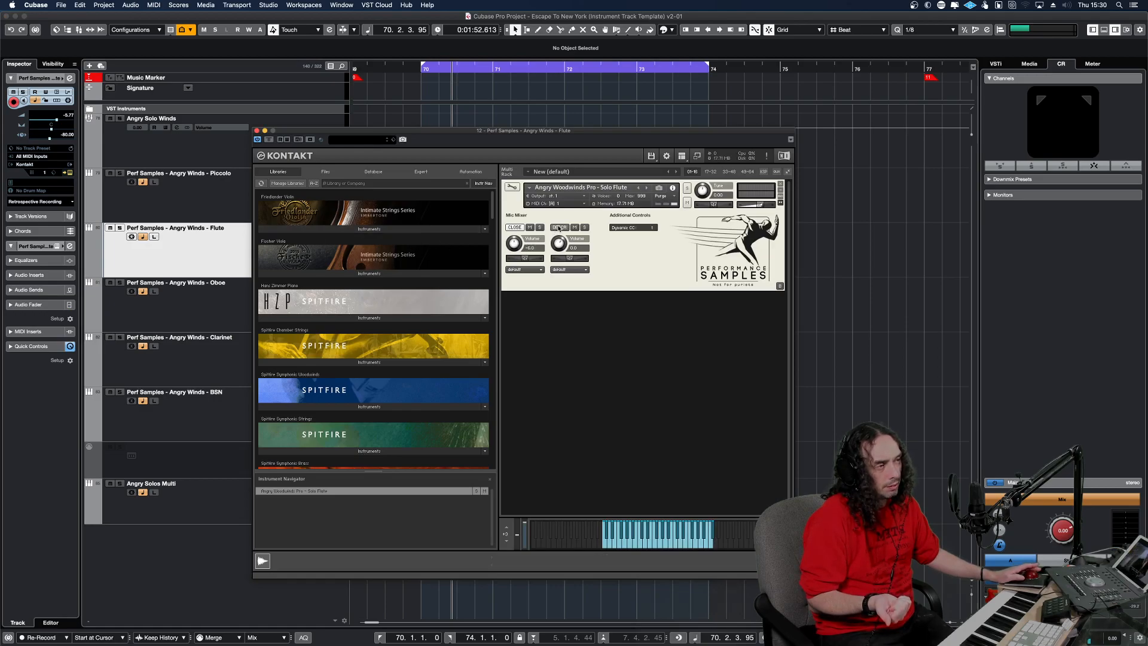
click(238, 249)
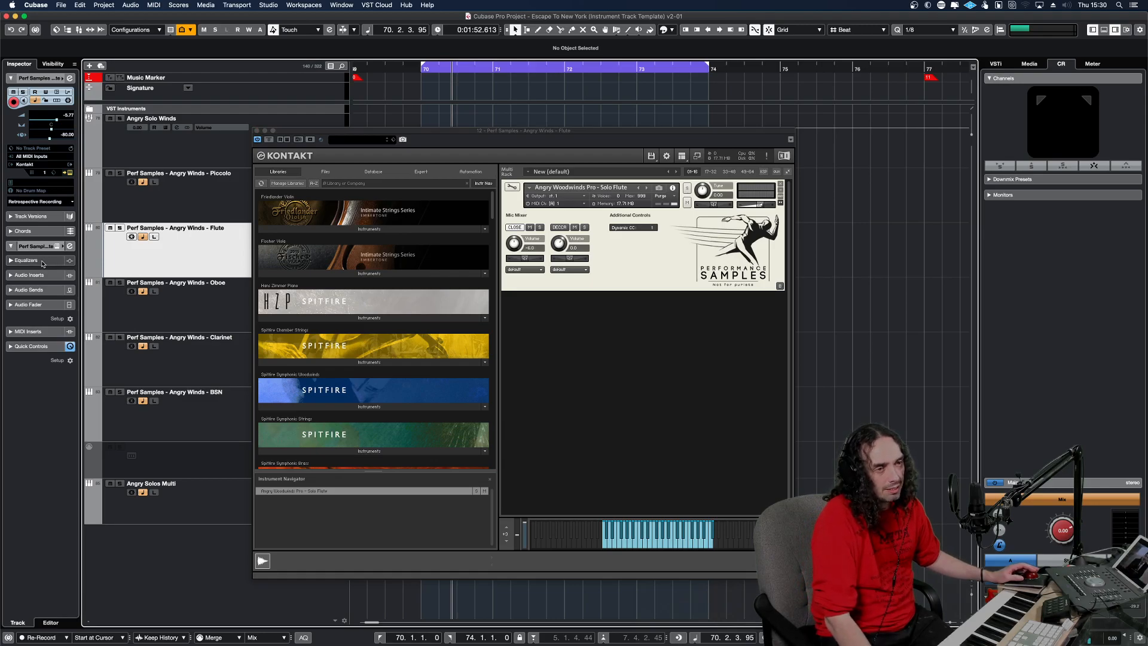
click(37, 275)
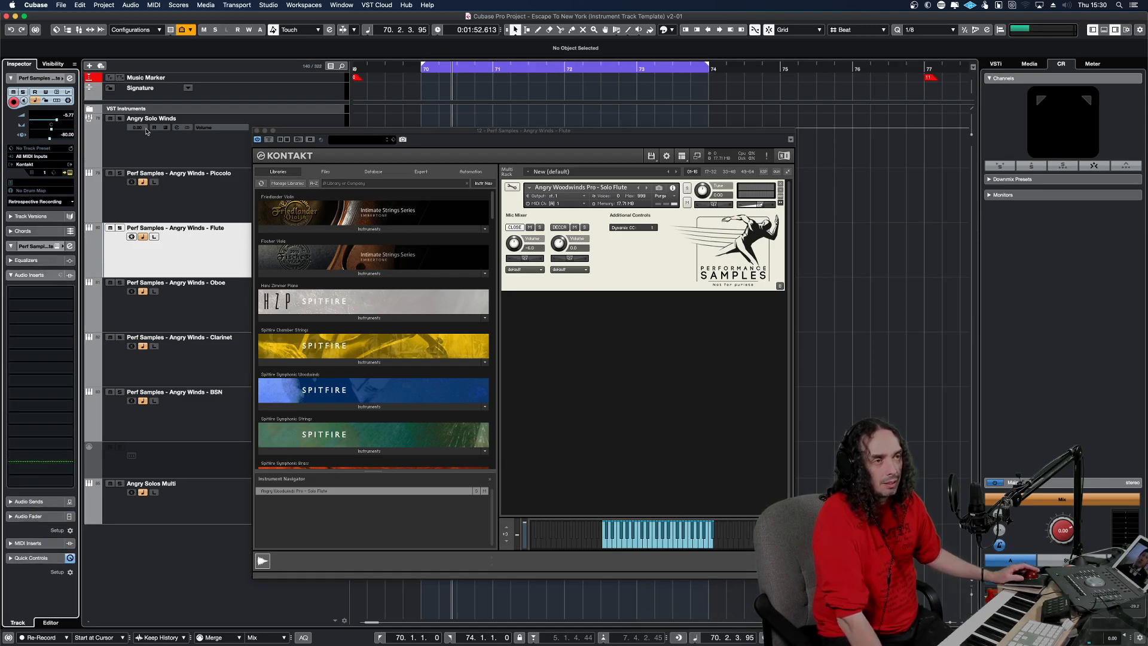
click(149, 153)
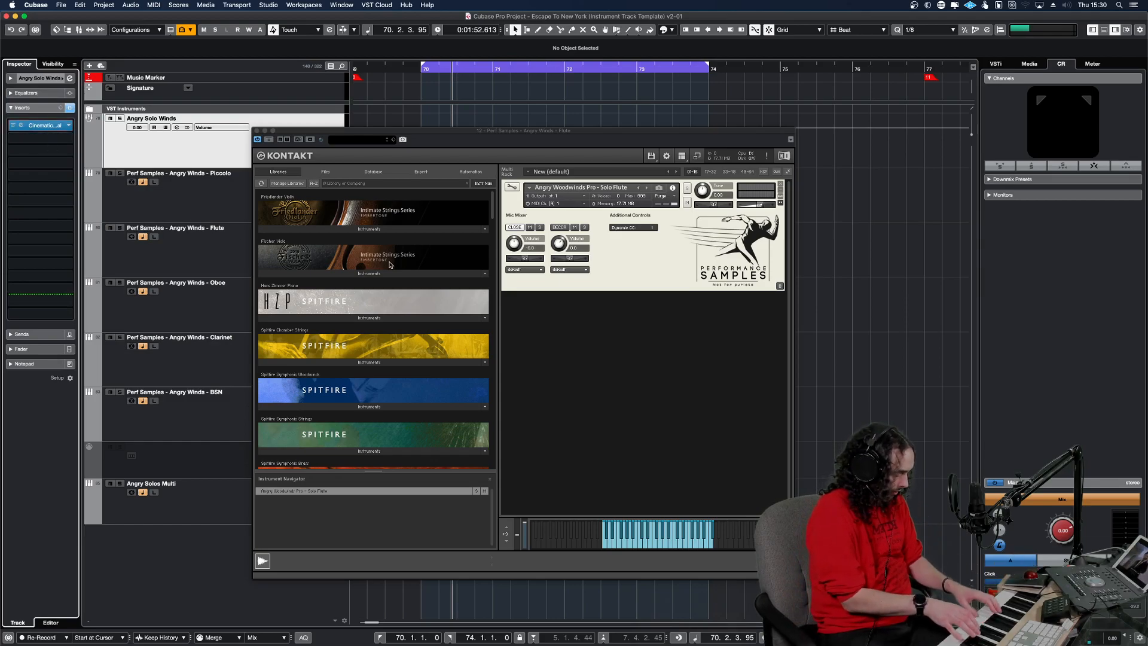
click(218, 257)
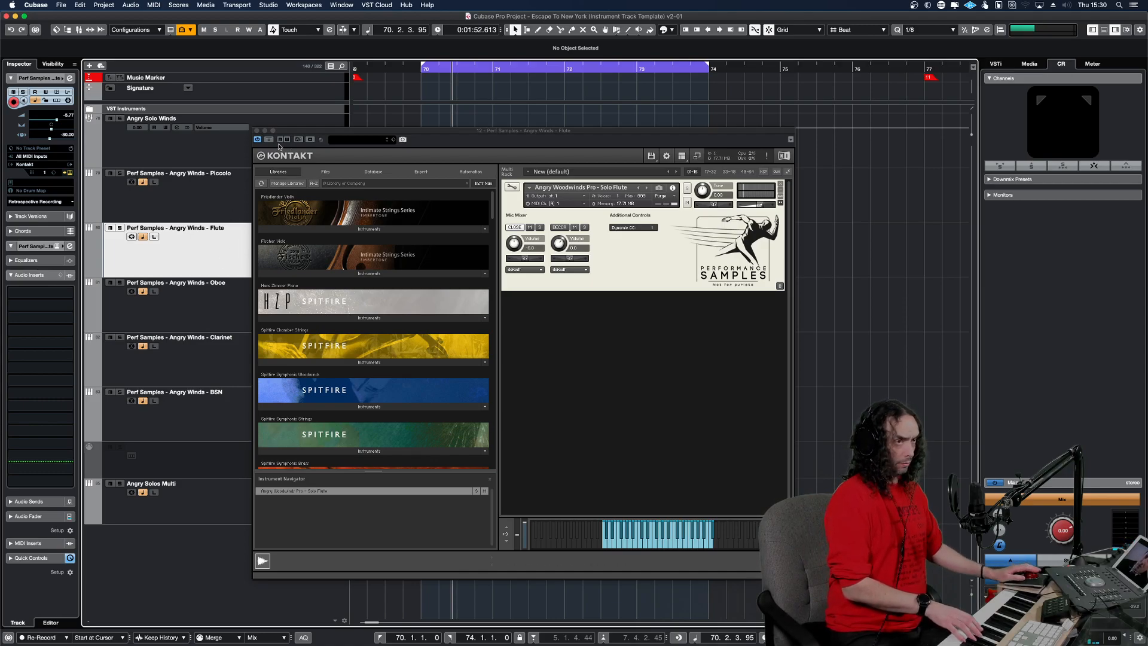
Close Kontakt and set Cinematic Rooms on the Angry Solo Winds group to a 2.93 sec reverb time and 0 / -8.3 dB dry/wet mix.
click(257, 131)
click(197, 137)
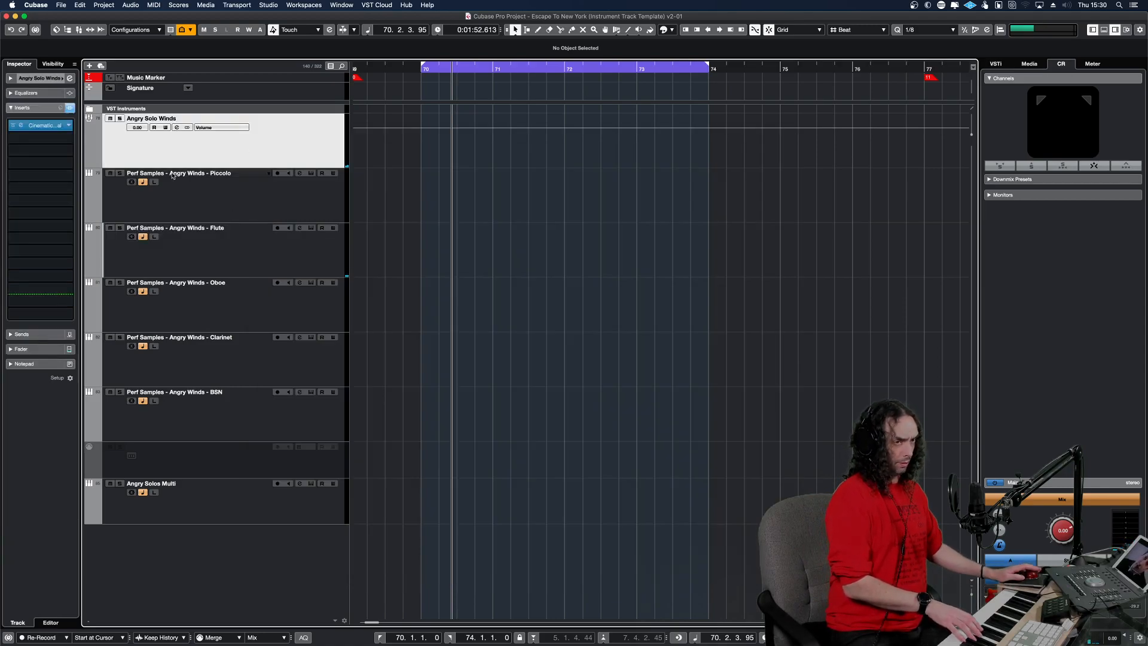
click(37, 127)
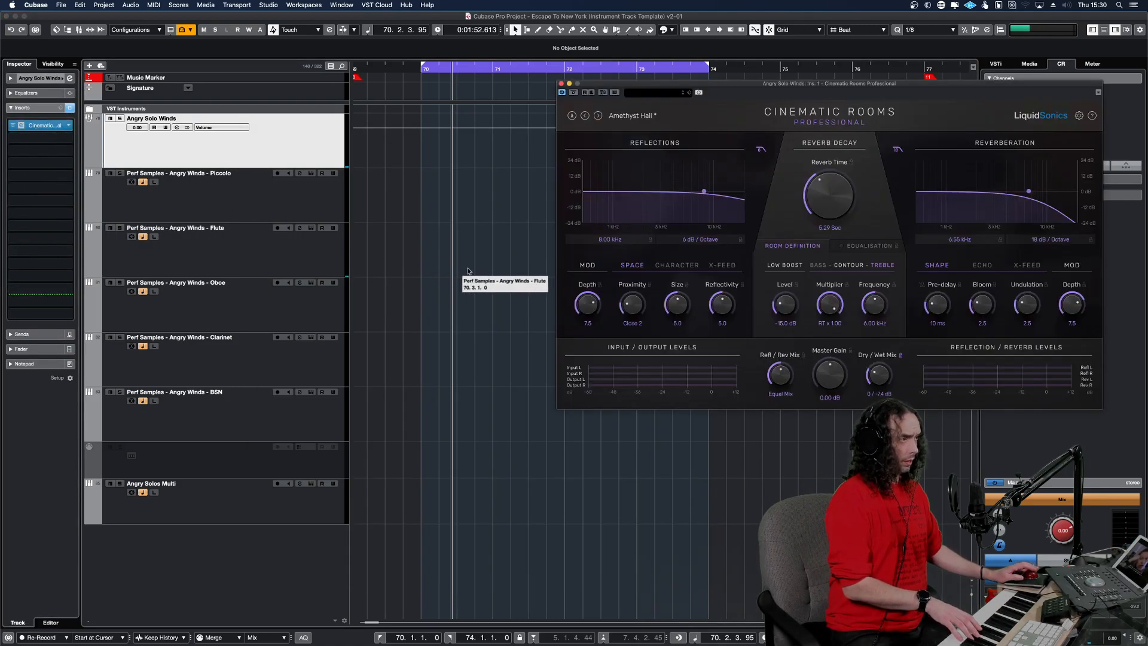
drag(824, 202, 826, 211)
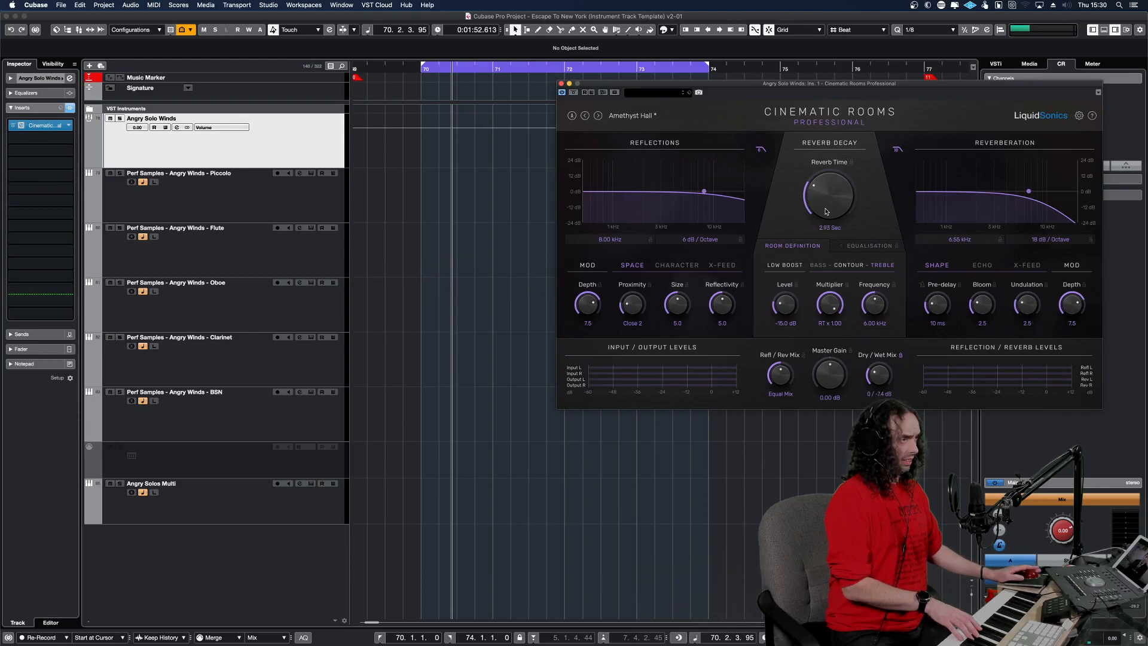
drag(875, 383, 875, 388)
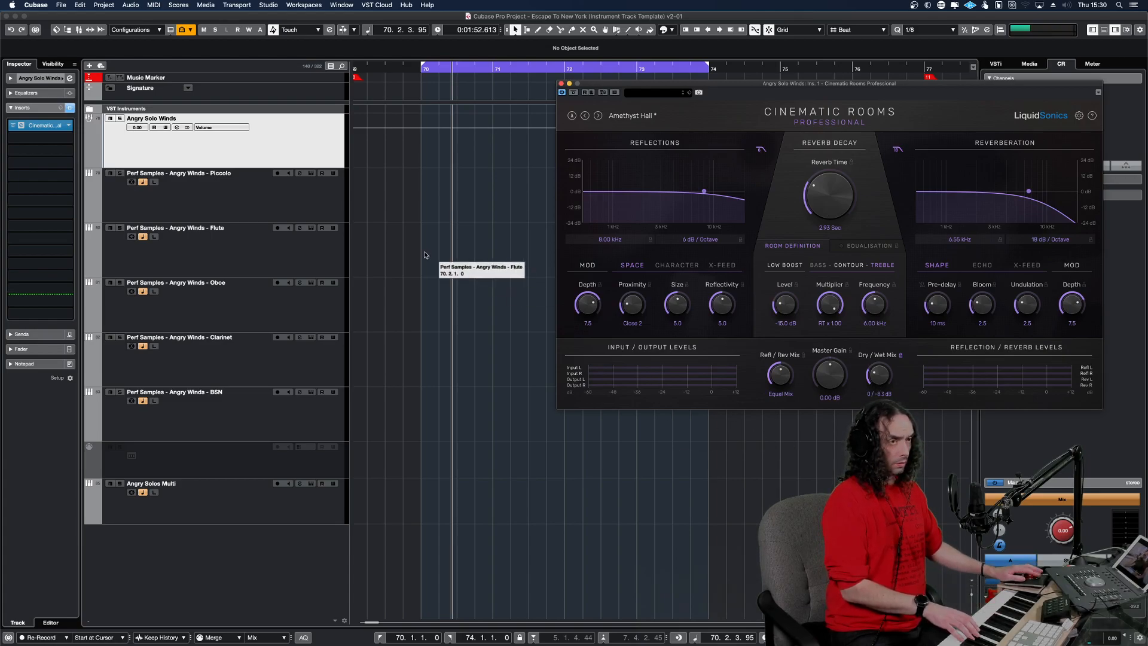
Select the Flute track, swap the reverb window for its Kontakt instrument, and toggle on the DECCA microphone.
click(298, 252)
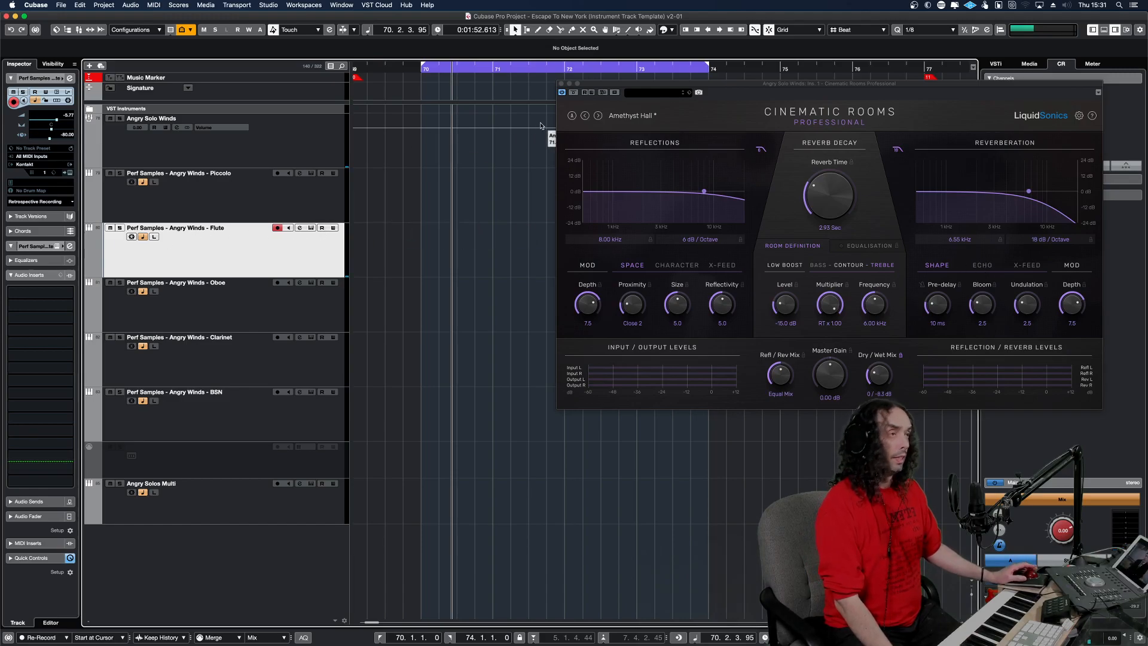
click(561, 84)
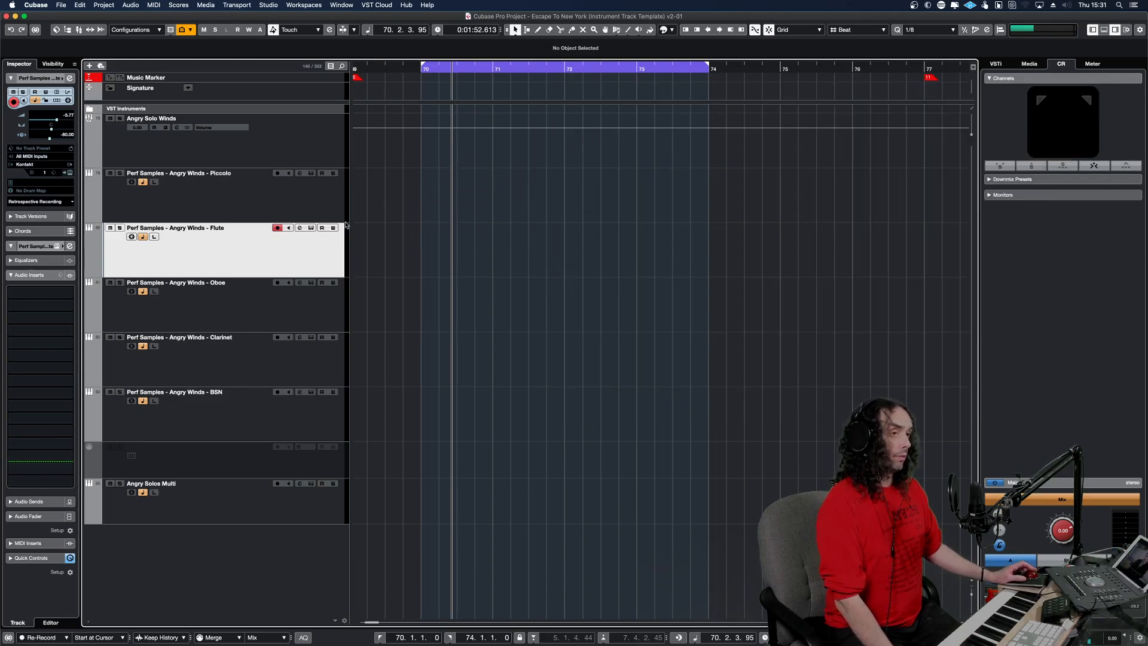
click(311, 229)
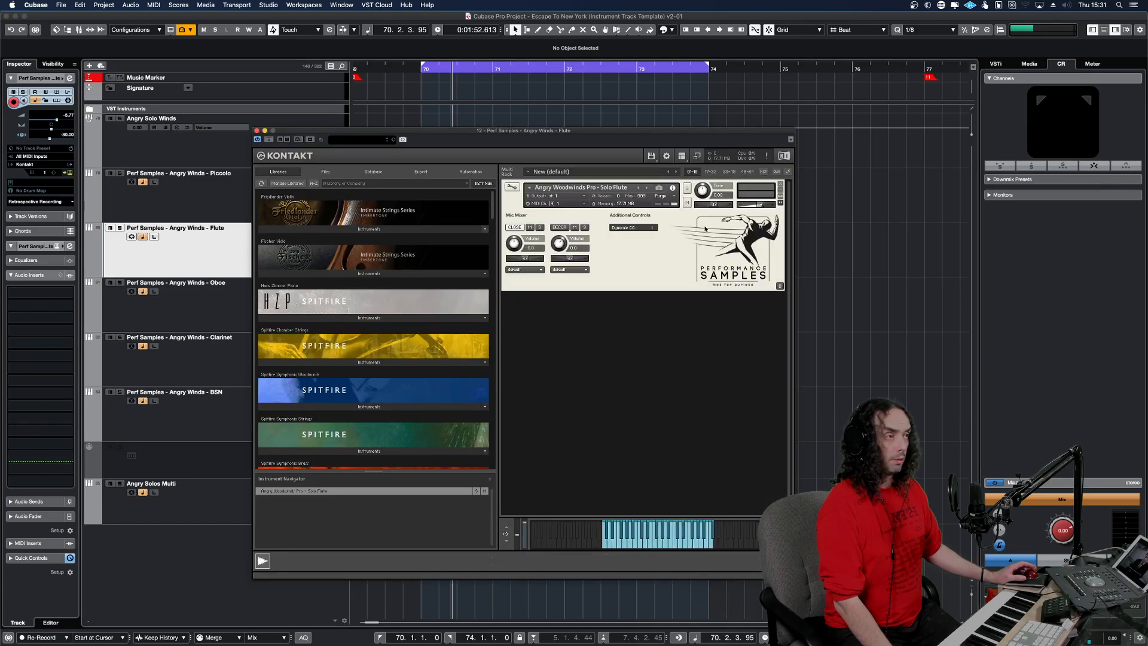
click(562, 228)
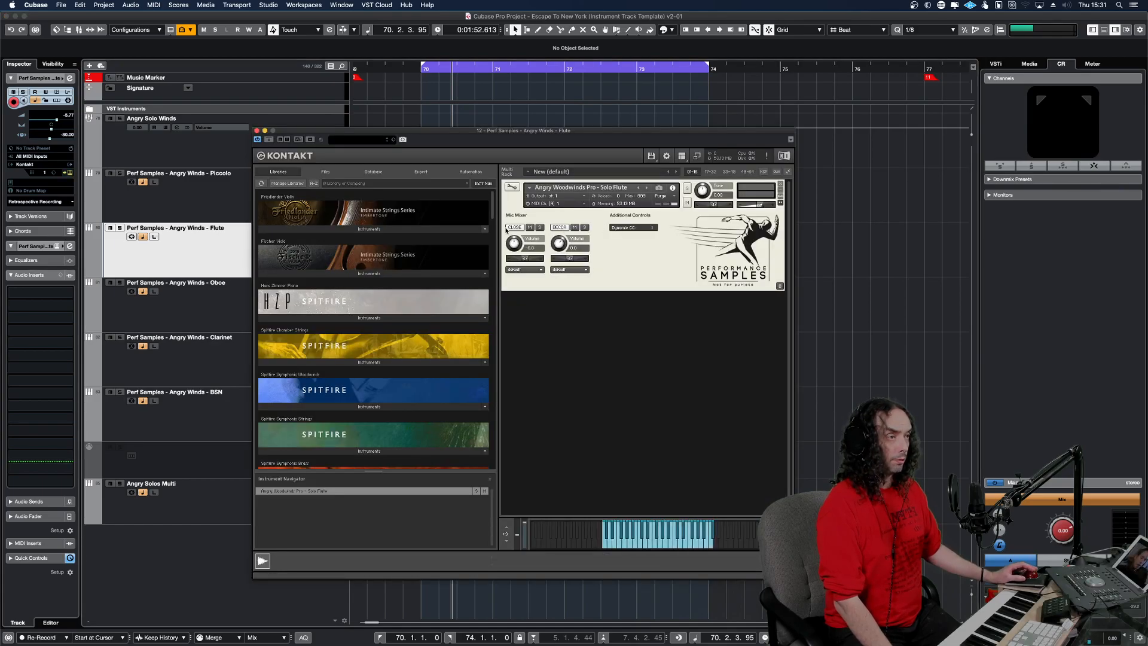
Bypass Cinematic Rooms on the Angry Solo Winds group and close the Flute's Kontakt window.
click(187, 148)
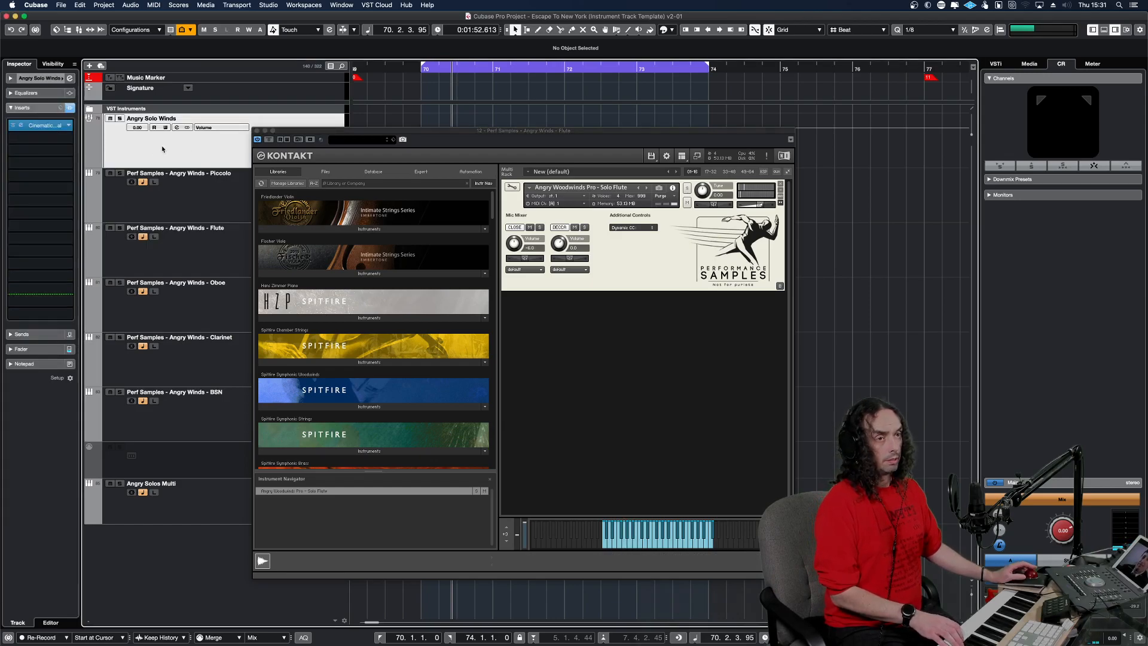
click(17, 127)
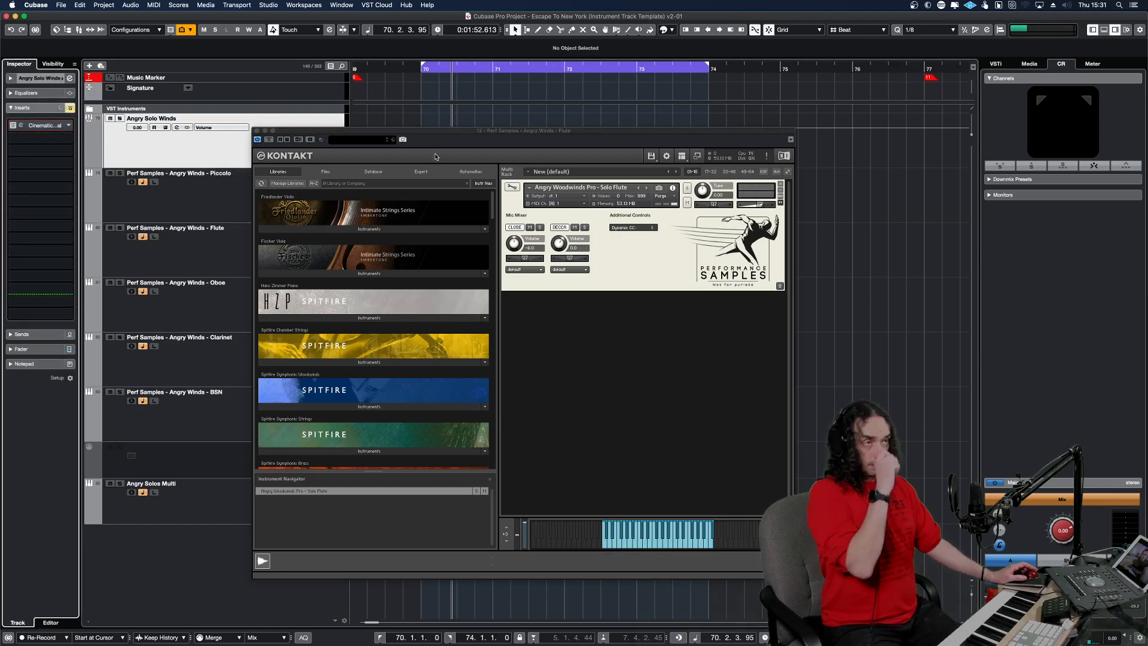
click(257, 130)
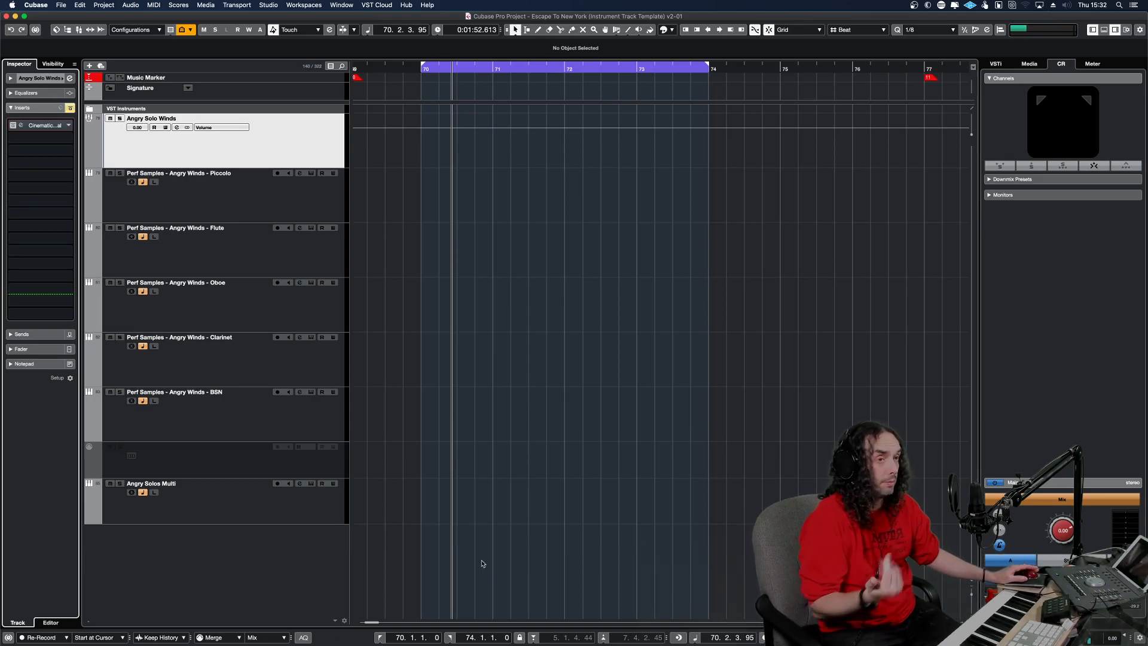
Select all tracks from Angry Solo Winds through Angry Solos Multi and reduce their height to the minimum.
shift+click(318, 513)
key(alt+Up)
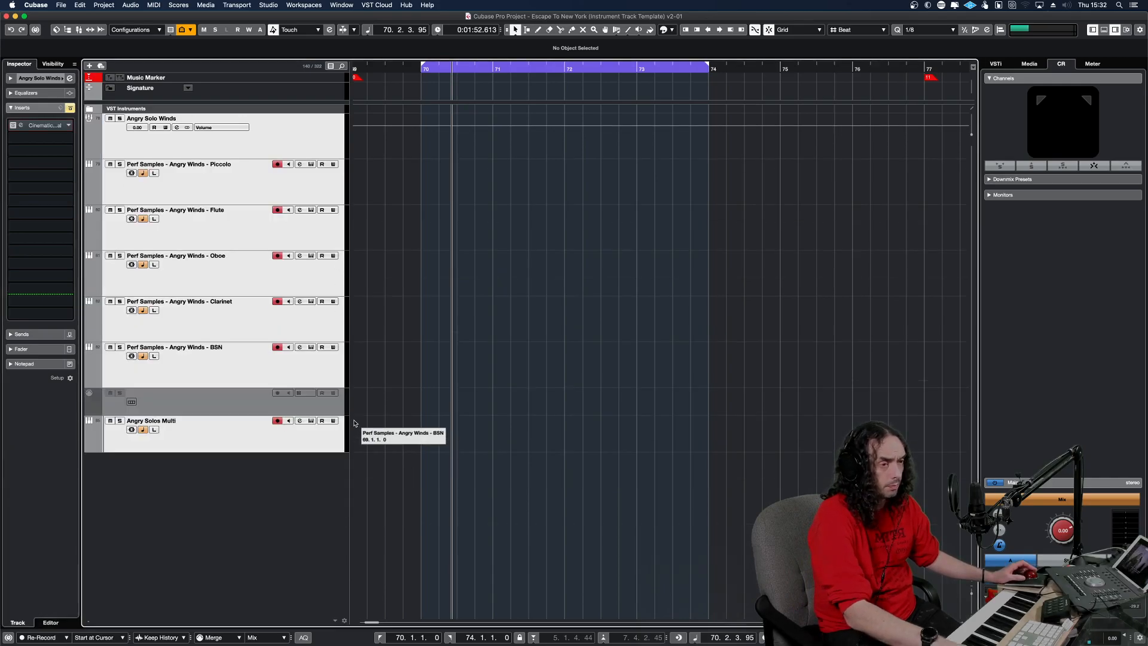
key(alt+Up)
key(alt+Up)
key(alt+Up)
key(alt+Up)
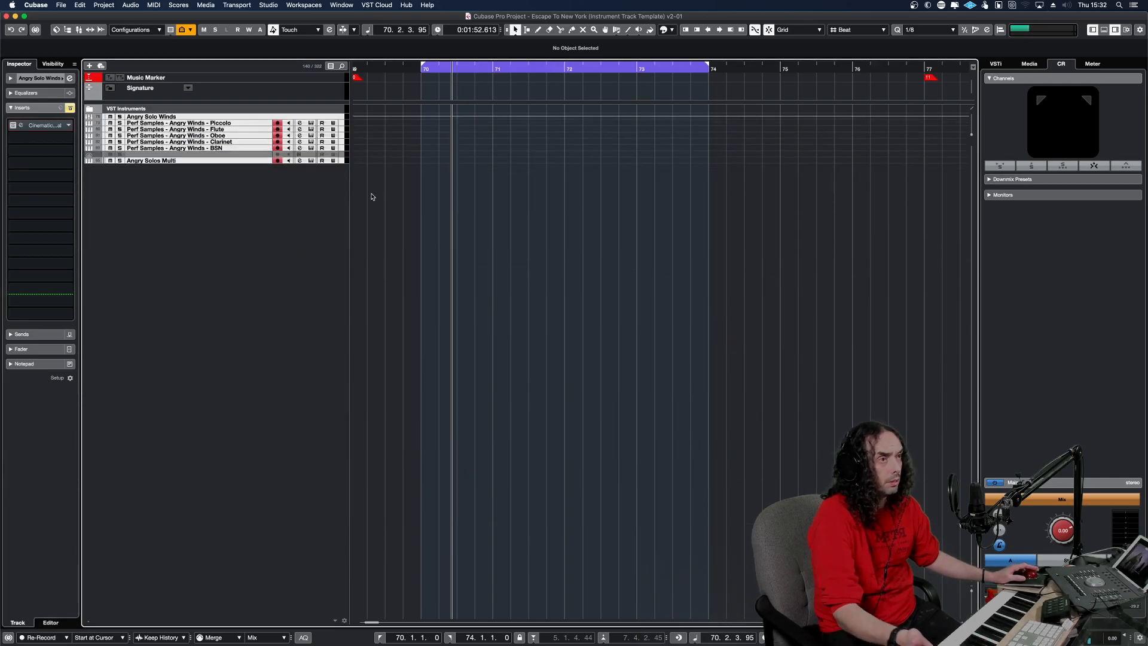
Delete the Angry Solos Multi track and the empty spacer track below Perf Samples - Angry Winds - BSN.
click(237, 161)
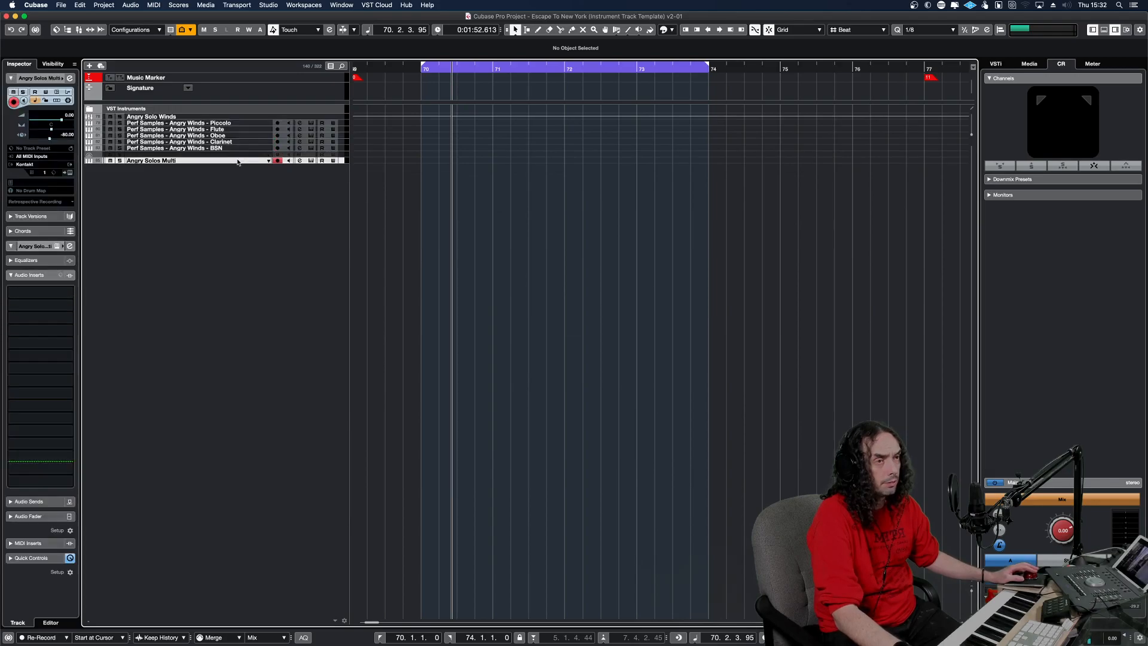
key(Delete)
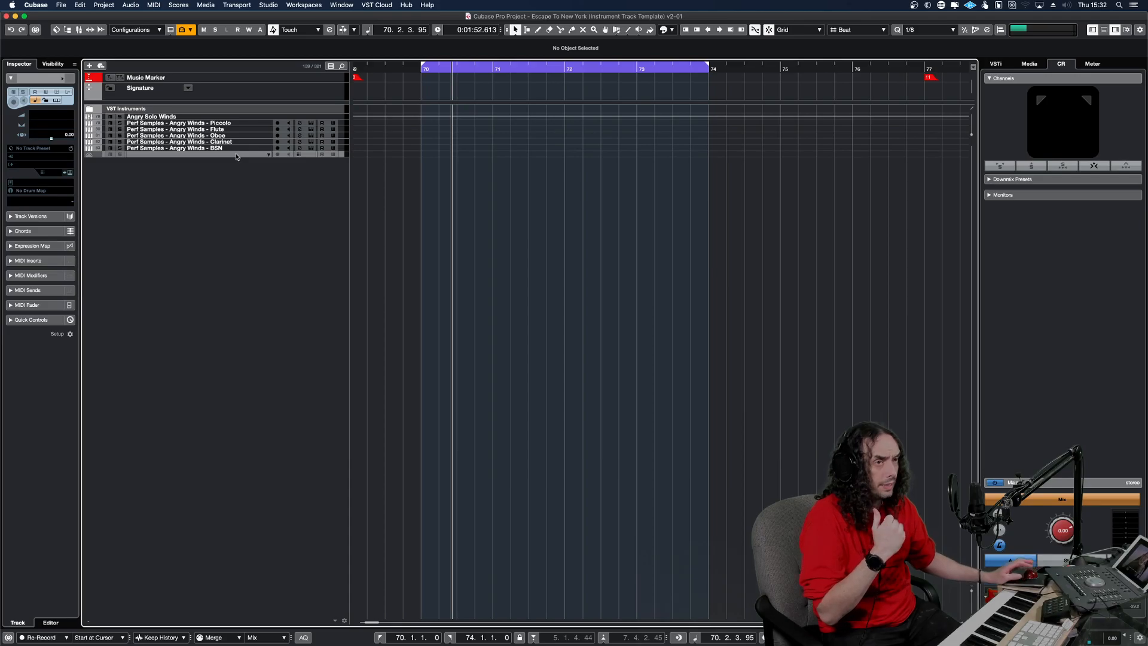
key(Delete)
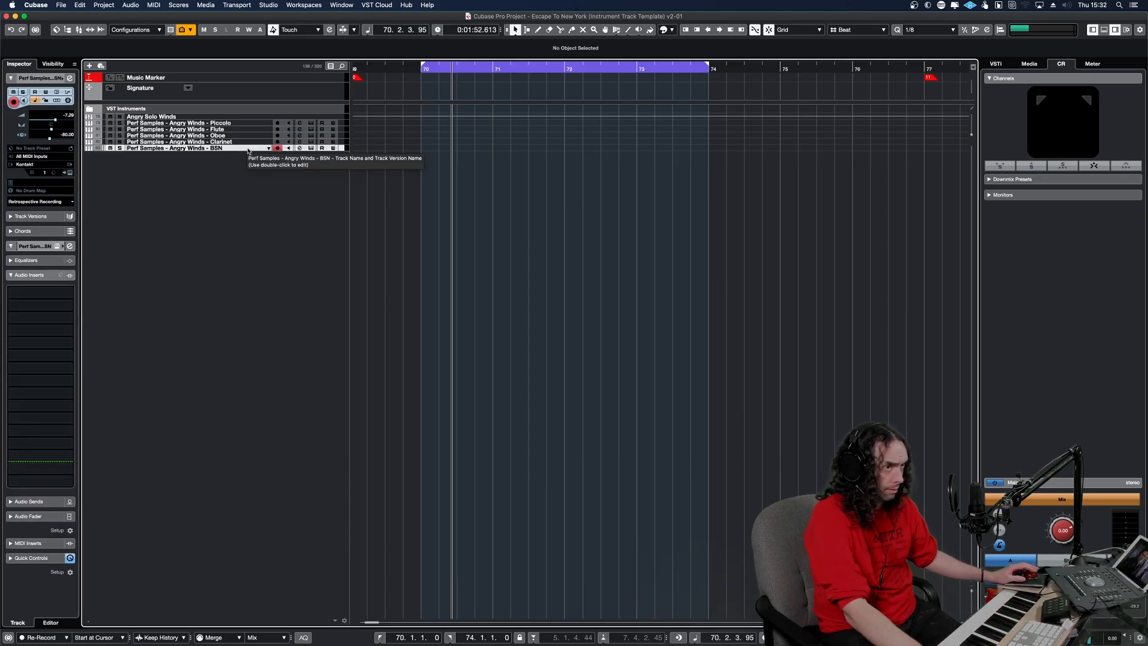
click(249, 154)
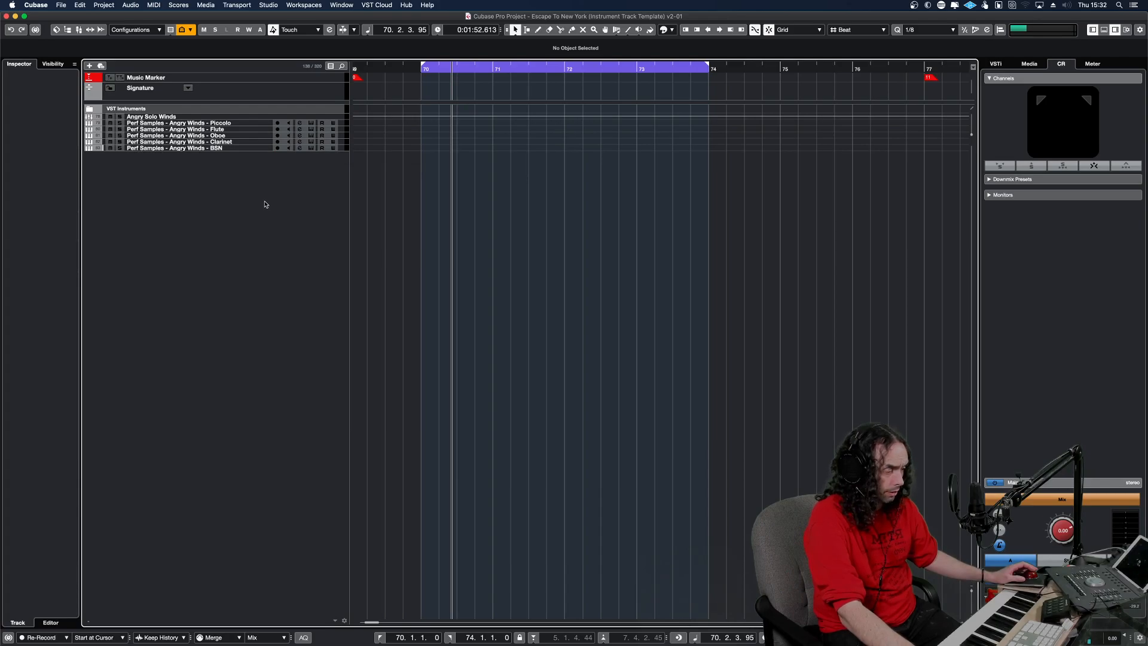
Reveal the full template's tracks and fit the whole arrangement's timeline in view for an overview.
key(F3)
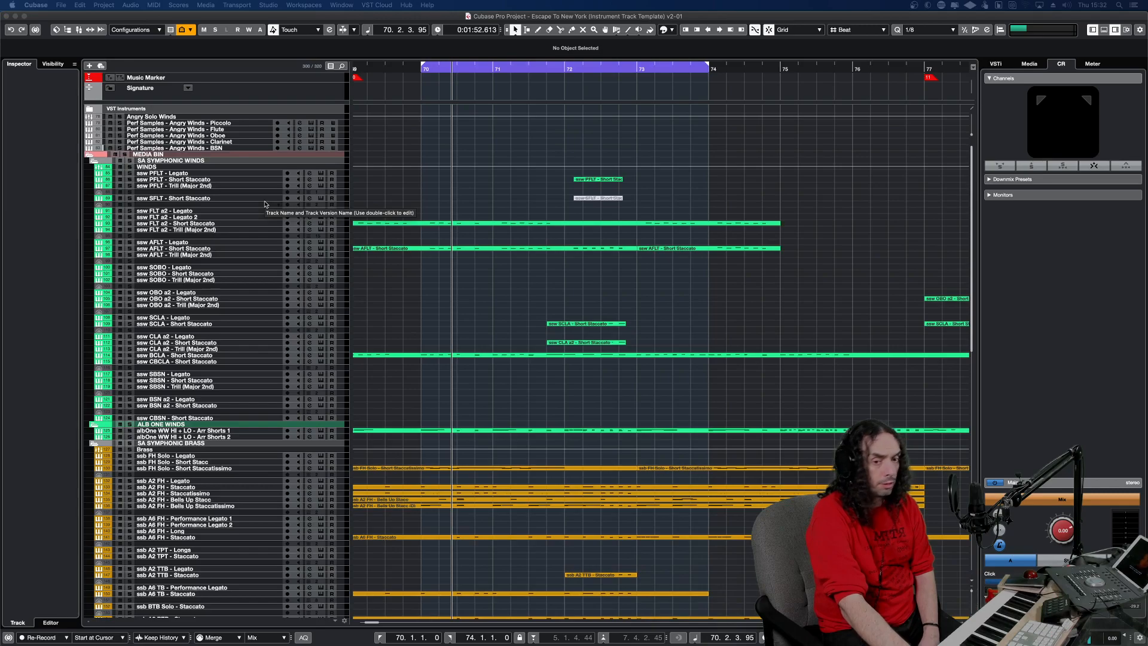
key(g)
key(g)
key(g)
key(g)
key(g)
key(g)
key(g)
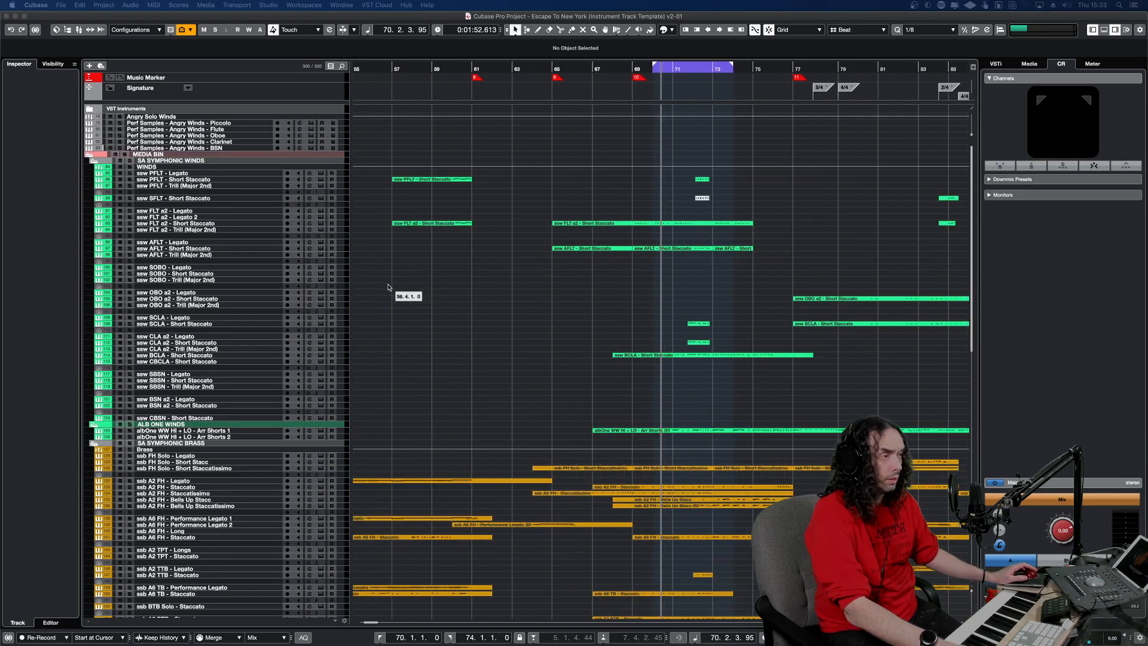
key(g)
key(g)
key(g)
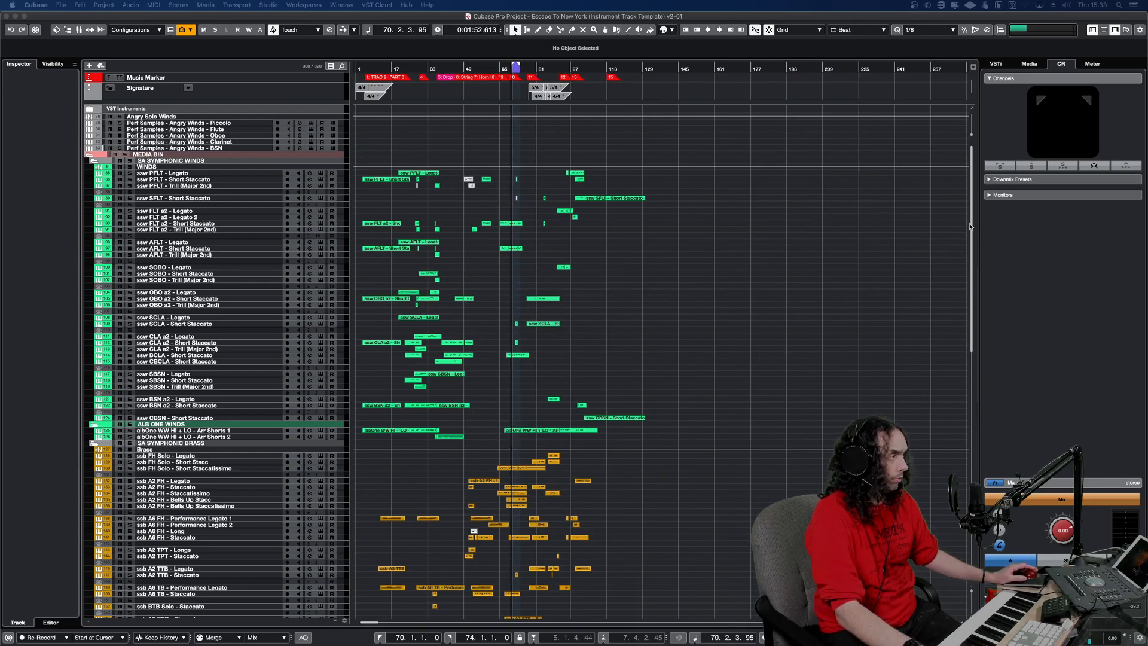
Examine the percussion and string sections' track colours, and view the Colorize palette before closing it.
drag(972, 226, 946, 512)
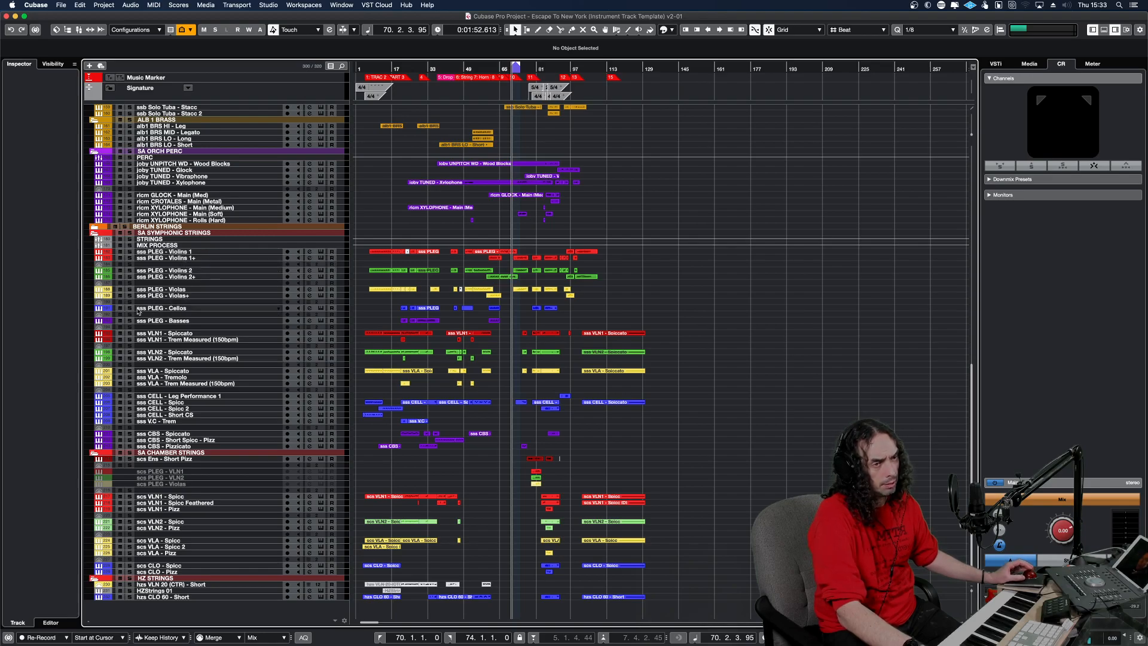
click(672, 30)
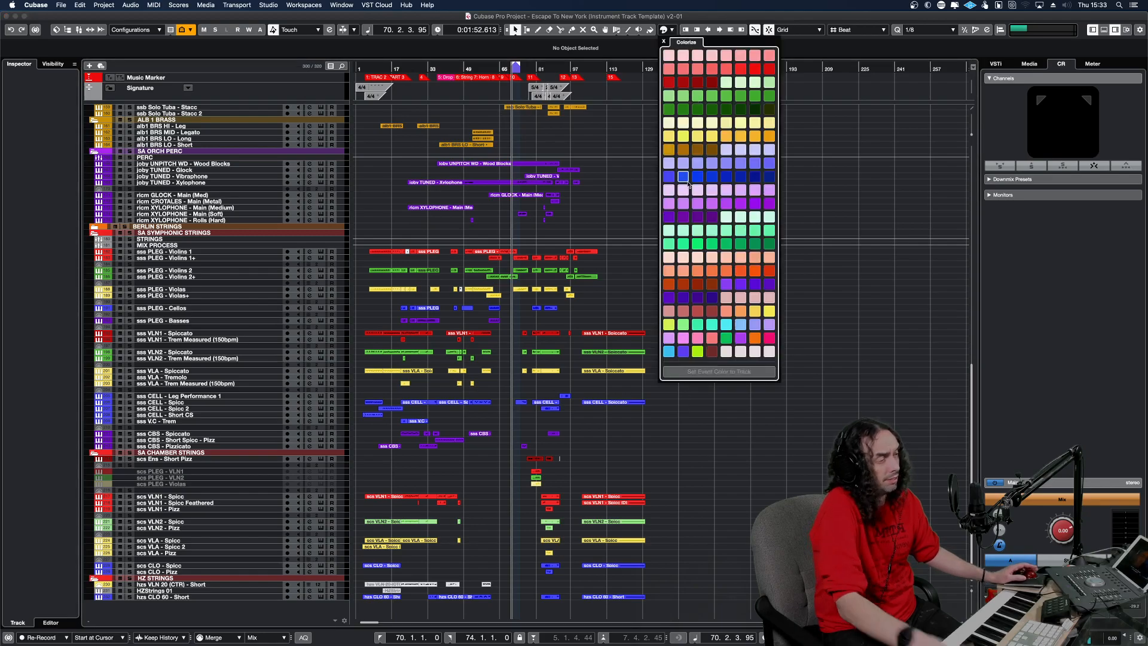
click(602, 317)
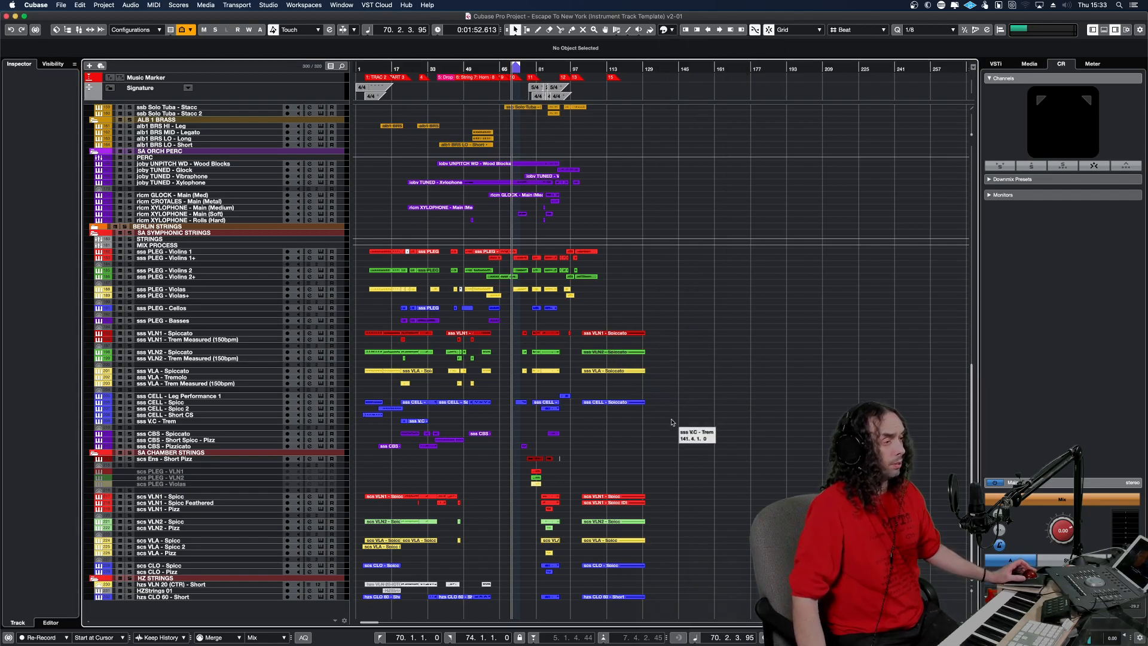
Examine the sss VLN1, VLN2, VLA and CELL Spiccato parts together in the Key Editor, then close it.
drag(592, 325, 675, 427)
key(Return)
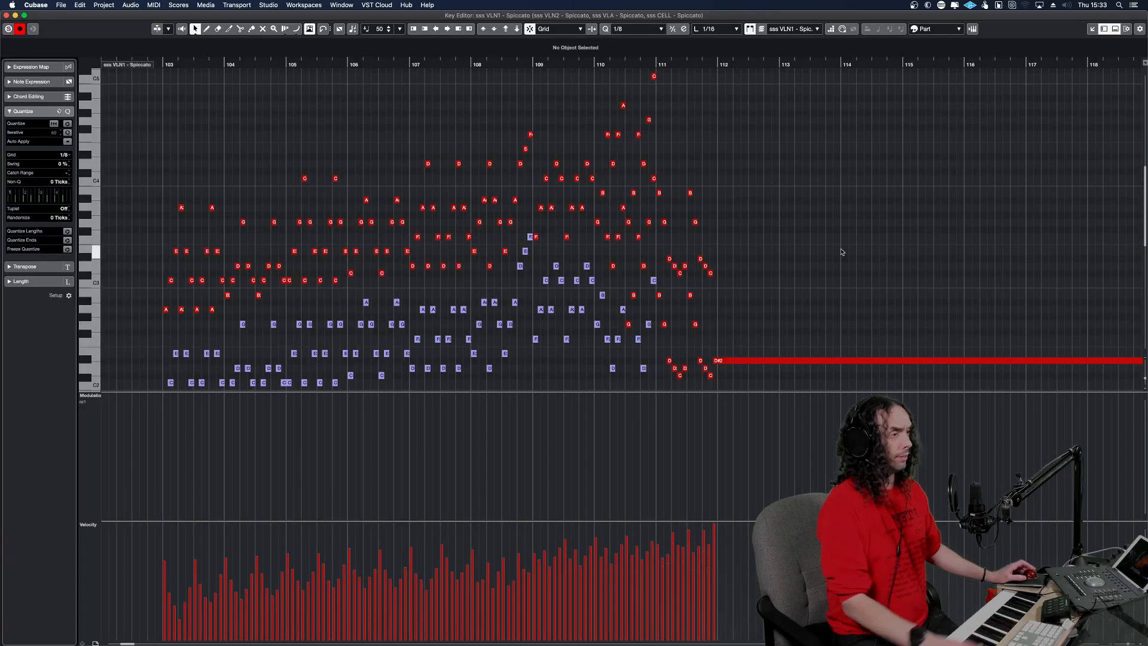
scroll(574, 135, down, 10)
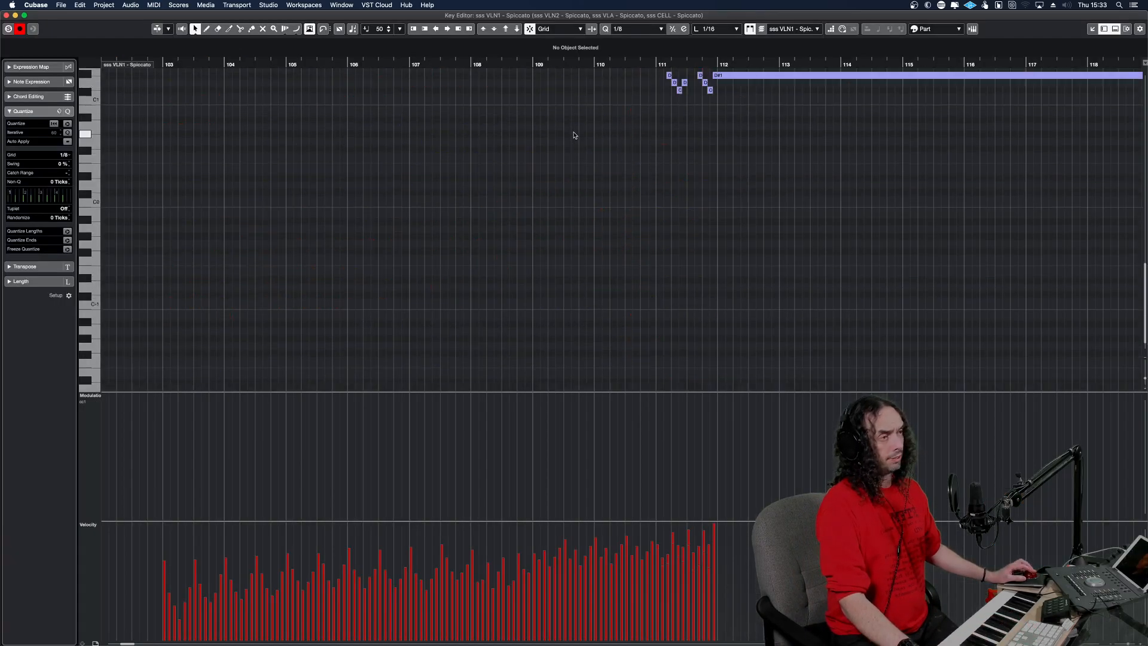
scroll(574, 135, up, 10)
key(Return)
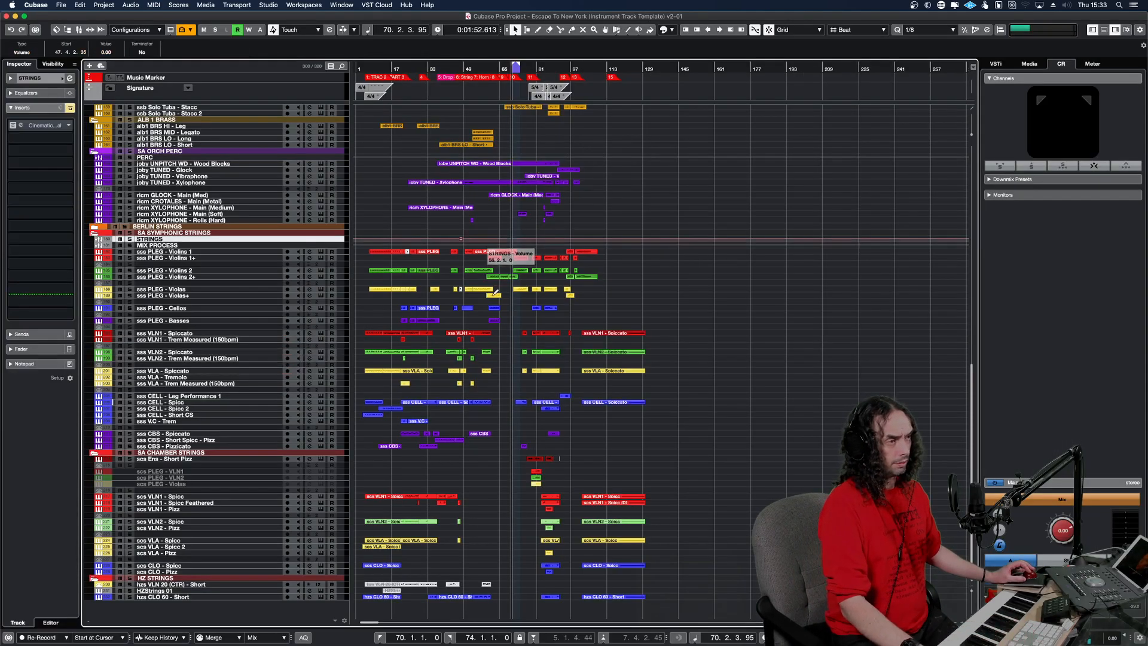
Undo the stray volume automation point on the STRINGS group and reset the group's volume to 0.00.
key(super+z)
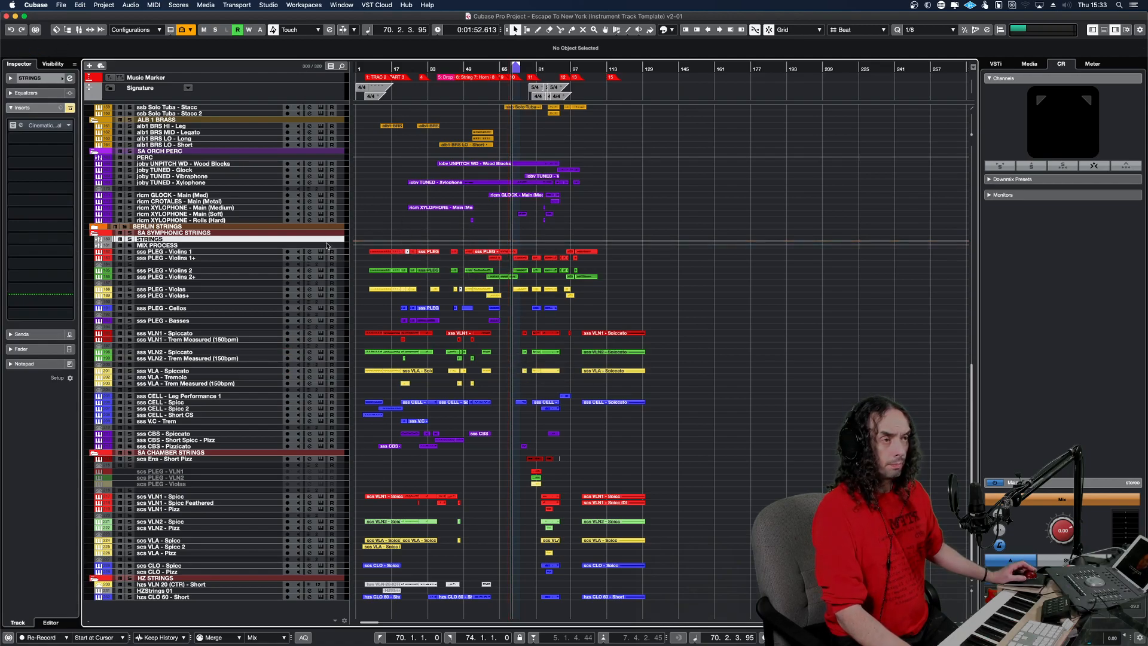
click(70, 78)
click(70, 78)
click(51, 79)
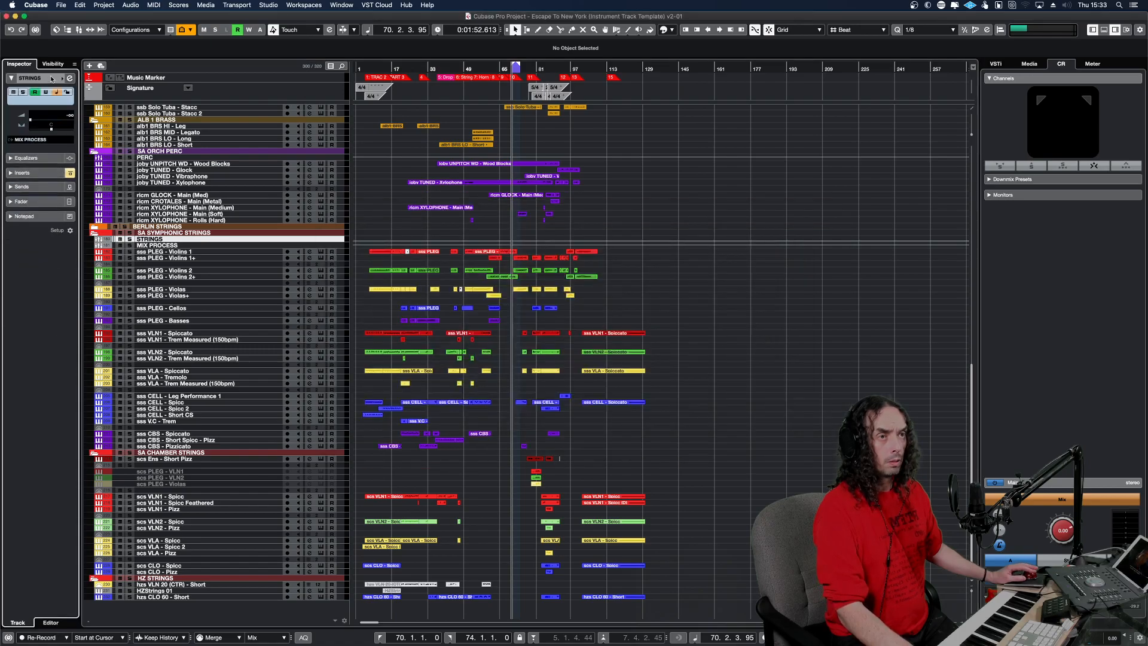
super+click(51, 121)
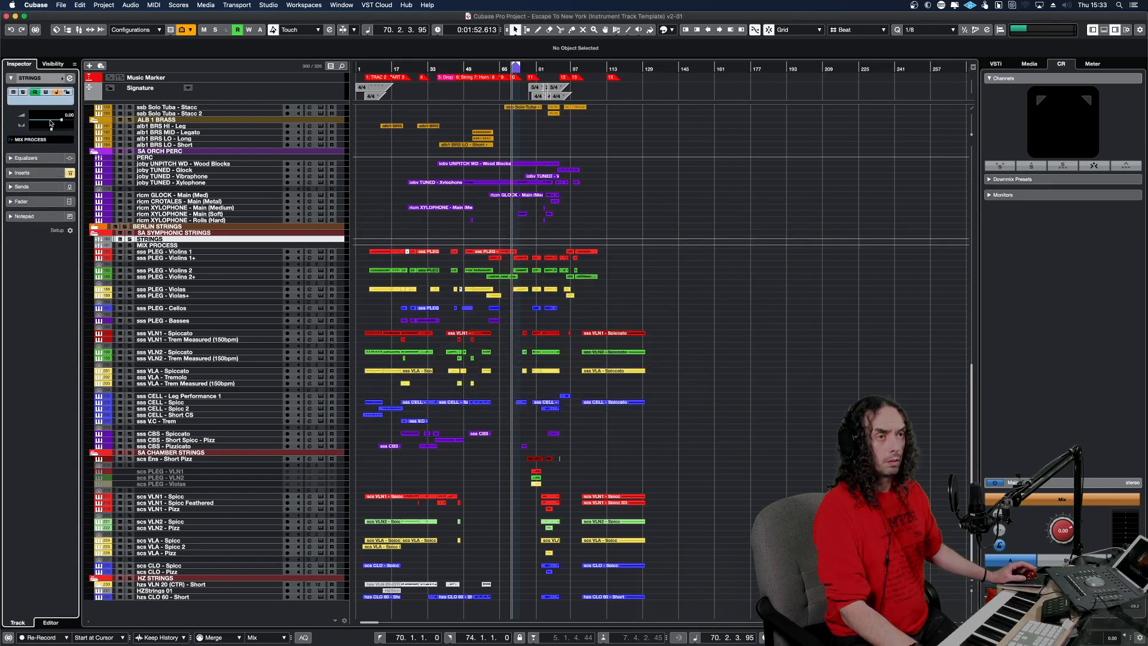
click(214, 245)
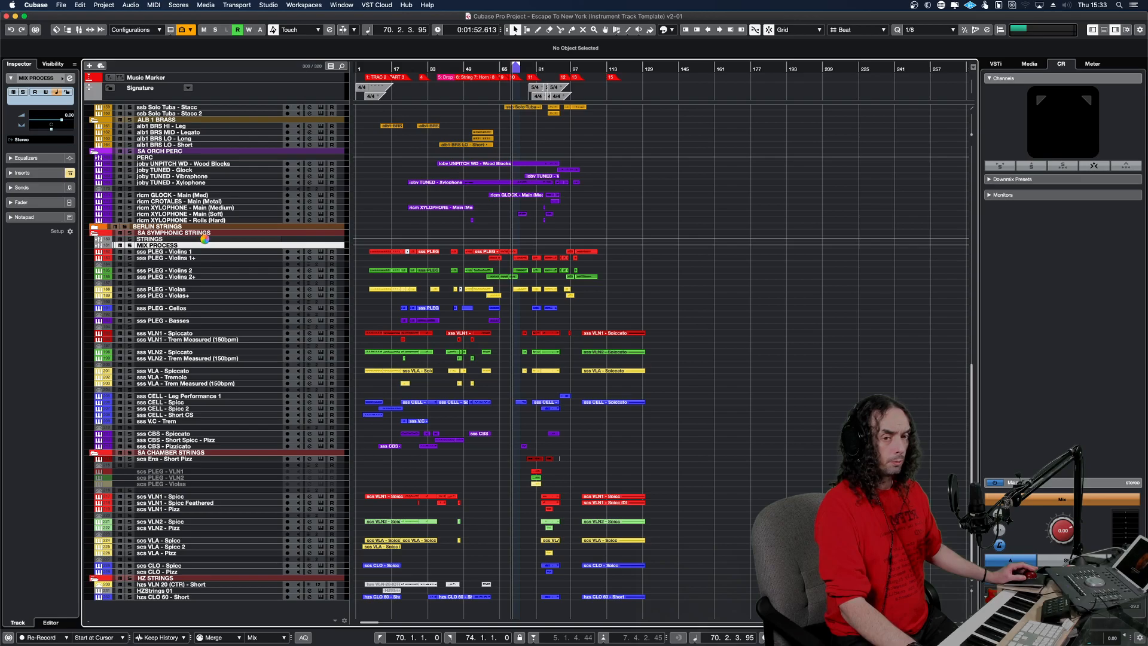
click(233, 239)
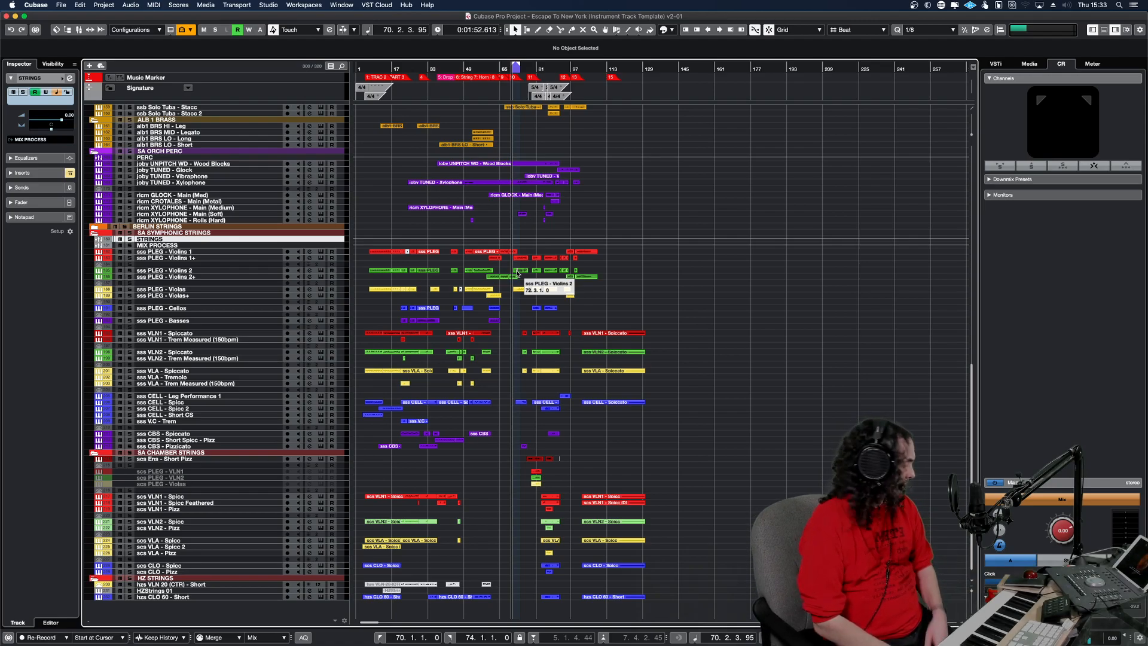
Play the arrangement from bar 69 and follow the string parts through bar 79.
click(547, 422)
click(511, 419)
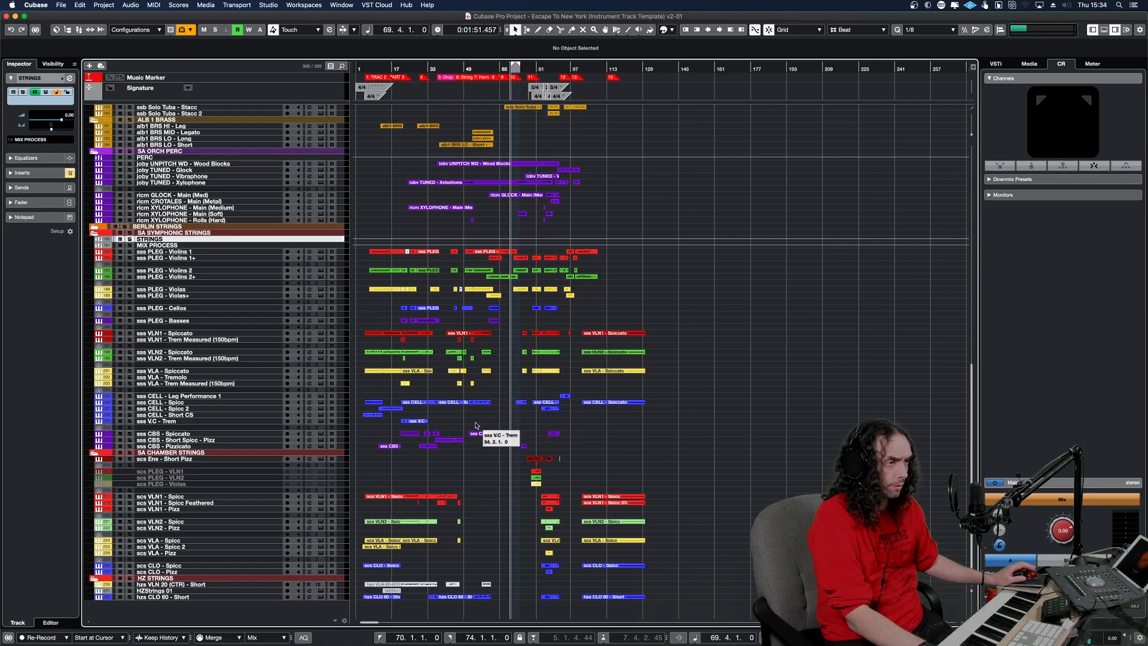
key(space)
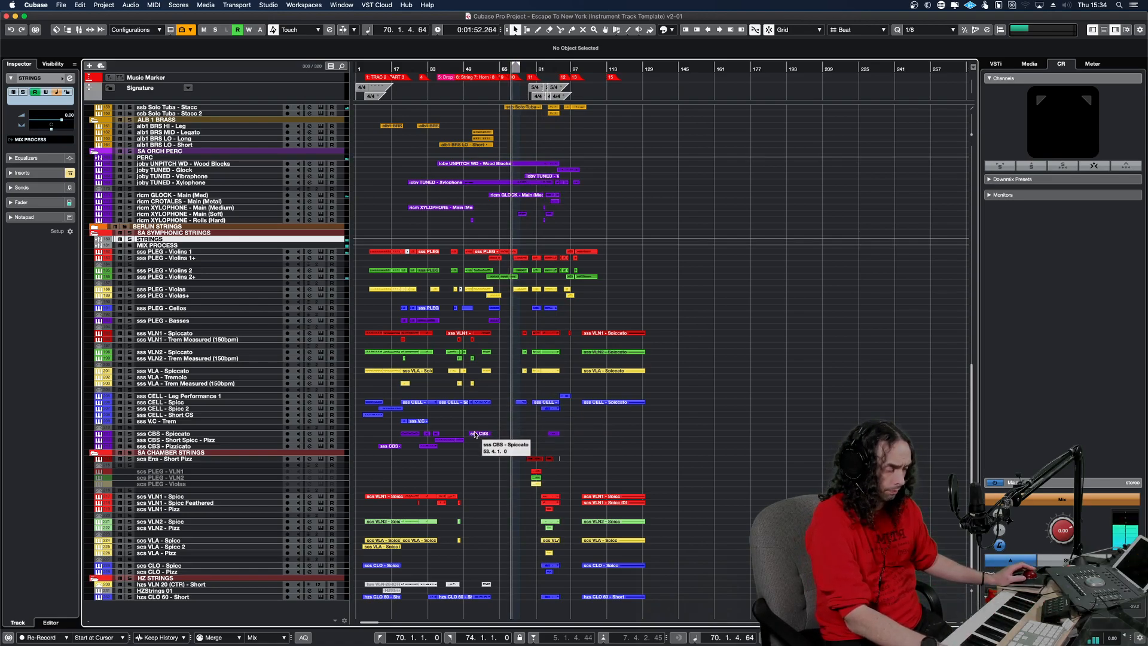
scroll(475, 429, up, 5)
scroll(519, 428, up, 3)
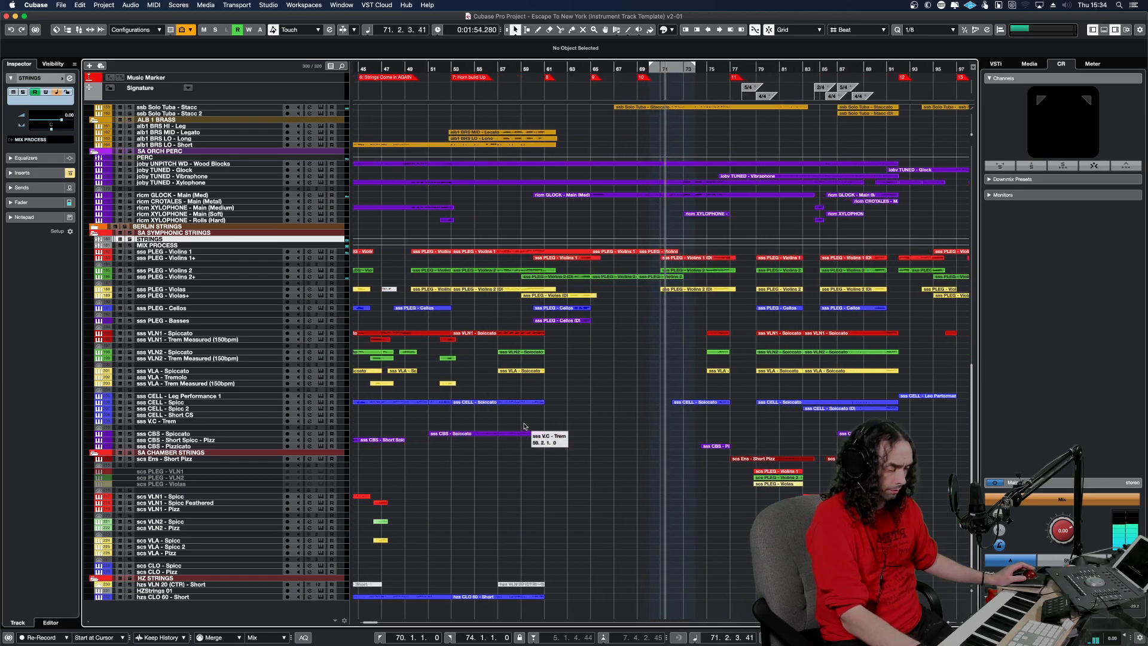
scroll(524, 426, up, 2)
scroll(524, 427, up, 3)
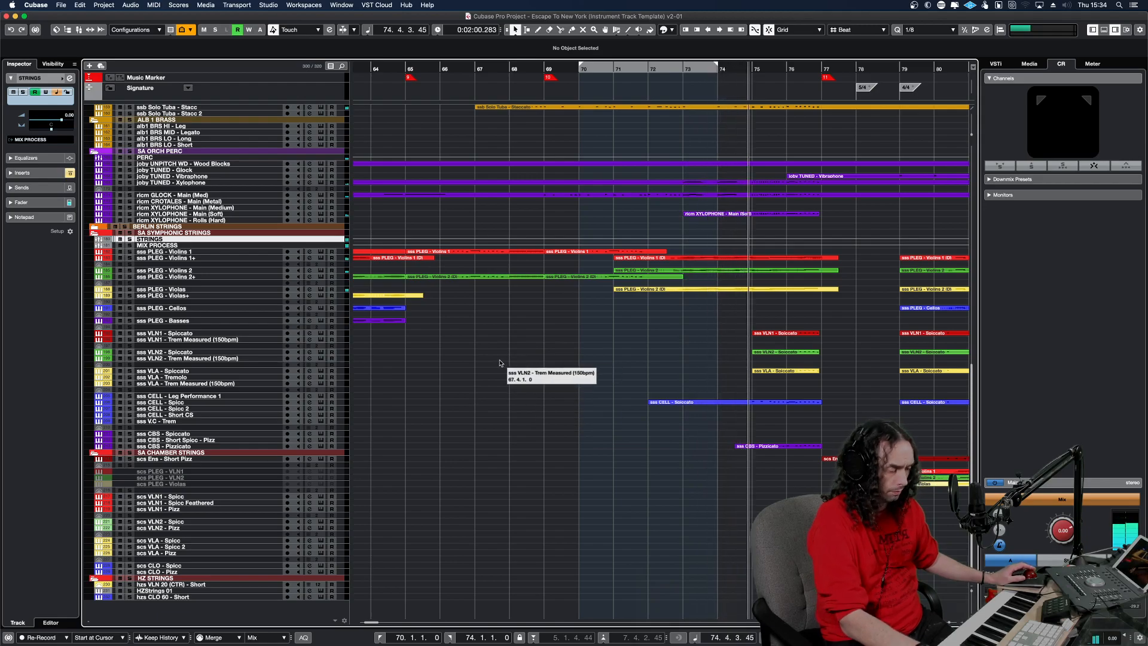
scroll(529, 372, down, 3)
scroll(529, 372, down, 2)
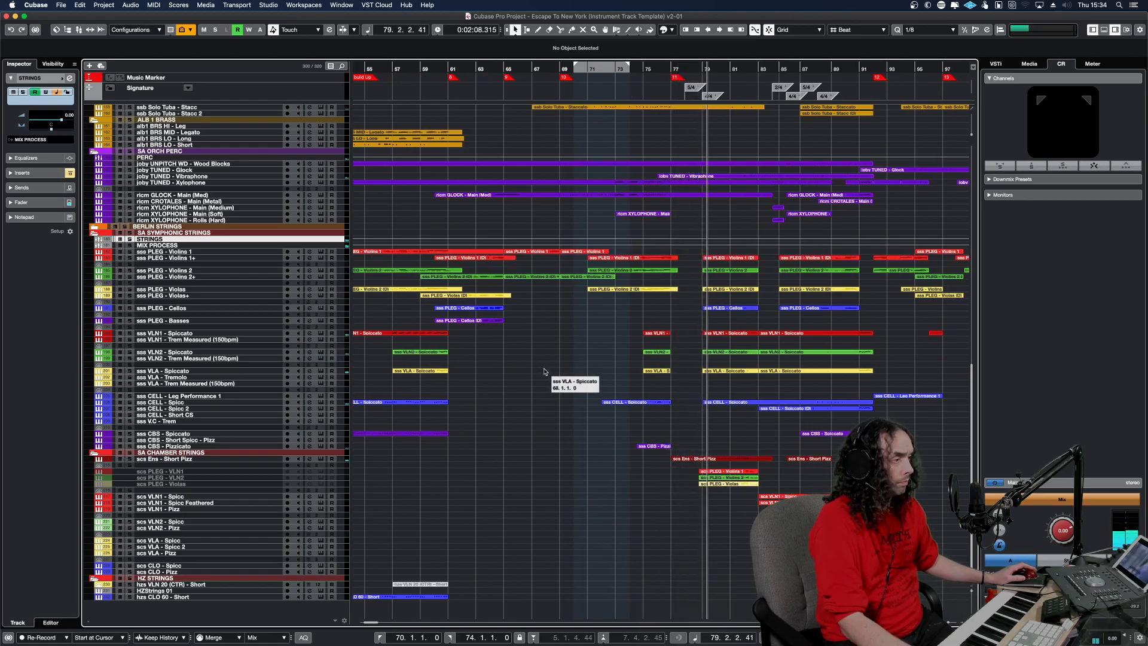
Enlarge the track rows and zoom the timeline out to look over the SA Symphonic Winds parts during playback.
scroll(658, 359, up, 10)
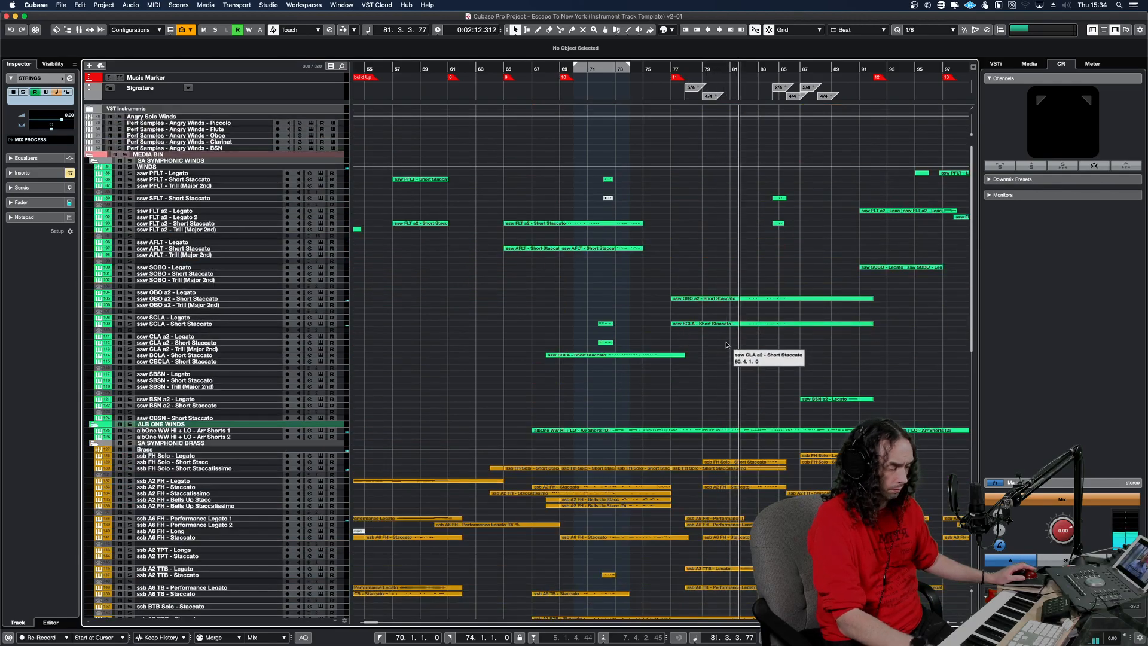
key(shift+h)
key(shift+h)
key(shift+h)
key(shift+h)
scroll(727, 346, down, 15)
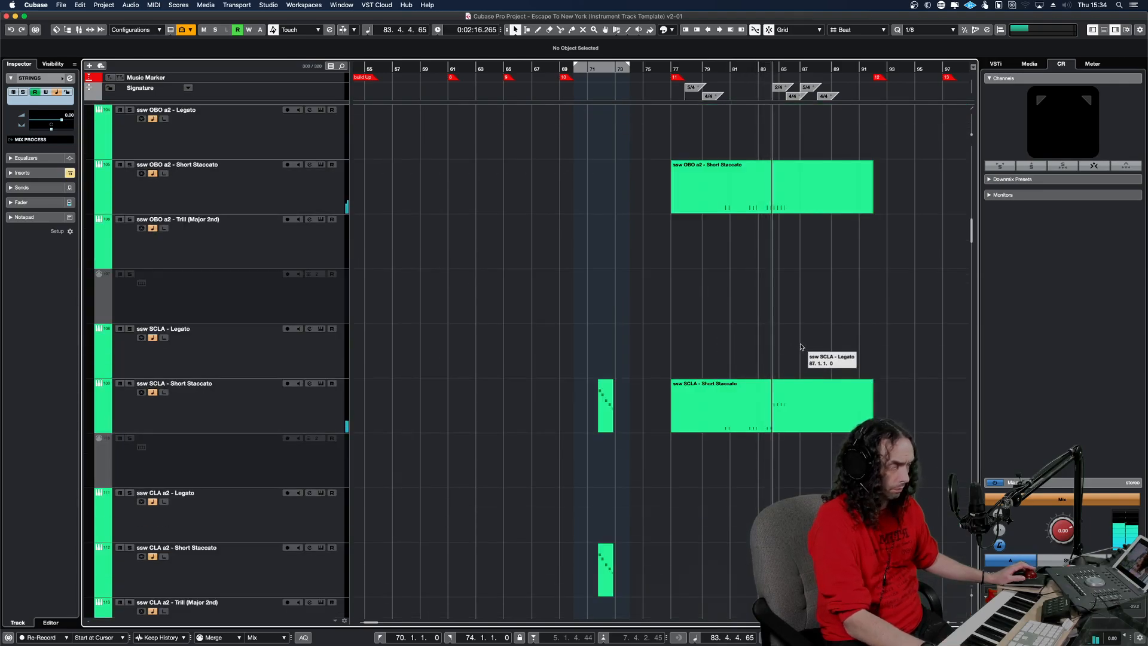
key(g)
key(g)
key(g)
key(g)
key(g)
key(g)
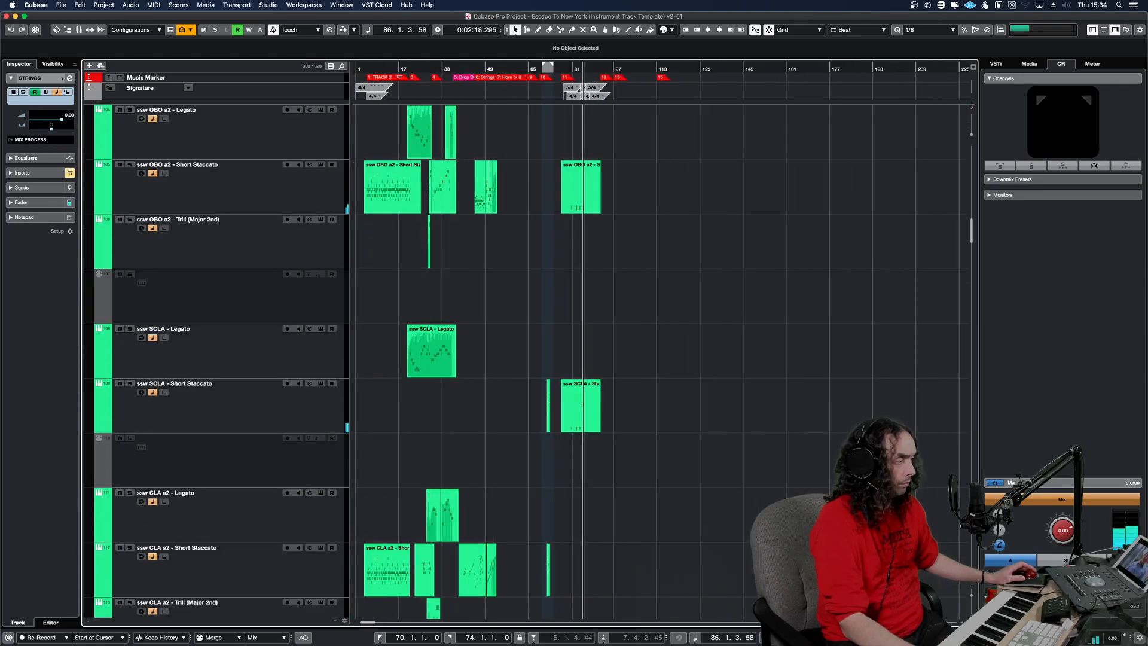
scroll(663, 358, right, 3)
scroll(560, 412, up, 10)
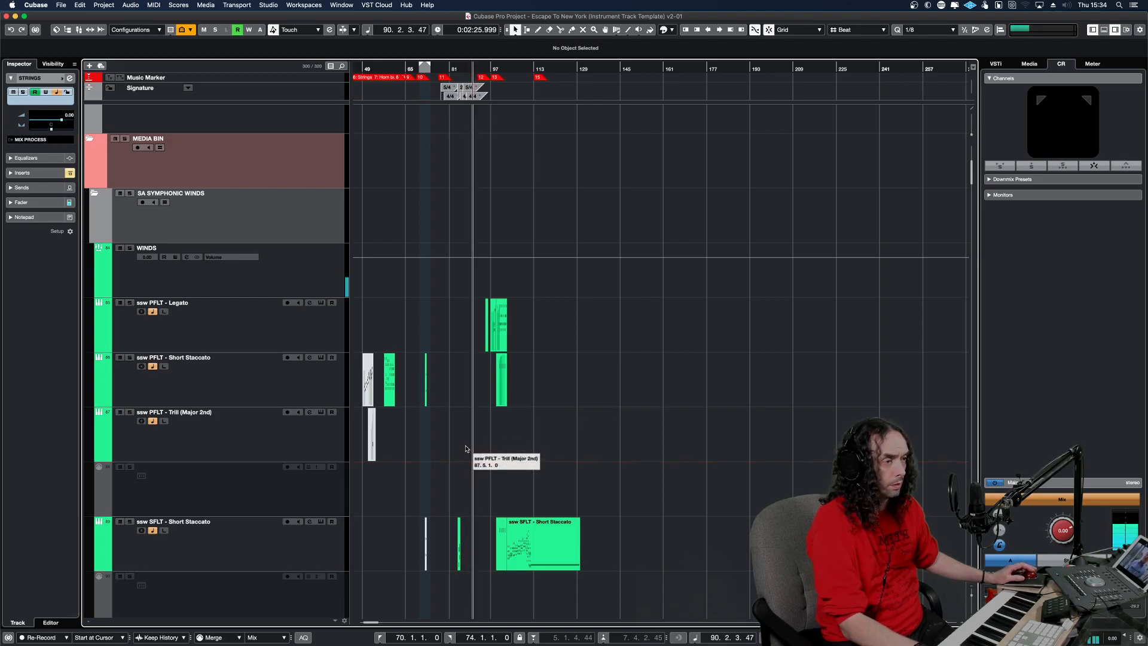
Replay the passage from bar 85 and set the locator range from bar 89 to bar 90.
key(space)
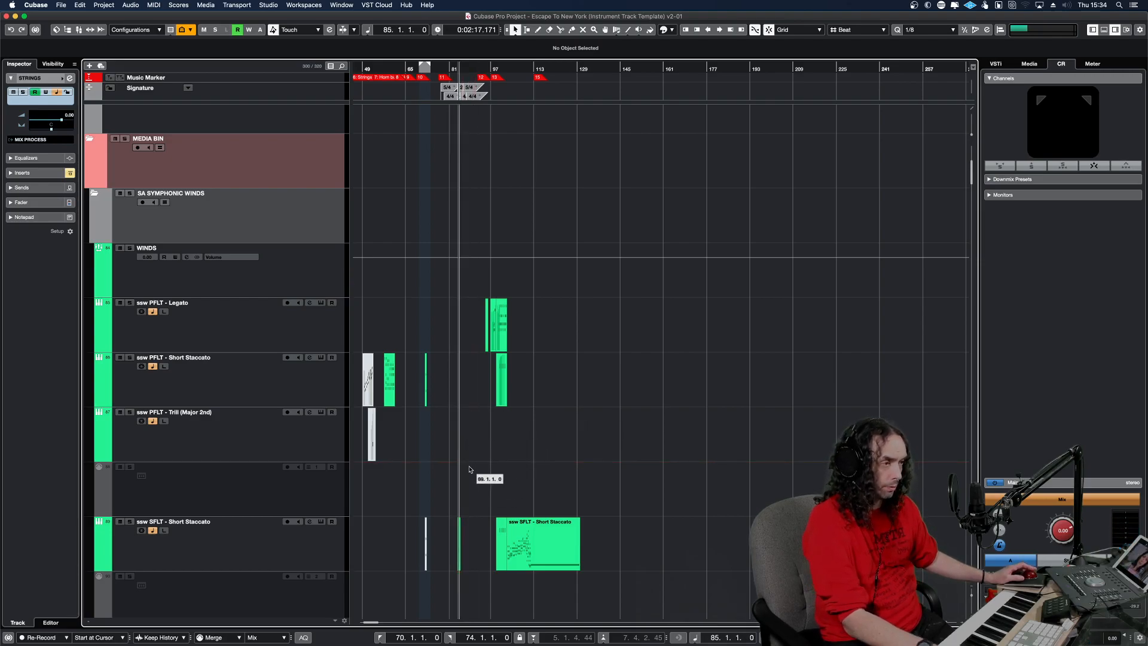
key(space)
key(h)
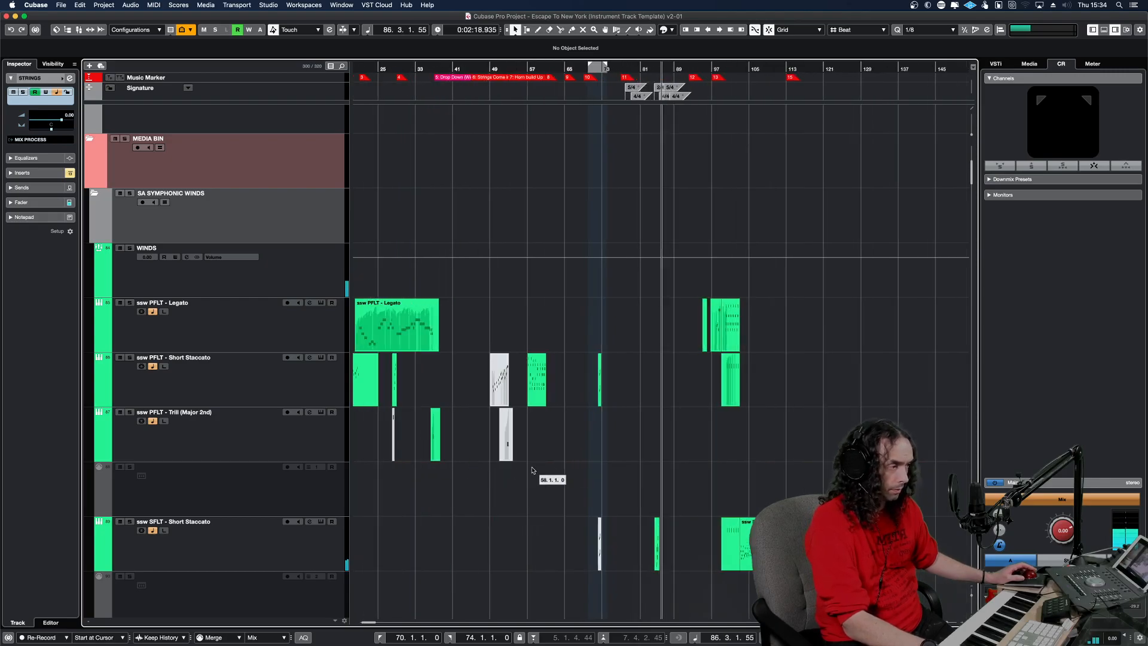
key(h)
key(h)
key(h)
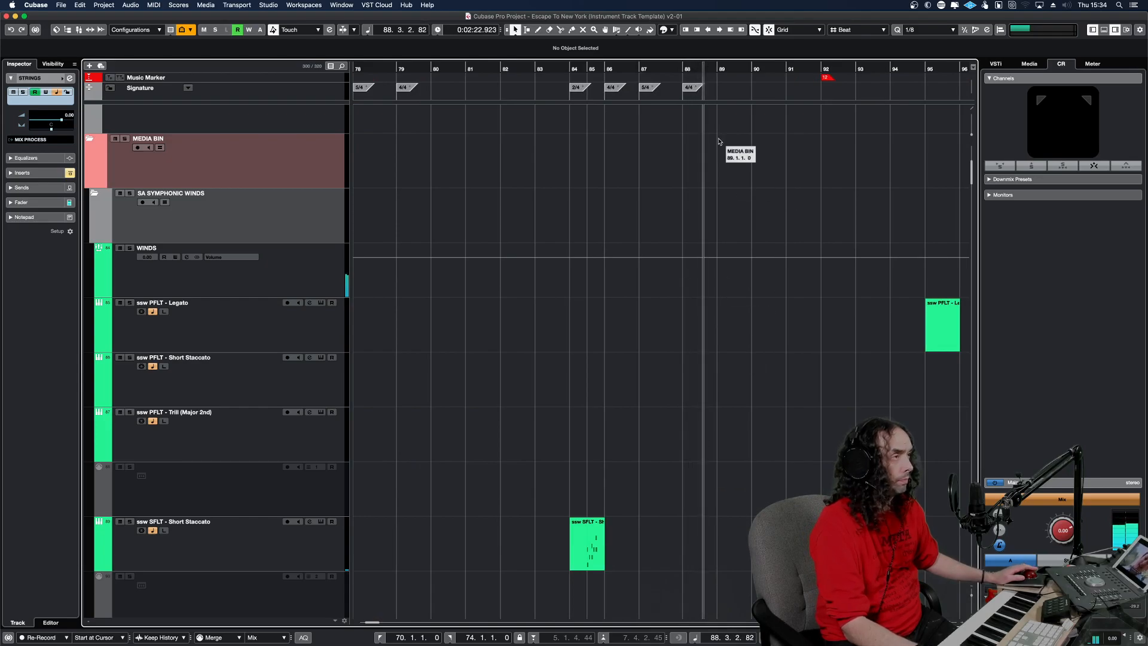
super+click(721, 63)
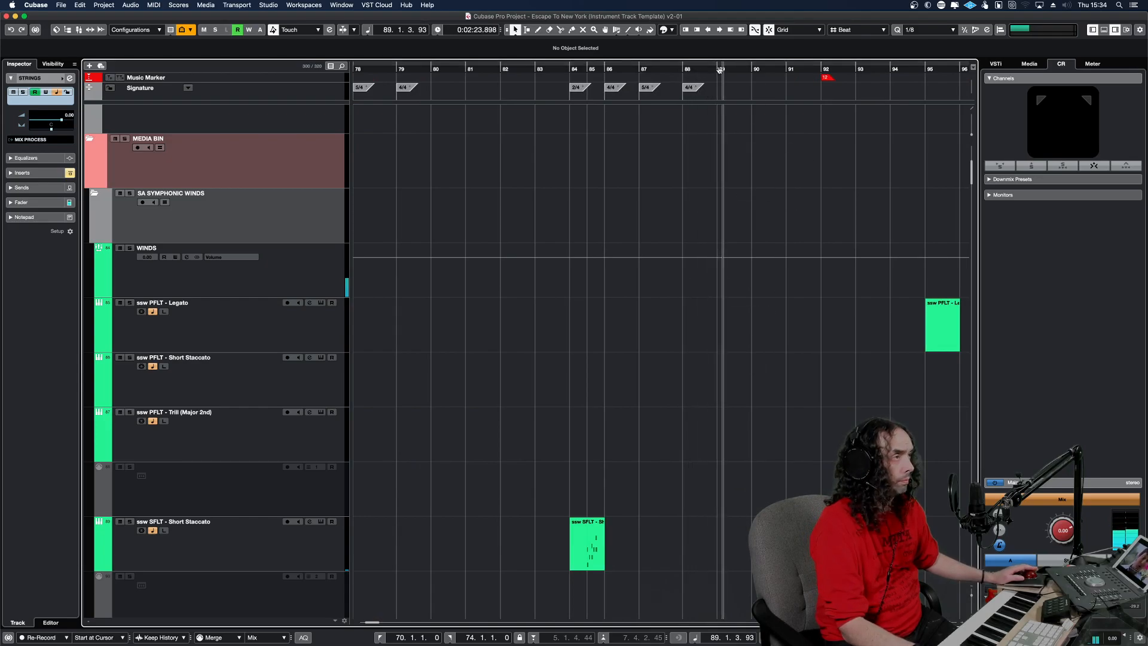
alt+click(752, 70)
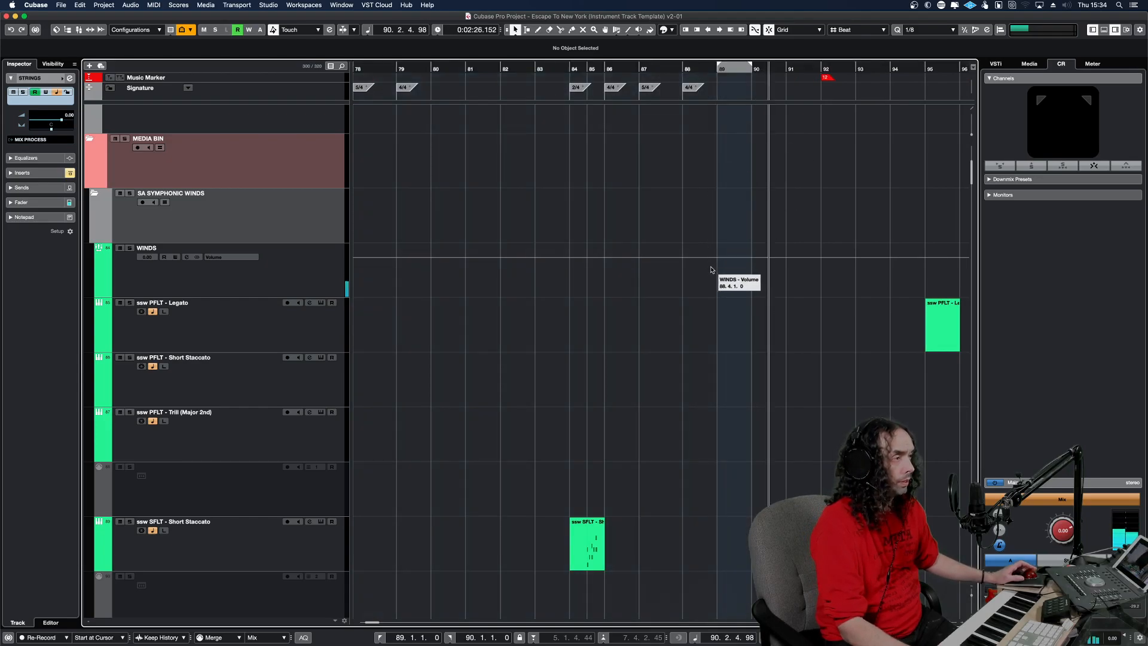
Open the albOne WW HI + LO - Arr Shorts 1 part spanning bar 89 in the Key Editor.
scroll(713, 267, down, 5)
scroll(713, 267, down, 20)
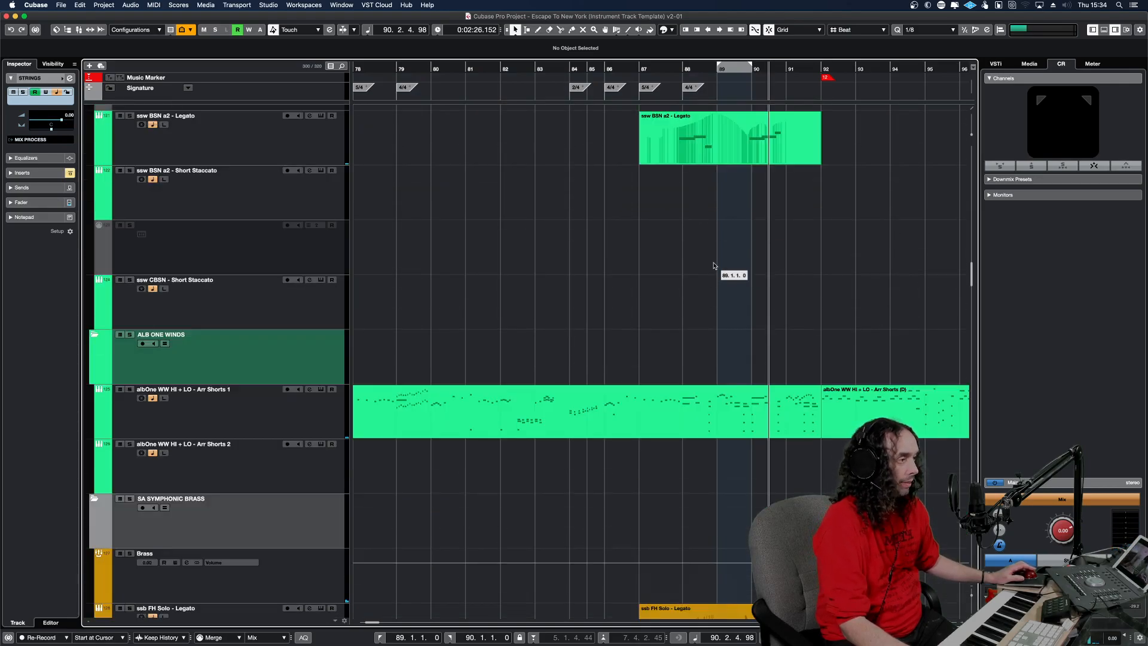
scroll(714, 269, down, 5)
scroll(723, 272, up, 5)
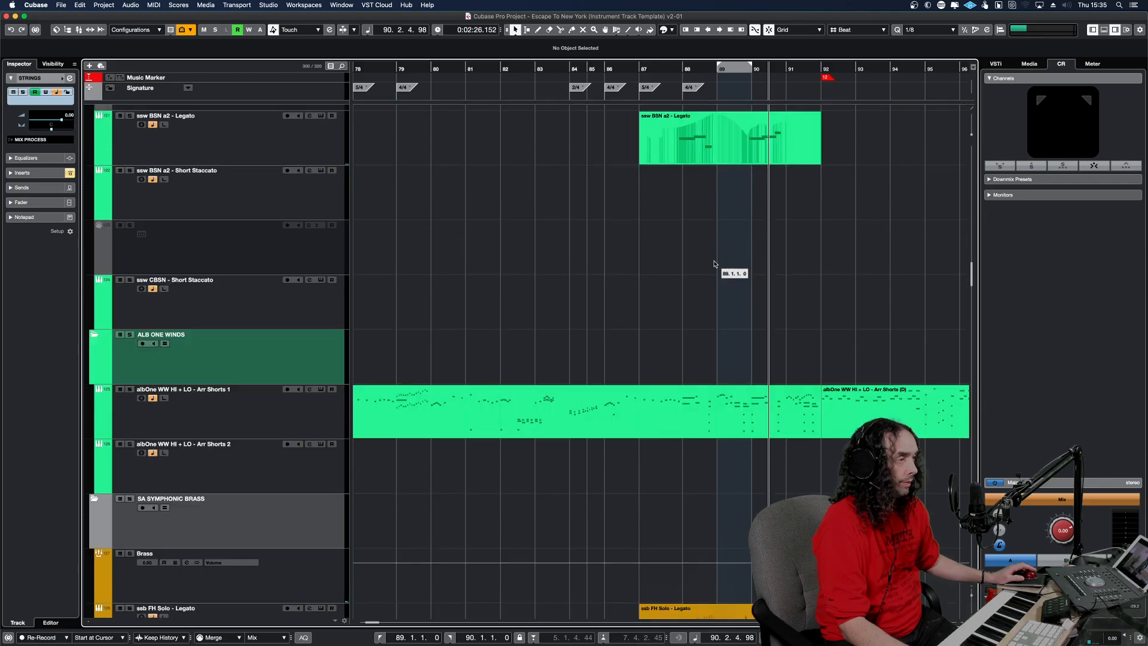
double_click(724, 410)
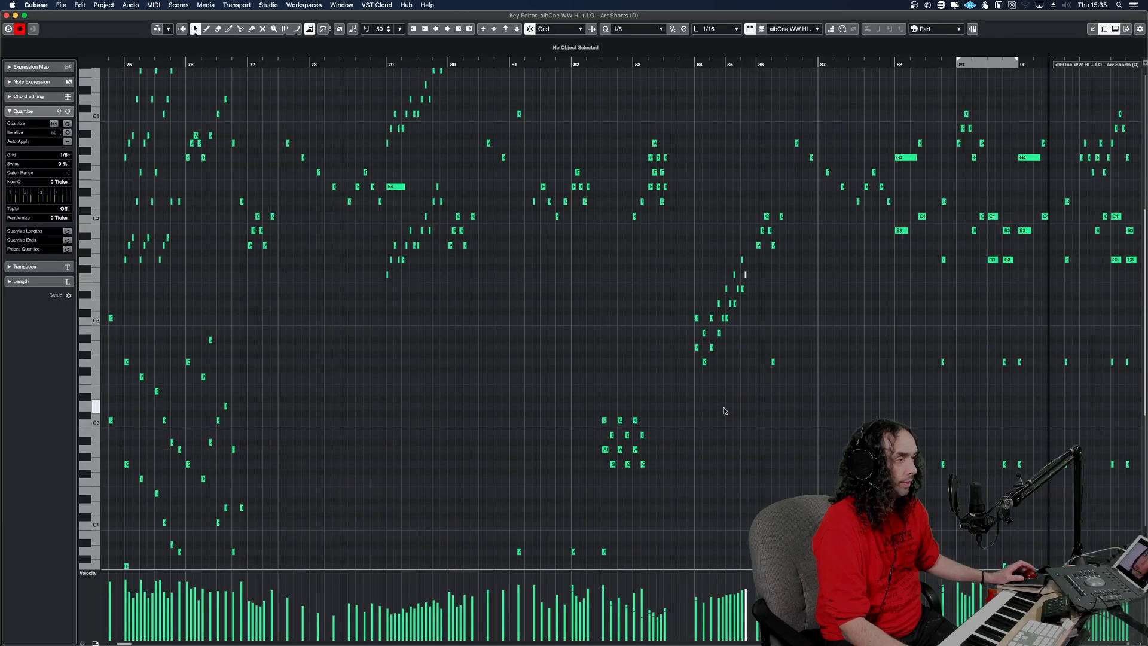
Audition the Albion woodwind phrase repeatedly from late in bar 88 through bar 89.
click(943, 325)
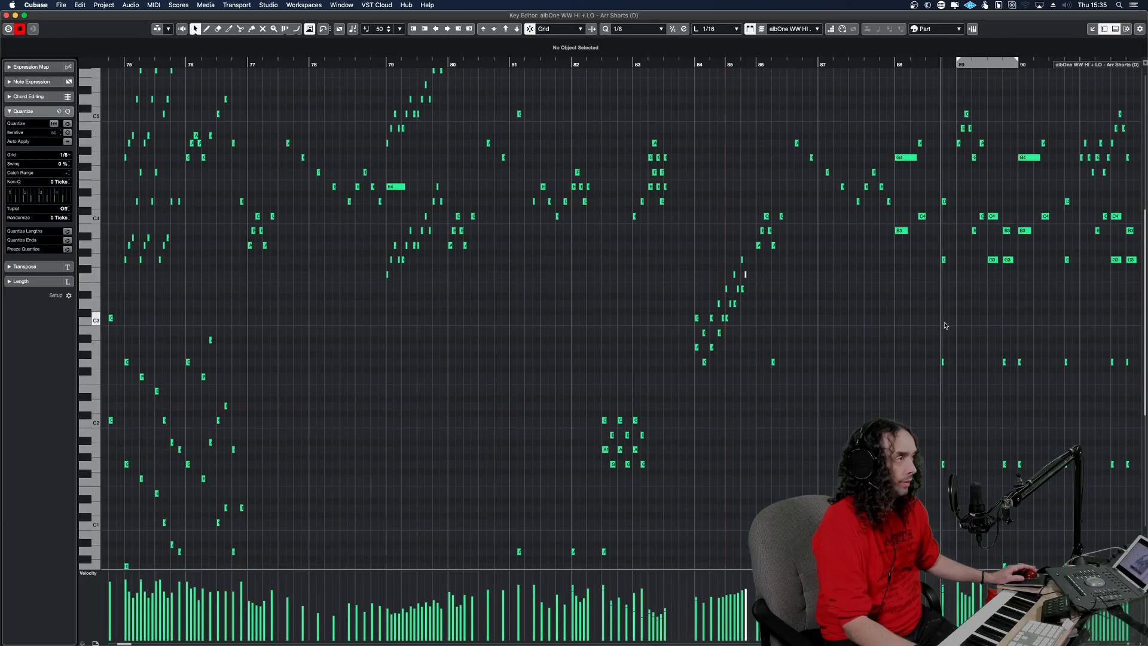
key(space)
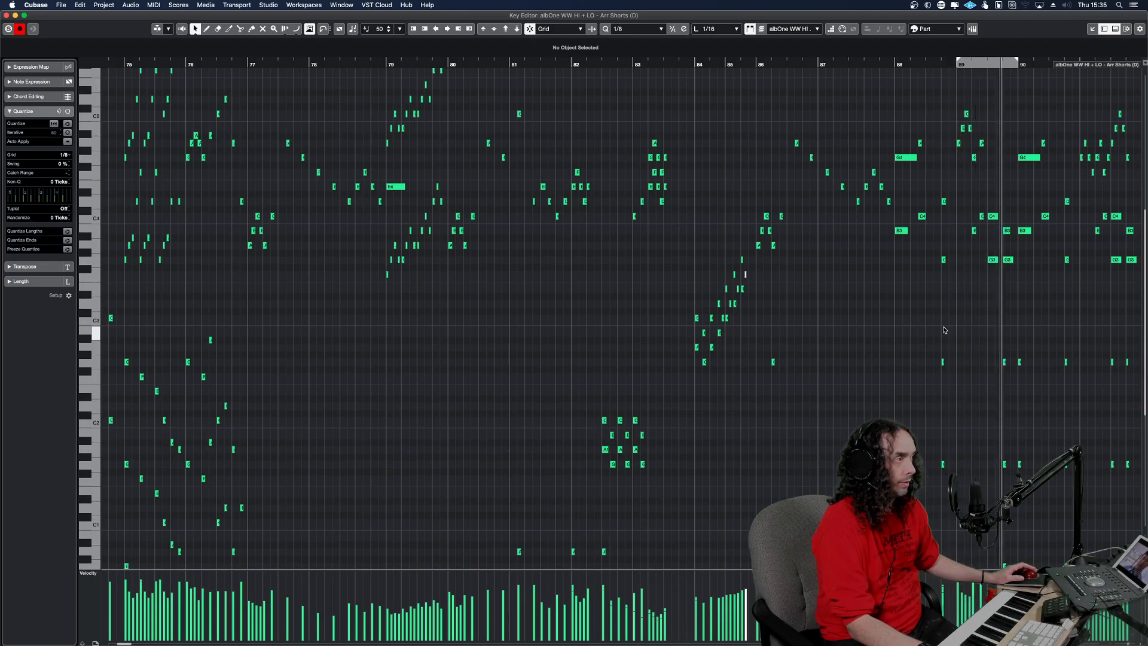
key(space)
key(space)
key(space)
key(KP_0)
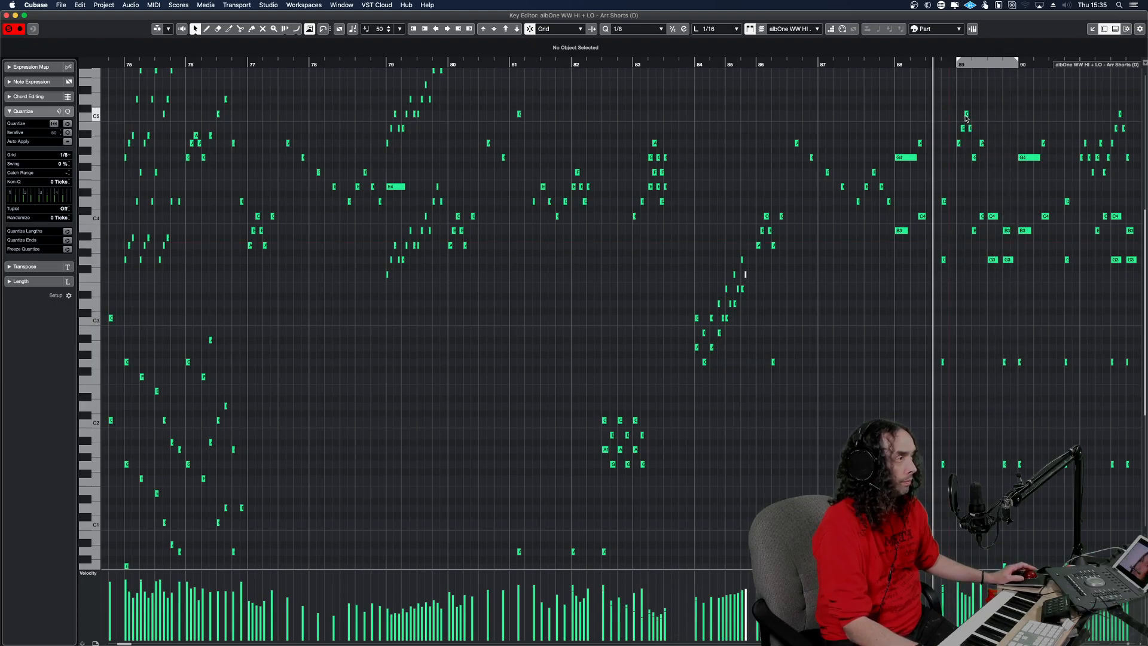
Copy the upper woodwind notes in bar 89 and close the Key Editor.
drag(953, 92, 1012, 279)
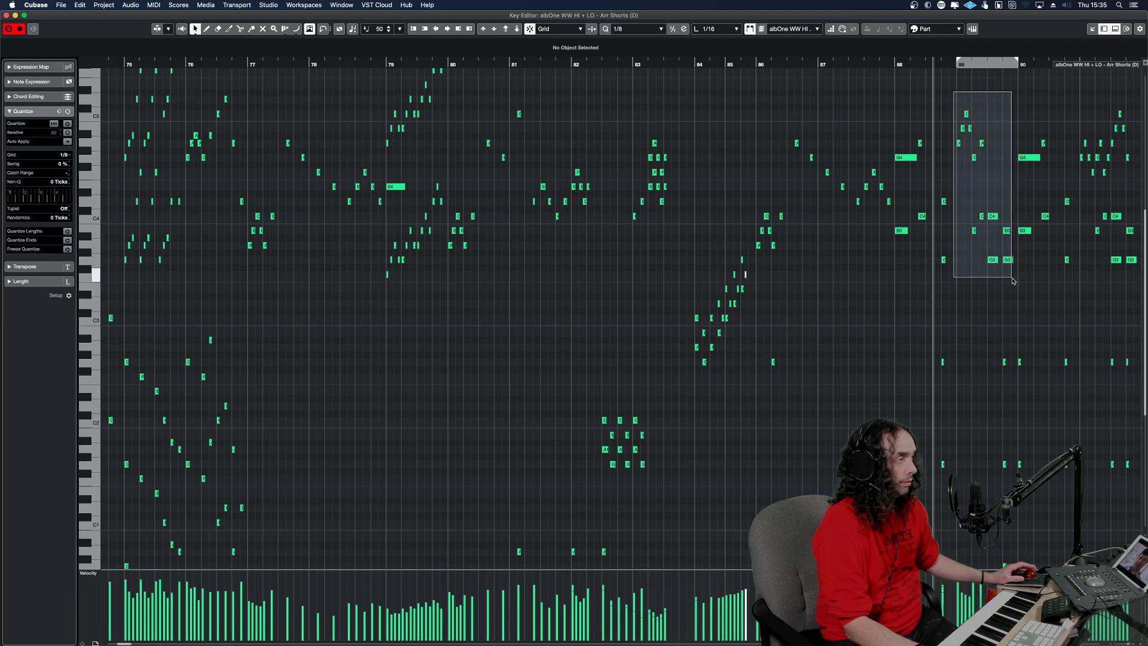
drag(1012, 279, 1012, 279)
key(super+c)
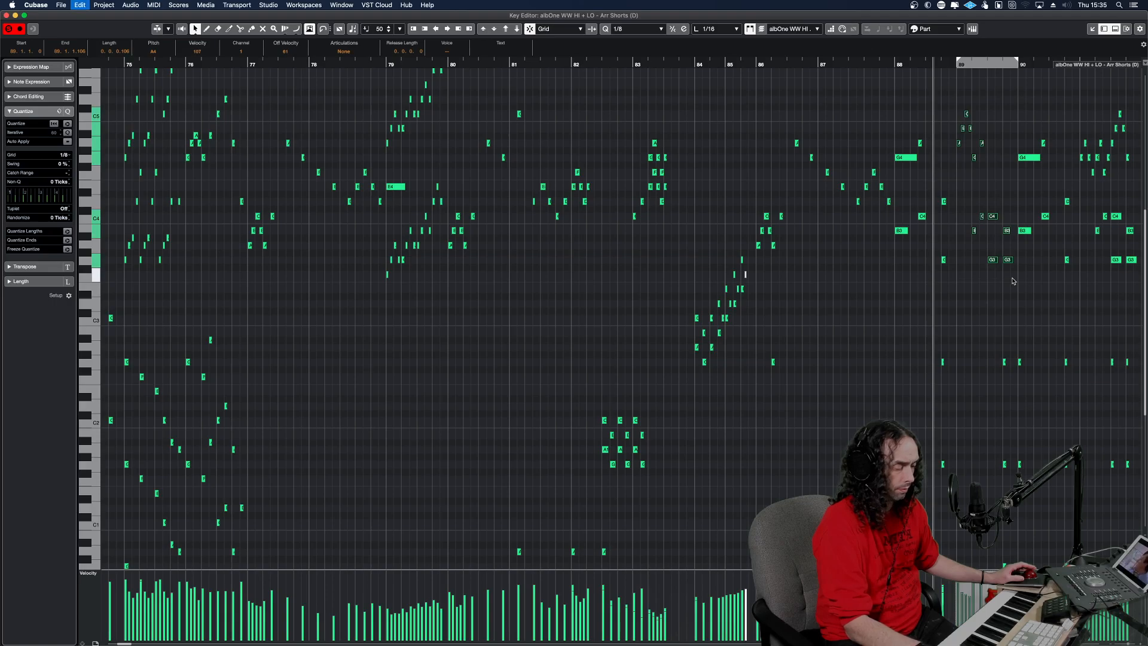
key(Escape)
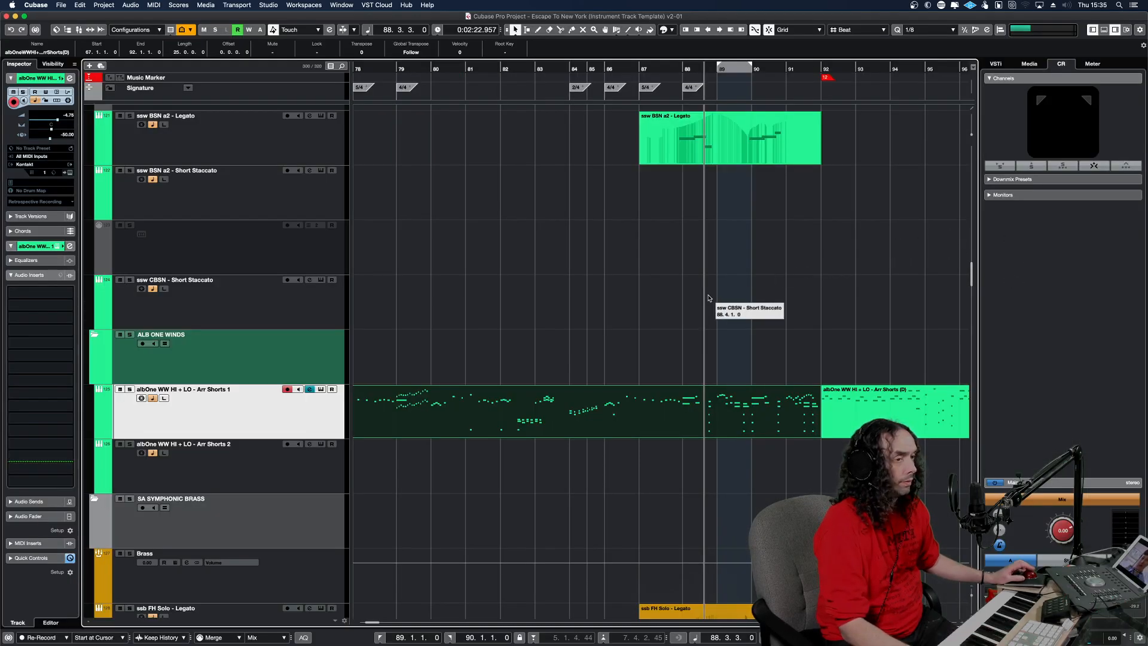
Paste the copied notes onto Perf Samples - Angry Winds - Flute, extending the part's start back to 88.2.1.0, and solo the track.
scroll(708, 298, up, 15)
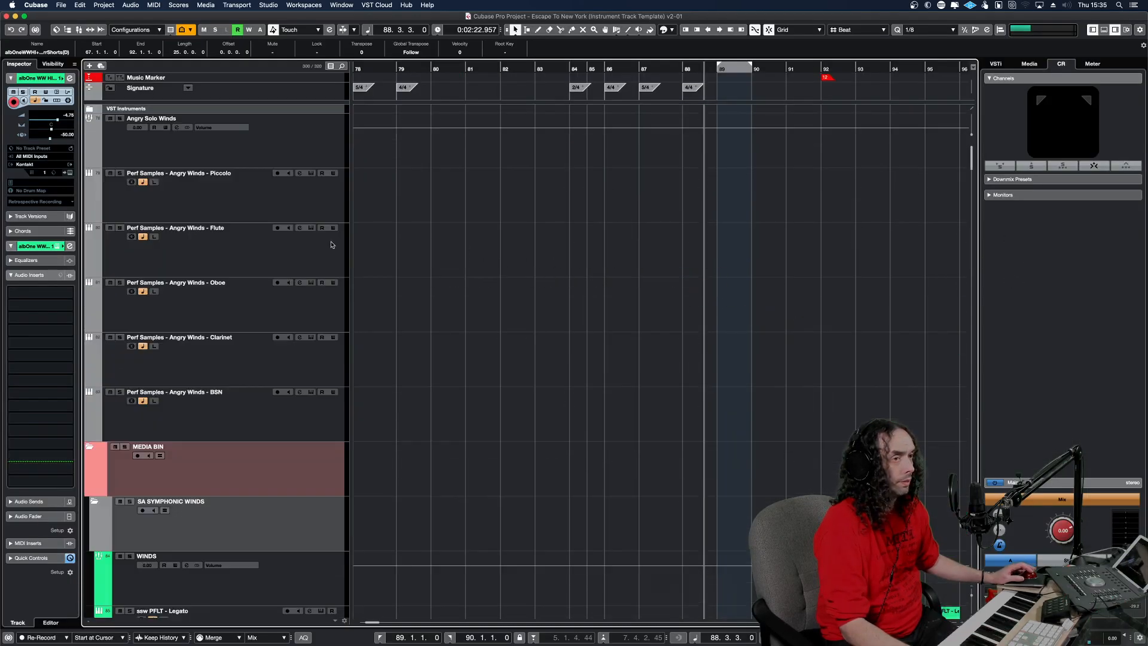
click(703, 243)
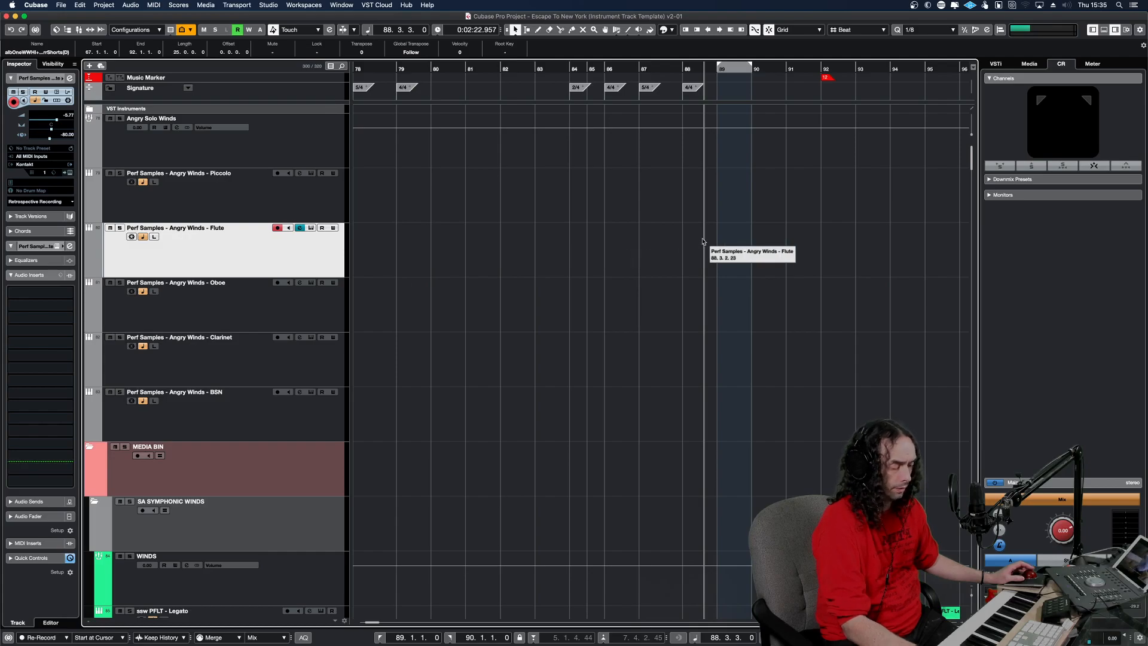
key(super+v)
drag(745, 273, 690, 279)
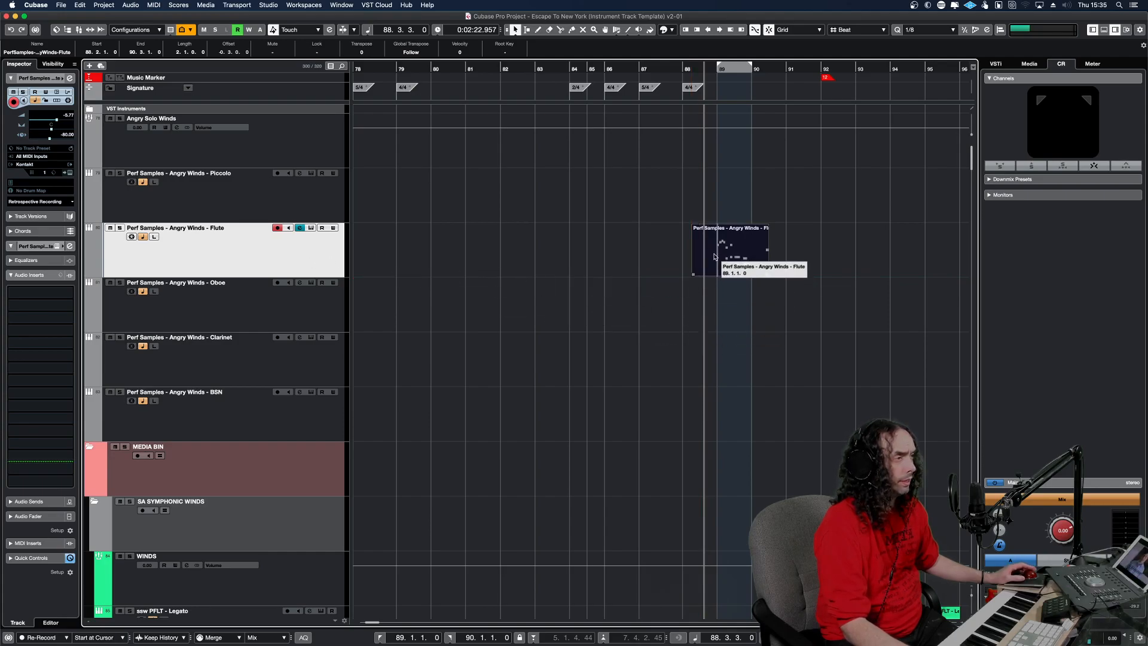
key(s)
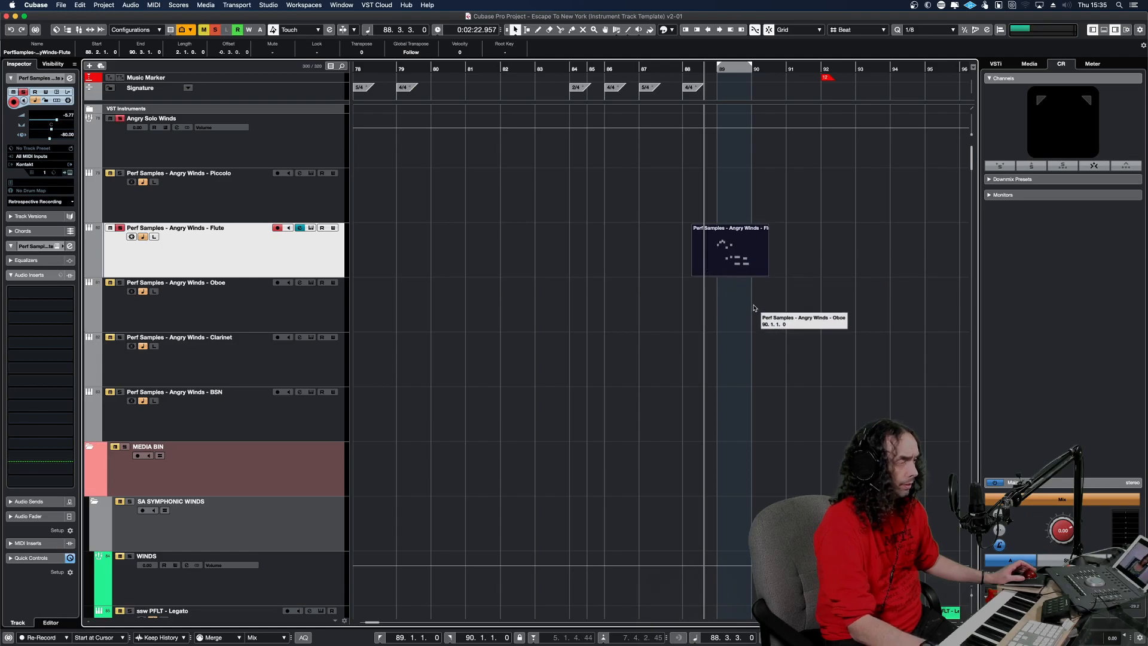
Play back the pasted phrase on Perf Samples - Angry Winds - Flute and open the part in the Key Editor.
key(space)
key(h)
key(h)
key(h)
key(h)
key(h)
key(h)
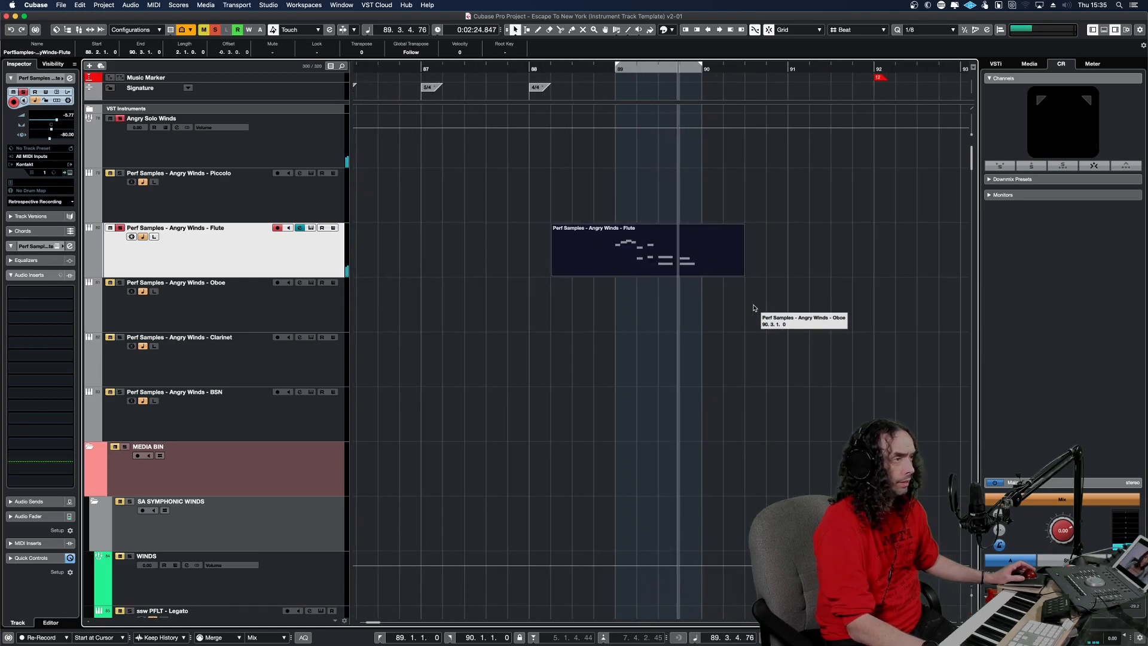
double_click(638, 256)
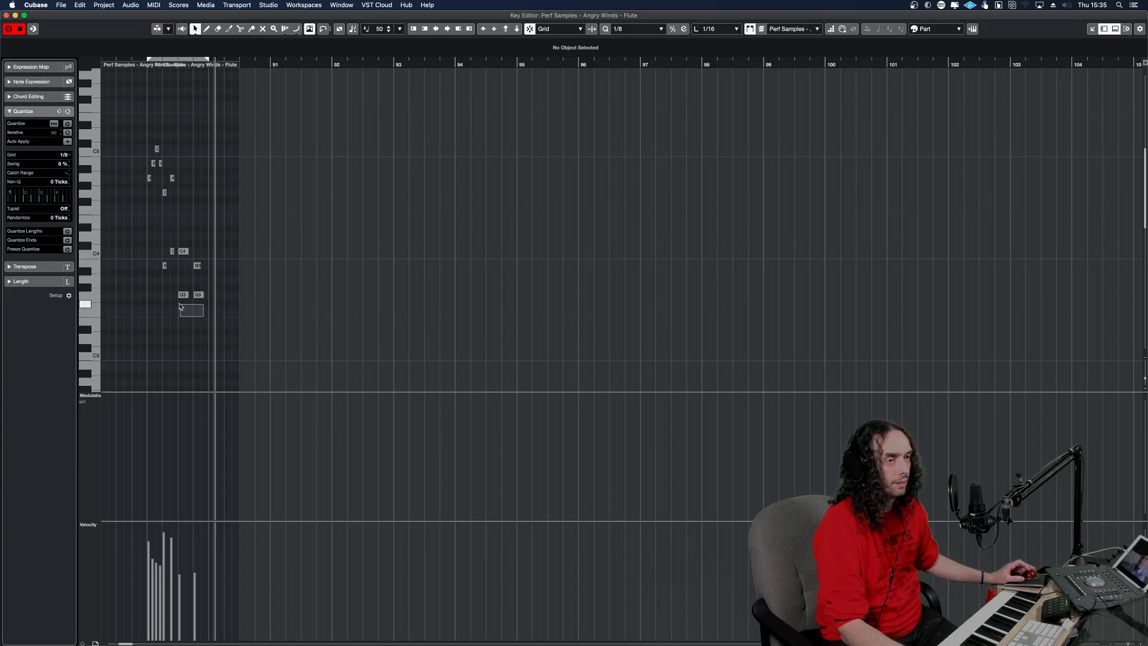
Mute the two long G3 notes and the short B3 note in the flute part's bar 89.
drag(181, 307, 176, 297)
click(134, 288)
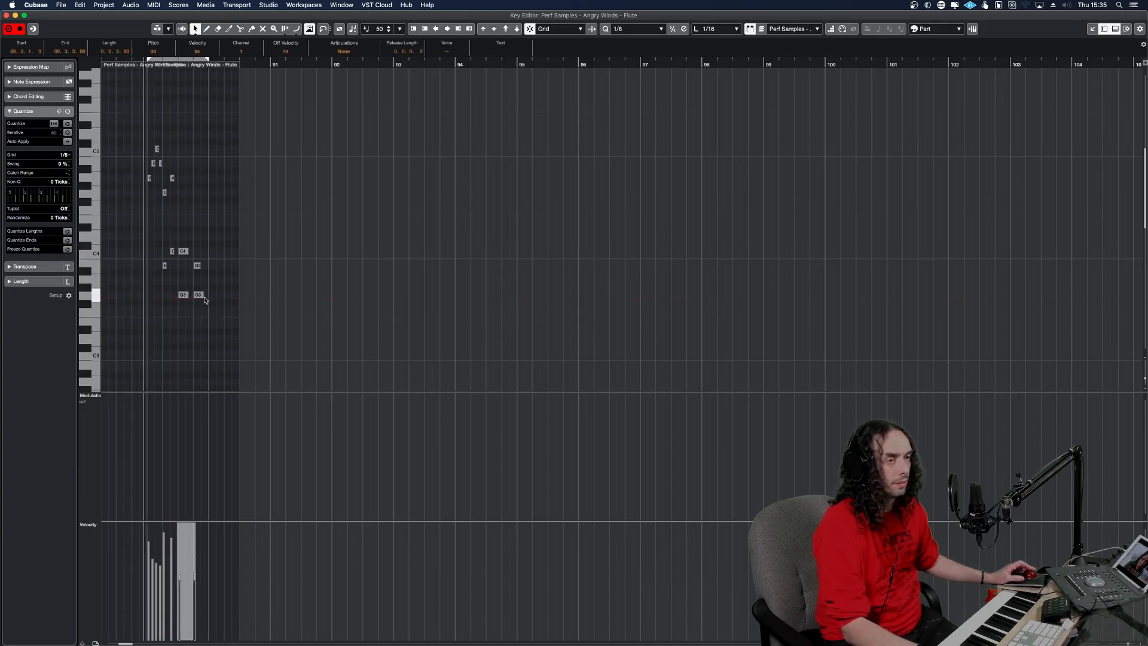
click(142, 194)
click(164, 264)
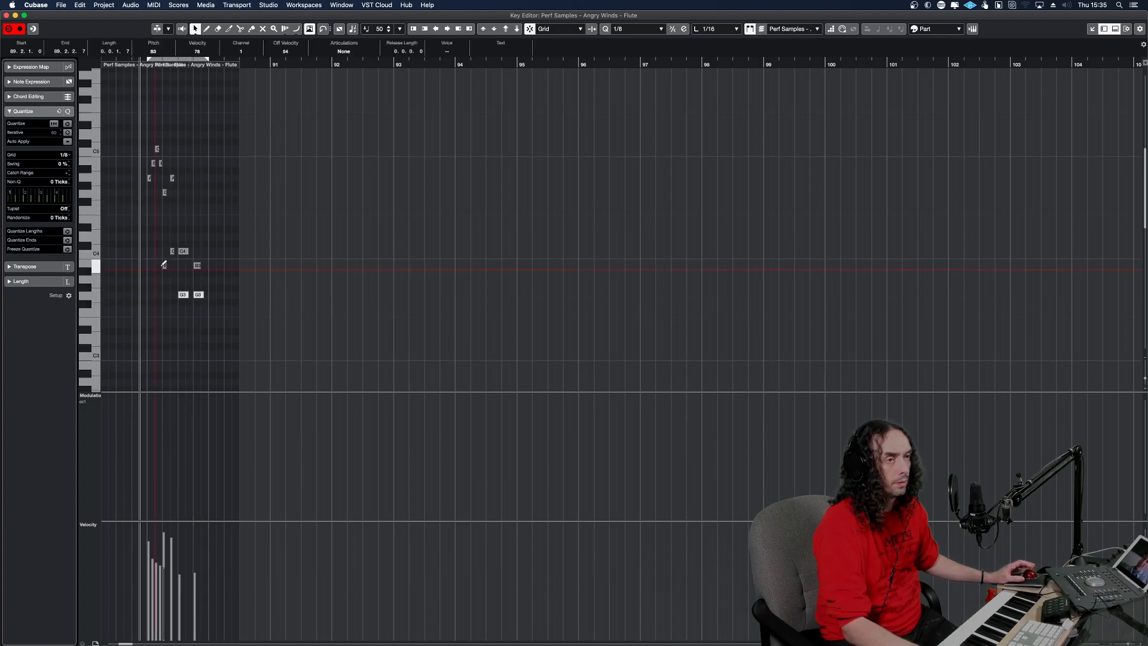
click(164, 244)
click(126, 234)
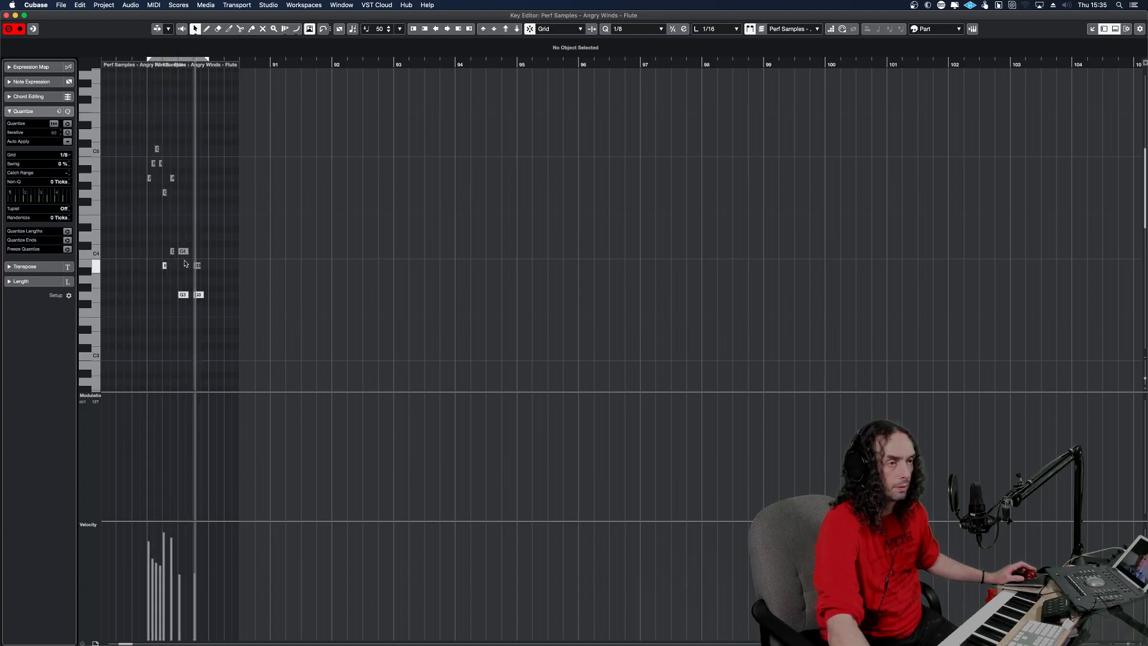
Transpose the long C4 and B3 notes at the end of bar 89 up one octave to C5 and B4.
click(149, 248)
drag(215, 274, 184, 249)
key(shift+Up)
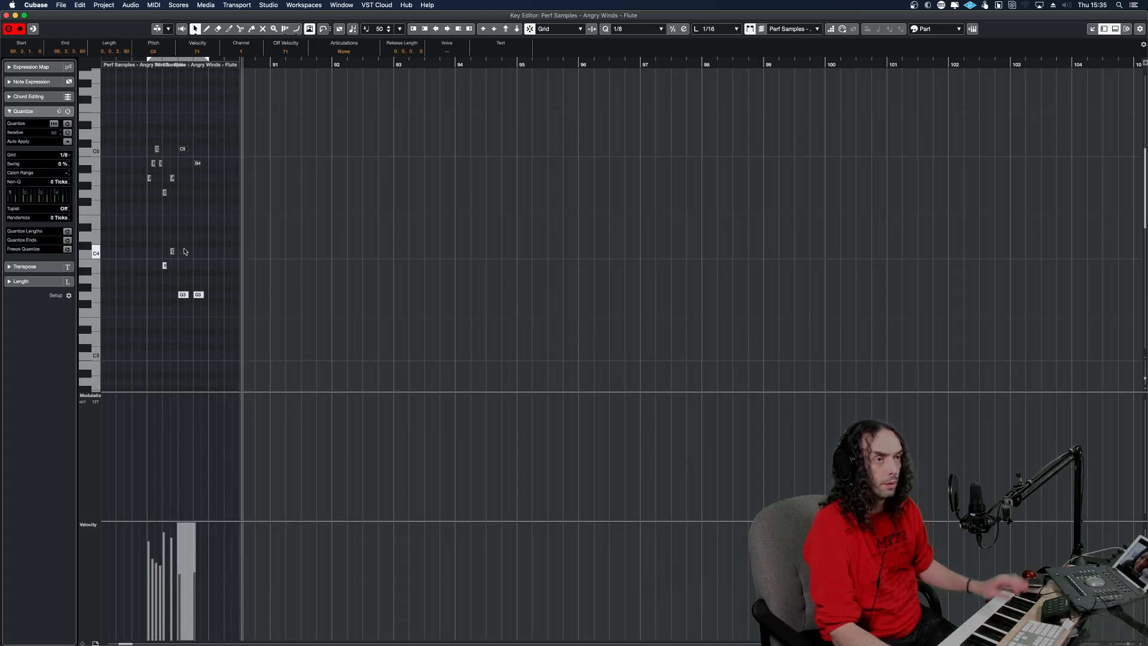
click(116, 204)
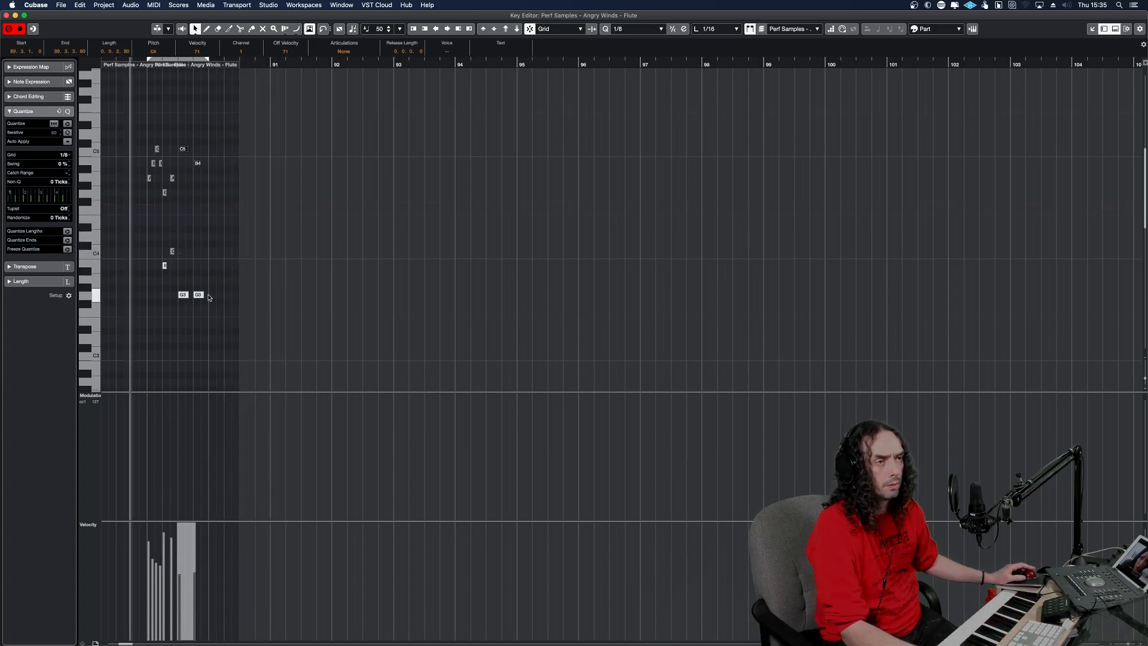
Mute the short C4 note in bar 89 and audition the flute phrase.
key(space)
drag(187, 258, 166, 245)
alt+shift+click(130, 246)
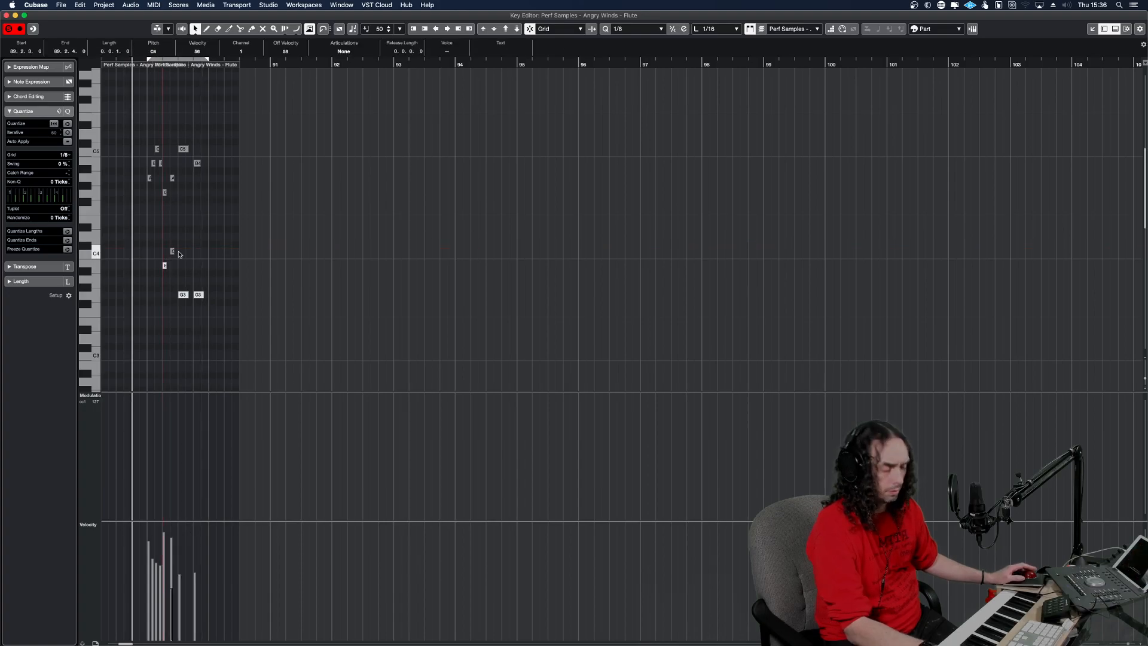
key(space)
key(h)
key(h)
key(h)
key(h)
key(h)
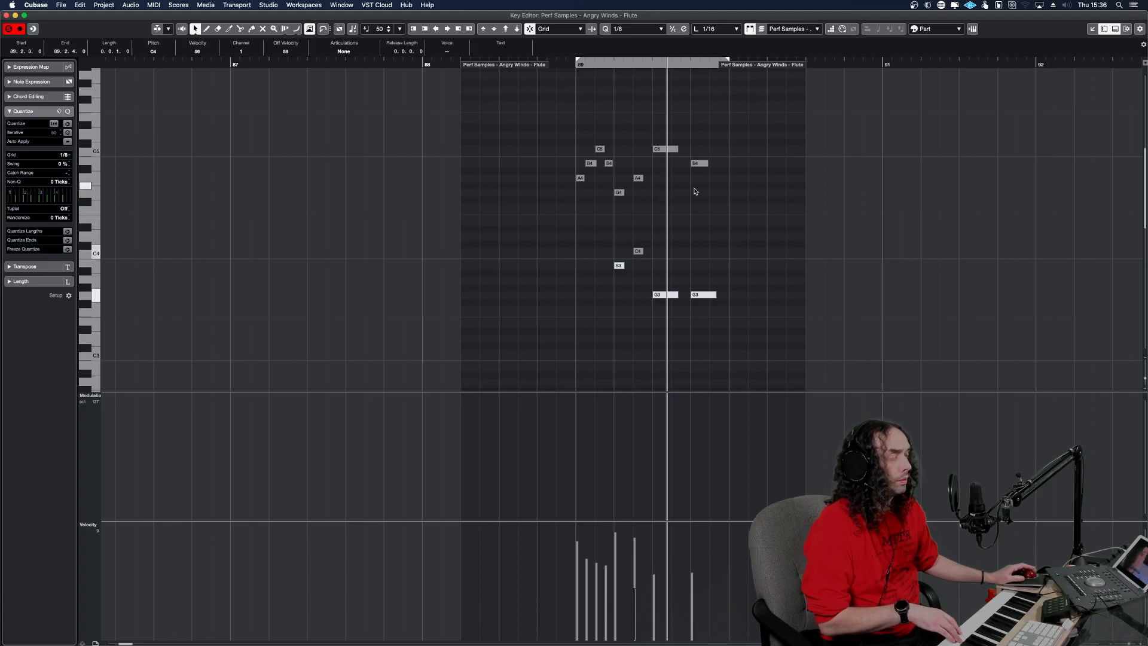
Unmute the first long G3 at 89.3, raise it to A4, and mute the C5 above it.
click(664, 294)
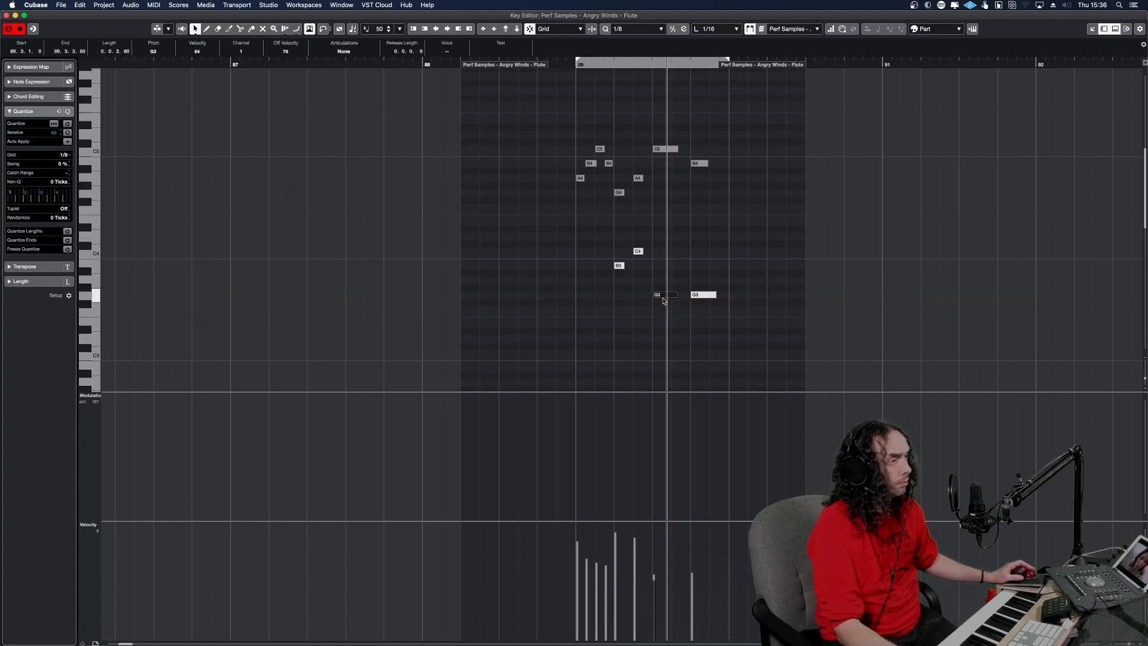
drag(662, 296, 662, 192)
click(667, 149)
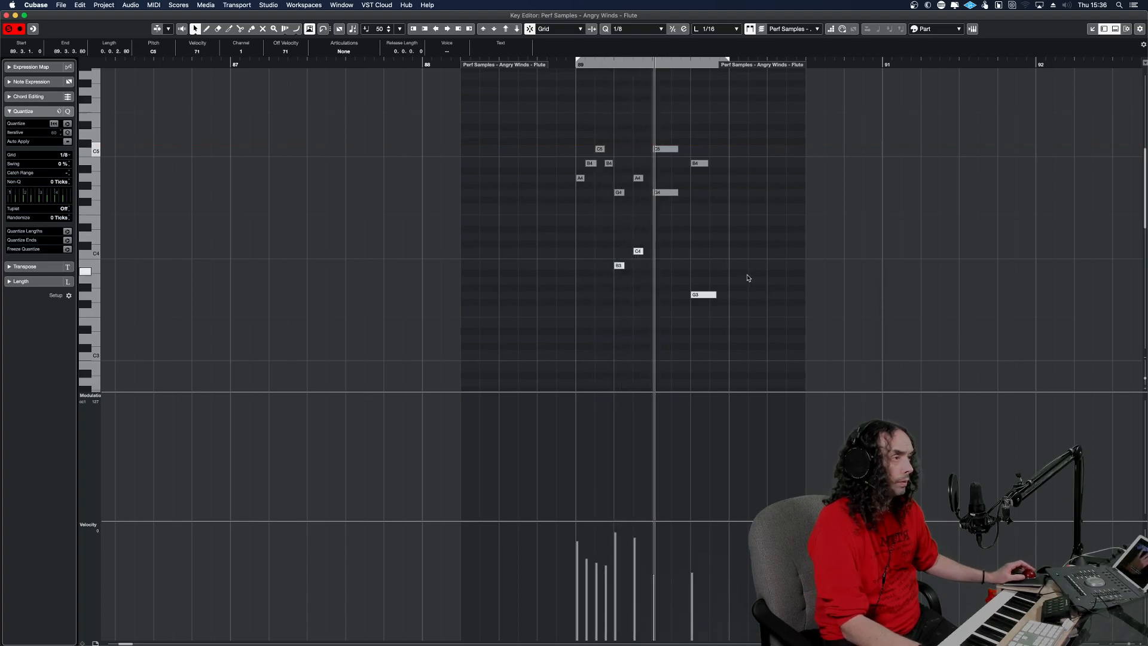
click(667, 194)
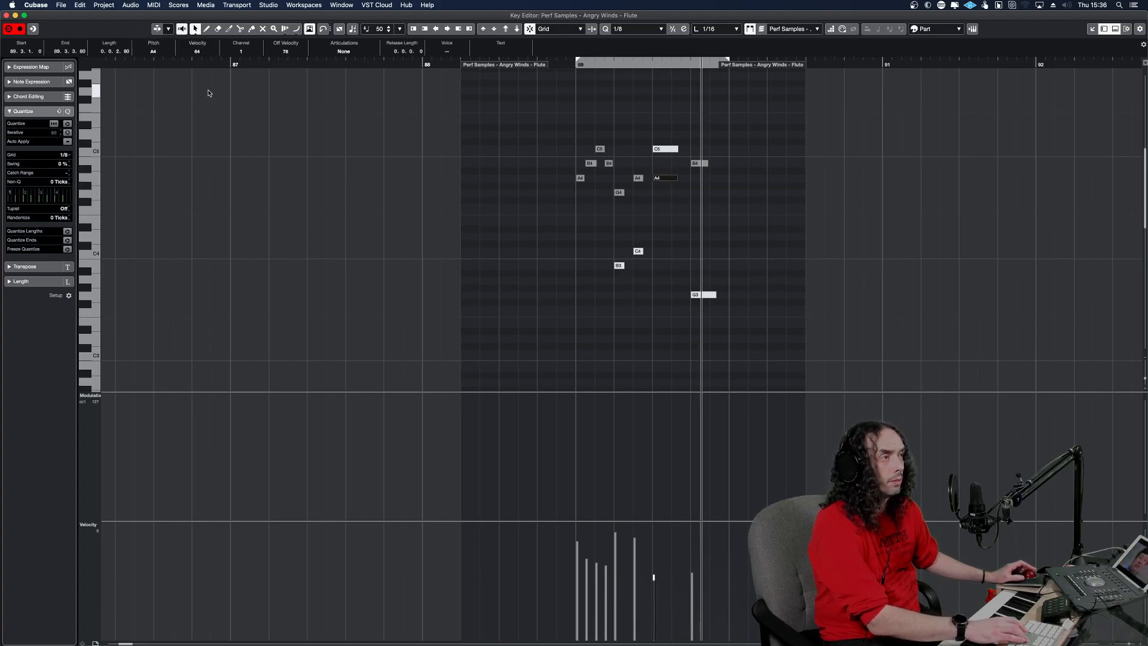
Unmute the remaining long G3 at 89.4 and raise it one octave to G4.
key(Right)
key(Up)
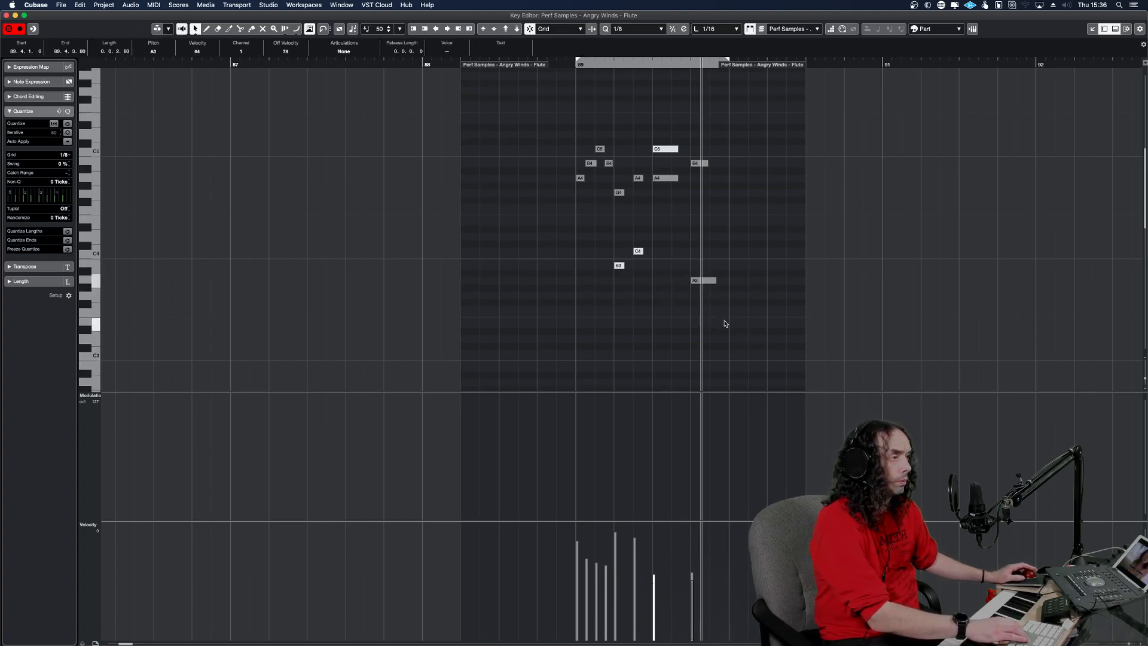
key(Up)
key(Up)
key(Up)
key(Up)
key(Up)
key(Up)
key(Up)
key(Up)
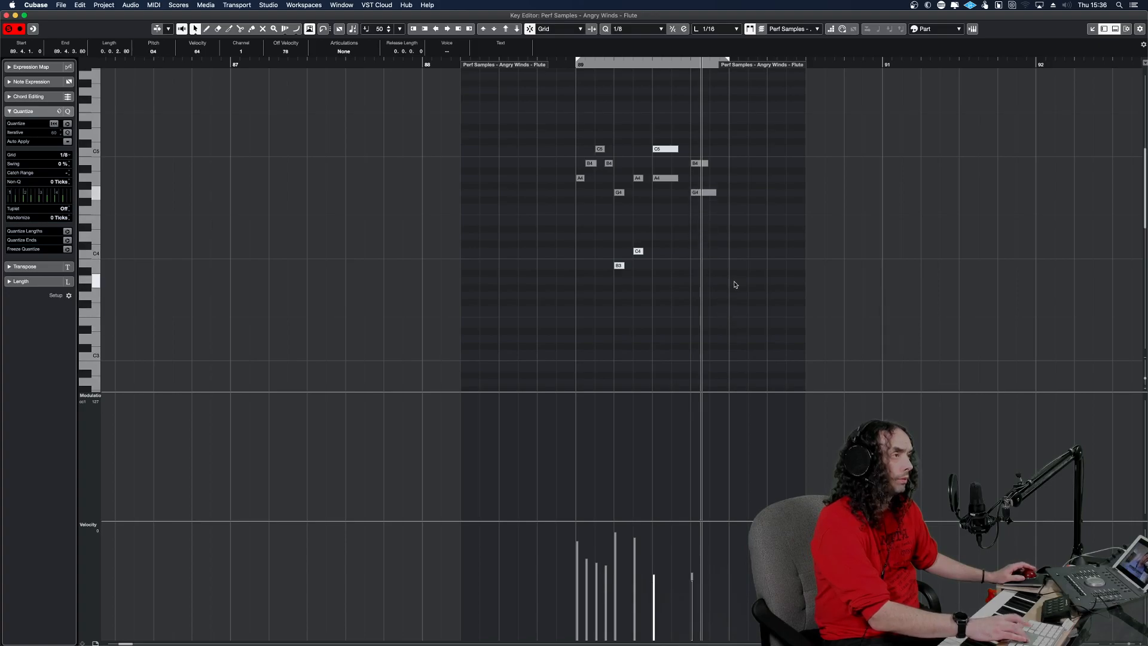
Mute the long B4 note at 89.4 so only the G4 sounds on that beat.
click(693, 212)
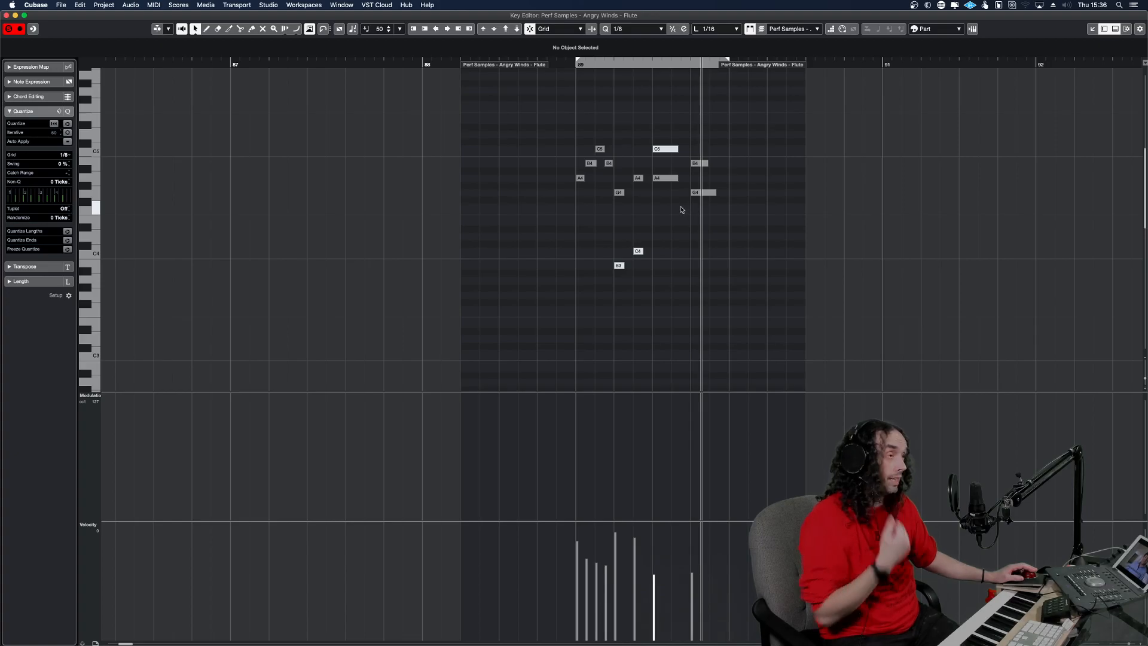
click(674, 153)
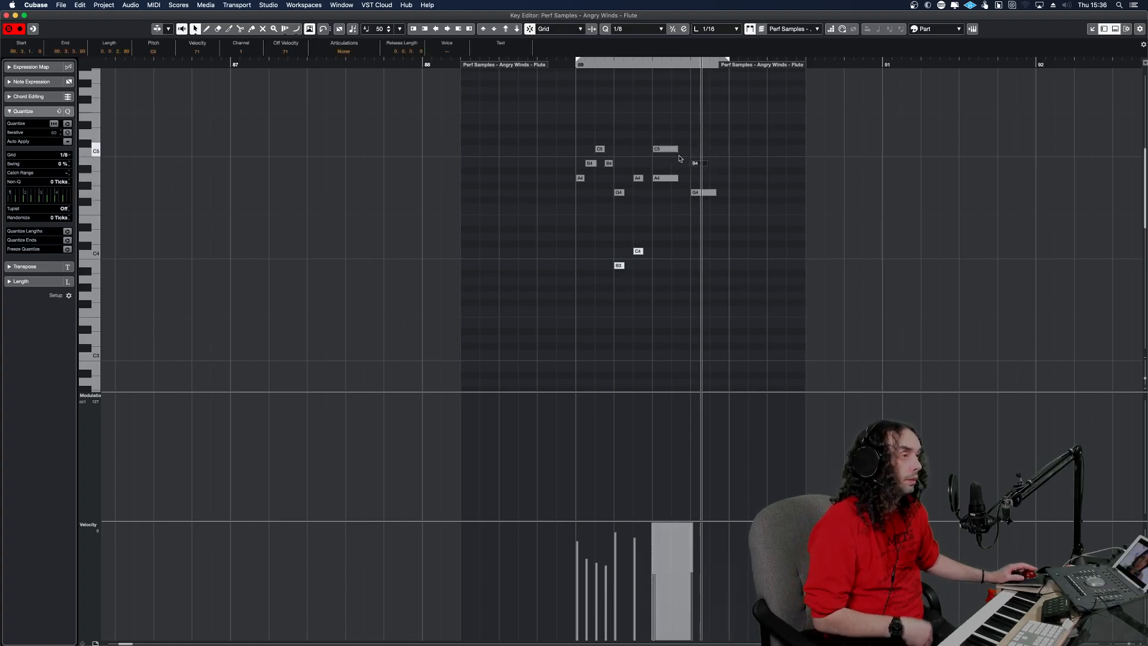
click(702, 162)
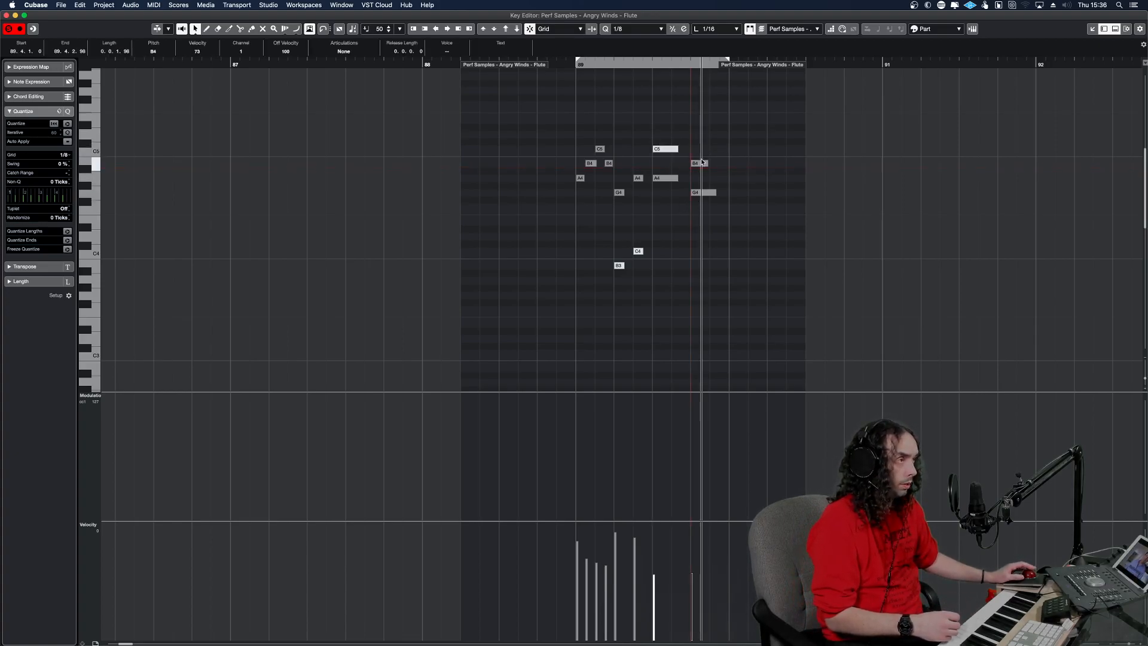
click(717, 186)
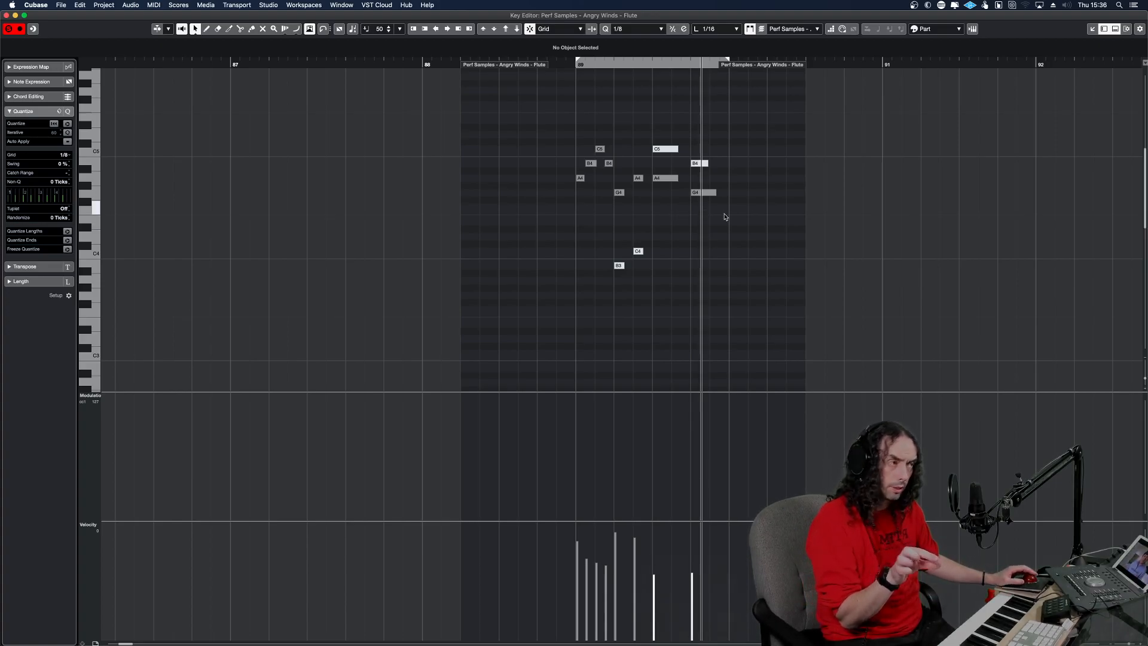
Try moving the long A4 and G4 notes an eighth note later, and return them to their original positions.
drag(718, 210, 647, 175)
key(alt+m)
click(742, 193)
drag(712, 204, 673, 175)
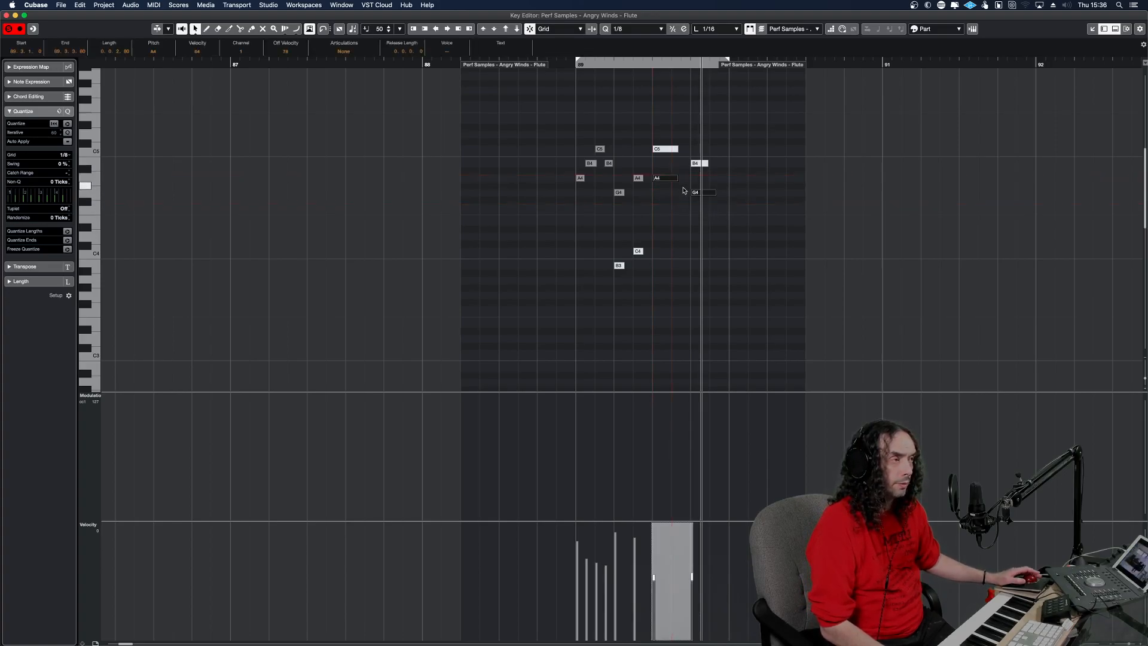
key(ctrl+Right)
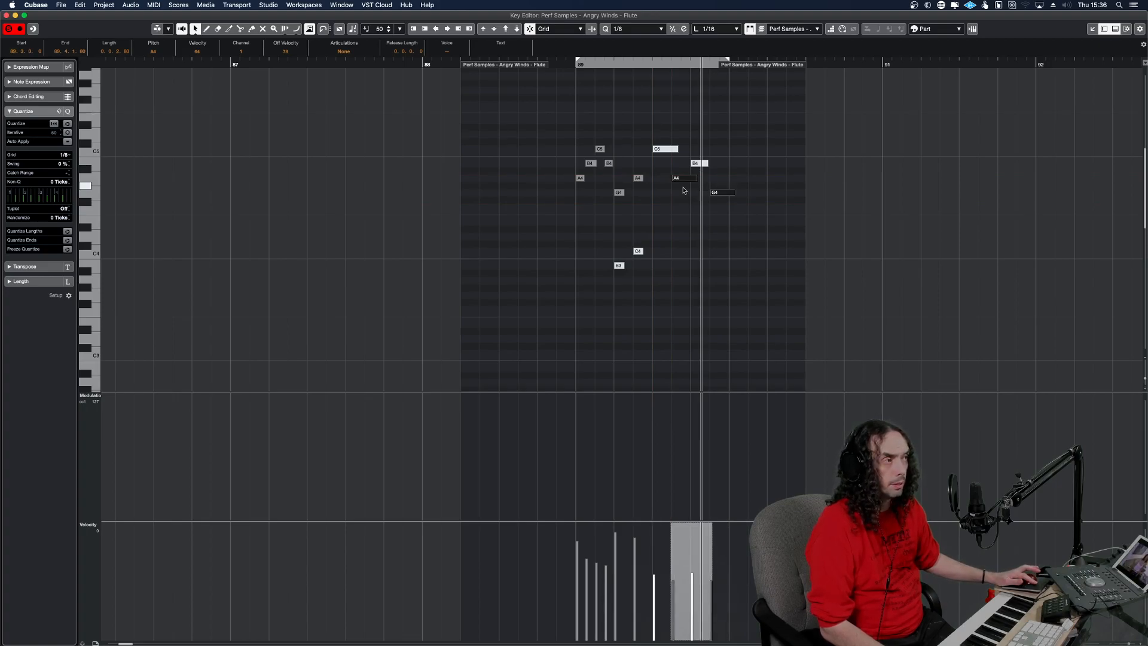
key(ctrl+Left)
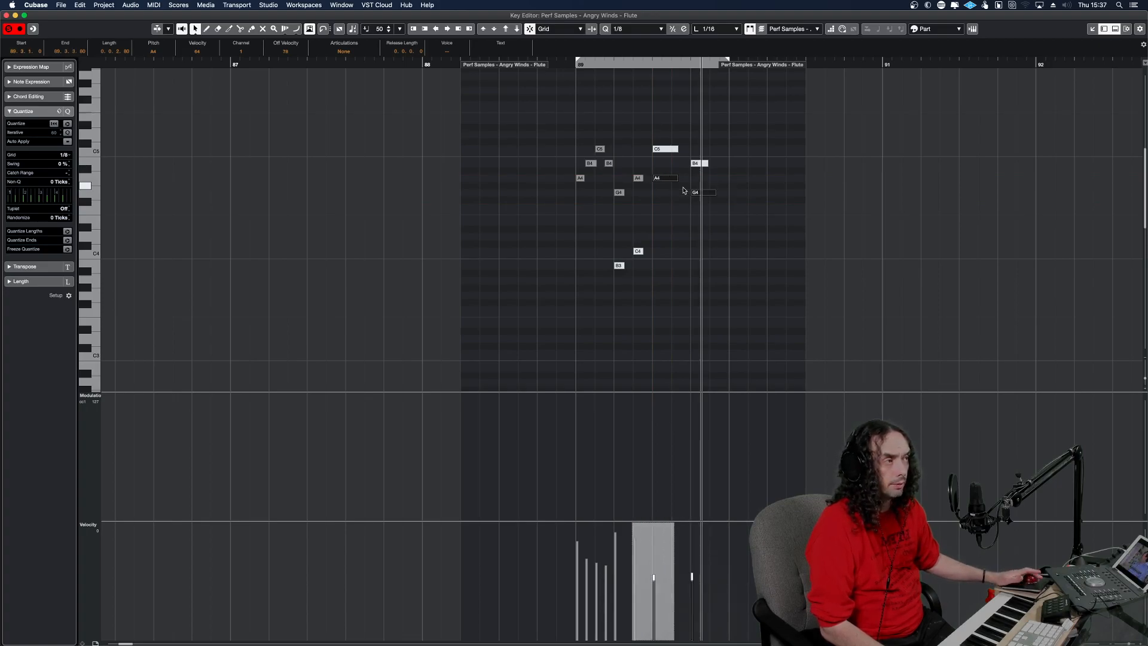
click(717, 220)
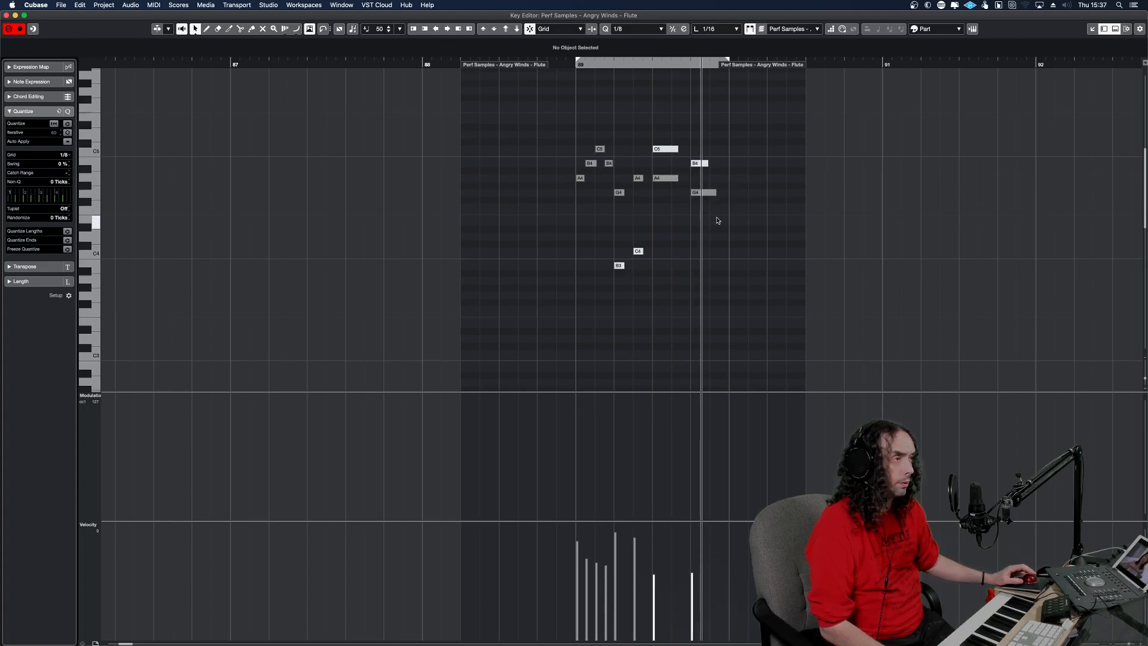
Audition the edited flute phrase repeatedly from just before bar 89.
click(556, 188)
key(space)
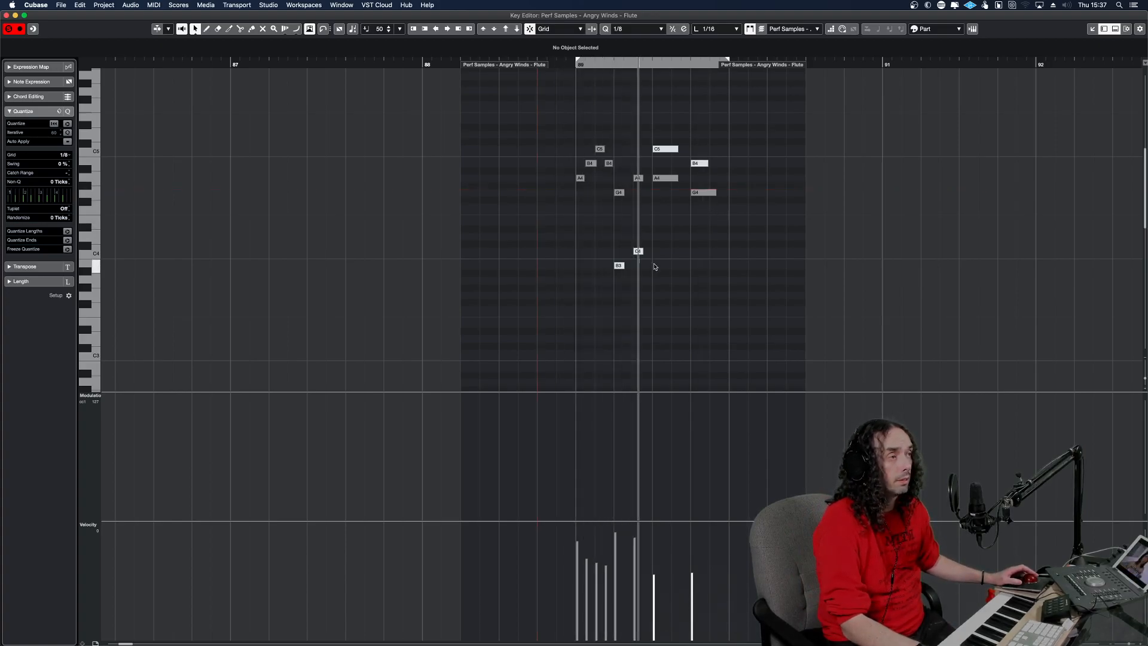
key(space)
key(space)
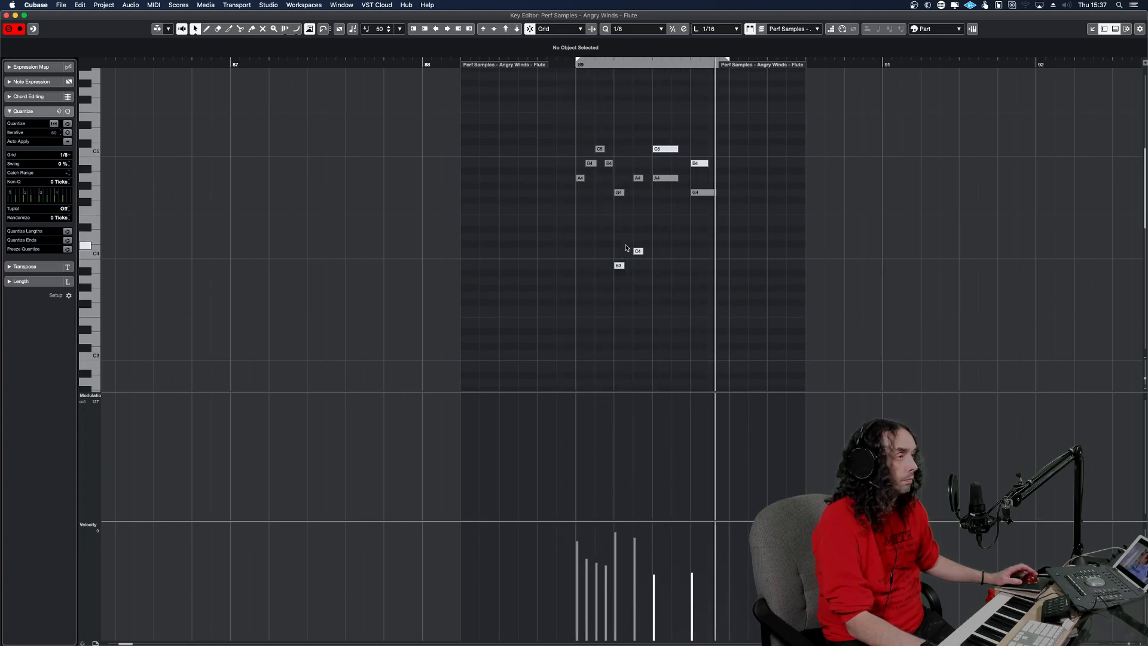
key(space)
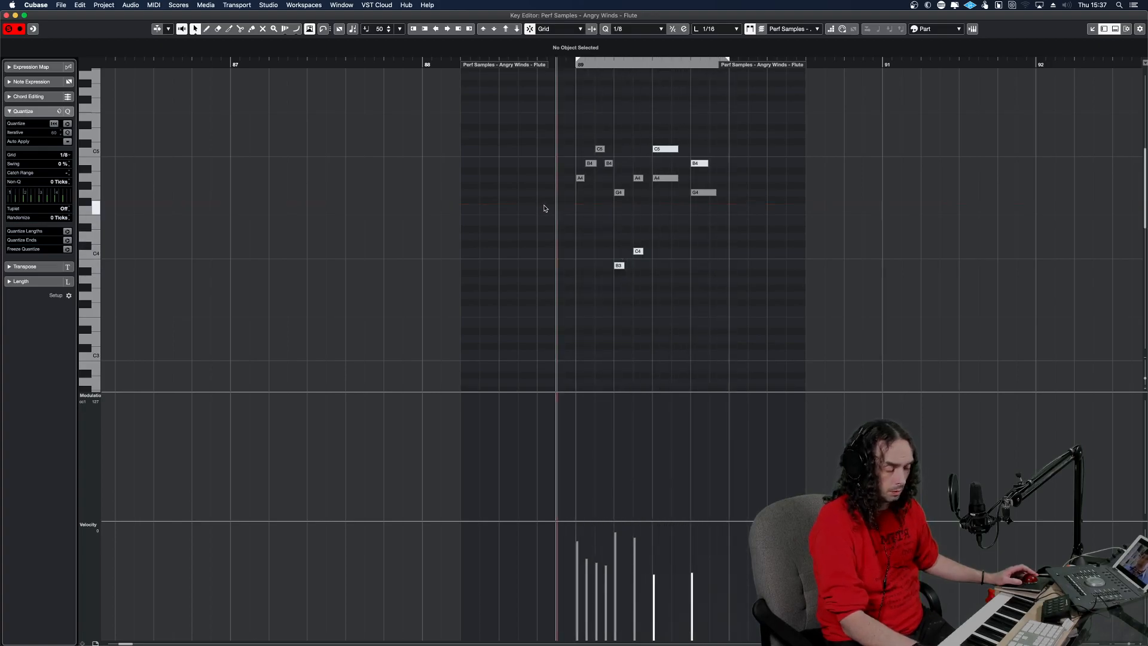
key(space)
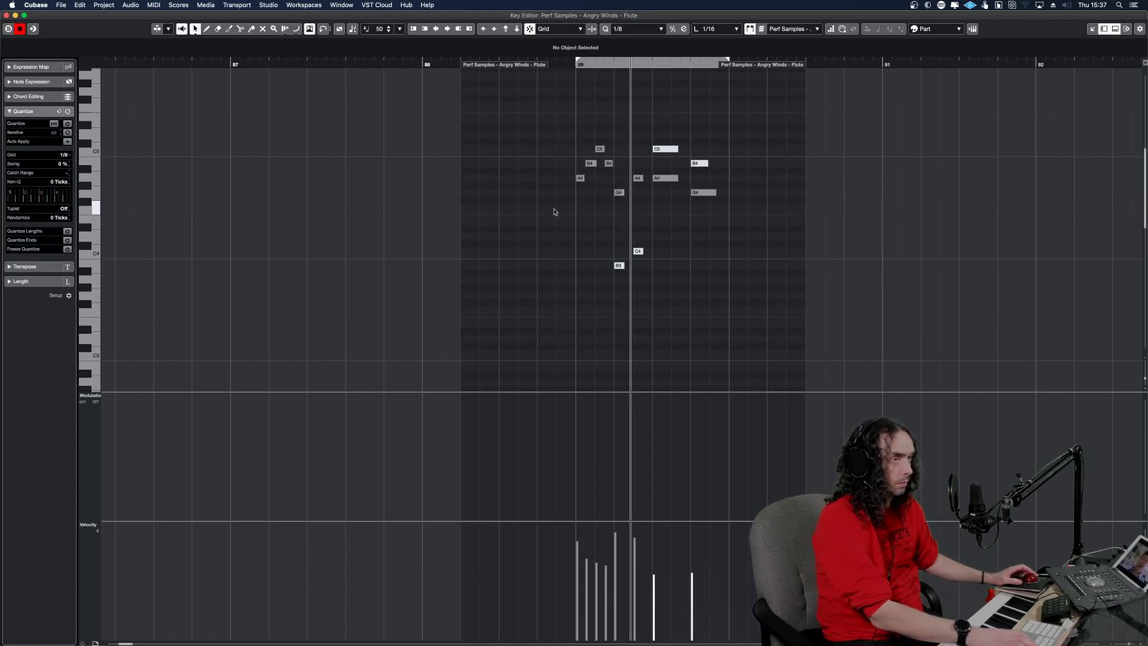
Close the Key Editor, unsolo the flute track, and play the phrase with the full arrangement.
key(Return)
key(space)
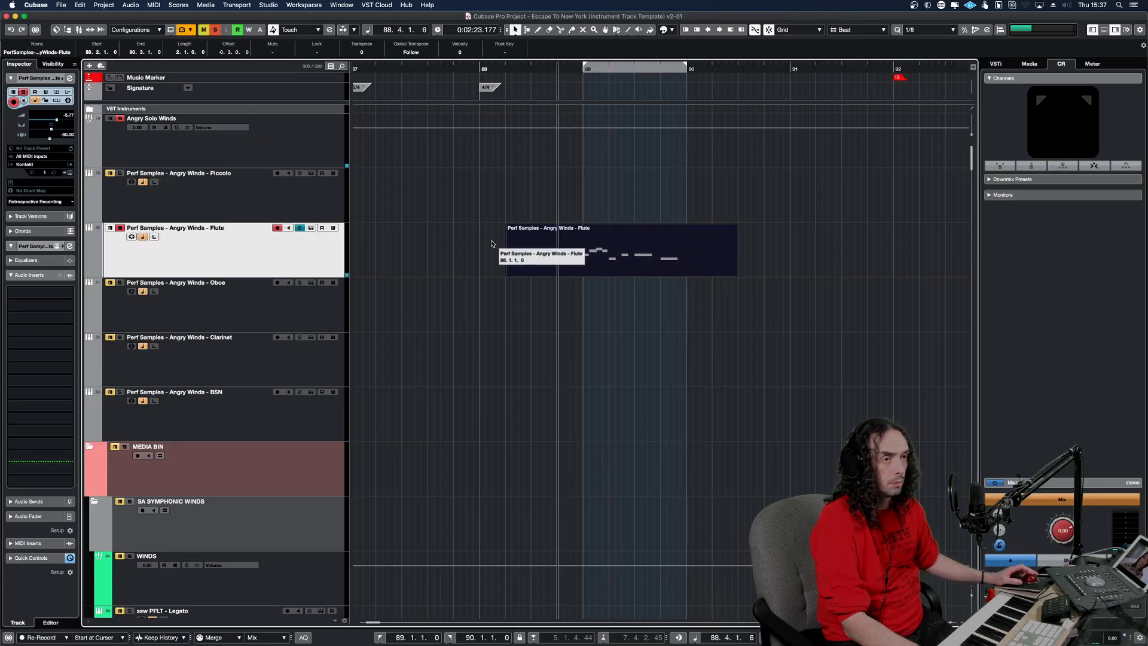
key(s)
key(space)
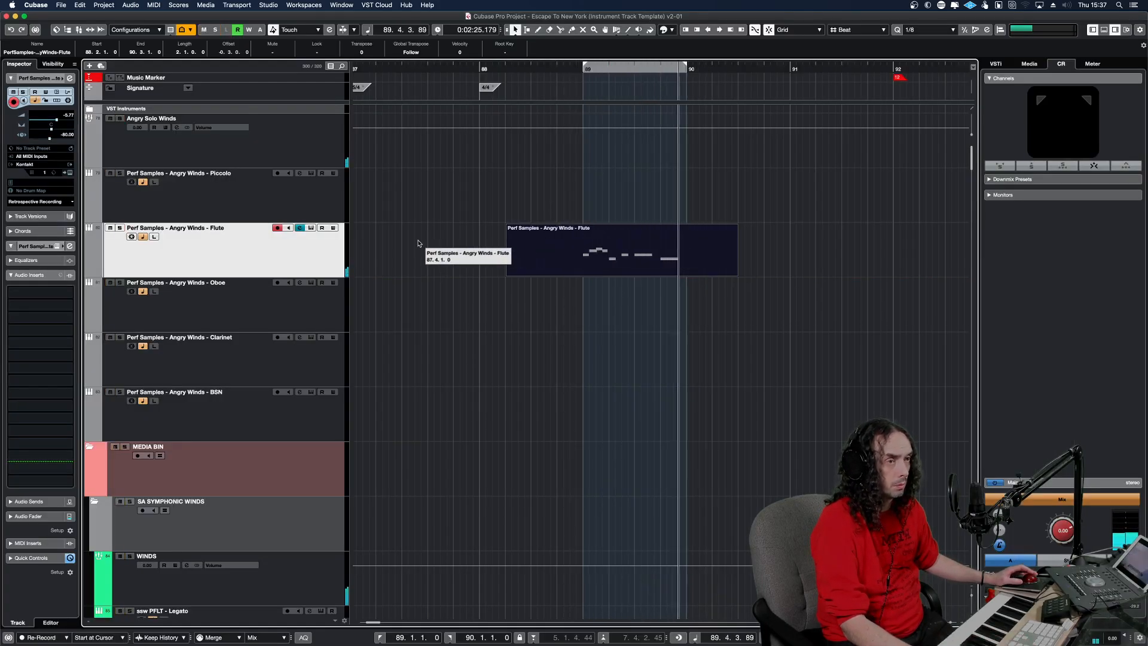
Set the locator range from 88.3.1.0 to 90.3.1.0.
key(KP_0)
super+click(540, 69)
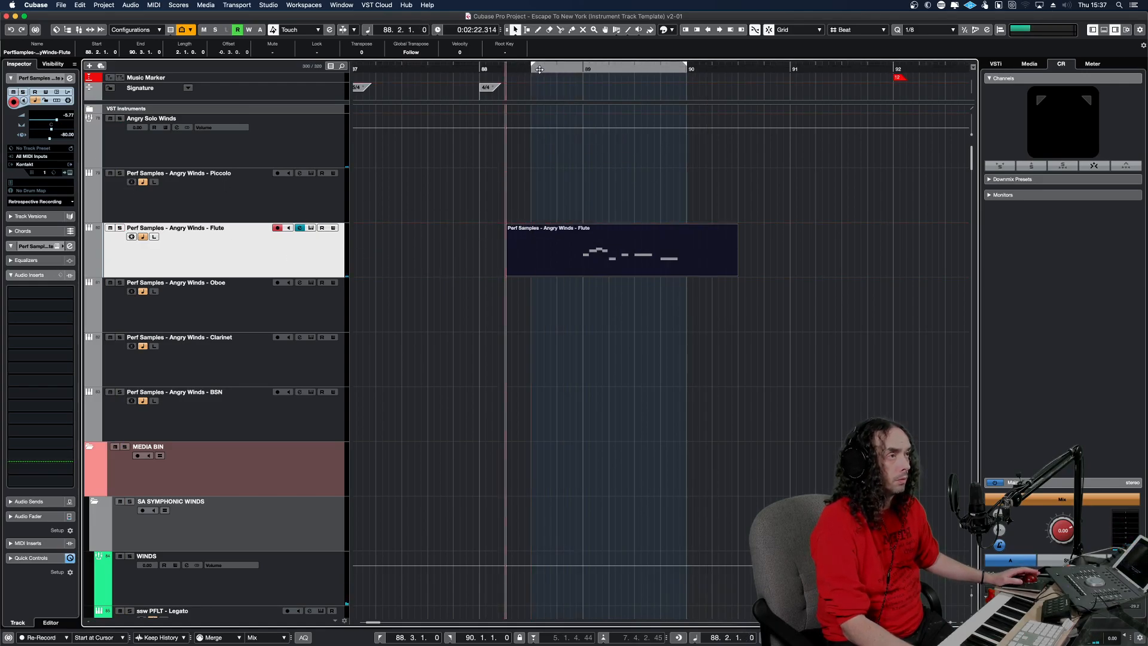
alt+click(733, 69)
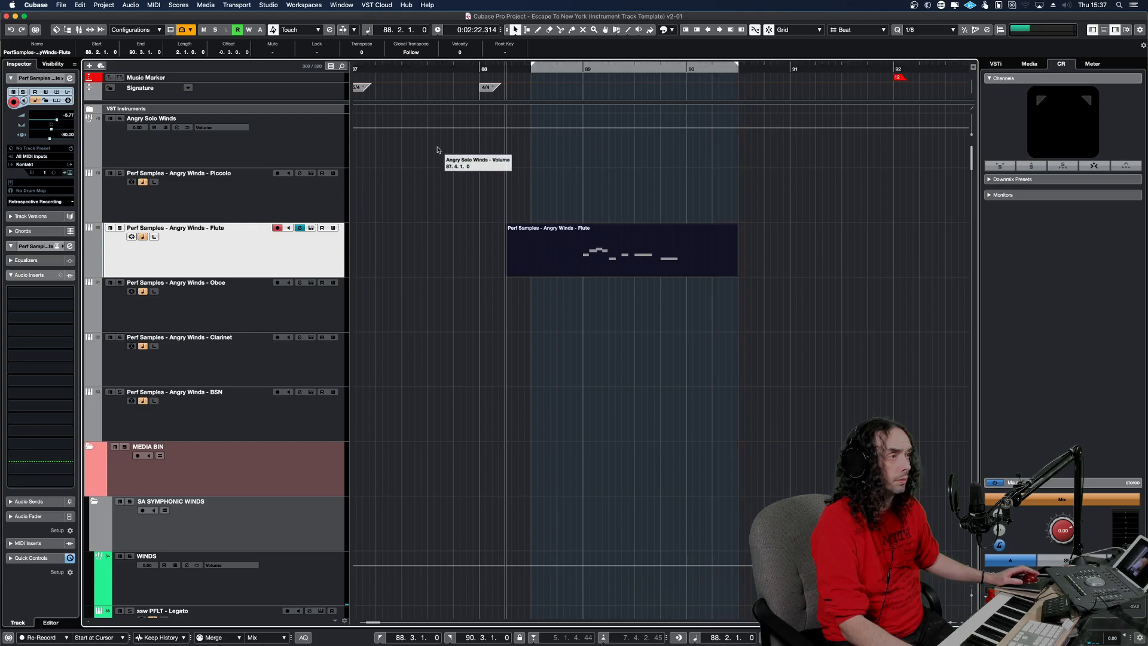
Select the Angry Winds Piccolo and Flute tracks together and play through the phrase.
click(301, 214)
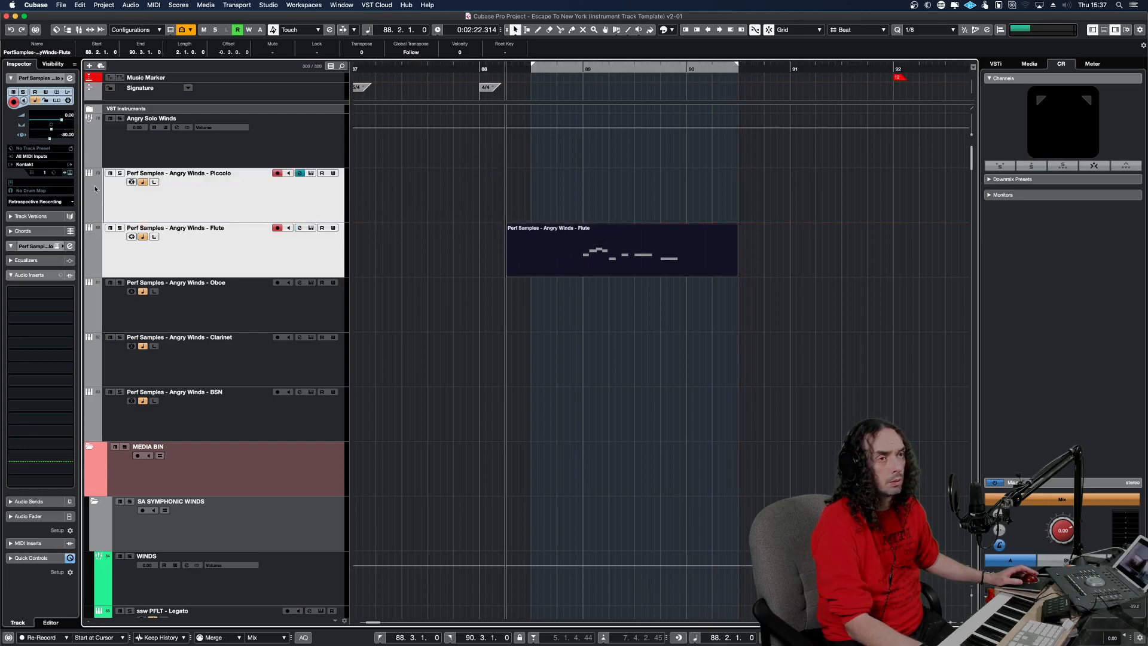
key(space)
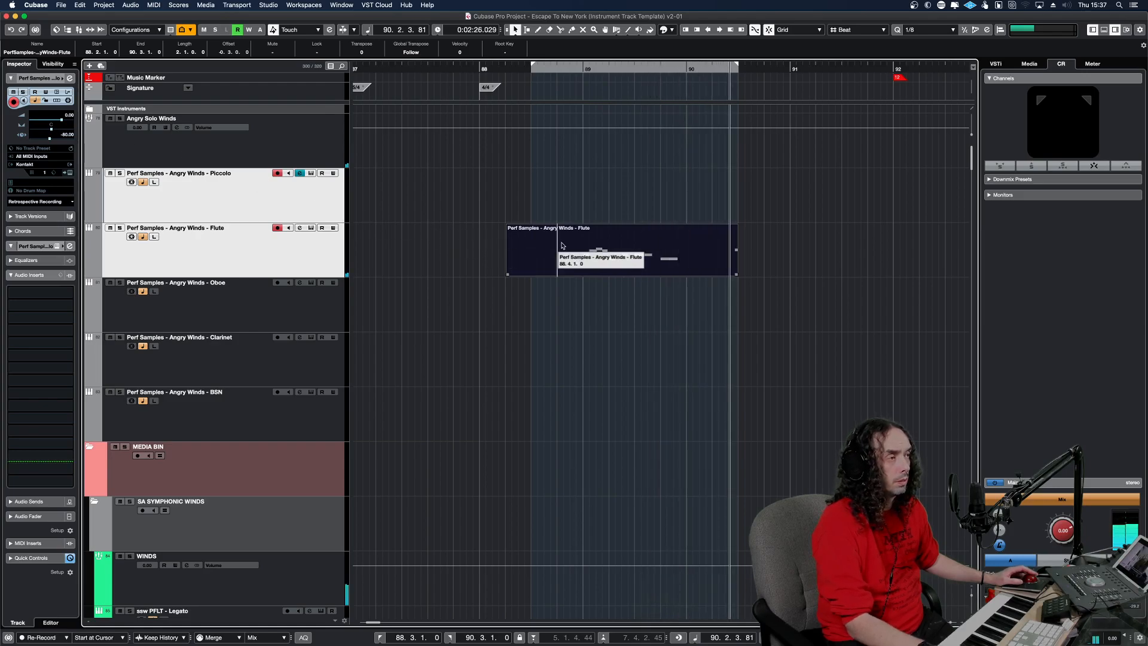
key(space)
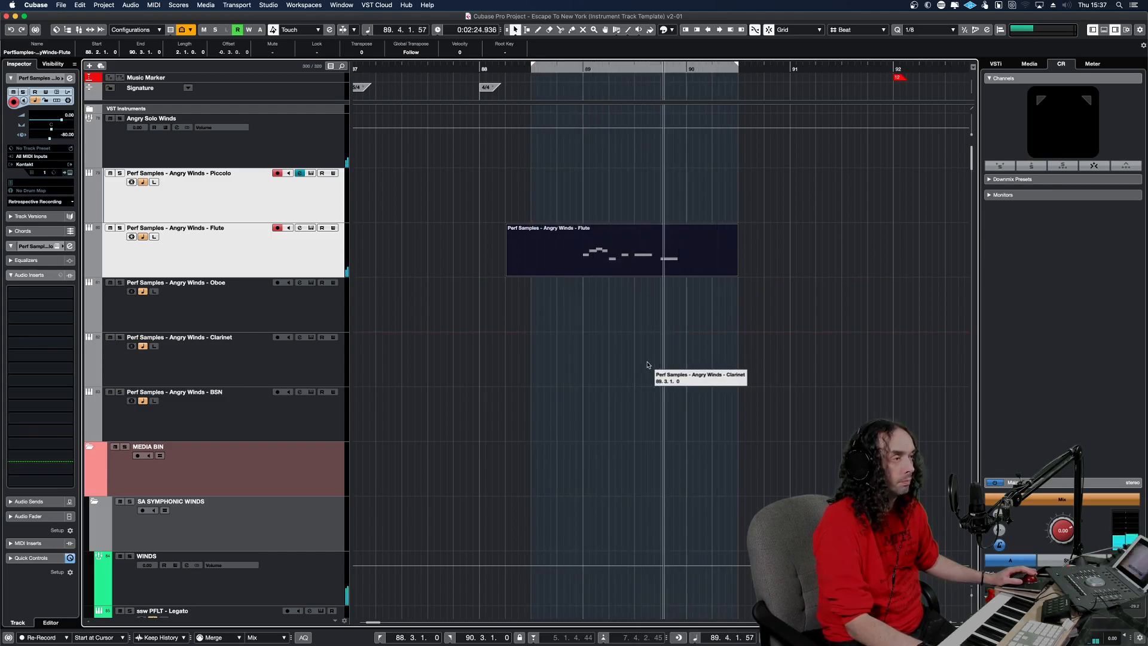
Mute the long A4 and G4 notes in the flute part, and copy the part onto Perf Samples - Angry Winds - Piccolo.
double_click(658, 268)
drag(388, 216, 292, 174)
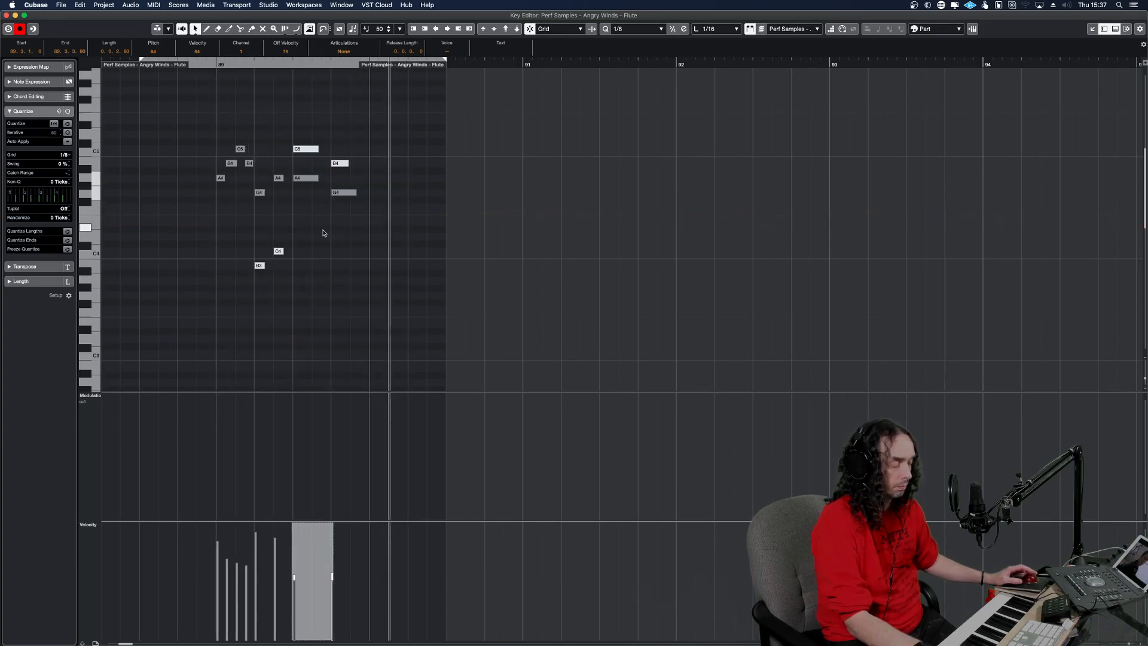
key(space)
key(Return)
drag(590, 250, 589, 203)
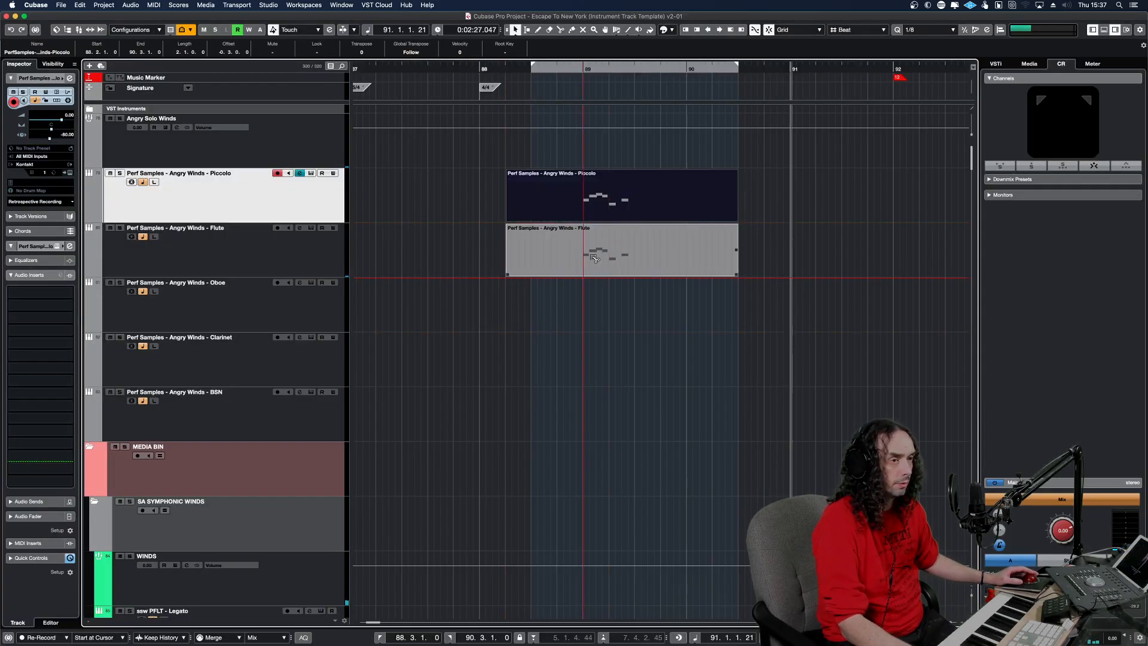
Transpose all notes in the copied Piccolo part up one octave, play them back, and close the Key Editor.
double_click(614, 194)
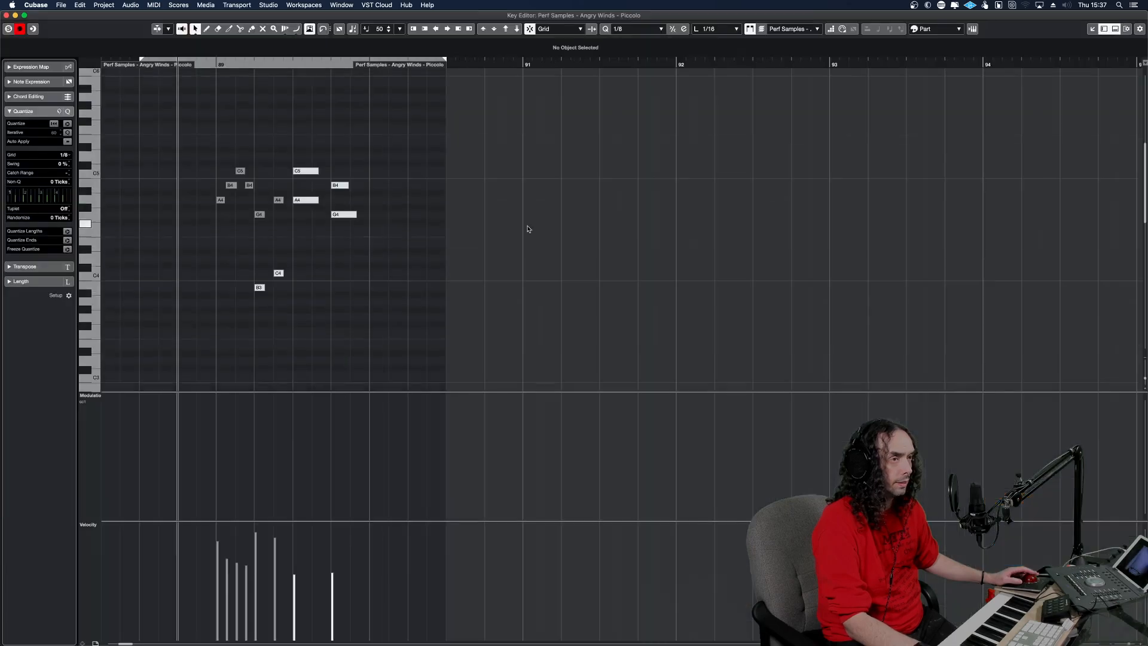
drag(359, 234, 343, 232)
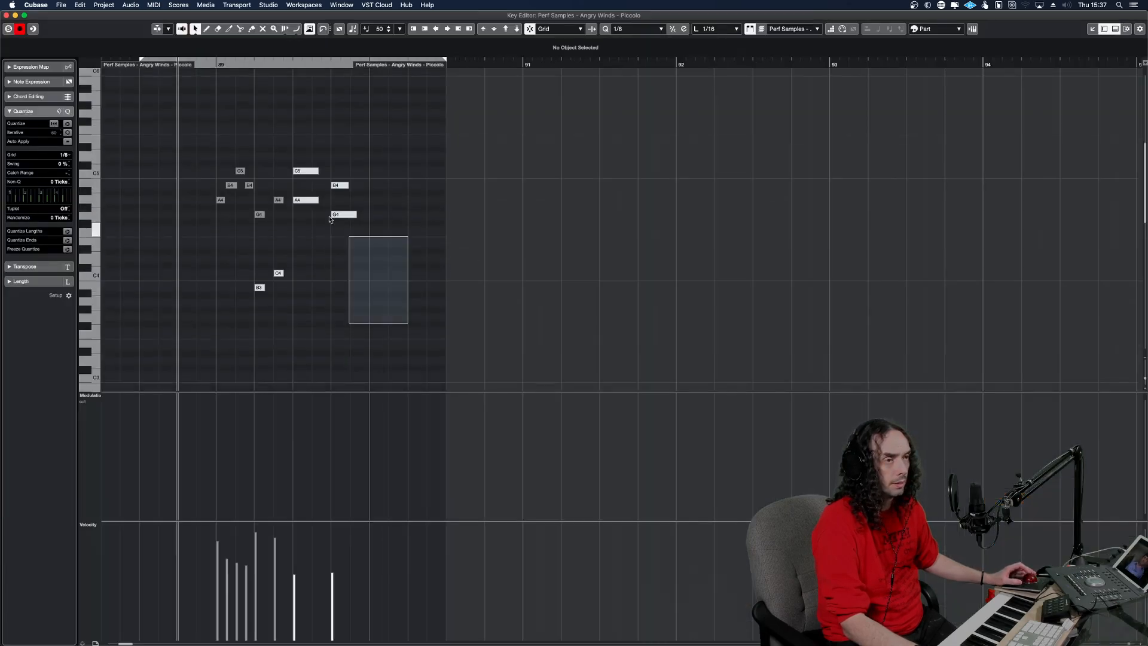
key(super+a)
key(shift+Up)
key(space)
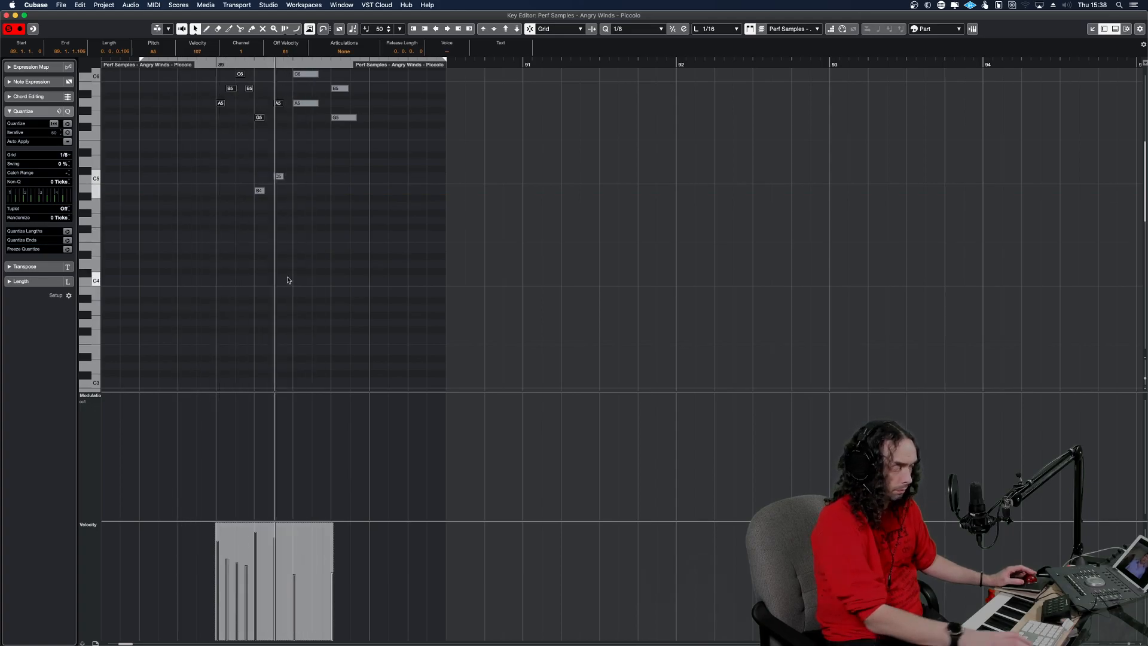
key(Escape)
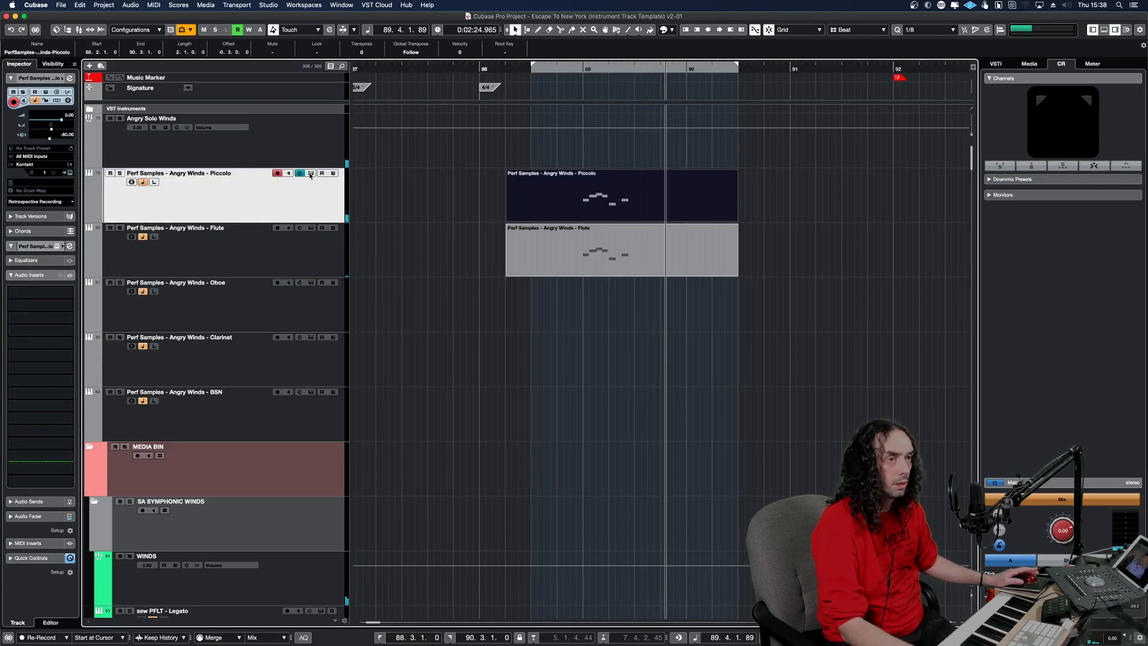
Check the Piccolo track's Kontakt instrument, close it, and solo the Piccolo track to audition its phrase.
click(311, 173)
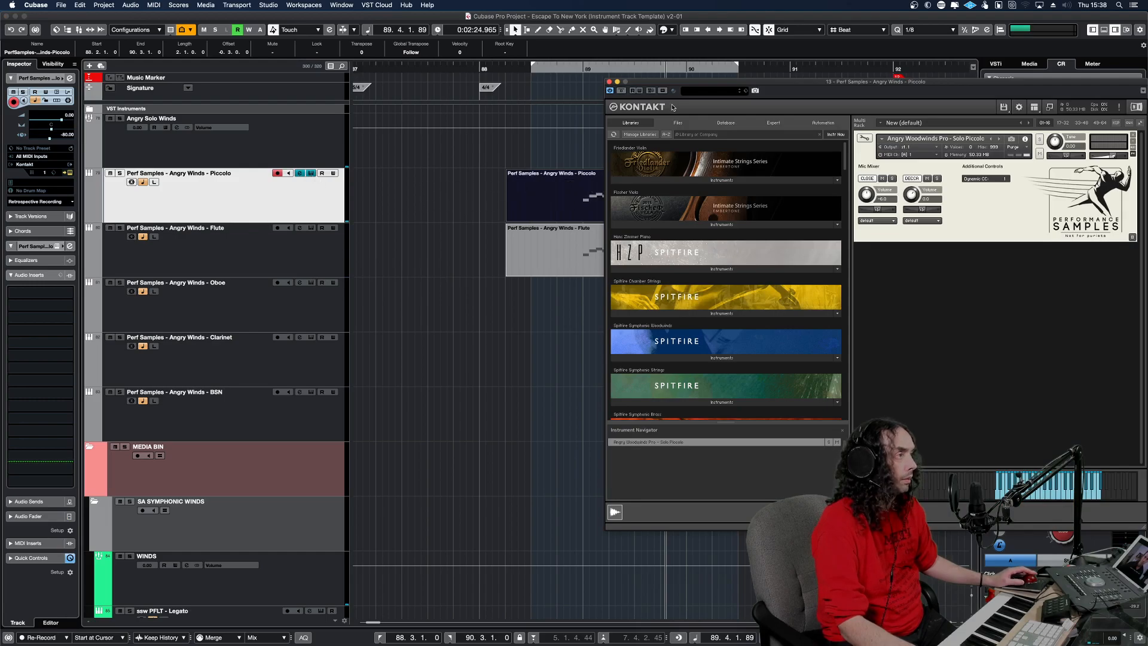
click(609, 81)
click(559, 190)
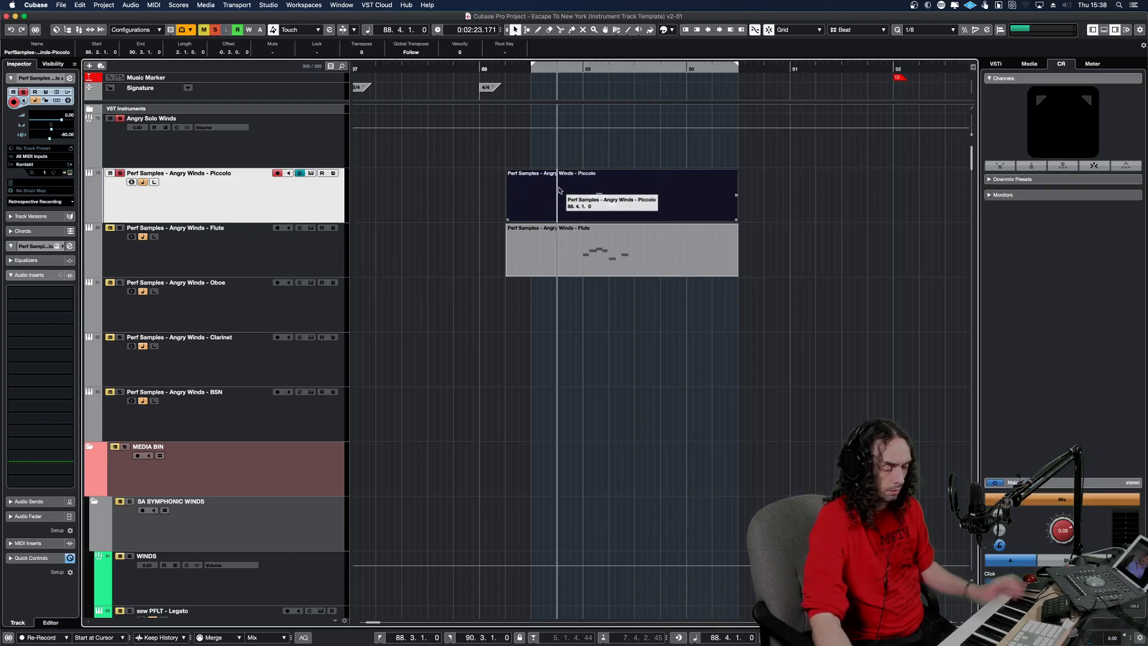
key(space)
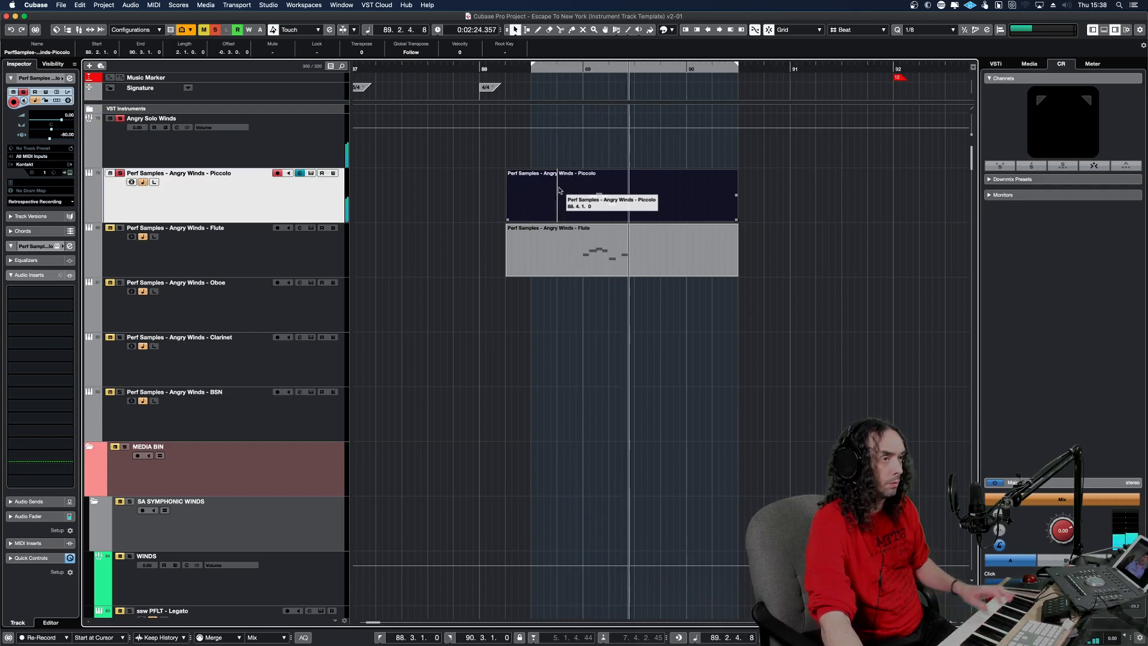
key(space)
key(space)
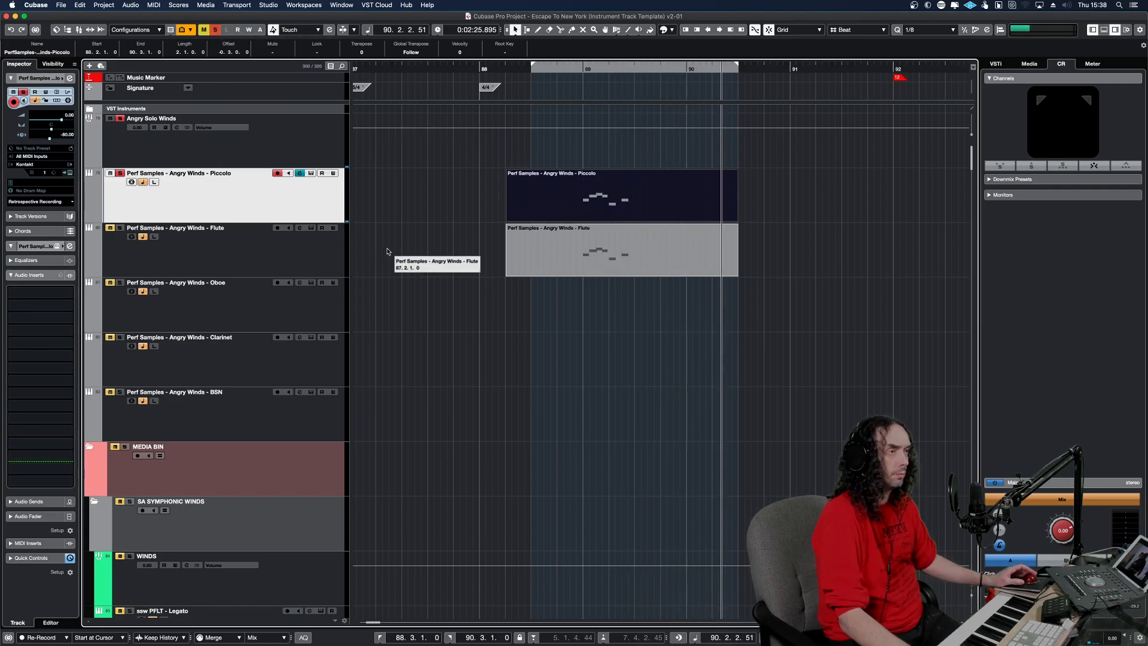
key(space)
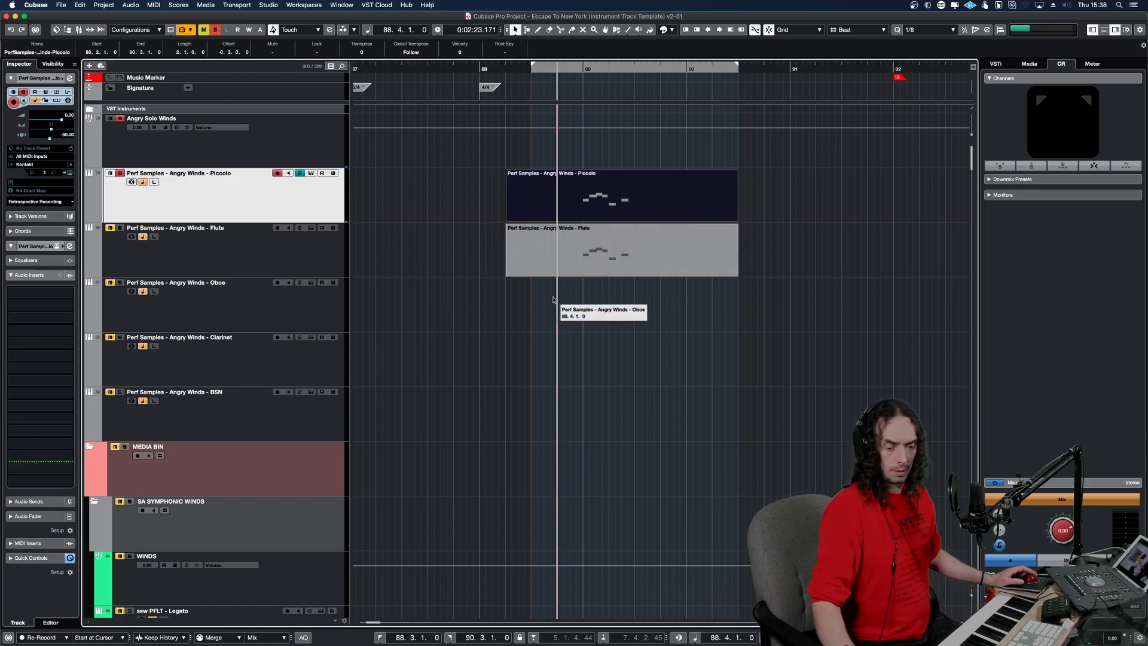
Unsolo the Piccolo track and play the phrase with the full arrangement from just after the start of the locator range.
key(space)
key(KP_1)
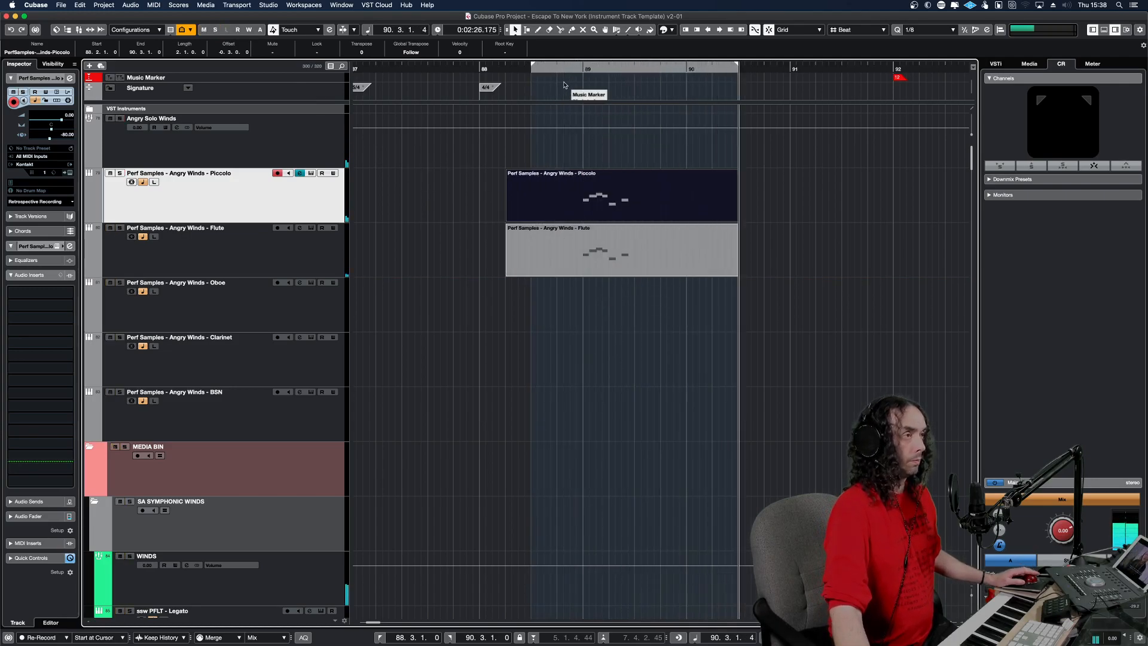
click(536, 67)
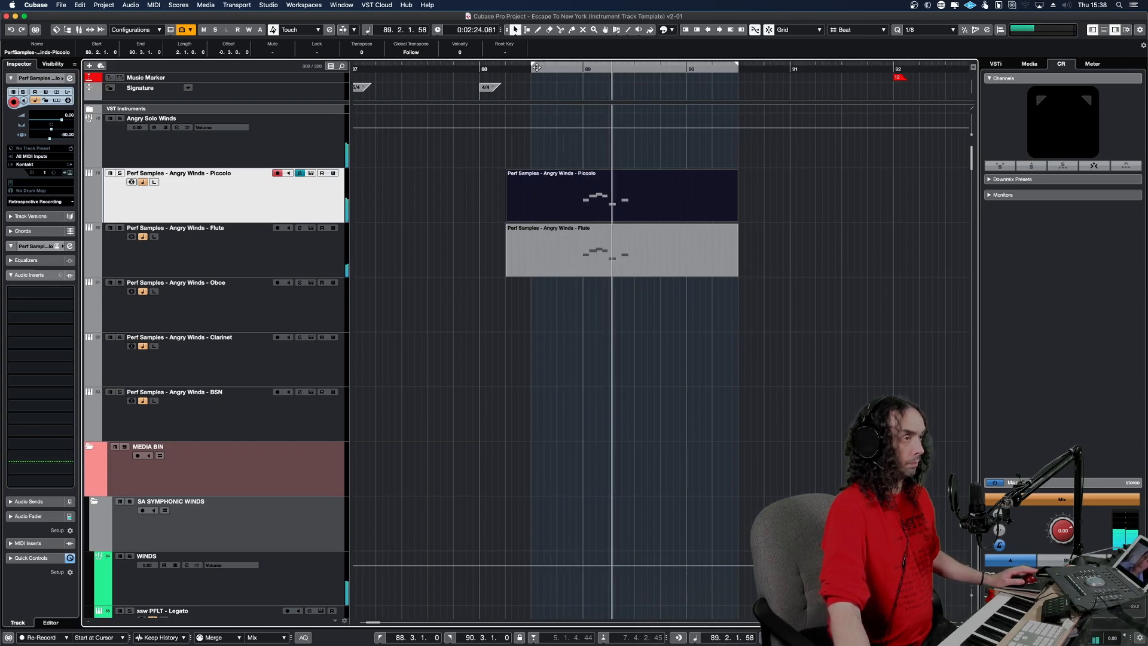
click(549, 69)
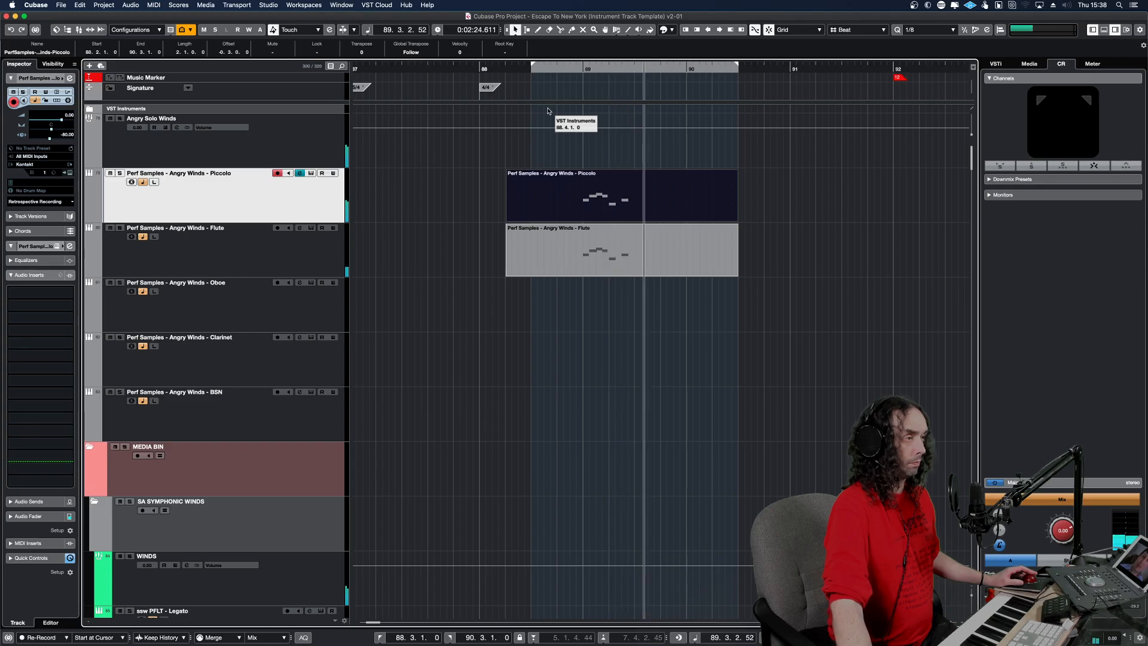
Insert the retrospectively recorded modulation on the Piccolo track and glue it to the existing Piccolo part.
key(shift+KP_Multiply)
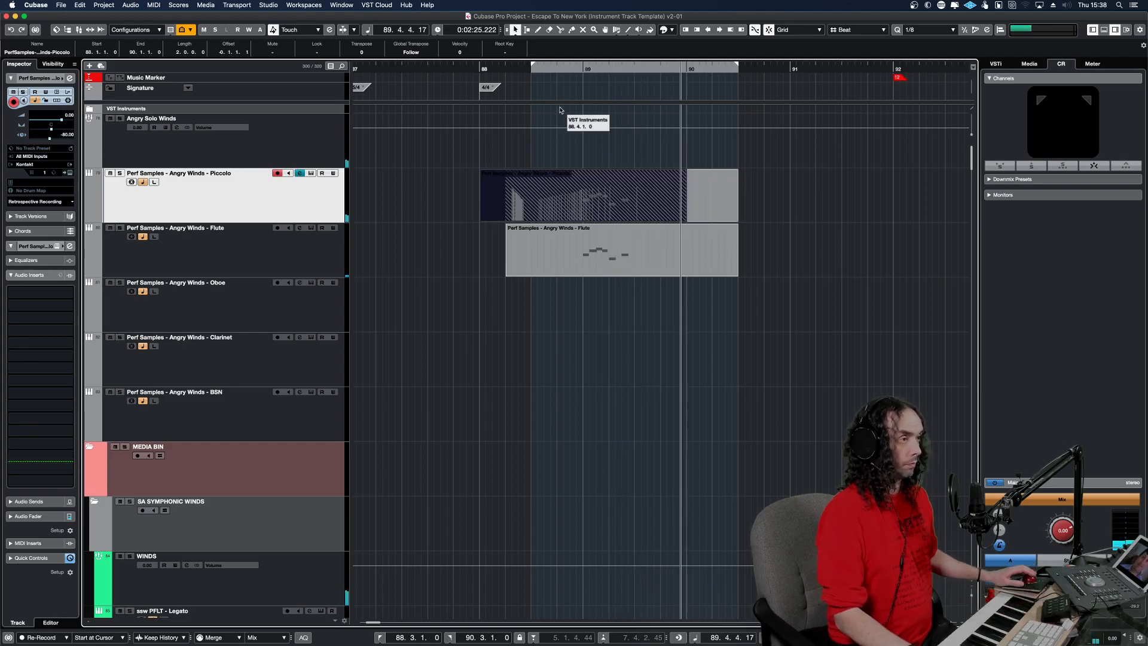
key(4)
click(599, 192)
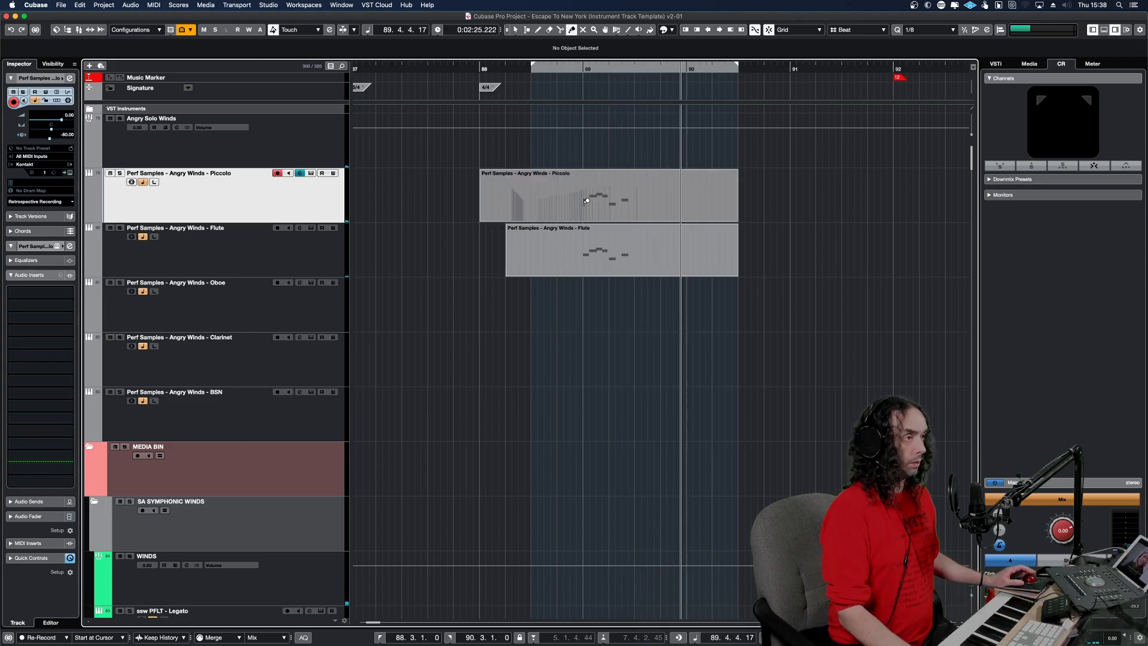
Delete the muted low B4 and C5 notes from the Piccolo part and close the Key Editor.
double_click(577, 205)
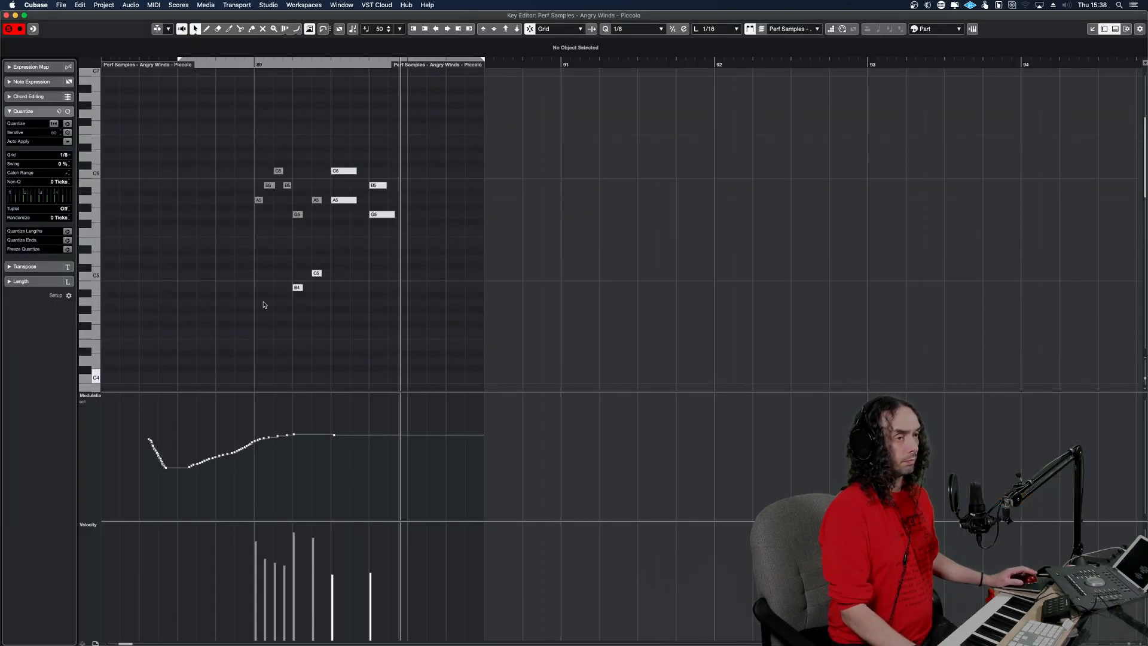
click(299, 267)
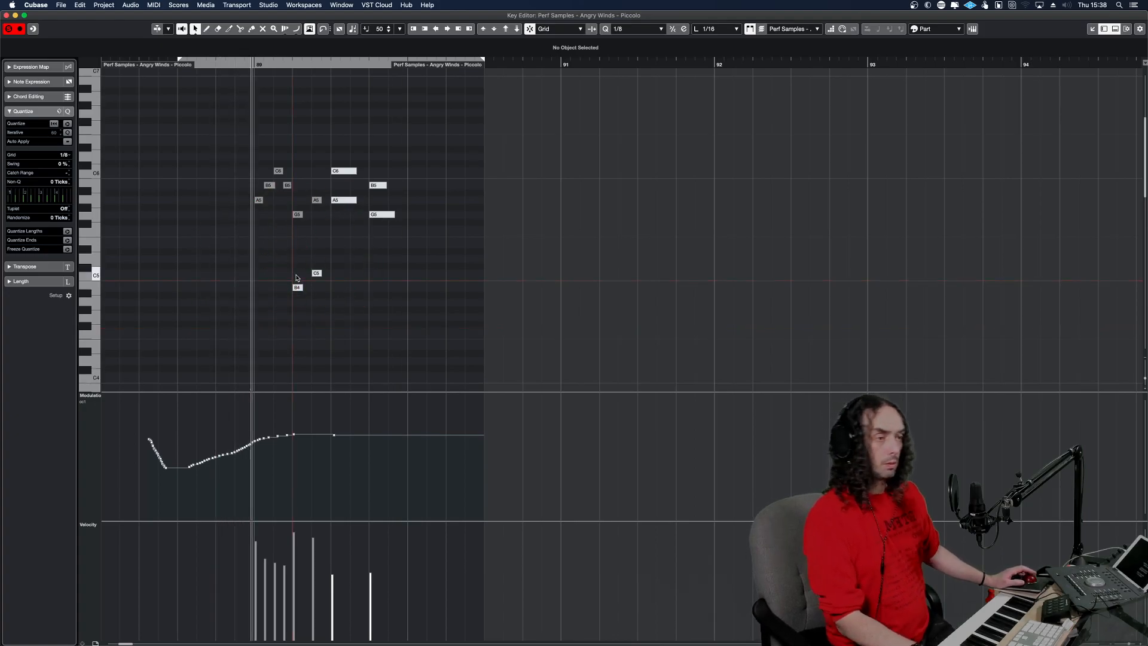
drag(330, 316, 265, 262)
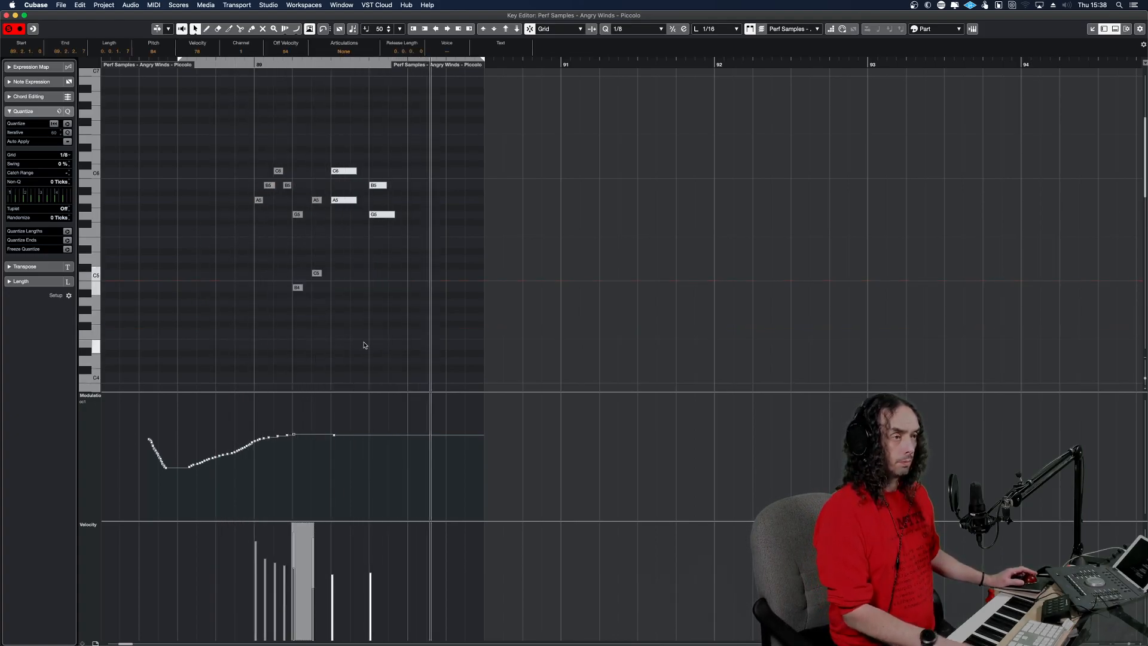
key(Delete)
drag(391, 190, 345, 170)
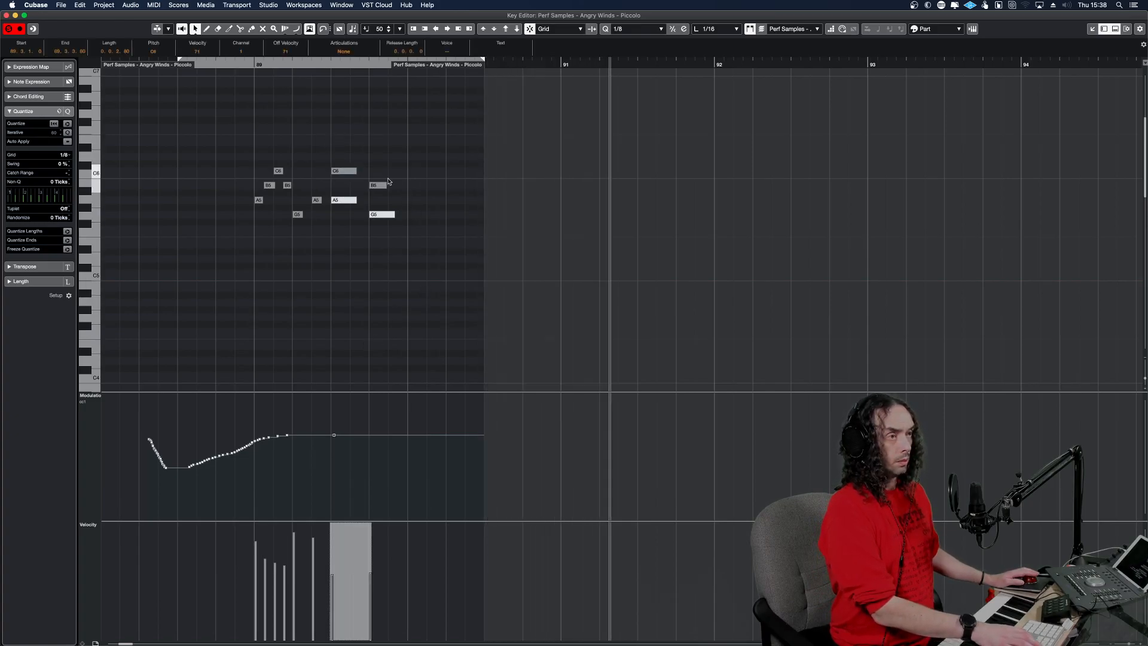
click(397, 259)
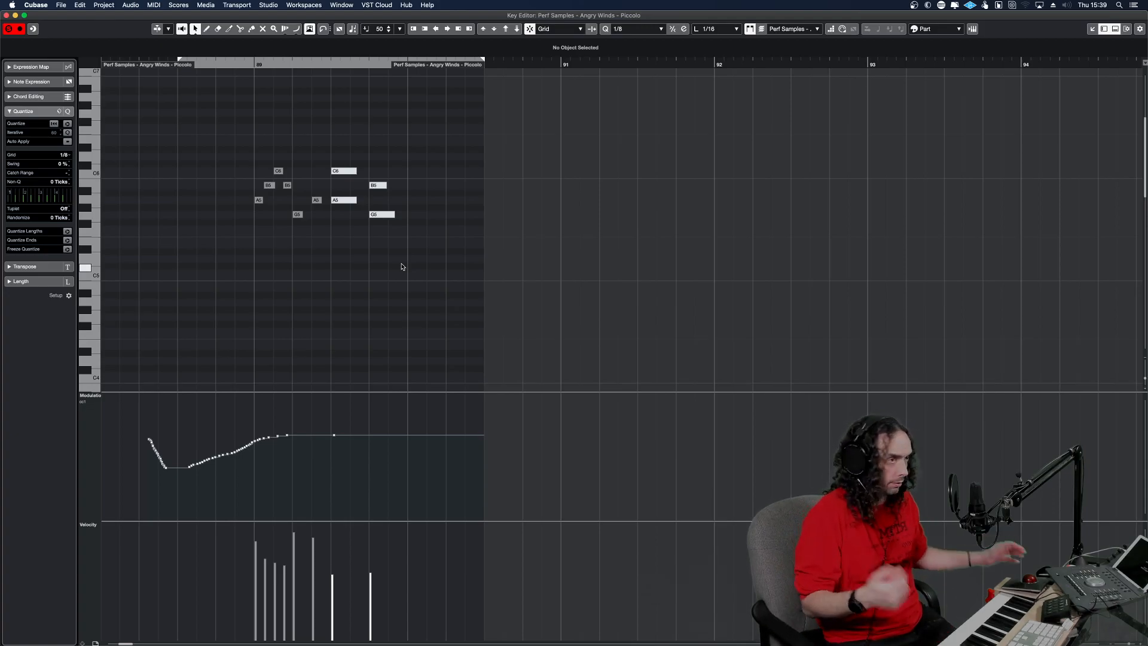
key(Return)
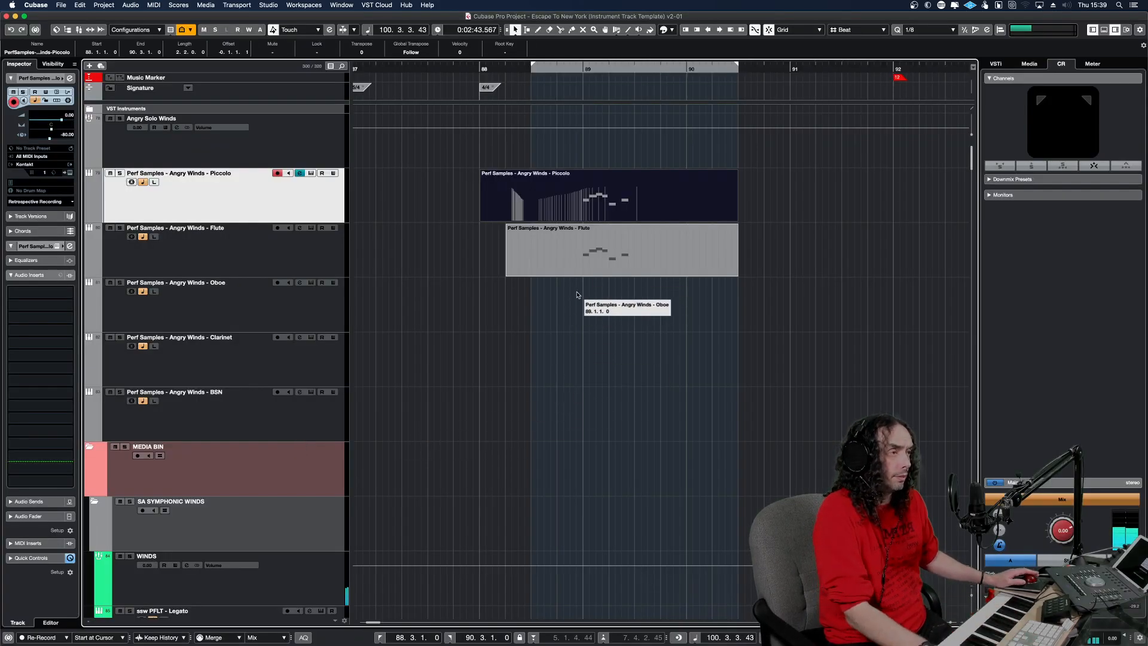
Play the Piccolo phrase with the full arrangement and lower the Piccolo track's volume to -5.00.
click(559, 302)
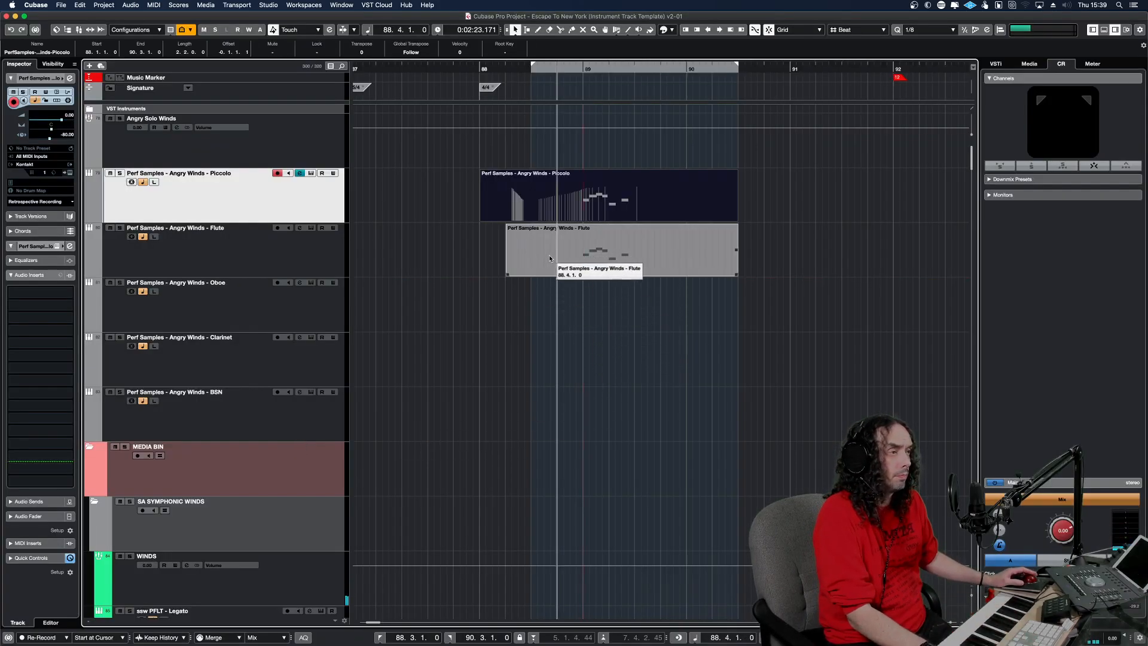
key(space)
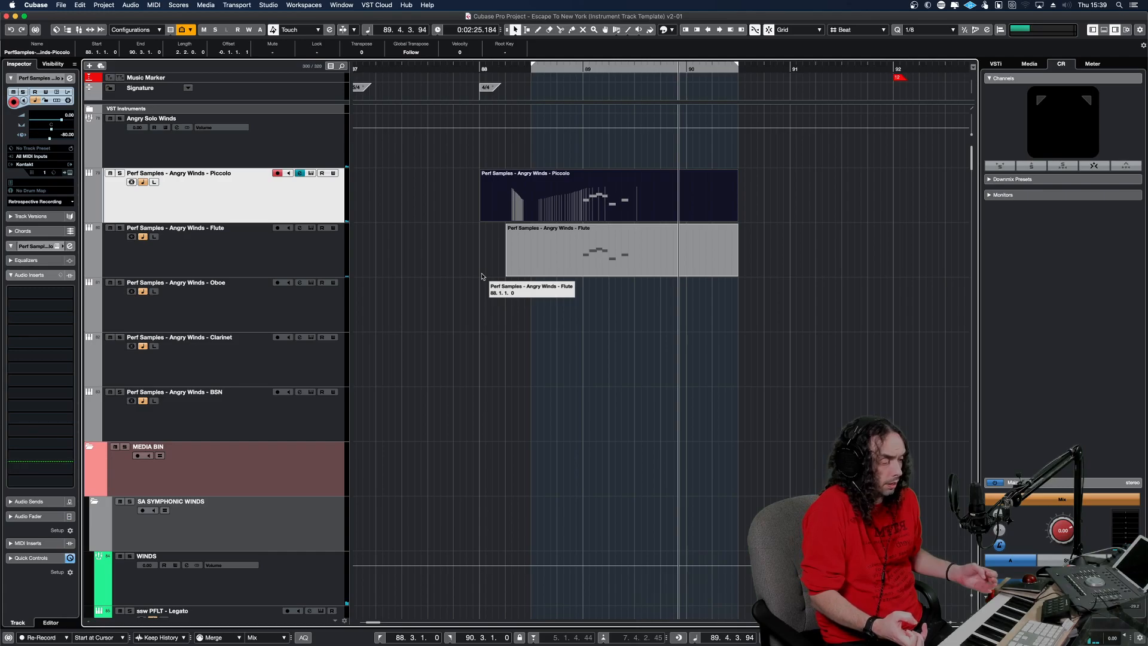
click(387, 287)
key(space)
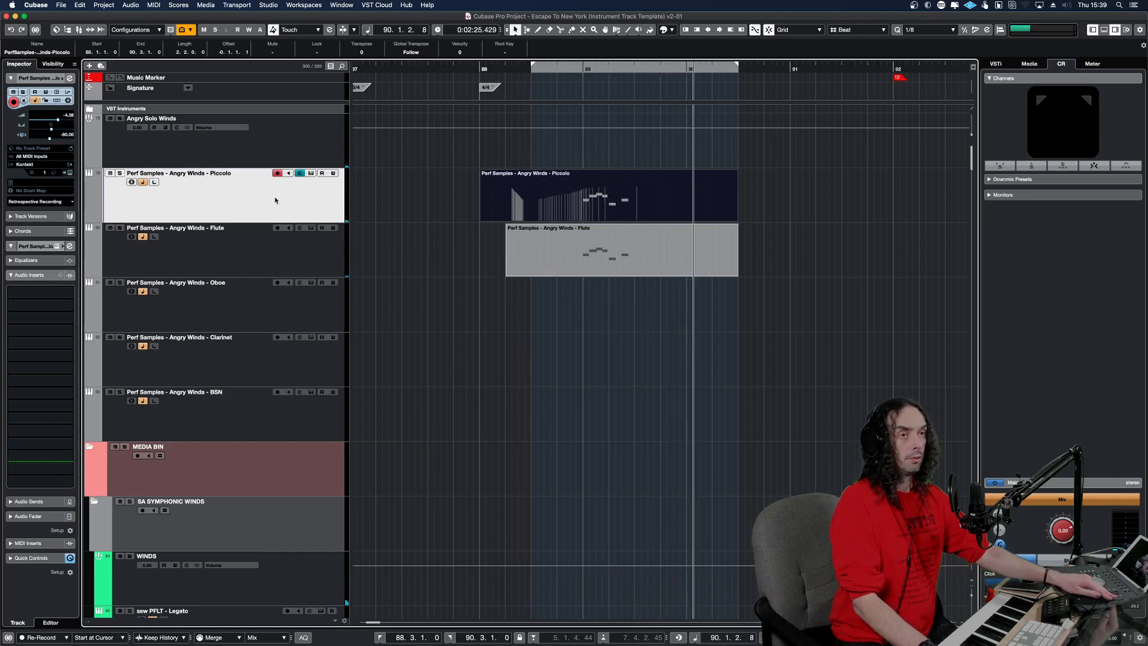
key(space)
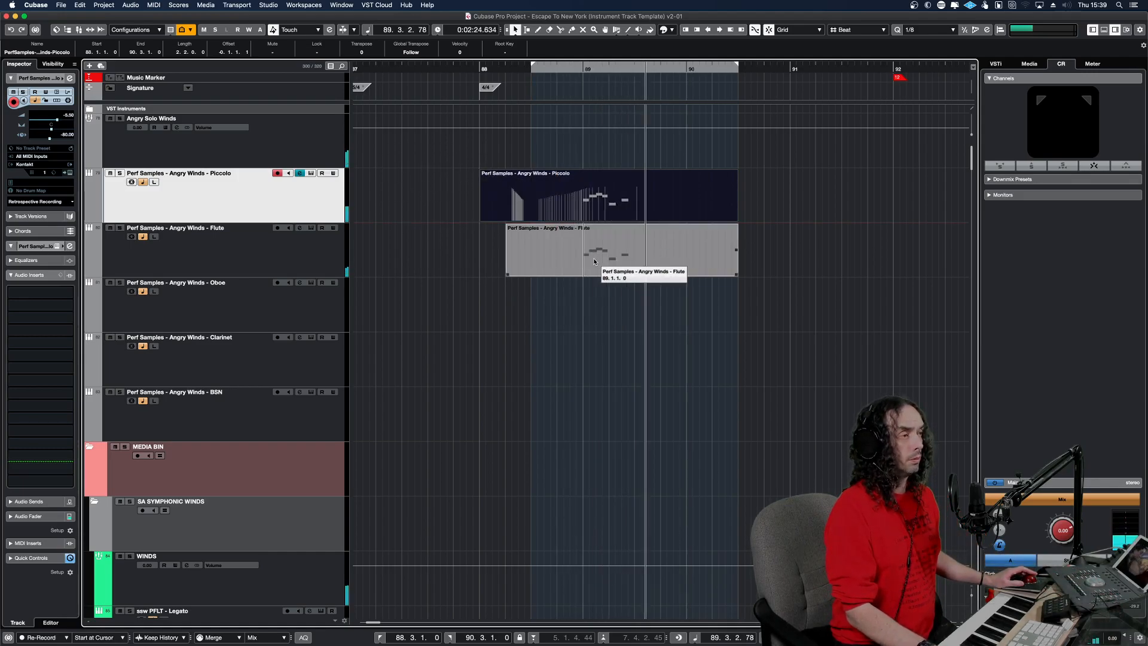
Solo the Flute track, turn on cycle playback to loop its phrase, and unsolo it.
click(547, 254)
key(space)
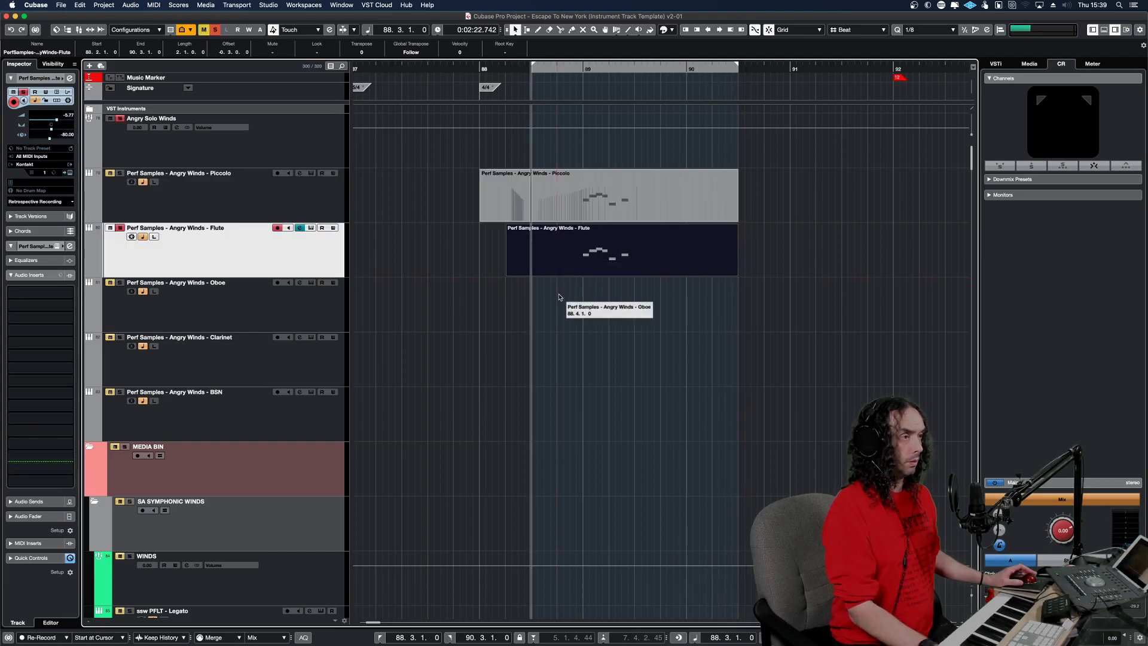
key(space)
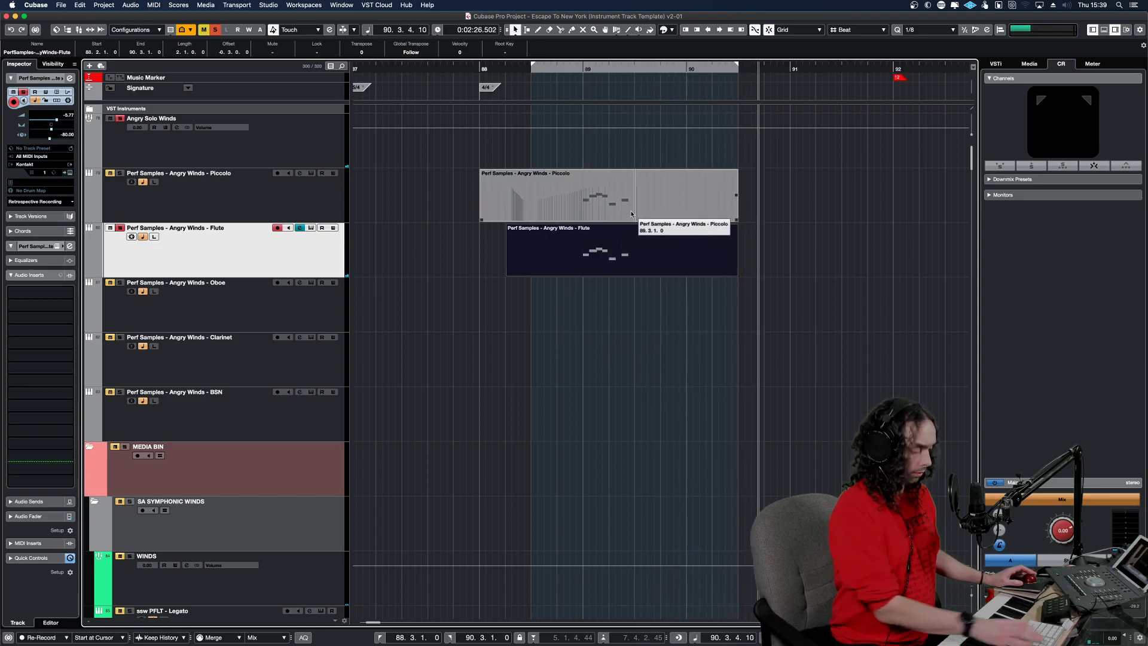
key(KP_Divide)
key(KP_1)
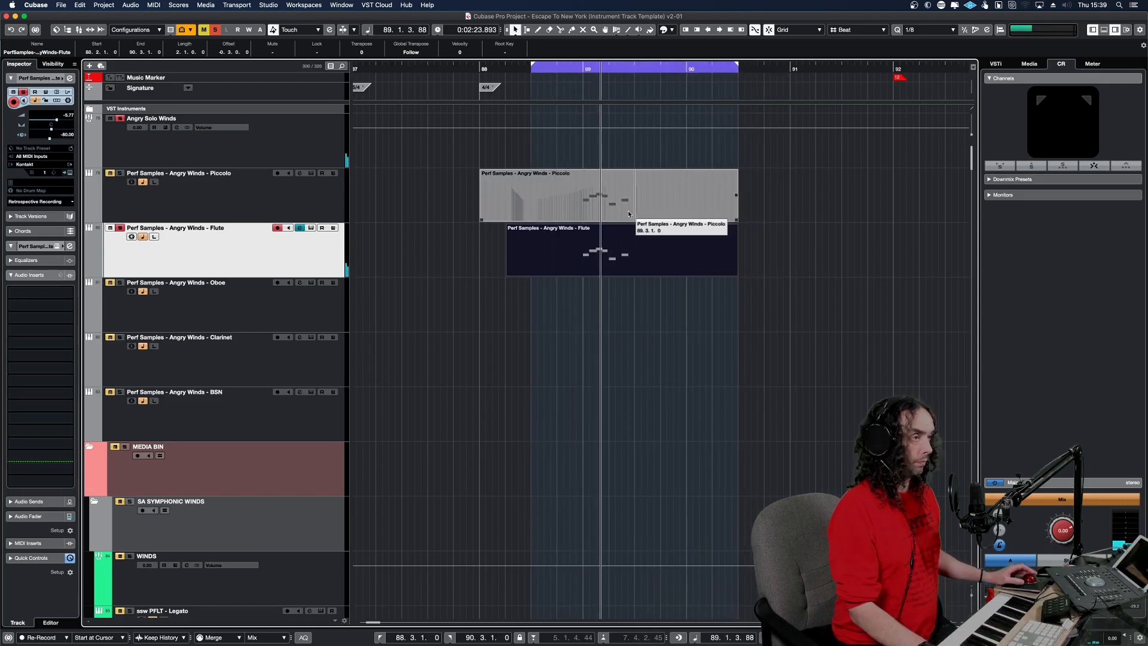
key(s)
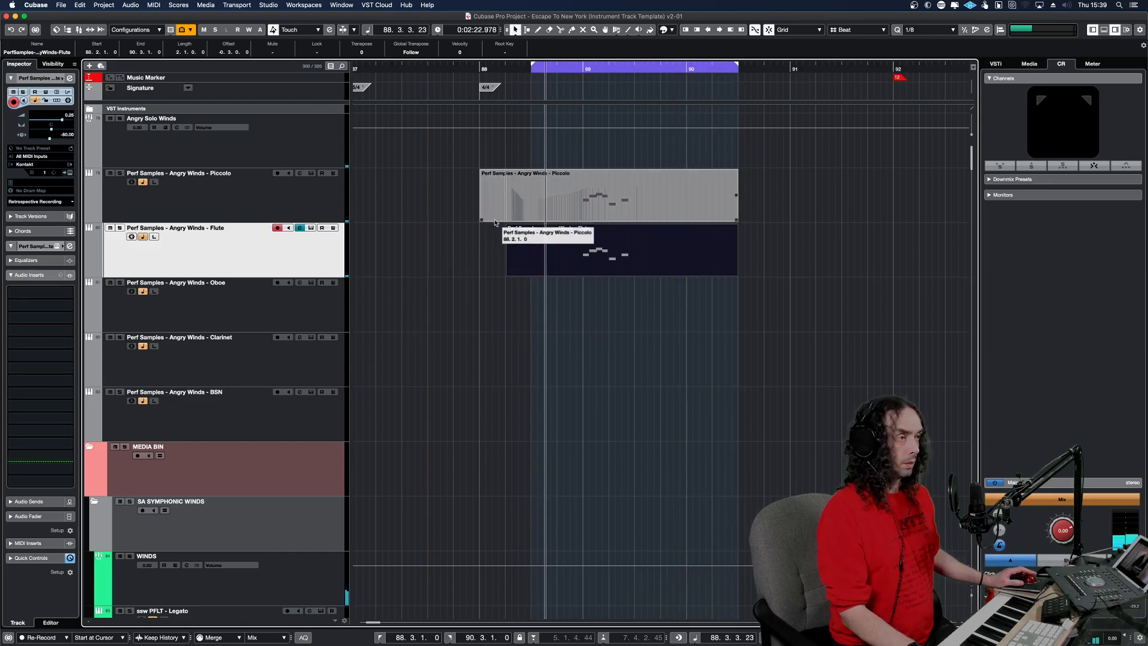
Copy all CC 1 modulation points from the Piccolo part and paste them into the Flute part.
click(498, 219)
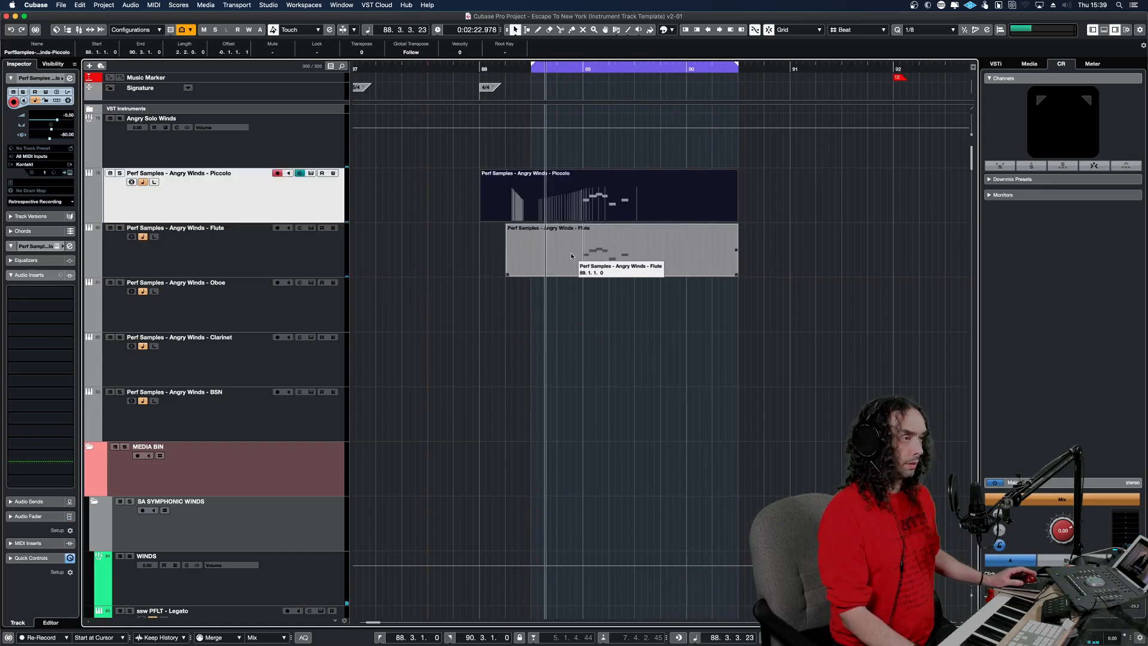
double_click(578, 210)
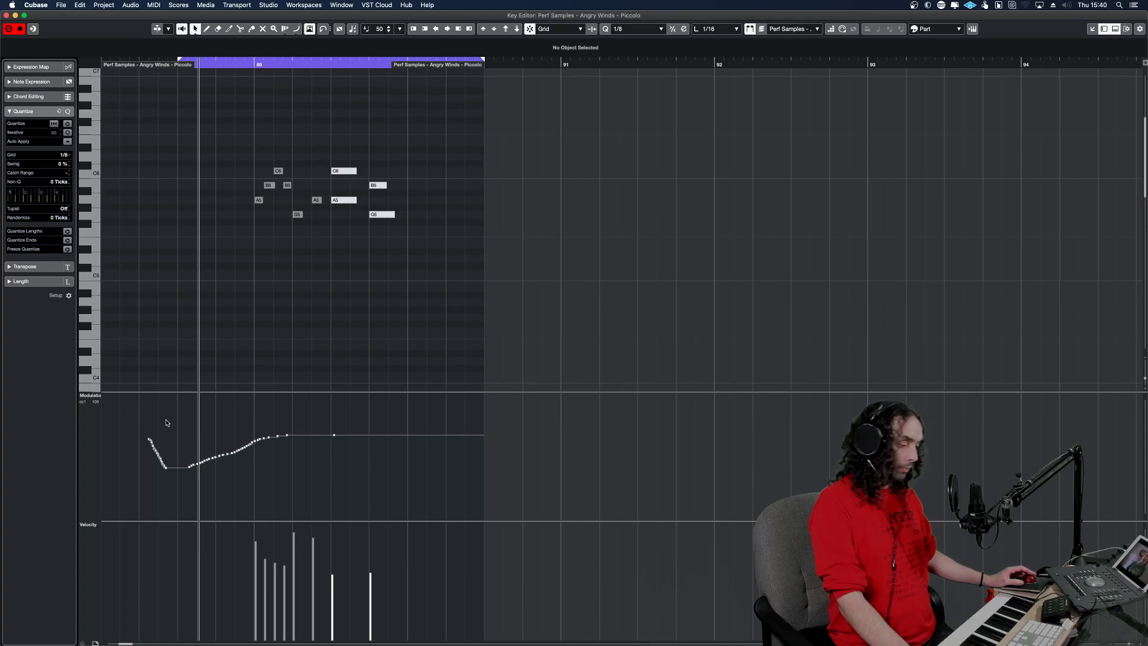
drag(134, 408, 405, 487)
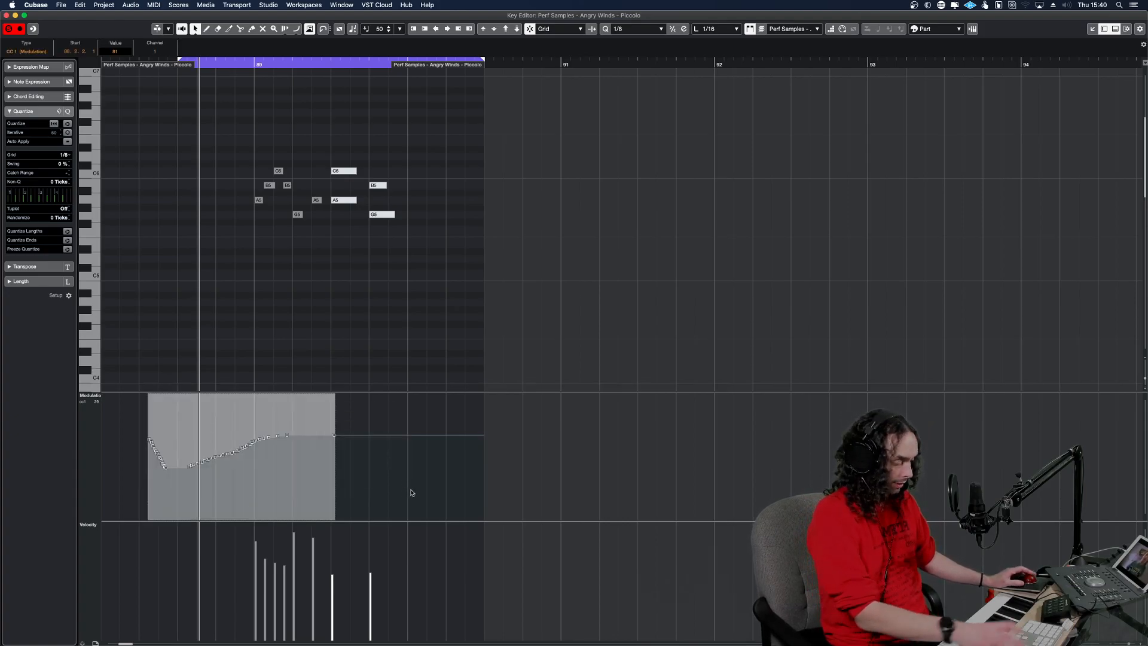
key(Escape)
click(579, 250)
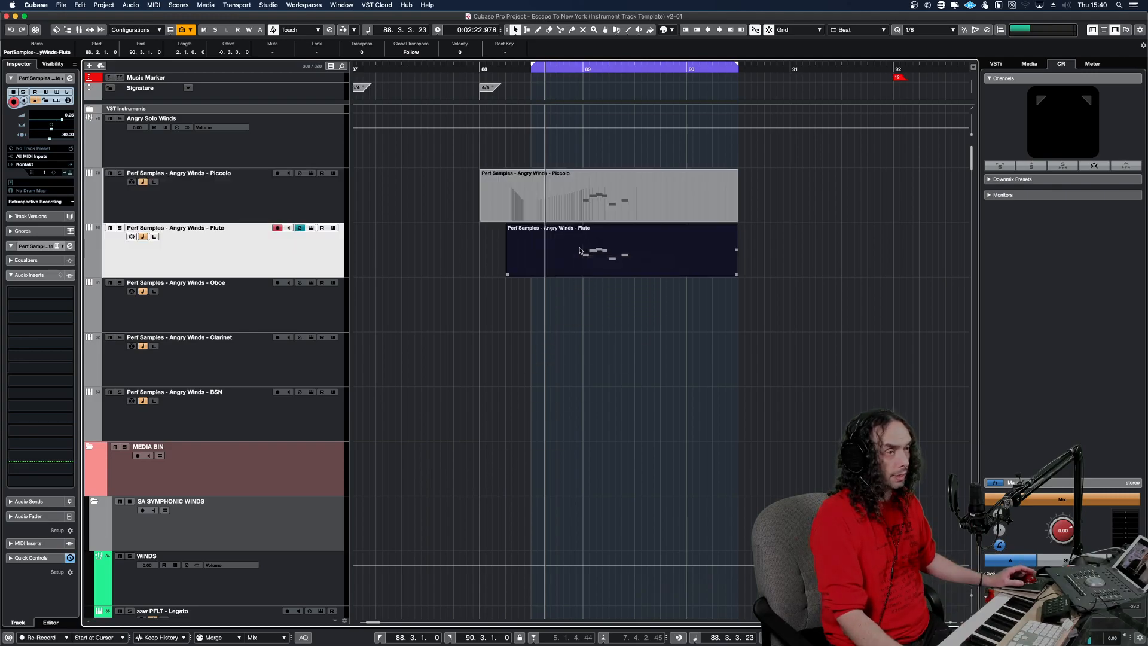
double_click(578, 250)
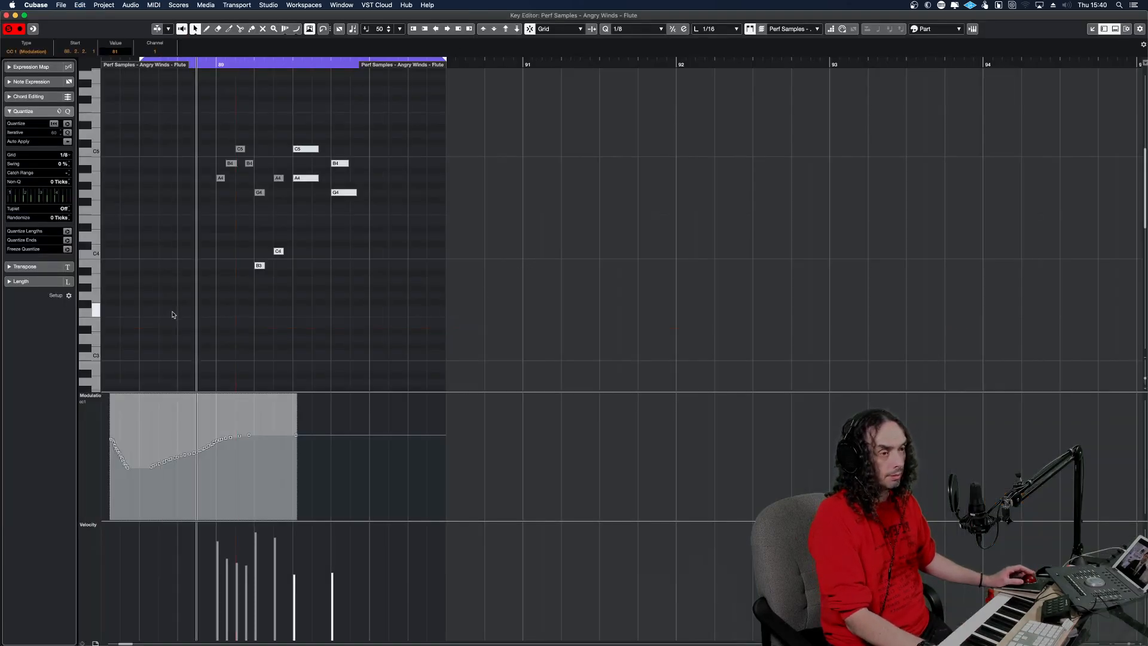
Play the Flute part with its pasted modulation curve and close the Key Editor.
key(space)
key(space)
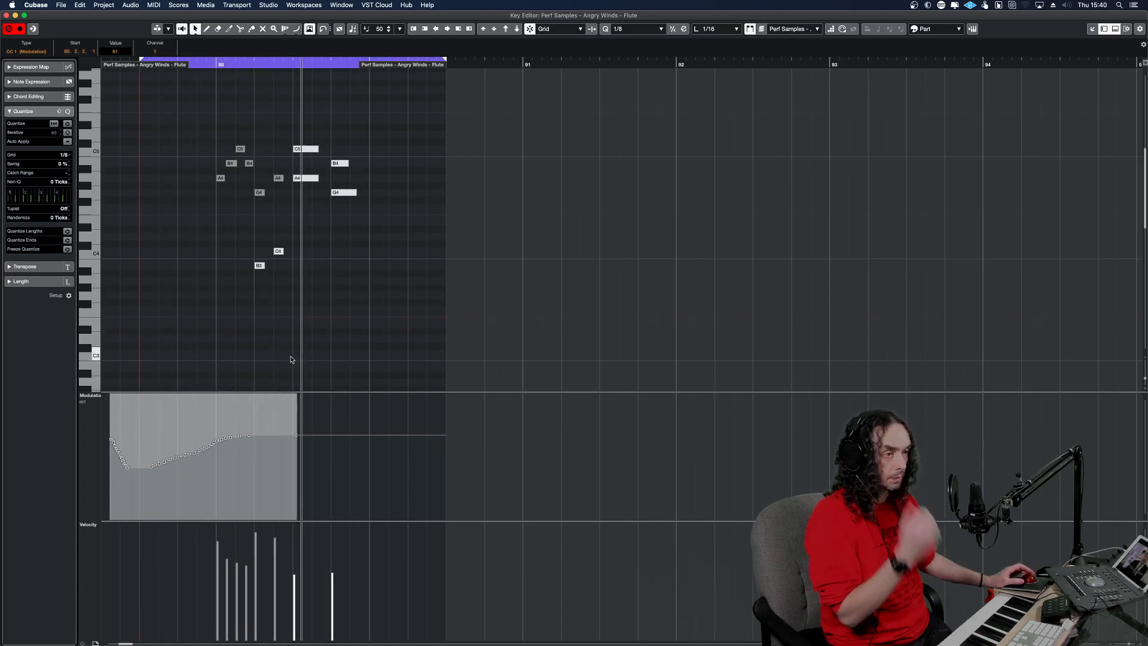
key(Return)
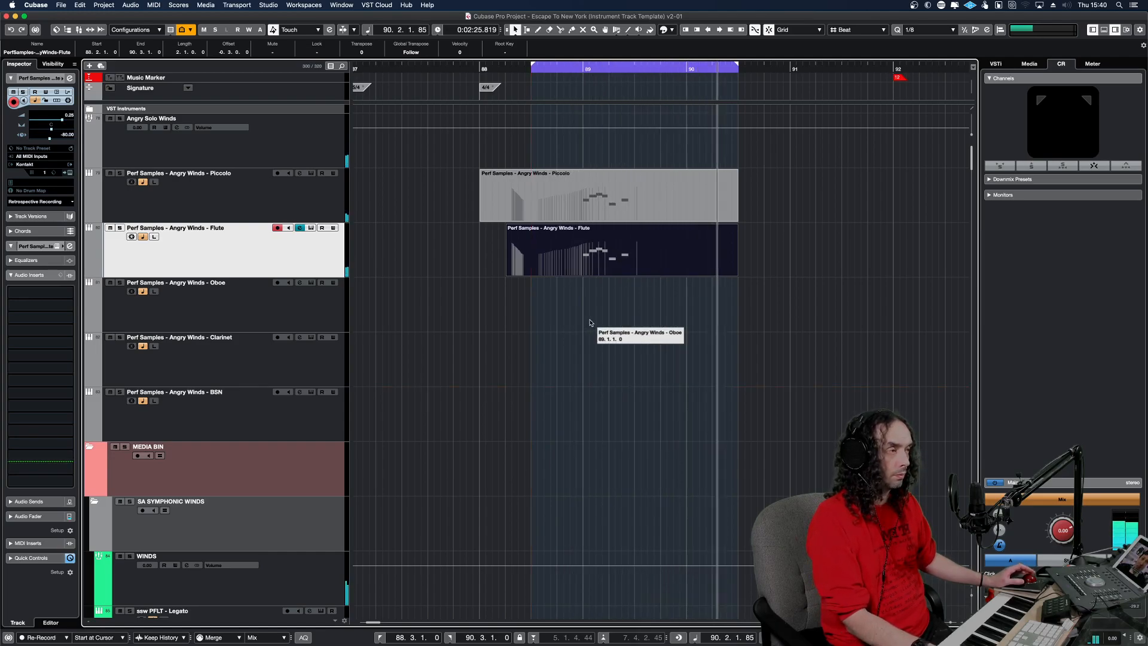
Find the albOne WW HI + LO - Arr Shorts 1 track, solo it, and play its part around bar 89.
click(313, 409)
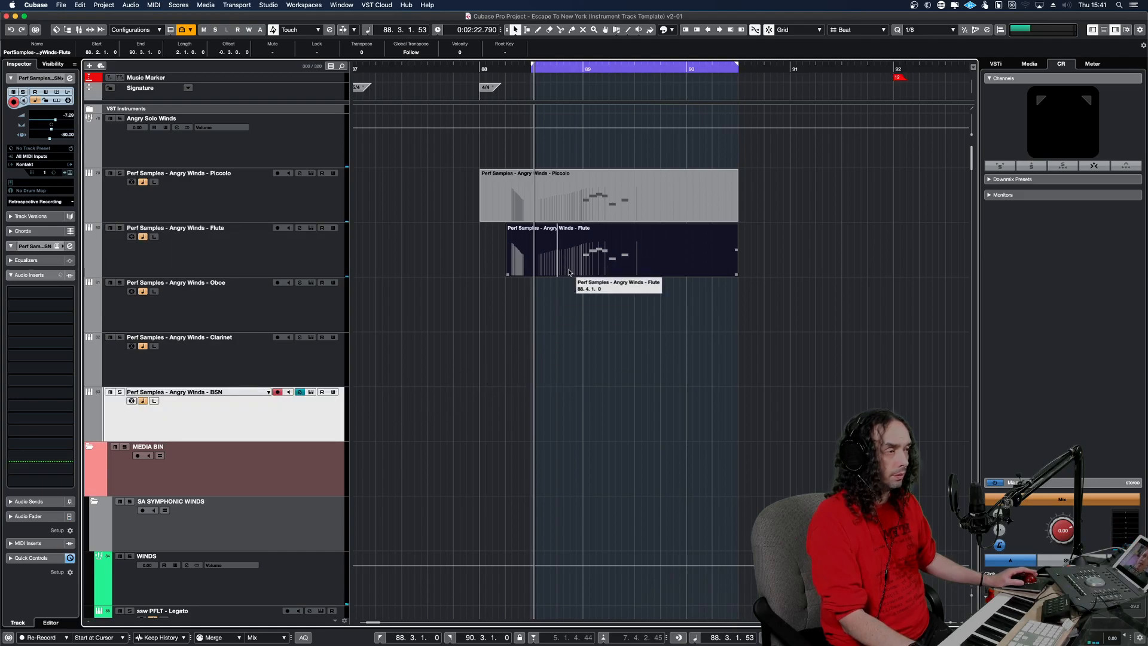
scroll(611, 376, down, 15)
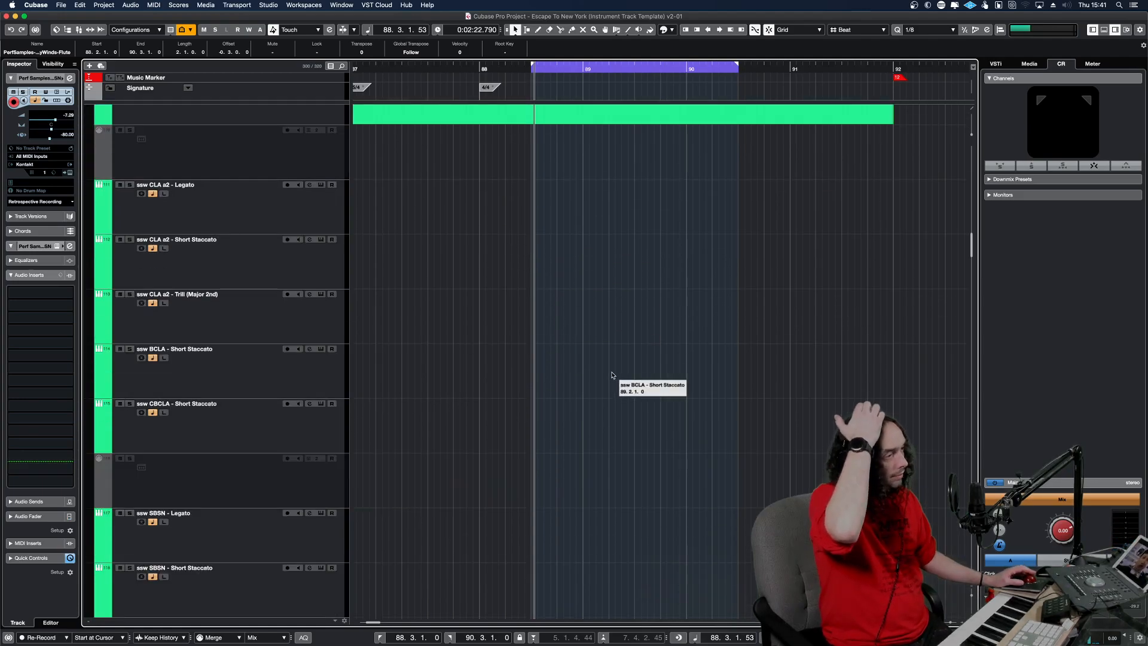
scroll(611, 375, down, 5)
scroll(612, 373, down, 5)
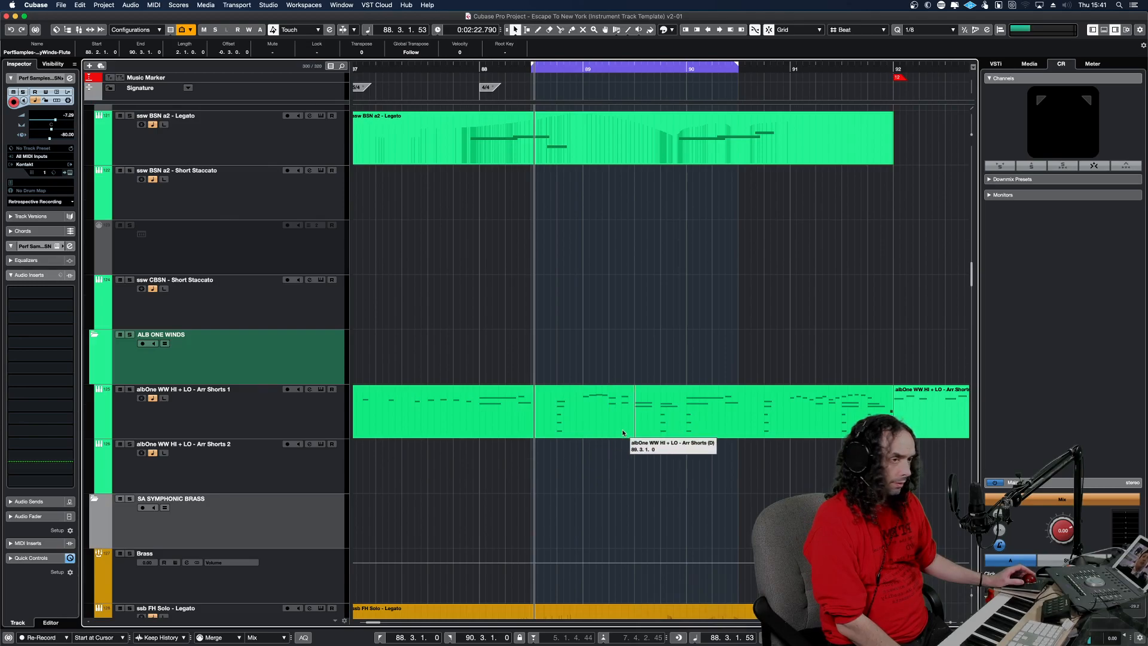
click(637, 419)
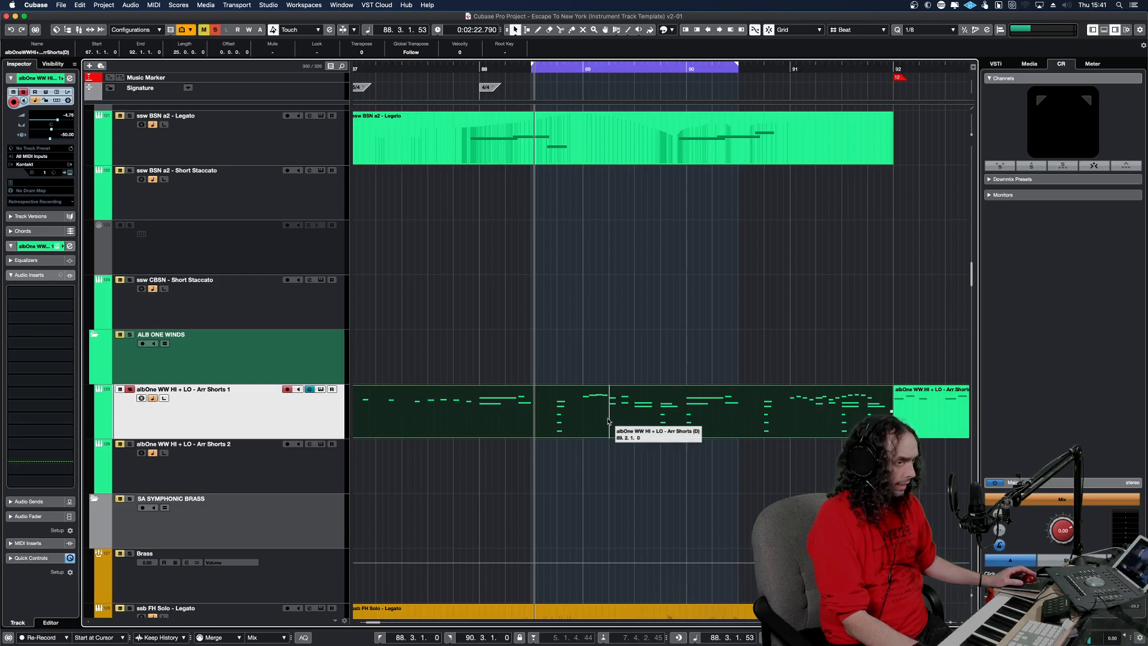
key(space)
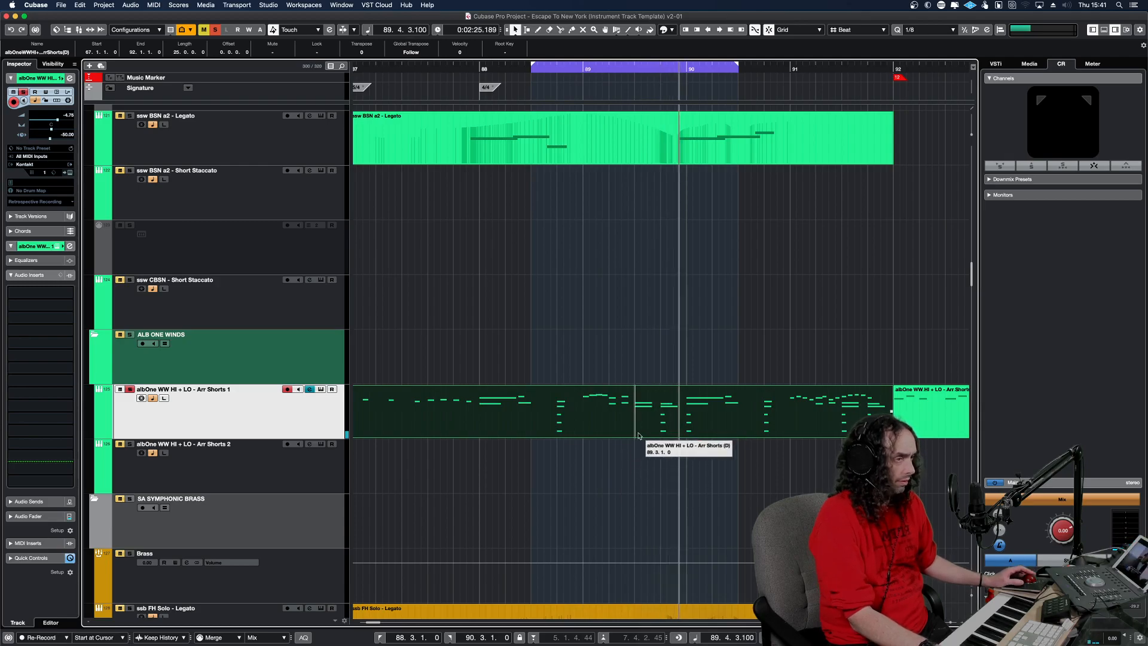
key(space)
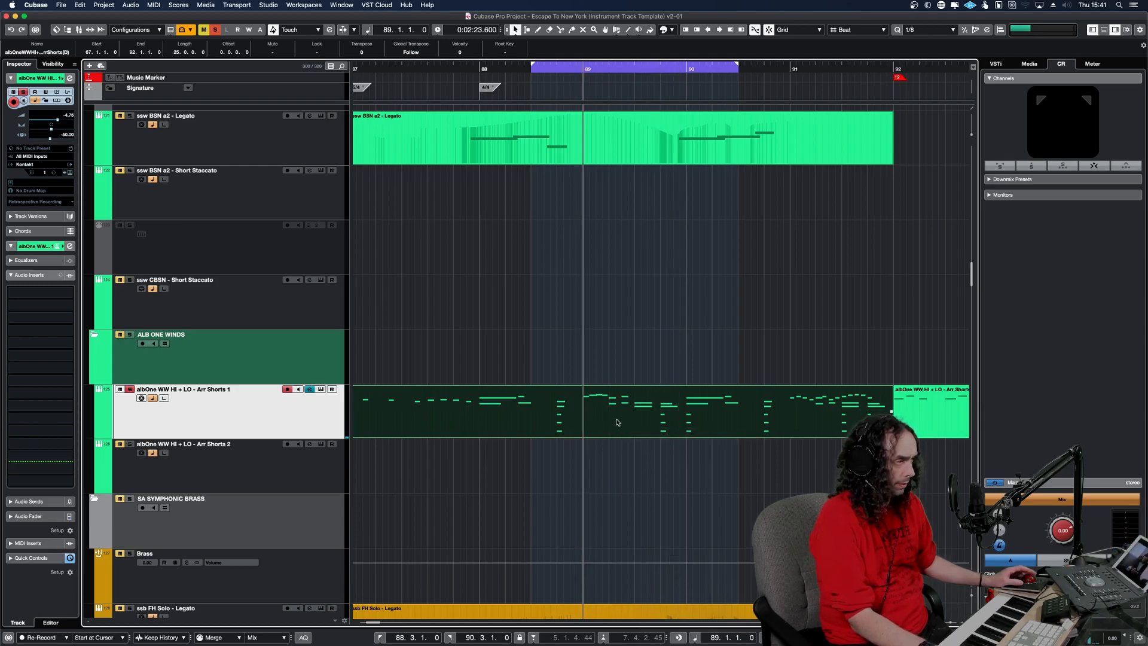
Open the Arr Shorts 1 part in the Key Editor and play its phrase across bars 88 to 91.
double_click(617, 422)
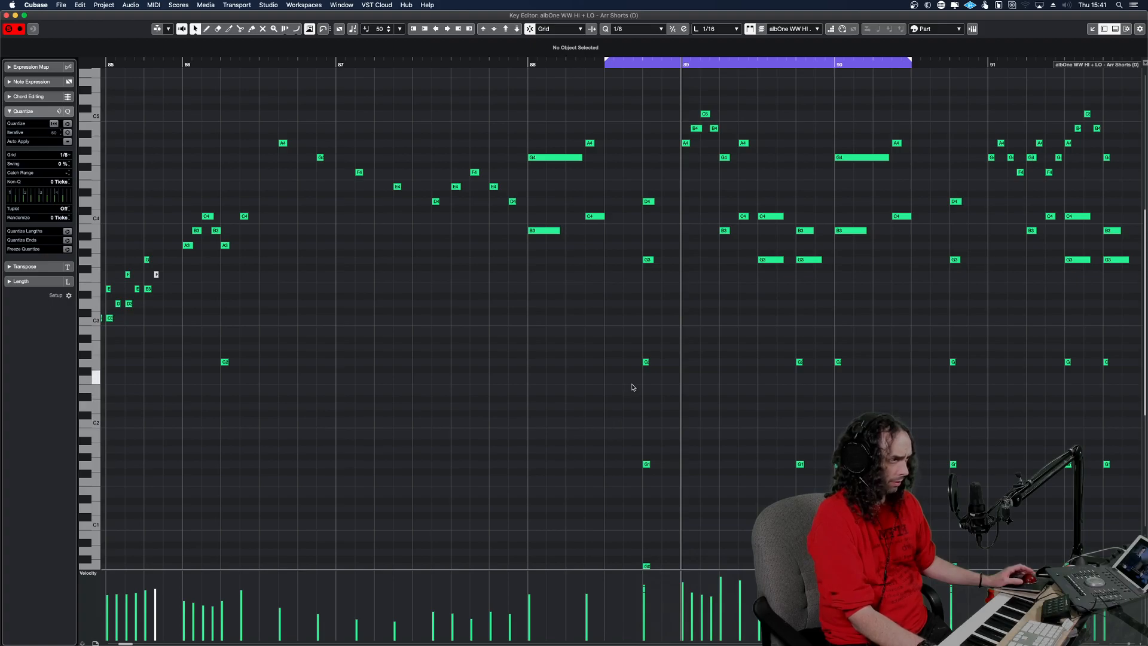
click(533, 346)
key(space)
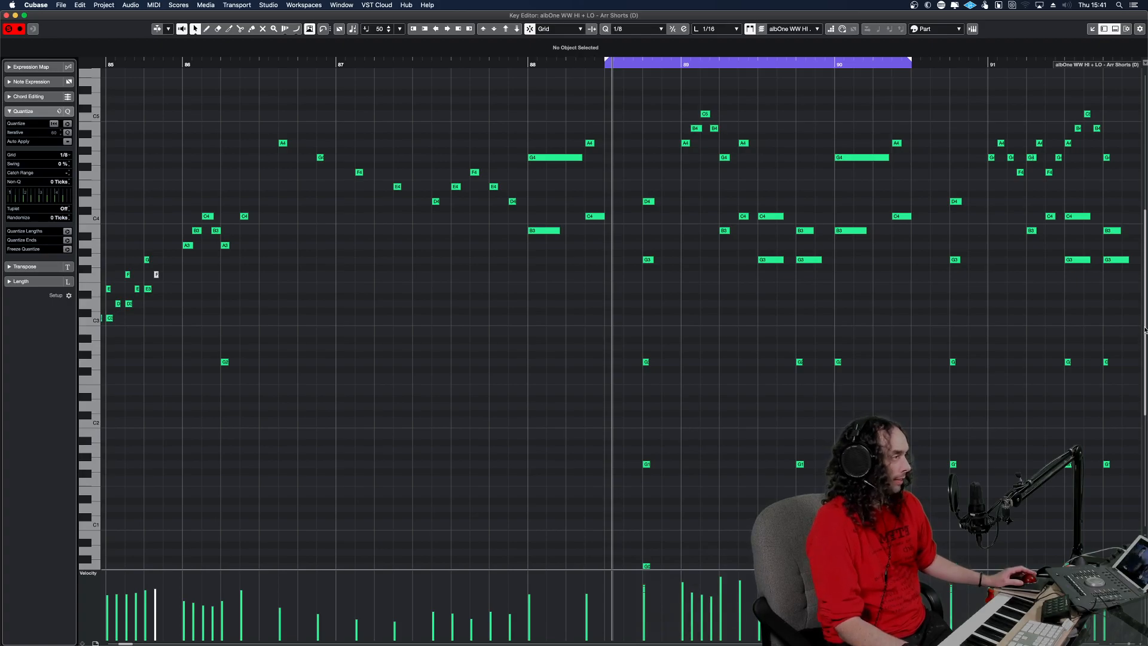
drag(1144, 329, 1141, 350)
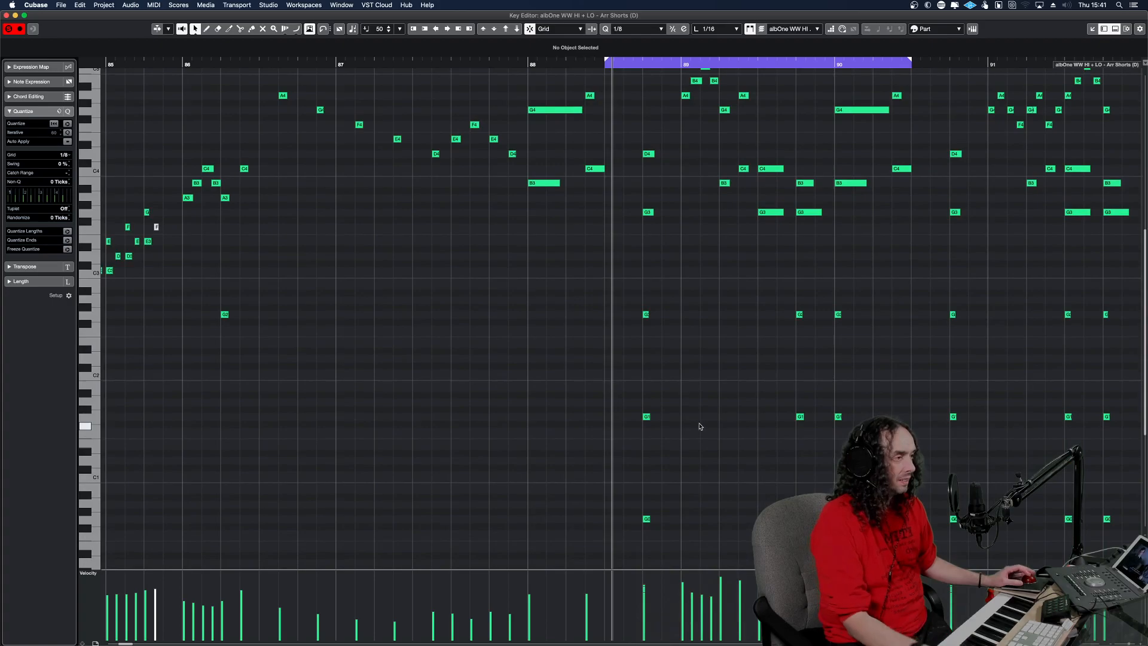
key(KP_0)
key(space)
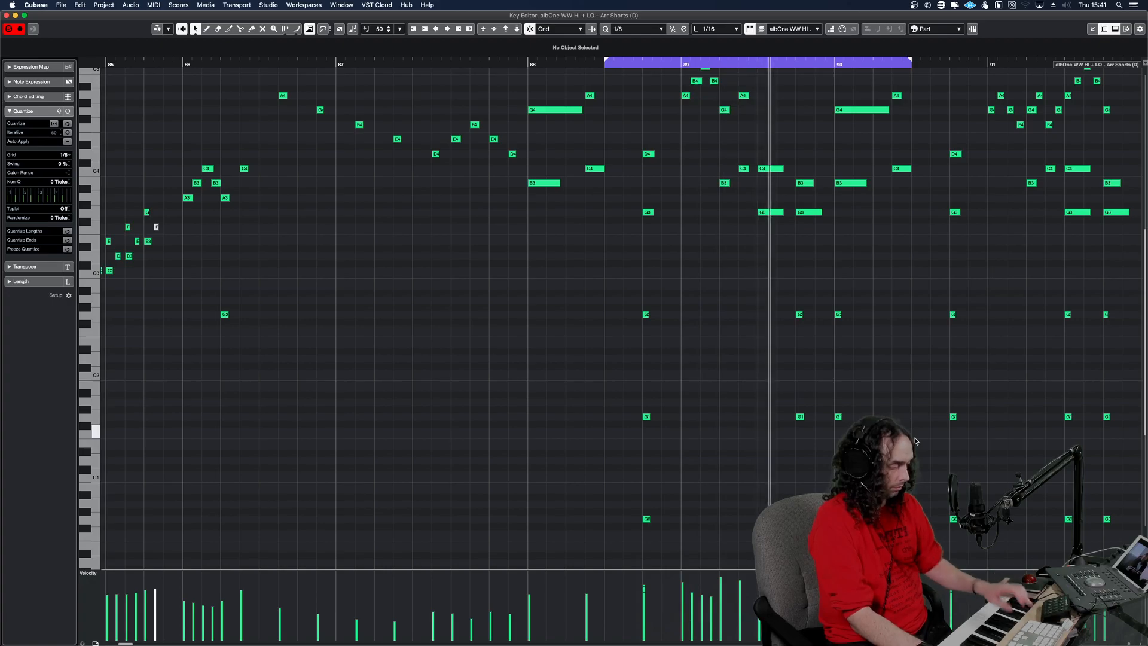
key(super+comma)
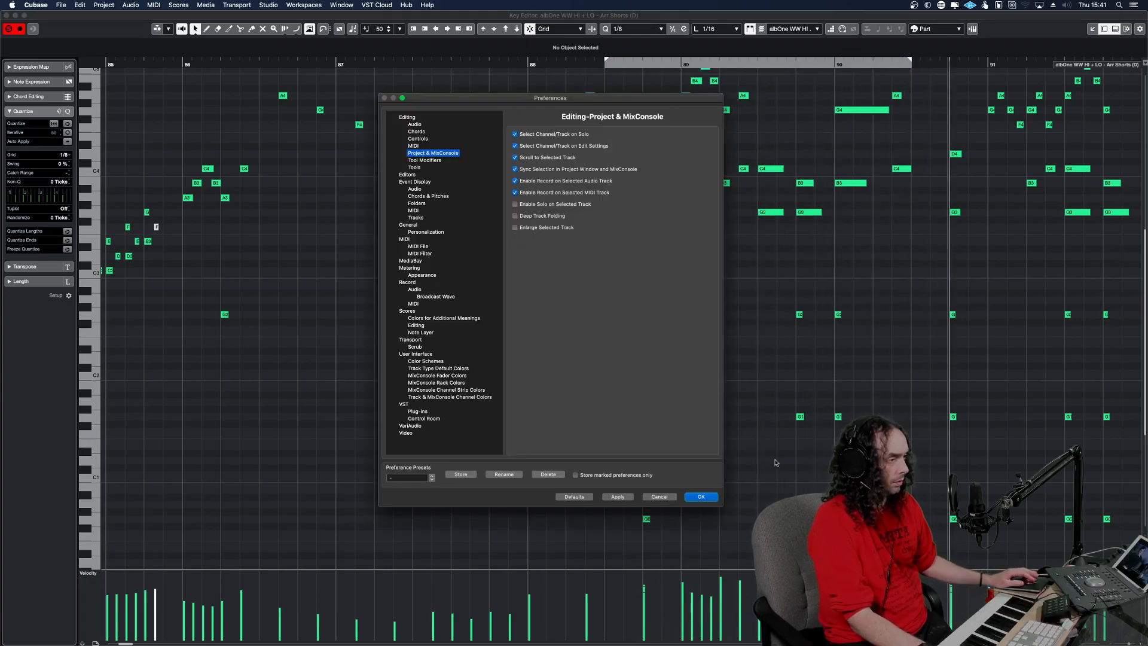
click(660, 496)
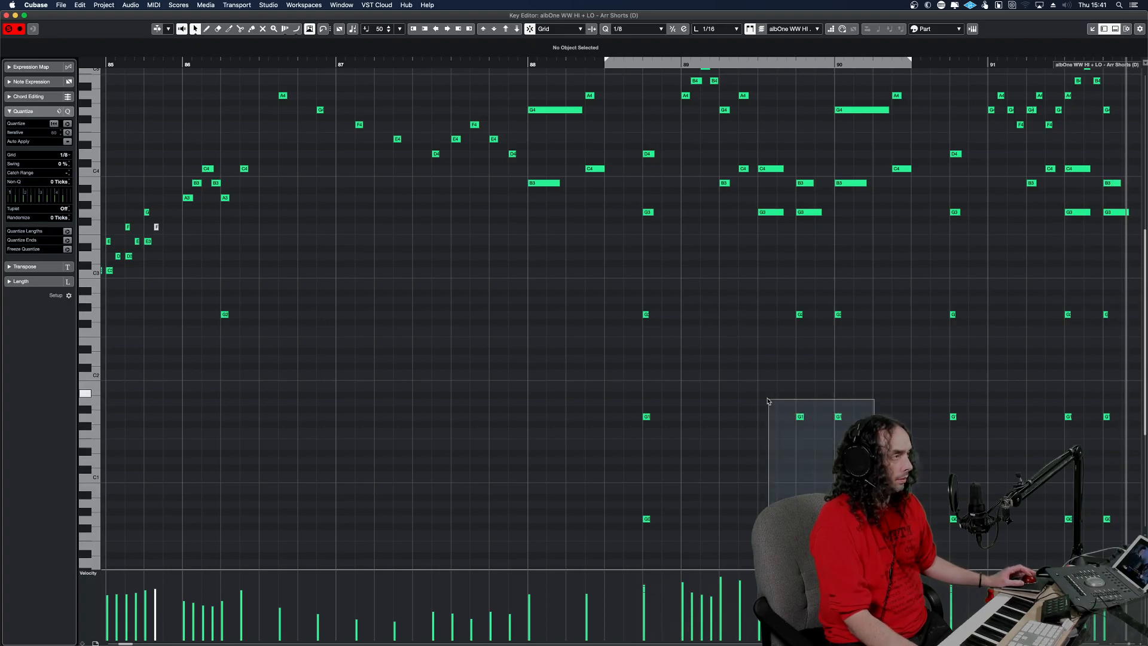
Copy the lower accompaniment notes between bar 88 beat 4 and bar 90 from the Arr Shorts 1 part and close the Key Editor.
drag(823, 533, 639, 150)
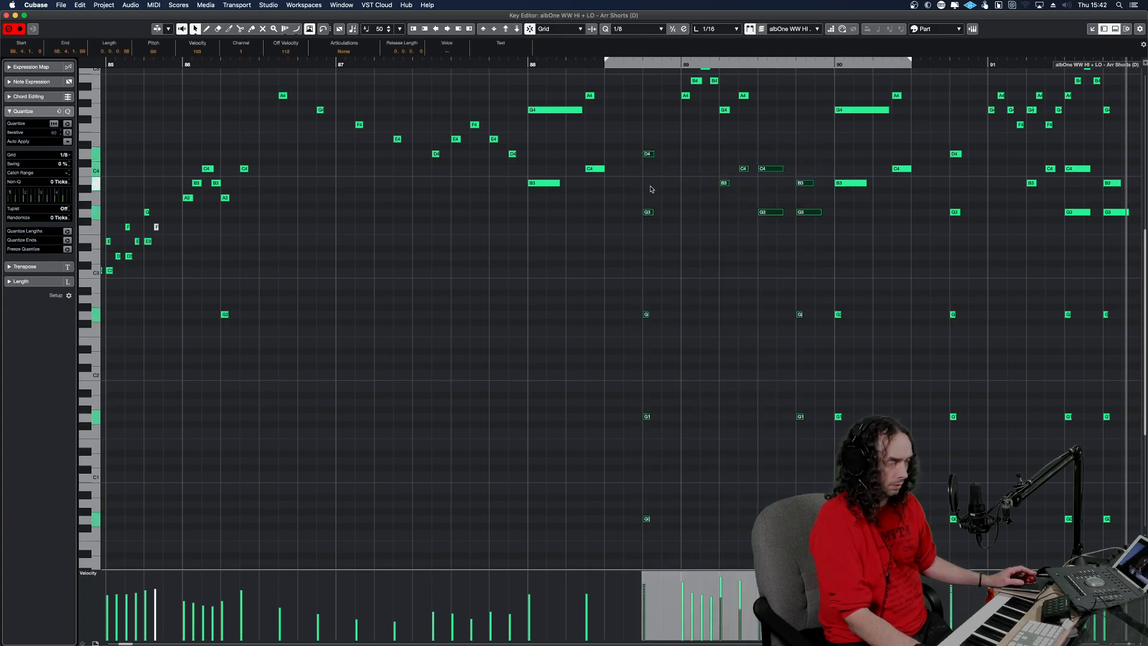
key(Delete)
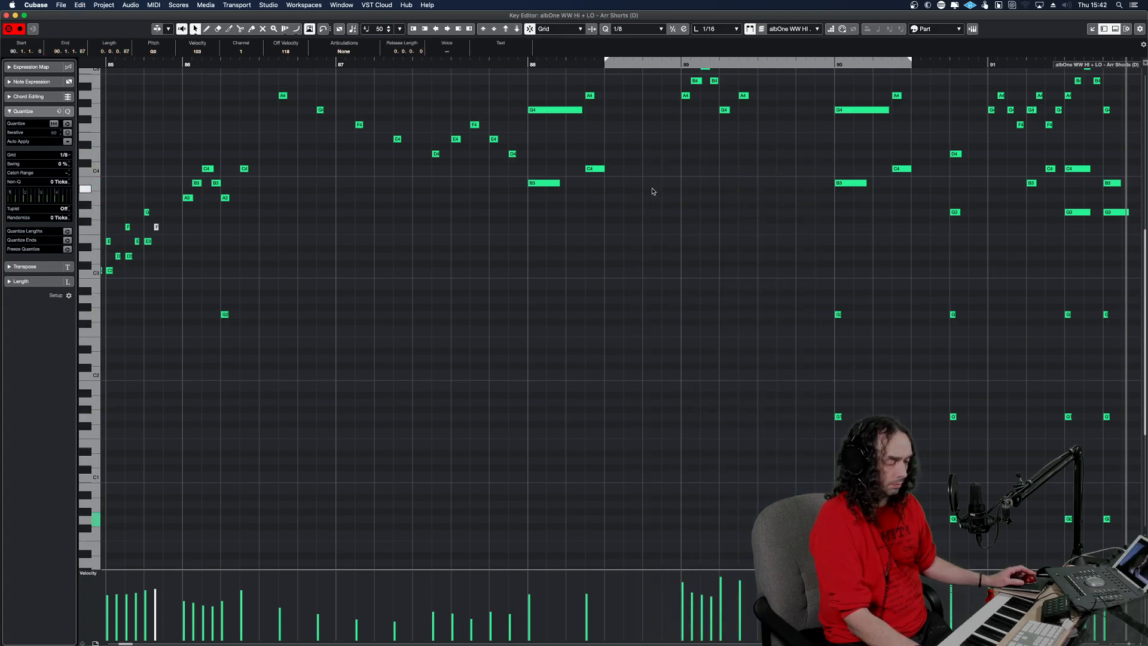
key(super+z)
drag(635, 138, 823, 565)
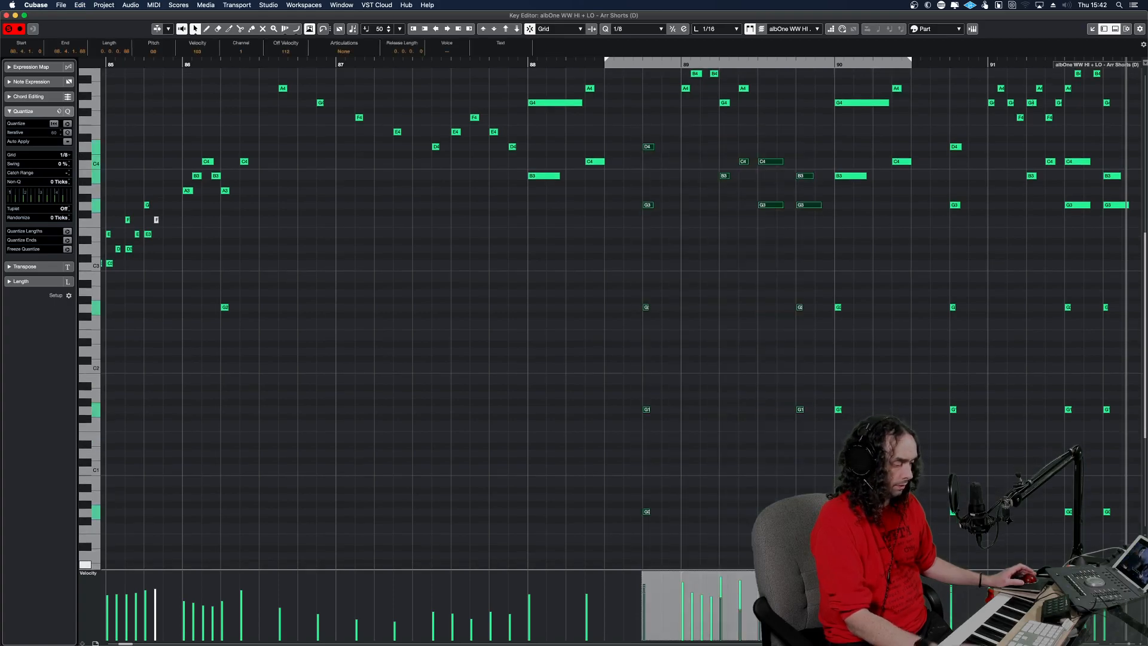
key(Return)
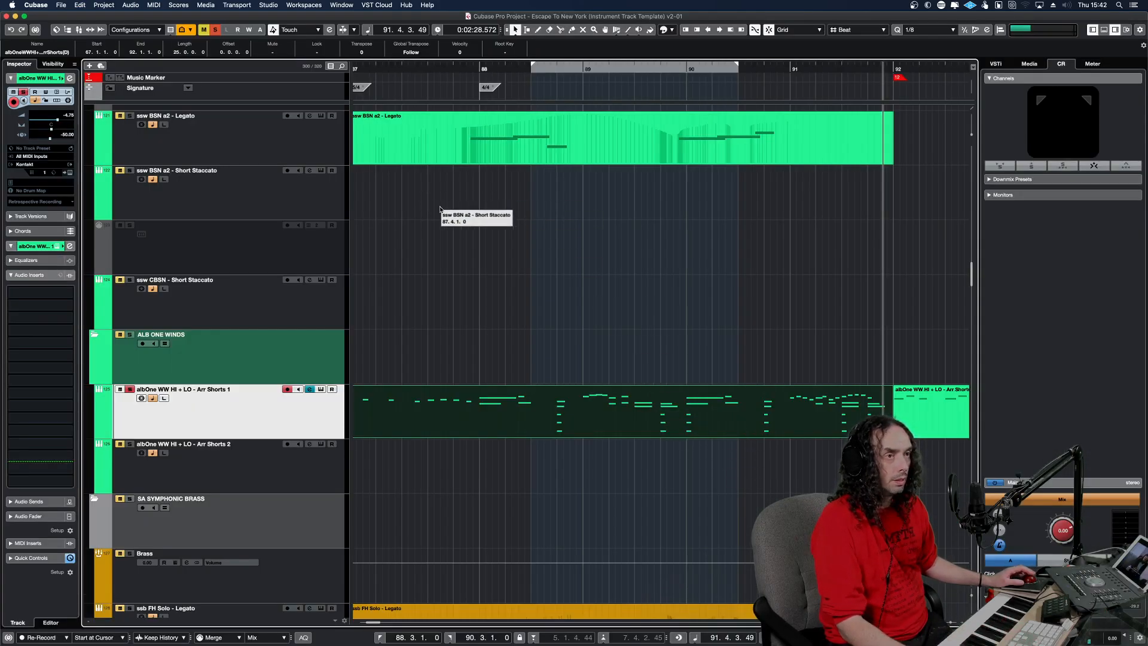
Paste the copied notes onto the BSN and Clarinet tracks and extend both parts to span 88.2.1 to 90.4.1.
scroll(517, 269, up, 15)
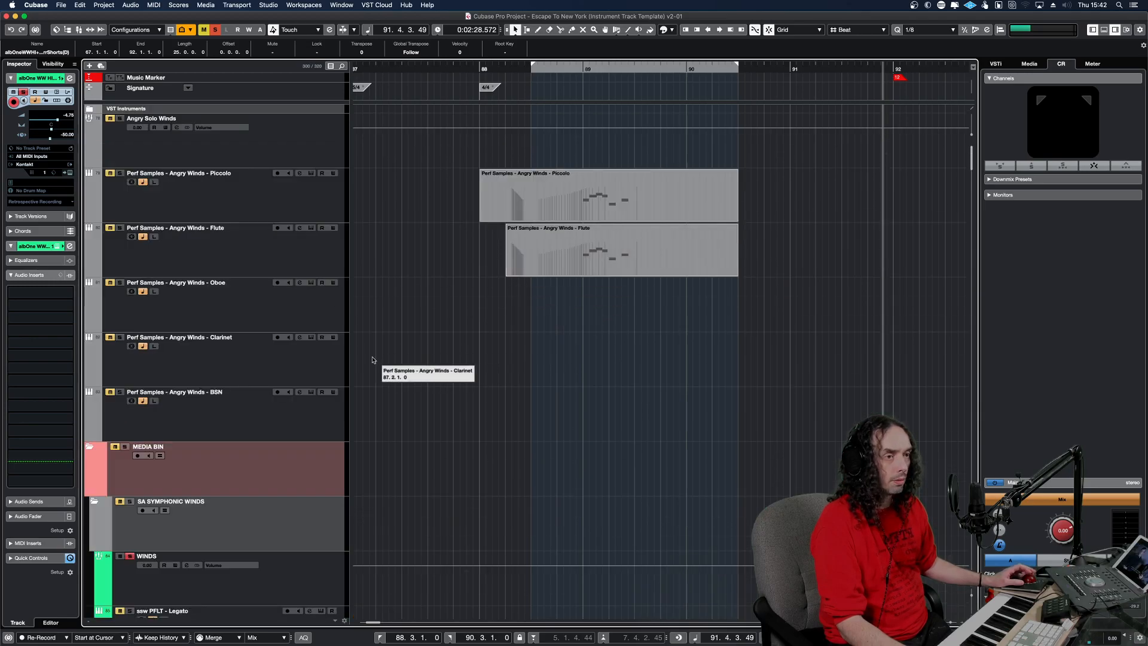
click(312, 415)
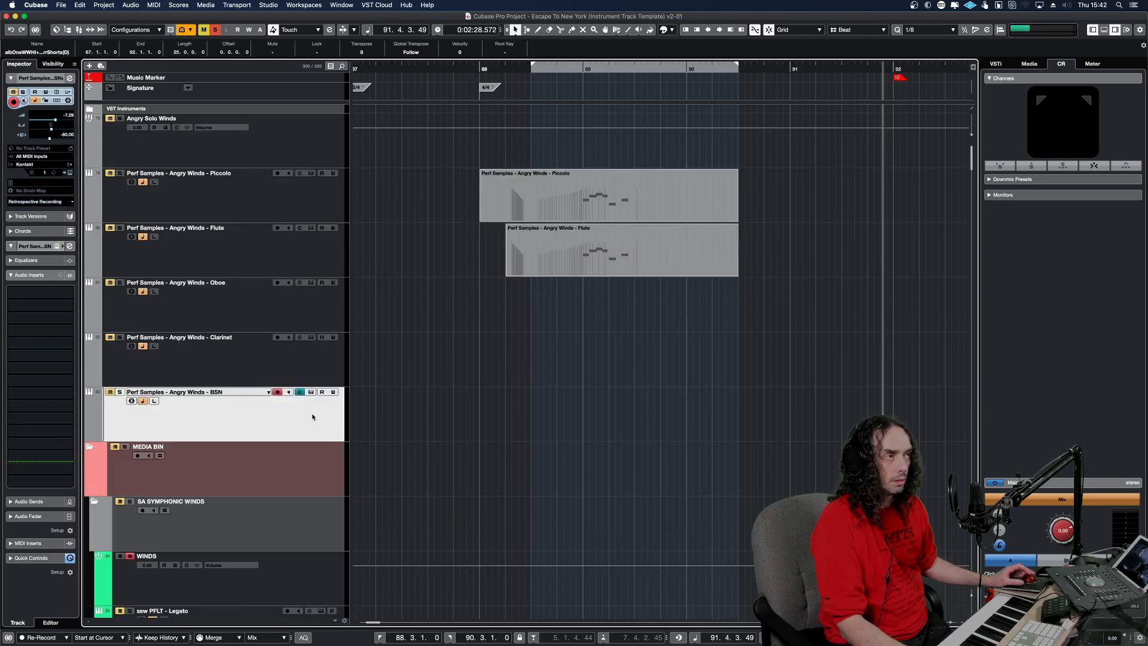
key(KP_1)
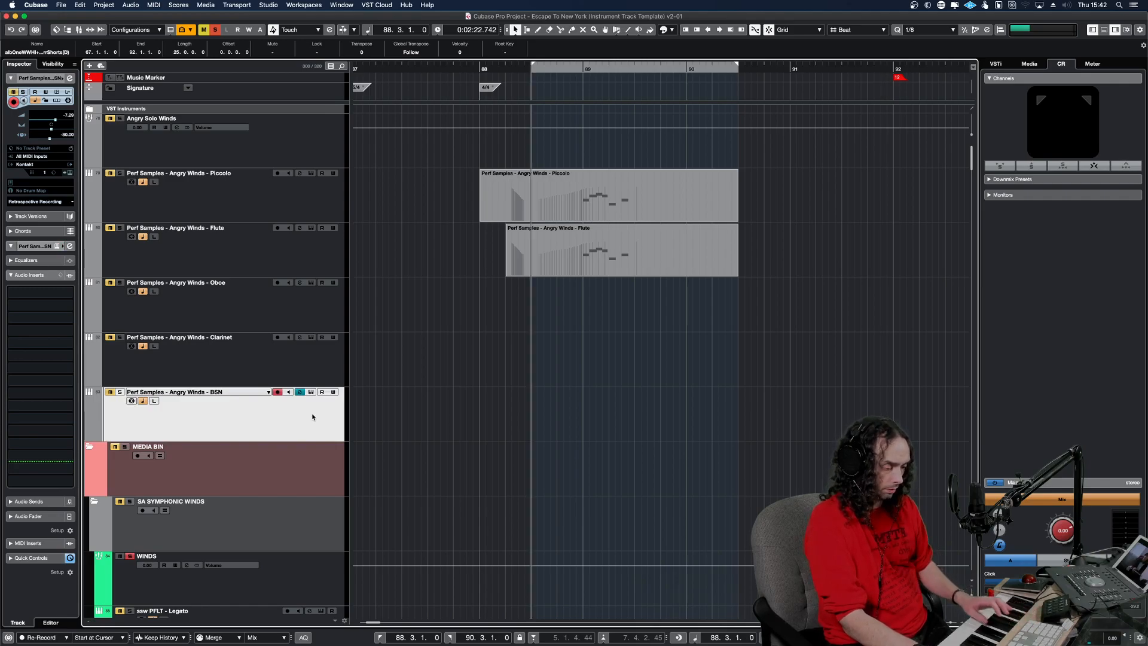
key(shift+KP_Multiply)
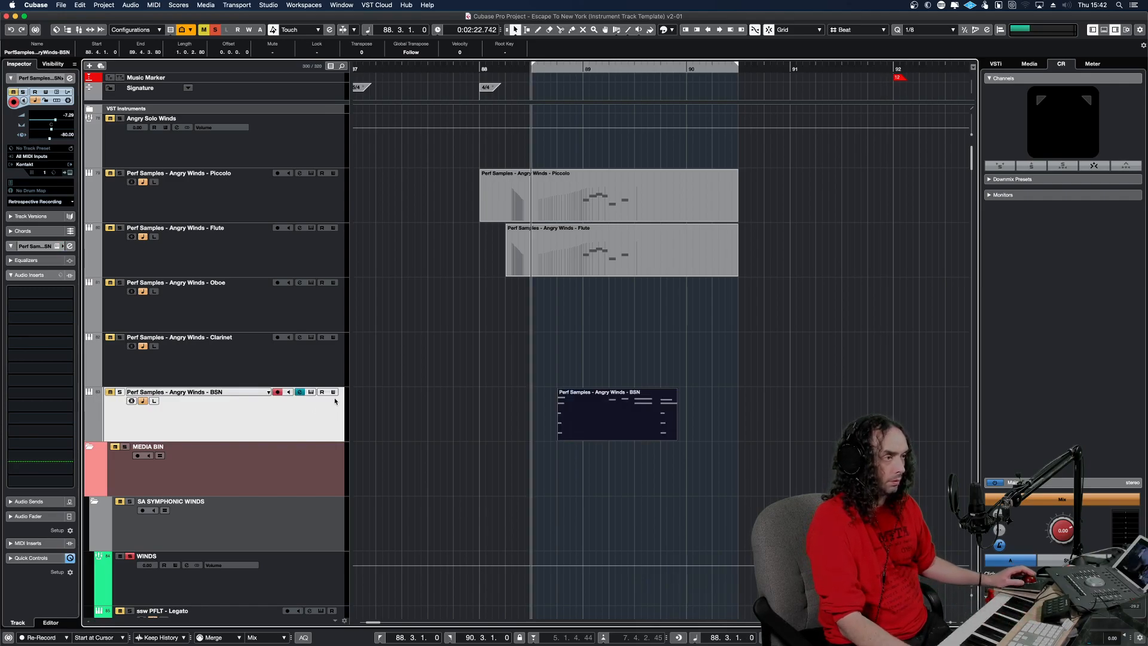
click(452, 372)
key(shift+KP_Multiply)
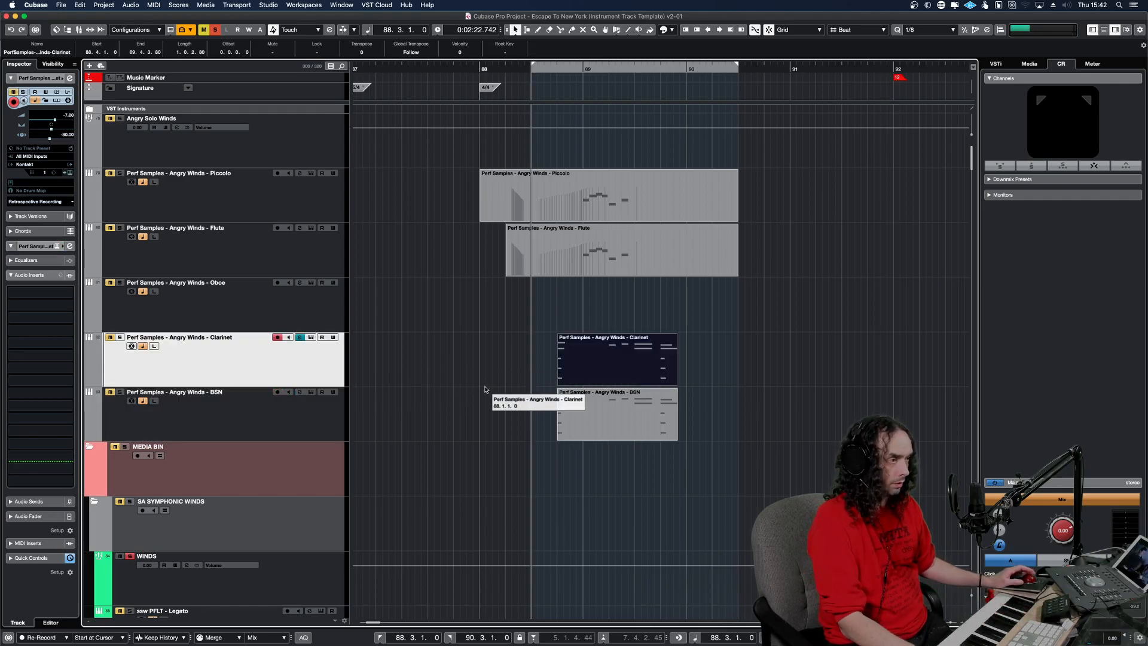
drag(546, 344, 507, 438)
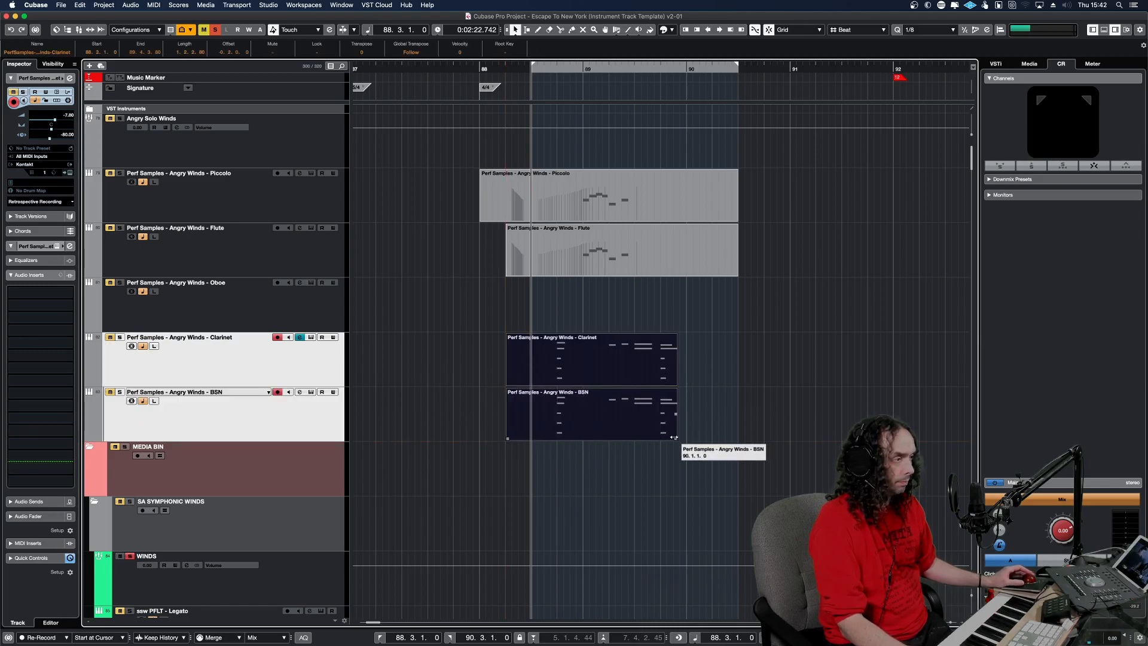
drag(679, 438, 763, 440)
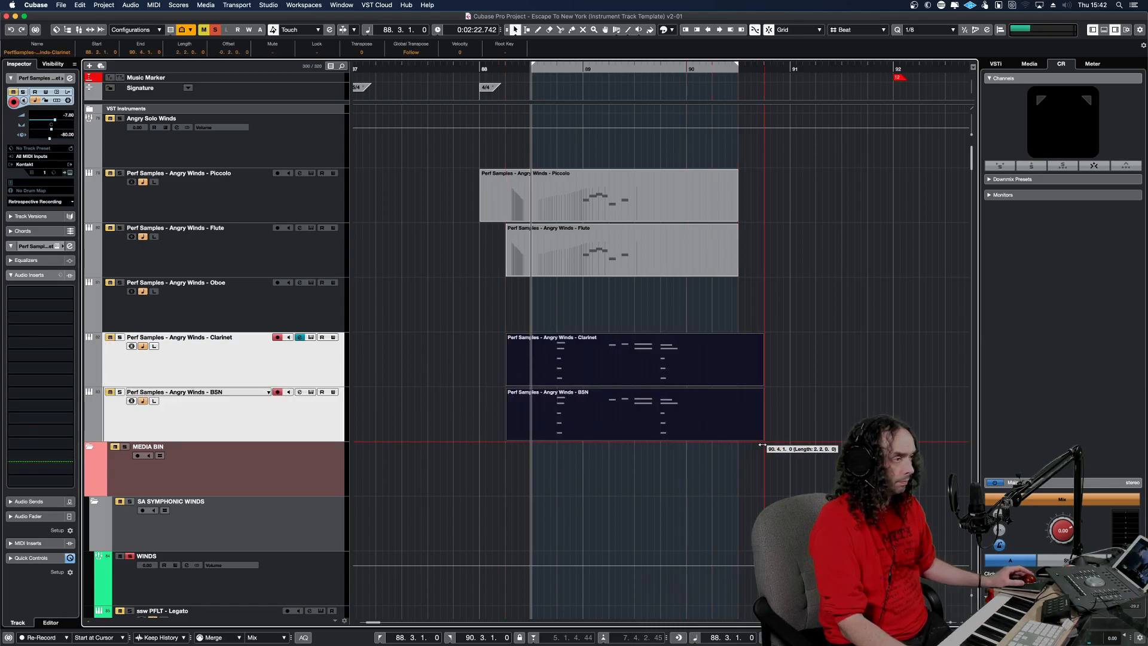
Solo the Angry Winds Clarinet track and play its pasted phrase.
click(304, 368)
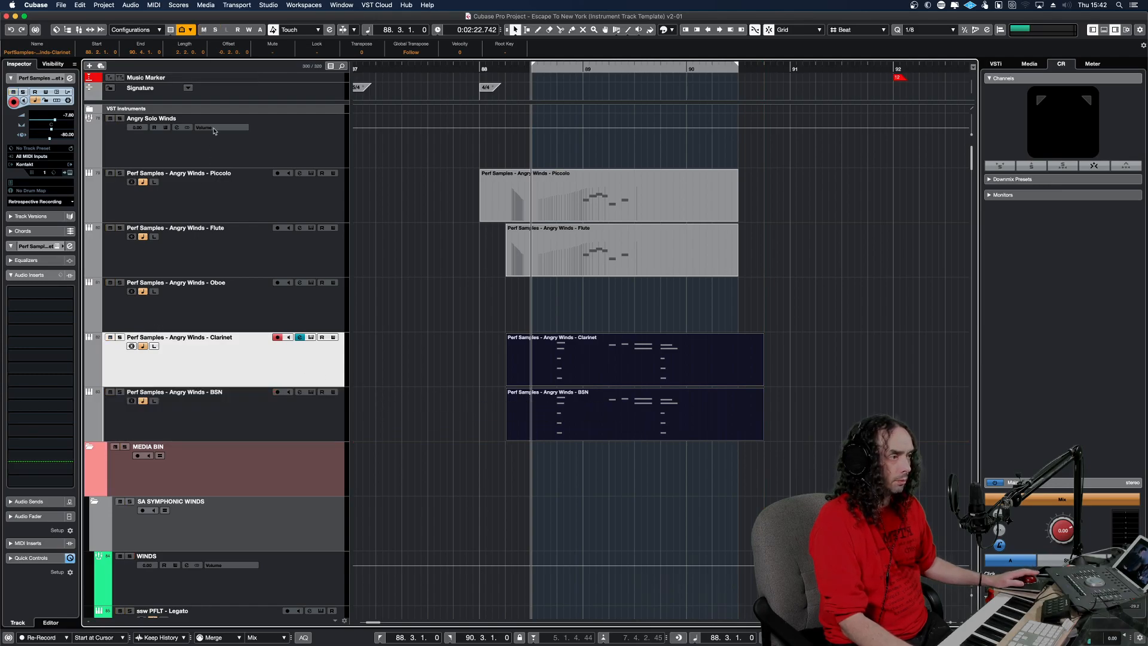
click(120, 338)
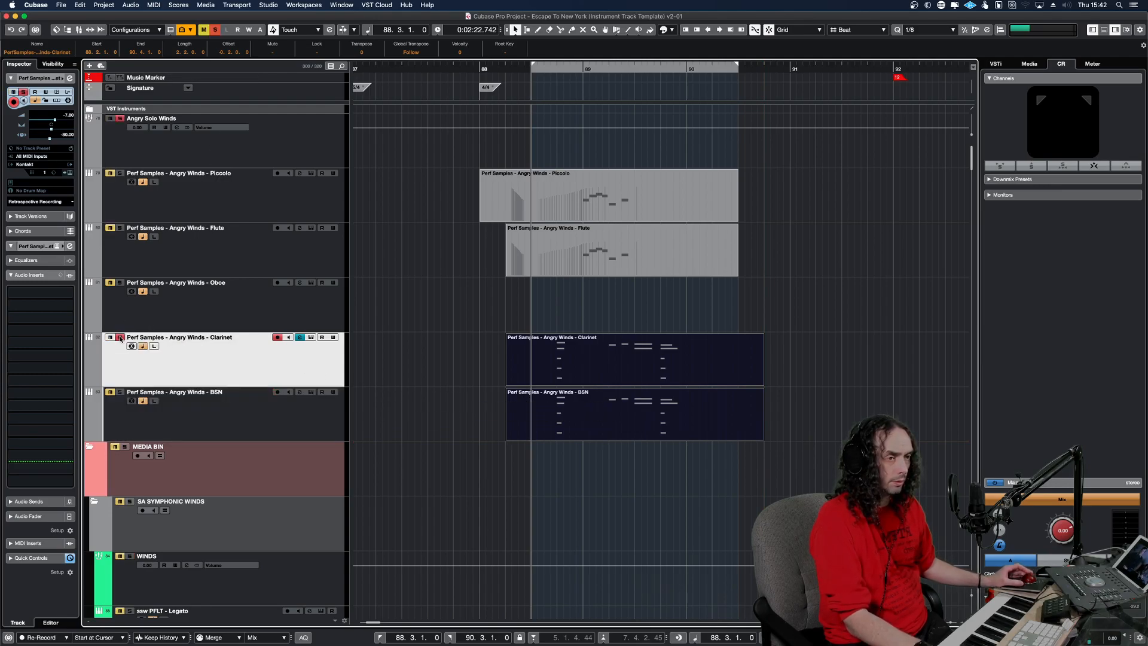
key(space)
key(space)
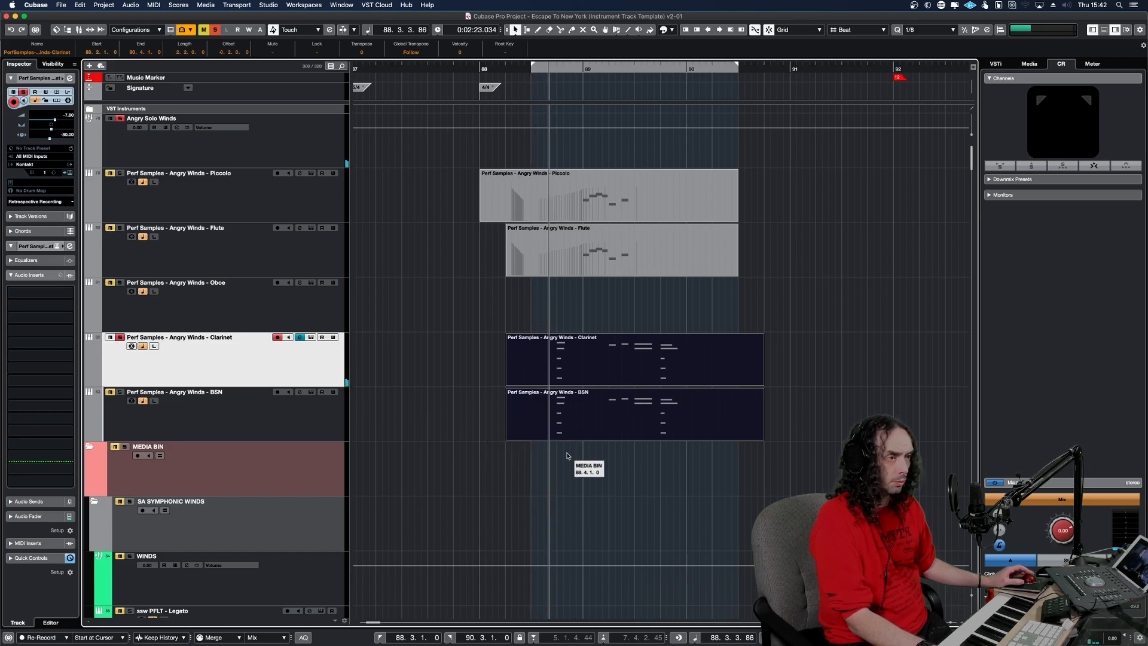
key(space)
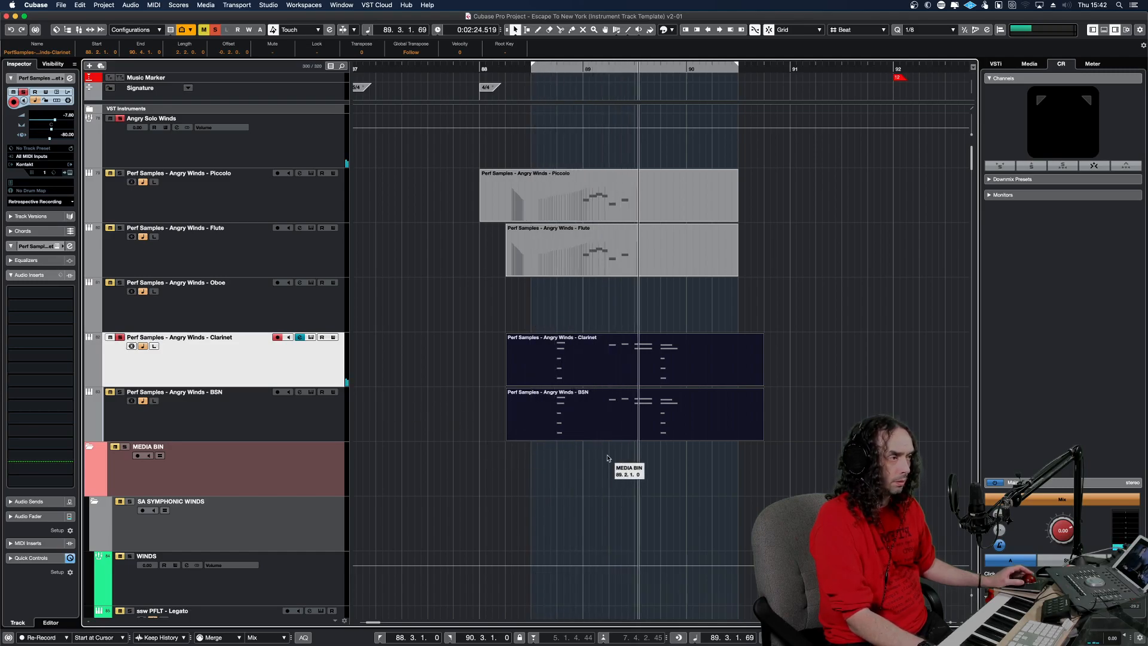
click(542, 70)
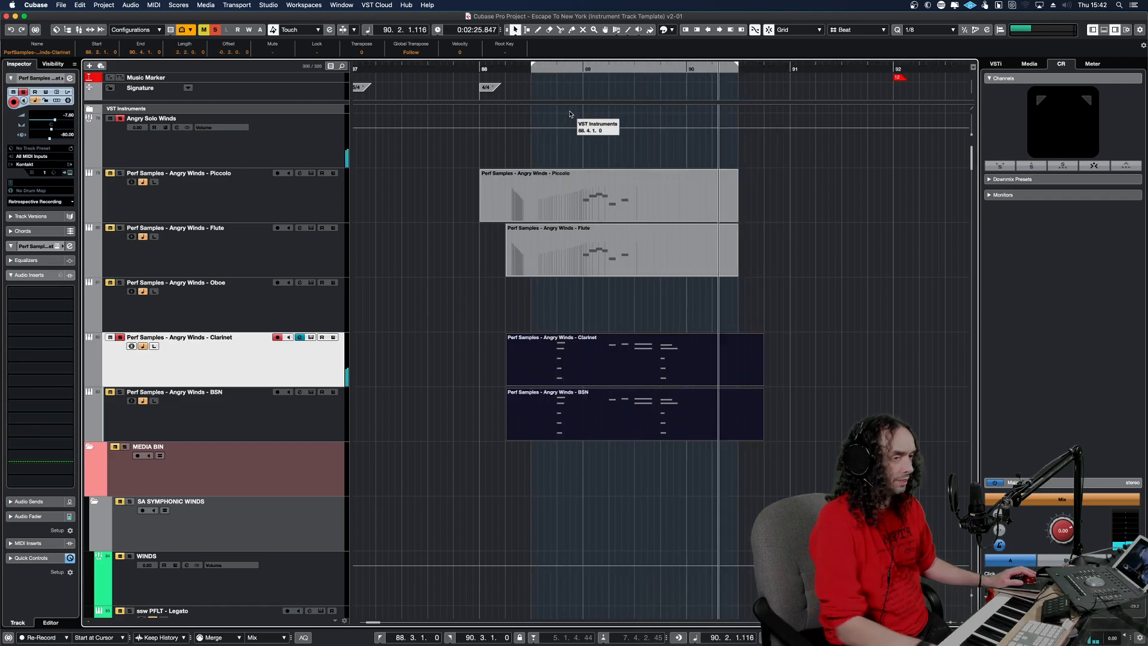
Open the Clarinet part in the Key Editor and delete the G0 and G1 notes in the two lowest octaves.
click(570, 362)
double_click(570, 361)
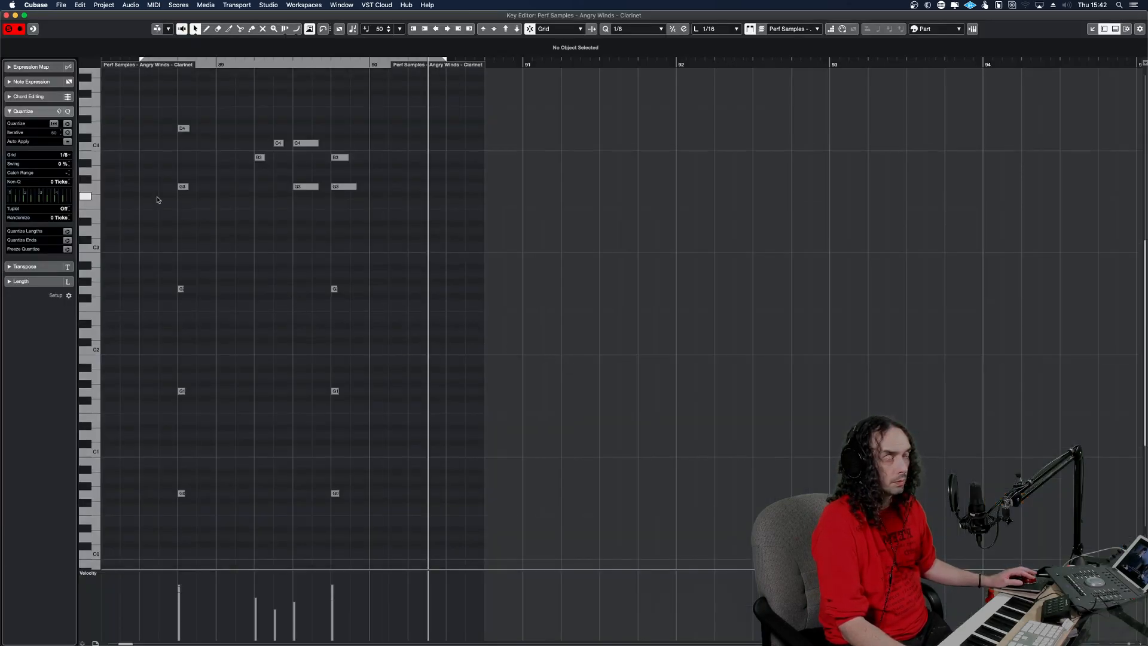
drag(361, 550, 153, 479)
key(Delete)
drag(371, 415, 157, 404)
key(Delete)
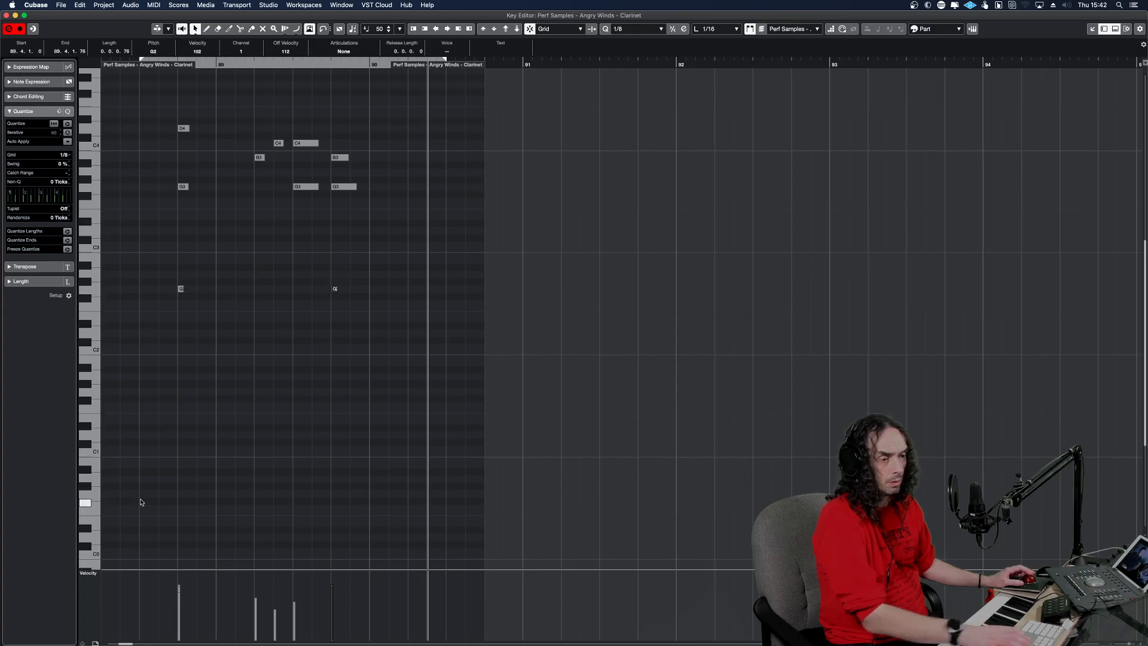
Draw a rising CC 1 modulation curve leading up to bar 89 in the Clarinet part.
key(alt+l)
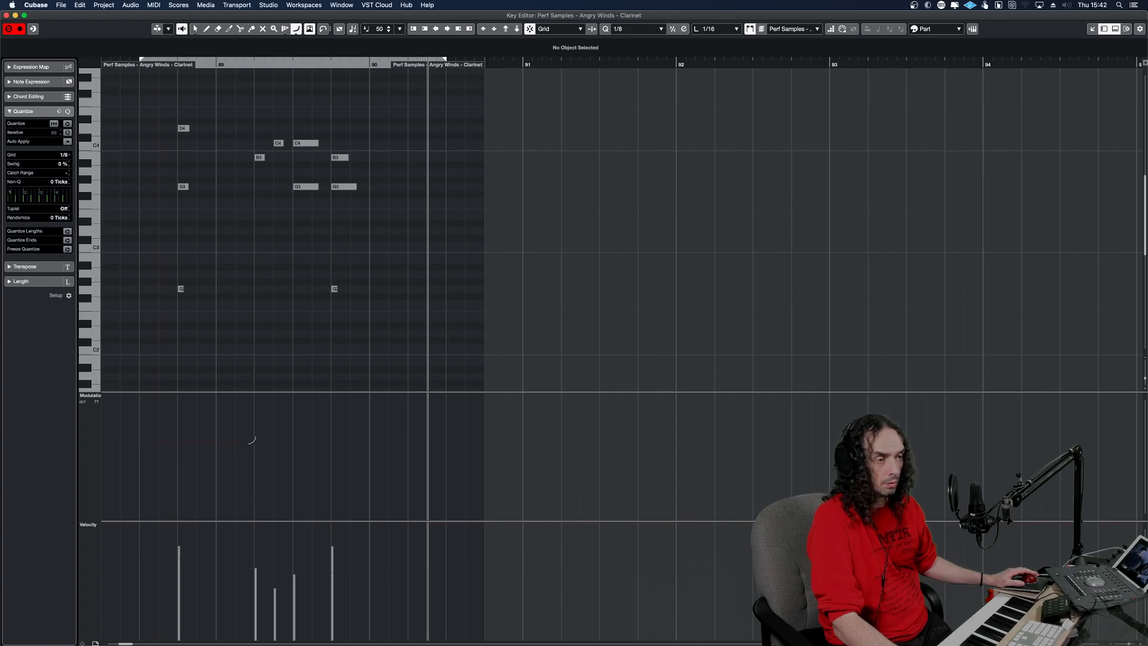
click(168, 369)
right_click(254, 298)
click(257, 303)
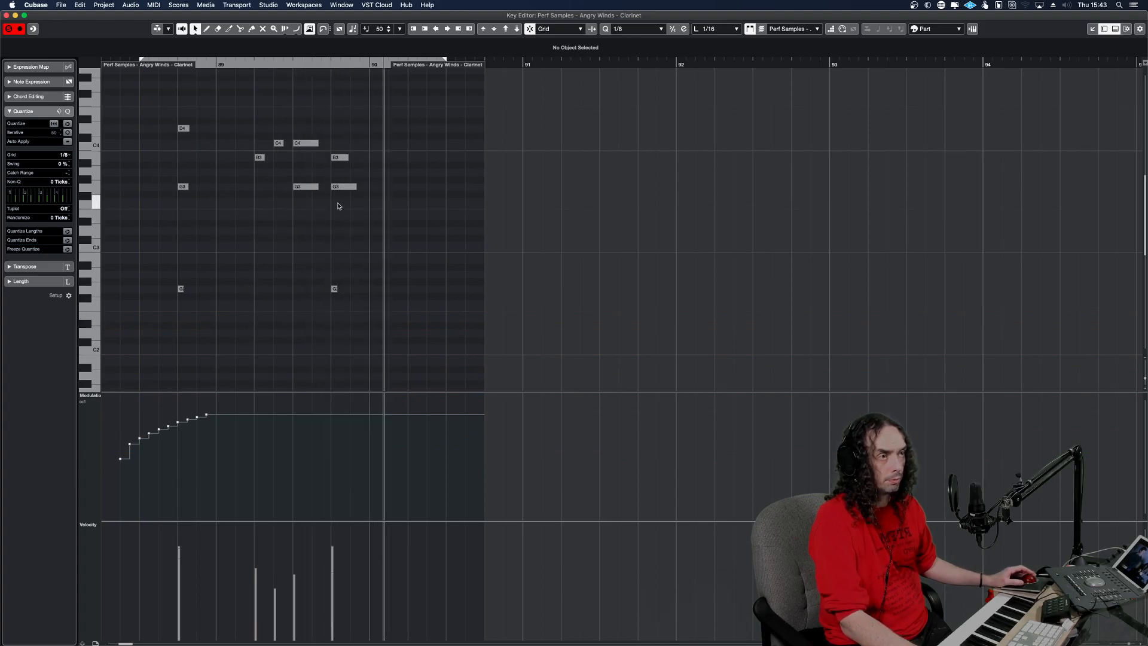
Transpose the short B3 and C4 notes and the G3 at 89.3 down an octave, and mute the D4 and G3 at 88.4.
drag(281, 167, 255, 141)
key(shift+Down)
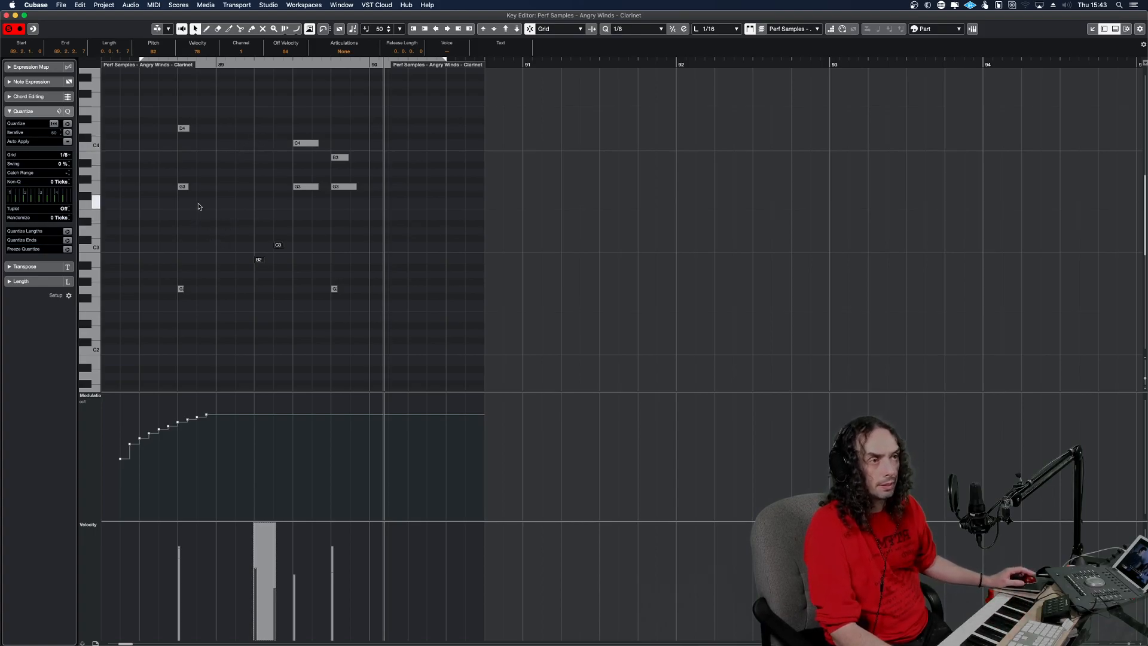
drag(199, 208, 165, 116)
click(301, 186)
key(shift+Down)
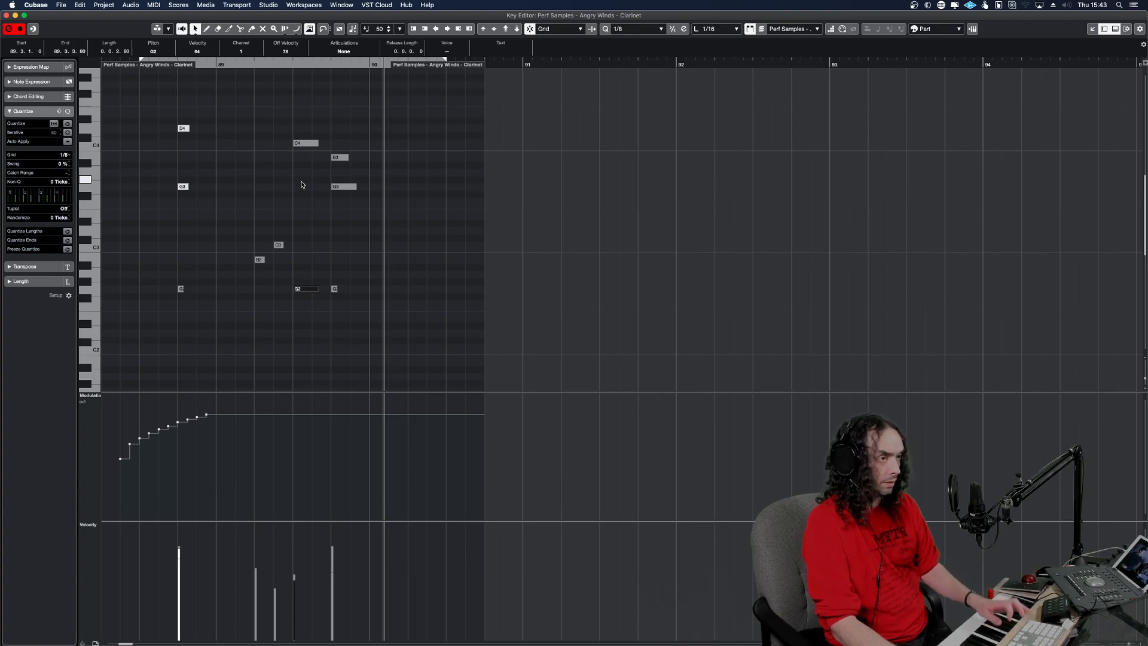
Mute the remaining upper C4, B3 and G3 notes after bar 89 and play the Clarinet part from the left locator.
drag(376, 213, 240, 120)
key(KP_1)
key(space)
click(362, 261)
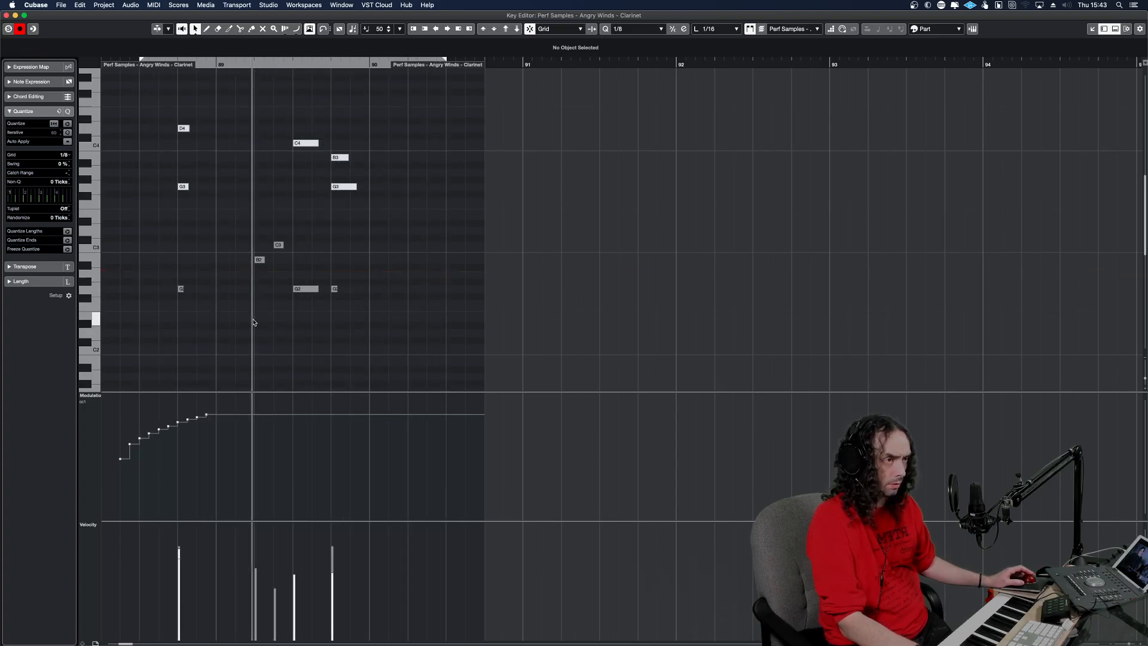
Replace the bassoon (BSN) part with a copy of the Clarinet part and solo the BSN track.
key(Return)
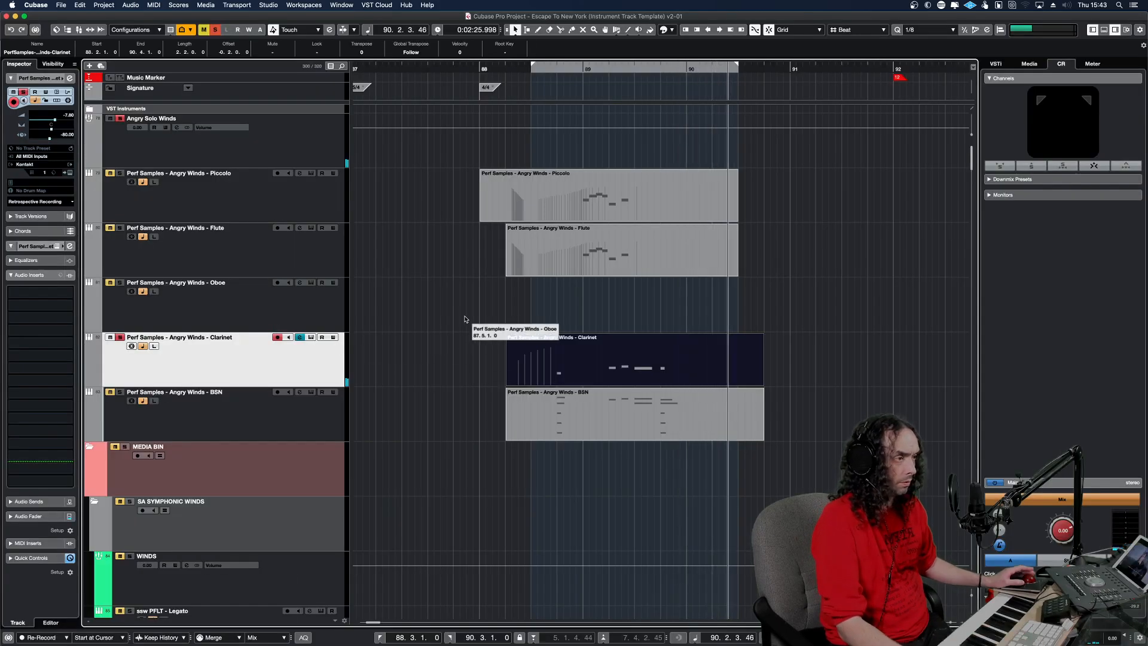
click(598, 428)
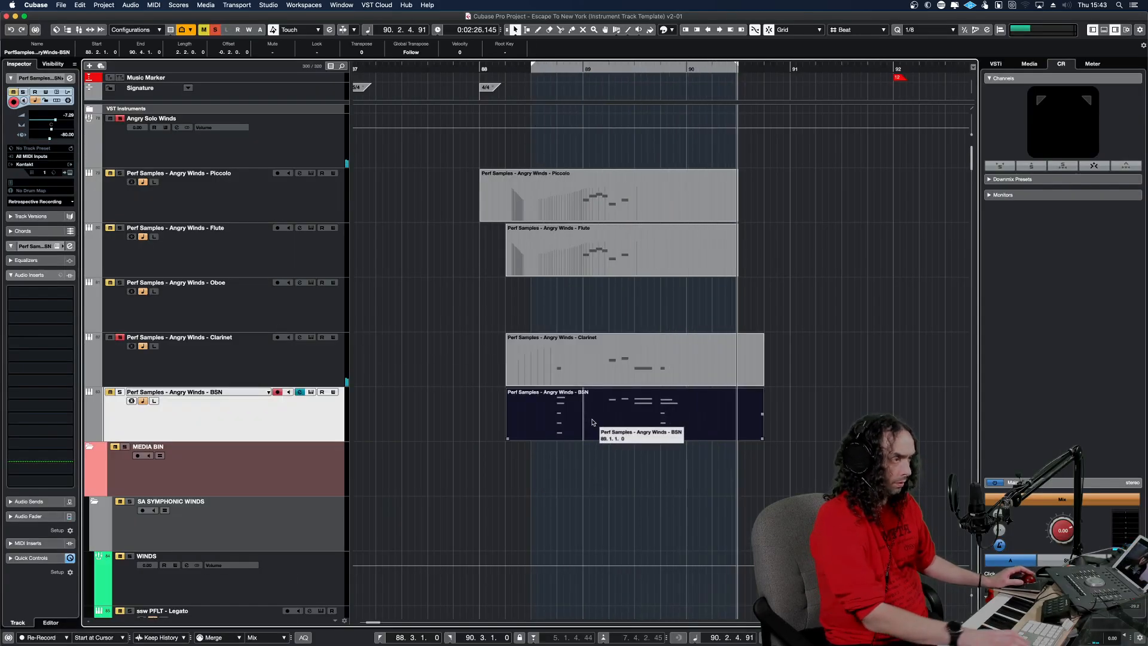
key(Return)
key(Return)
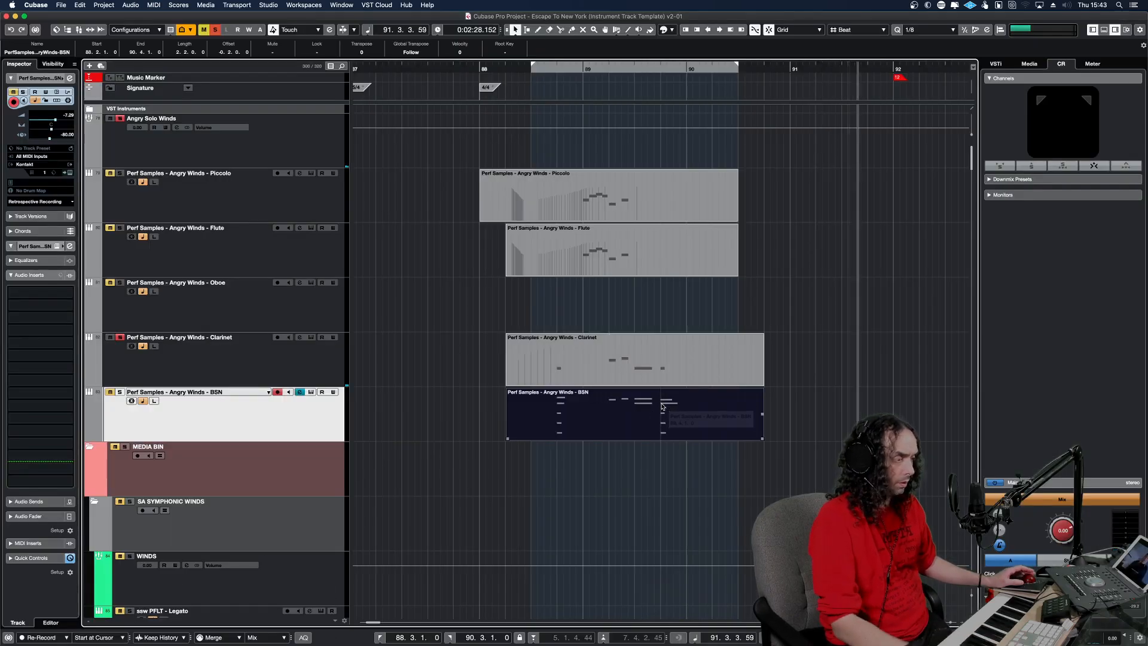
click(626, 359)
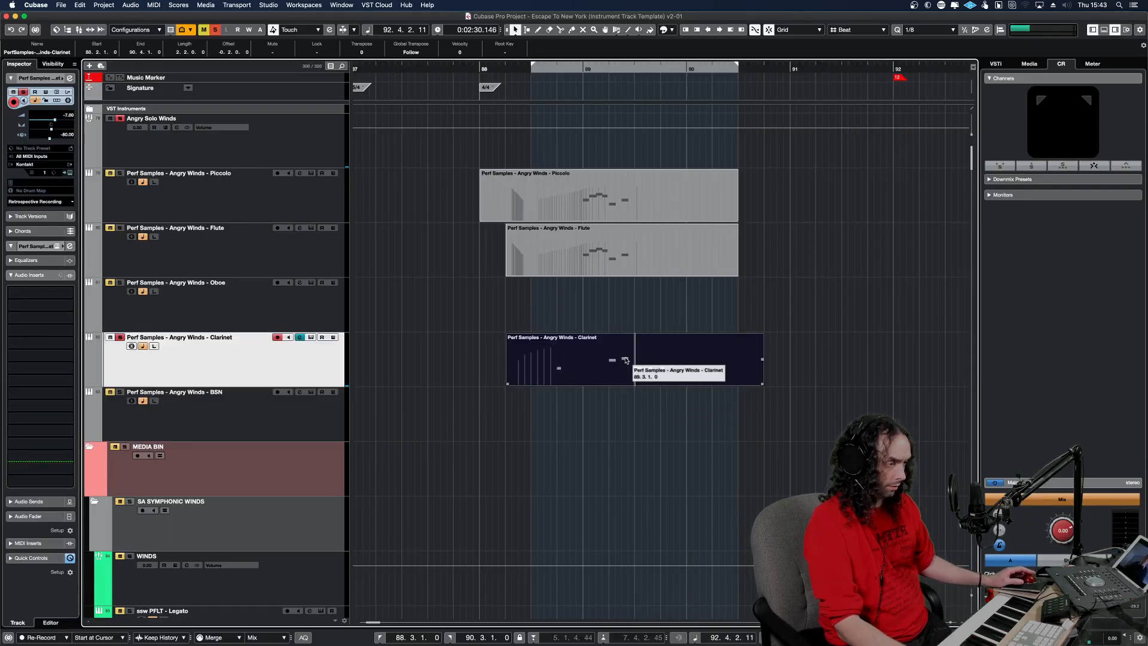
click(602, 436)
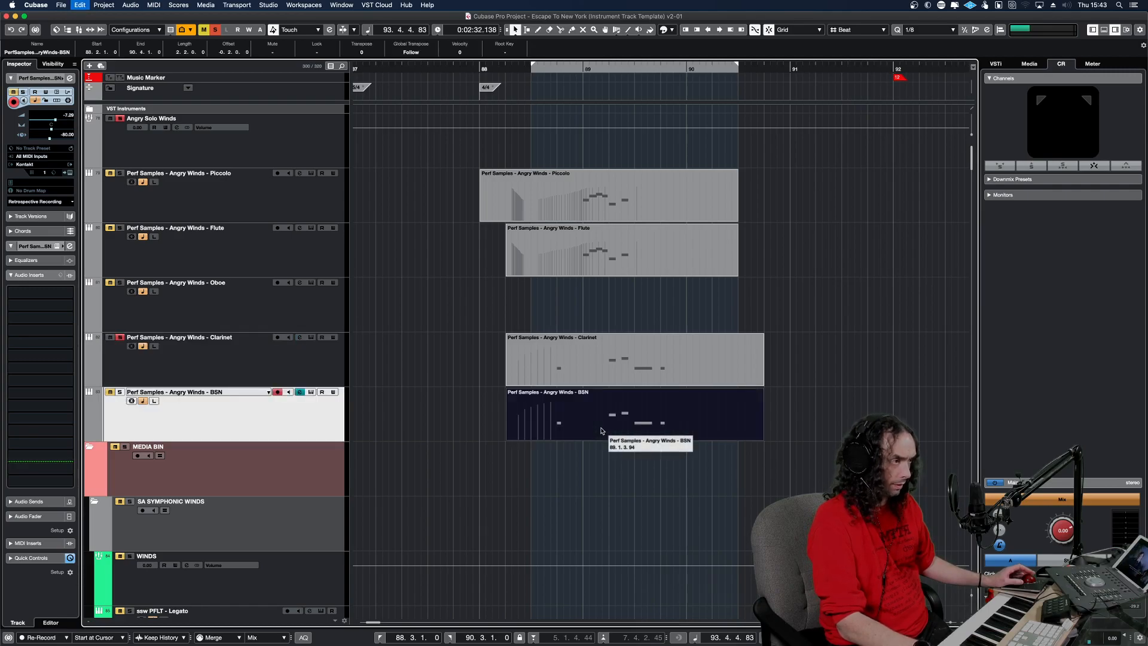
key(l)
click(119, 392)
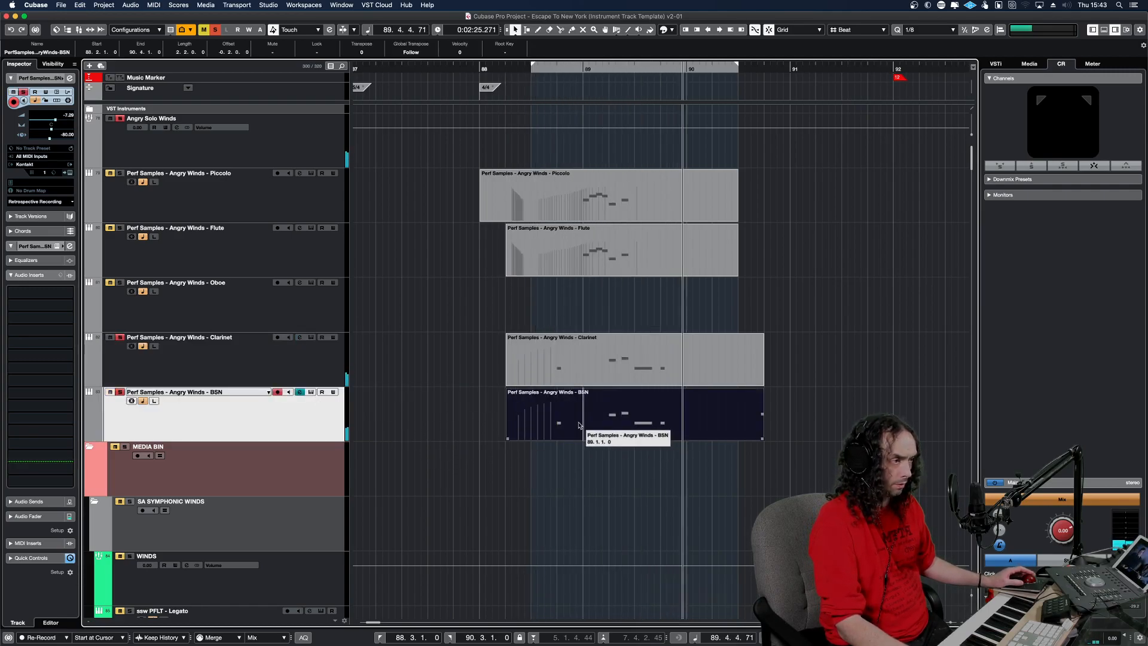
Open the BSN part in the Key Editor, transpose its low G2, B2 and C3 notes down an octave, and play it.
double_click(578, 425)
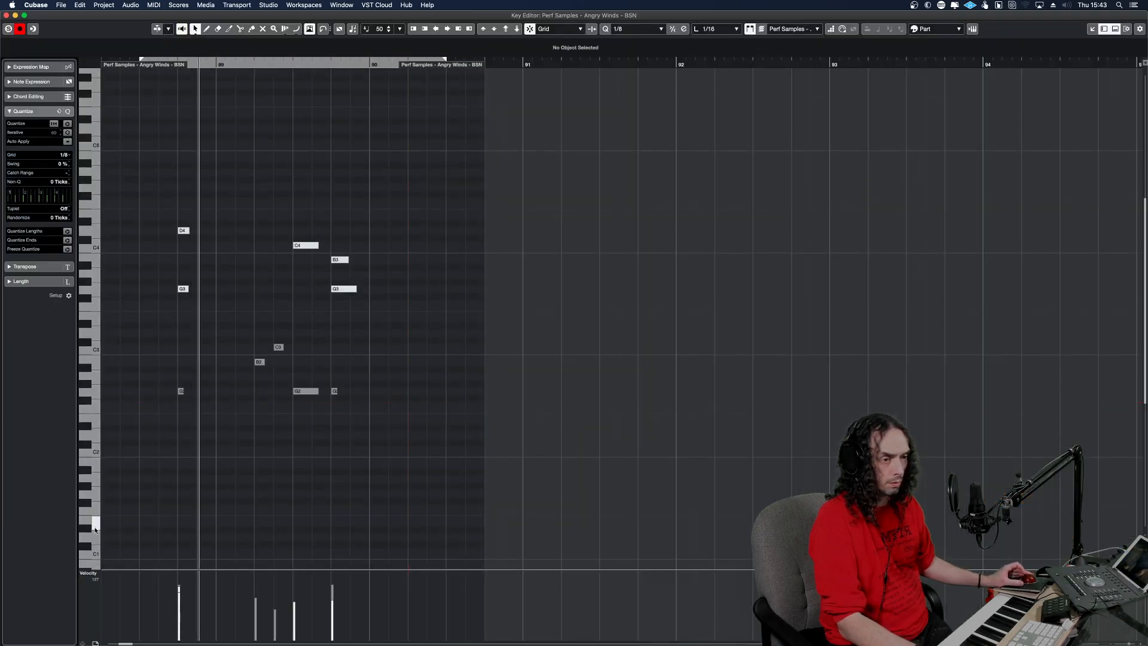
drag(416, 422, 173, 336)
key(shift+Down)
key(space)
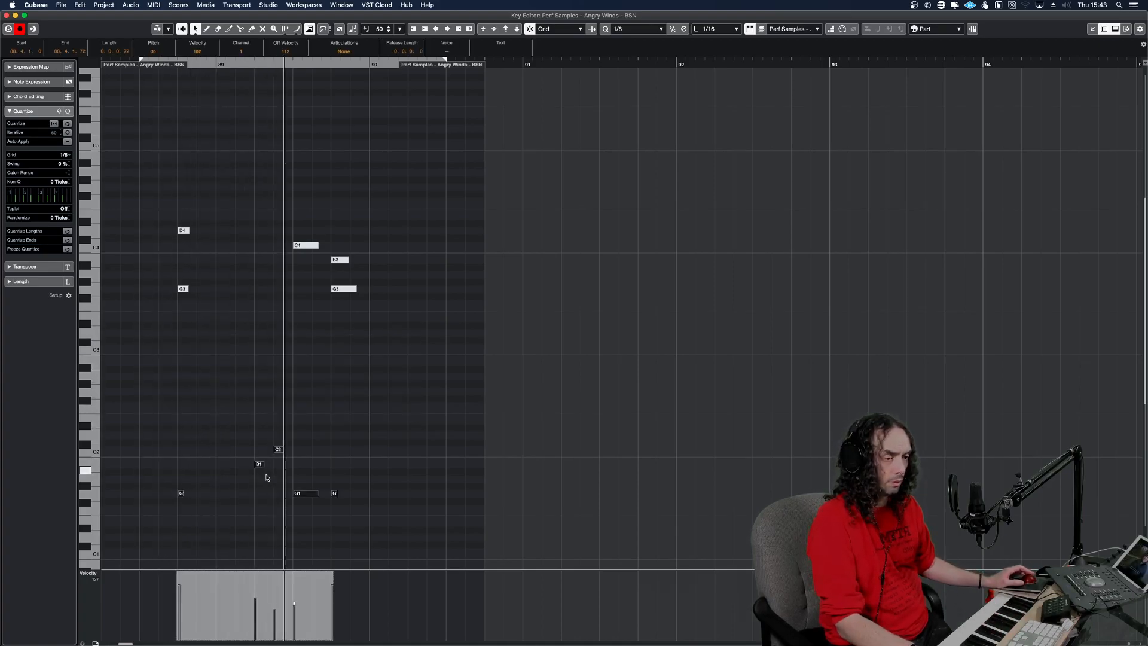
Replace the stepped CC 1 modulation in the BSN part with a smooth rising curve ending at 88.4 and play it.
key(alt+l)
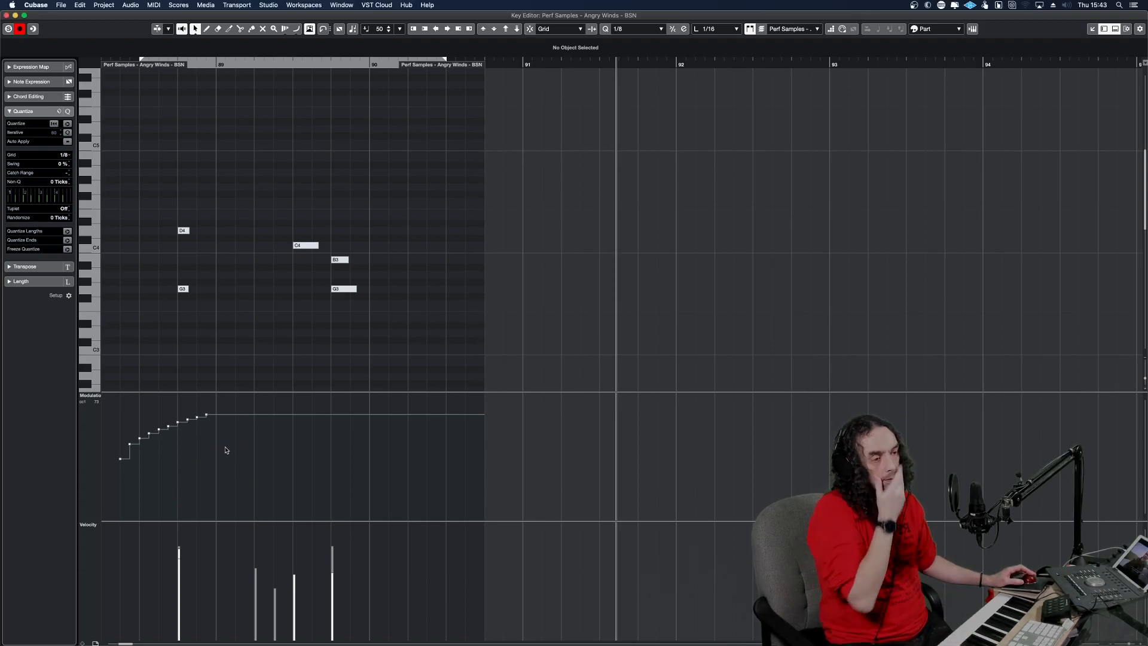
right_click(205, 456)
click(305, 457)
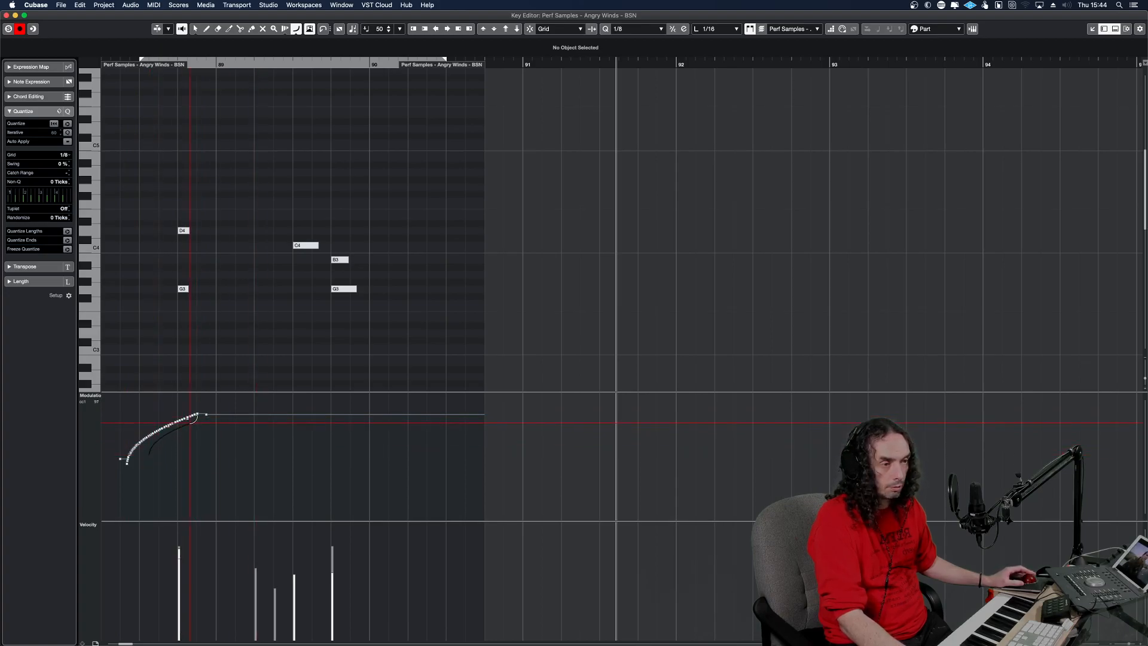
alt+shift+click(123, 438)
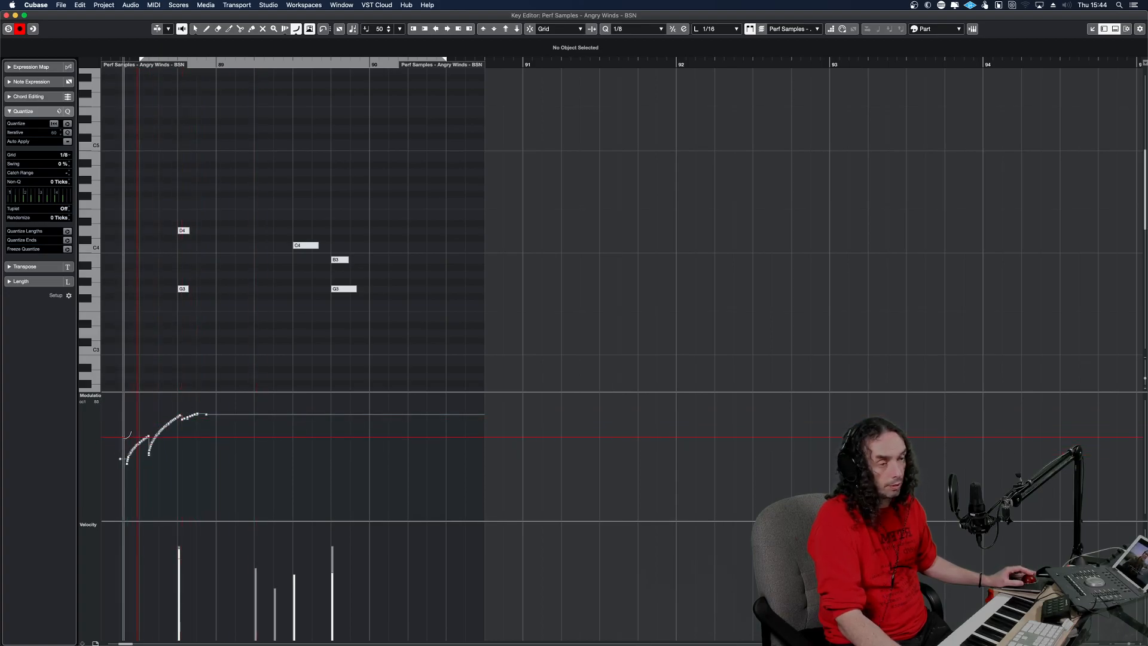
drag(153, 412, 145, 444)
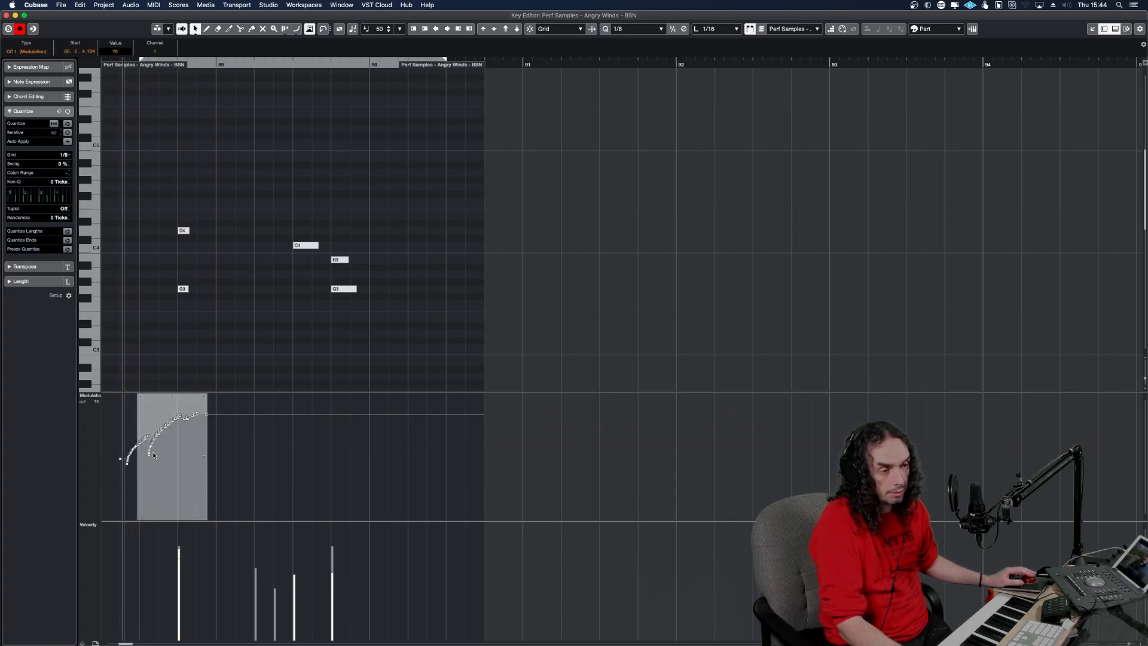
drag(274, 493, 101, 409)
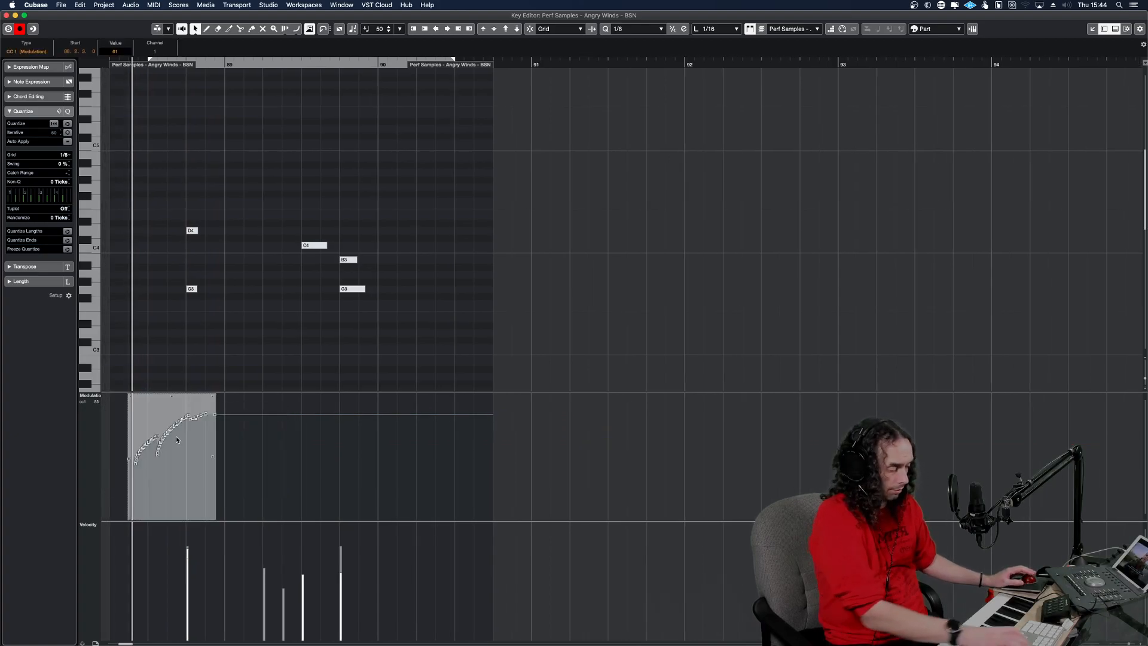
key(Delete)
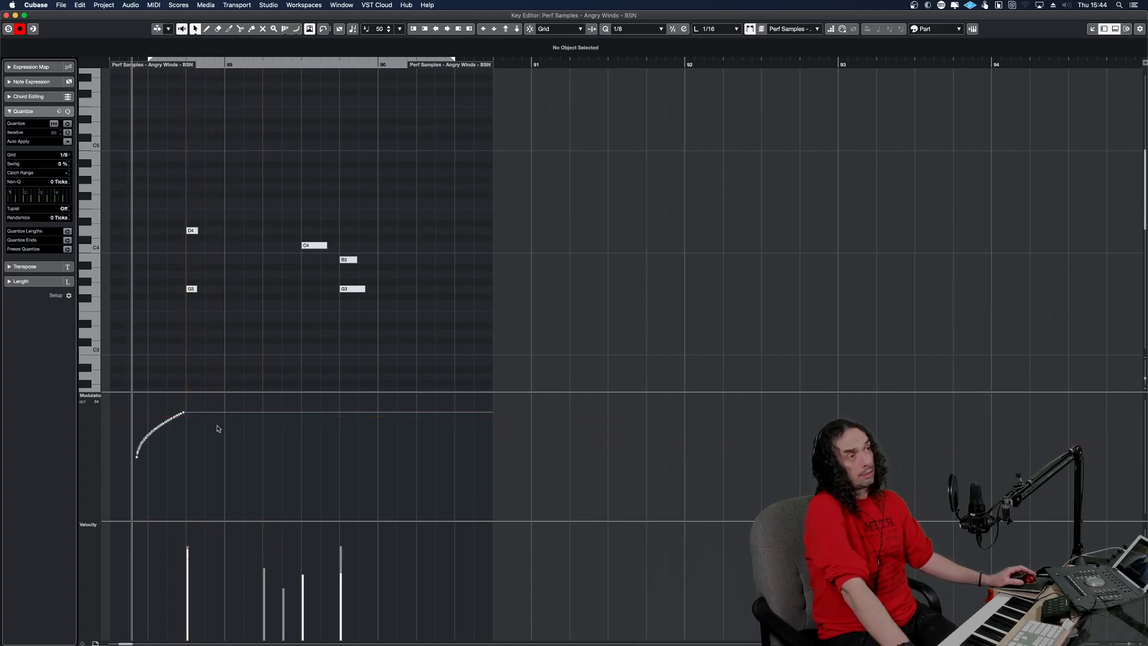
key(space)
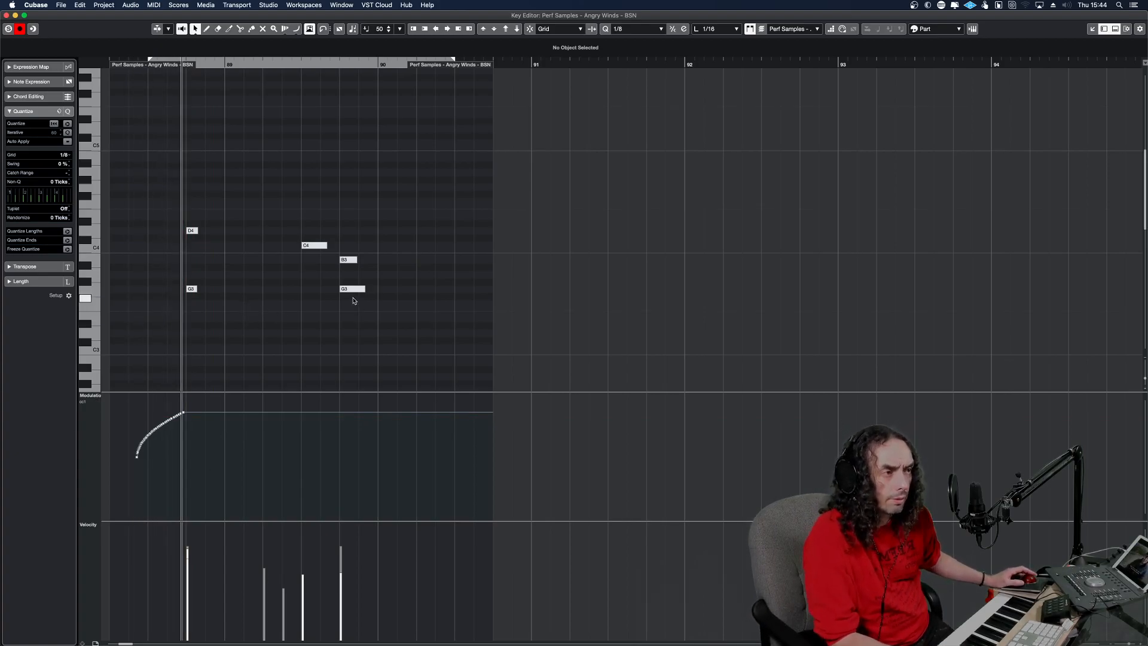
Color the BSN track orange in the project window.
key(Return)
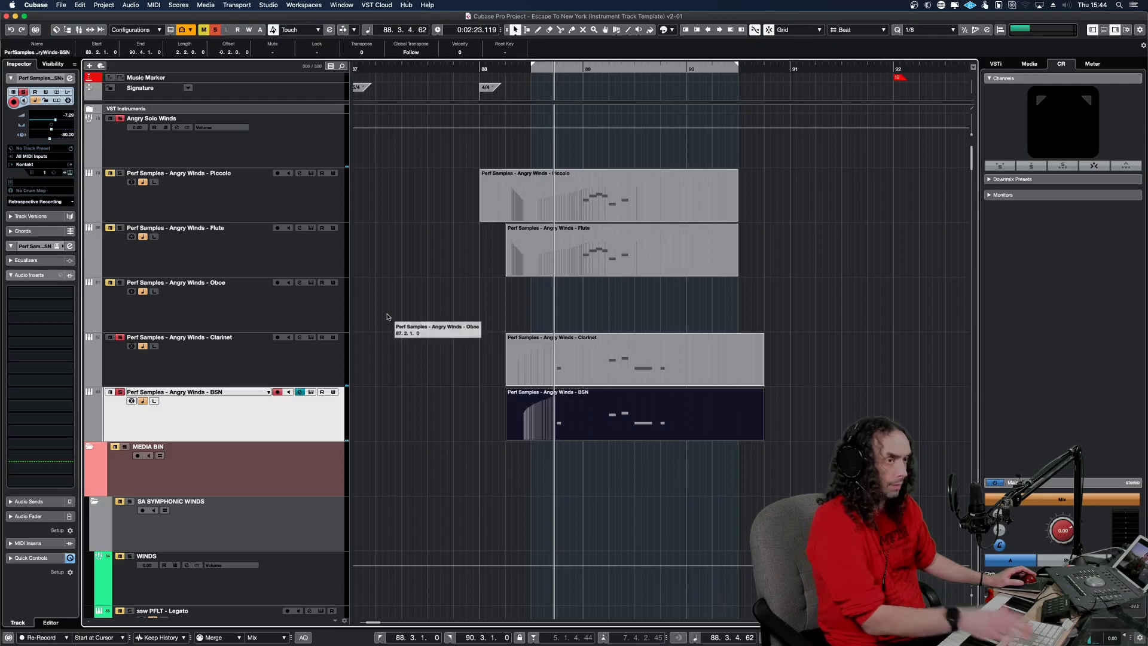
double_click(514, 437)
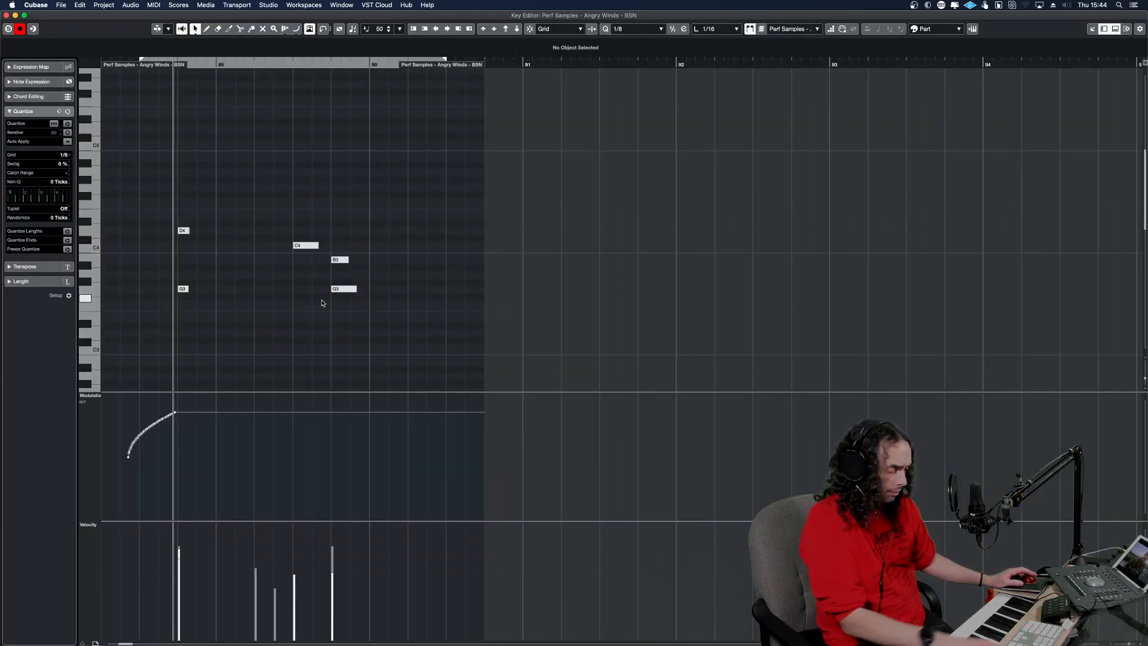
key(Return)
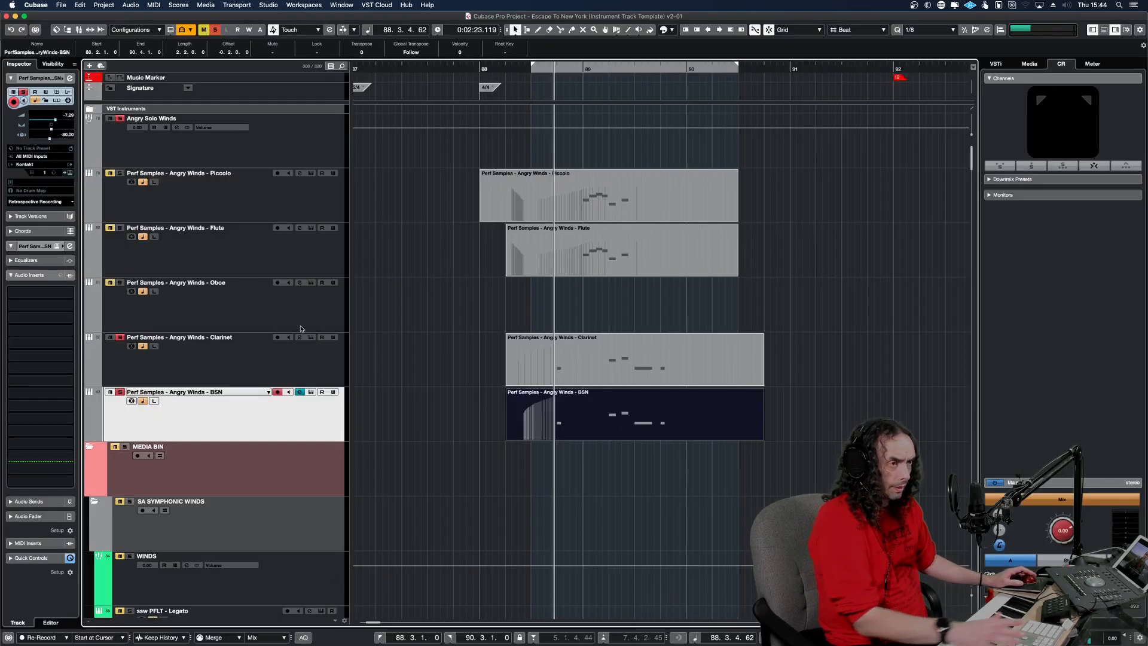
click(92, 412)
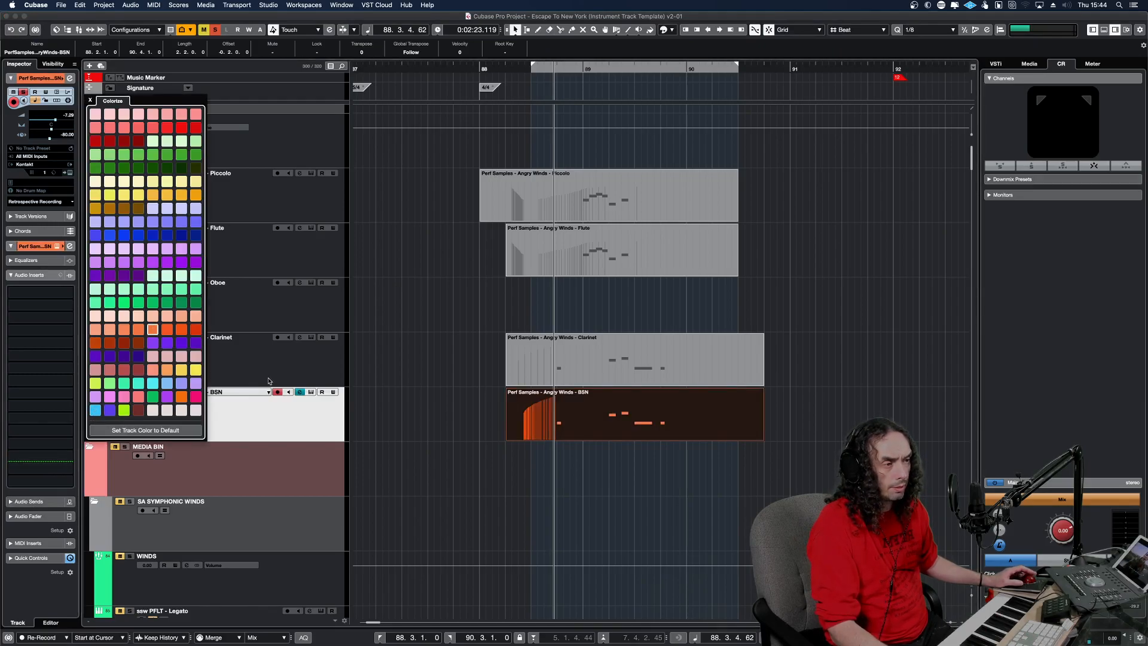
click(304, 445)
Unmute the upper notes in the BSN part, mute only the D4 at 88.4, and play the phrase.
double_click(572, 428)
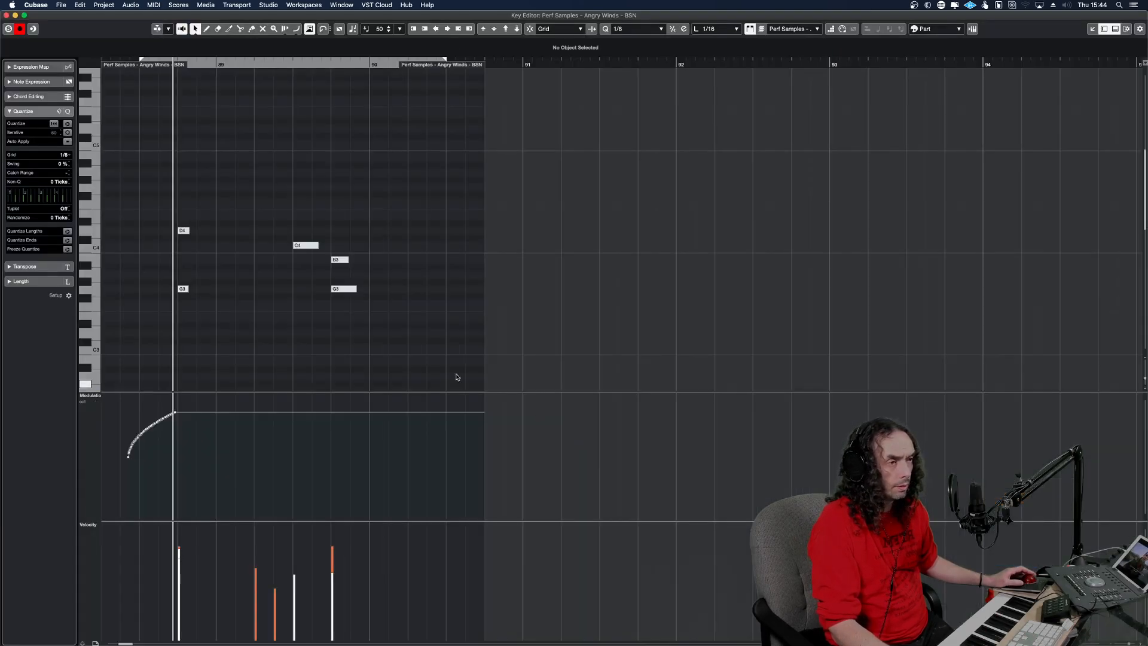
drag(392, 321, 155, 213)
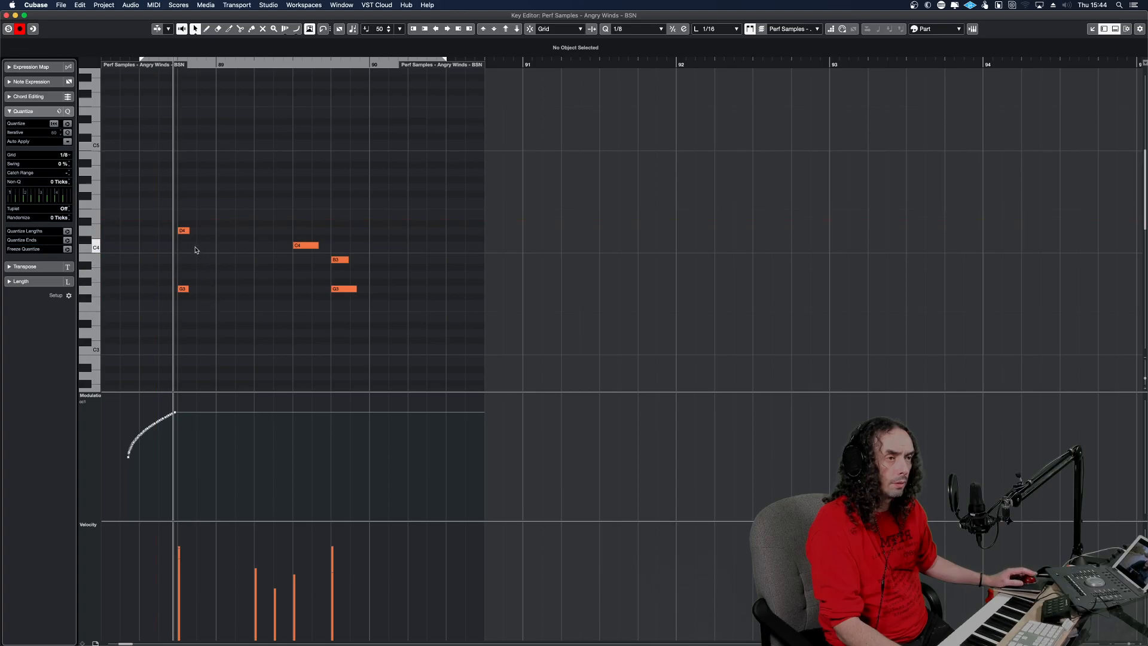
click(178, 230)
key(space)
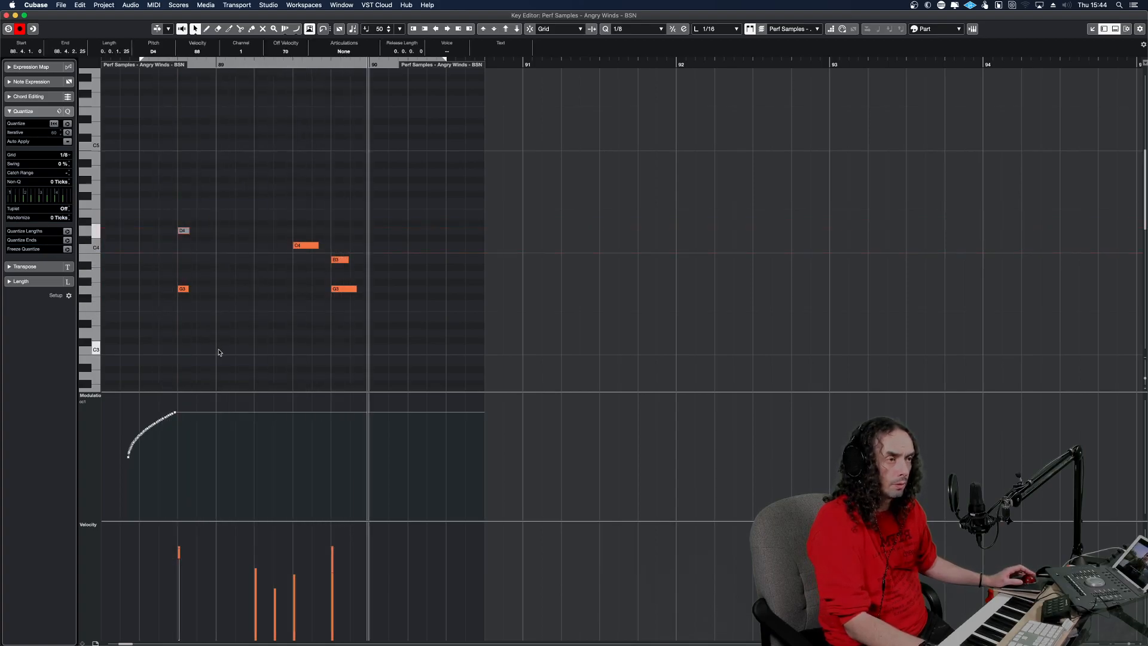
key(space)
key(Return)
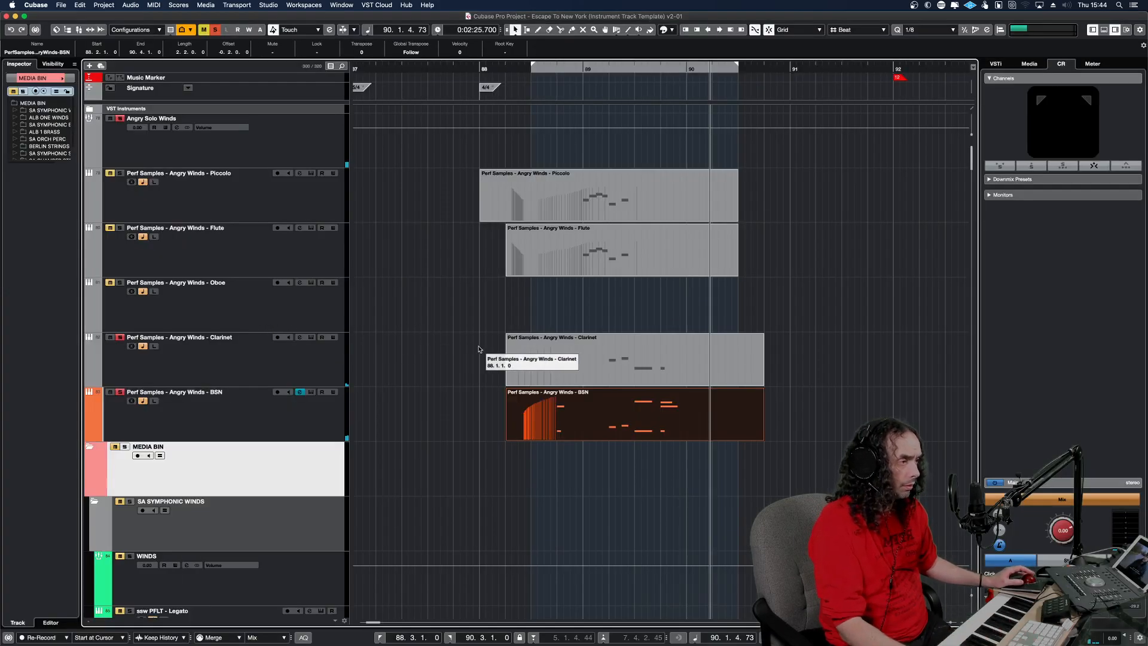
Delete the BSN part and put a fresh copy of the Clarinet part on the BSN track.
key(Delete)
click(622, 368)
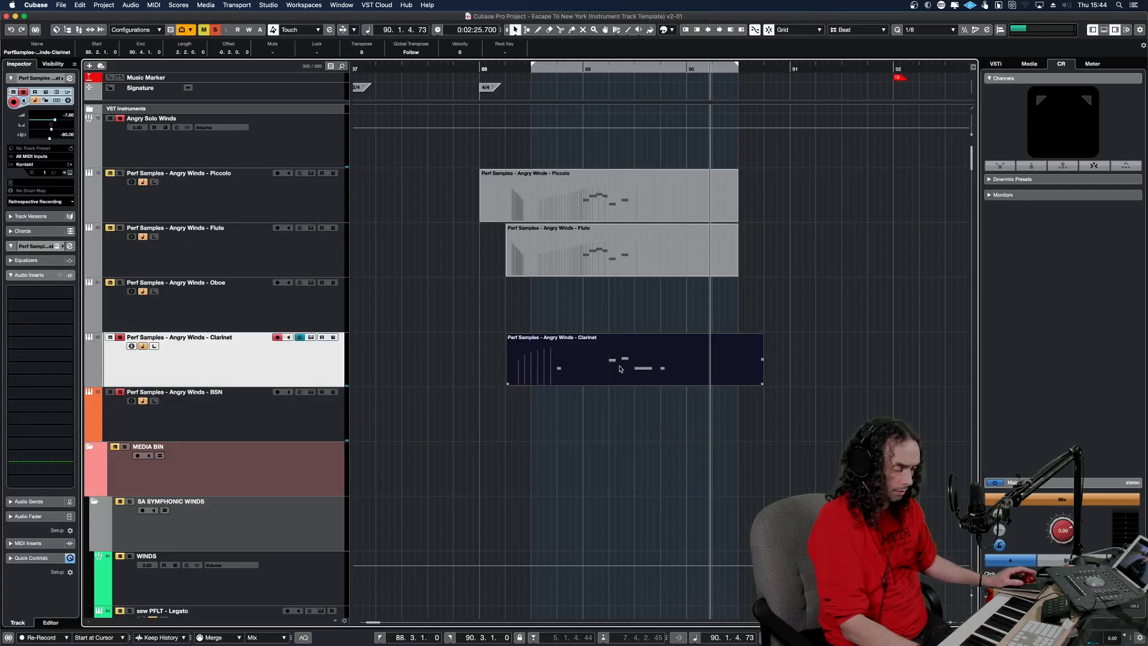
key(super+z)
key(space)
Delete the muted upper D4, C4, B3 and G3 notes from the new BSN part and transpose the remaining notes down an octave.
double_click(585, 418)
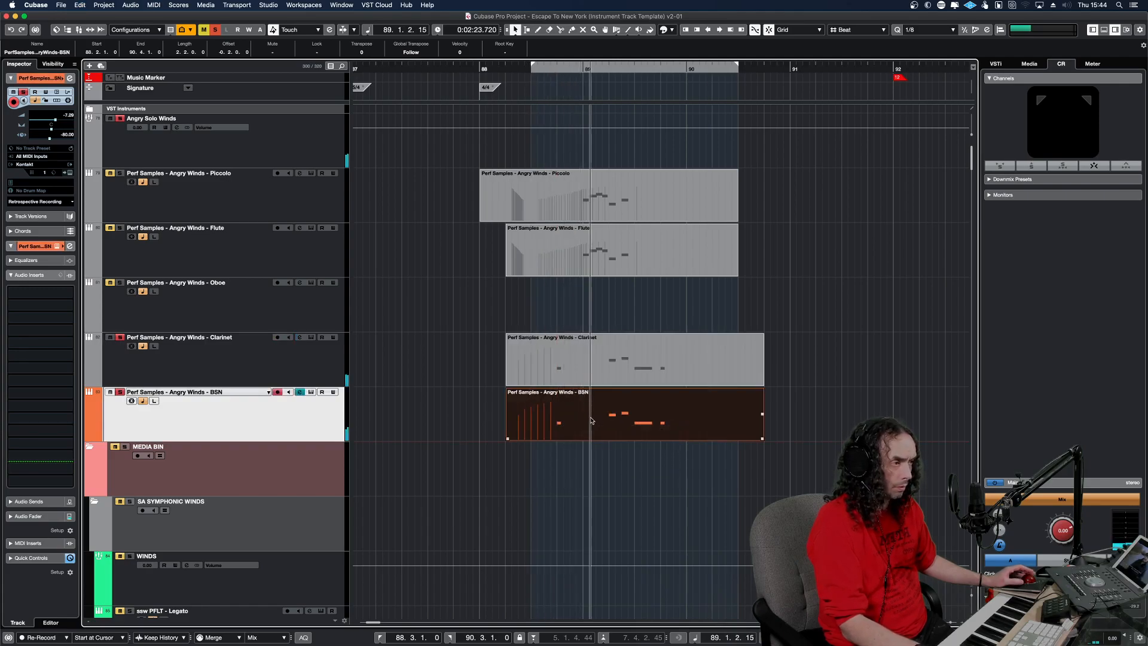
drag(373, 225, 133, 90)
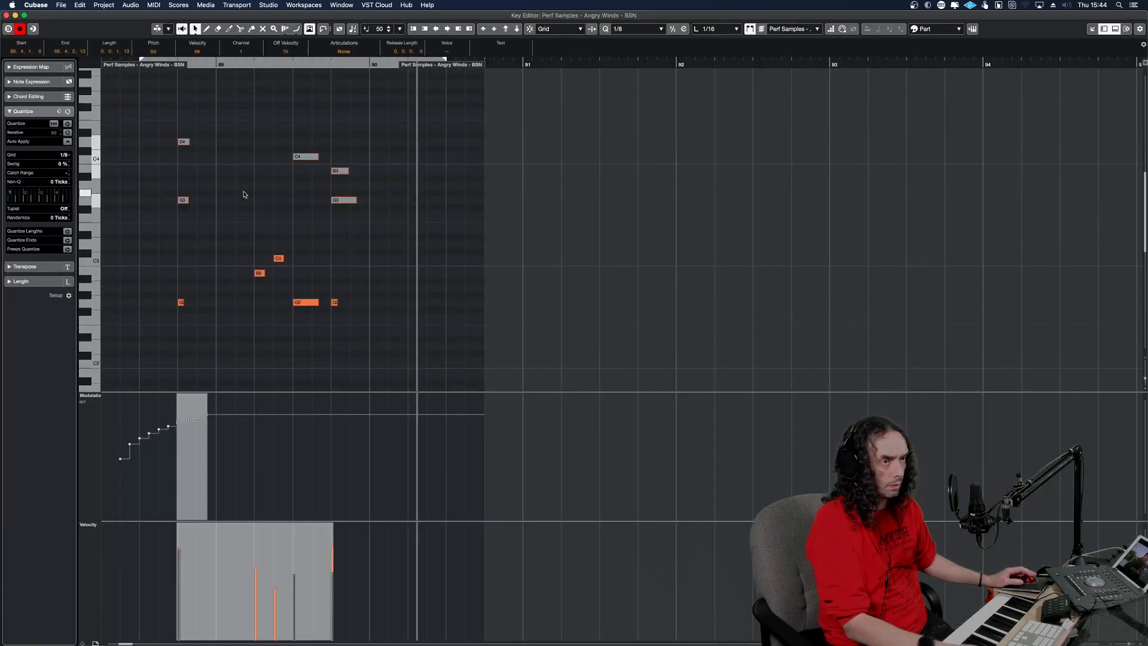
key(Delete)
drag(373, 321, 163, 230)
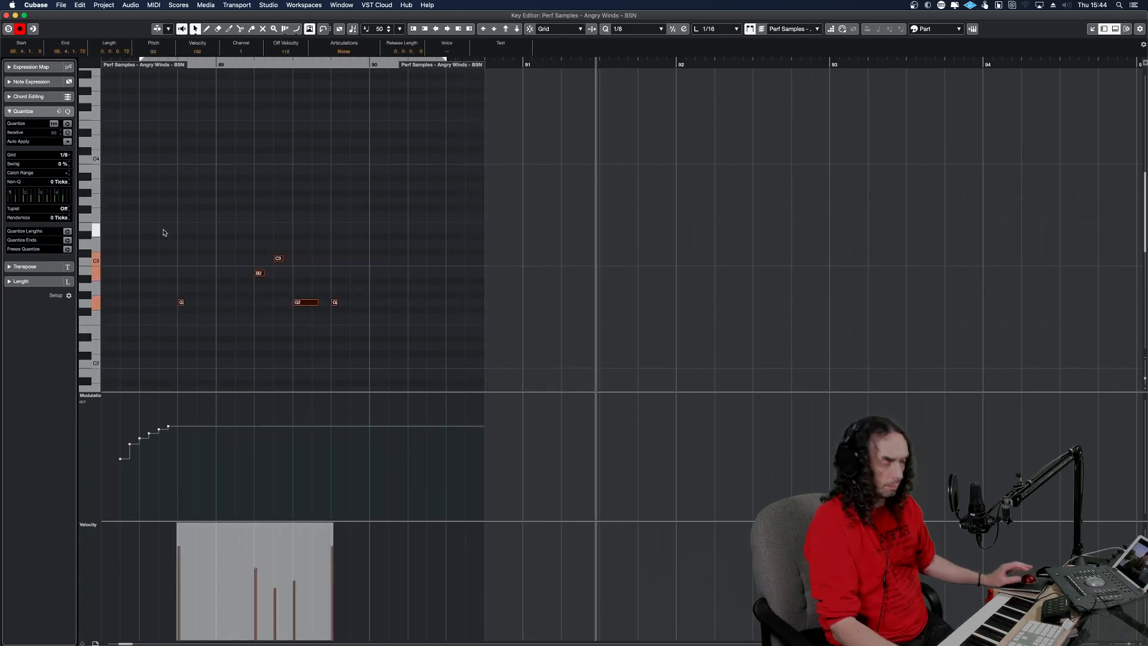
key(shift+Down)
key(space)
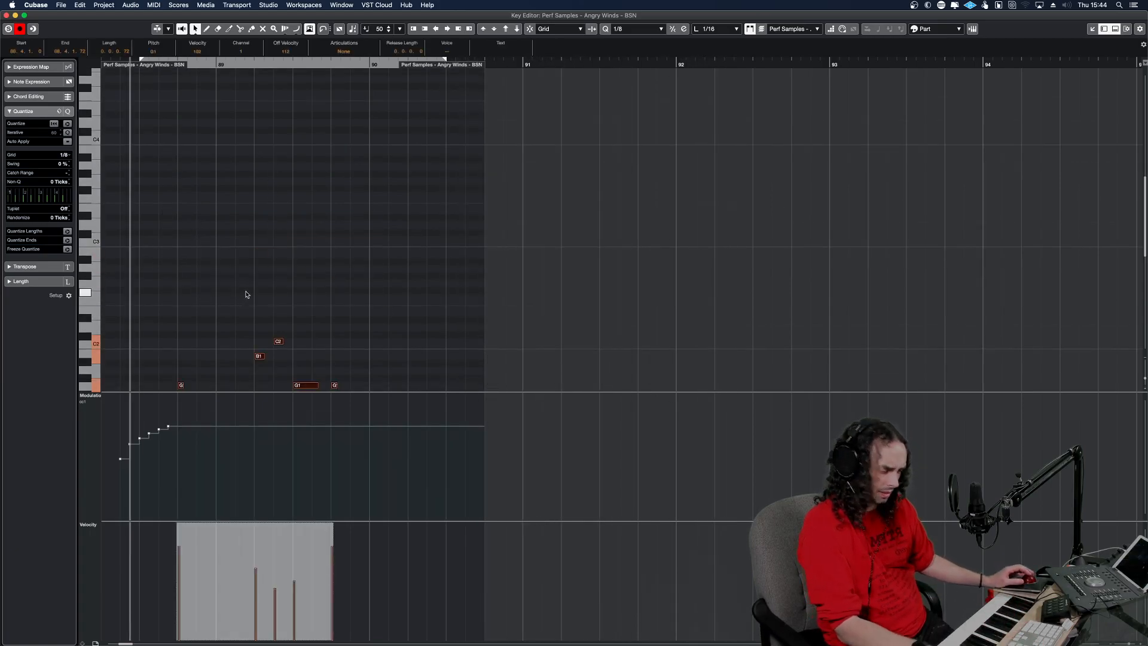
Try a smooth rising CC 1 modulation curve leading up to the G1 at 88.4 in the BSN part.
key(space)
key(h)
key(h)
scroll(556, 276, down, 4)
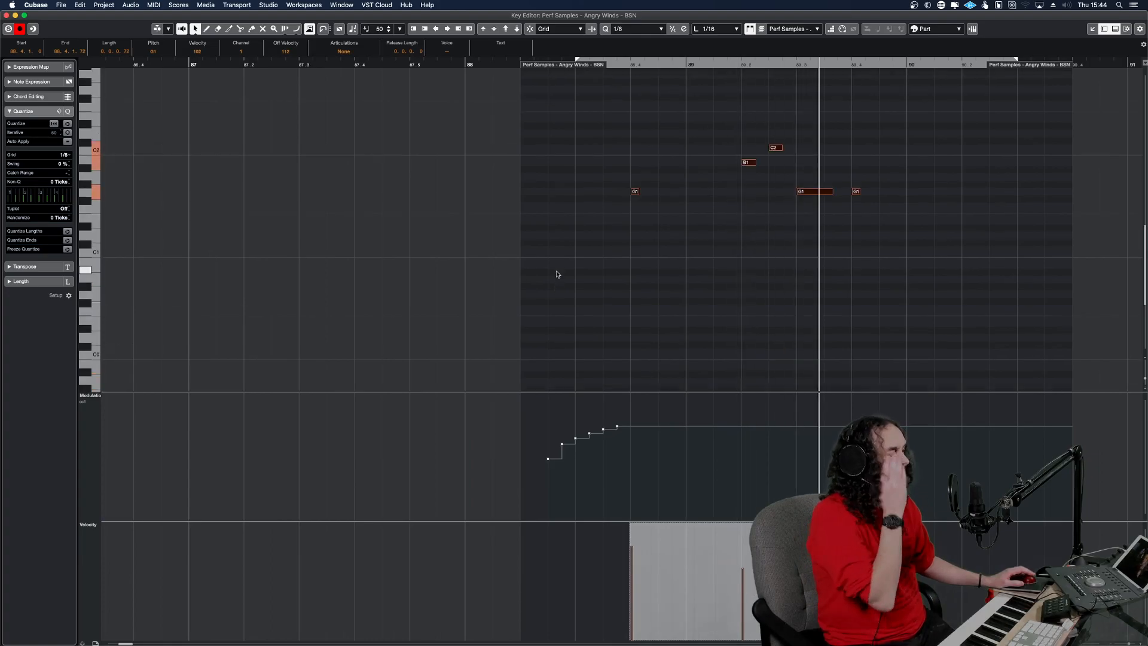
right_click(569, 294)
click(665, 296)
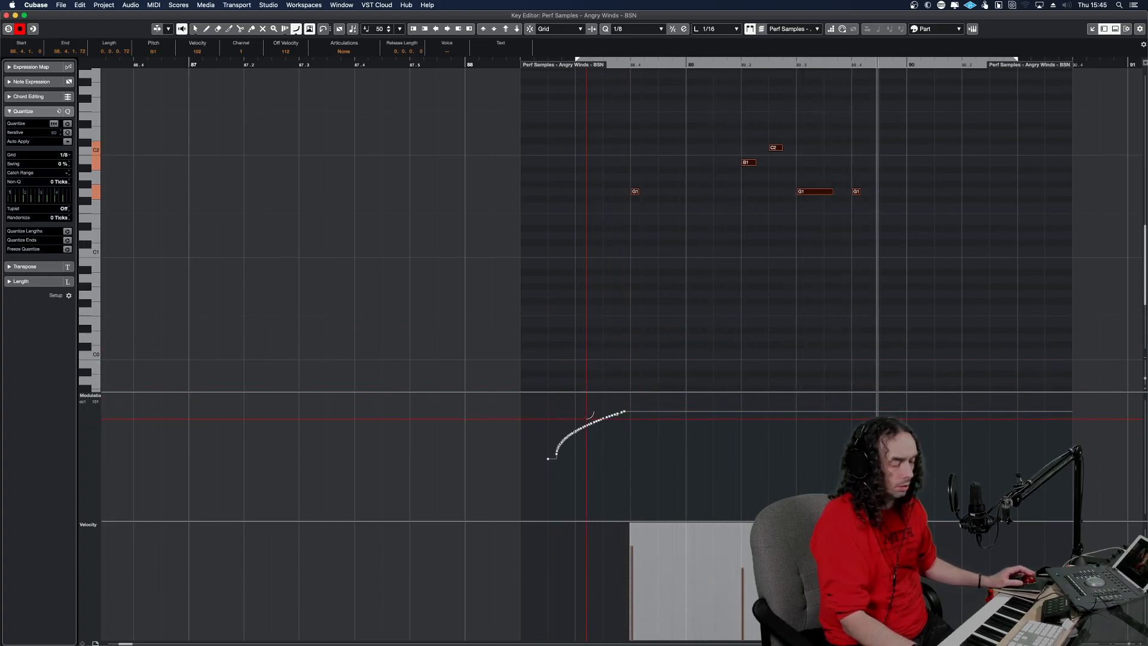
click(559, 415)
Delete all CC 1 modulation points in the BSN part and draw a single near-maximum value just before 88.4.
drag(530, 401, 646, 470)
key(Delete)
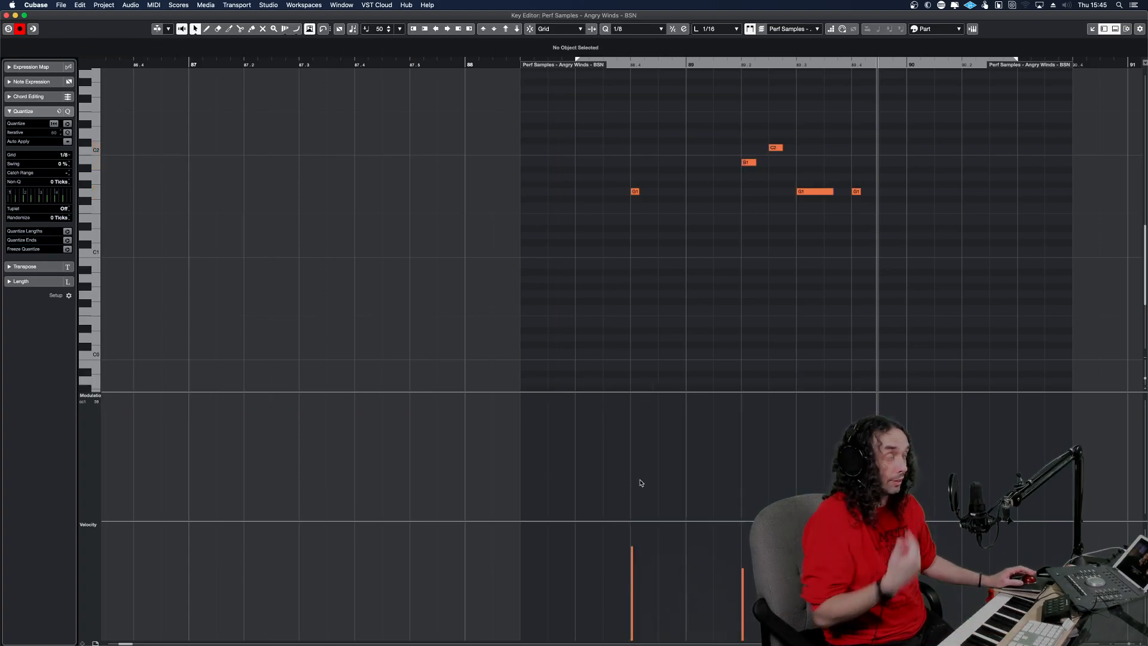
right_click(711, 461)
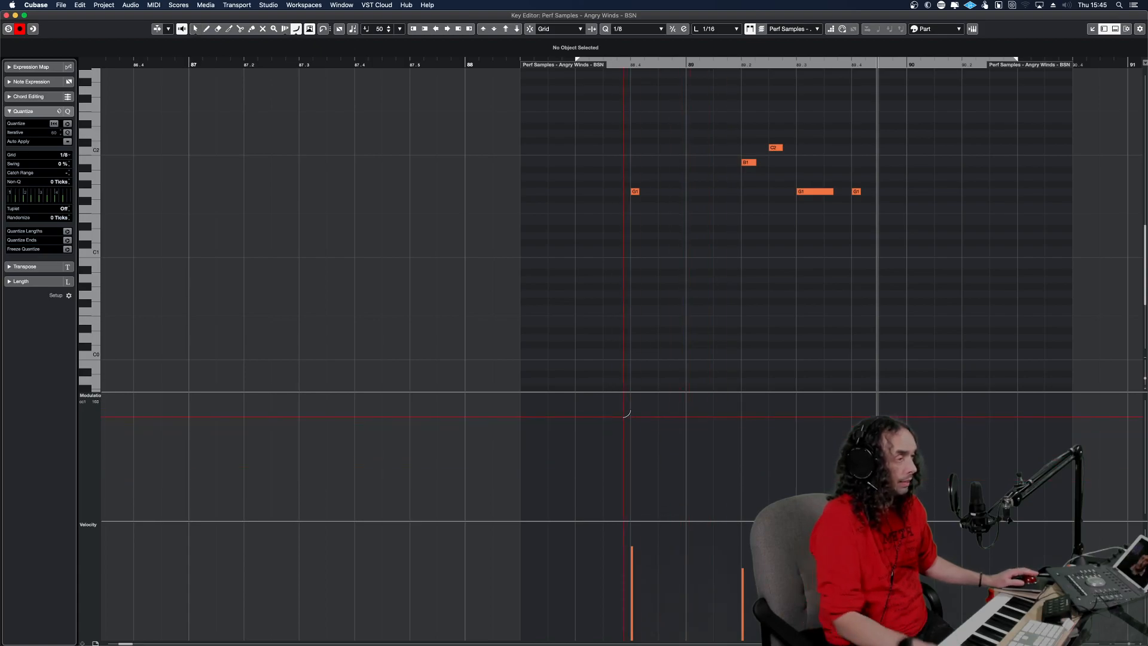
alt+shift+click(602, 334)
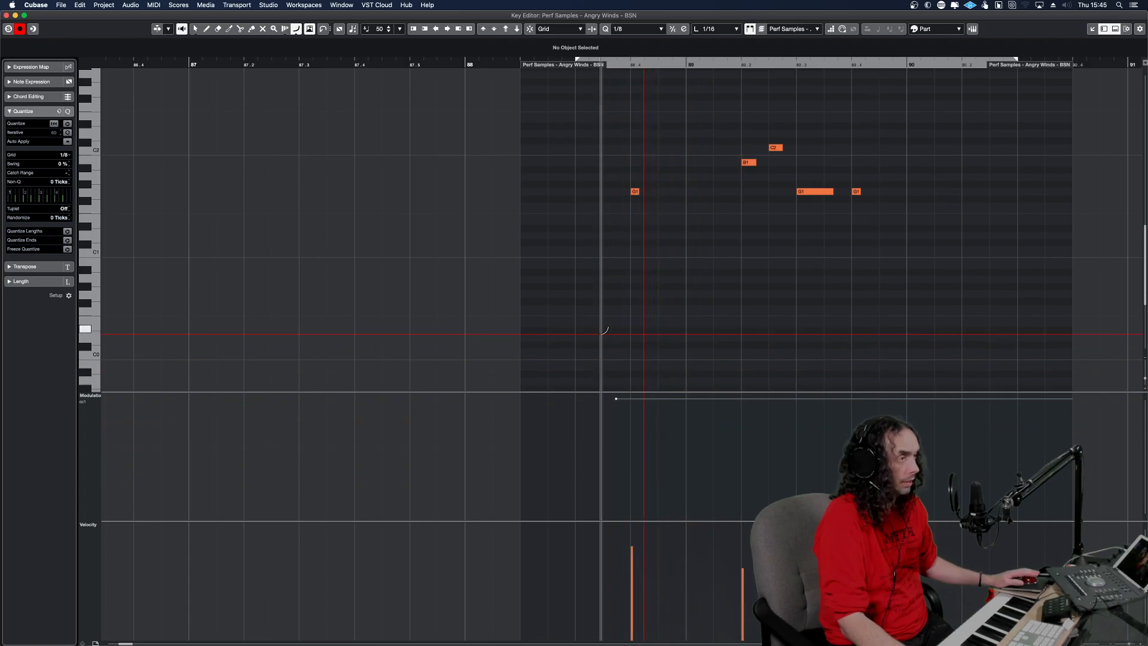
Play the BSN phrase, close the Key Editor, and listen to the soloed clarinet and bassoon parts together.
key(space)
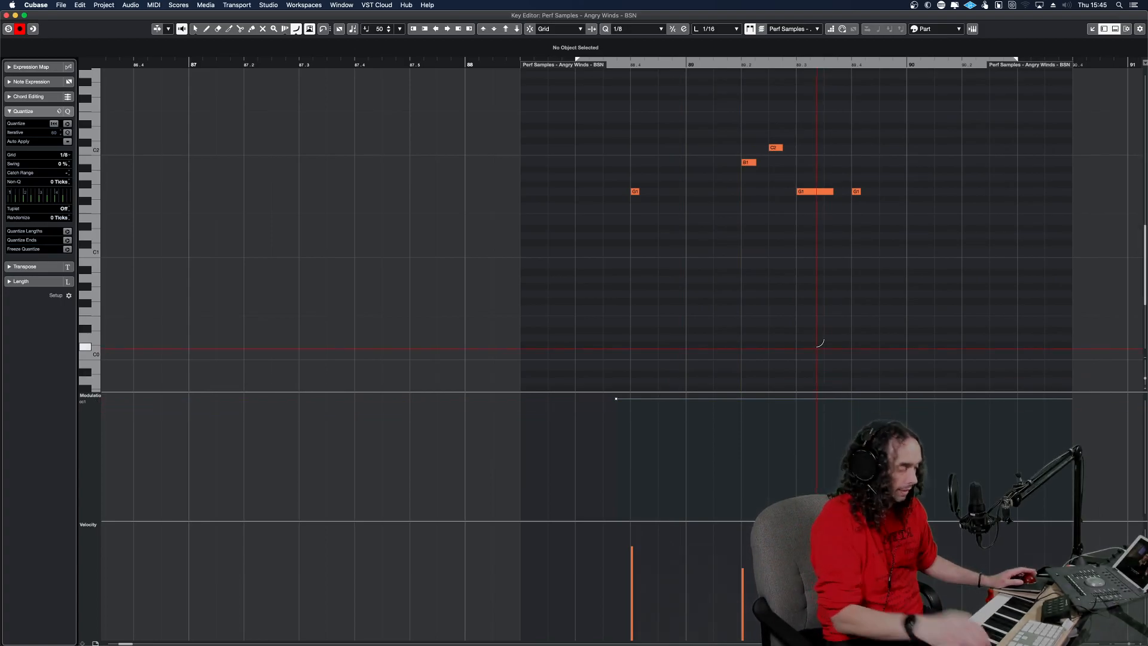
key(Return)
key(space)
key(space)
click(531, 394)
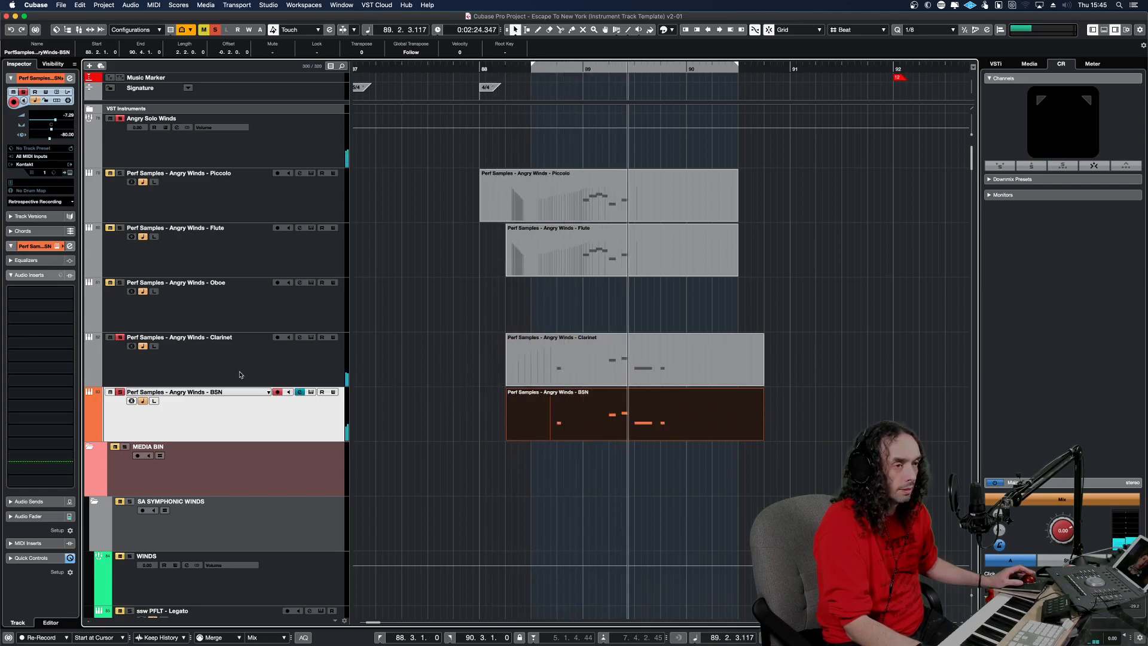
Check the BSN part in the Key Editor and listen to the soloed clarinet and bassoon phrase again.
click(557, 388)
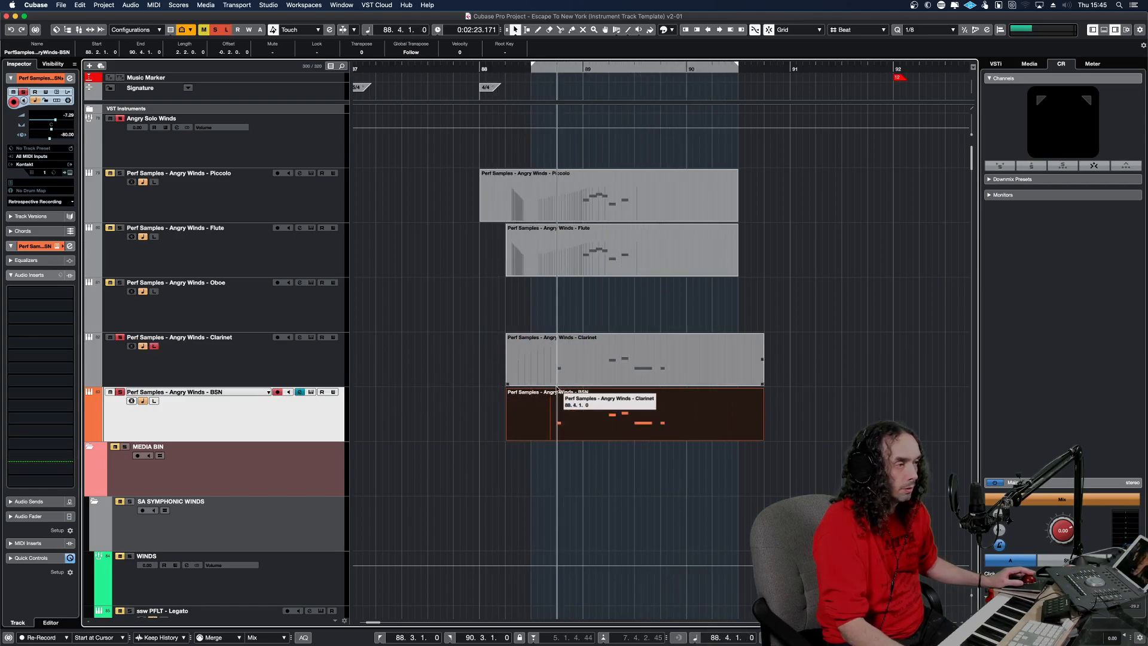
double_click(557, 417)
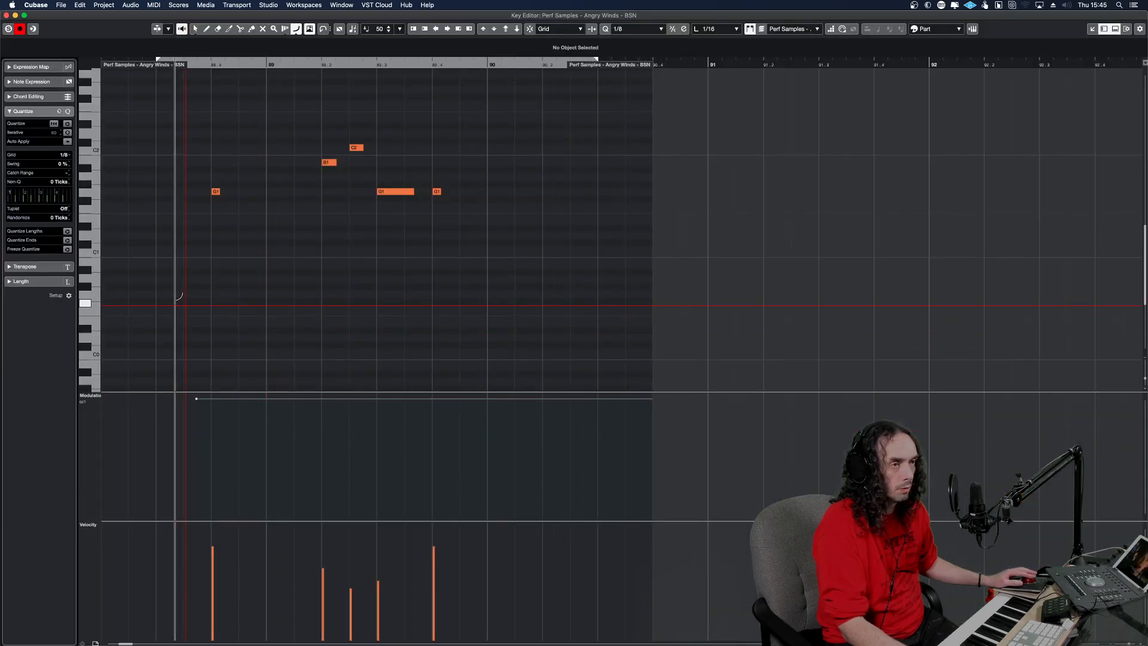
key(Escape)
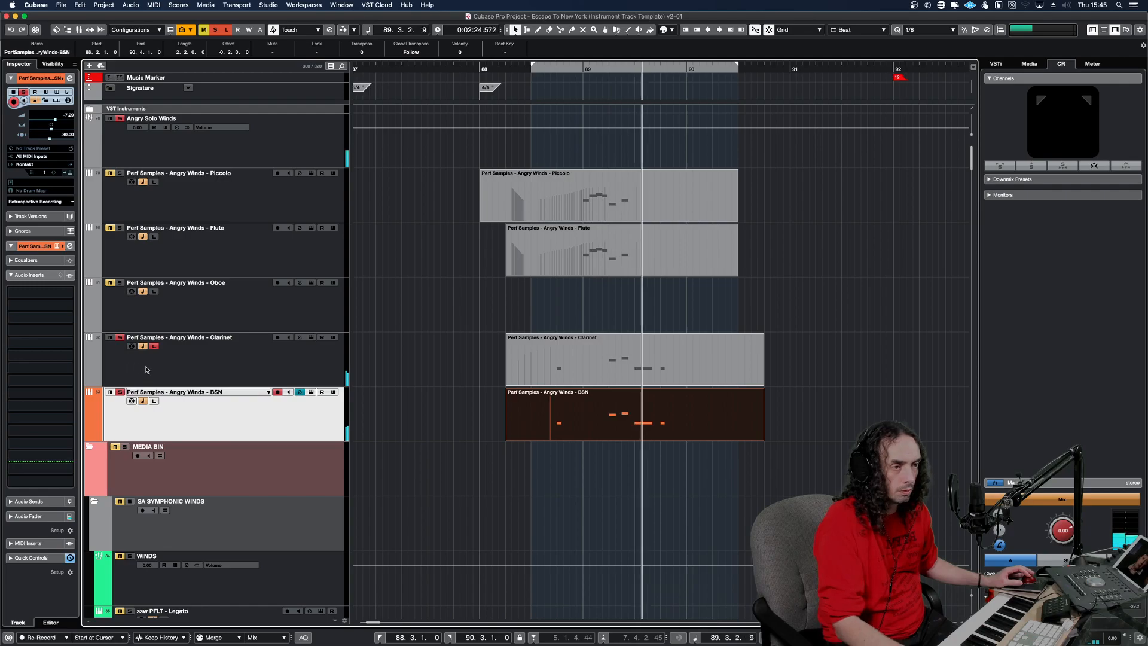
key(space)
key(space)
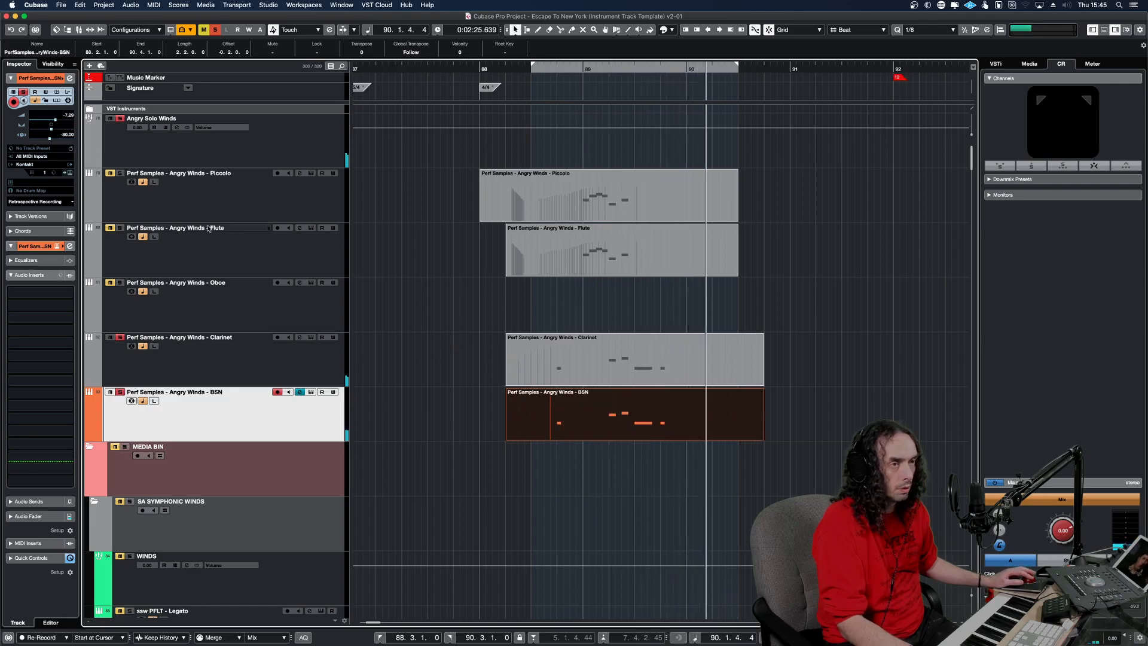
Solo the piccolo and flute tracks together with clarinet and bassoon and listen to the four-part phrase.
key(space)
key(space)
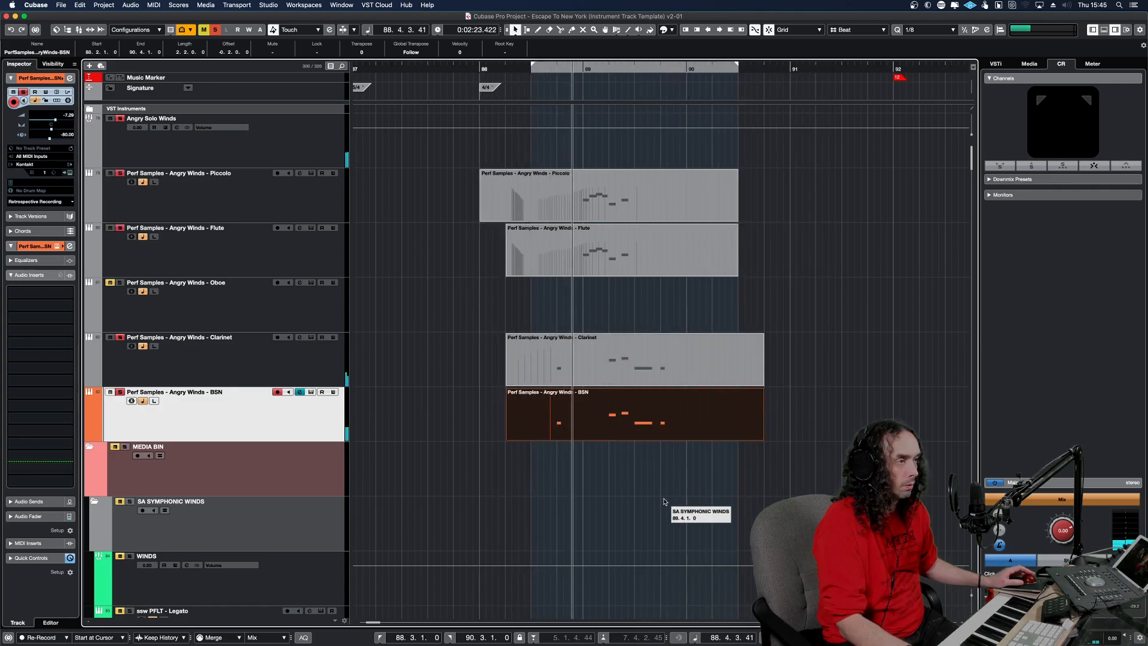
key(space)
key(space)
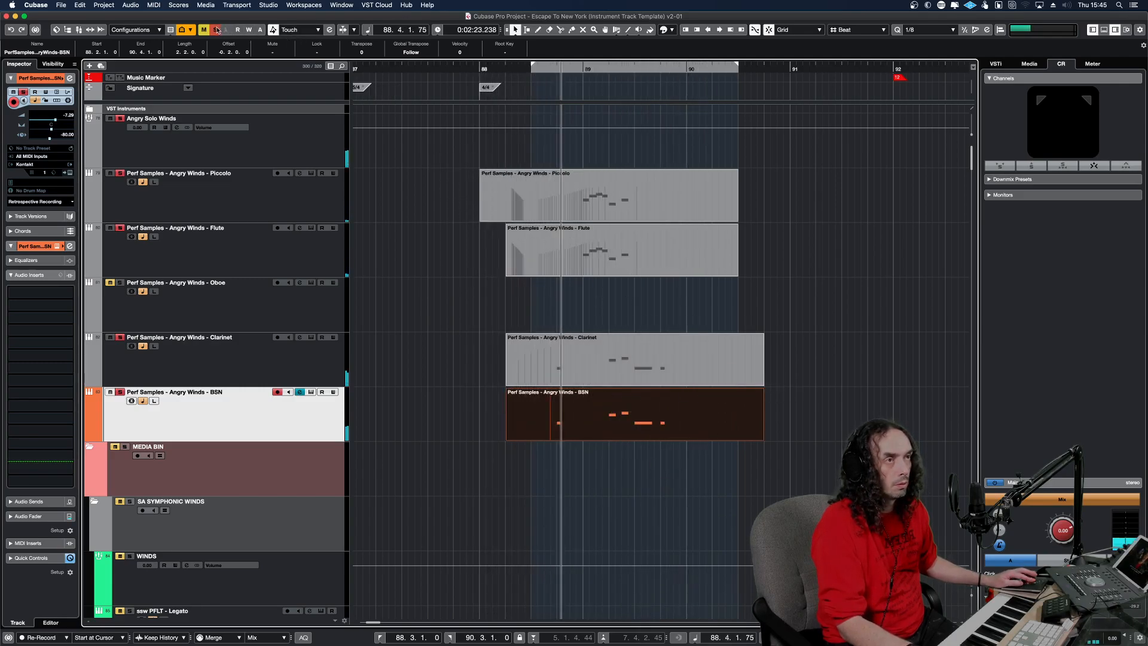
Deactivate all track solos and play the phrase within the full arrangement.
click(217, 30)
key(space)
key(space)
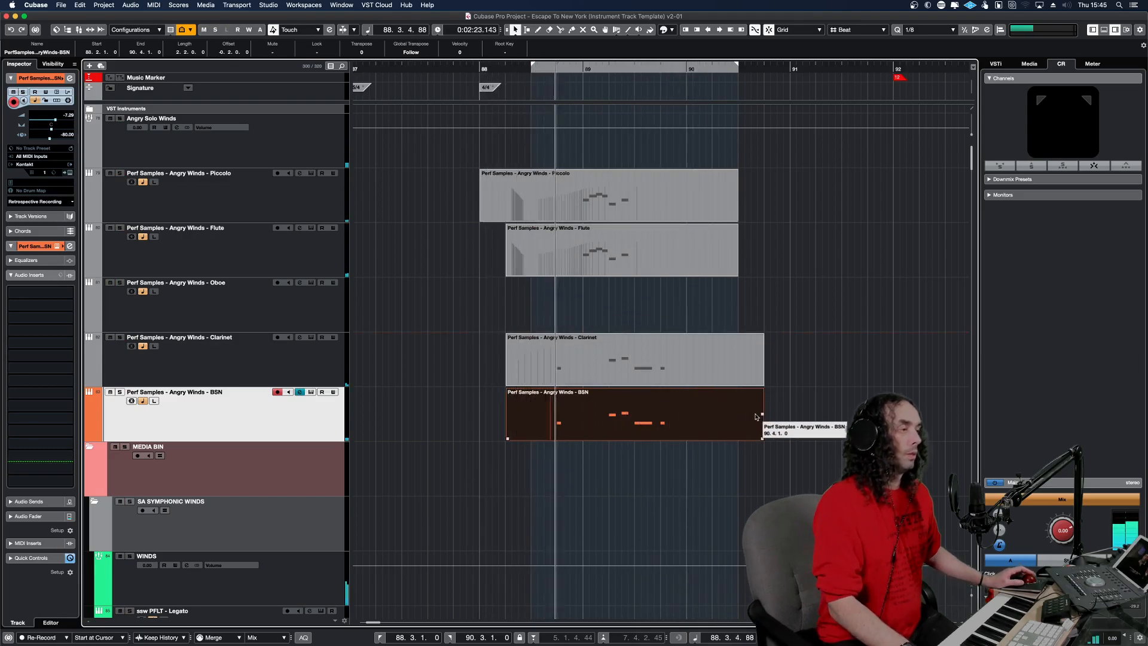
Shorten the Clarinet and BSN parts to end at 90.3 and draw a falling CC 1 modulation curve just before 89.3 in the Clarinet part.
shift+click(759, 377)
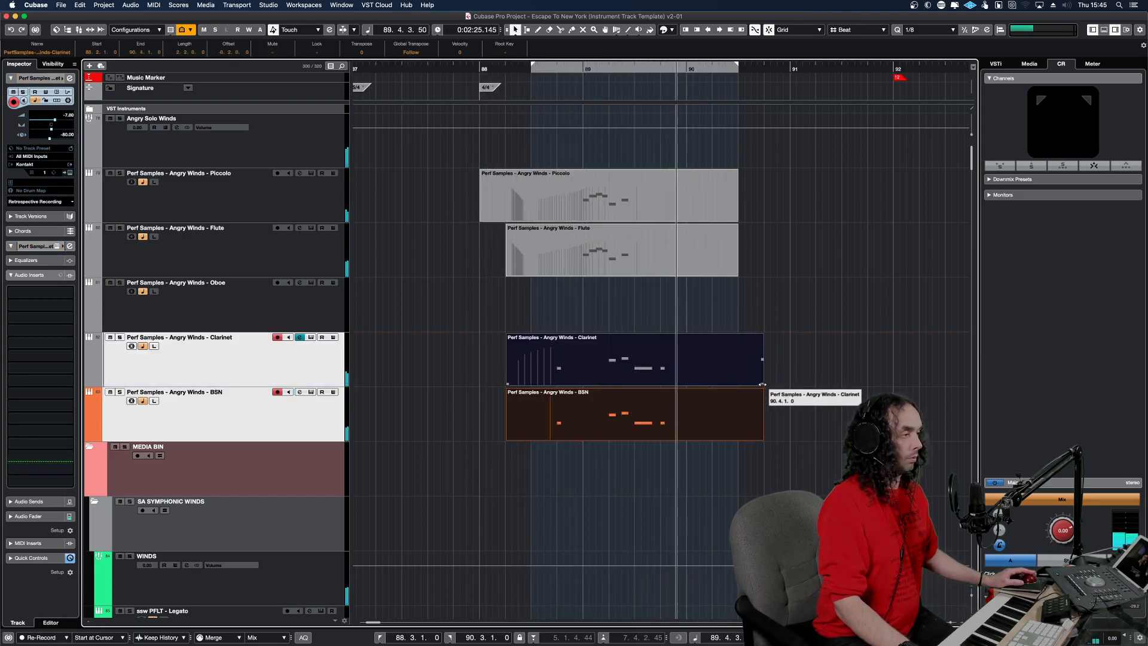
double_click(677, 412)
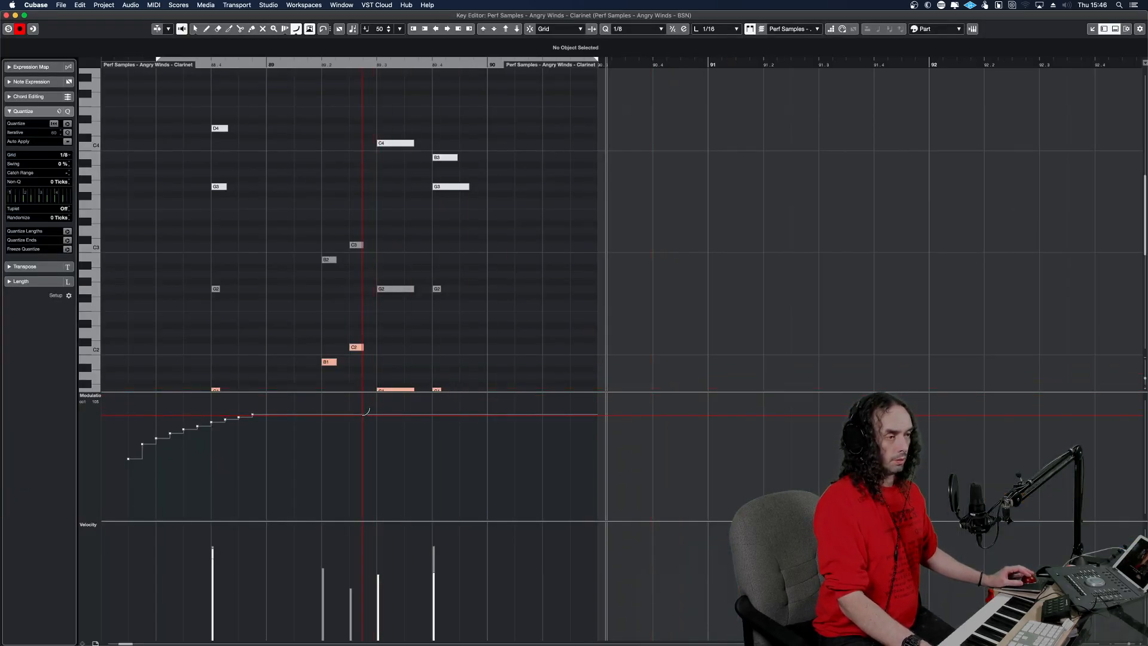
click(310, 361)
key(space)
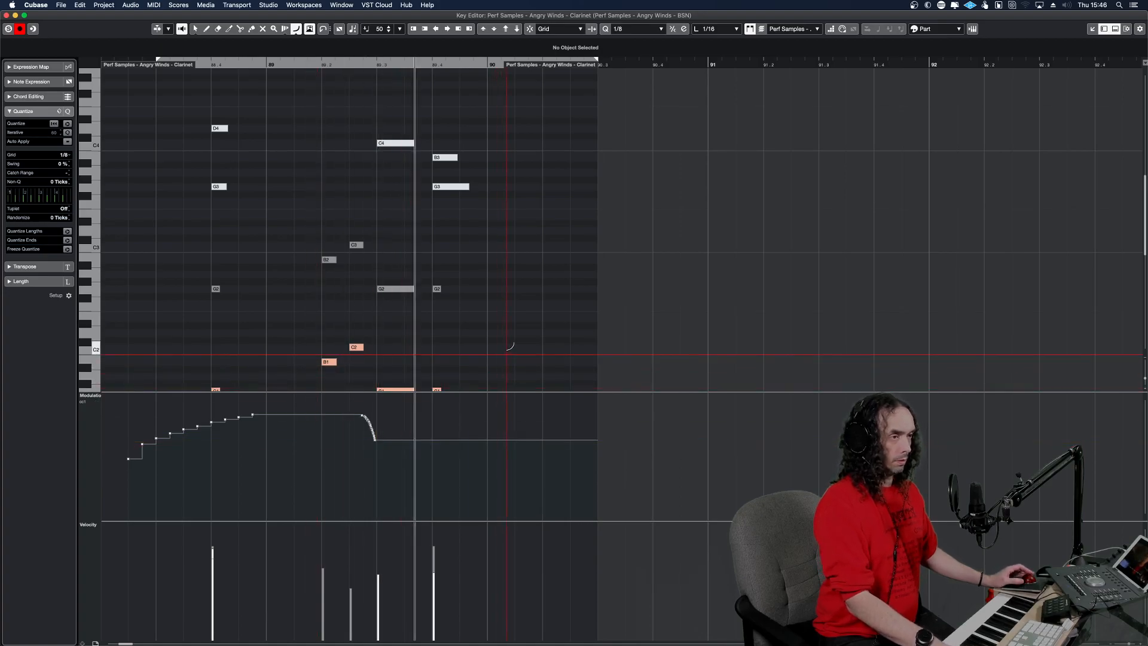
key(Return)
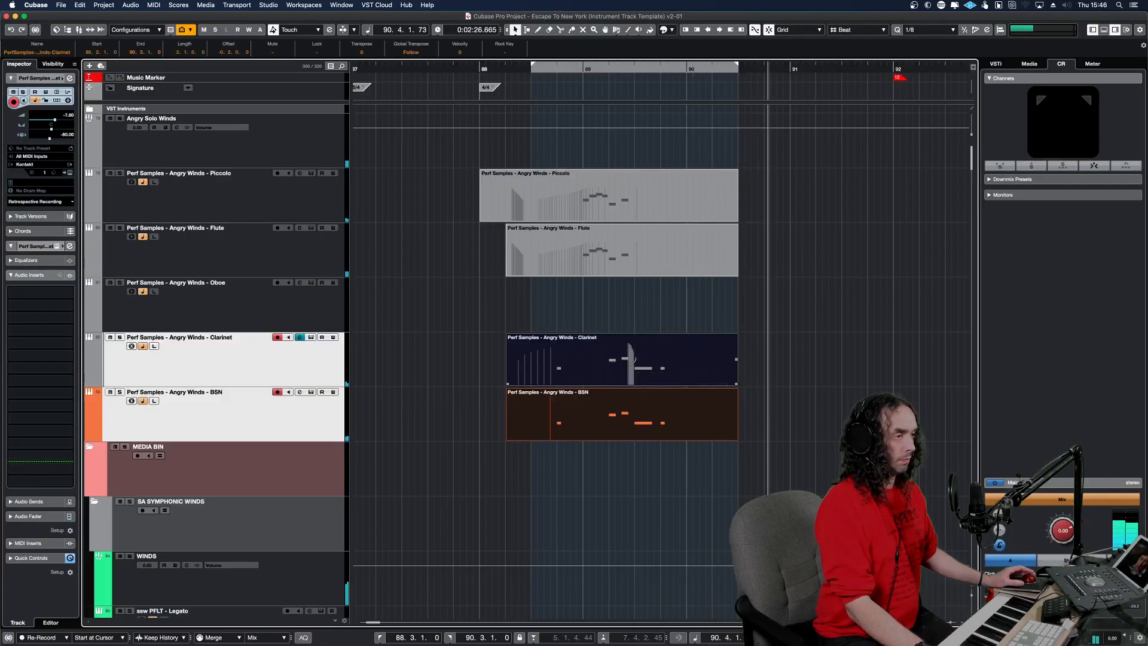
double_click(625, 357)
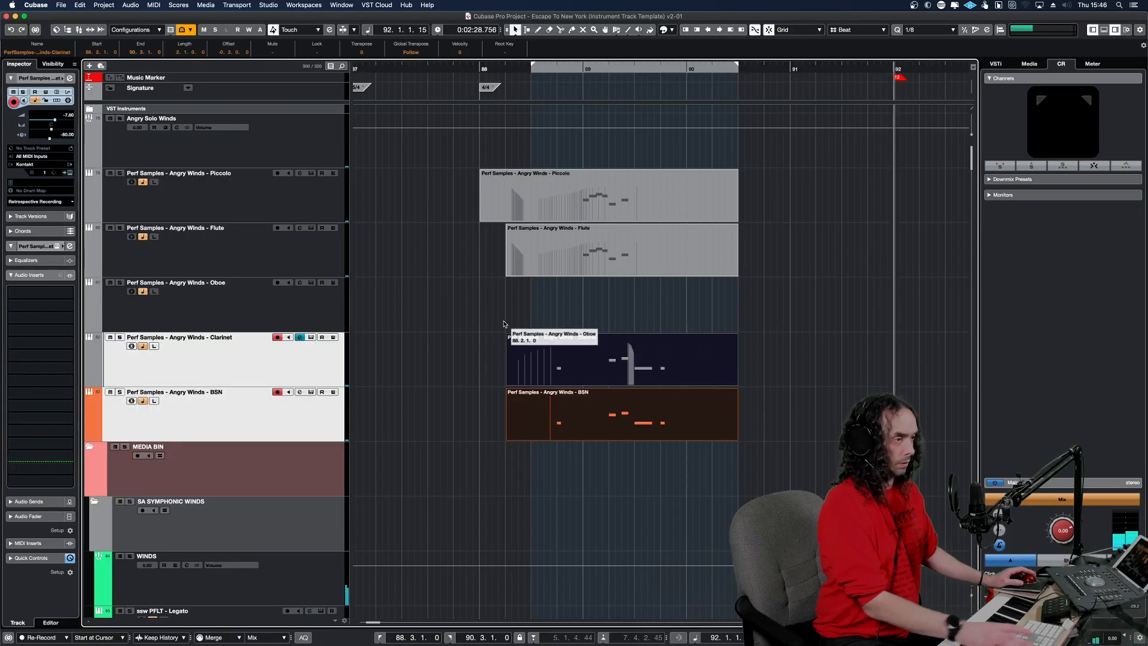
key(Return)
double_click(647, 349)
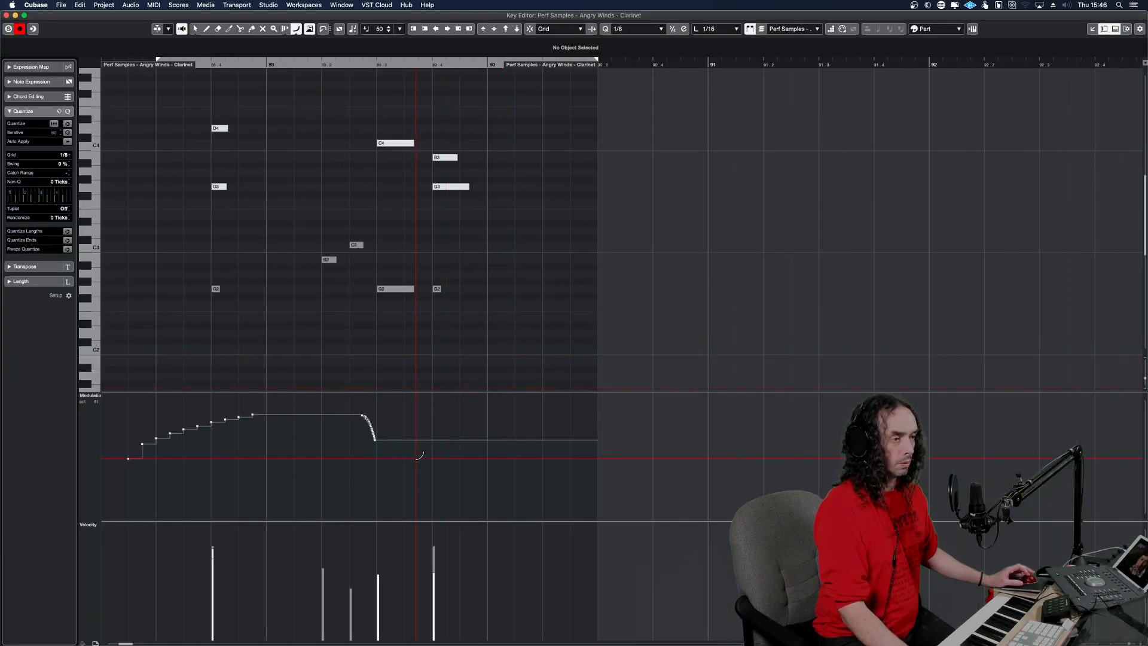
key(Return)
Draw a steep falling CC 1 modulation curve just before the G1 at 89.3 in the BSN part and play it back.
double_click(575, 404)
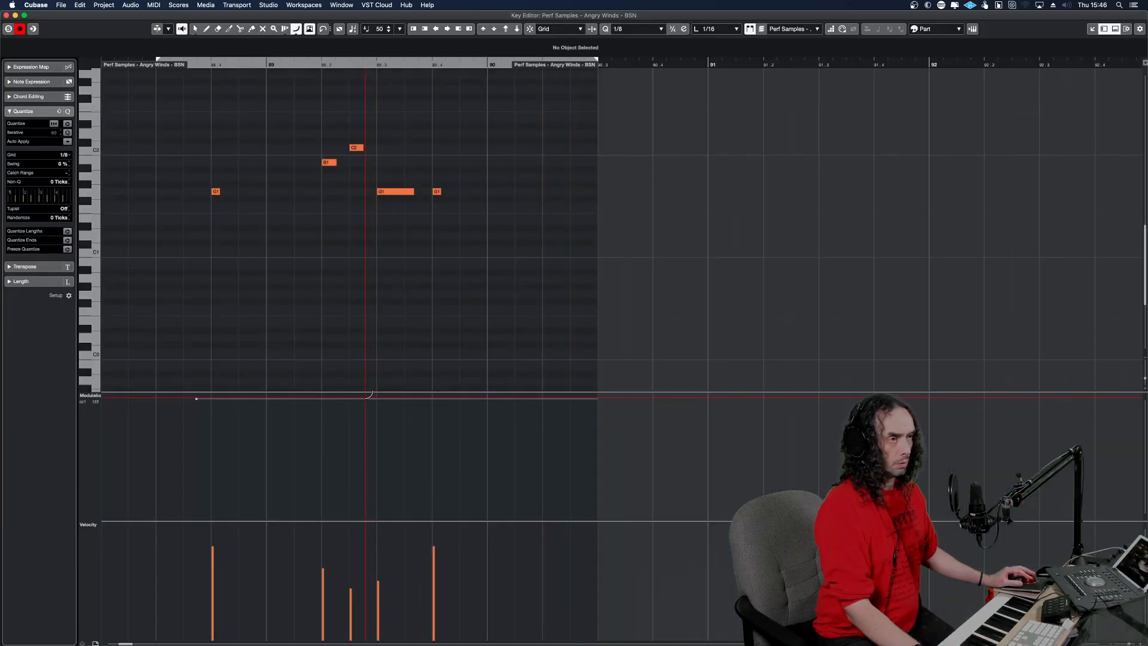
drag(378, 431, 377, 433)
key(space)
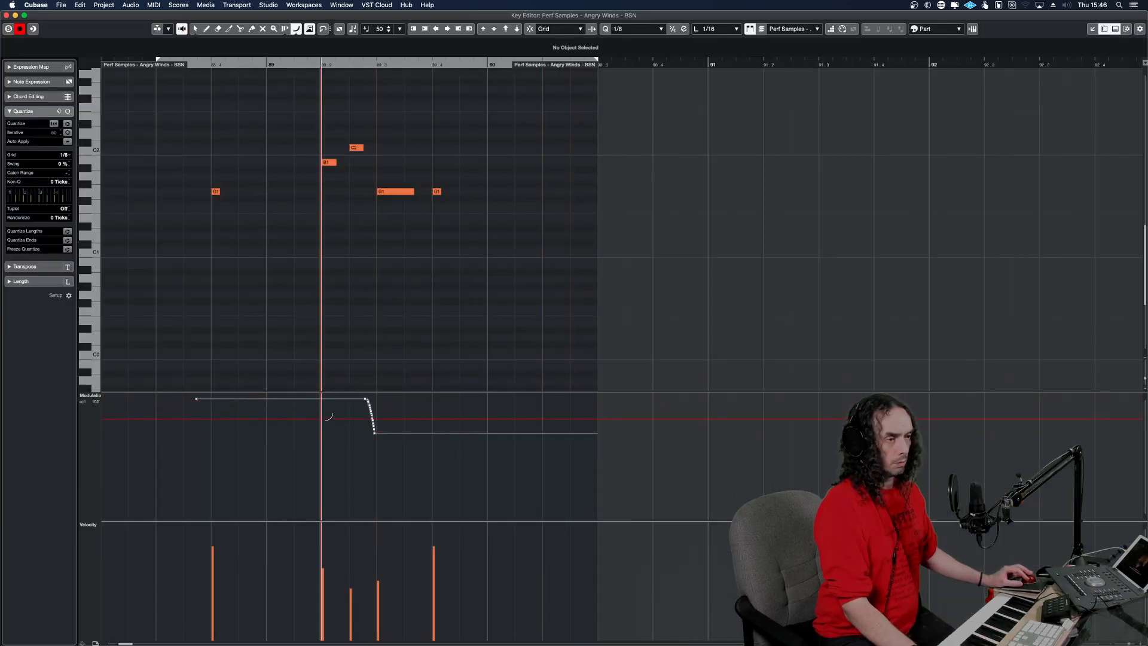
key(Return)
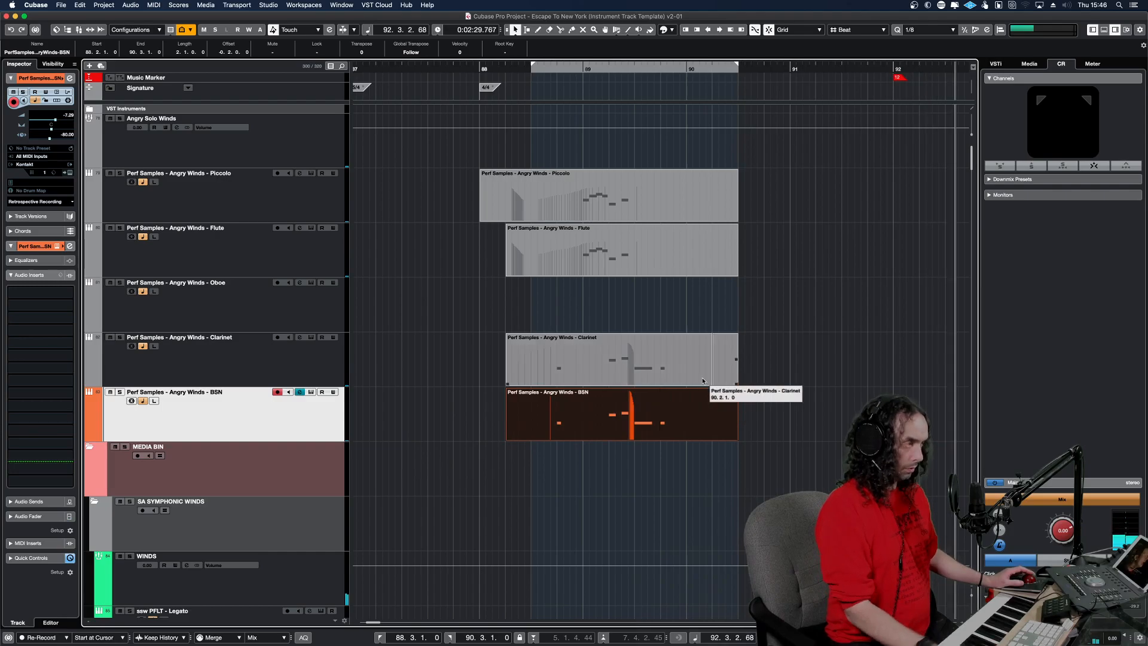
Open the albOne WW HI + LO - Arr Shorts part in the Key Editor and examine and play its woodwind run in bar 91.
scroll(786, 353, down, 15)
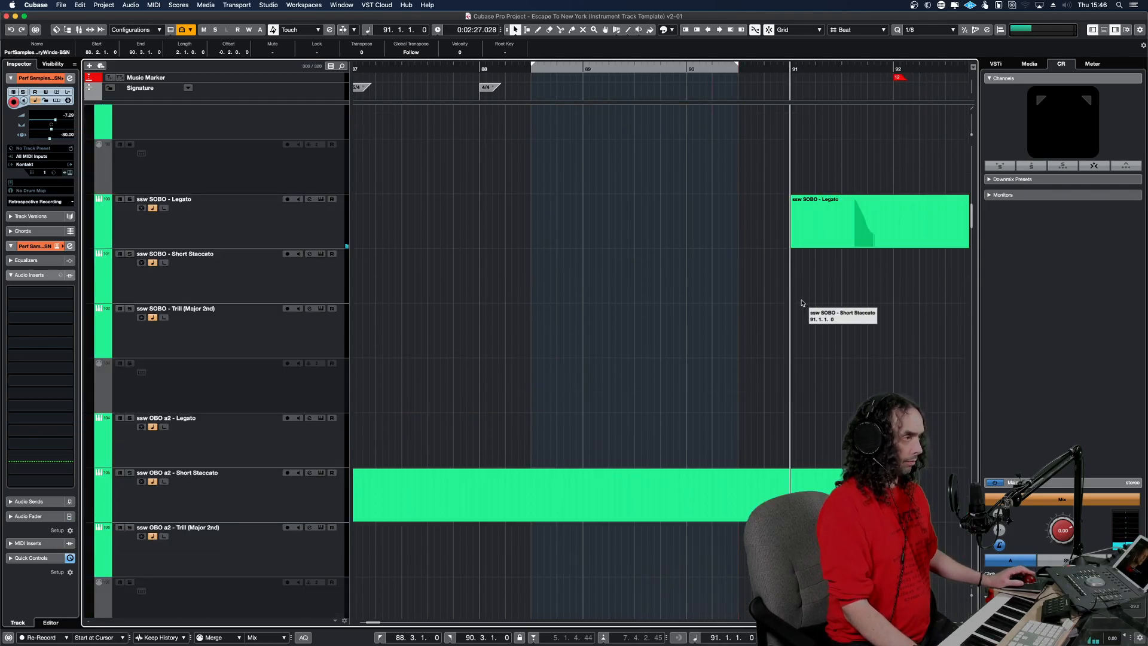
double_click(819, 407)
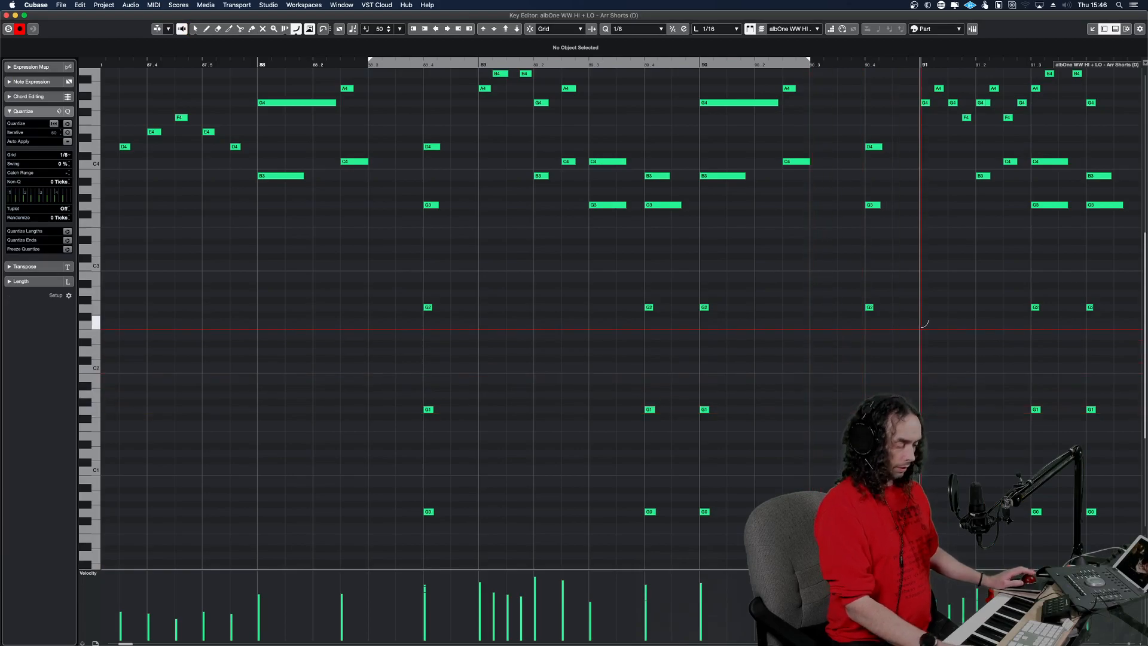
key(g)
key(g)
key(h)
key(h)
key(h)
key(h)
scroll(868, 282, up, 10)
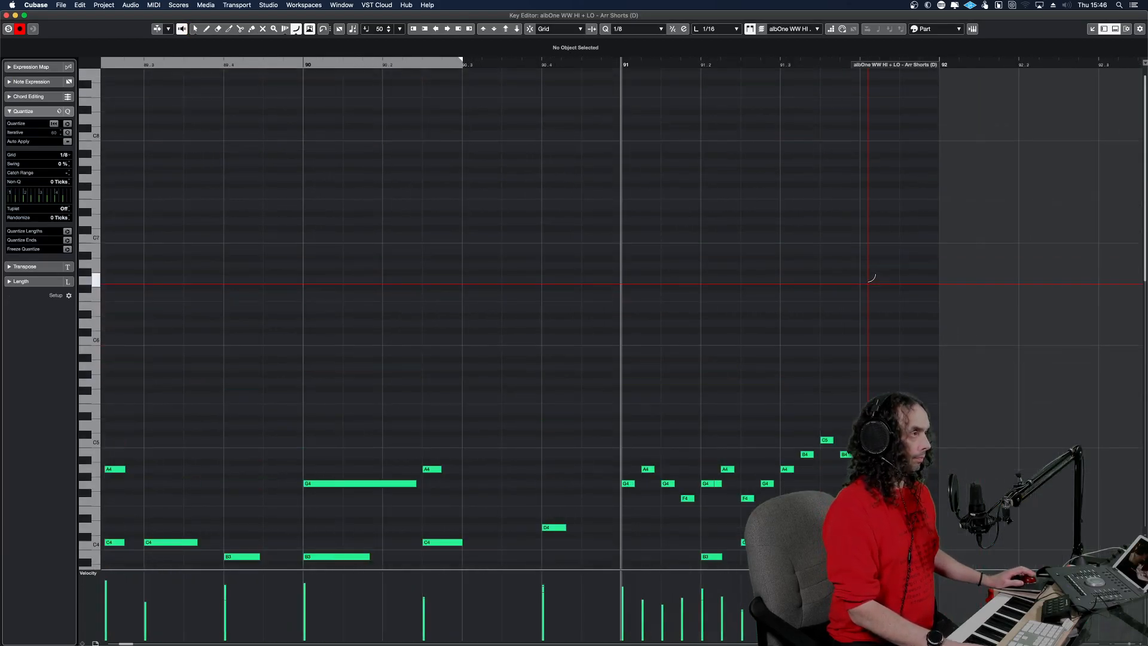
key(h)
key(h)
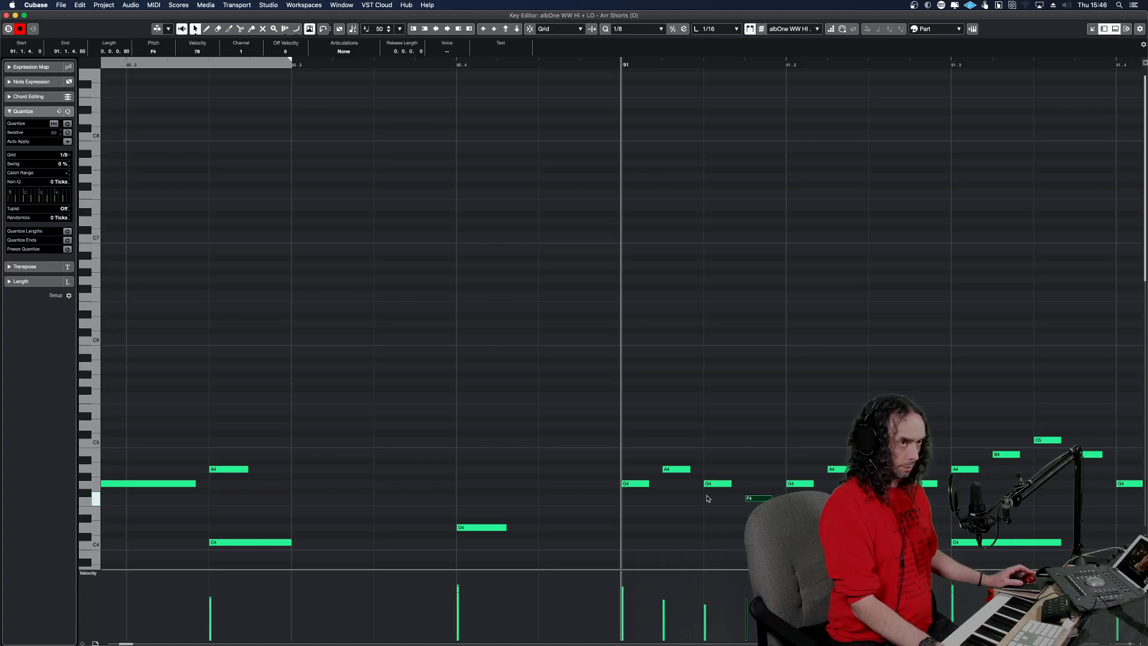
key(space)
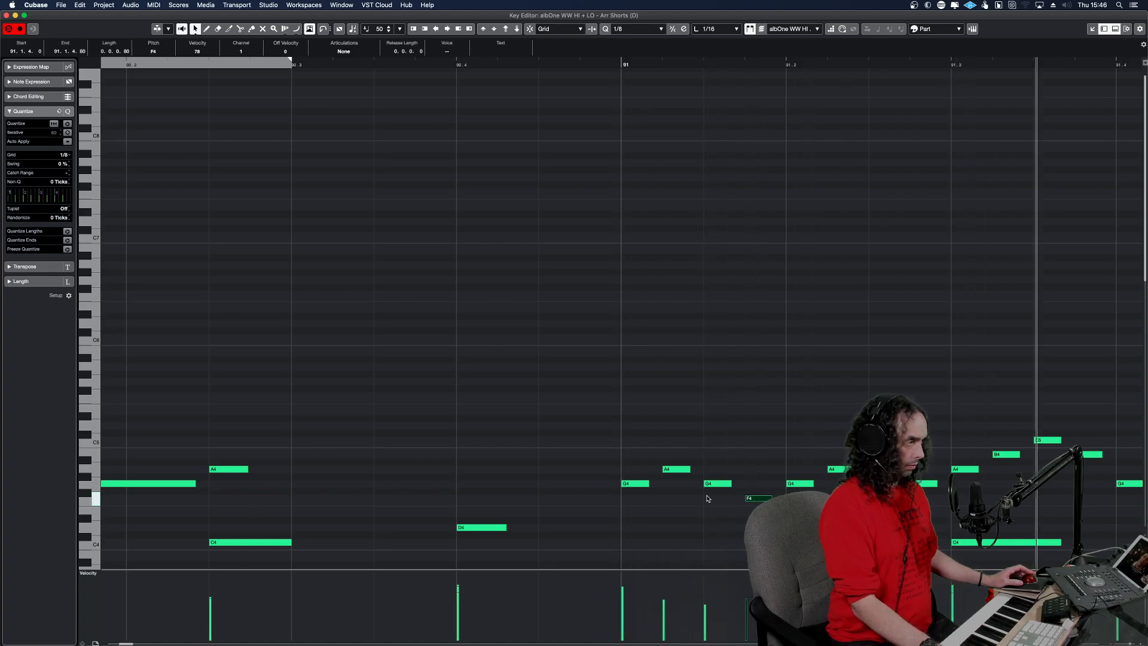
key(g)
key(g)
key(g)
key(g)
key(g)
key(g)
key(g)
key(g)
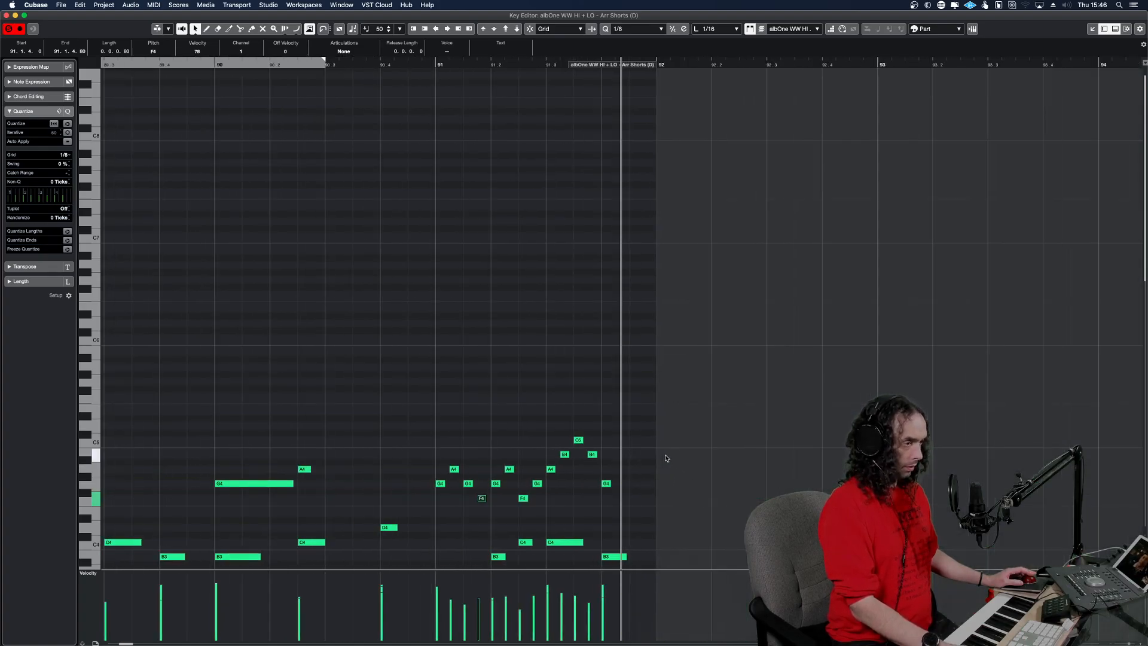
scroll(668, 457, down, 5)
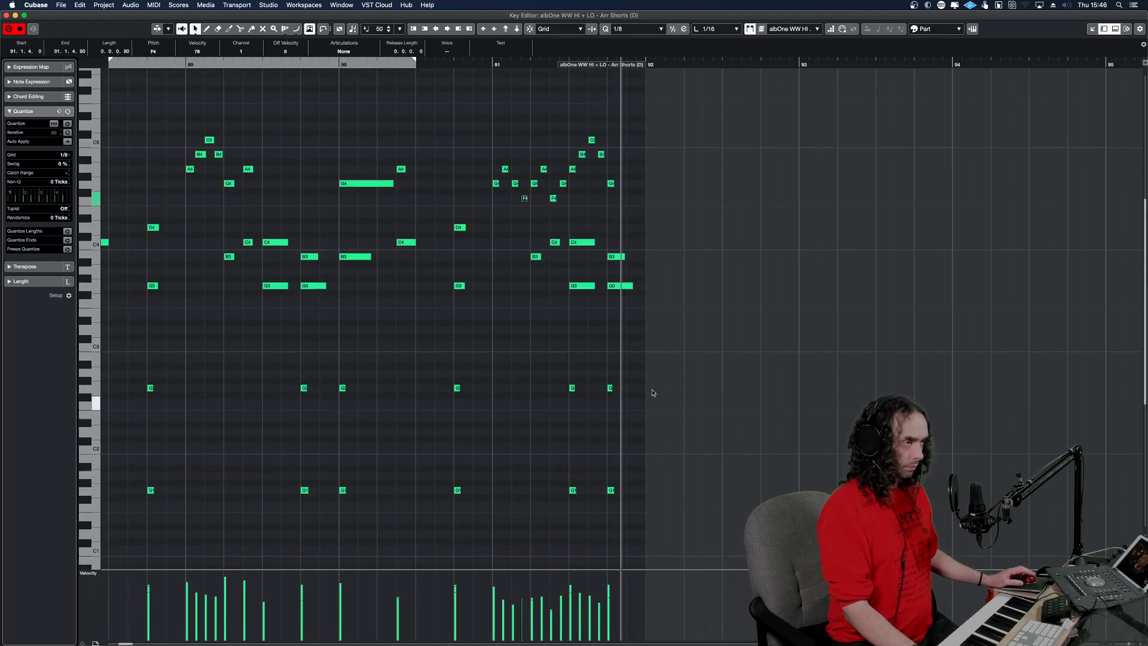
Copy the upper run of notes between F4 and C5 in bar 91 of the Arr Shorts part and listen to the passage.
drag(633, 225, 493, 131)
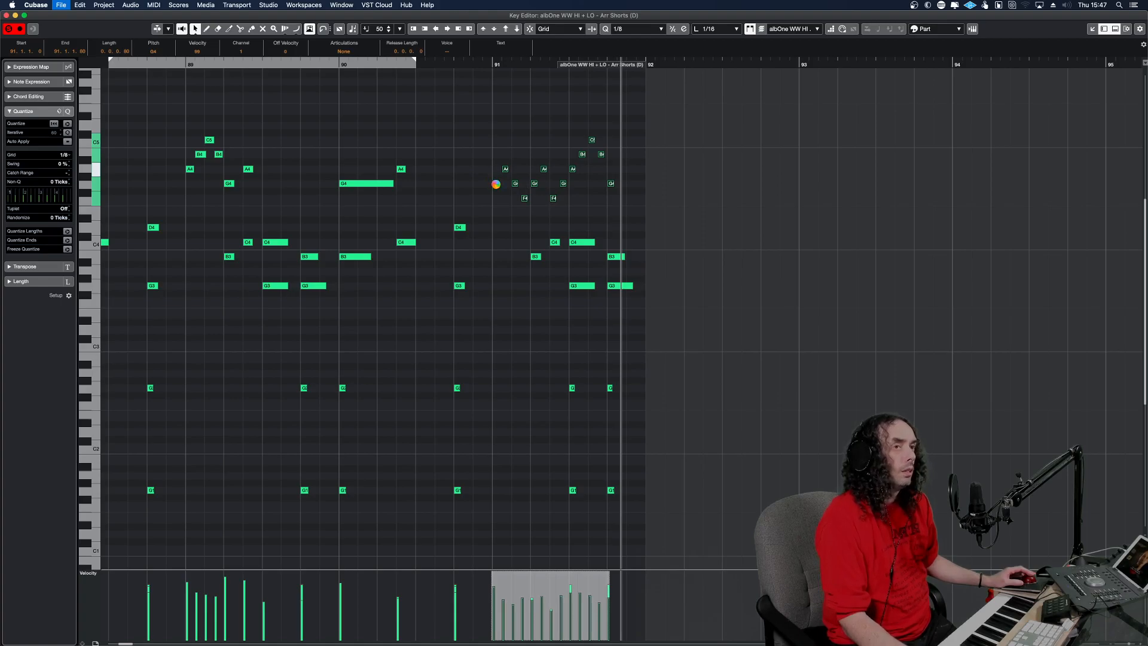
key(space)
key(space)
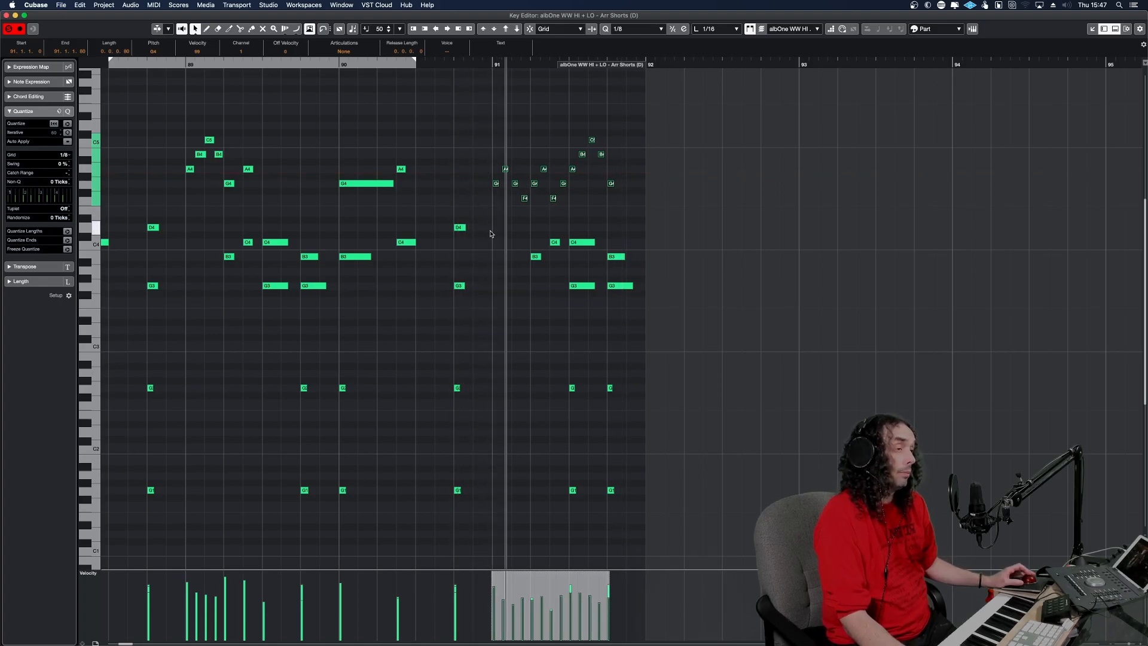
key(space)
alt+shift+click(446, 216)
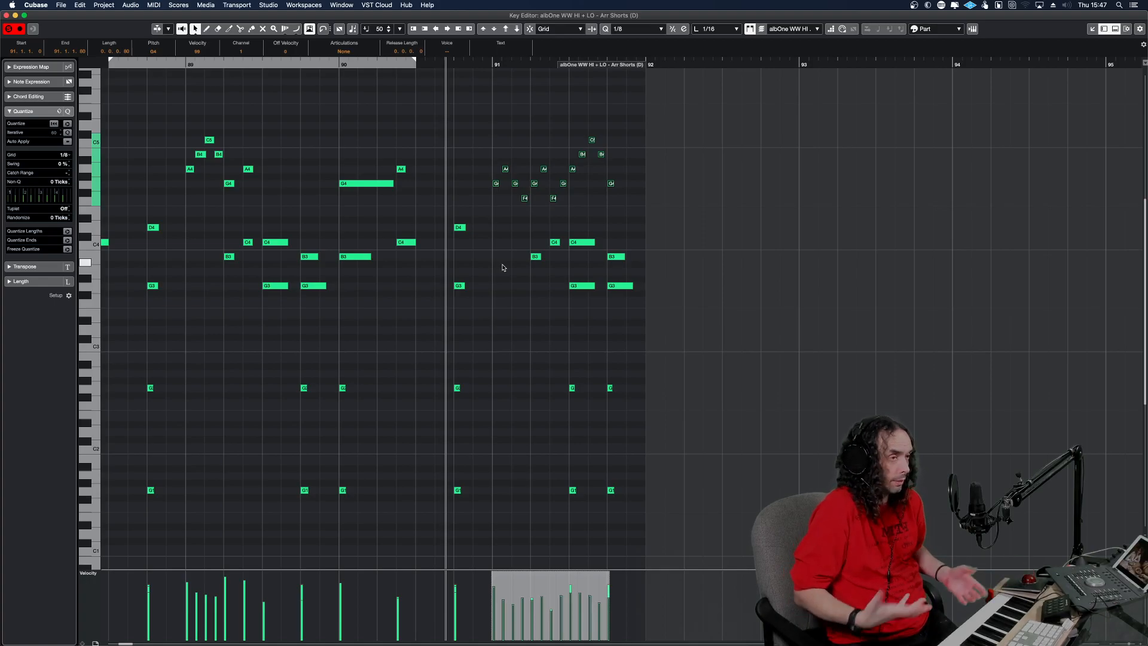
key(space)
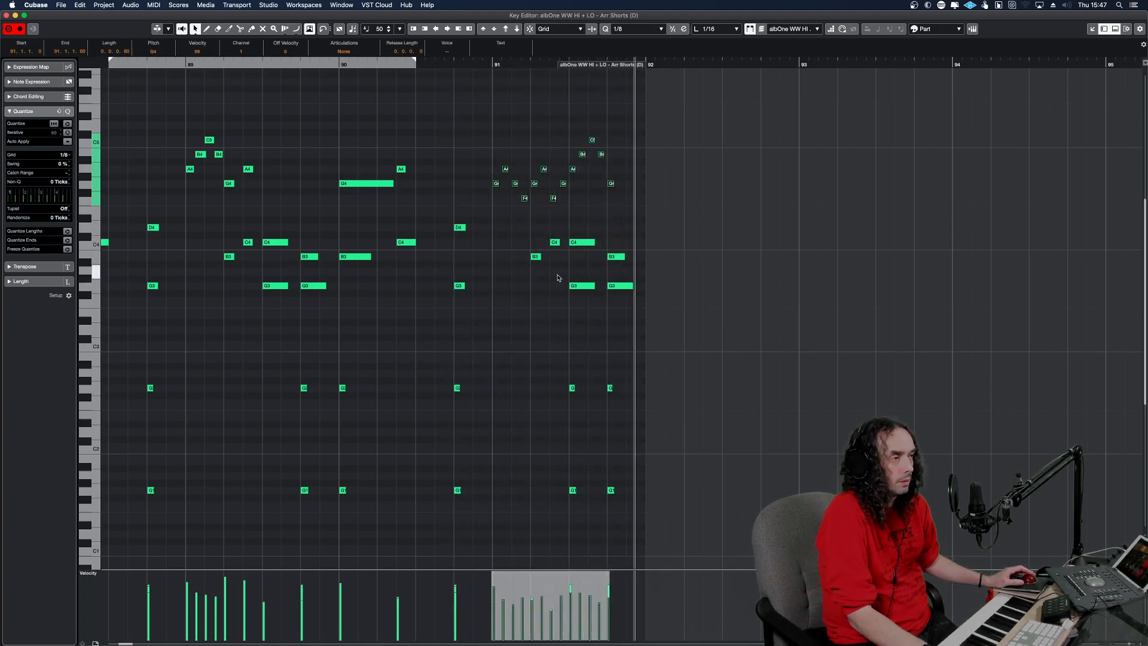
key(Escape)
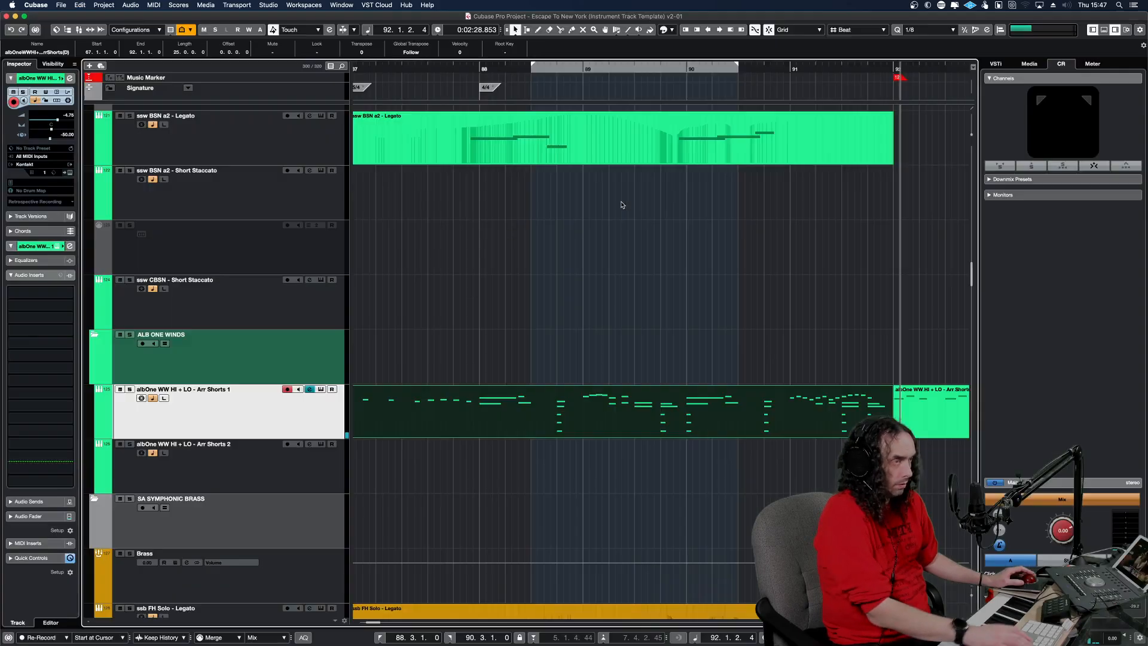
Paste the copied run at bar 91 on the Angry Winds Piccolo and Flute tracks.
scroll(768, 465, up, 15)
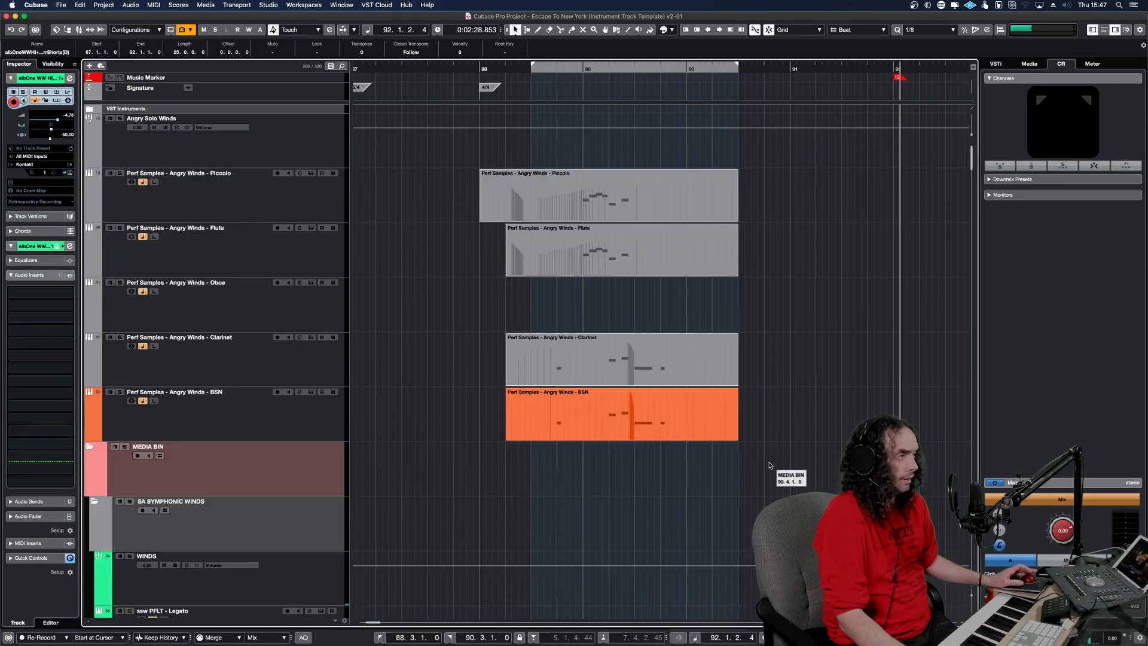
click(779, 219)
key(alt+v)
click(791, 262)
key(alt+v)
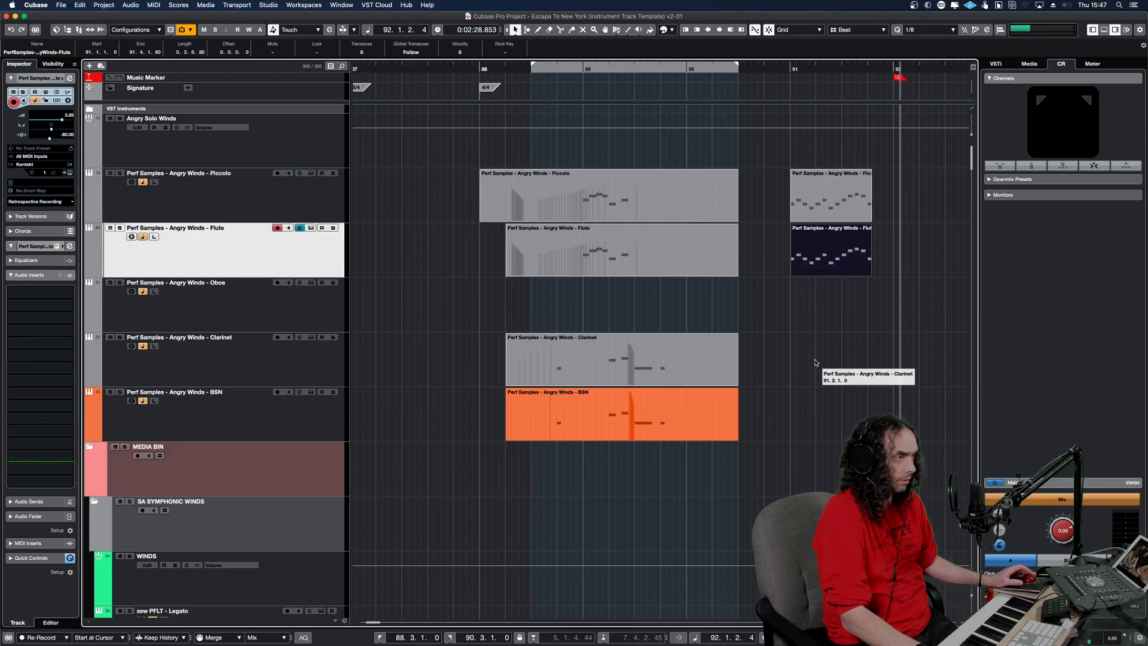
Play the pasted runs and glue them to the preceding parts on the Piccolo and Flute tracks.
alt+shift+click(775, 270)
key(space)
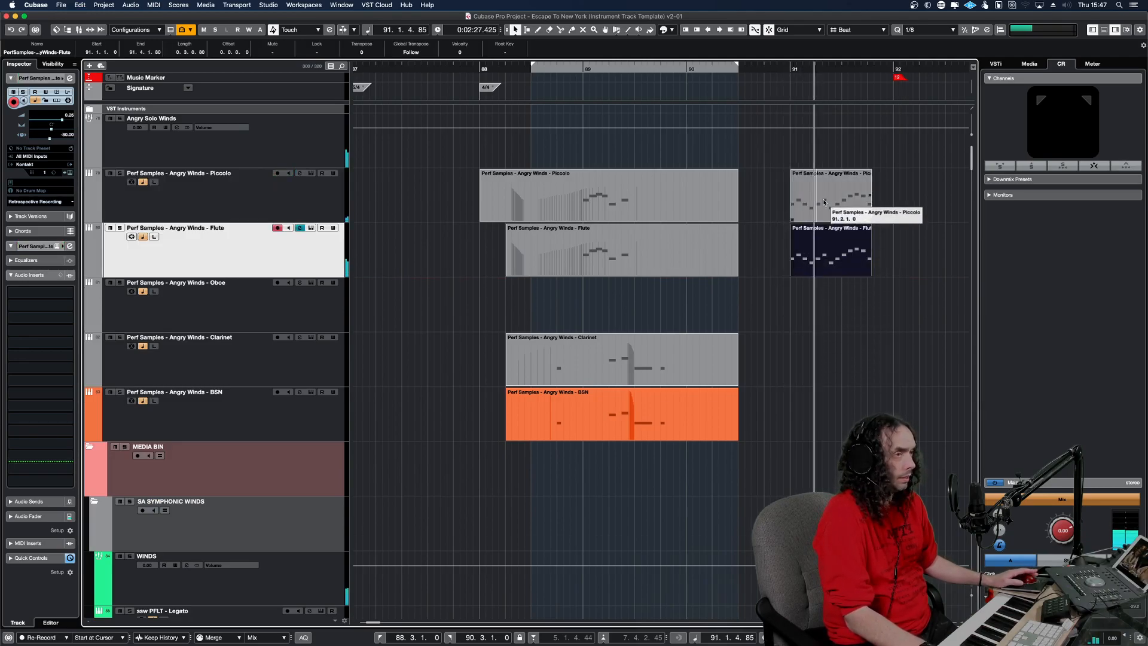
key(4)
click(740, 263)
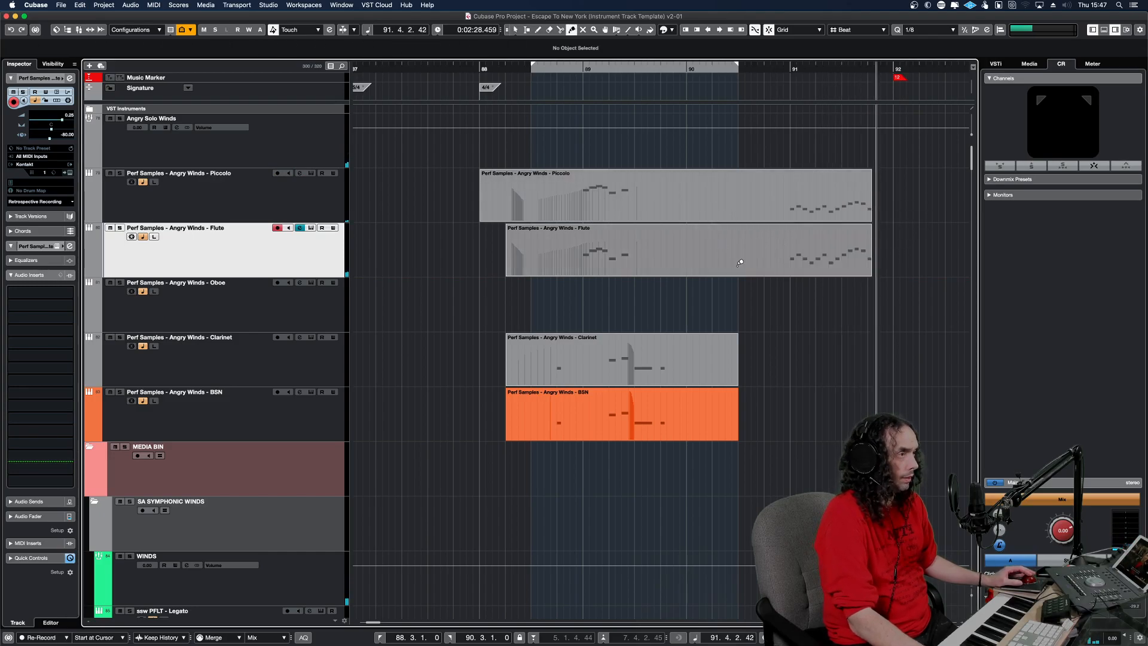
Check the joined Piccolo part in the Key Editor and solo the Piccolo track to hear the bar 91 run.
double_click(766, 203)
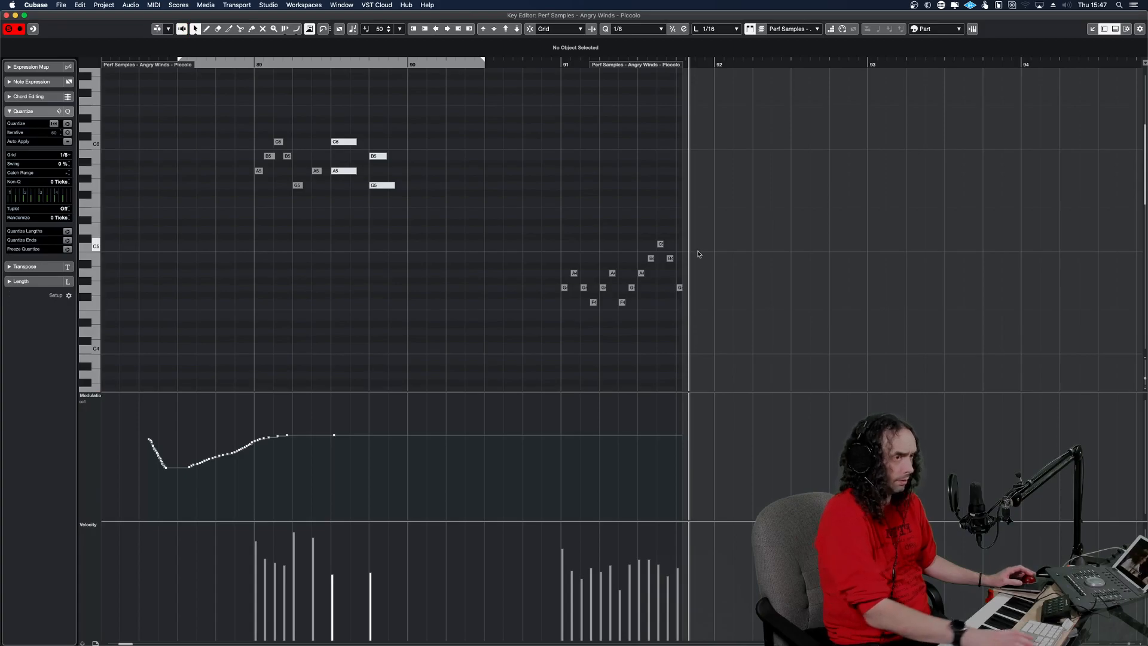
key(Return)
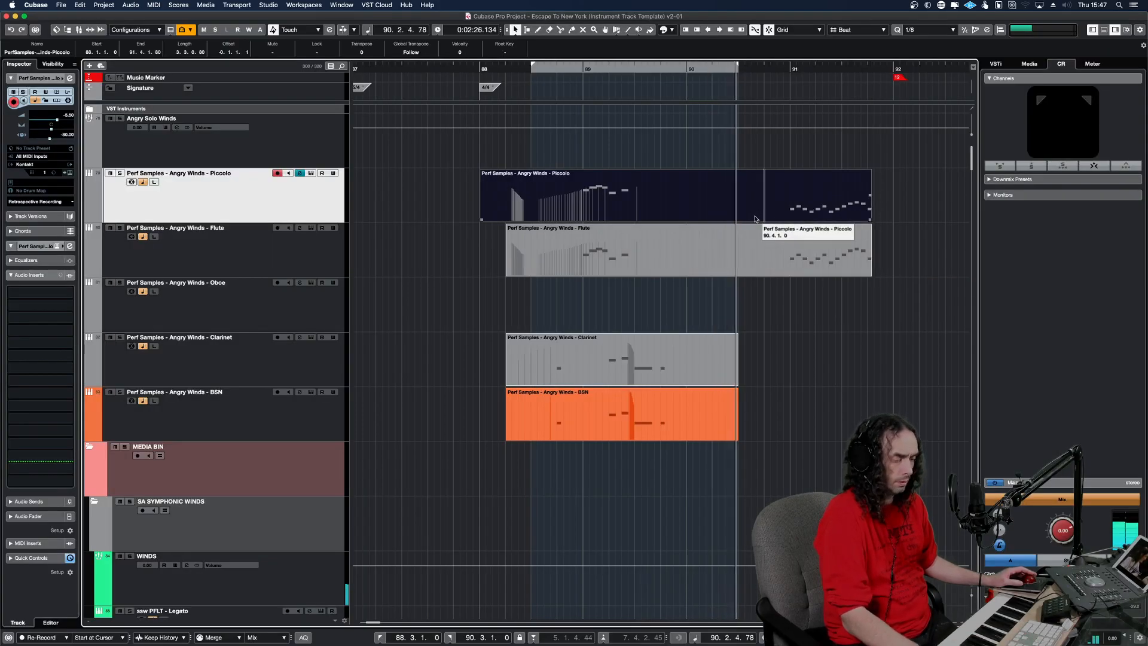
key(s)
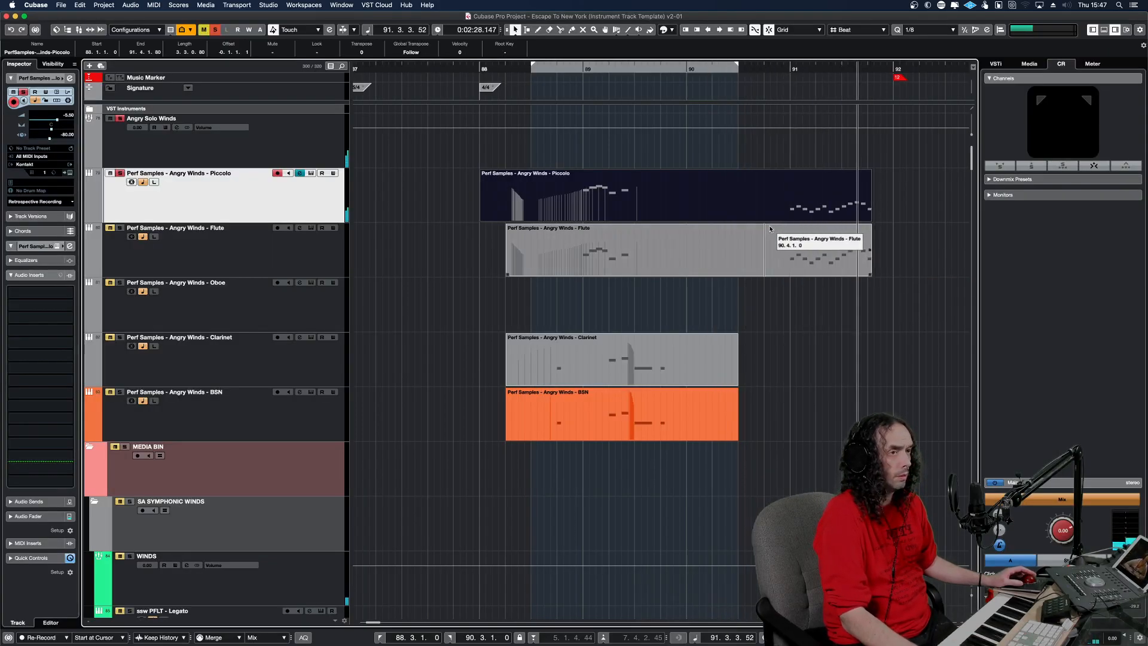
Solo the Flute track and play it to hear its run in bar 91.
key(space)
click(749, 251)
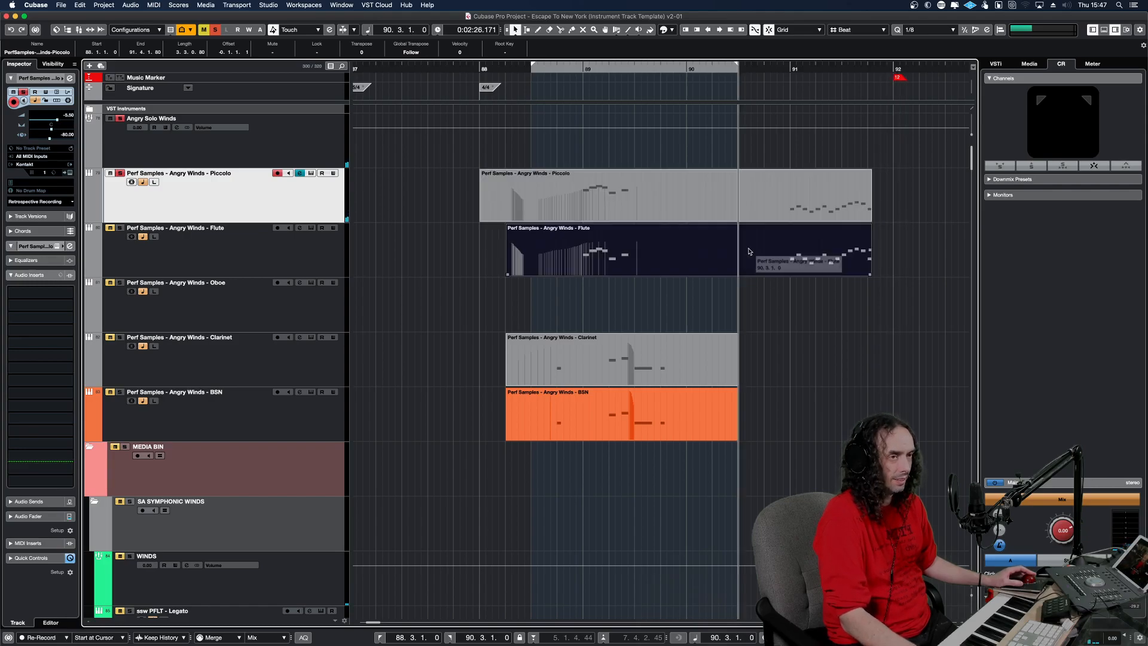
key(s)
key(space)
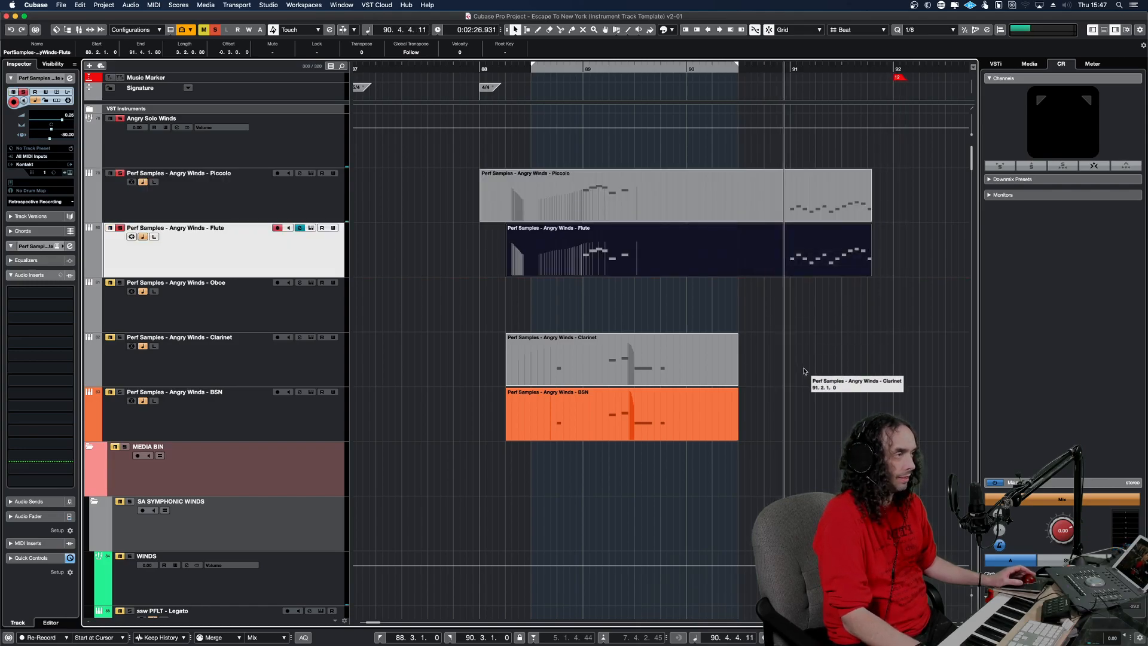
Transpose the Piccolo run in bar 91 up one octave in the Key Editor and listen to it.
double_click(813, 203)
drag(683, 357, 565, 221)
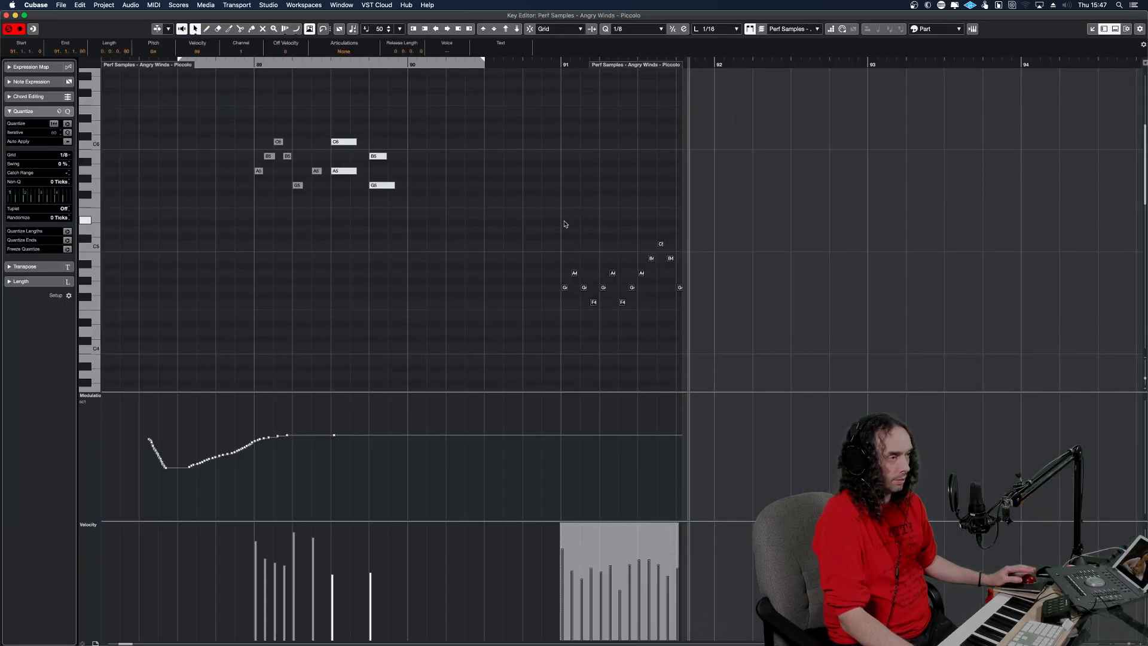
key(shift+Up)
key(shift+Up)
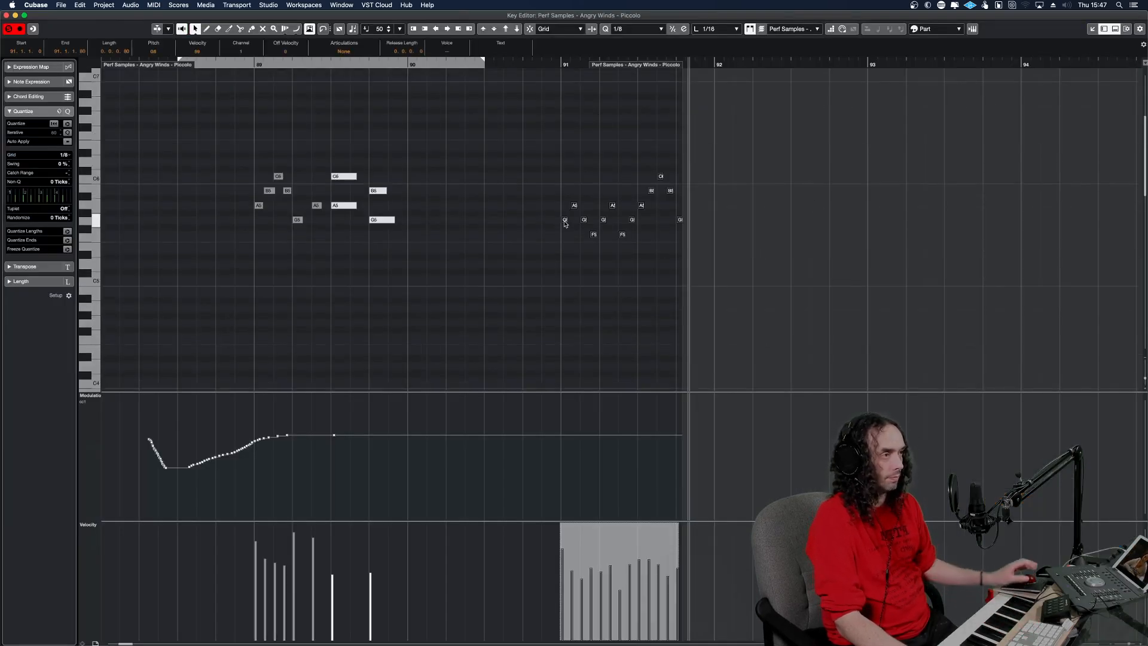
key(ctrl+Left)
key(ctrl+Right)
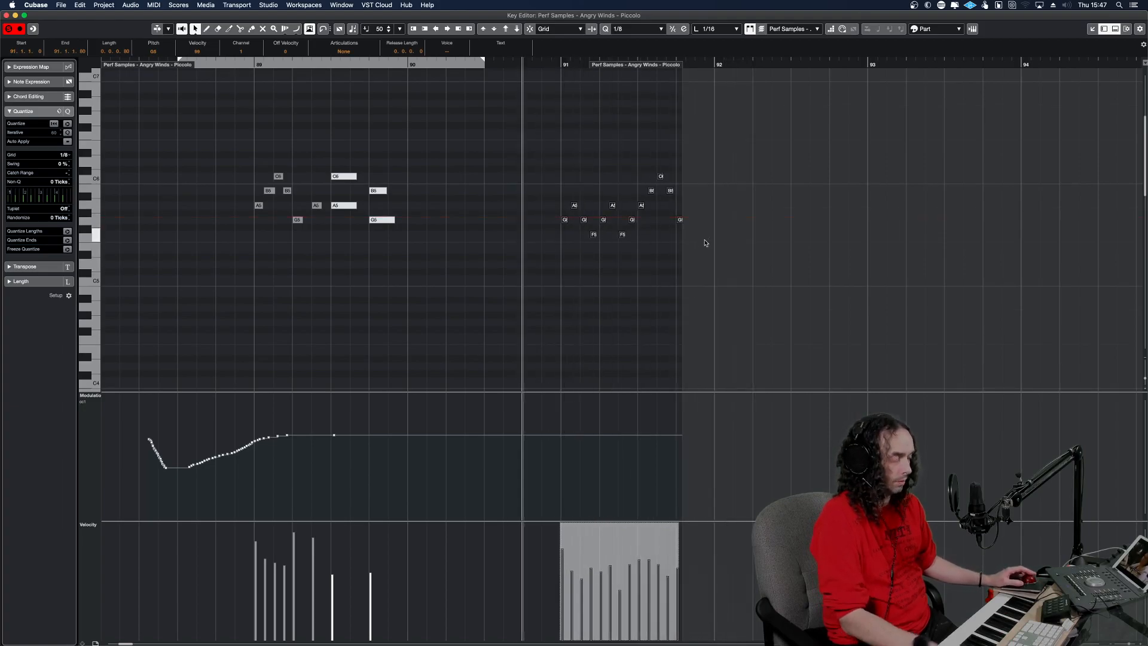
Close the Key Editor and play the bar 91 passage with the other tracks, without solo.
key(Return)
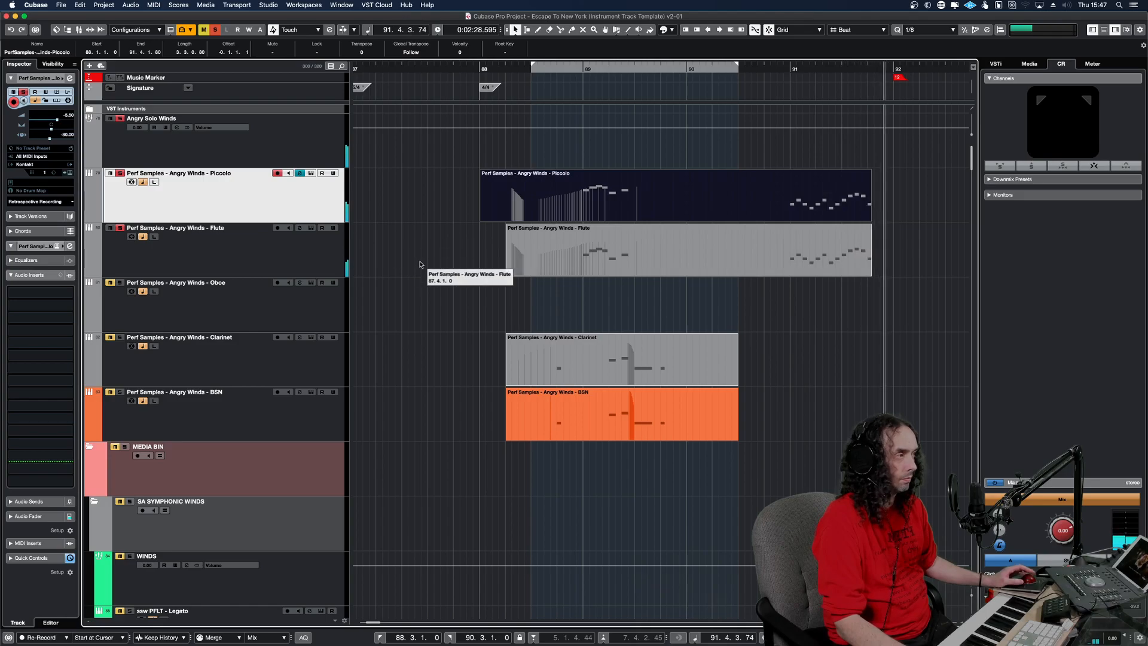
key(space)
key(space)
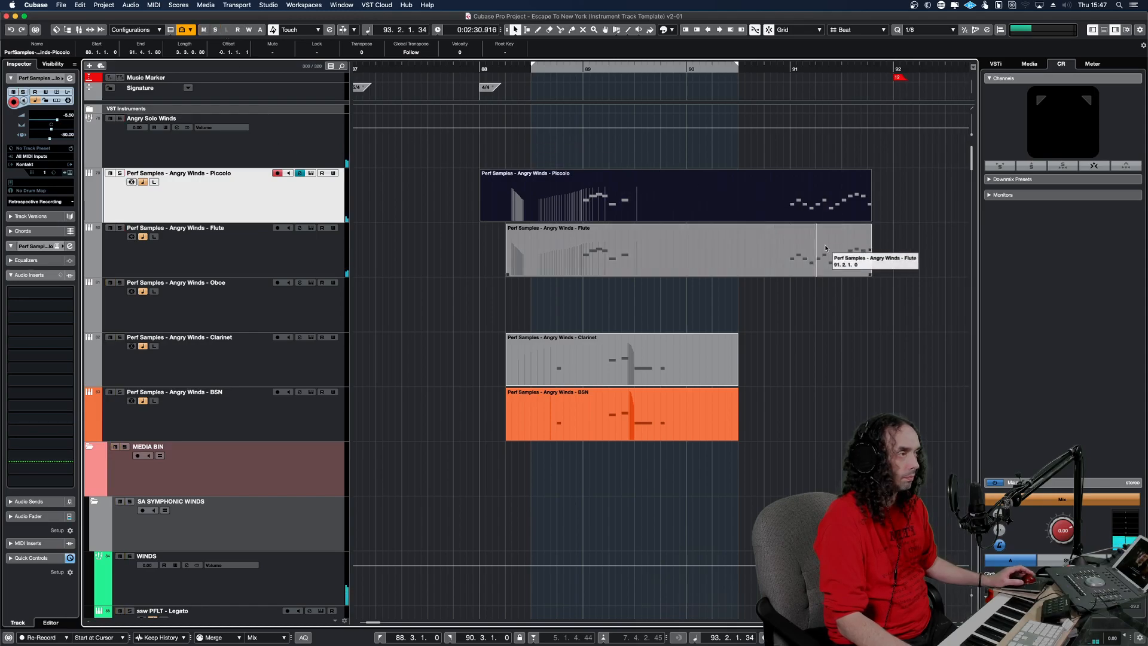
Mute the Piccolo and Flute parts in the arrangement.
drag(860, 288, 787, 196)
key(shift+m)
click(849, 207)
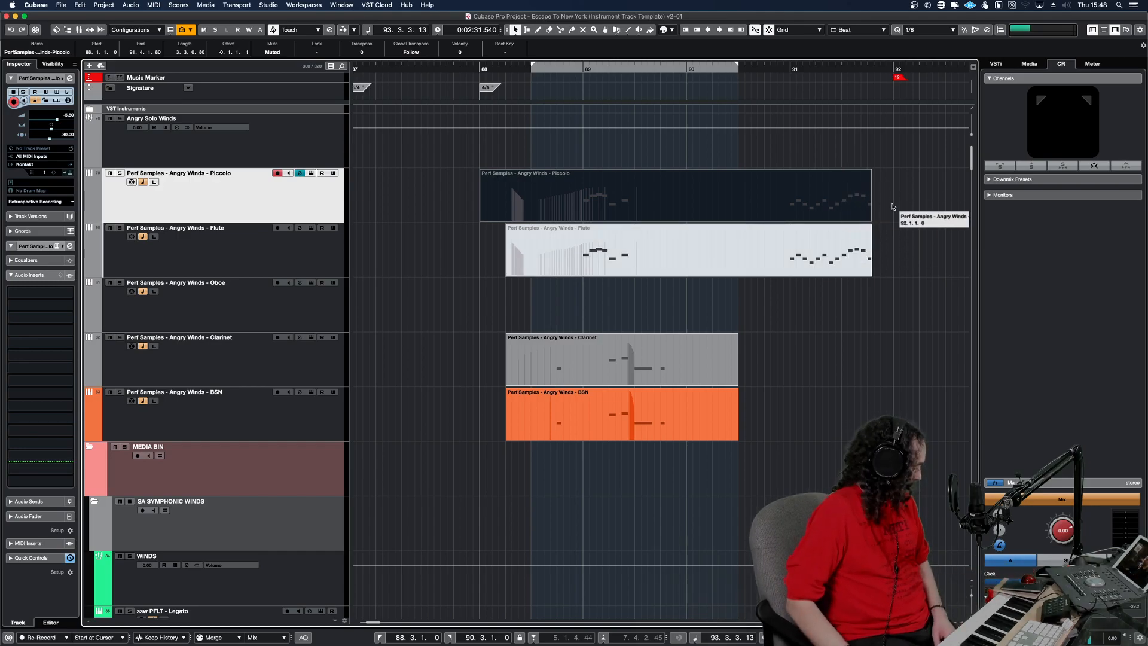
Mute the first six notes of the Piccolo run in bar 91 in the Key Editor, and unmute them.
double_click(826, 206)
drag(610, 248, 523, 202)
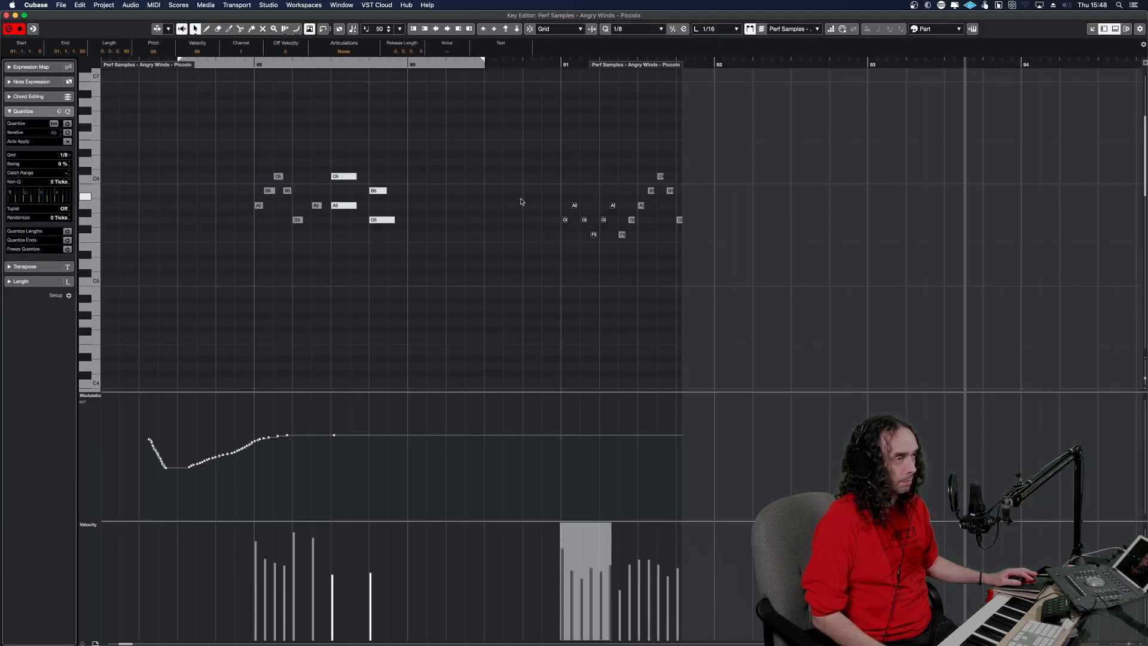
key(shift+m)
drag(615, 256, 542, 173)
key(shift+u)
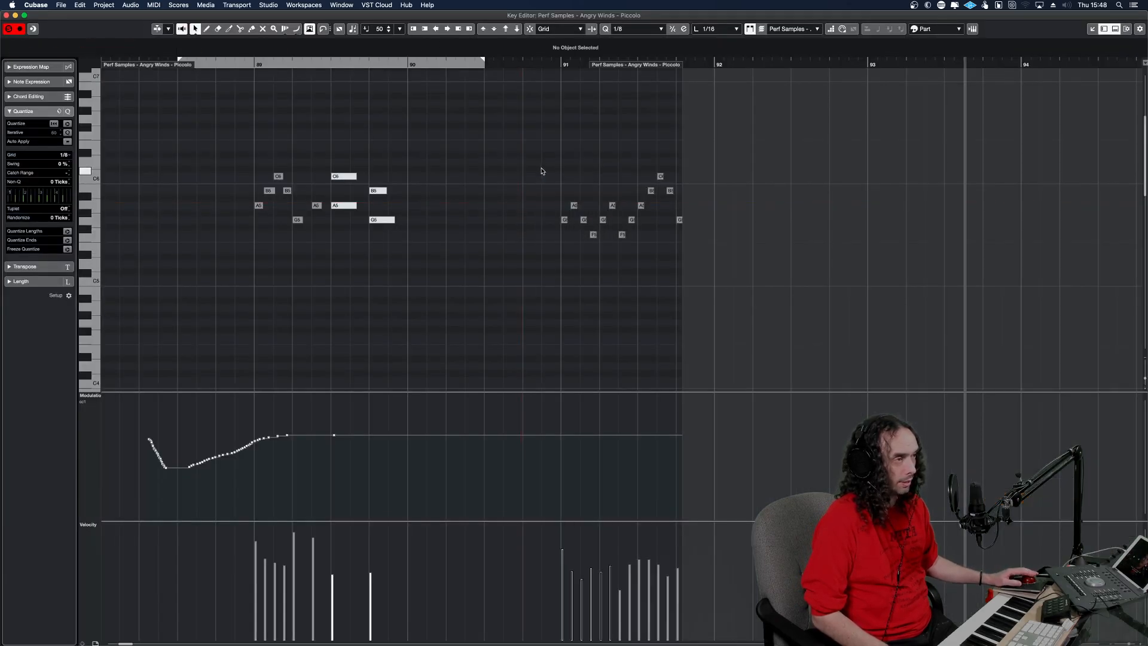
click(539, 182)
Unmute the Piccolo and Flute parts in the arrangement, mute them once more, unmute them again and deselect them.
key(Return)
click(777, 308)
drag(862, 308, 778, 203)
key(shift+u)
drag(876, 270, 804, 181)
key(shift+m)
click(783, 137)
drag(873, 275, 825, 197)
key(shift+u)
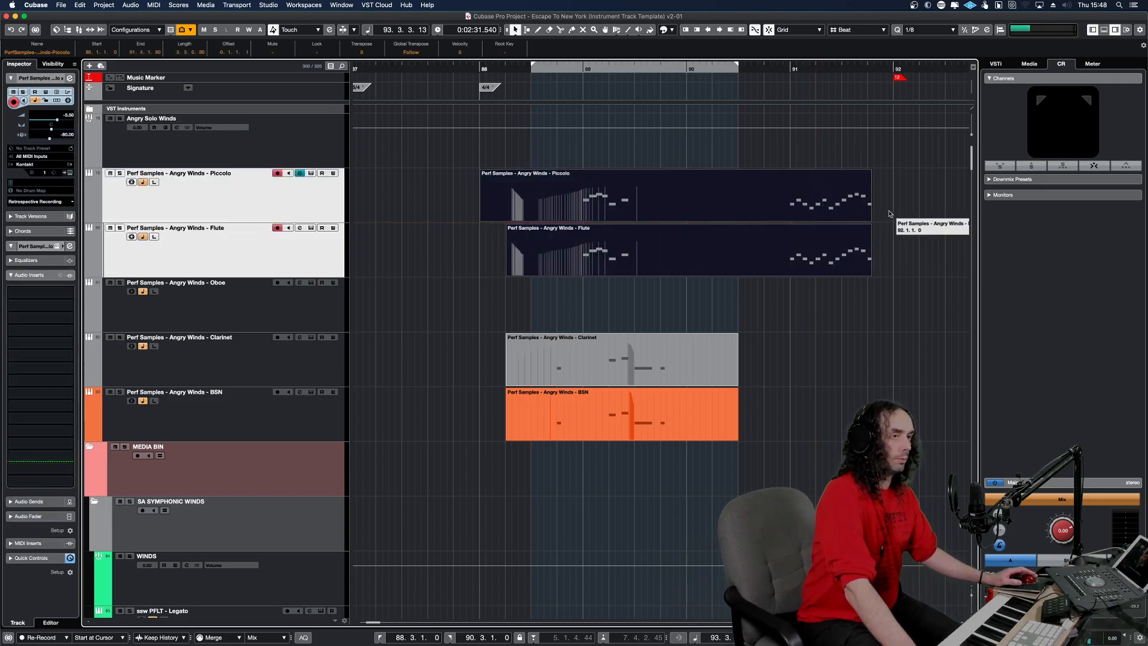
click(873, 220)
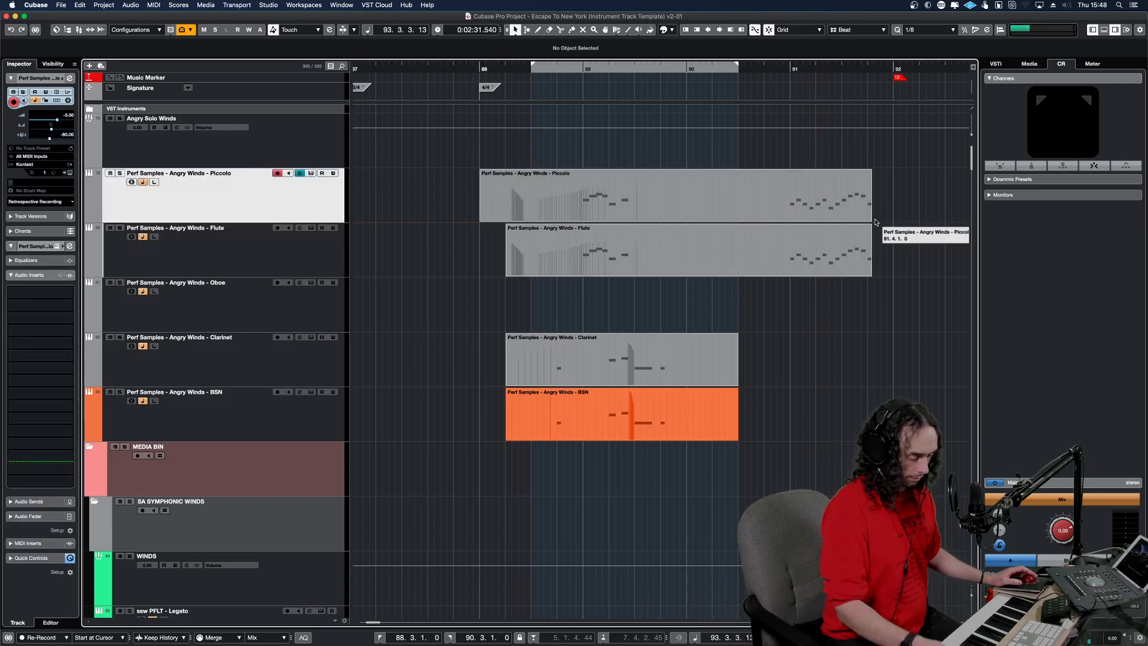
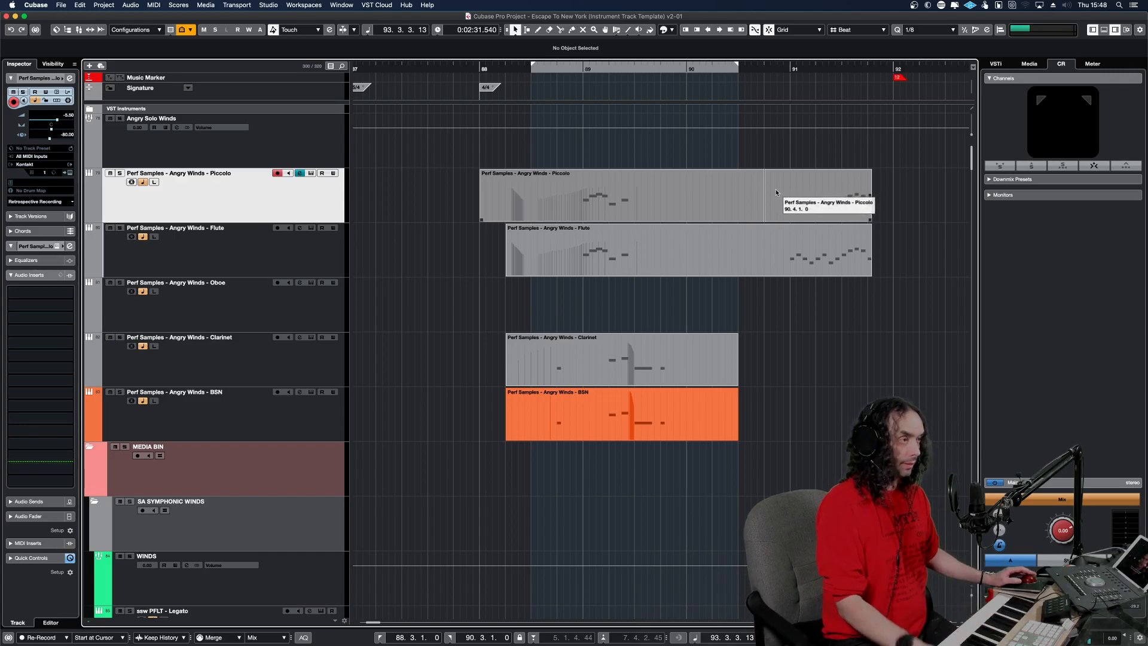
Play the bar 91 passage repeatedly, comparing it with the Piccolo and Flute parts muted and unmuted.
key(space)
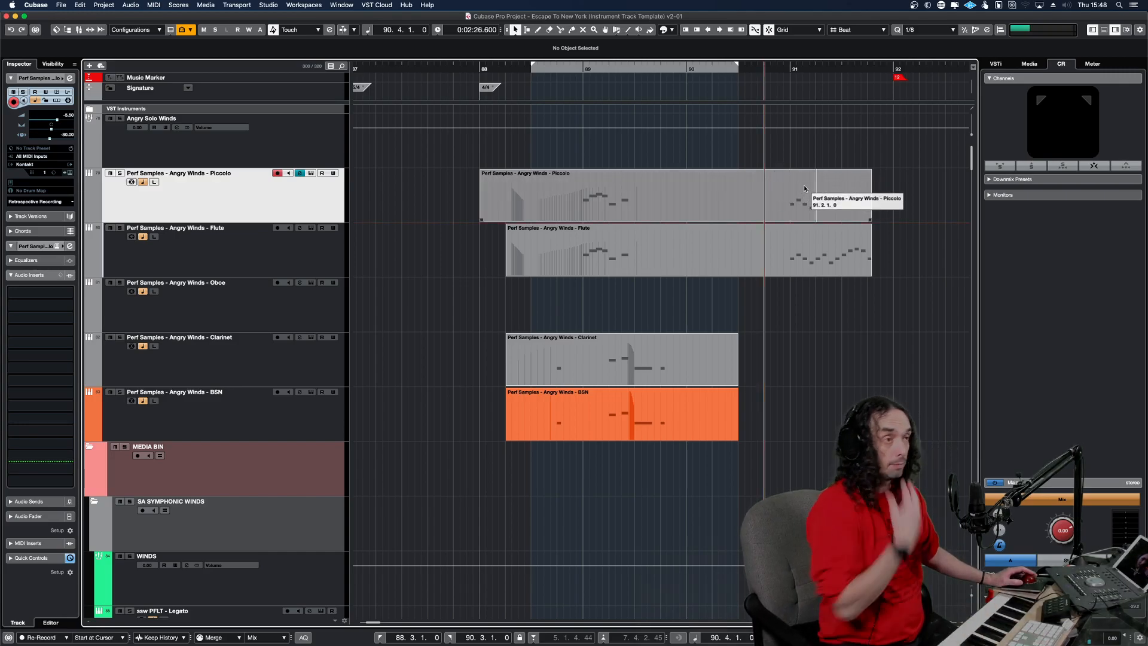
key(space)
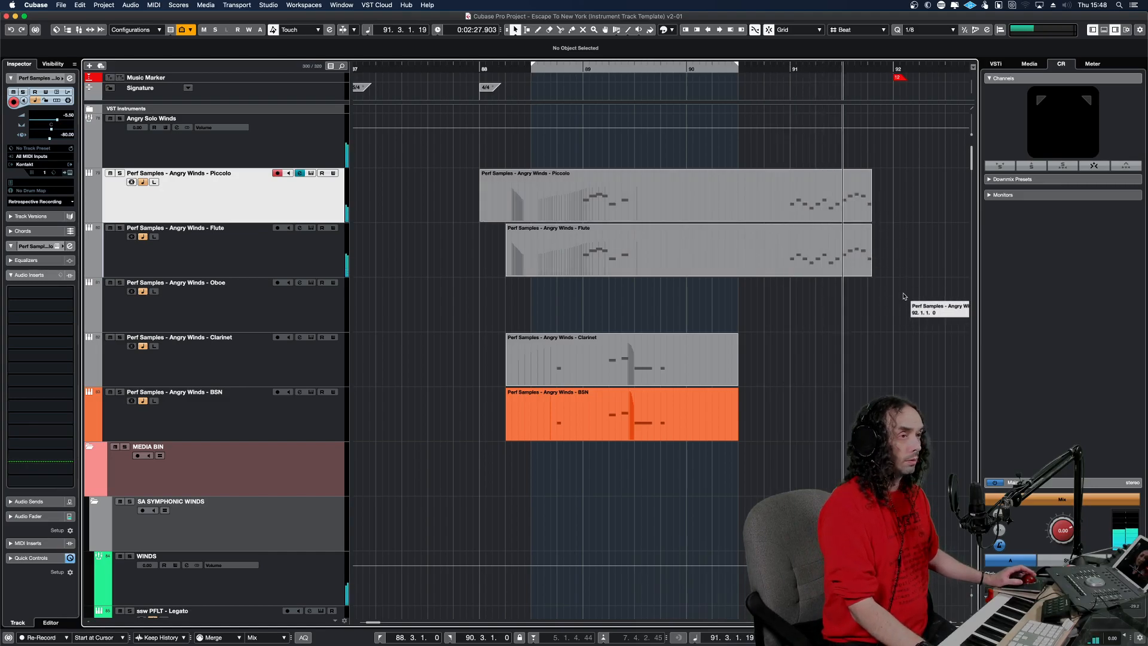
alt+shift+click(743, 200)
key(space)
drag(897, 254, 849, 197)
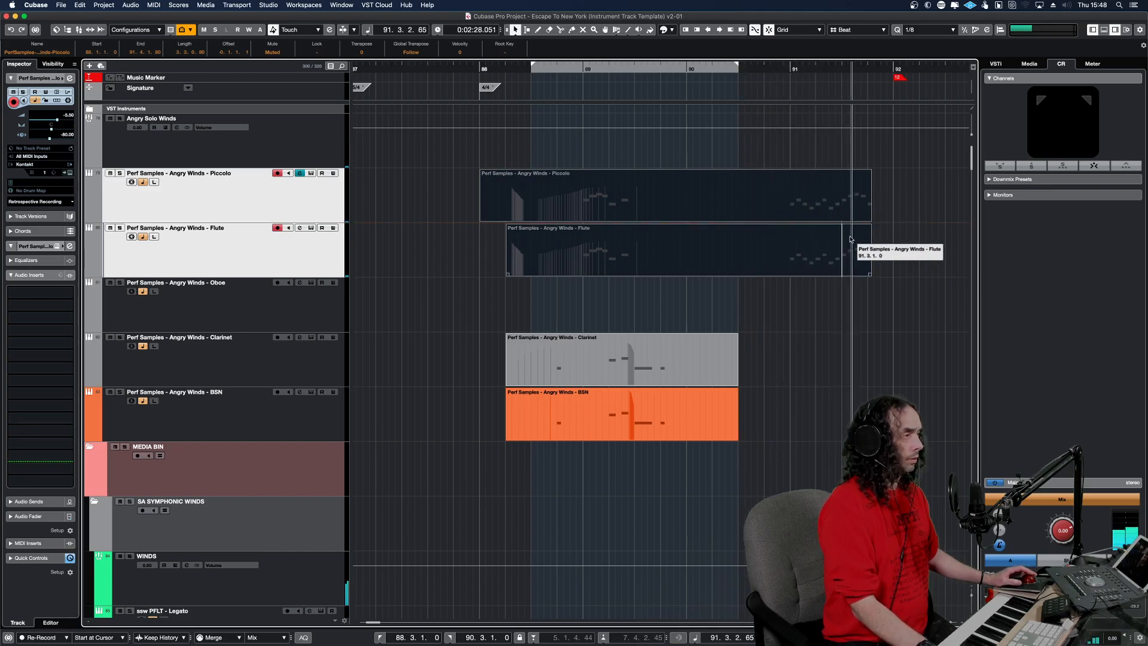
key(space)
key(shift+u)
alt+shift+click(770, 205)
key(space)
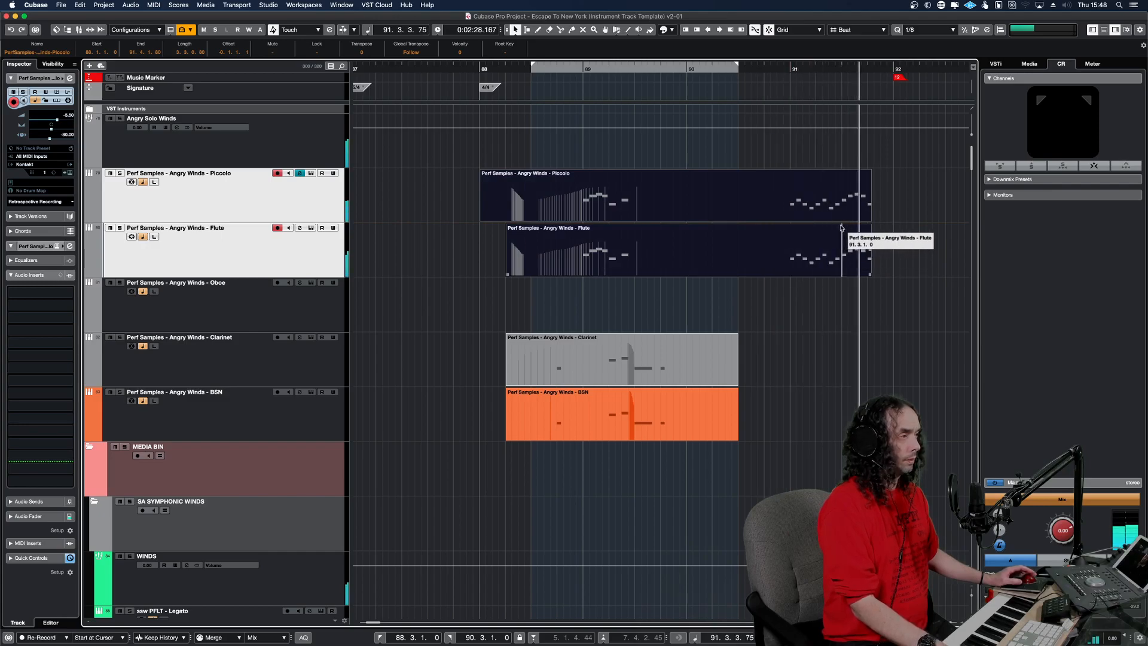
Extend the Piccolo and Flute parts to the start of bar 92 and play the bar 91 run.
drag(841, 227, 892, 272)
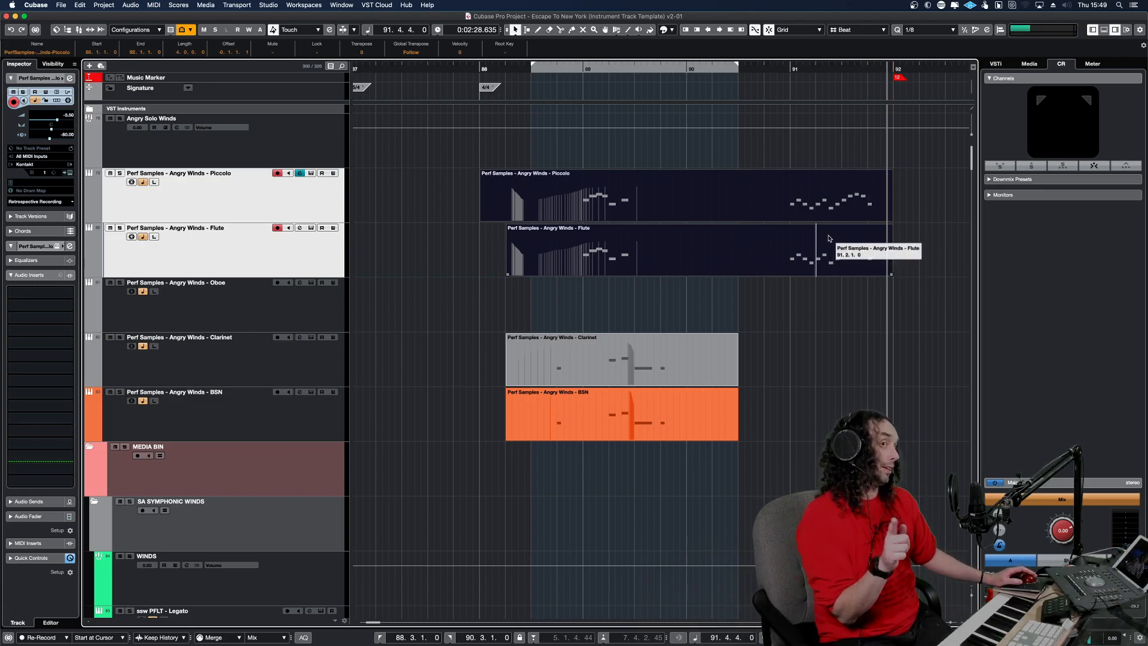
click(763, 218)
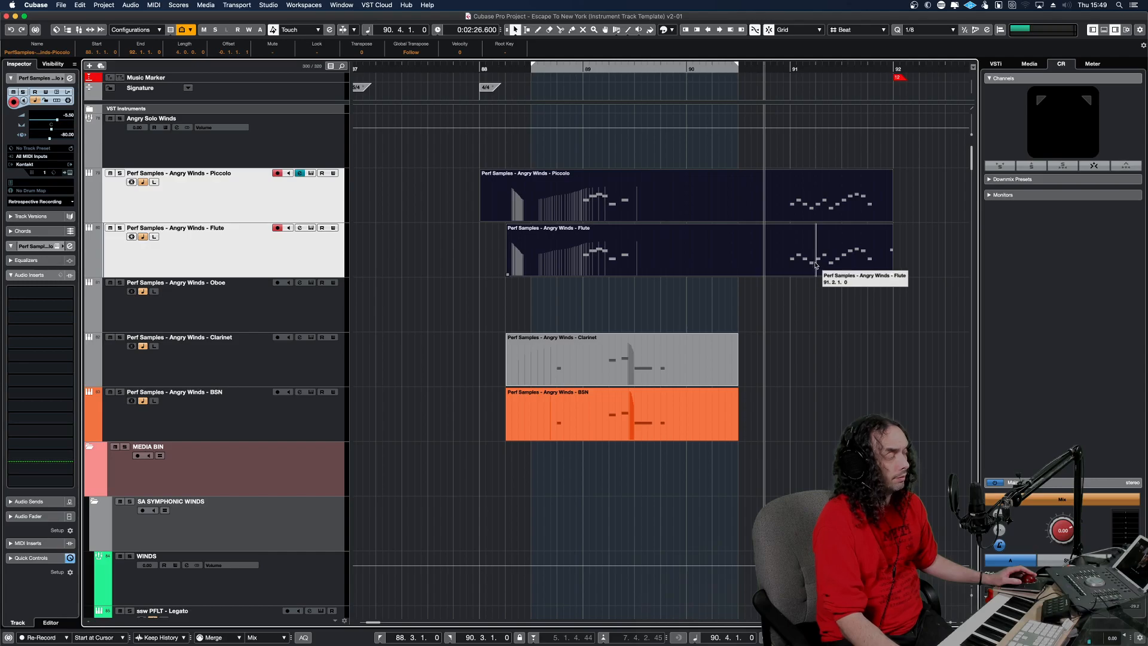
alt+shift+click(743, 204)
key(space)
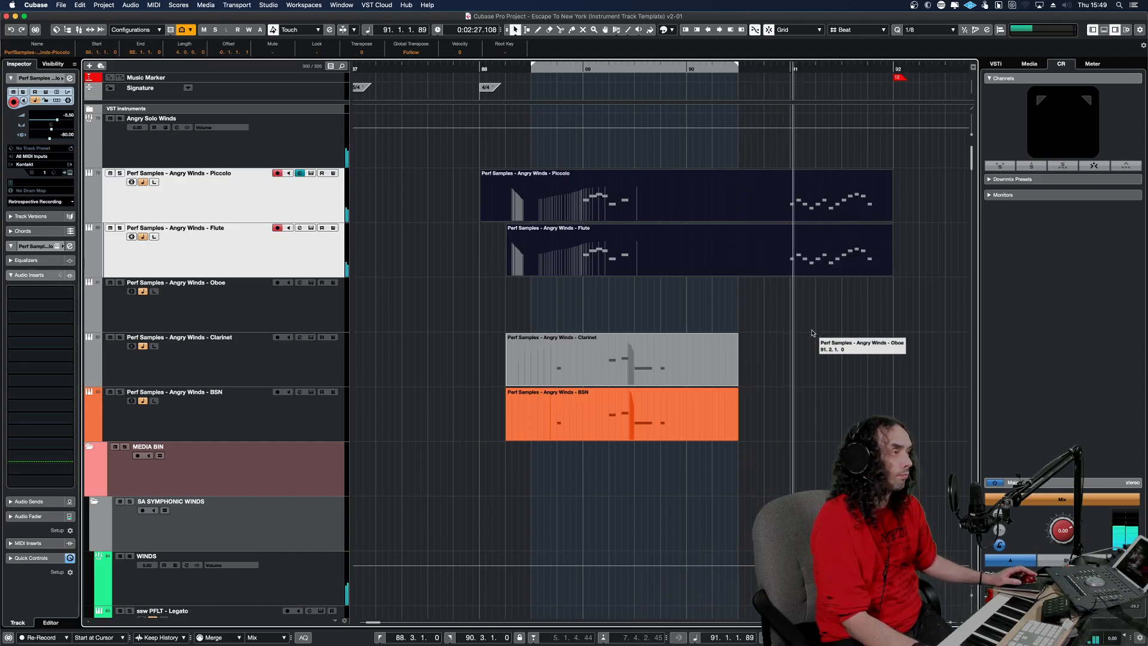
Color the Angry Winds Flute track Green 10.
click(819, 205)
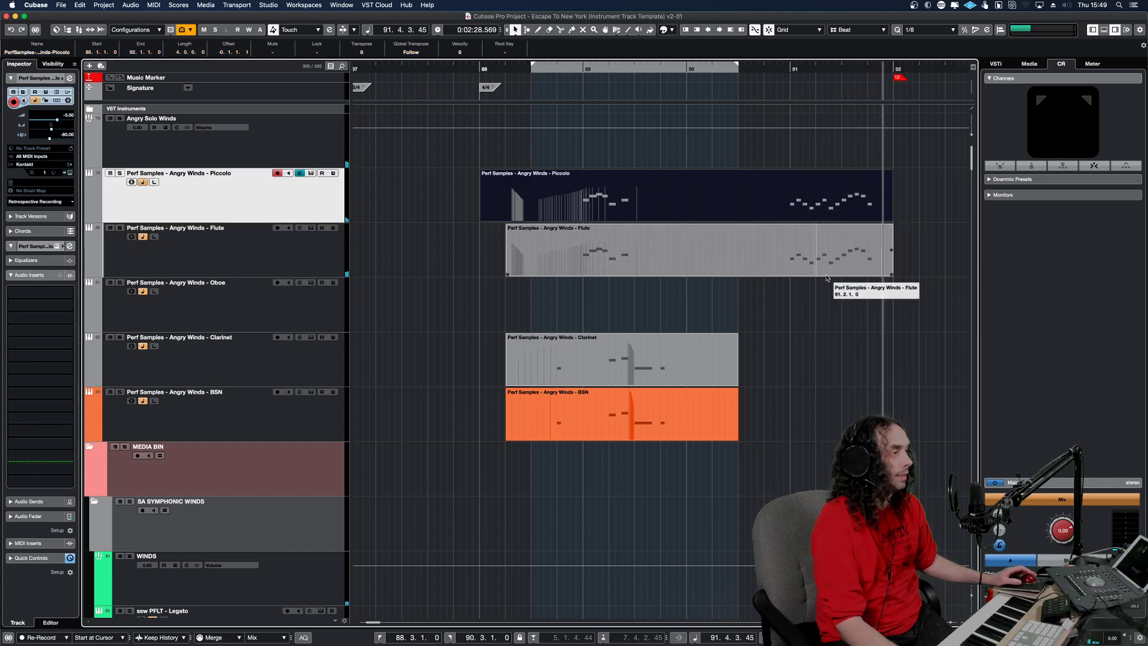
click(194, 243)
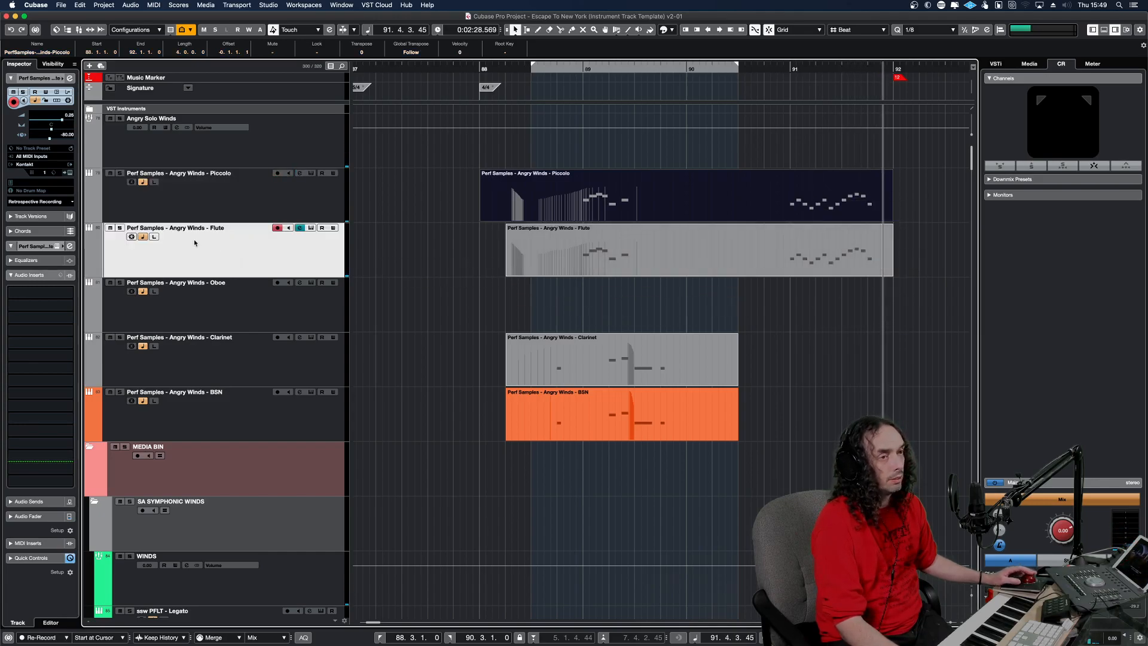
click(97, 246)
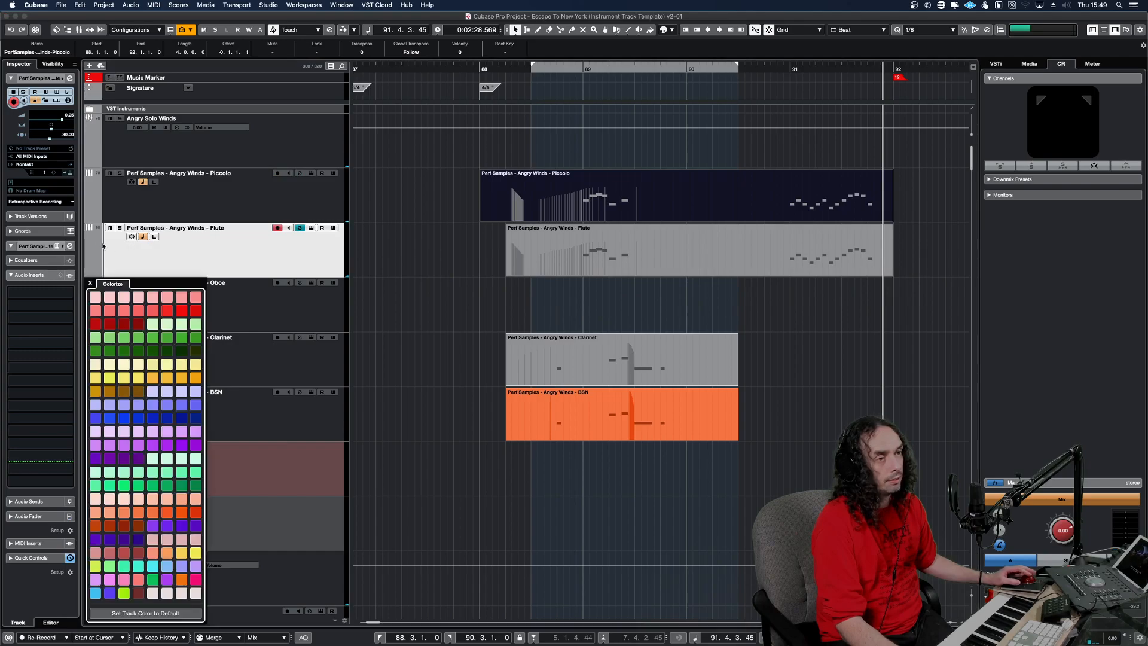
click(167, 474)
Color the Angry Winds Piccolo track dark green and deselect its part.
click(129, 206)
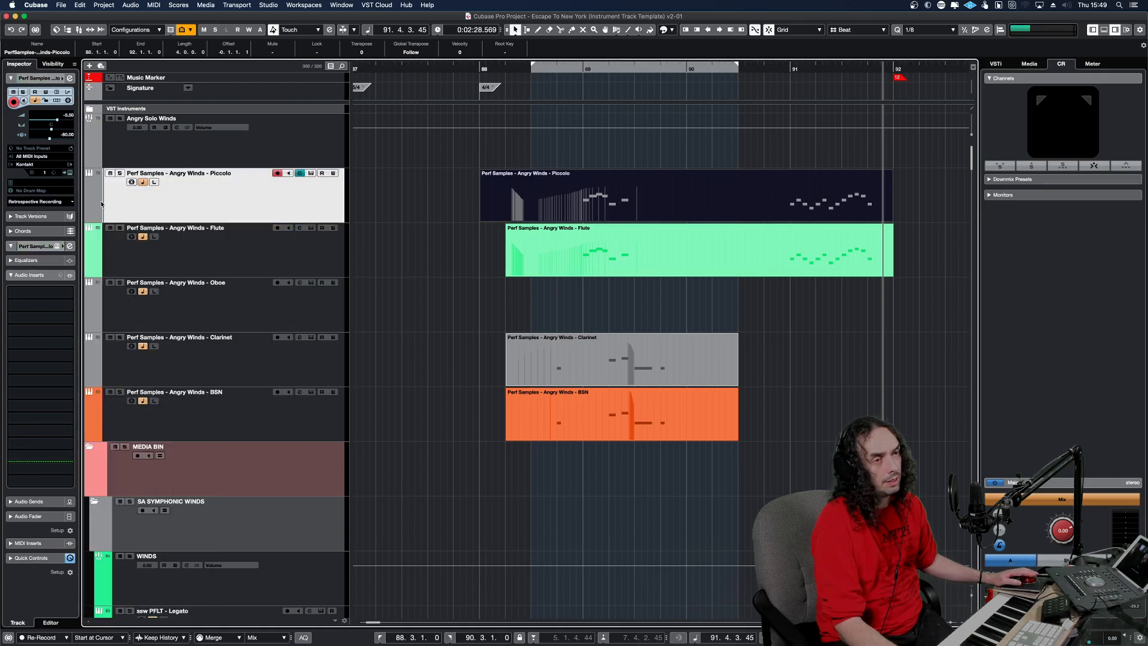
click(97, 216)
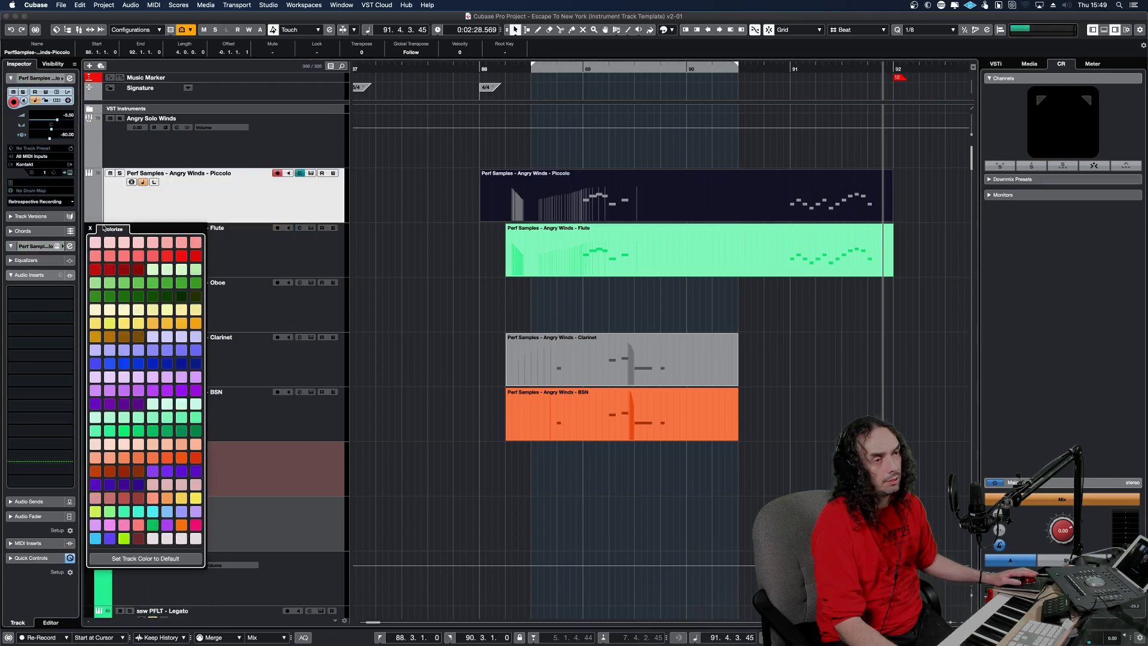
click(195, 433)
click(423, 218)
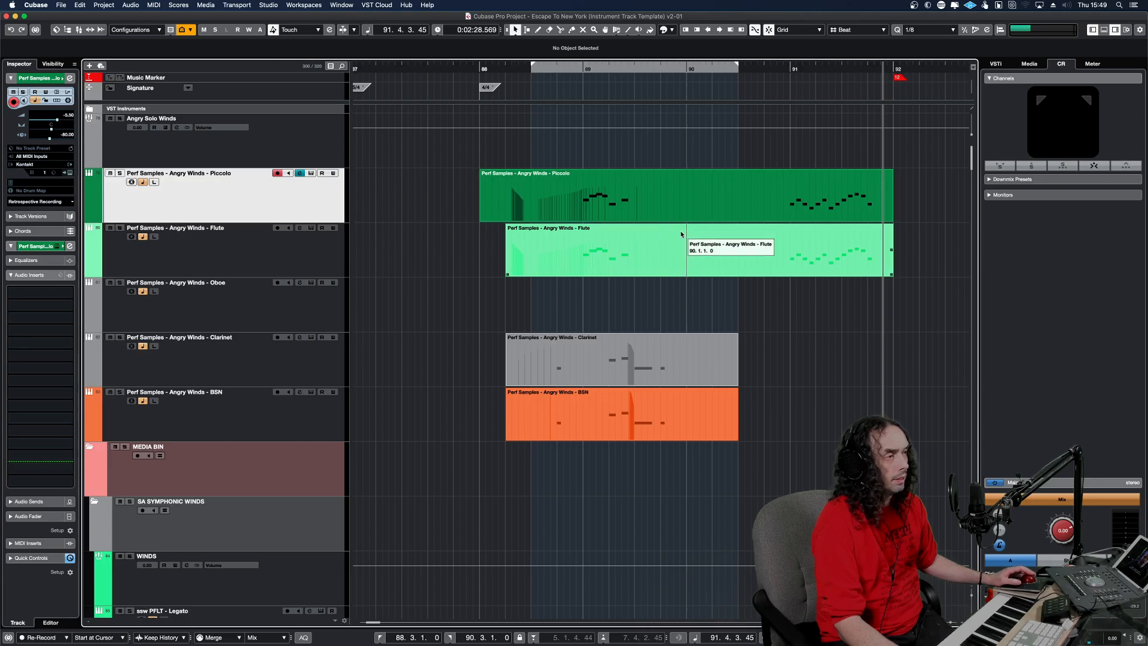
Open the Piccolo and Flute parts together in the Key Editor and try the Piccolo's bar 91 run one octave higher.
drag(929, 279, 890, 212)
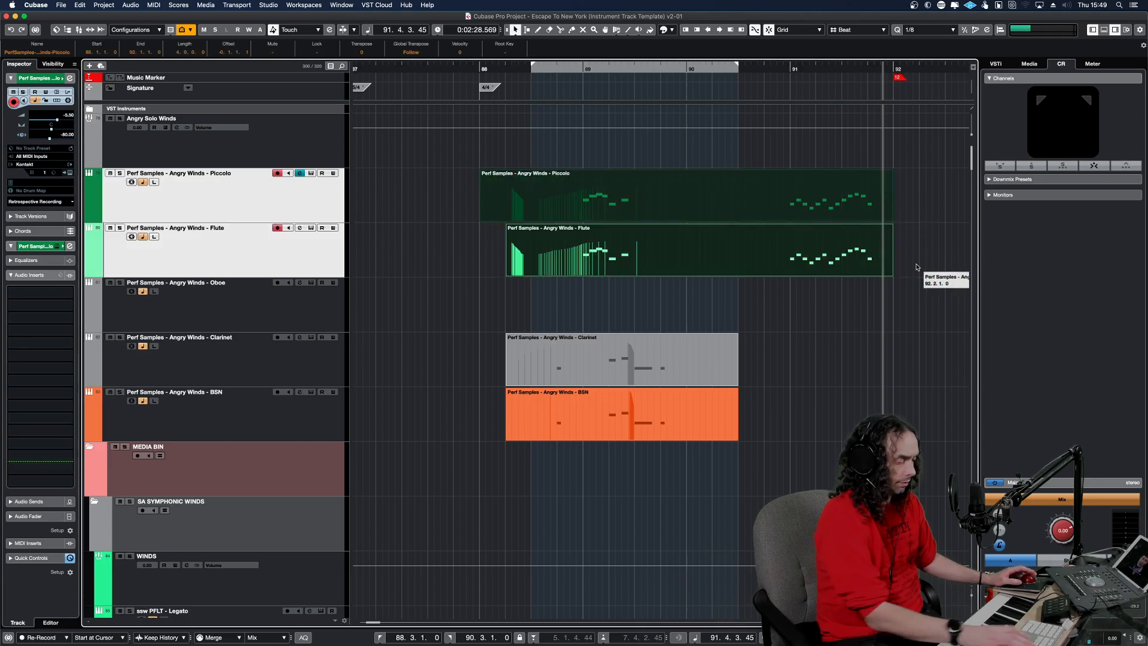
key(Return)
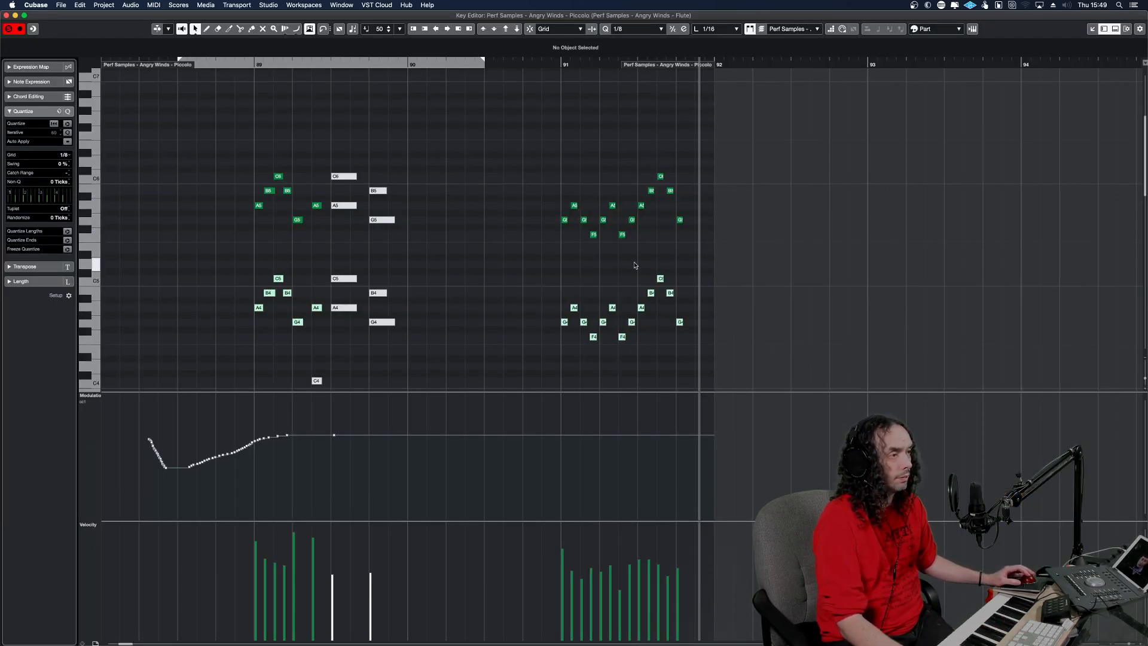
drag(695, 248, 545, 165)
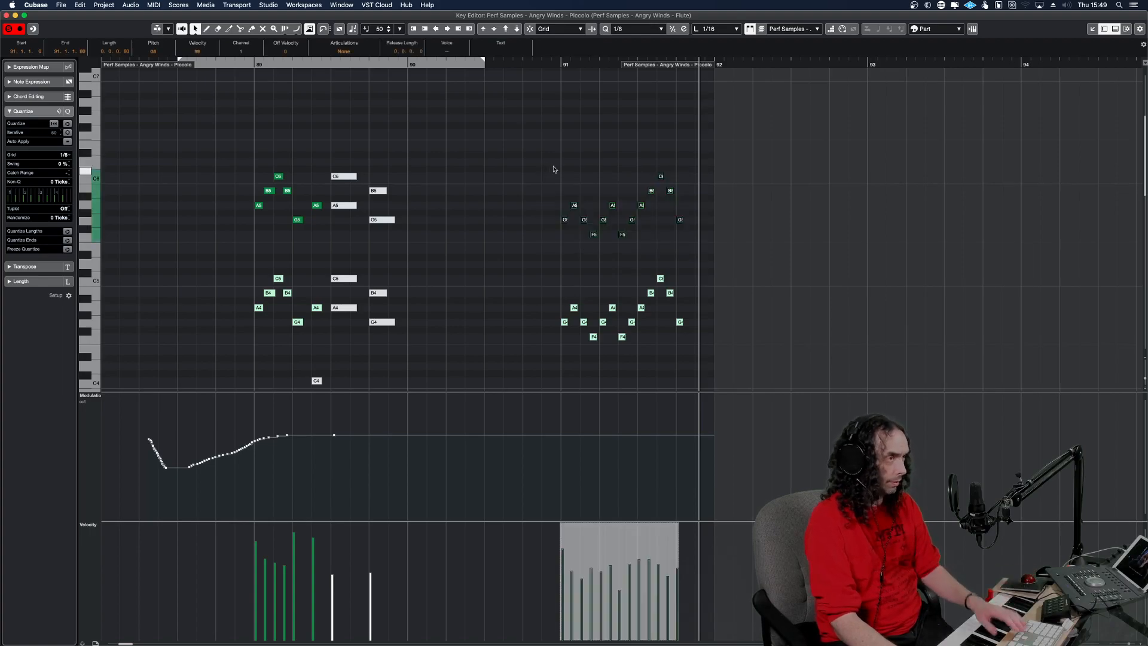
key(shift+Up)
click(535, 159)
key(space)
click(501, 203)
key(s)
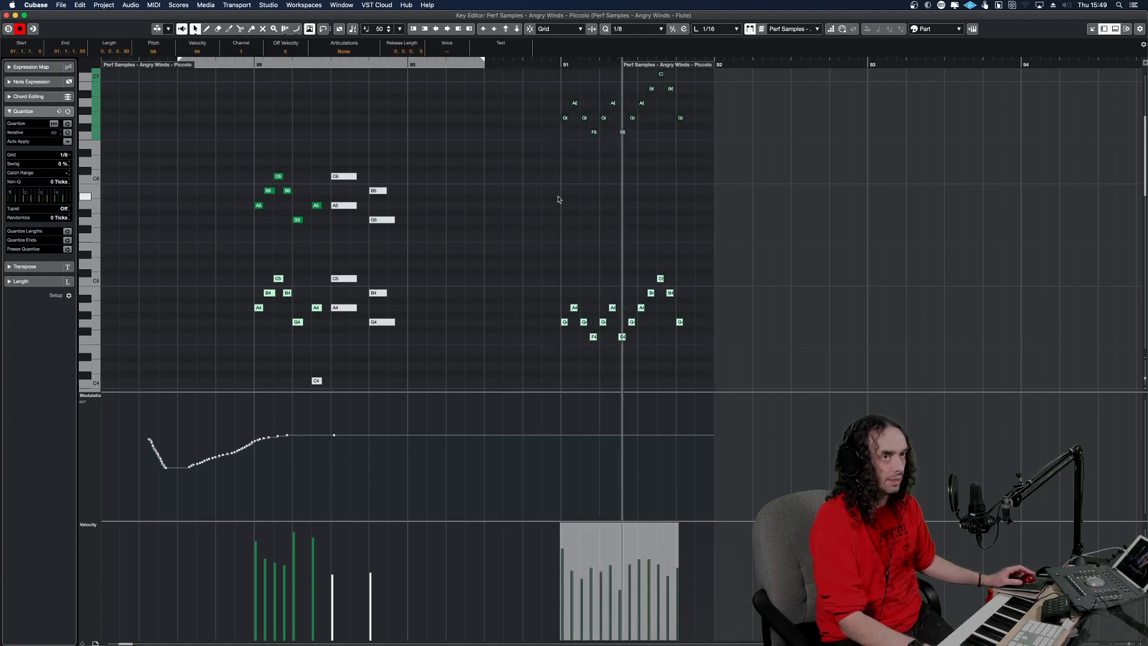
alt+shift+click(503, 197)
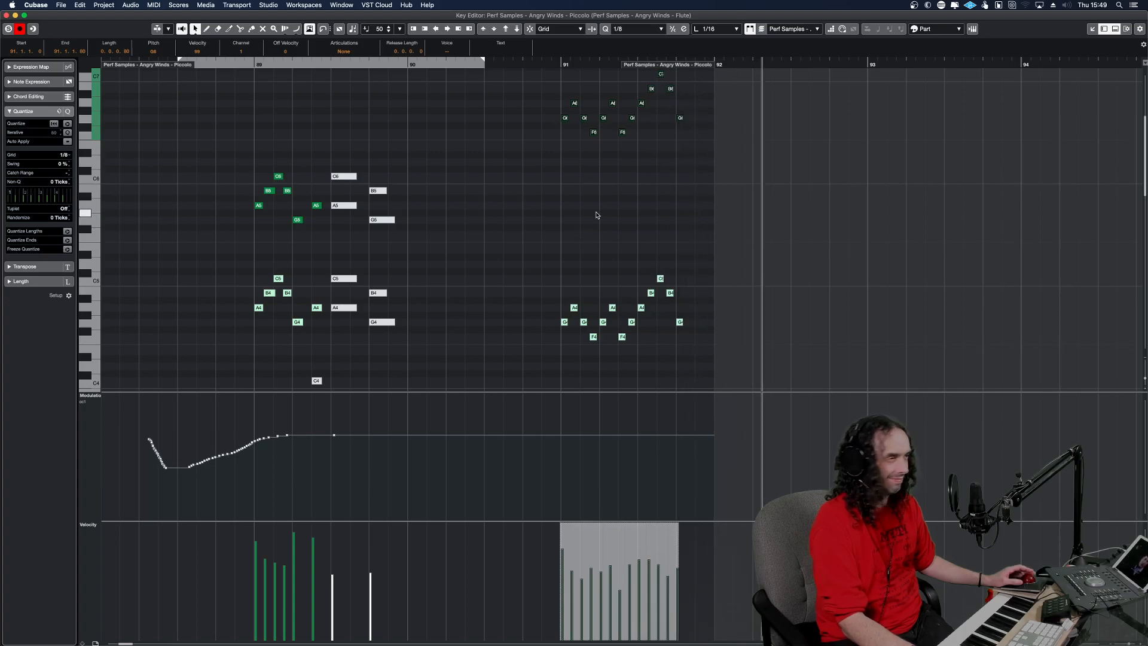
Transpose the Piccolo's bar 91 run back down an octave and replay the passage in the arrangement.
key(shift+Down)
key(Return)
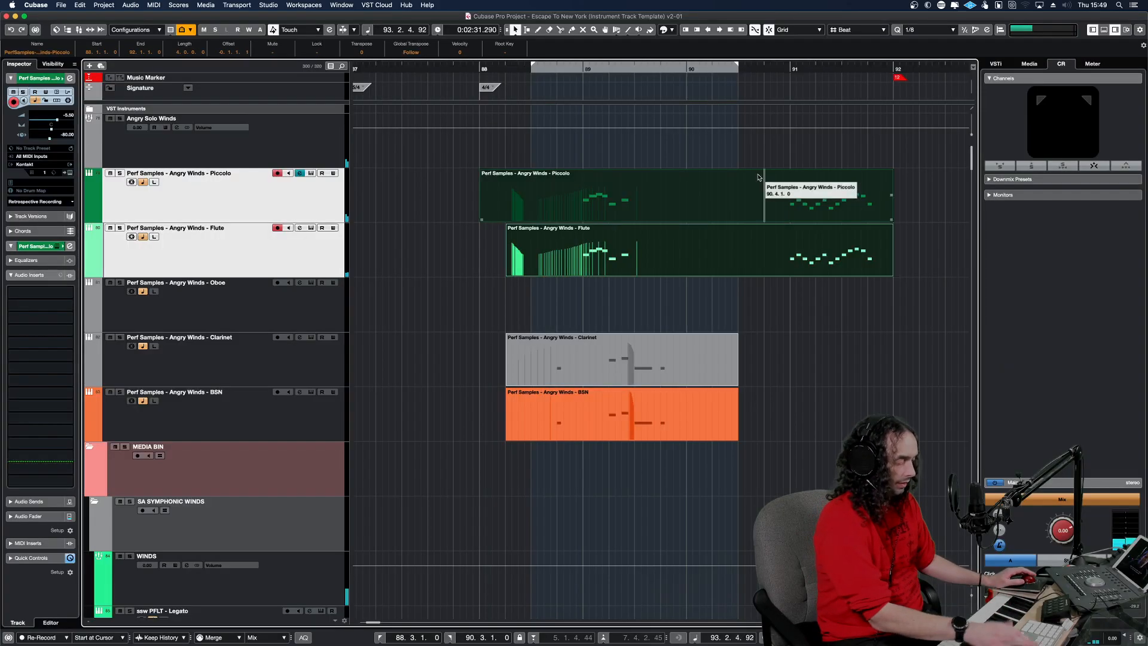
click(752, 317)
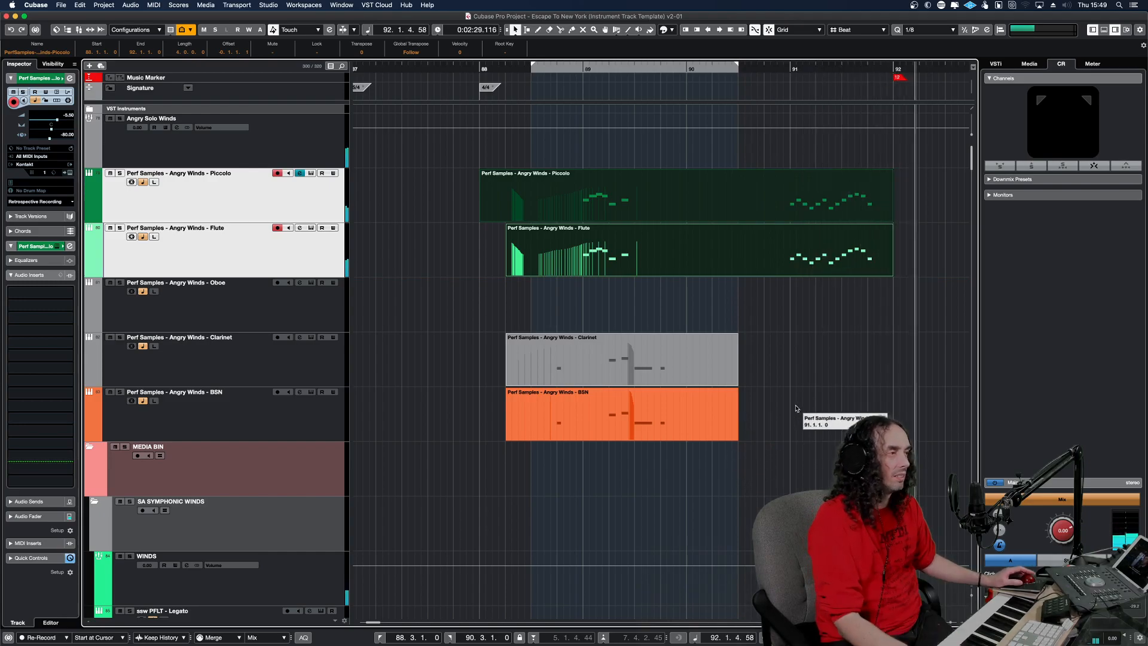
Find the albOne WW HI + LO Arr Shorts 1 part, examine its notes in the Key Editor and close it.
scroll(801, 347, down, 10)
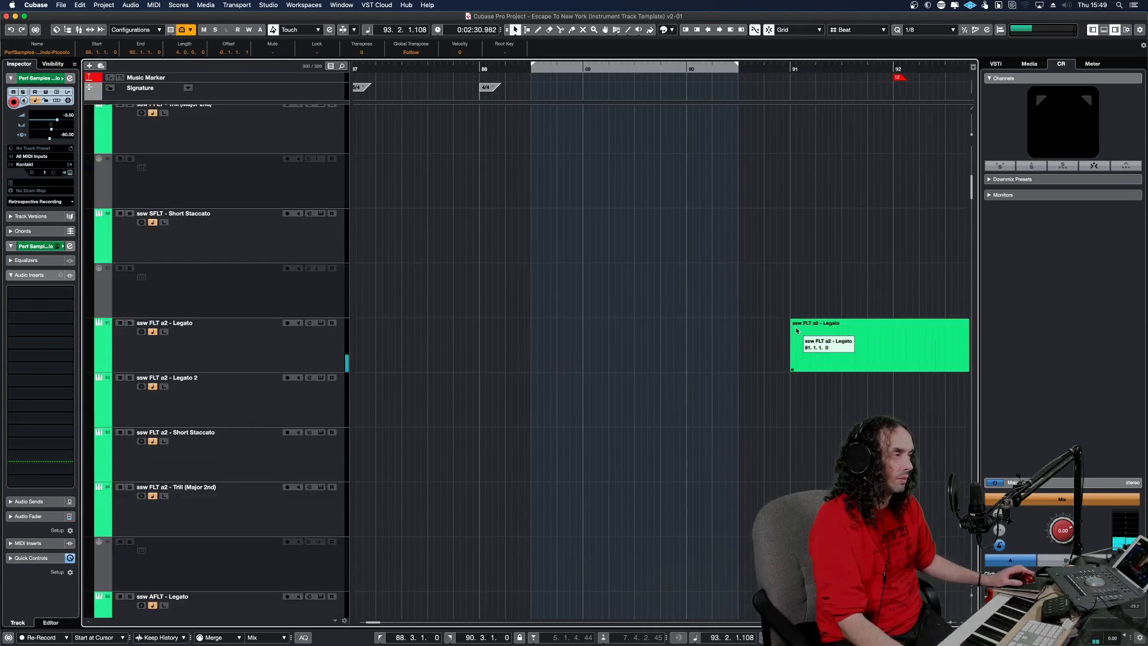
scroll(796, 330, down, 20)
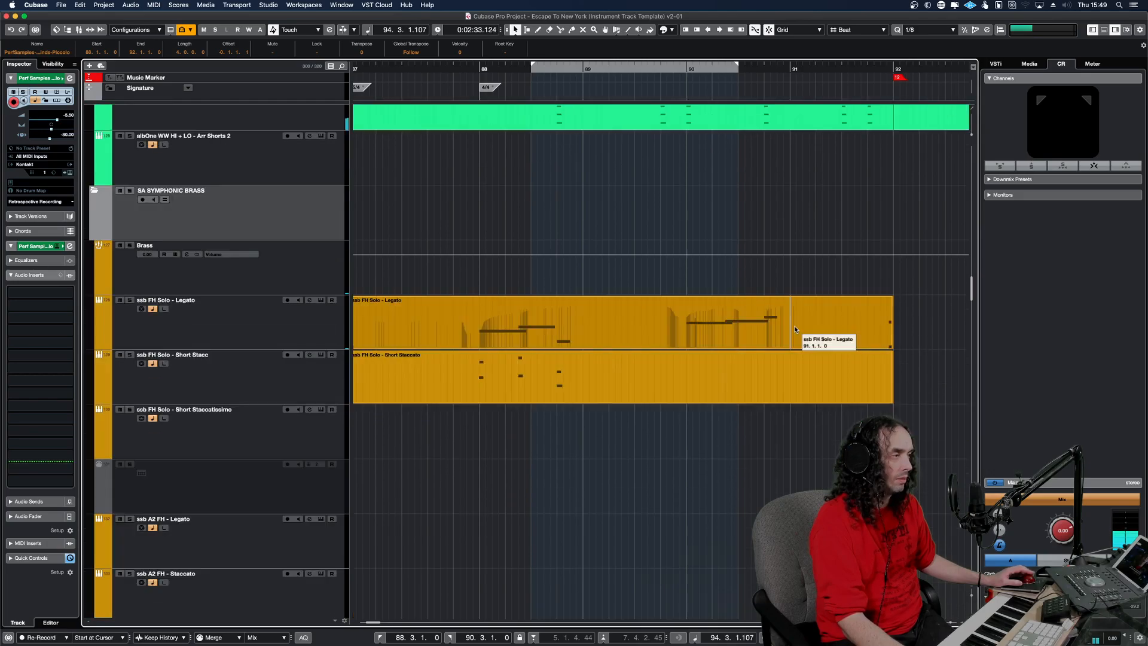
scroll(794, 329, up, 10)
double_click(835, 406)
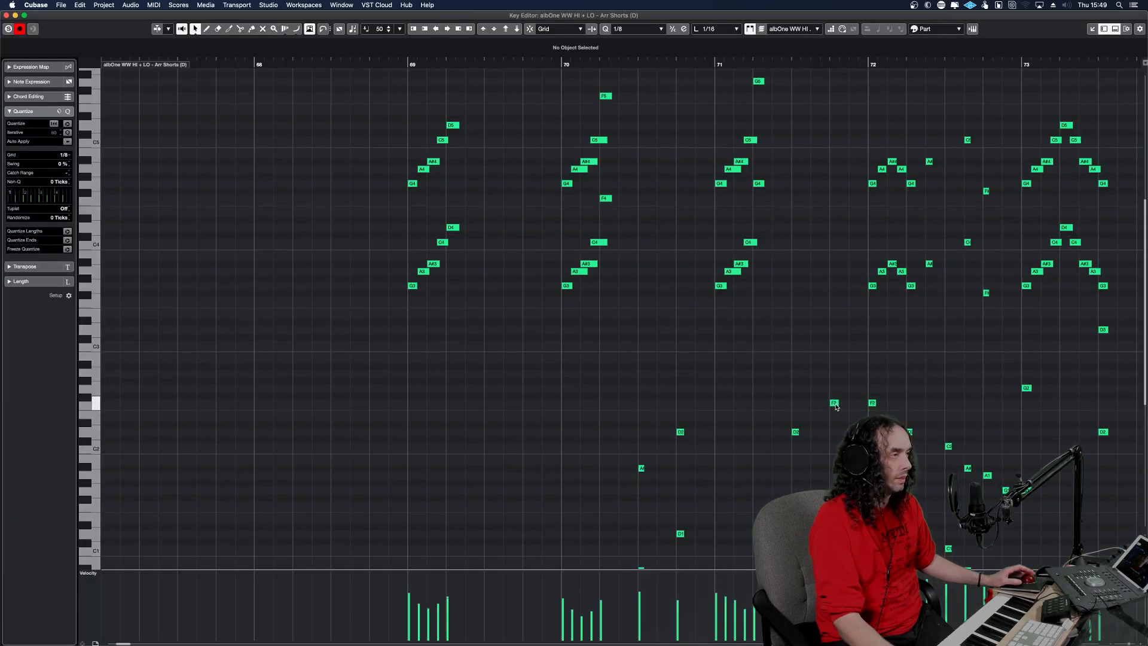
key(g)
key(g)
key(g)
key(g)
key(g)
key(g)
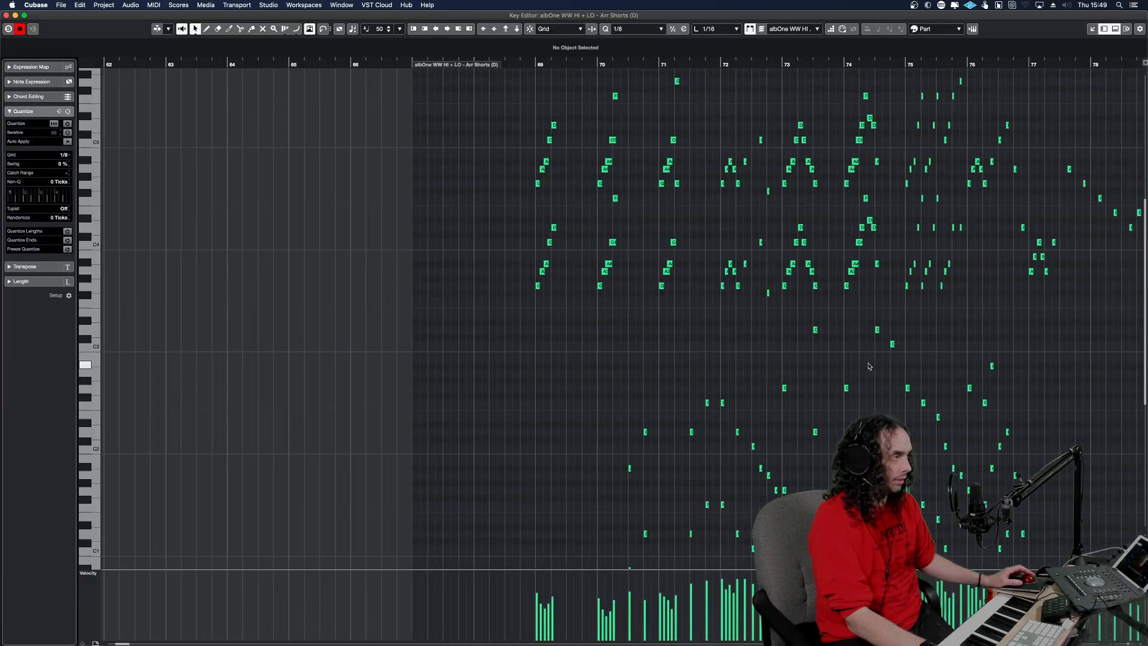
key(h)
key(h)
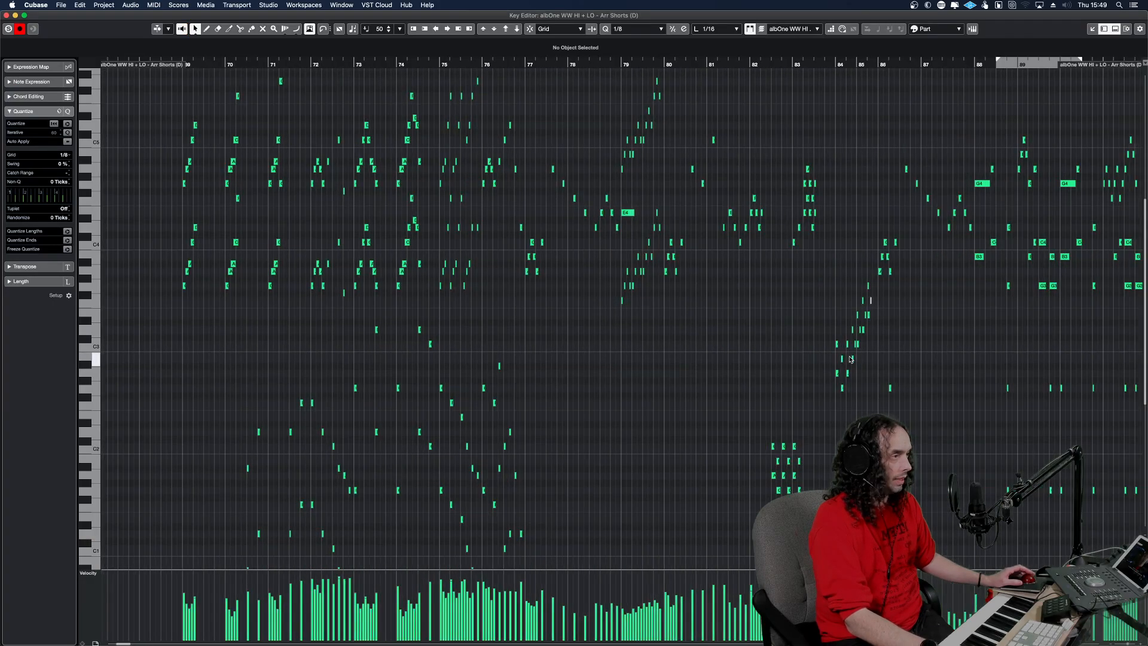
key(g)
key(g)
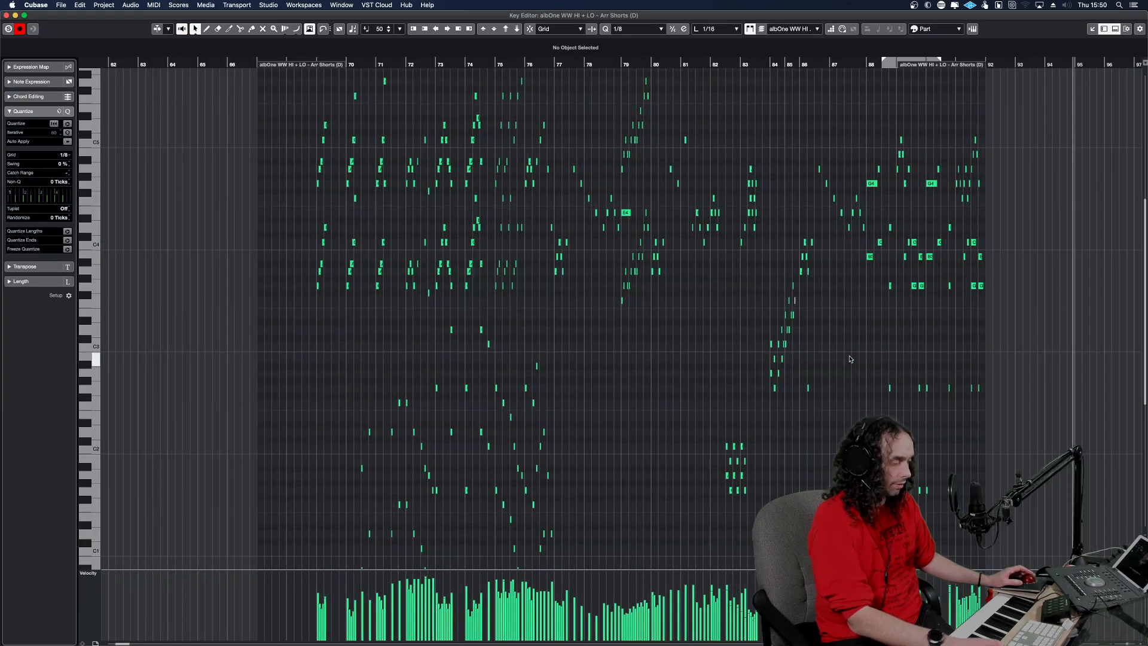
key(Return)
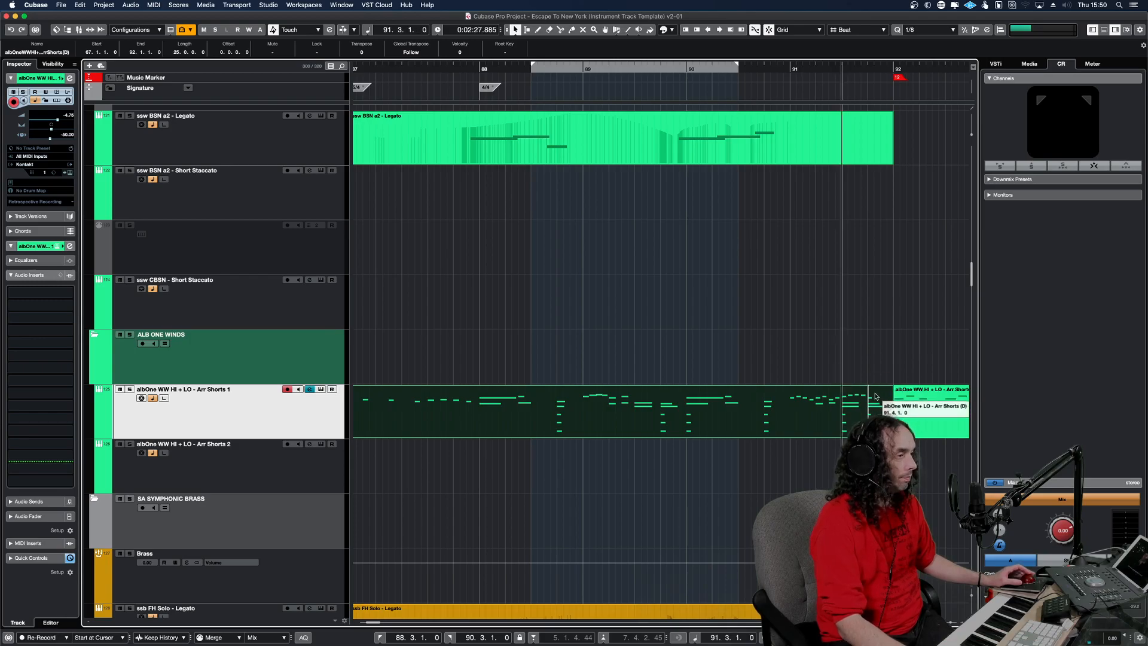
Copy the lower chord notes from beat 2 to the end of bar 91 in the albOne WW HI + LO Arr Shorts 1 part.
key(Return)
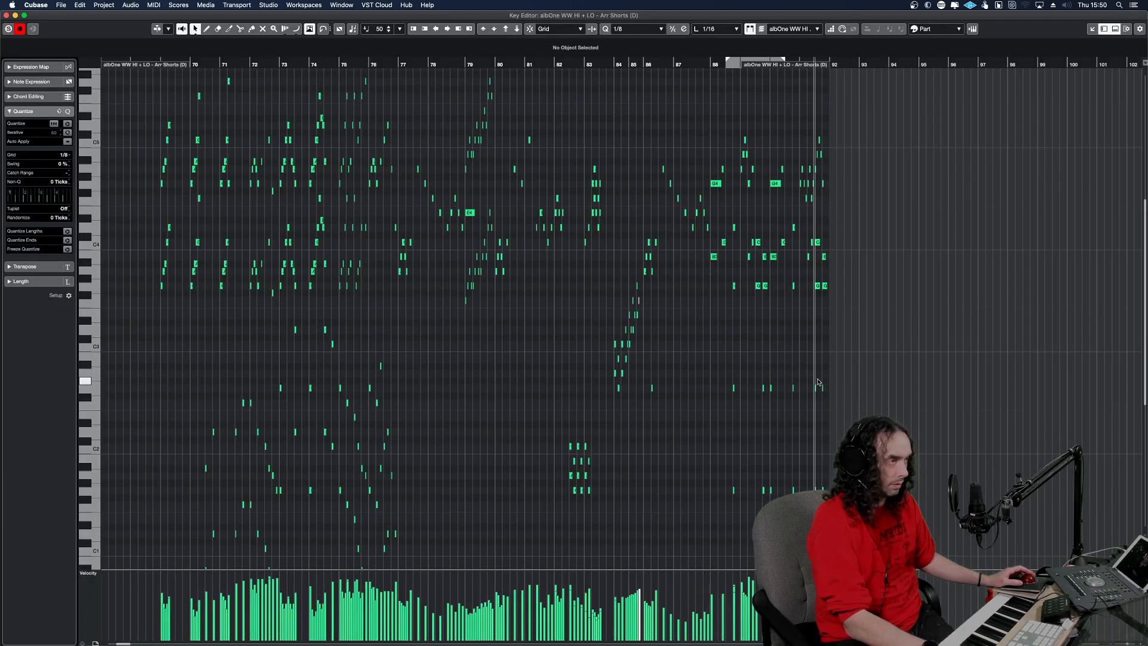
key(h)
key(h)
key(h)
key(h)
key(h)
key(h)
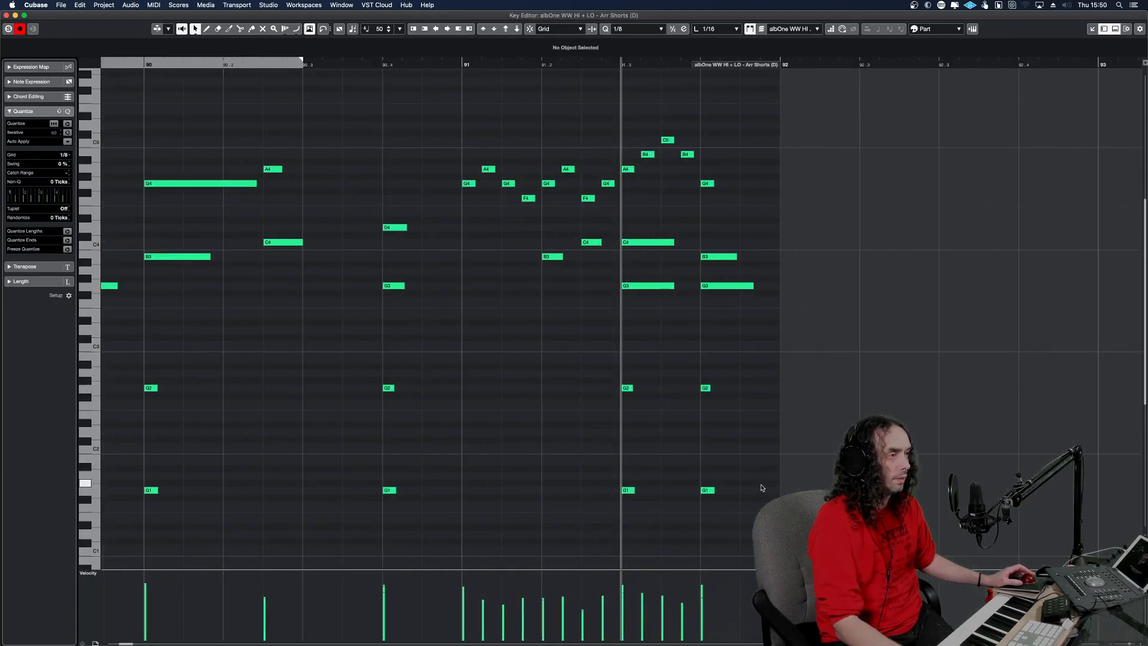
drag(754, 504, 531, 241)
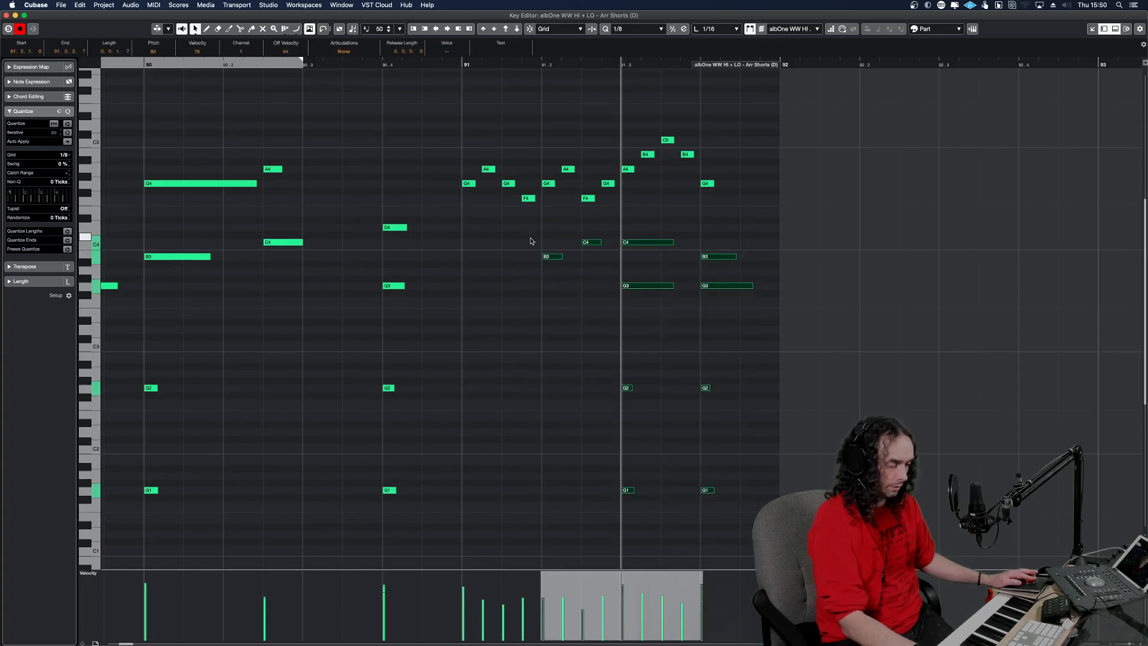
key(Return)
Paste the copied notes at bar 91 beat 2 on the Angry Winds Clarinet and BSN tracks and extend both parts to bar 92.
scroll(787, 266, up, 10)
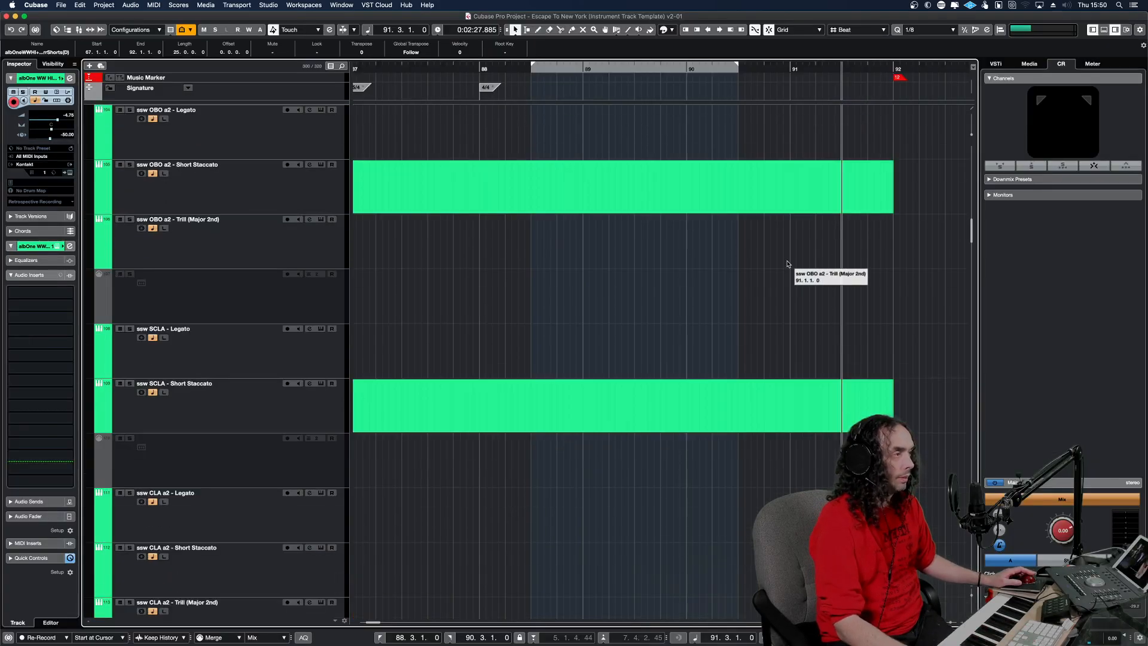
scroll(786, 267, up, 10)
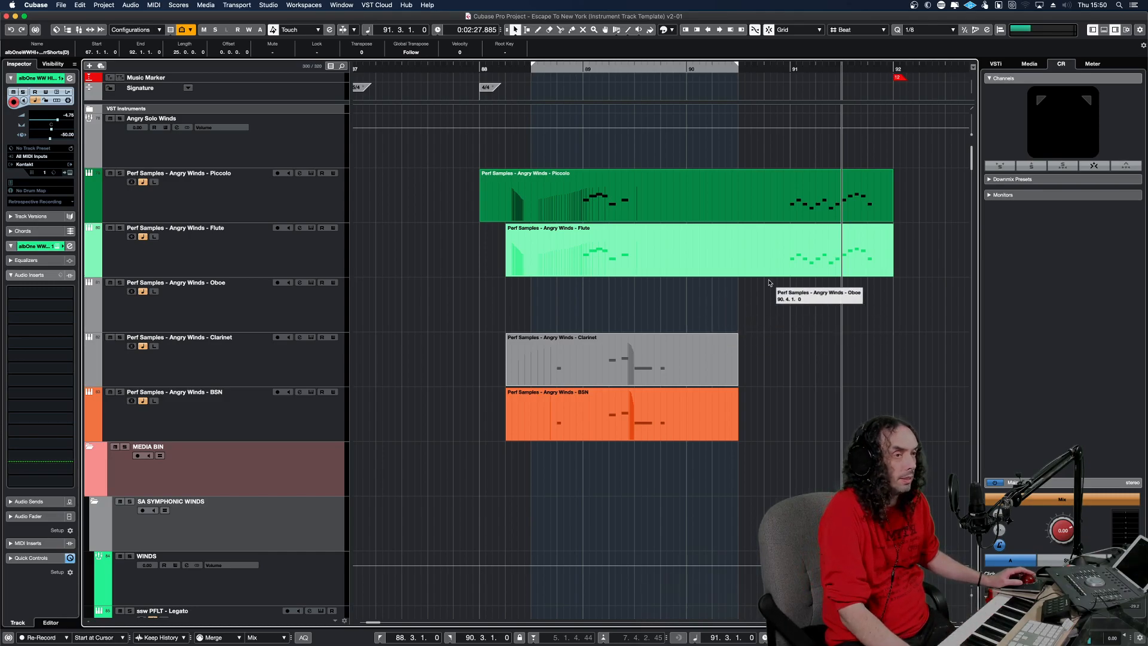
click(776, 298)
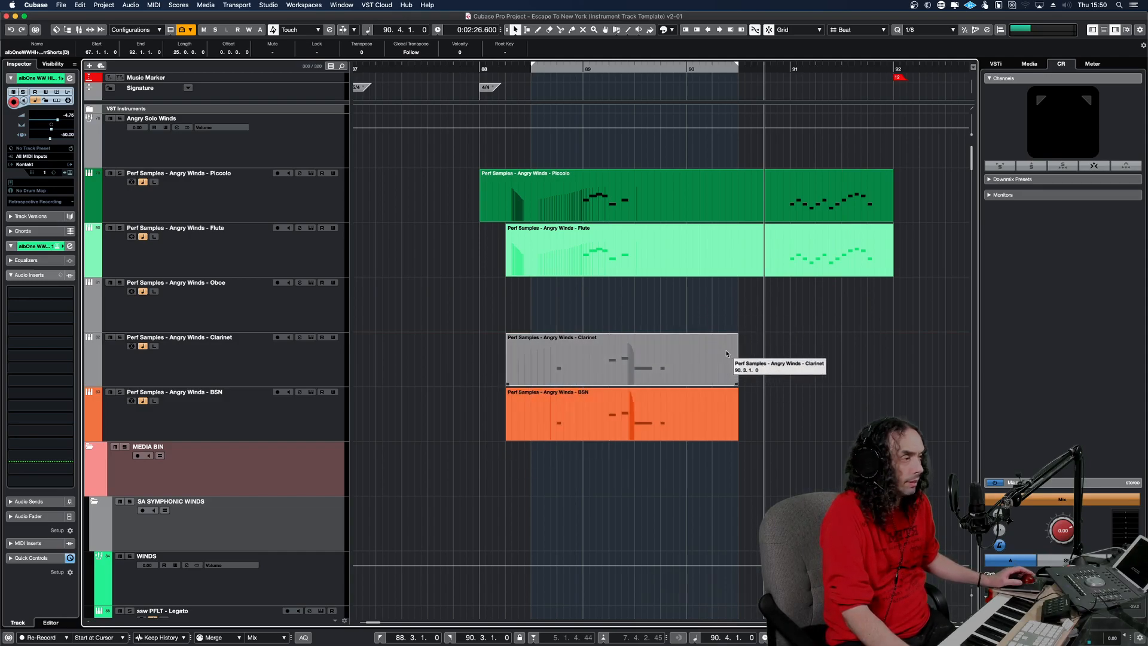
click(778, 352)
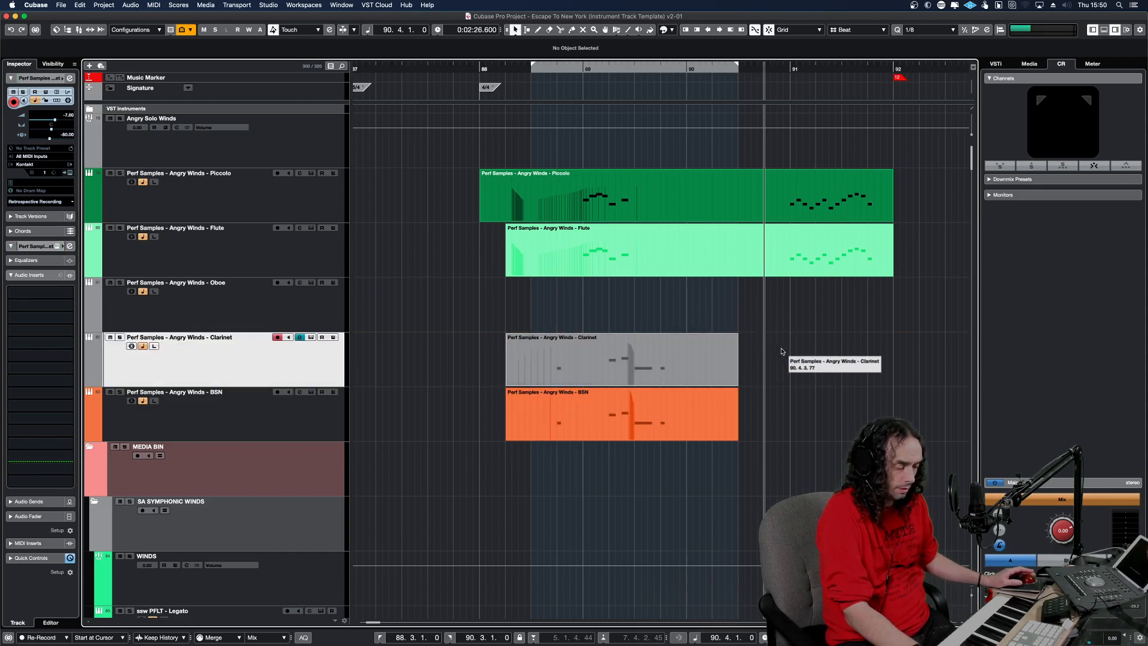
click(800, 397)
shift+click(880, 382)
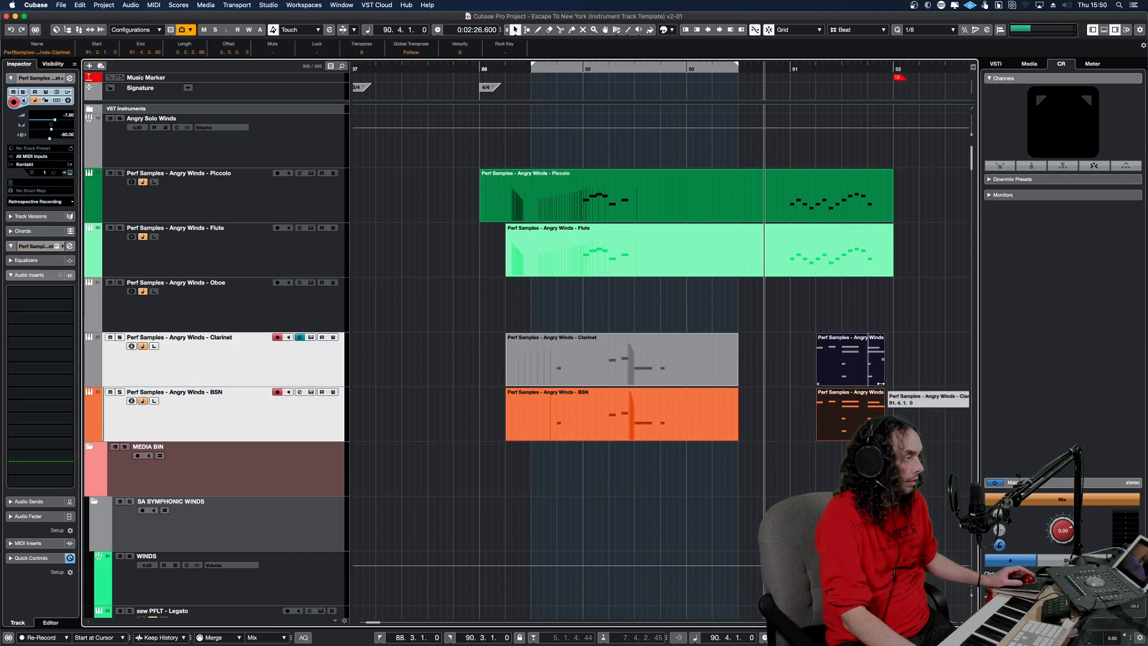
Extend the start of the new Clarinet and BSN parts back to bar 91 and audition the two tracks soloed.
shift+click(819, 392)
shift+click(819, 392)
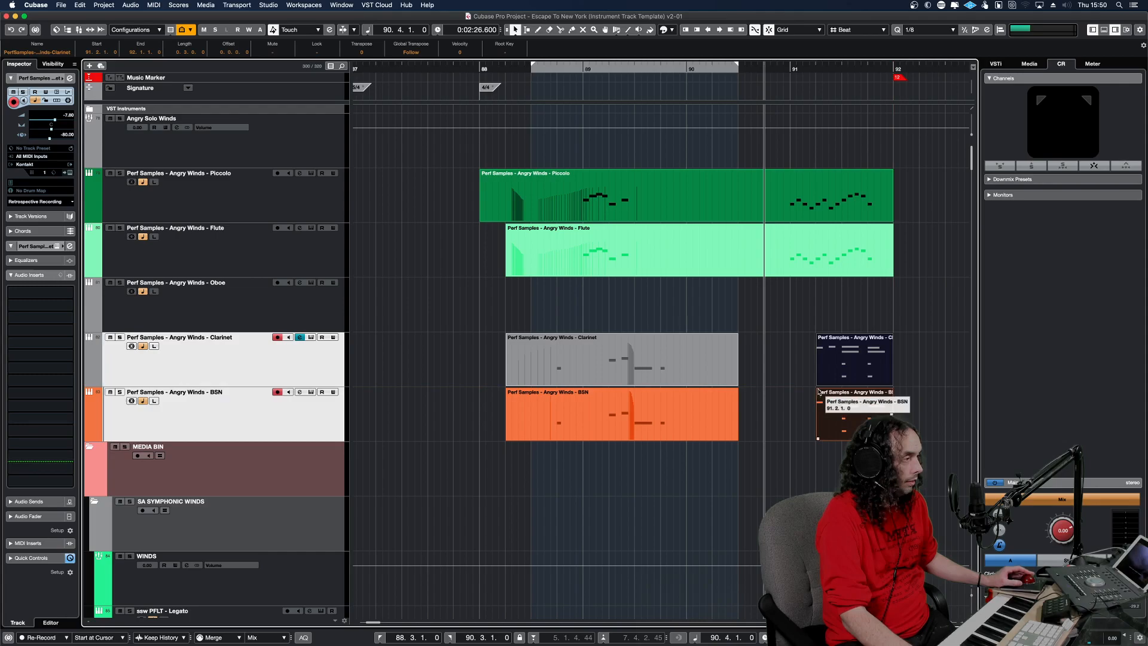
drag(817, 384, 792, 367)
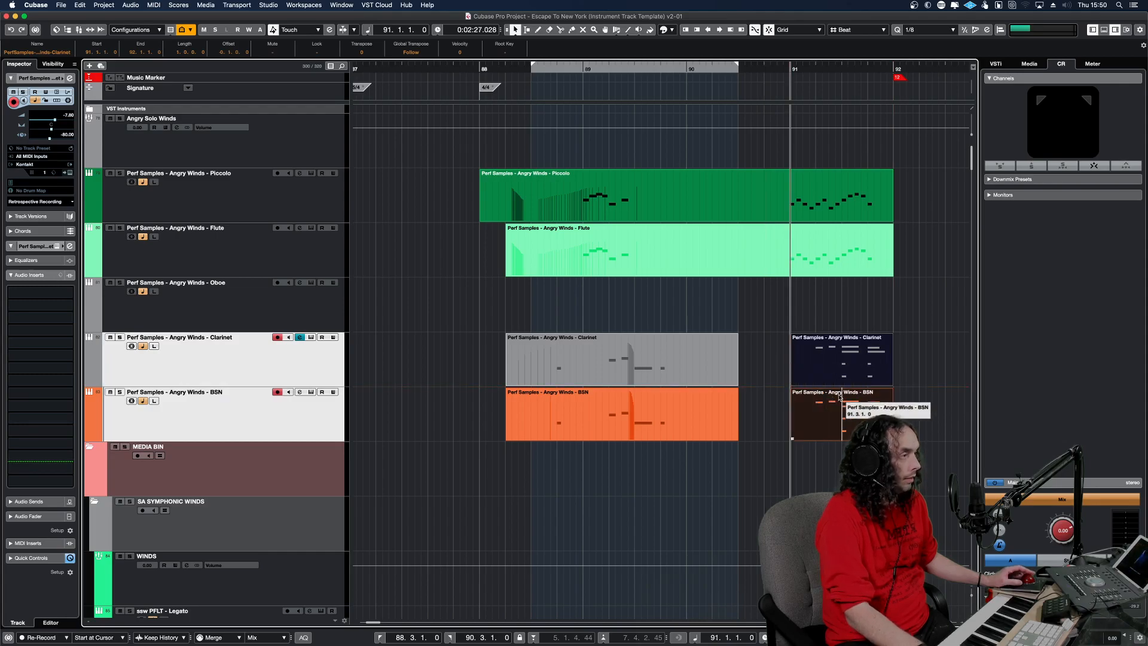
key(space)
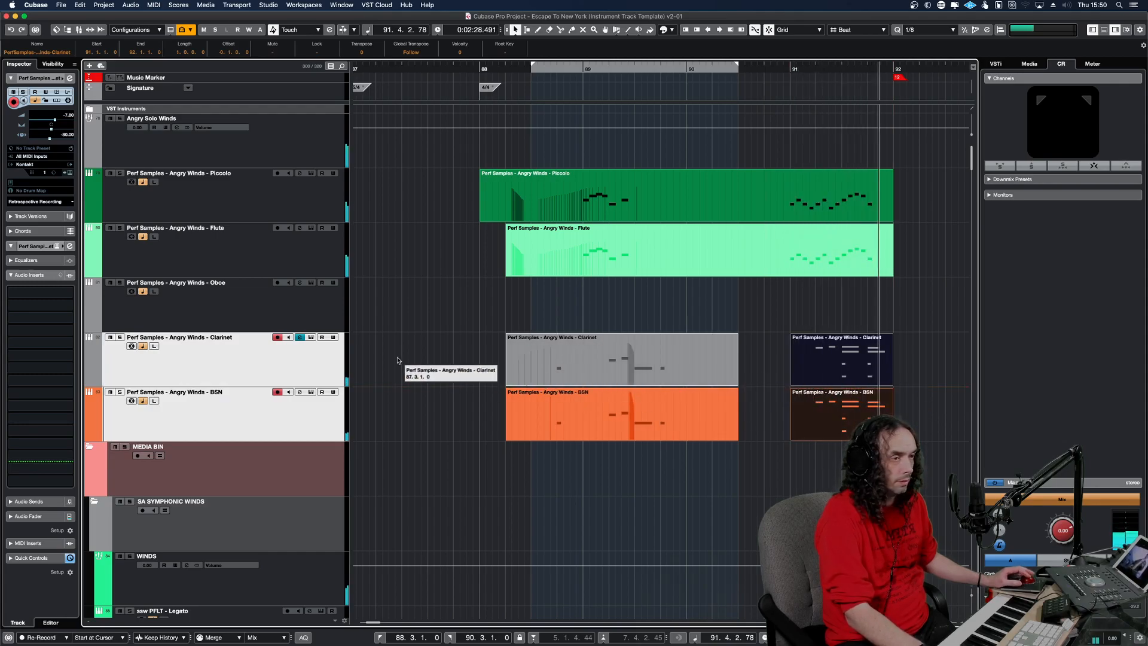
key(s)
alt+shift+click(811, 357)
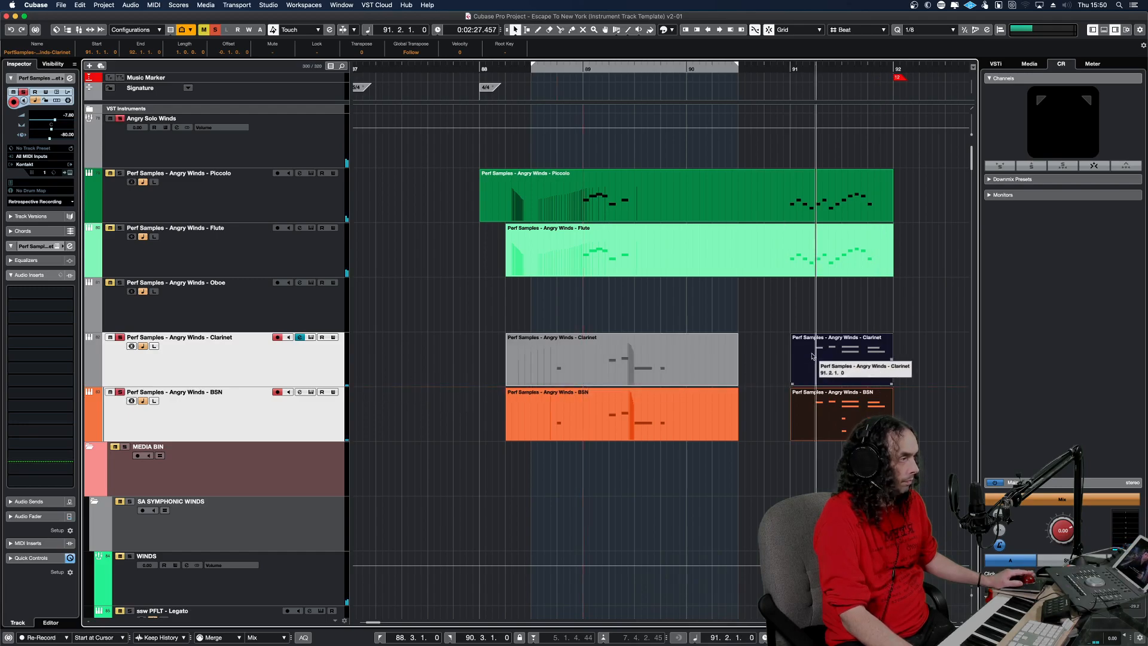
Open the BSN part at bar 91 and transpose its first two notes down to B1 and C2.
click(846, 413)
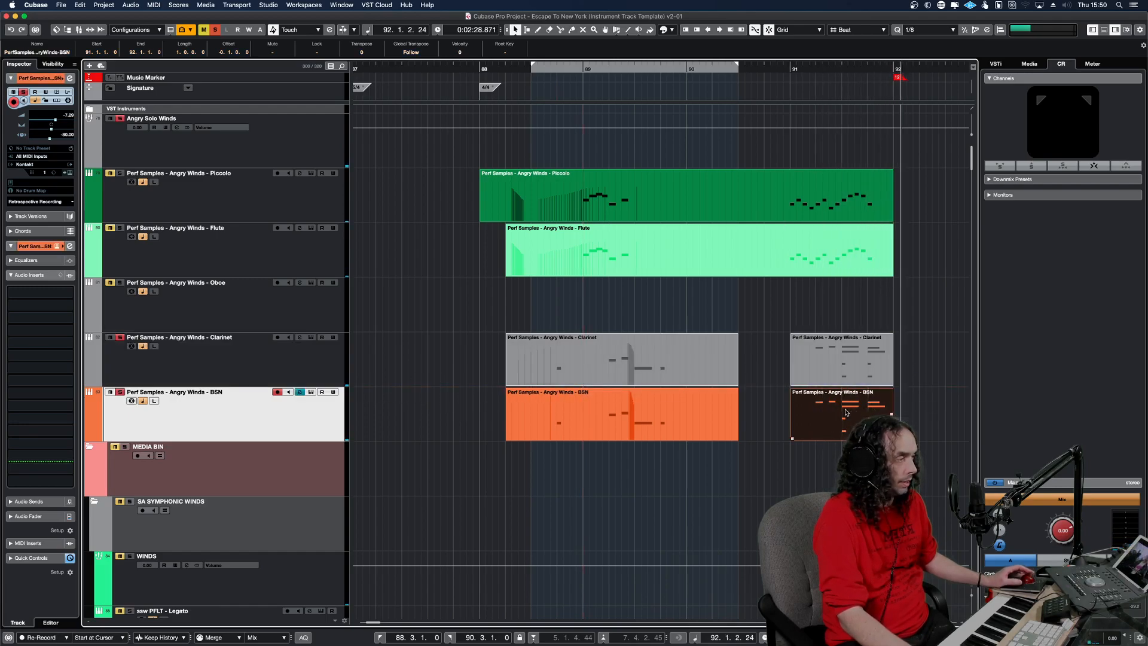
double_click(845, 412)
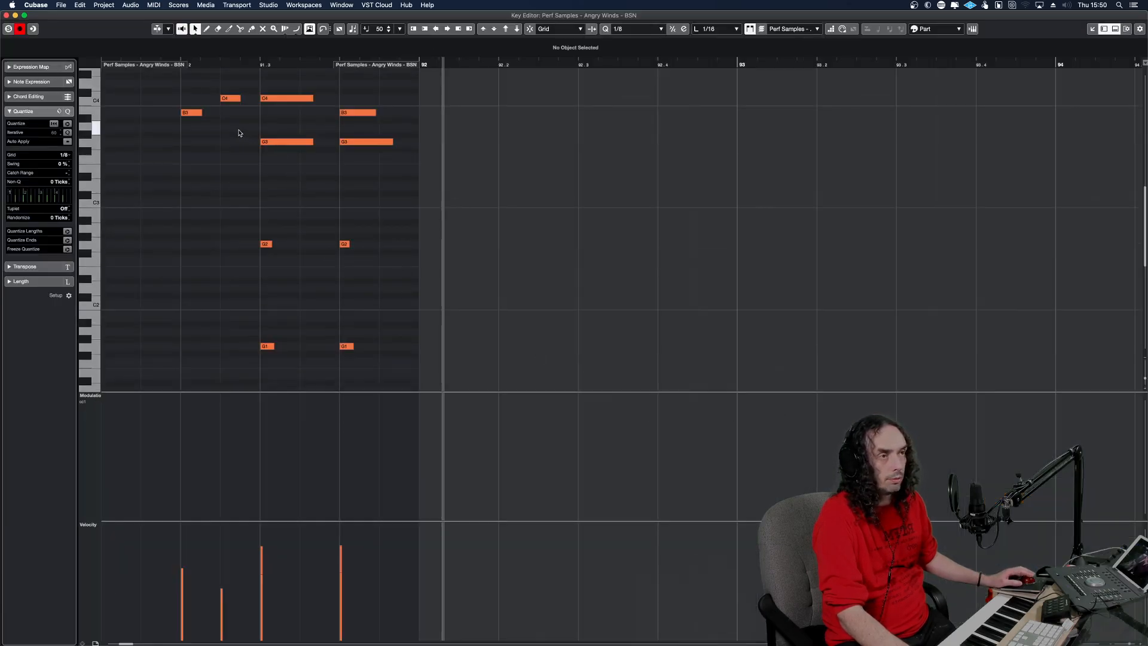
drag(239, 133, 193, 88)
key(shift+Down)
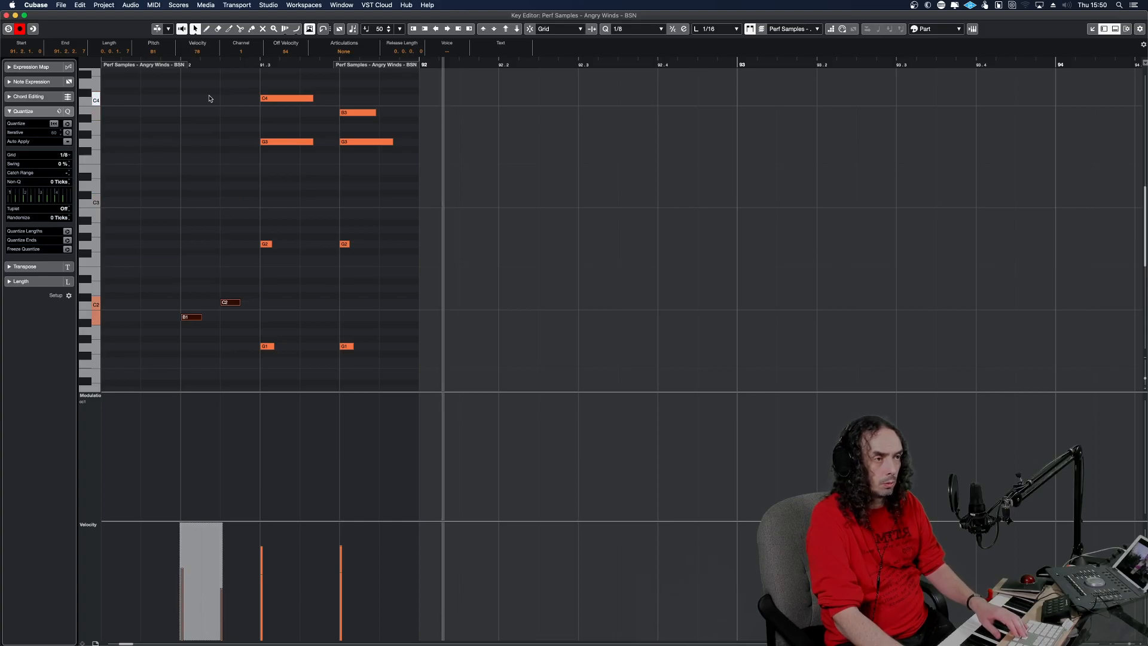
Remove the G2 notes on beats 3 and 4, mute the upper chord notes above them and play the bassoon line.
drag(376, 269, 249, 235)
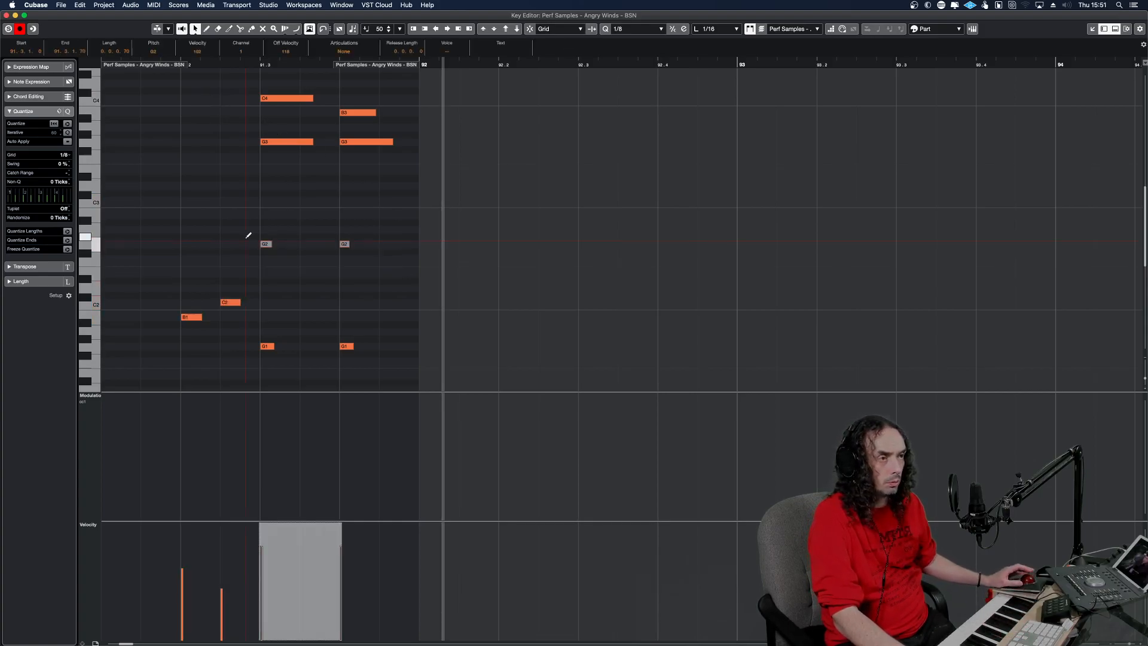
key(shift+Up)
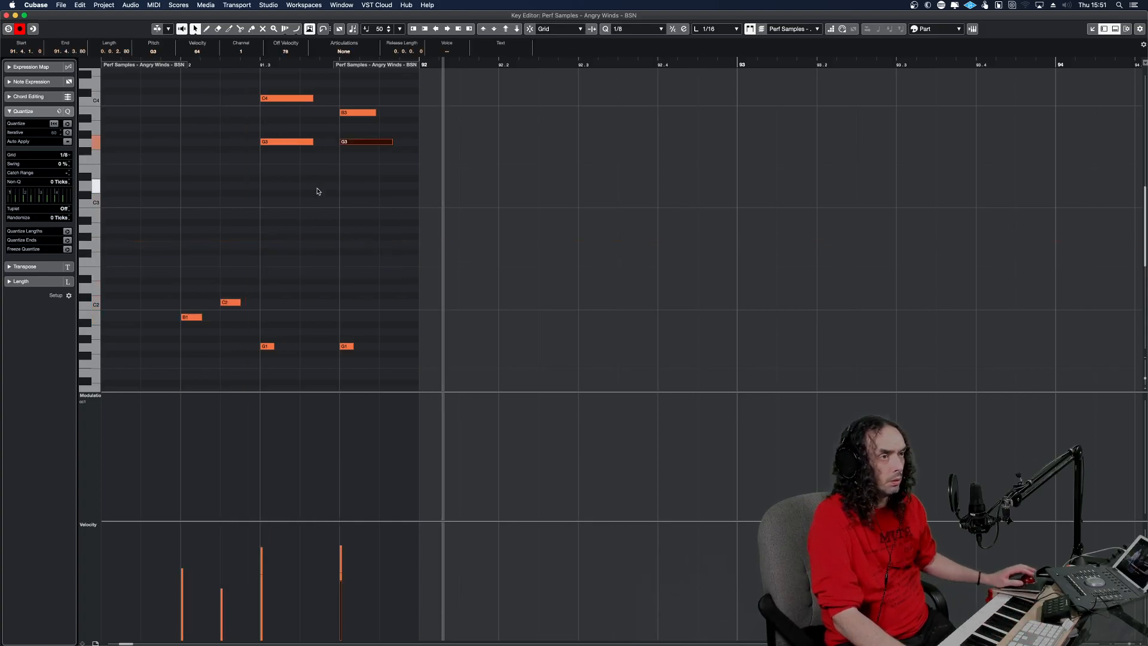
key(space)
drag(393, 176, 259, 99)
key(space)
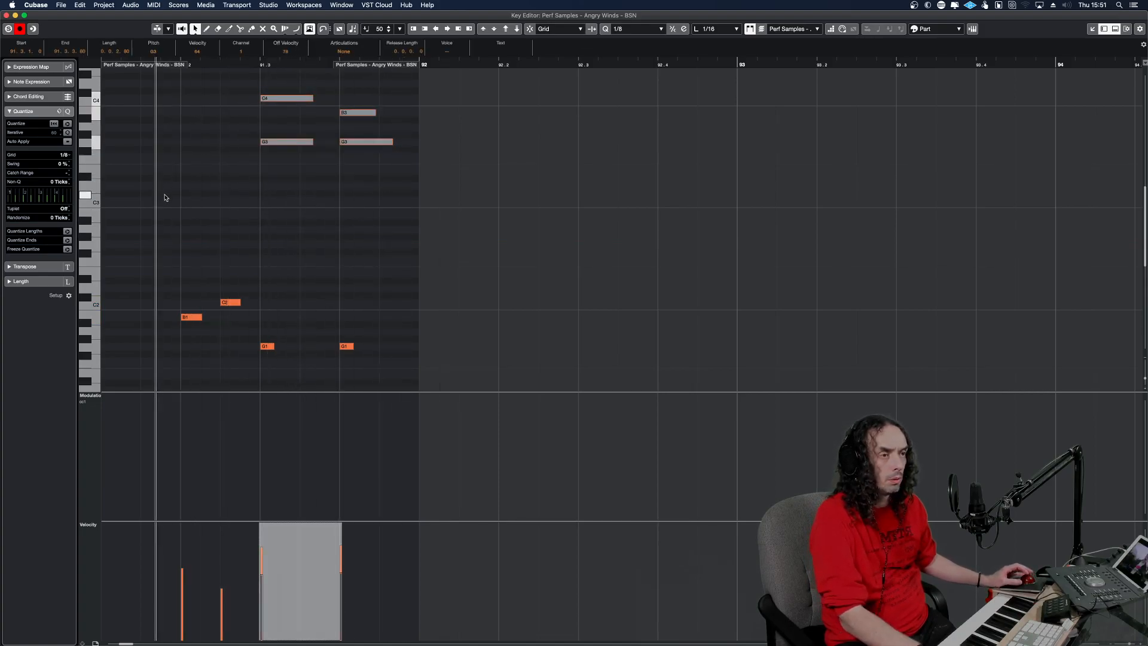
key(space)
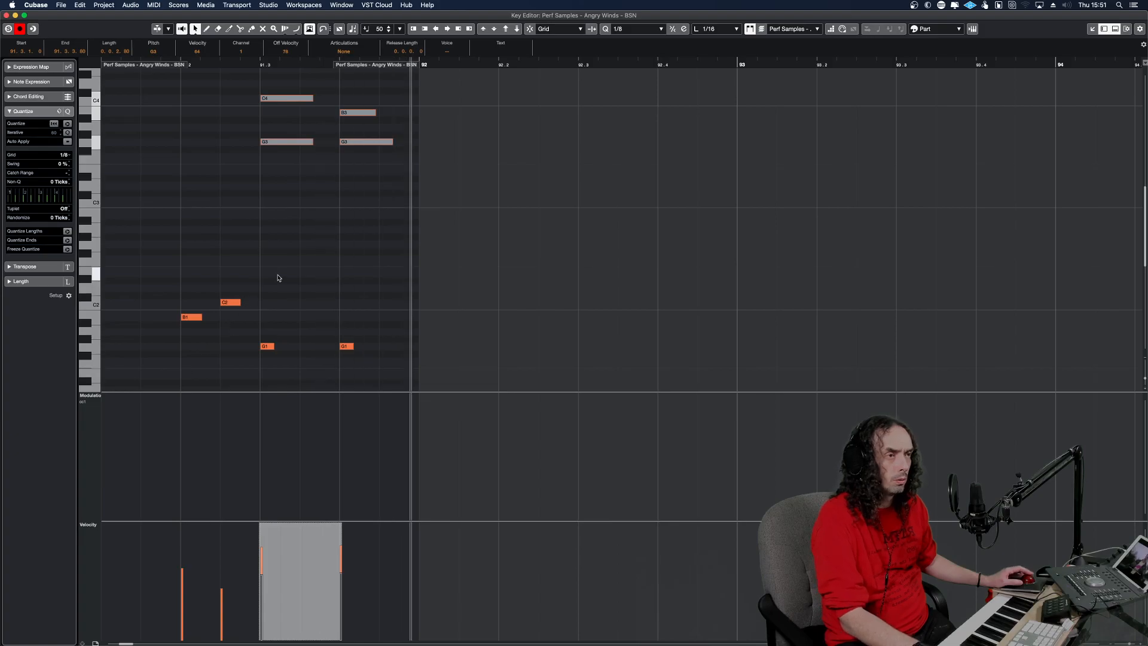
Close the Key Editor, mute the Clarinet's bar 91 part and play the soloed bassoon from bar 91.
scroll(283, 275, up, 3)
scroll(284, 275, down, 6)
key(Return)
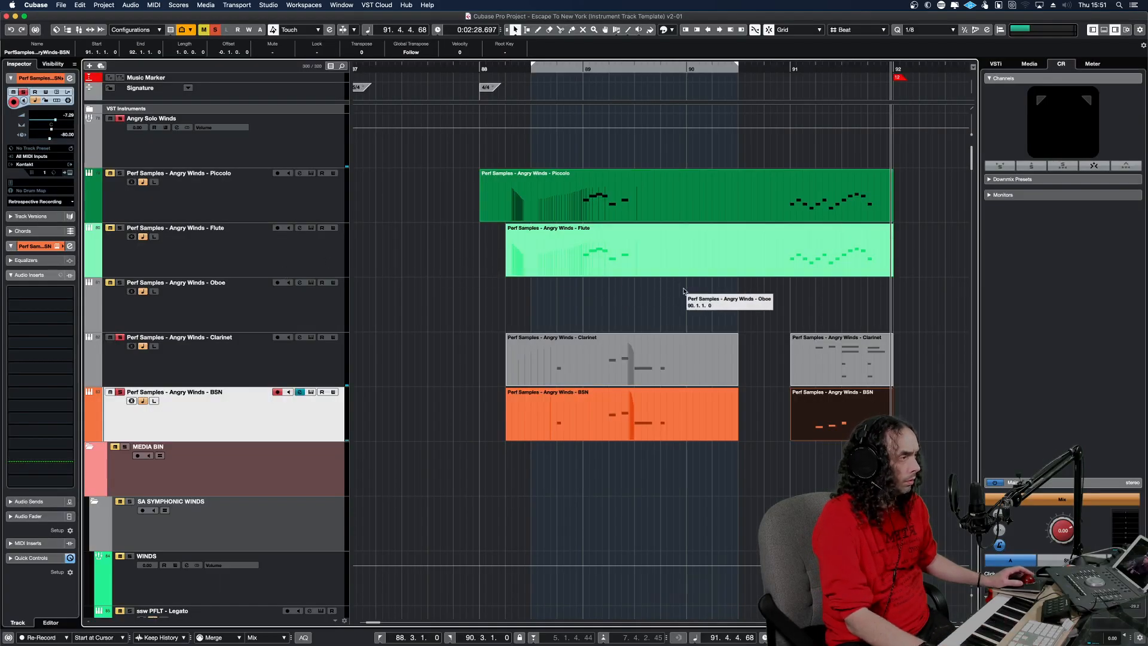
click(836, 354)
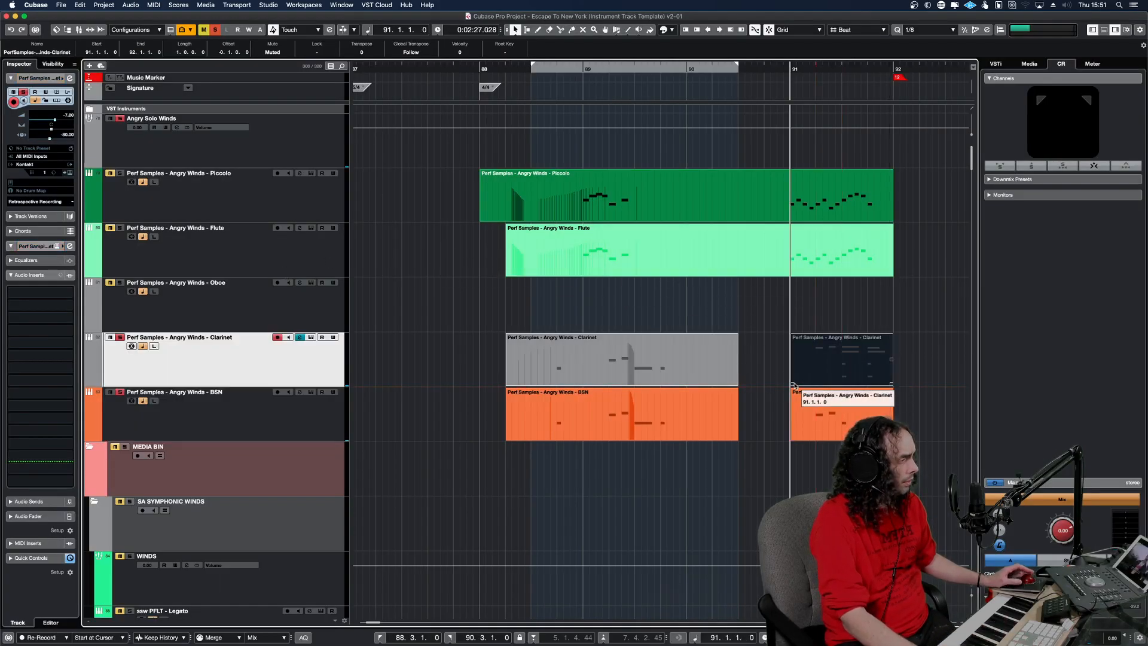
key(space)
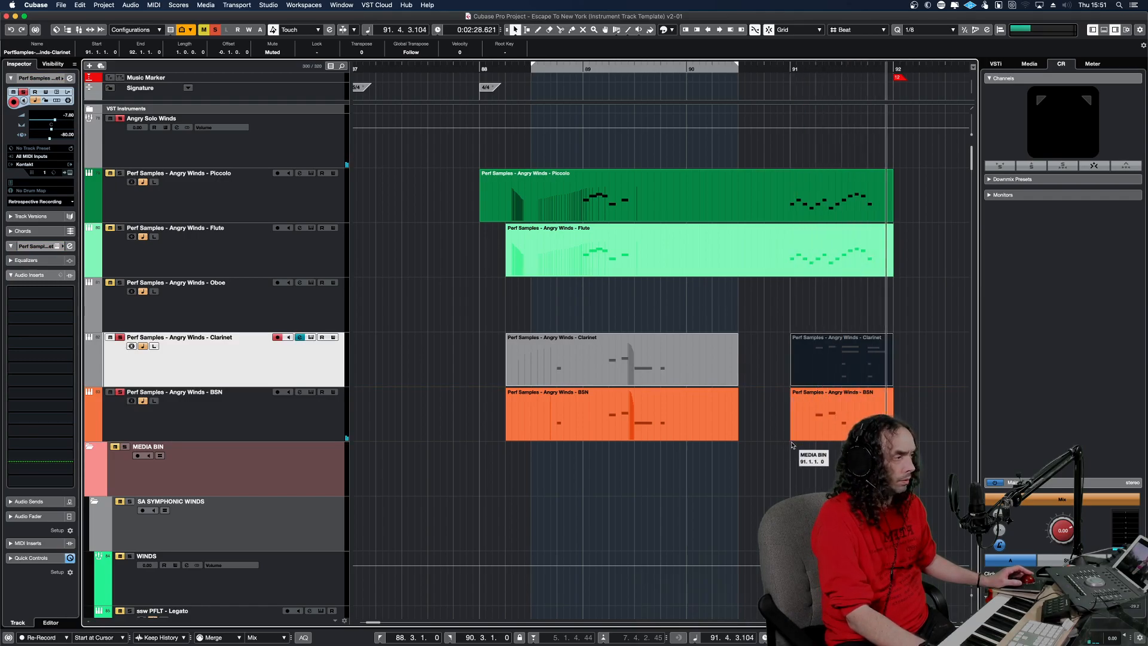
Check the bar 91 bassoon part in the Key Editor, close it and glue the two BSN parts together.
double_click(826, 417)
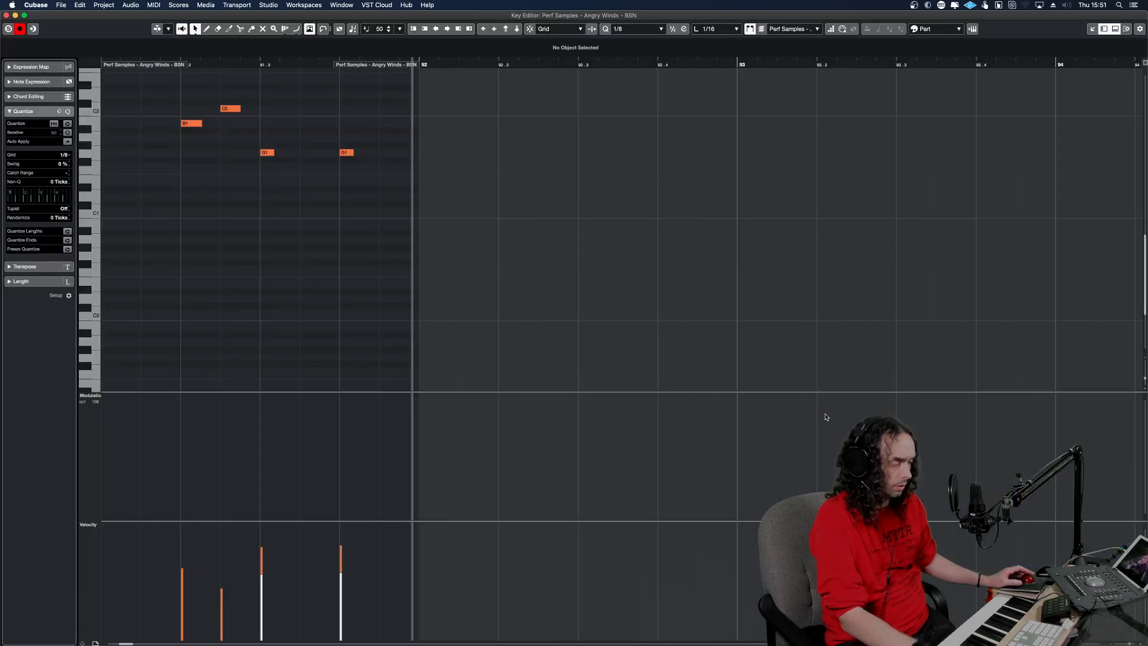
key(Return)
right_click(770, 458)
click(827, 460)
click(730, 427)
right_click(773, 431)
click(775, 433)
Draw a modulation rise leading into bar 91 in the glued BSN part, close the editor and replay the soloed bassoon.
double_click(728, 430)
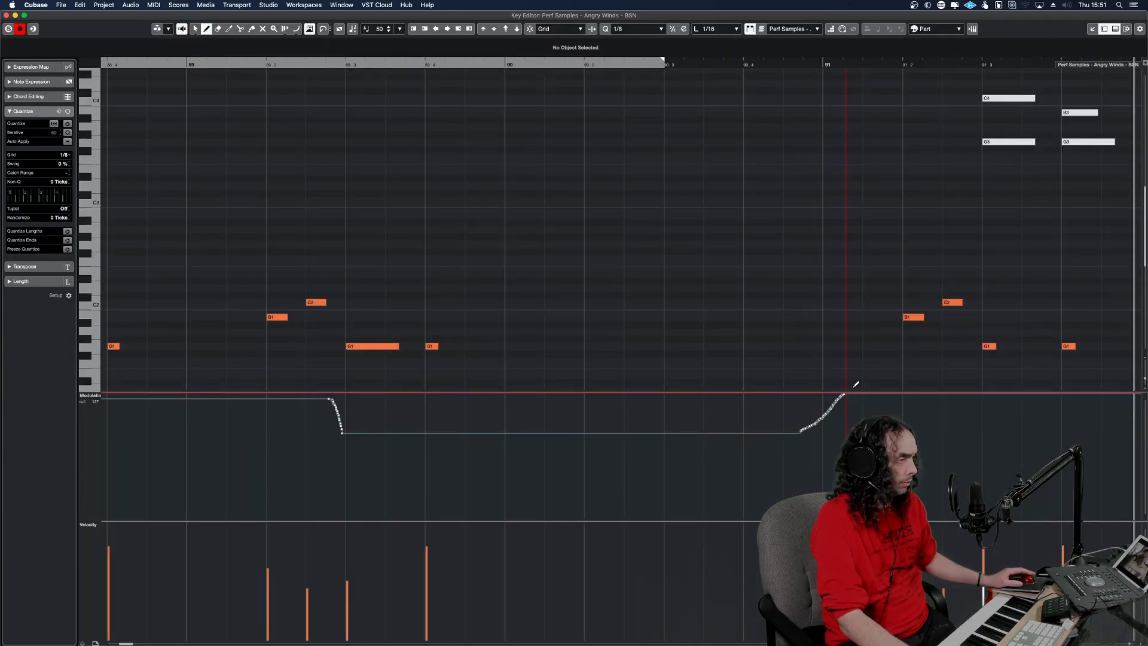
key(KP_Subtract)
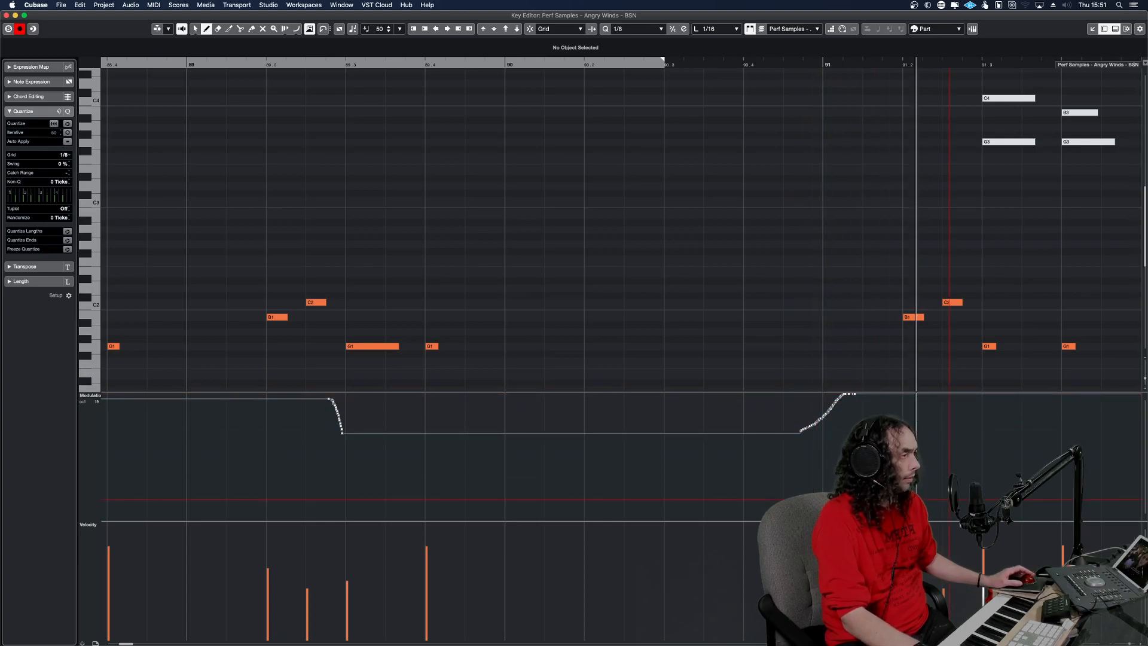
key(Return)
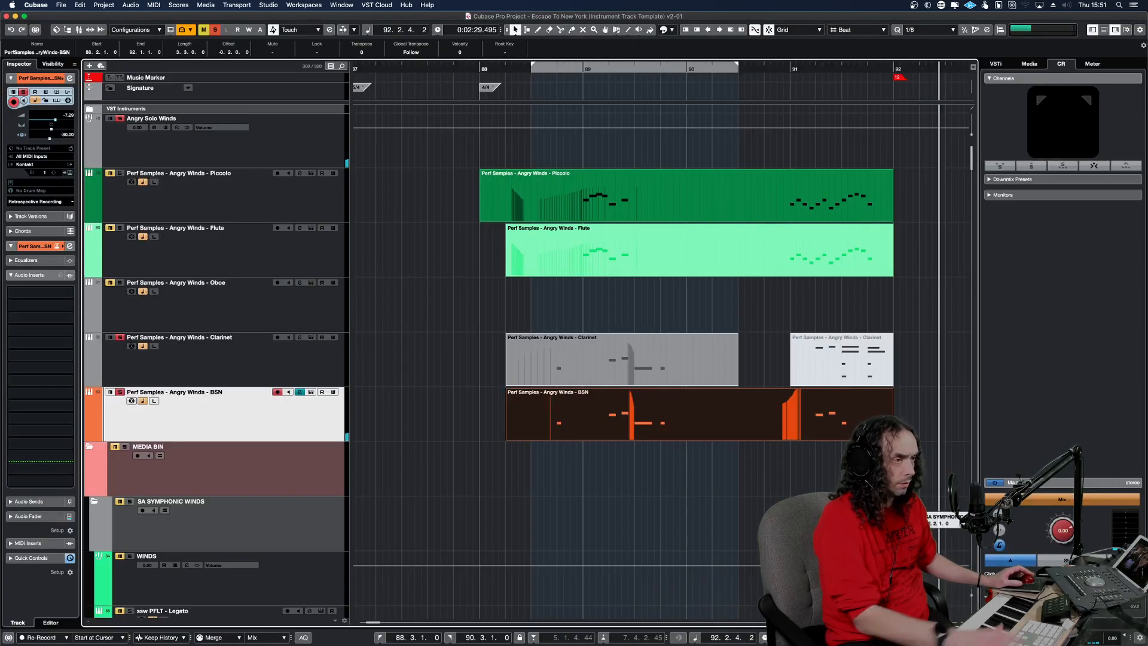
key(space)
key(space)
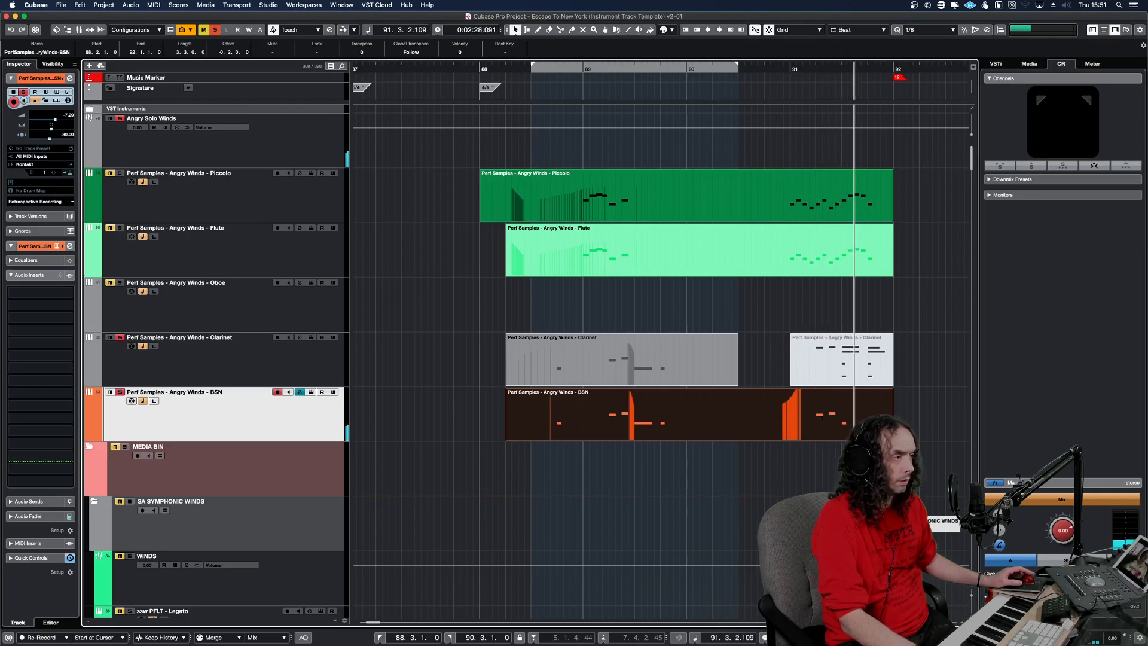
key(space)
key(space)
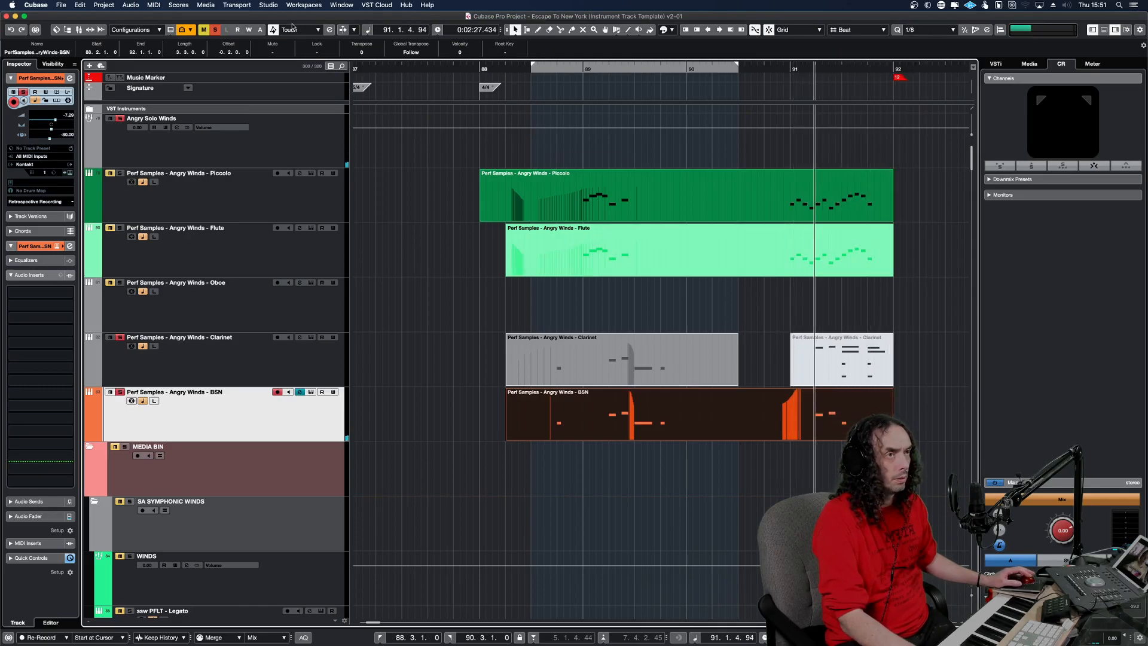
Turn off all solos and play the passage from bar 91 with the full arrangement.
click(218, 30)
click(768, 342)
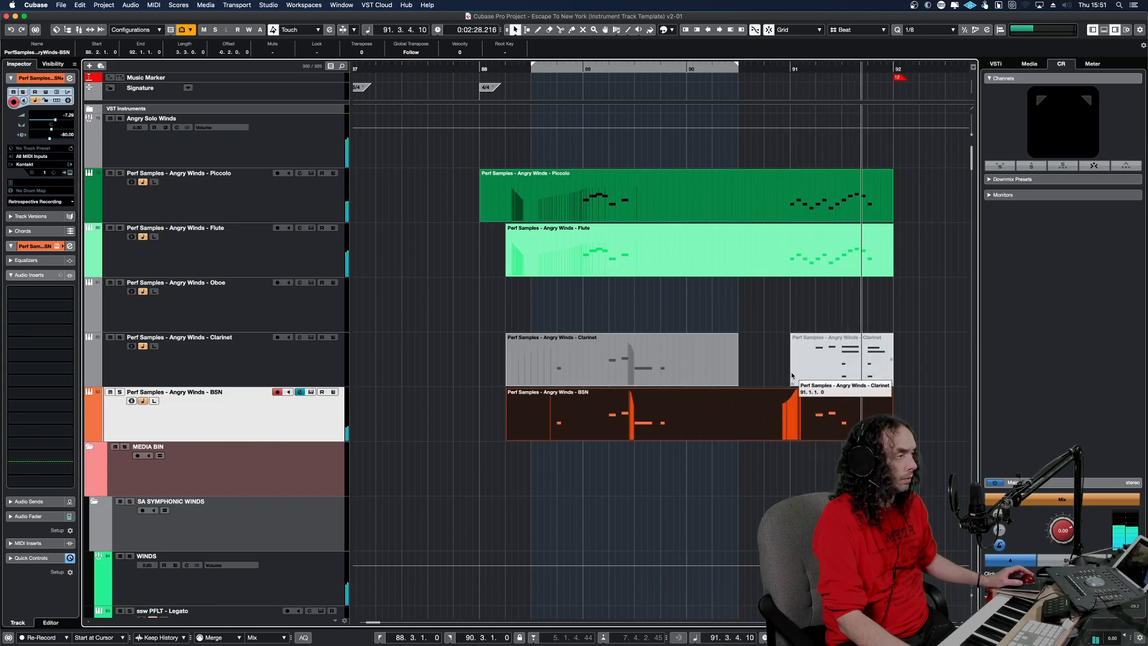
key(space)
key(space)
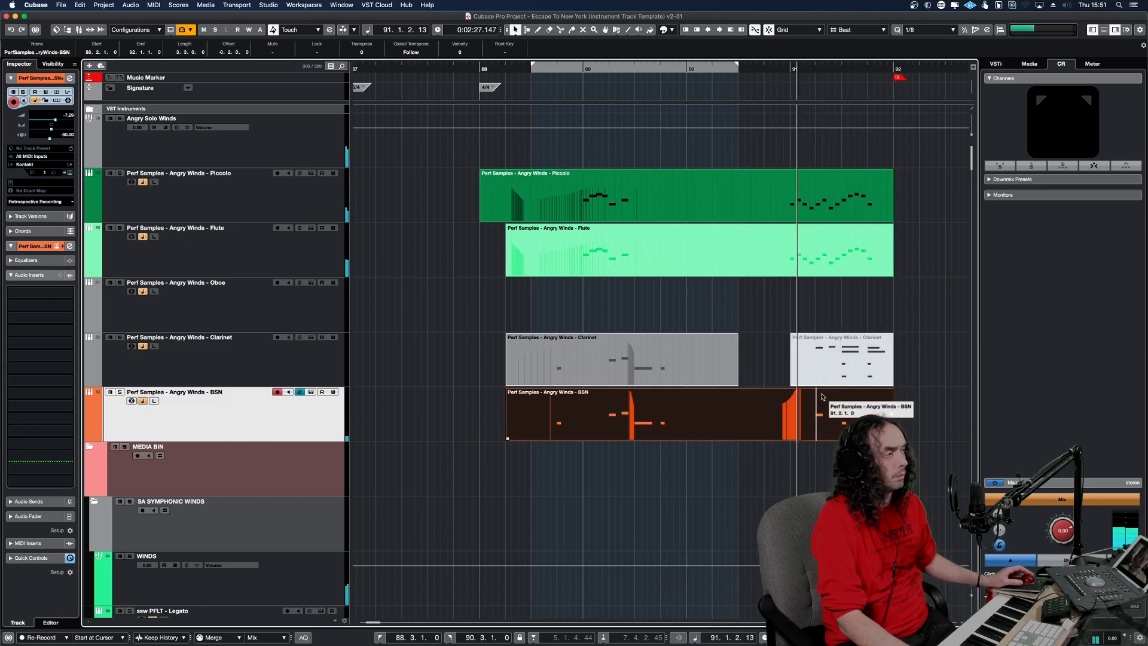
Zoom out the timeline and replay the woodwind passage in context from before bar 88.
key(l)
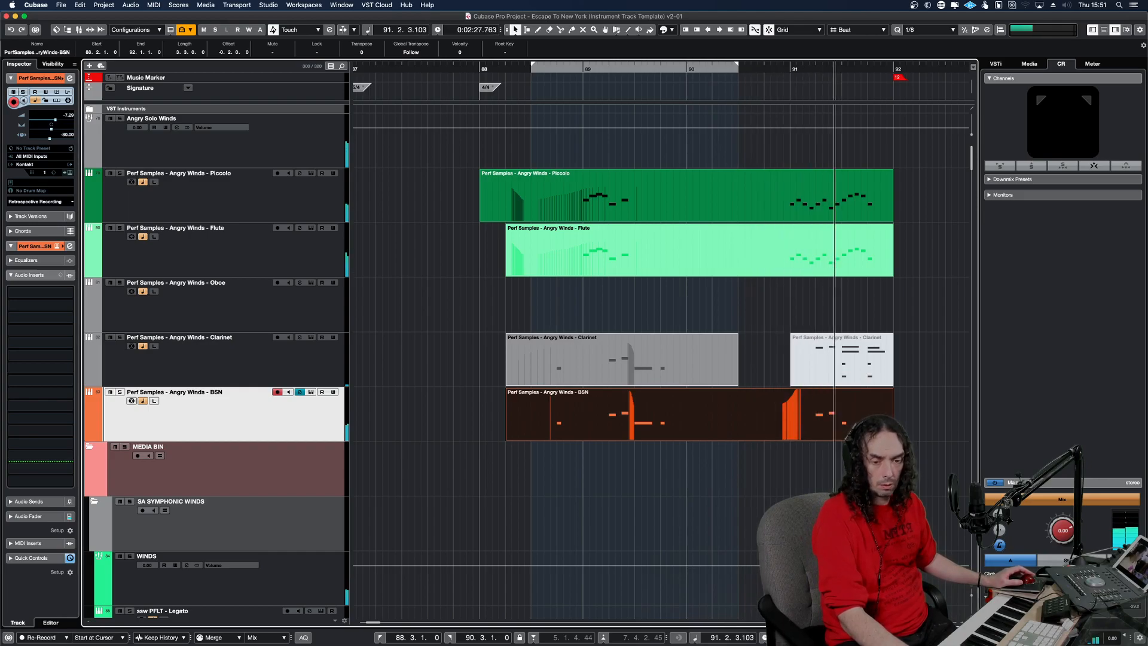
key(g)
key(g)
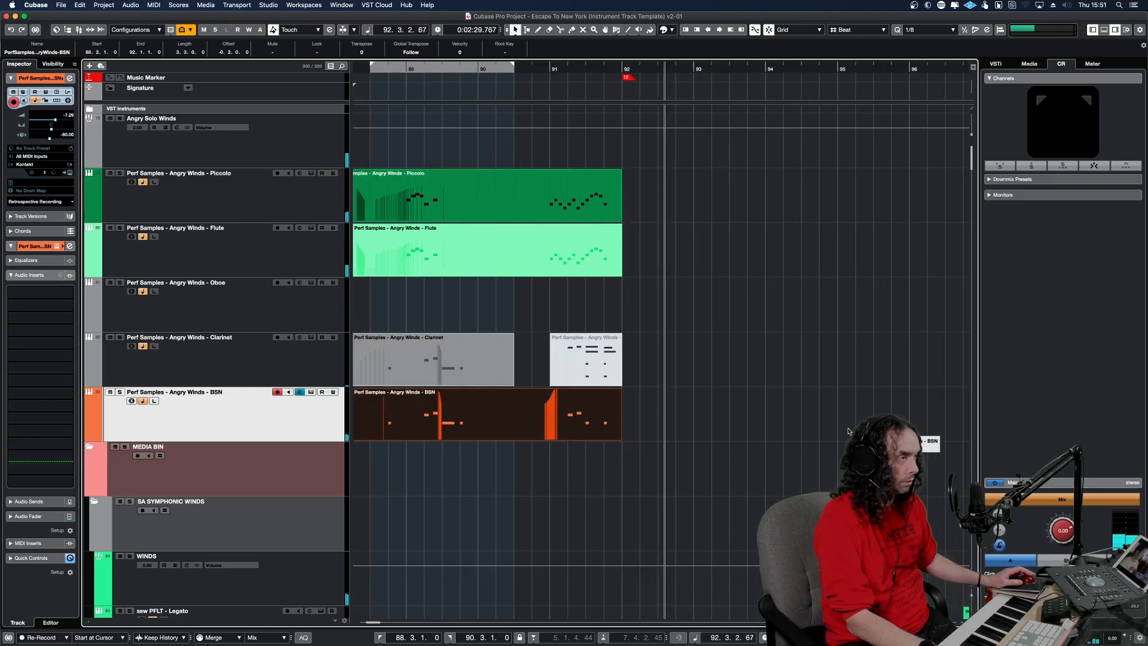
key(g)
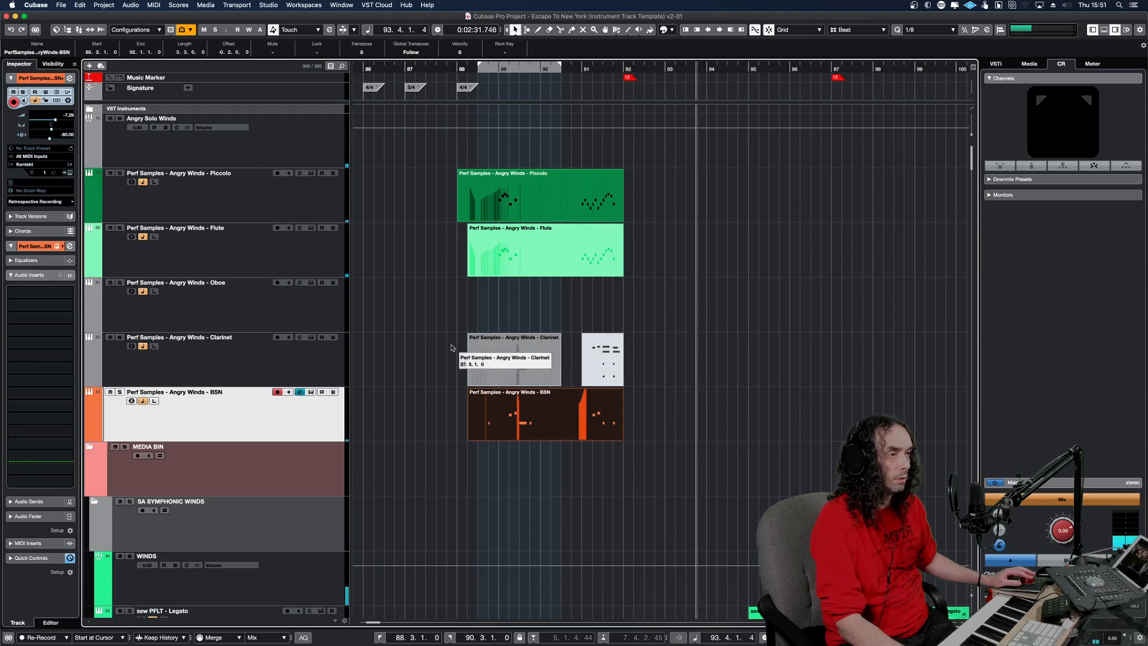
key(space)
key(space)
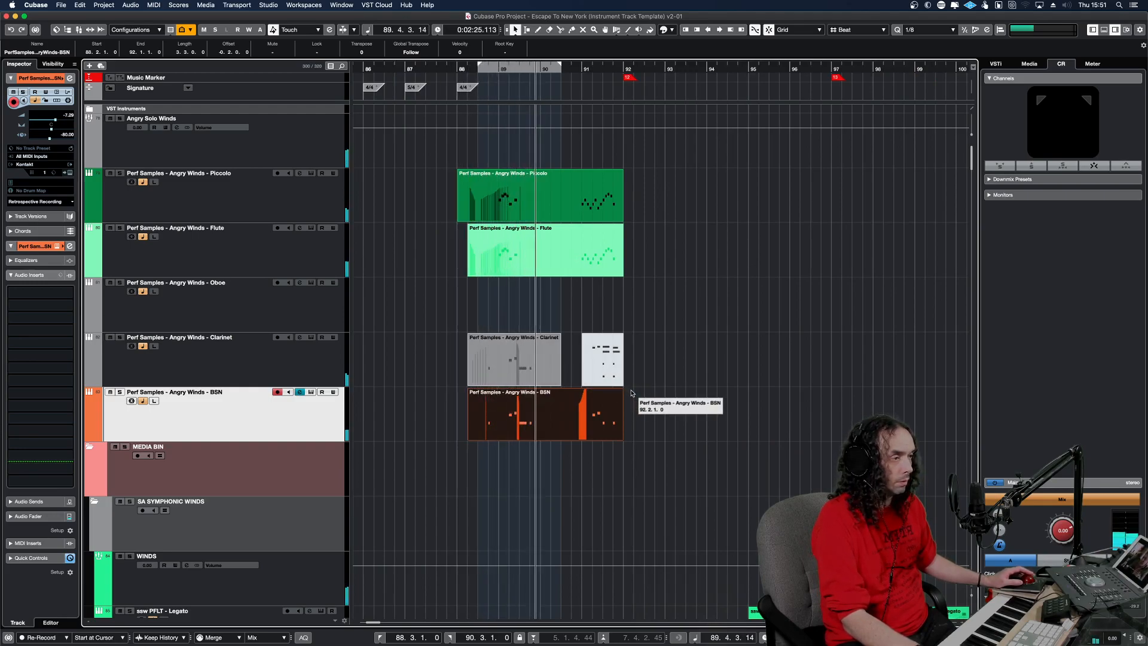
Mute the BSN part and compare the bar 88 passage with the first Clarinet part muted and unmuted.
alt+click(542, 391)
key(shift+m)
key(KP_1)
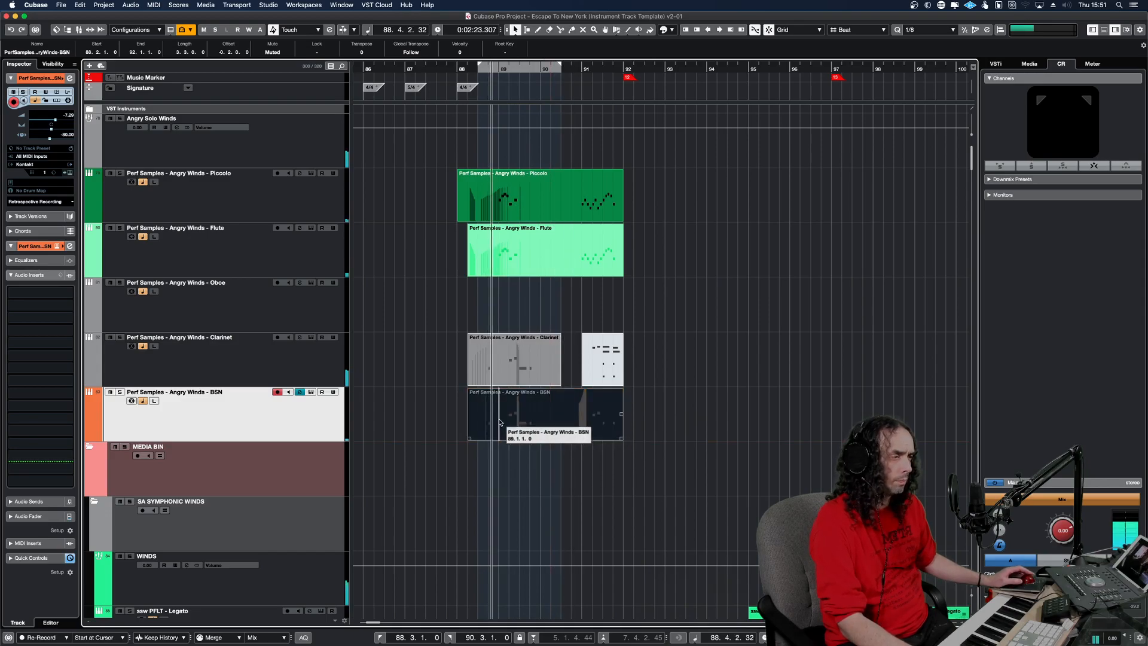
click(518, 377)
key(shift+m)
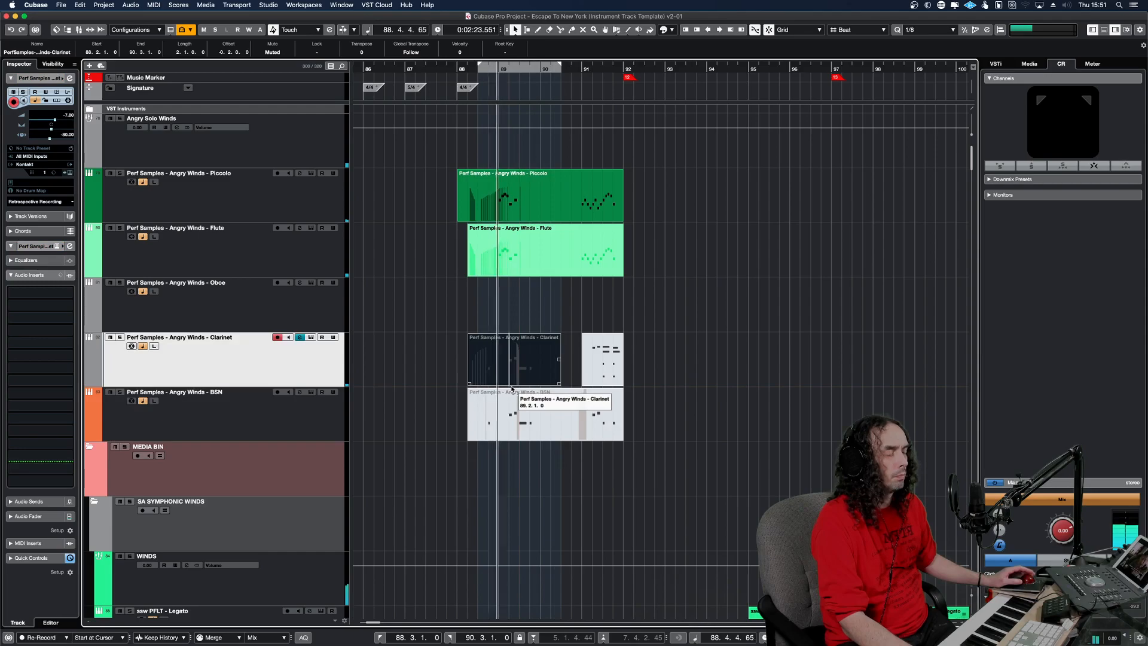
key(space)
key(space)
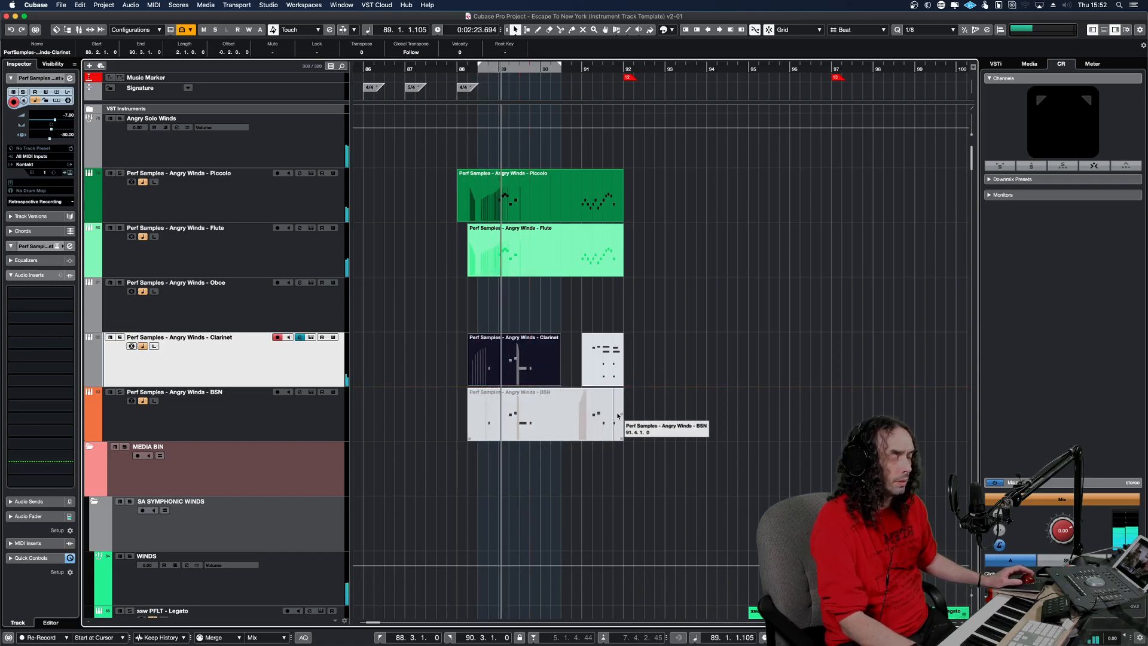
Transpose the long G2 note at bar 89 beat 3 of the first Clarinet part up to G3 and play it.
double_click(529, 372)
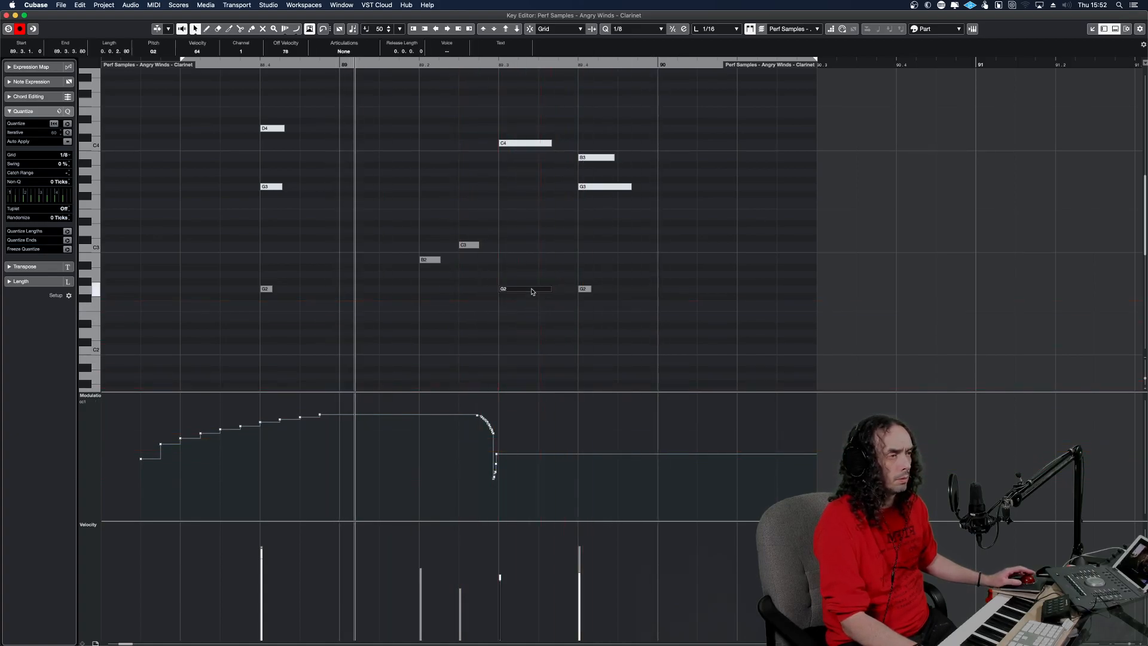
key(Return)
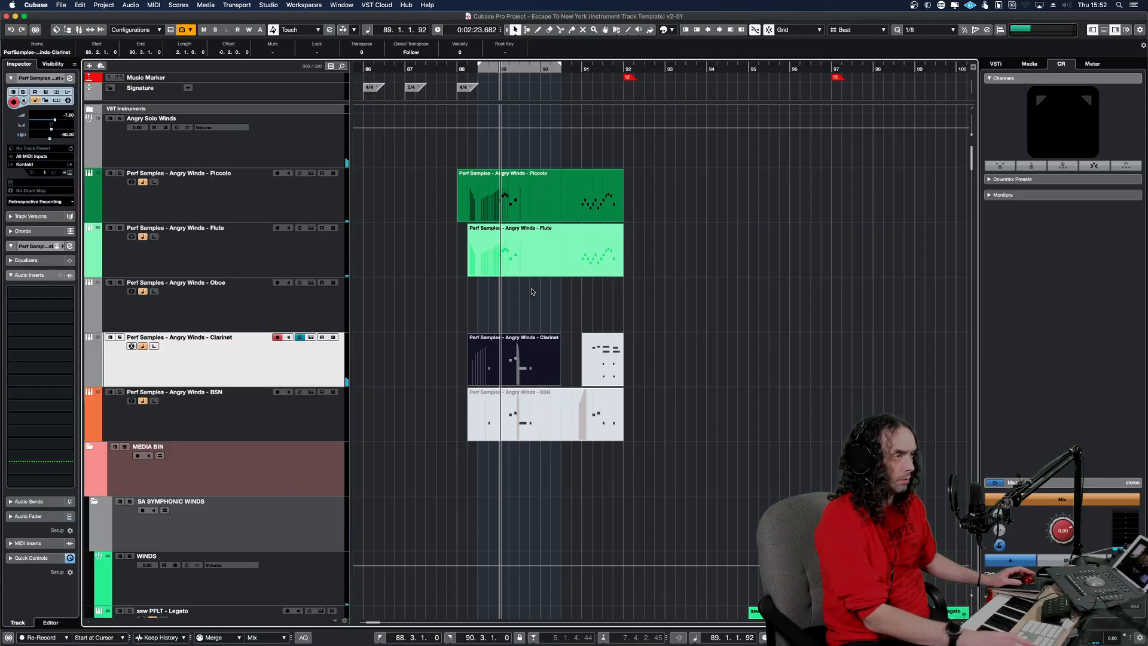
double_click(523, 366)
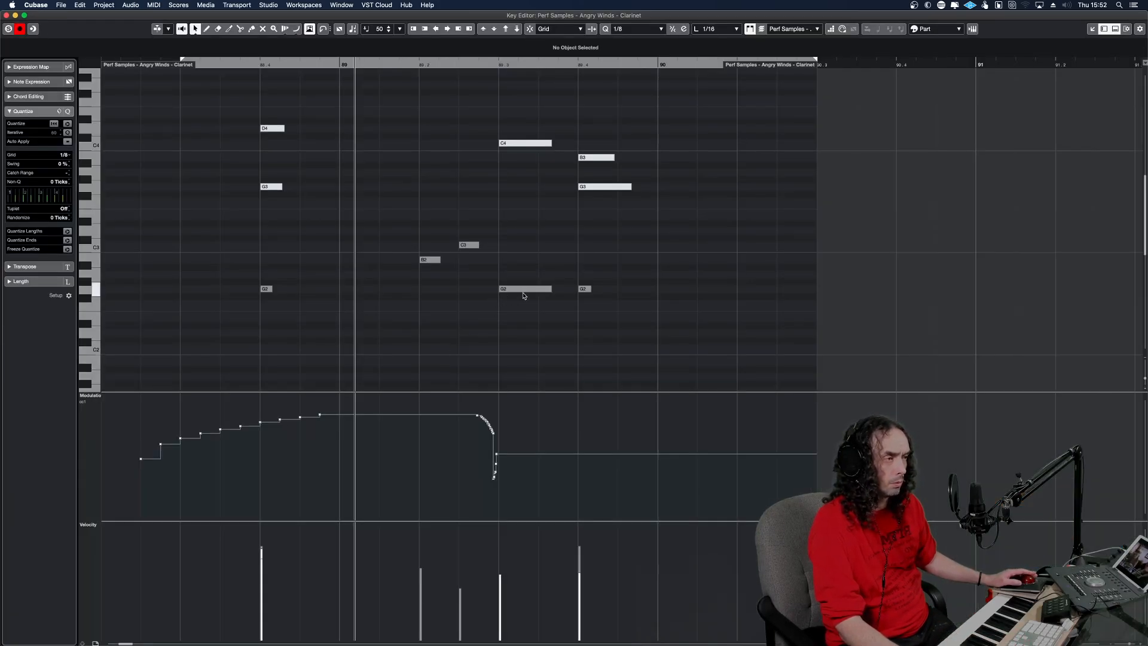
scroll(523, 293, down, 1)
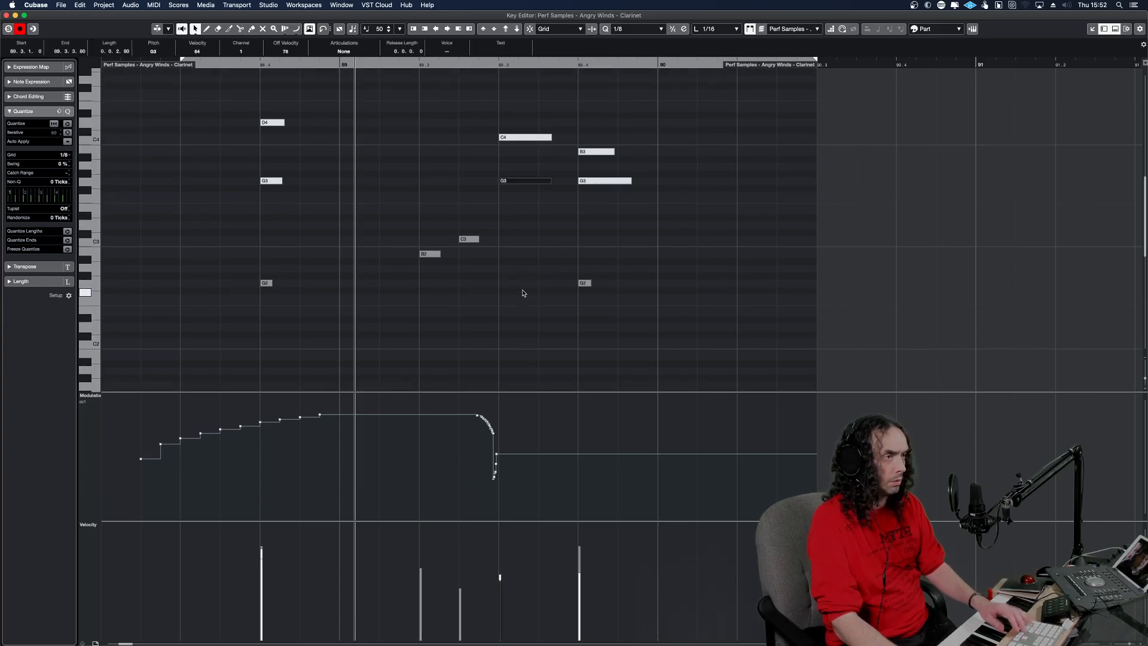
key(space)
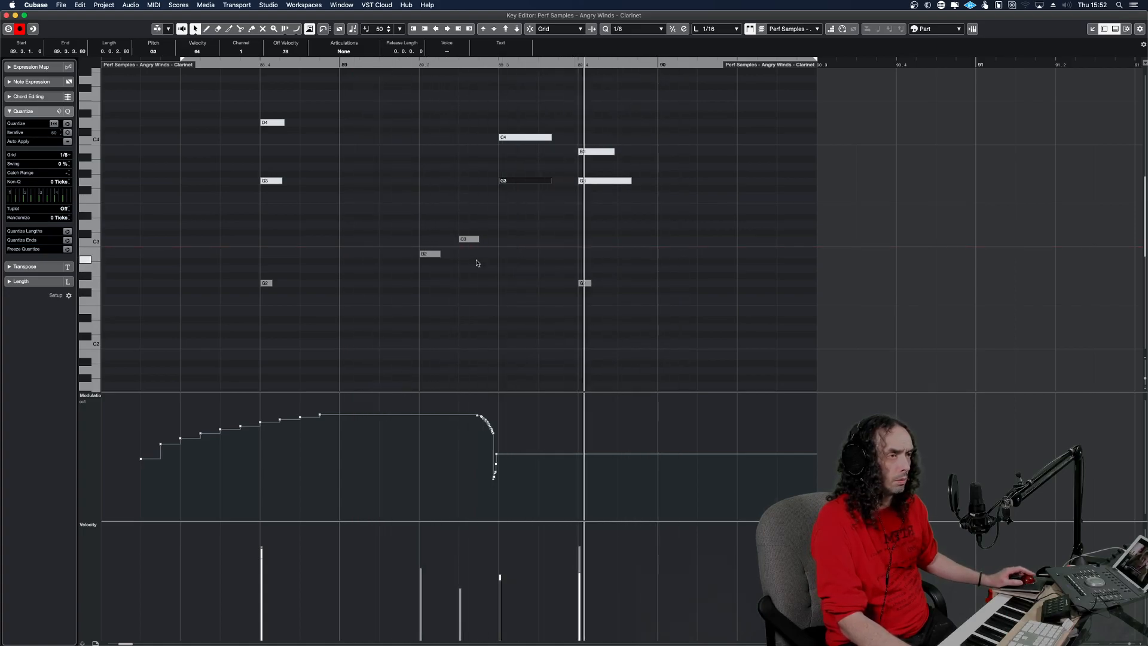
Stop playback and delete the lowest modulation points just before bar 89 beat 3 in the Clarinet part.
key(space)
drag(511, 488, 456, 453)
key(Delete)
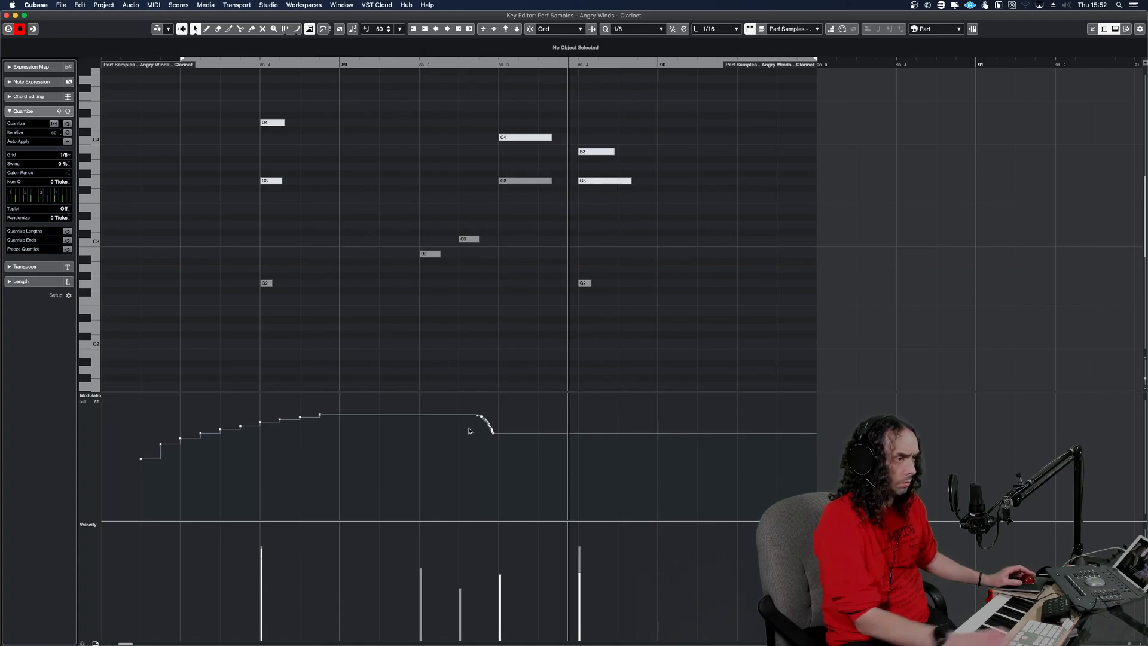
Replay the woodwind passage from around bar 89 beat 2 with the Clarinet part open.
alt+shift+click(437, 336)
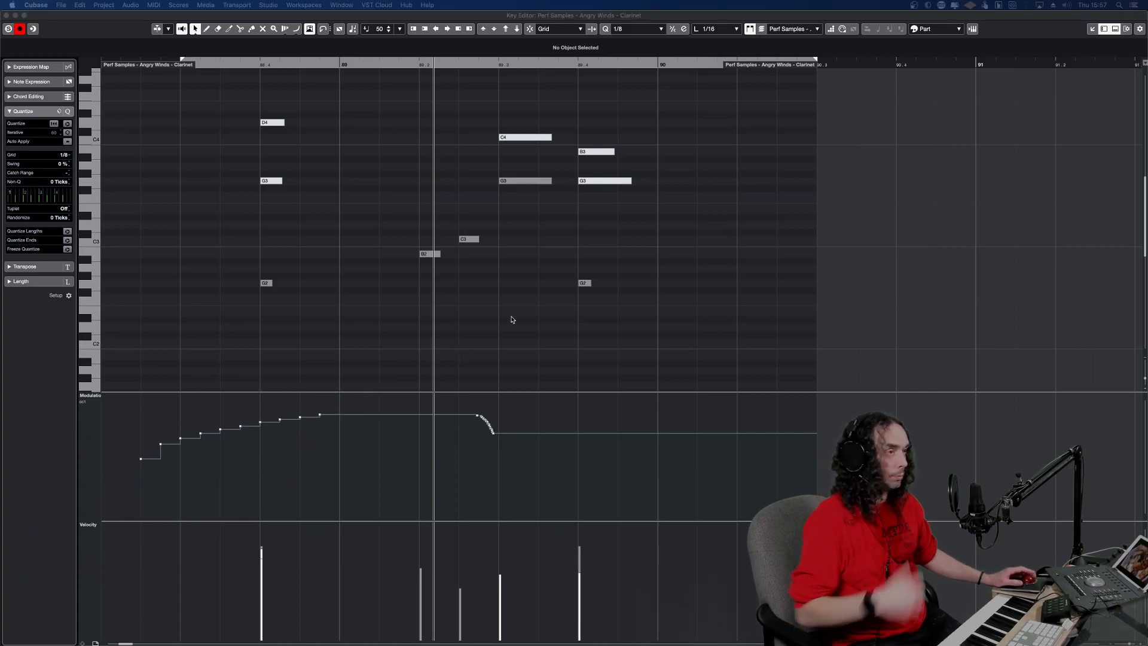
alt+shift+click(429, 247)
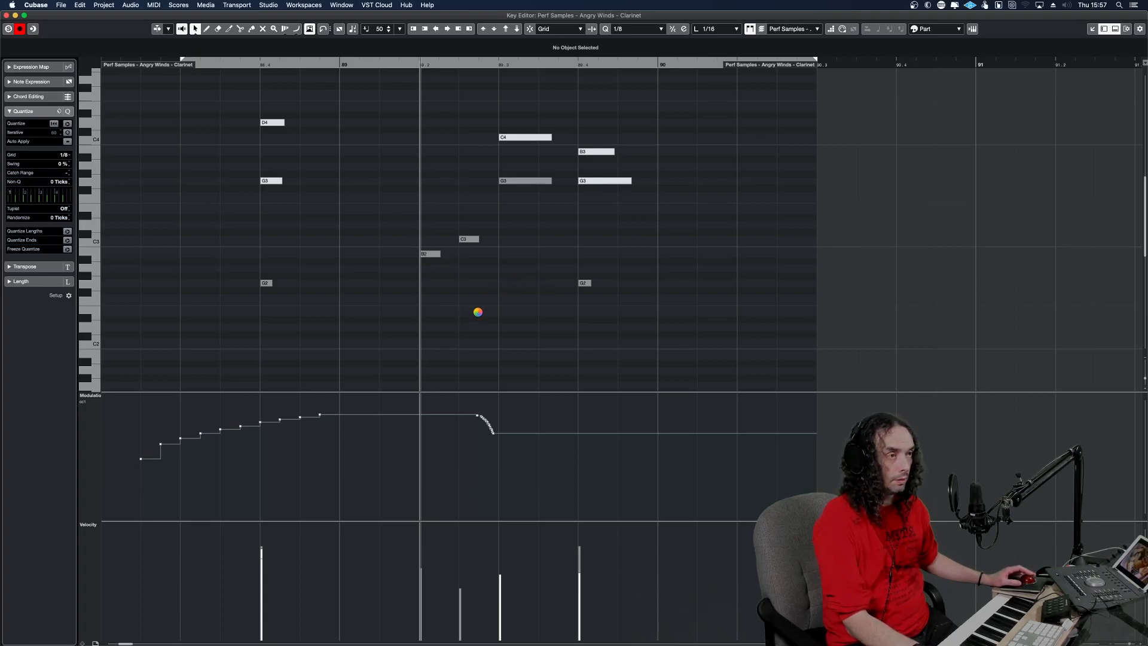
key(space)
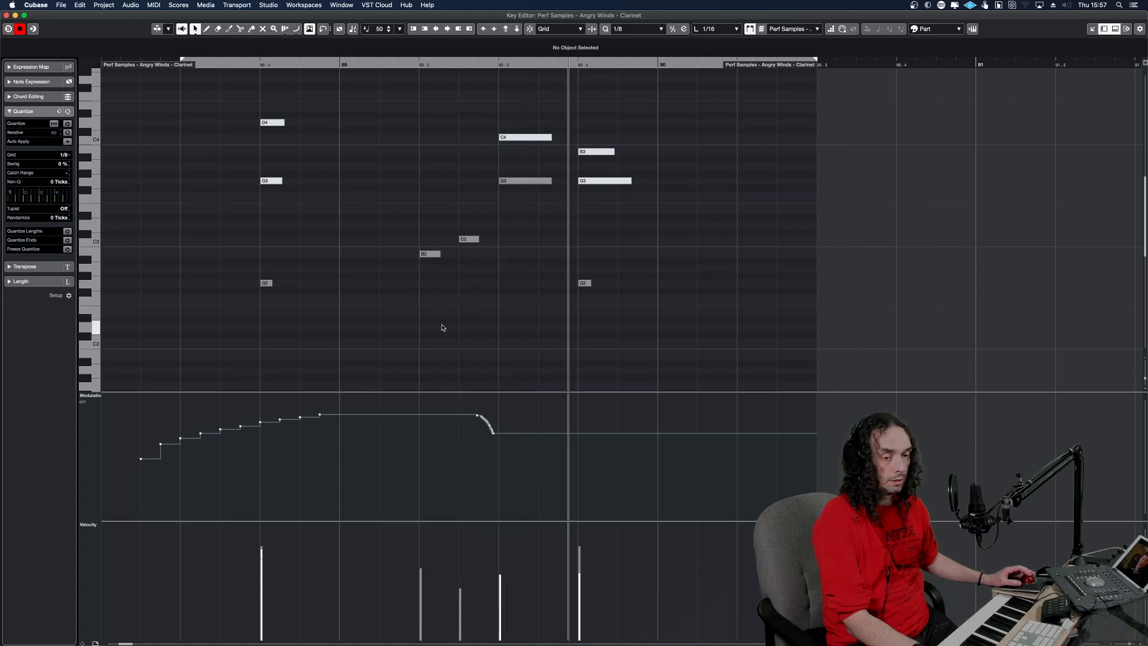
click(481, 328)
key(space)
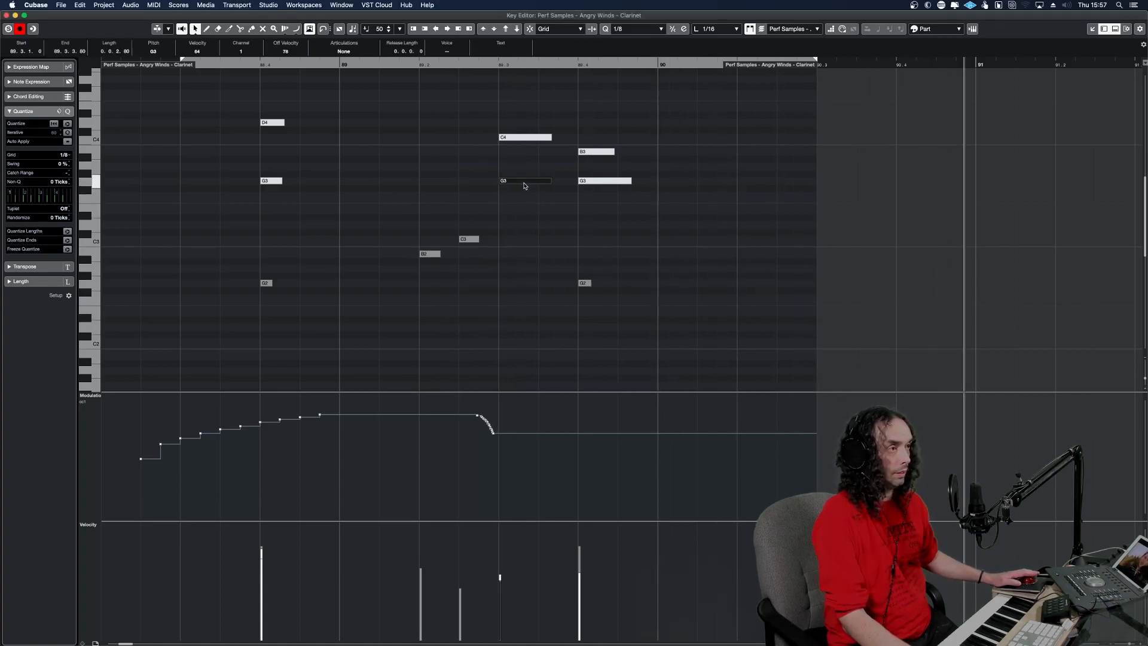
Transpose the long G3 note at bar 89 beat 3 down to G2 and add a modulation point of 77 just before it.
key(shift+Down)
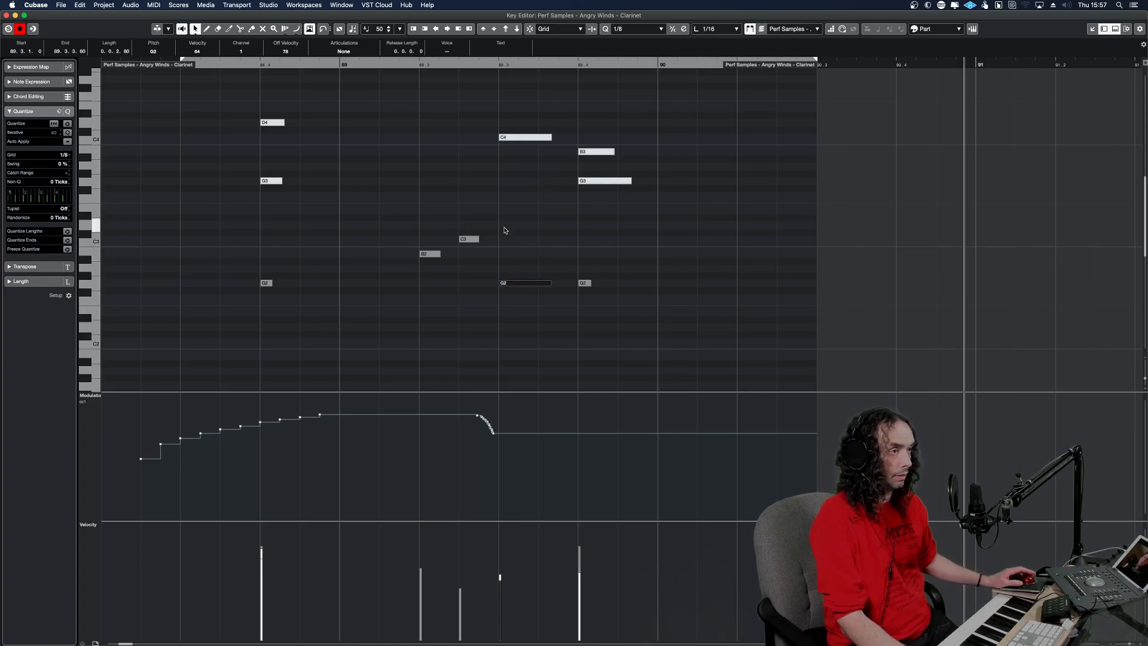
key(space)
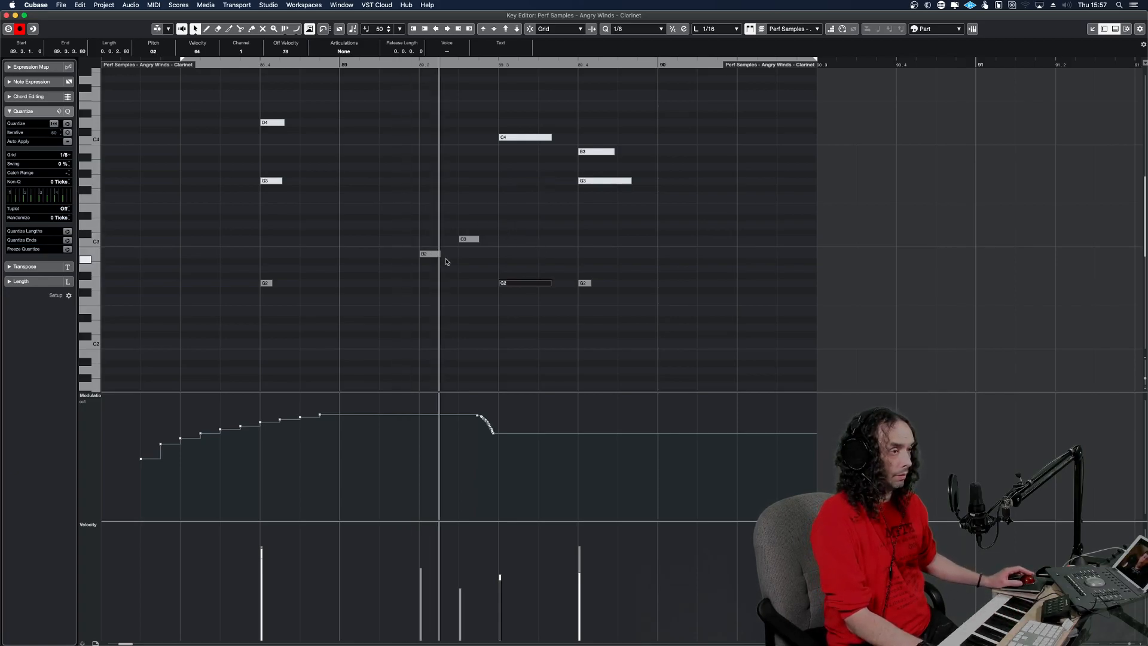
click(493, 435)
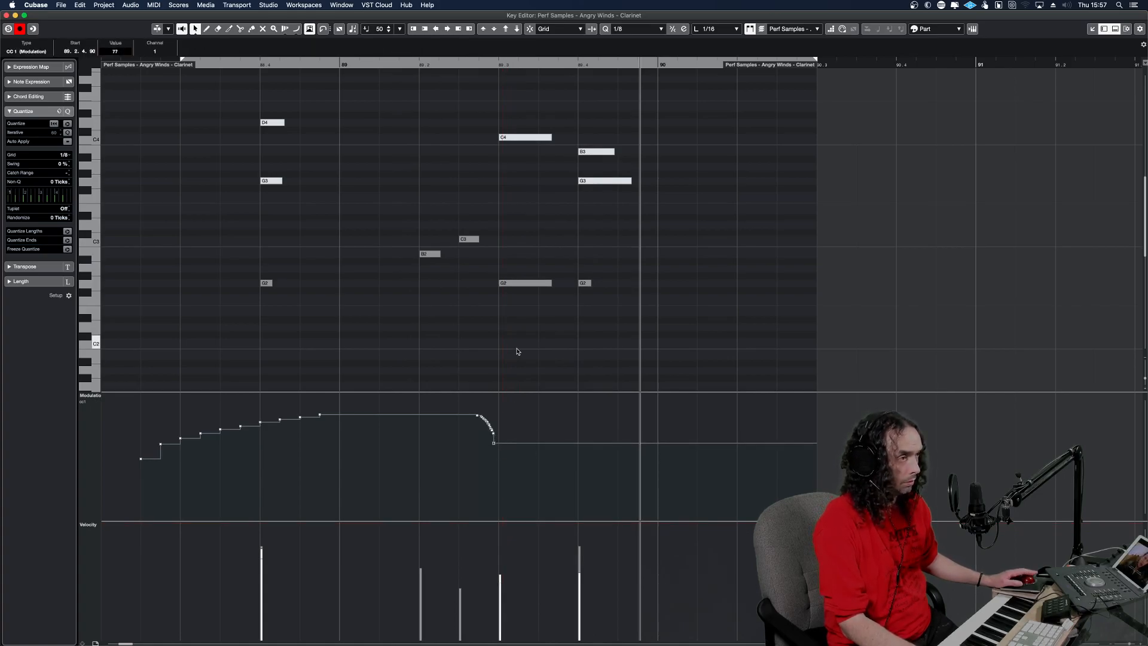
Shorten the G2 note at bar 89 beat 3 of the Clarinet part to about 0.0.0.91 and play the passage.
drag(550, 284, 519, 286)
alt+shift+click(459, 297)
key(space)
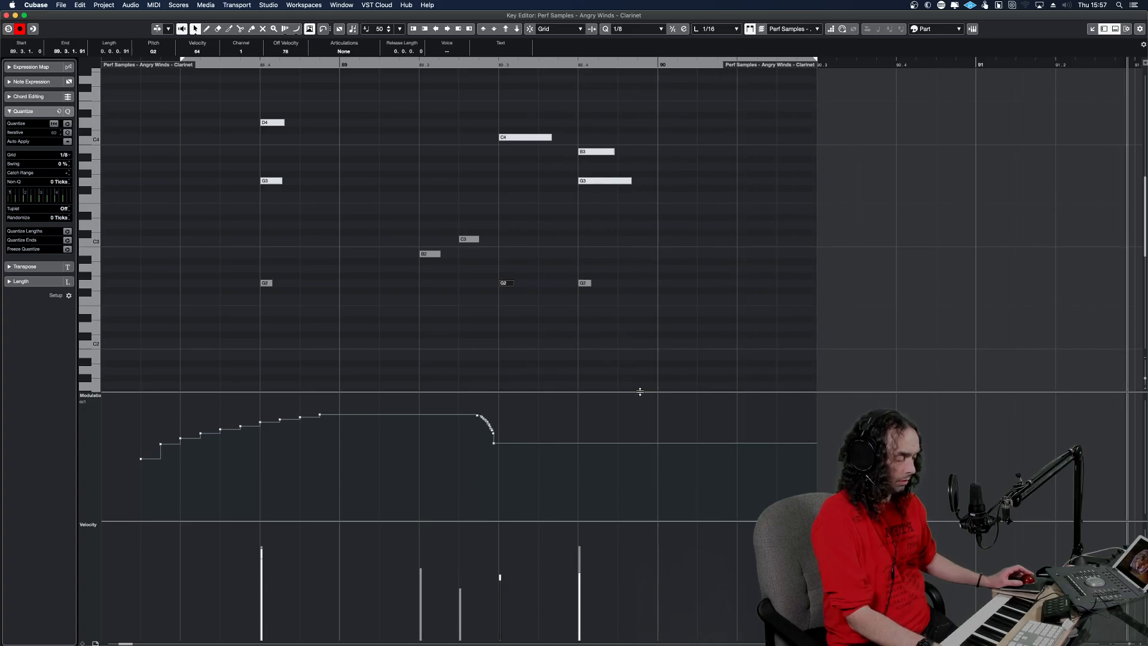
Return to the project window, unmute the BSN part, and open it in the Key Editor for playback.
key(Return)
key(space)
drag(644, 387, 604, 353)
click(604, 353)
click(541, 412)
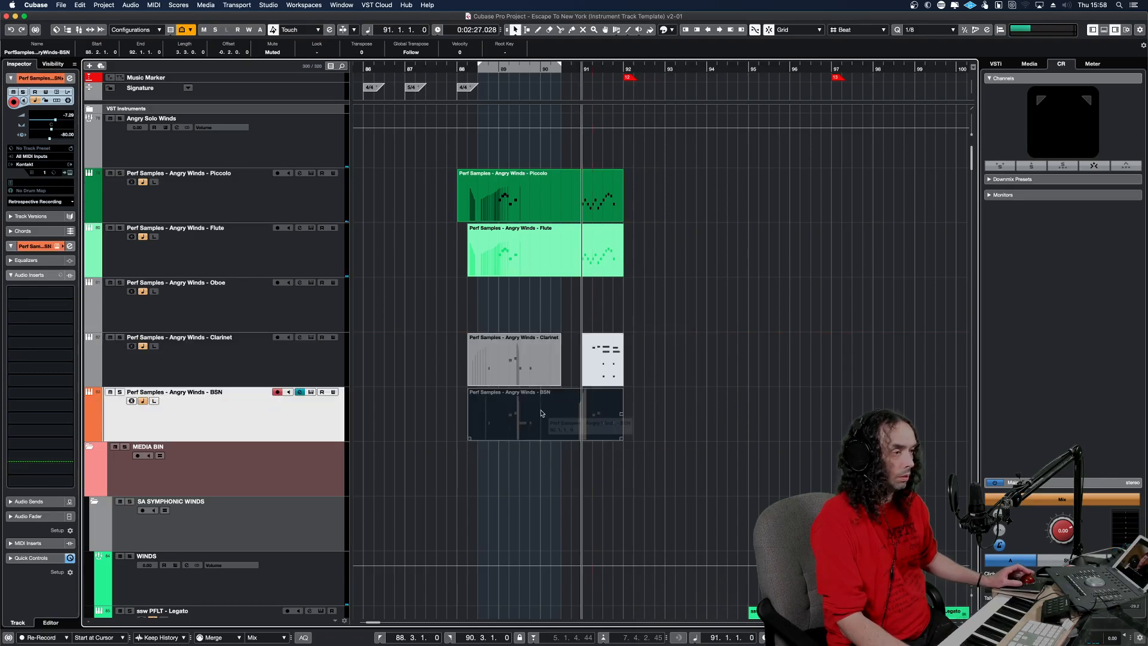
double_click(520, 422)
click(420, 331)
key(space)
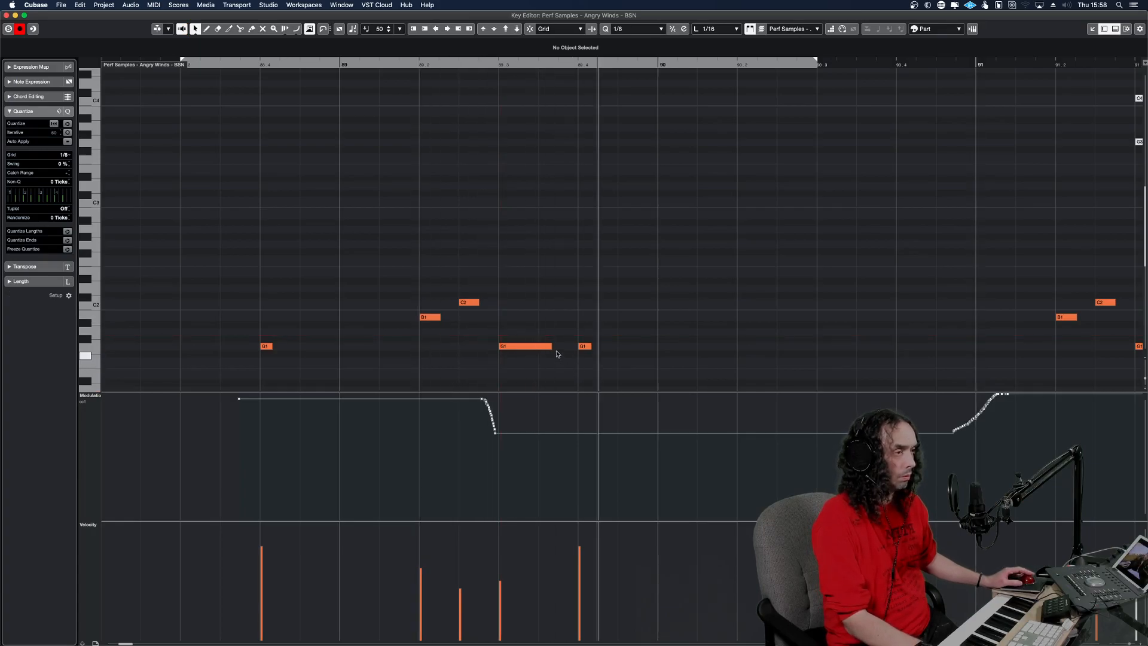
Shorten the long G1 note at bar 89 beat 3 of the BSN part to about 90 ticks and play it.
drag(548, 345, 514, 347)
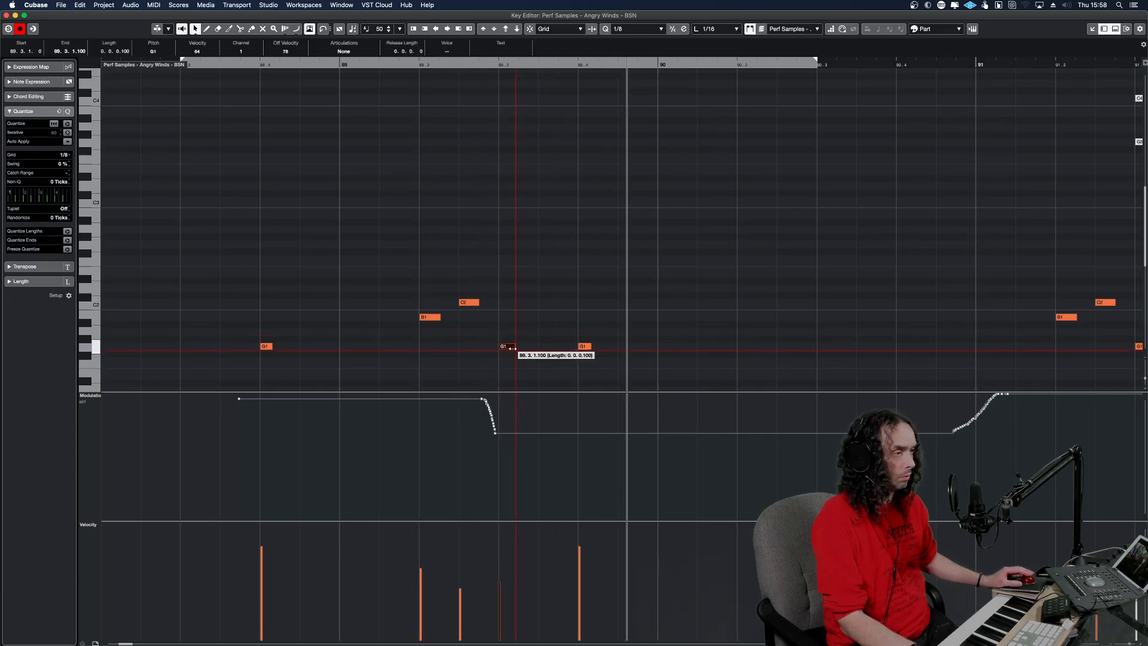
drag(425, 348, 412, 350)
key(space)
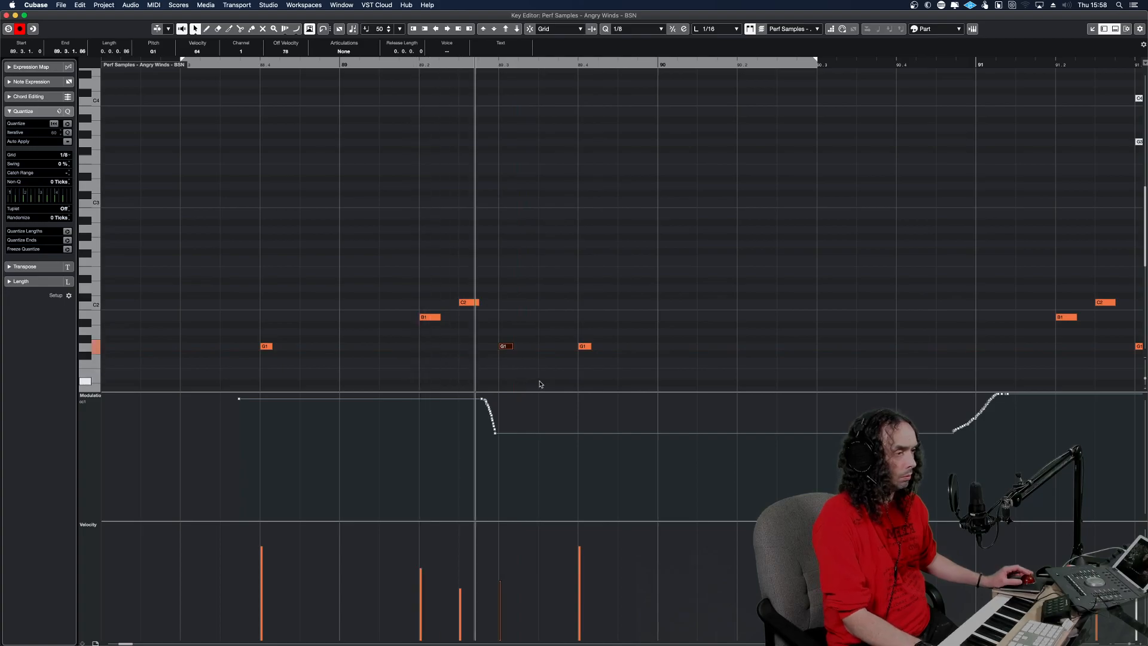
Listen to the BSN phrase through bar 91 and return to the project window.
key(g)
key(g)
key(g)
key(g)
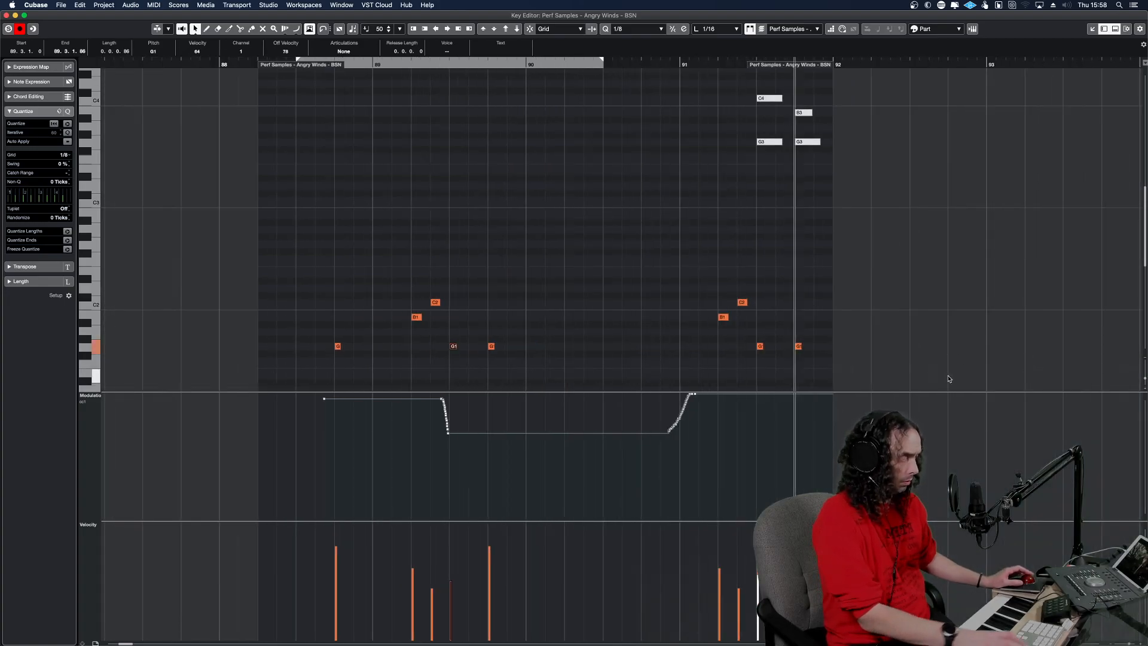
key(Return)
key(space)
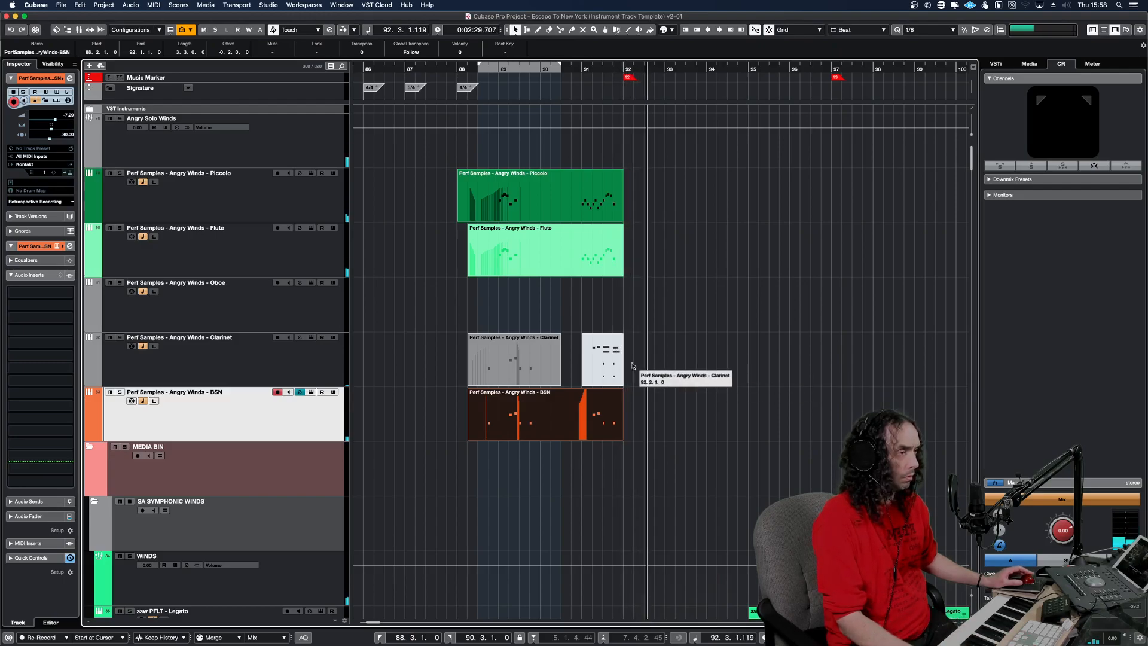
Toggle the mutes of the Piccolo, Flute, Clarinet and BSN parts and play from bar 88 beat 3 for comparison.
drag(614, 367, 410, 382)
click(476, 319)
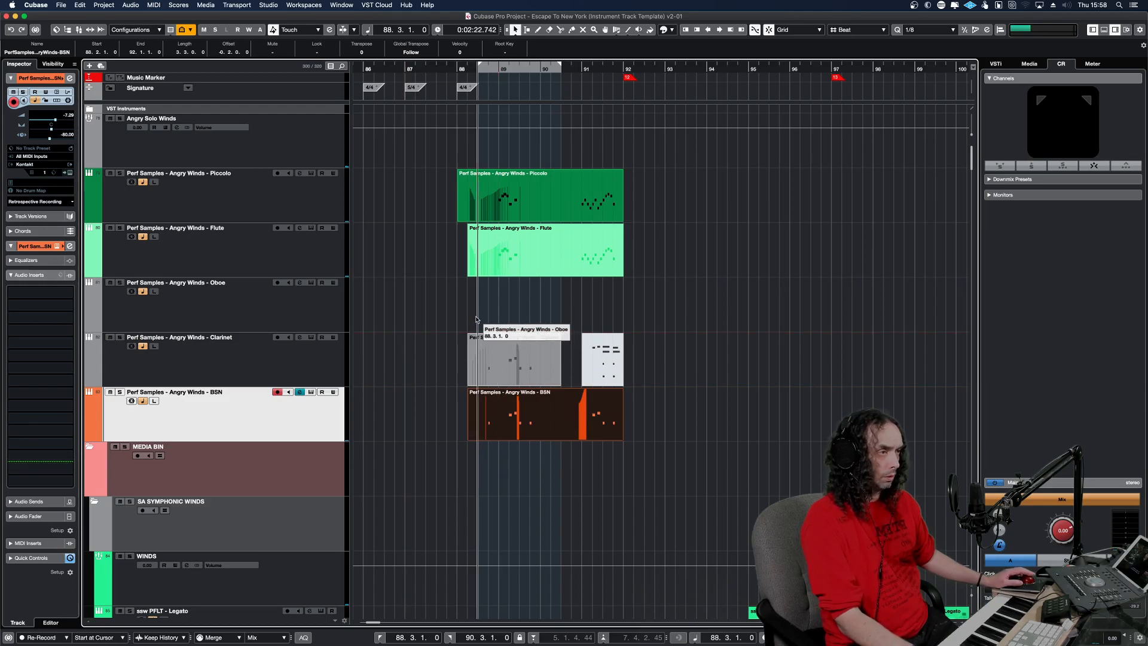
click(477, 213)
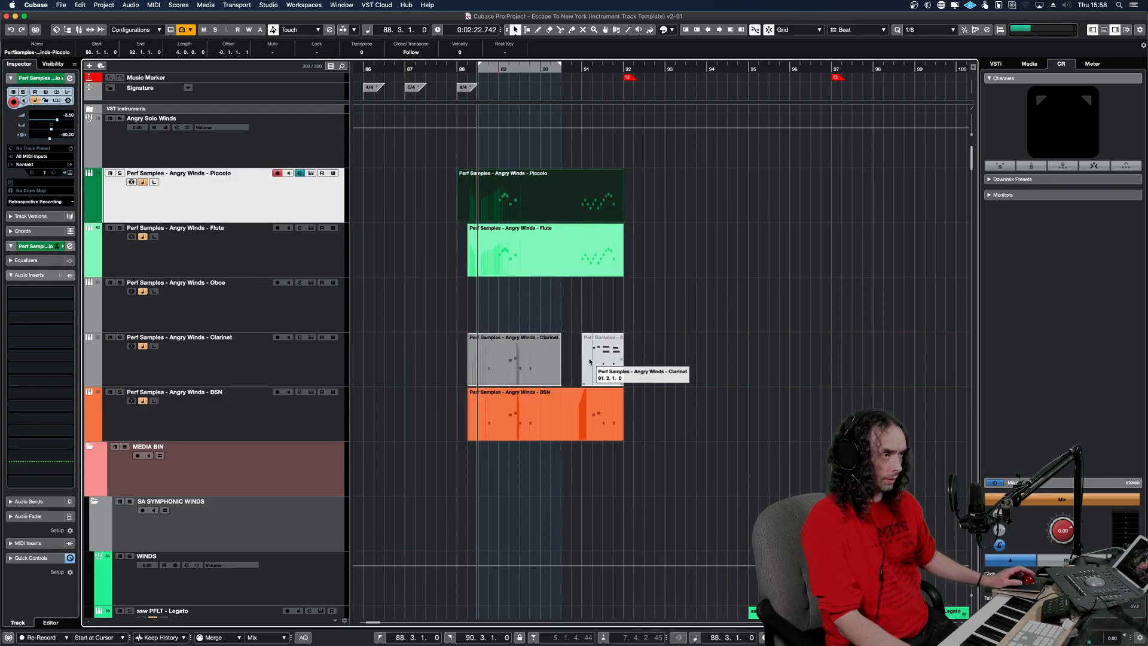
drag(654, 413, 478, 204)
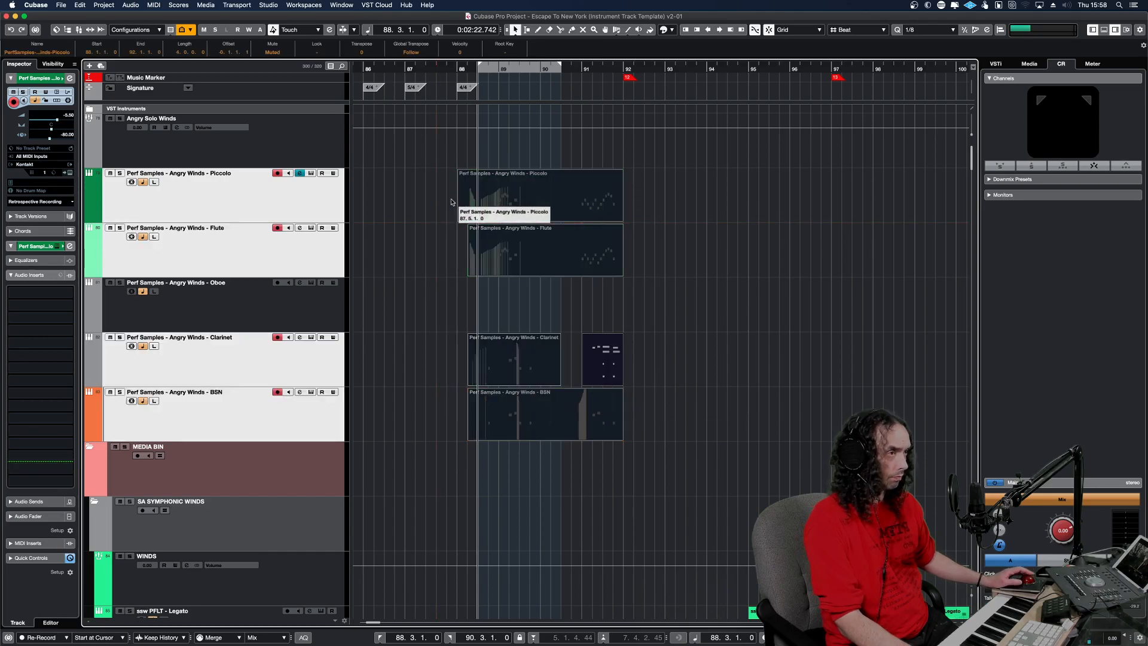
key(space)
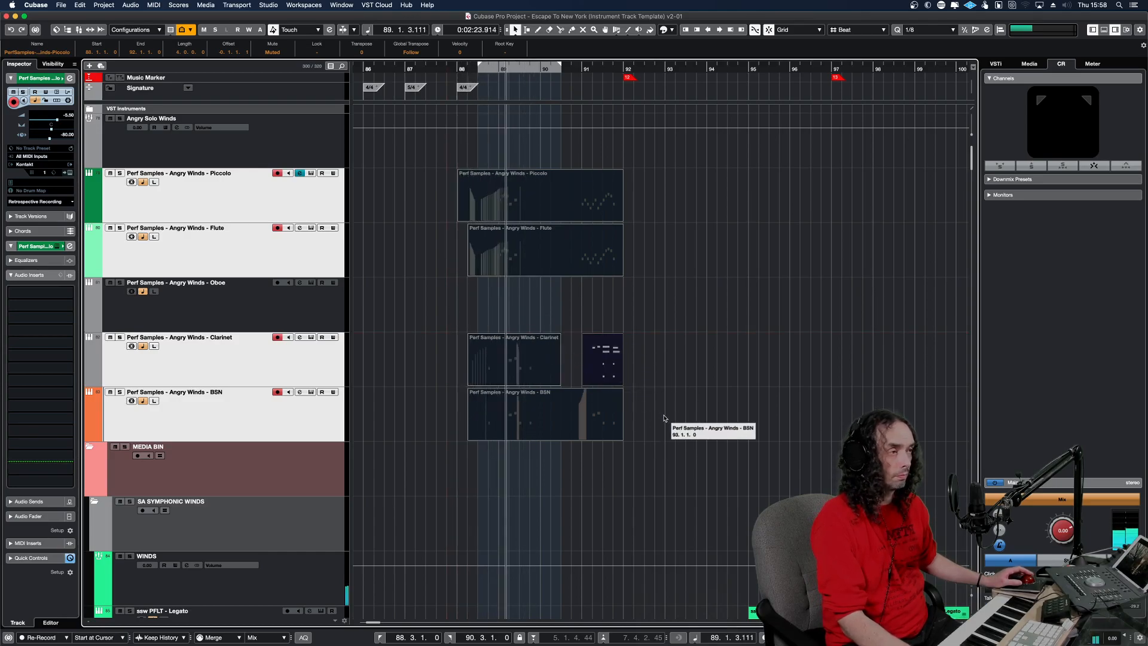
key(space)
Reverse the mutes of the solo woodwind parts and play the passage again.
drag(670, 433, 469, 203)
key(l)
key(space)
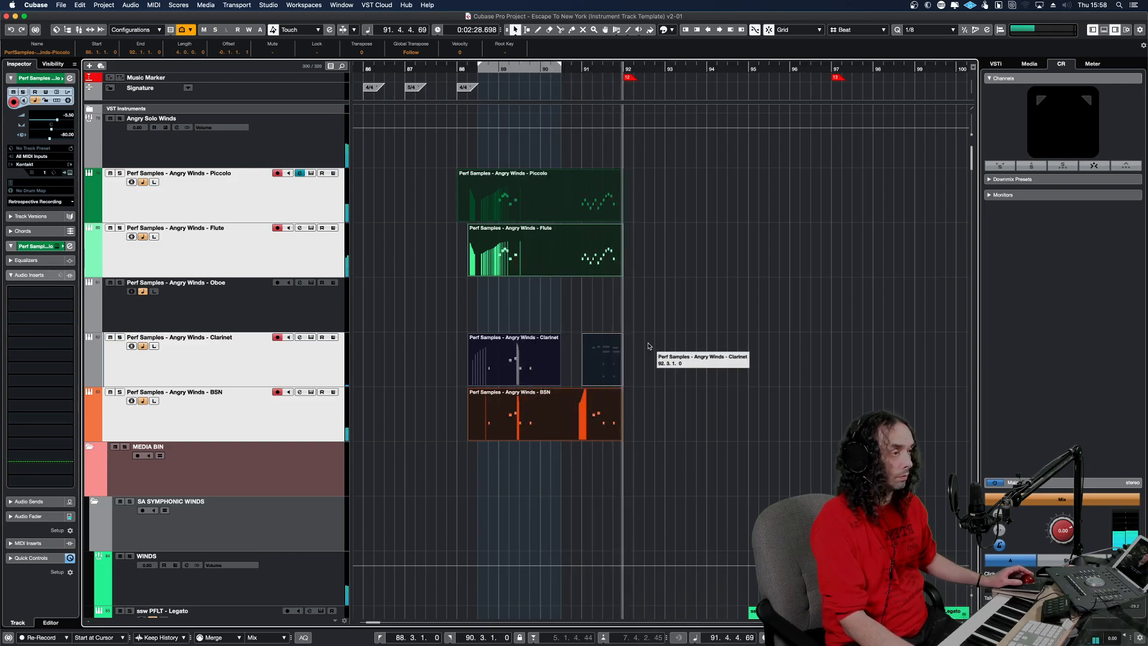
Compare the closing phrase around bars 90 to 91 with the Piccolo, Flute and BSN parts muted and unmuted.
drag(661, 412, 598, 201)
key(shift+m)
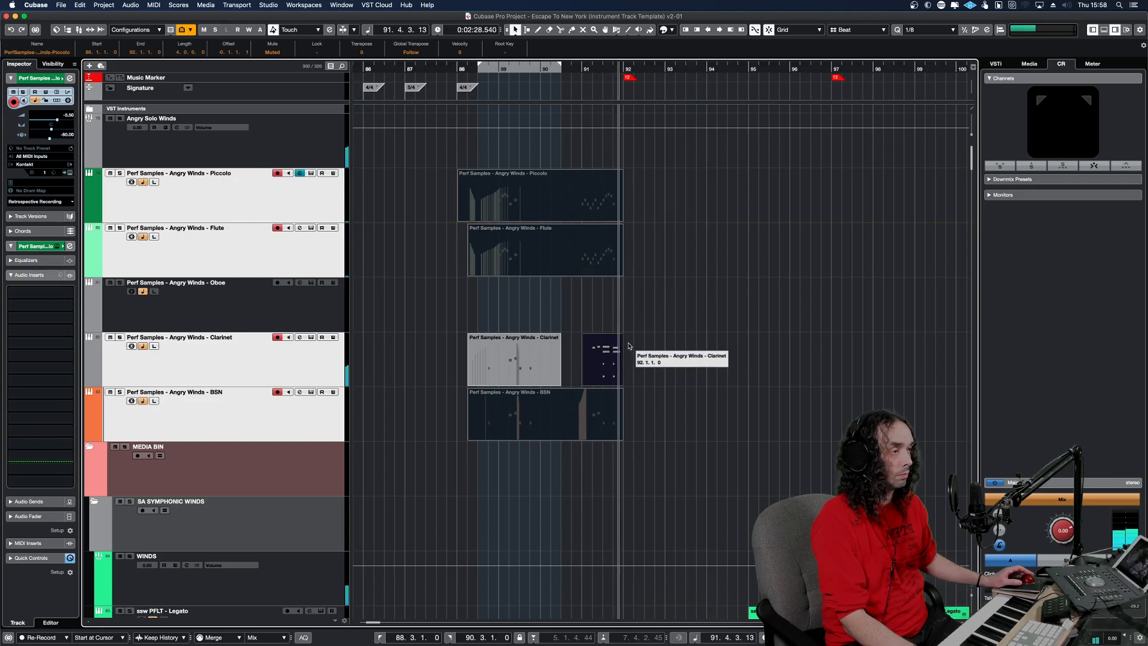
key(space)
key(space)
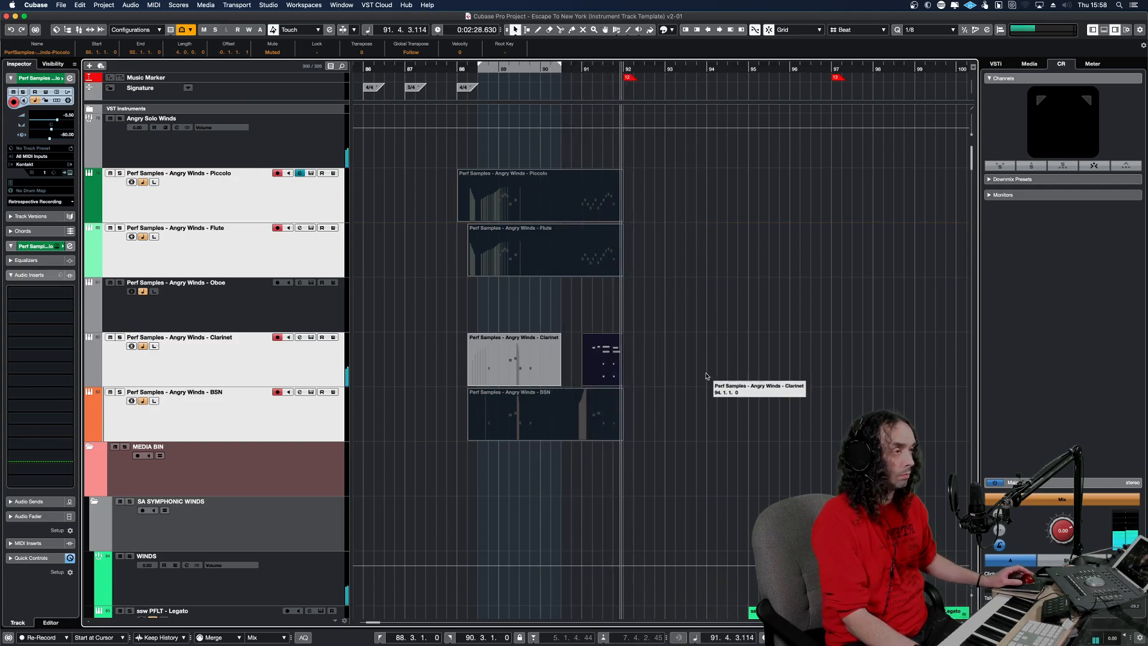
key(alt+m)
key(space)
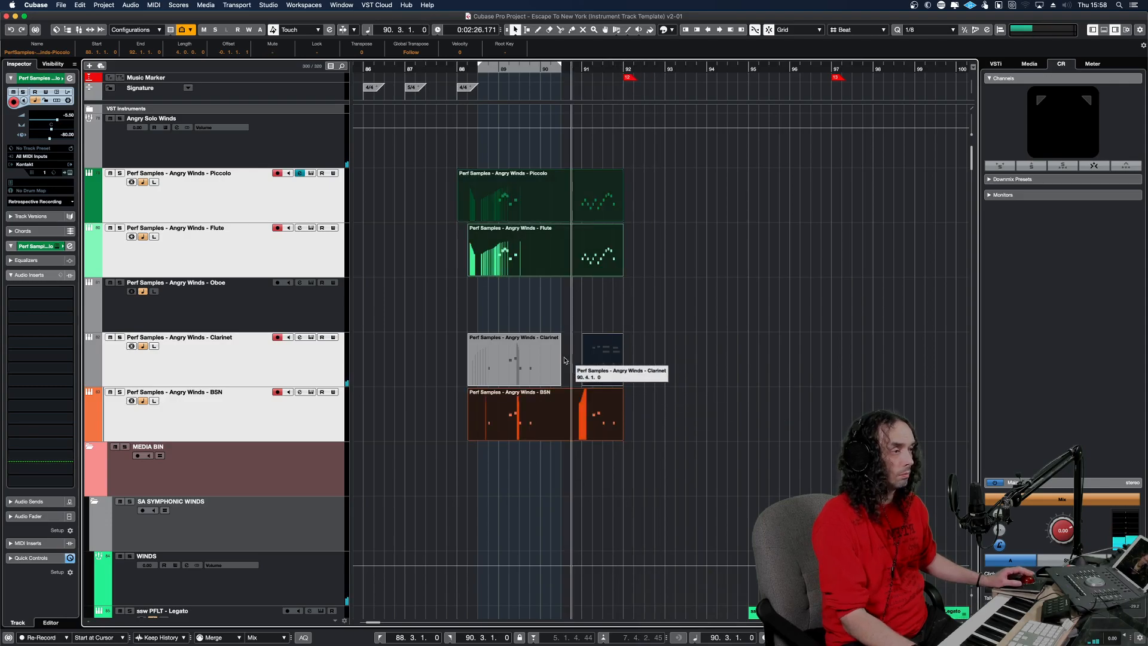
key(space)
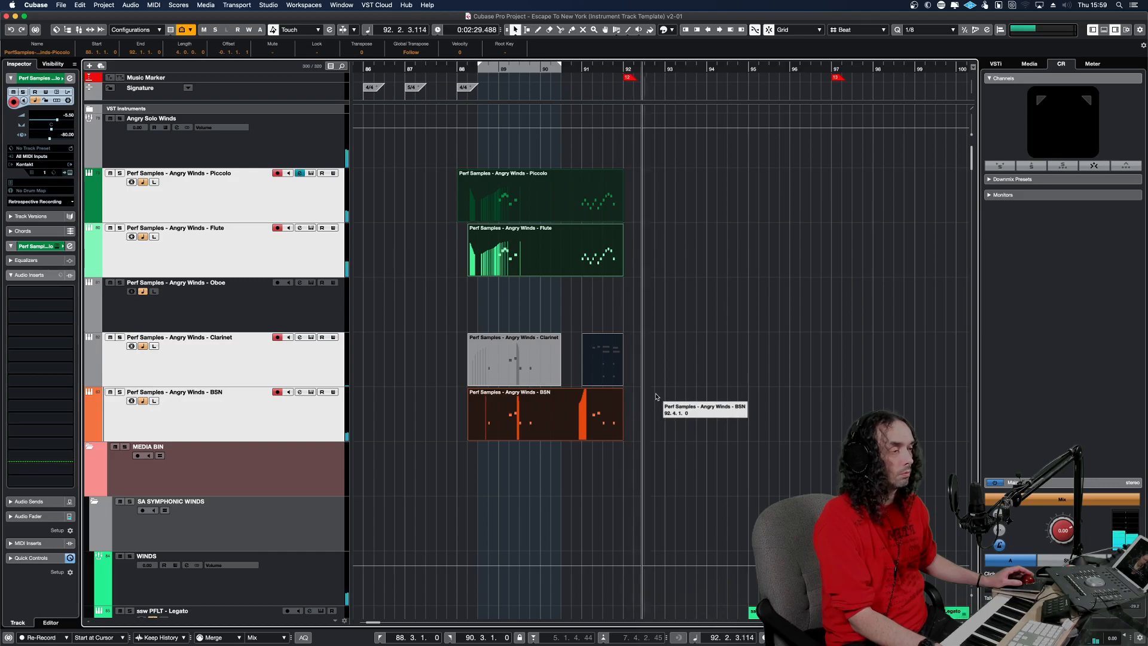
Look through the symphonic flute tracks and audition the legato phrases around bars 97 to 99.
key(g)
key(g)
key(g)
key(g)
key(g)
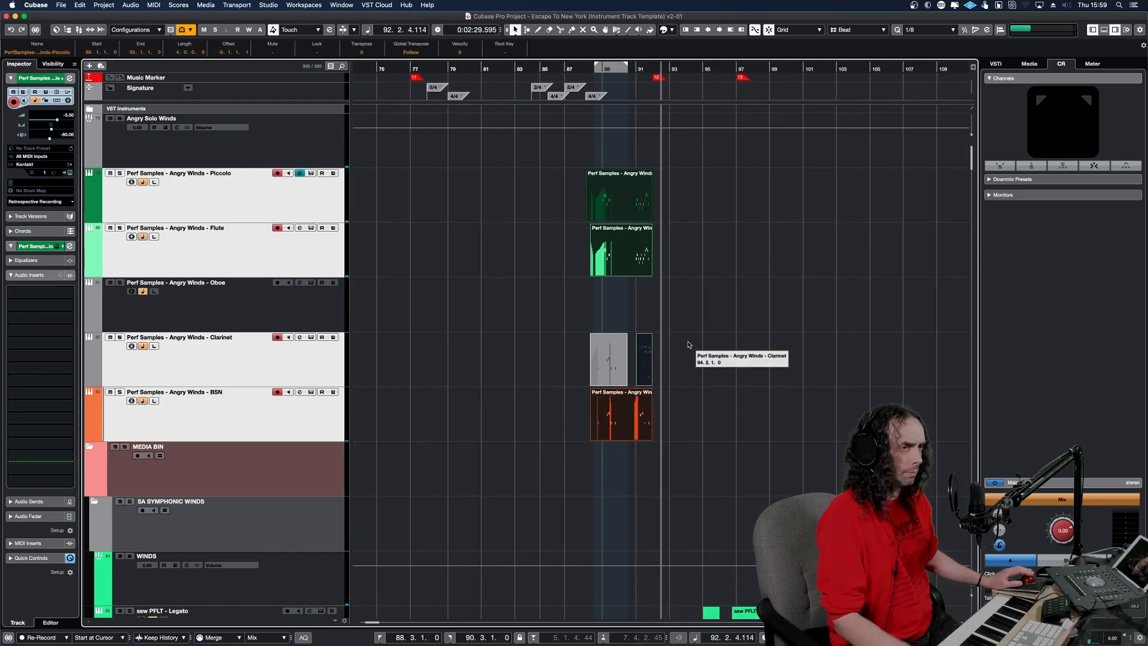
scroll(741, 336, down, 8)
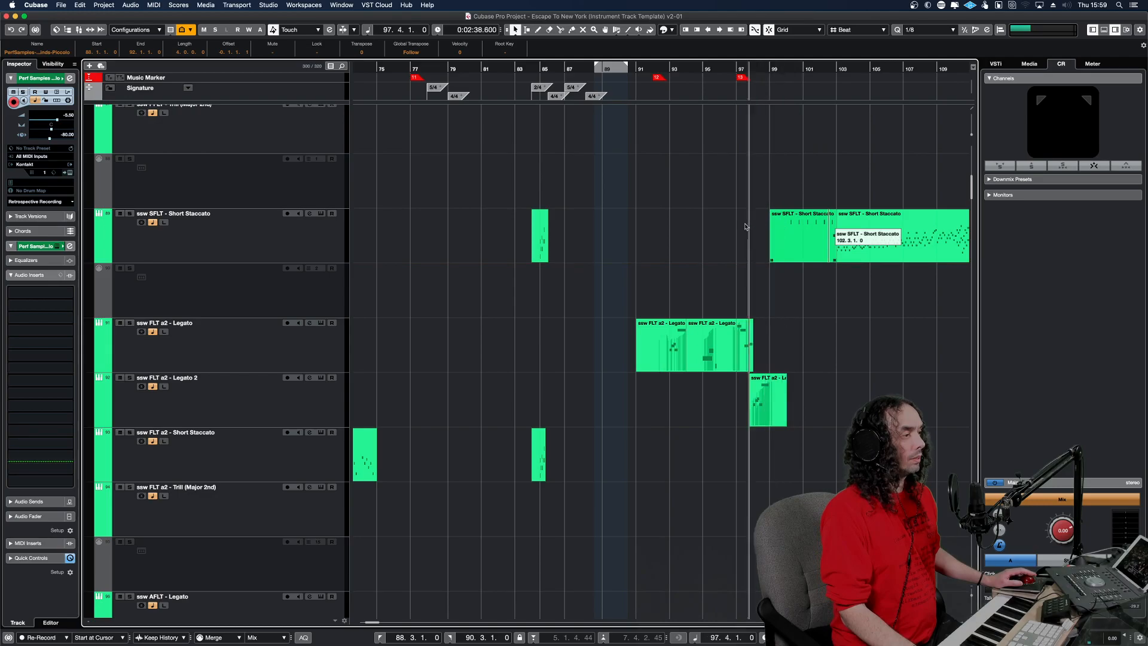
key(g)
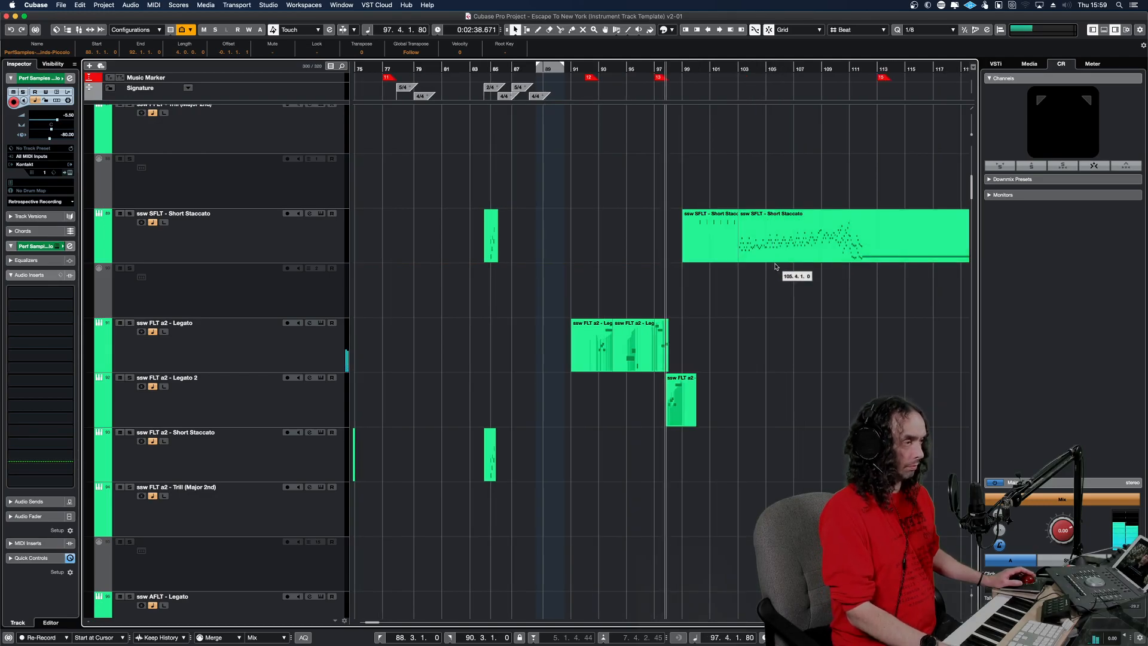
key(h)
key(h)
key(h)
key(h)
key(h)
key(h)
key(h)
key(h)
key(h)
key(h)
key(h)
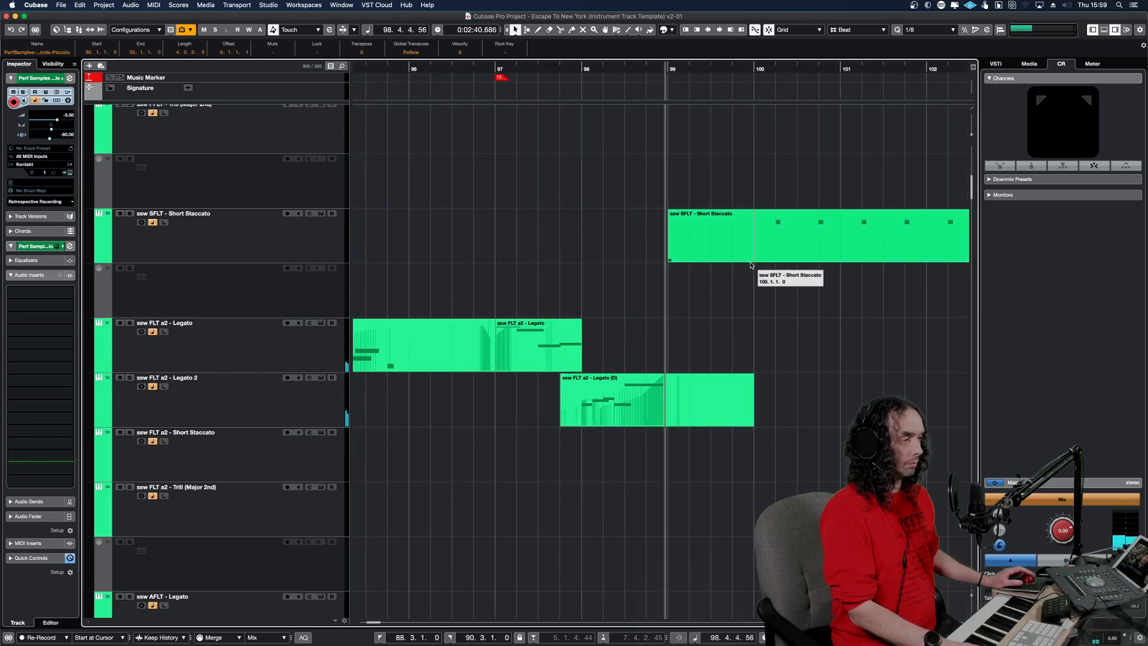
Audition the ssw FLT a2 - Legato 2 part at bar 97 beat 4 and copy it to the Angry Winds Flute track at the same position.
click(605, 404)
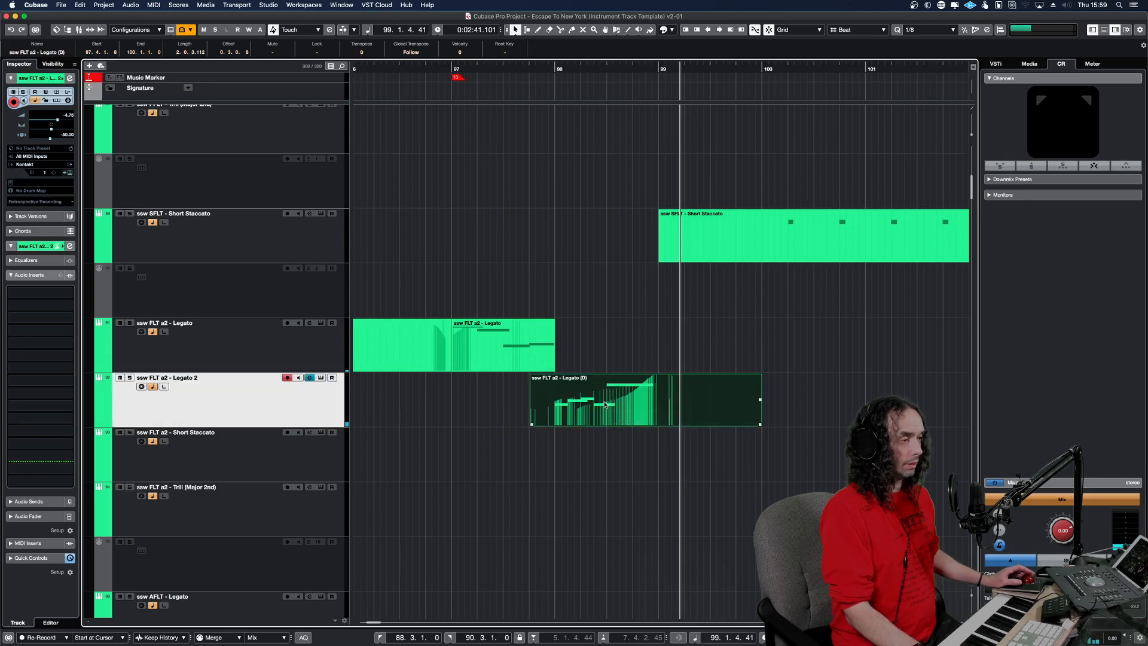
key(space)
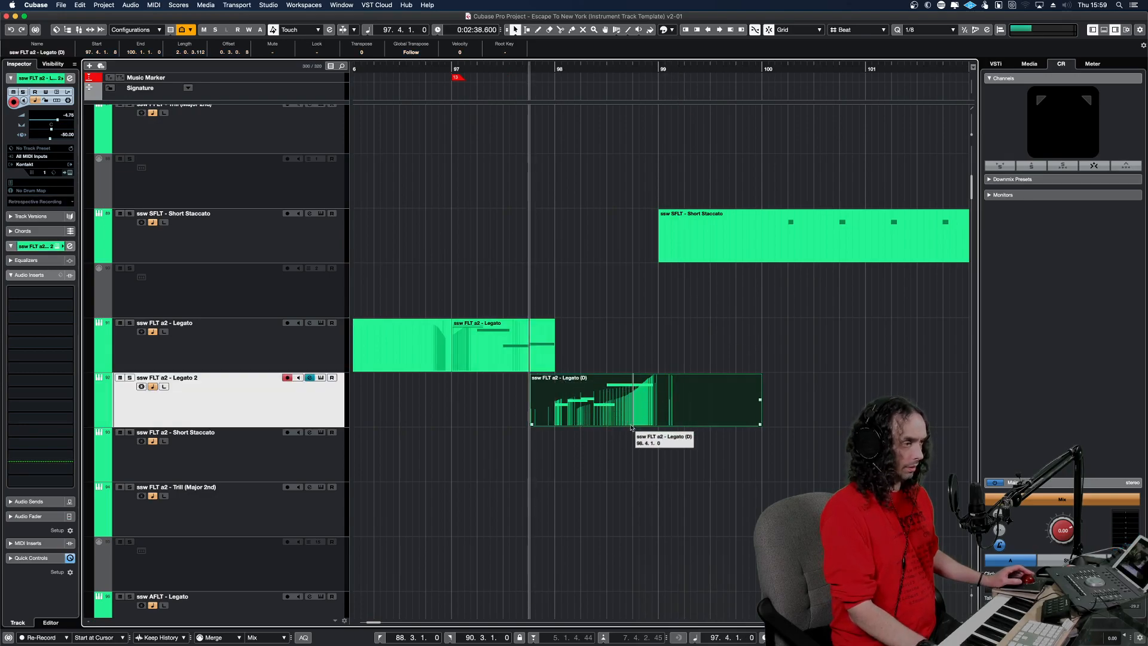
key(space)
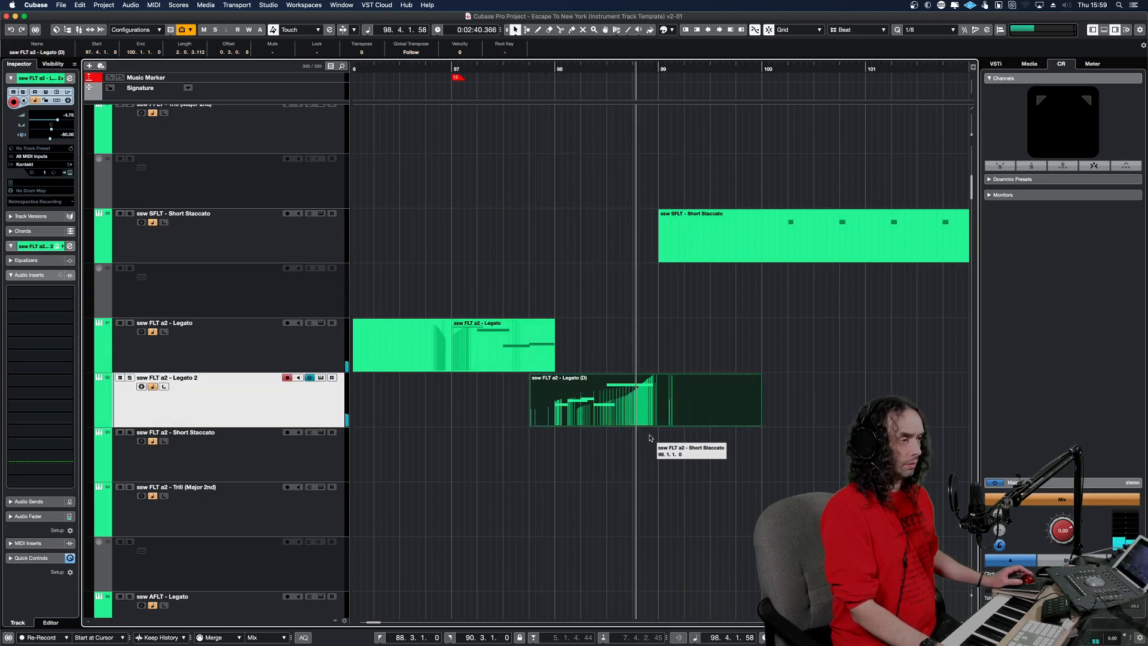
scroll(593, 303, up, 8)
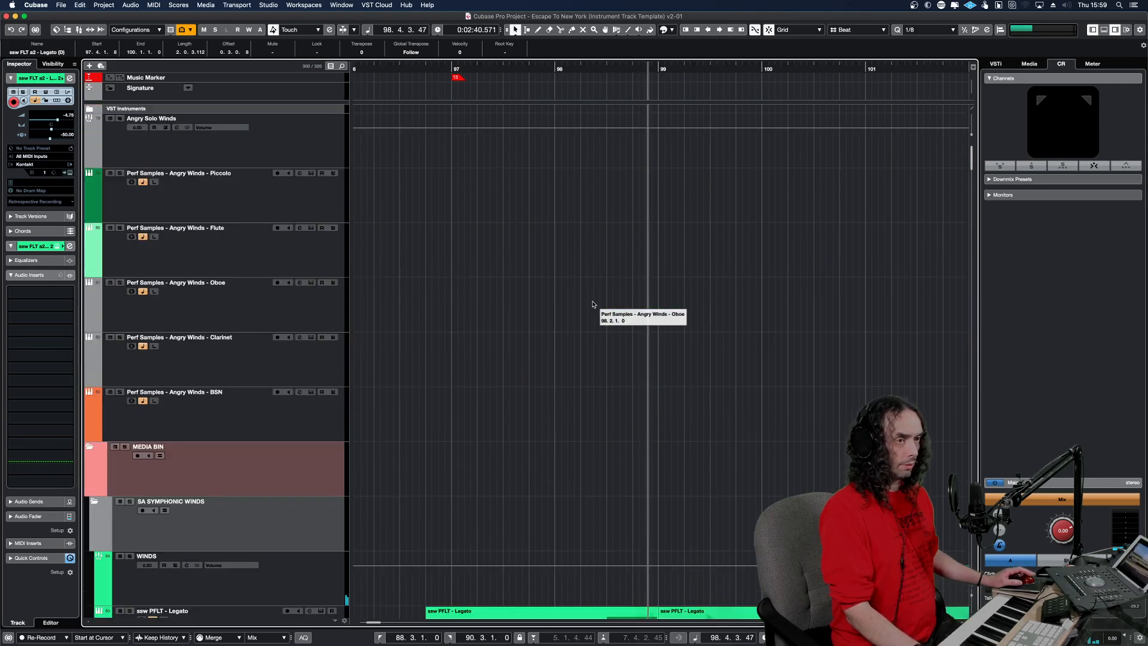
click(314, 259)
key(alt+v)
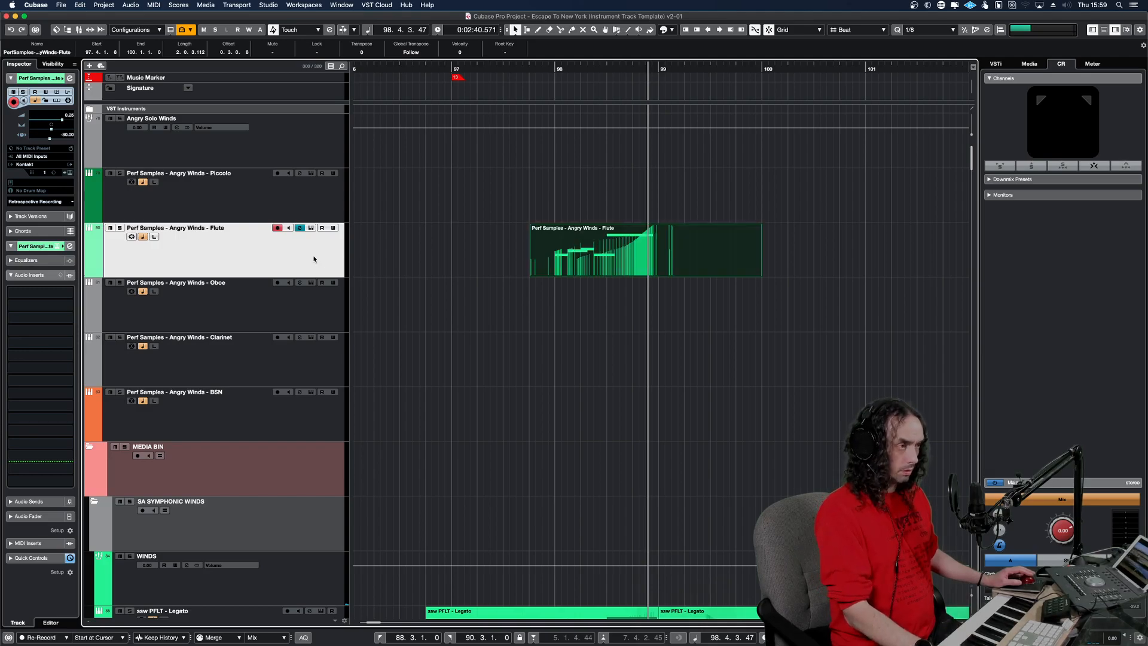
Open the copied Flute part, redraw its modulation as a rising curve across the phrase, and play it.
double_click(582, 268)
key(KP_Subtract)
key(space)
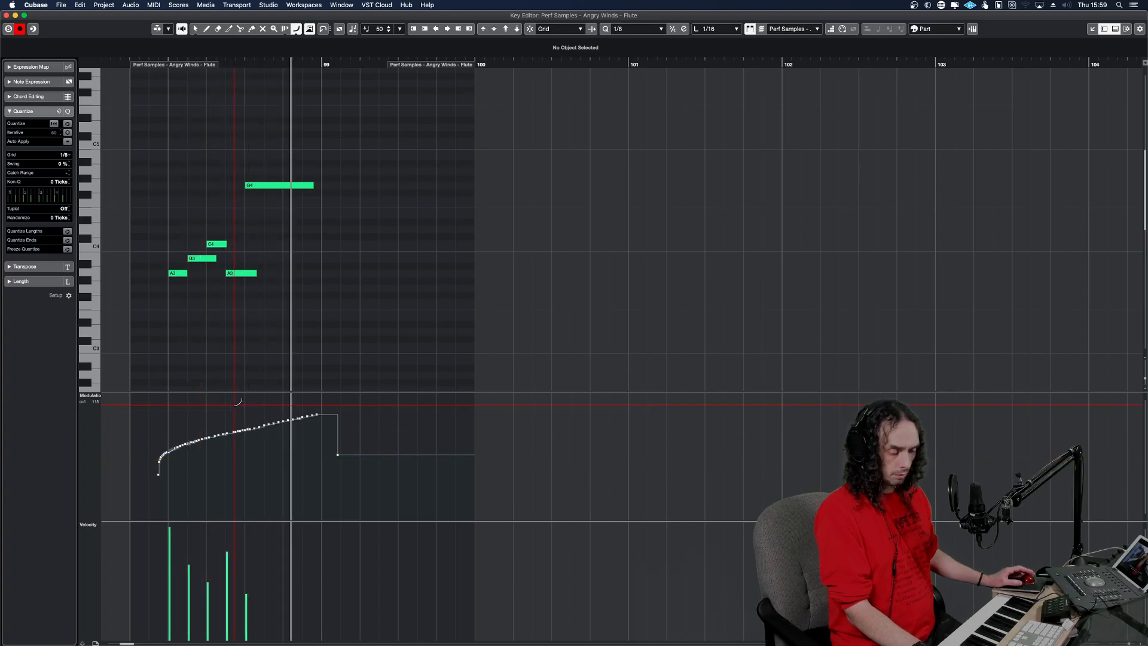
key(KP_0)
key(space)
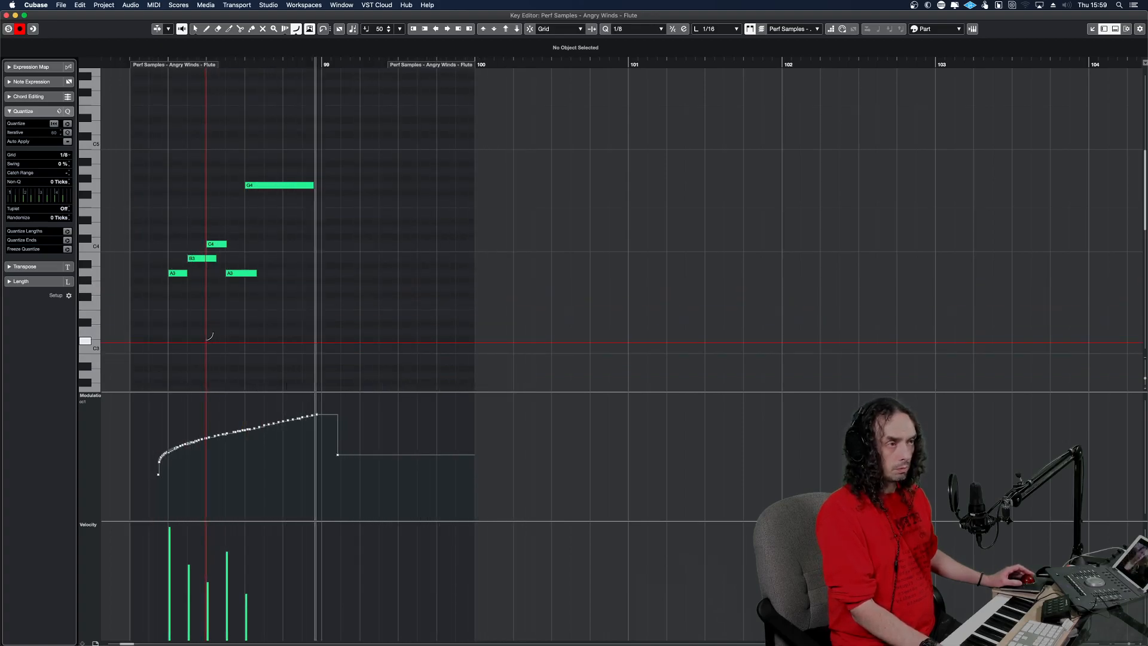
Return to the project window and play the Flute phrase around bar 98 in context.
key(Return)
key(space)
key(space)
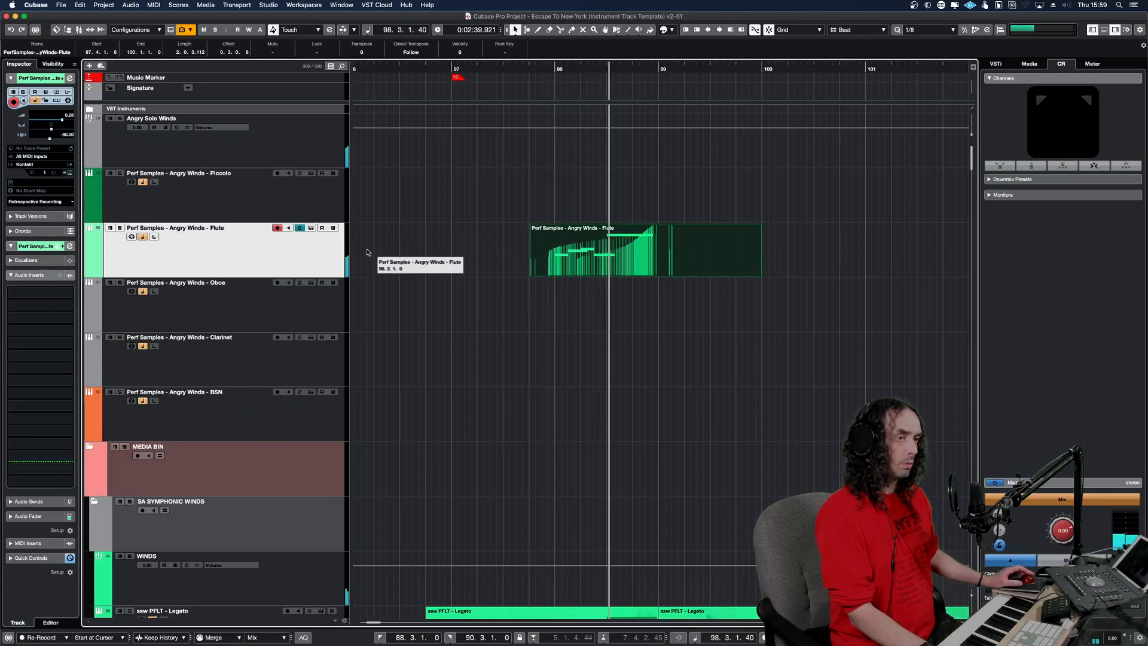
Mute the Flute part starting at bar 97 beat 4 and play the passage around bar 98 without it.
key(space)
click(507, 236)
click(565, 245)
key(shift+m)
drag(529, 241, 626, 257)
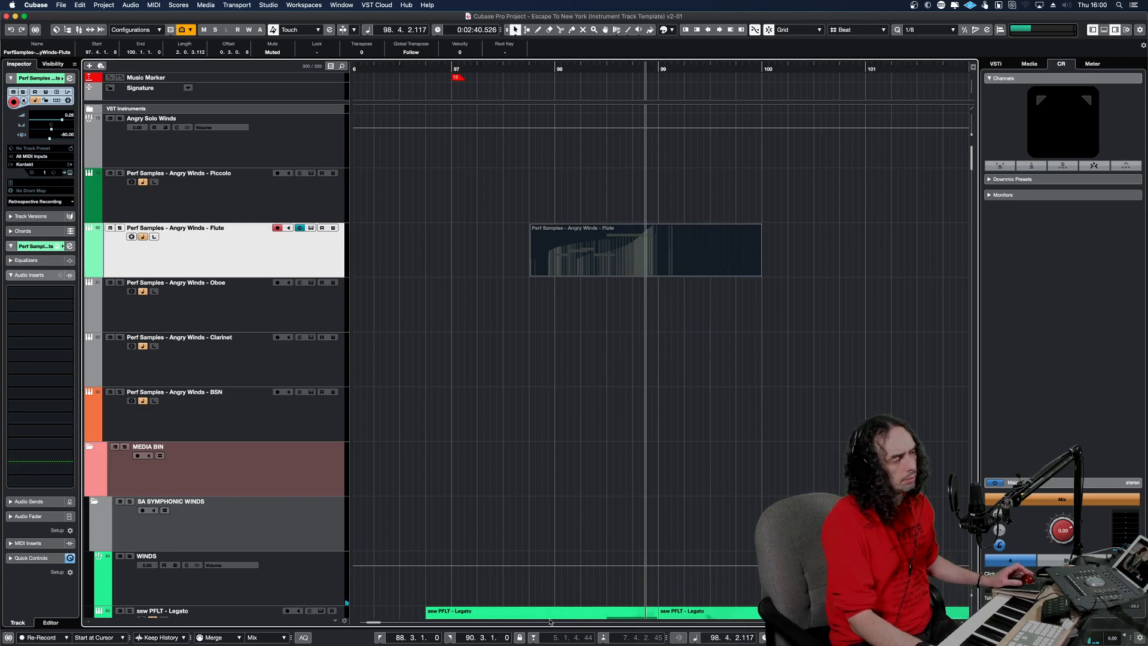
scroll(620, 542, down, 5)
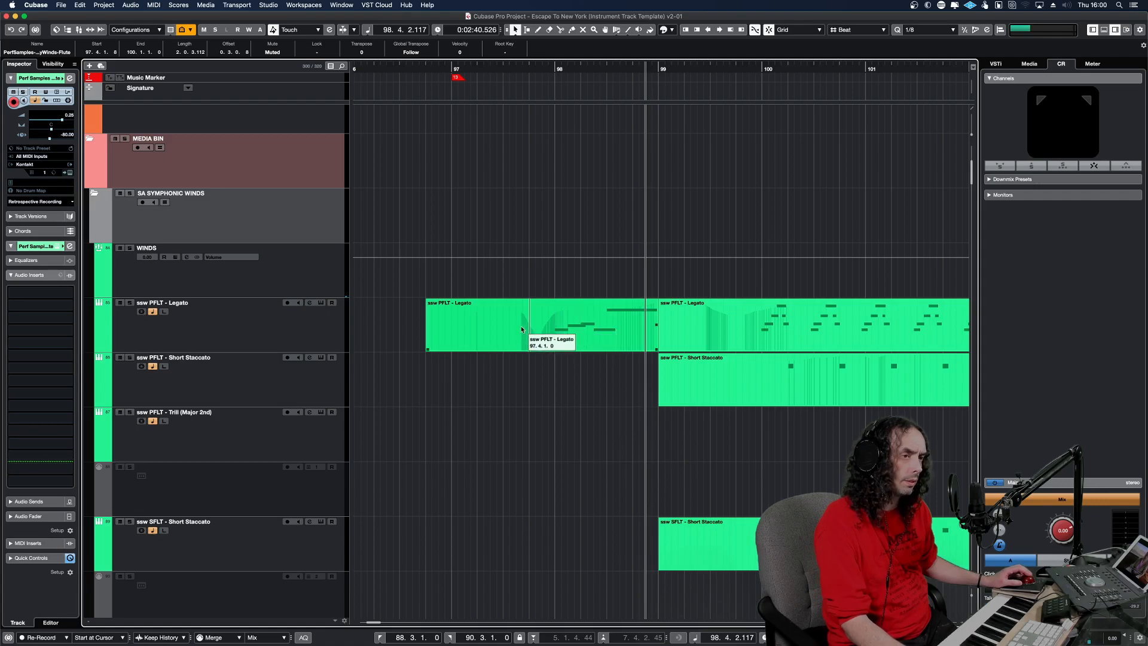
scroll(571, 327, up, 5)
click(516, 273)
key(space)
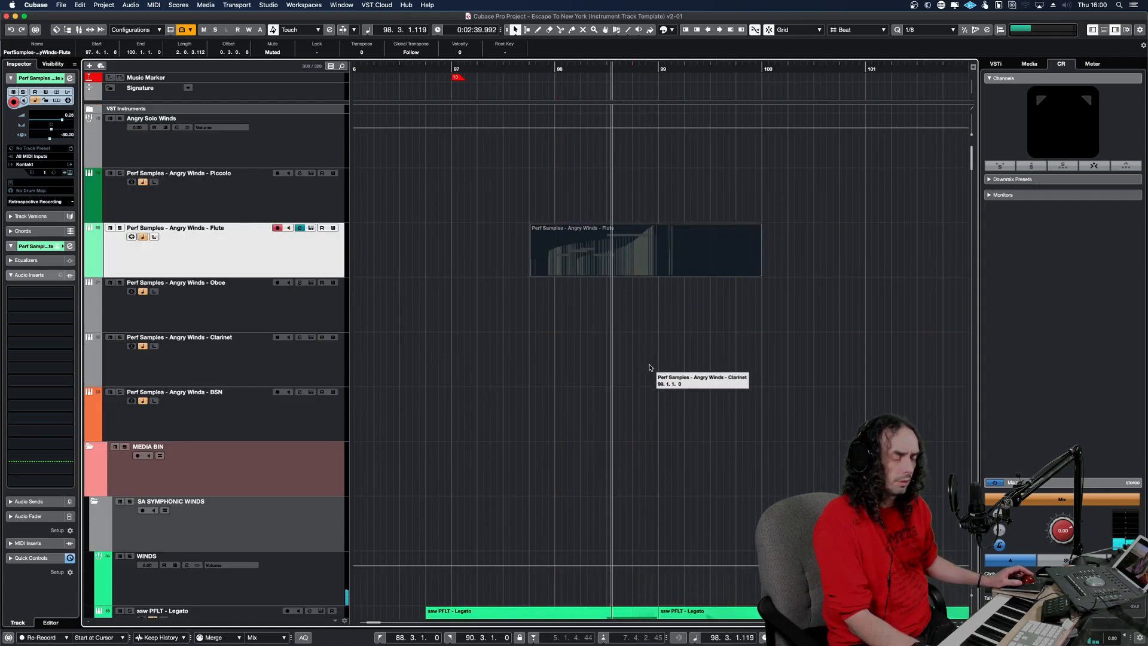
Replace the muted Flute part with a copy of the bar 99 ssw PFLT - Legato part on the Angry Winds Flute track at the same bar.
key(g)
key(g)
key(g)
key(g)
key(g)
key(g)
key(g)
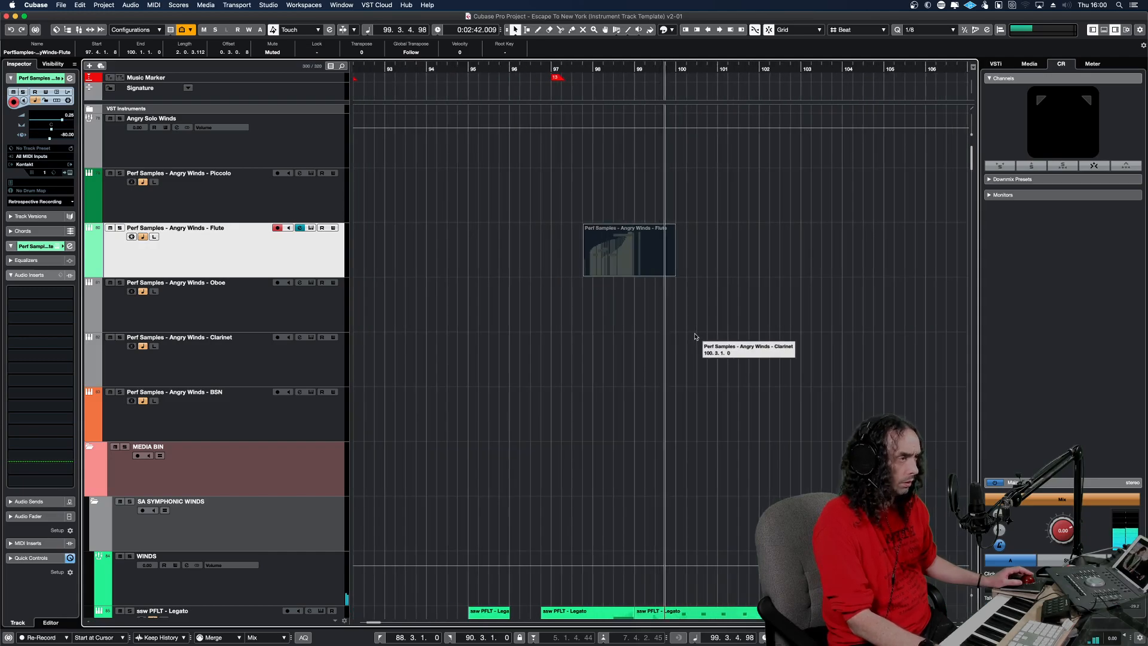
key(h)
key(h)
key(h)
key(h)
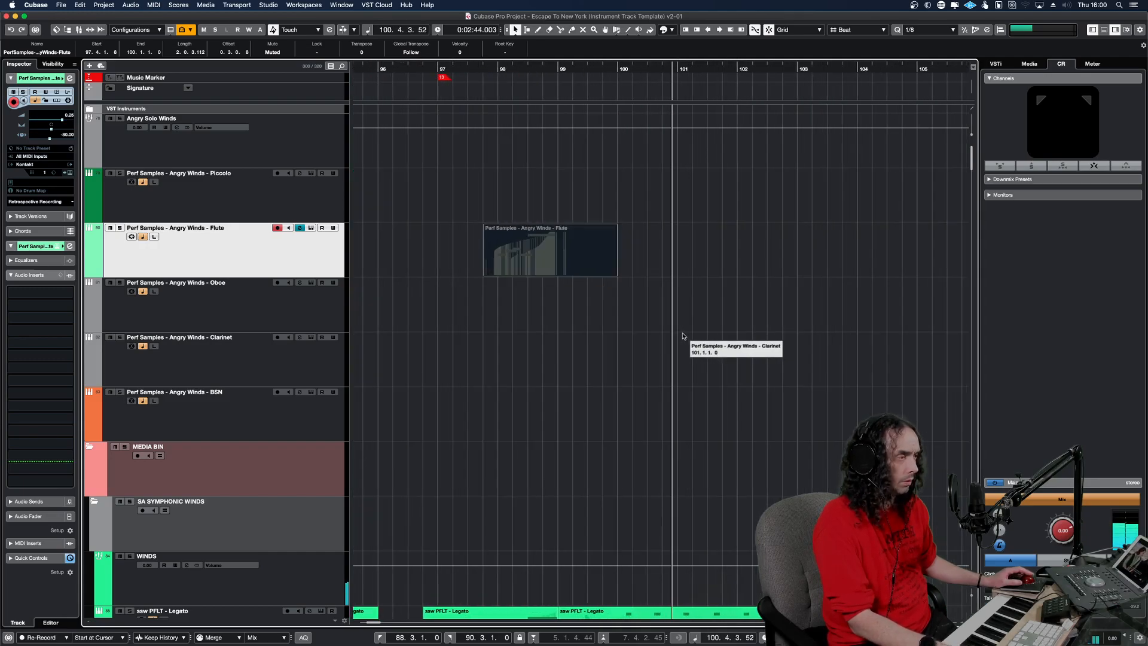
scroll(683, 336, down, 5)
click(682, 323)
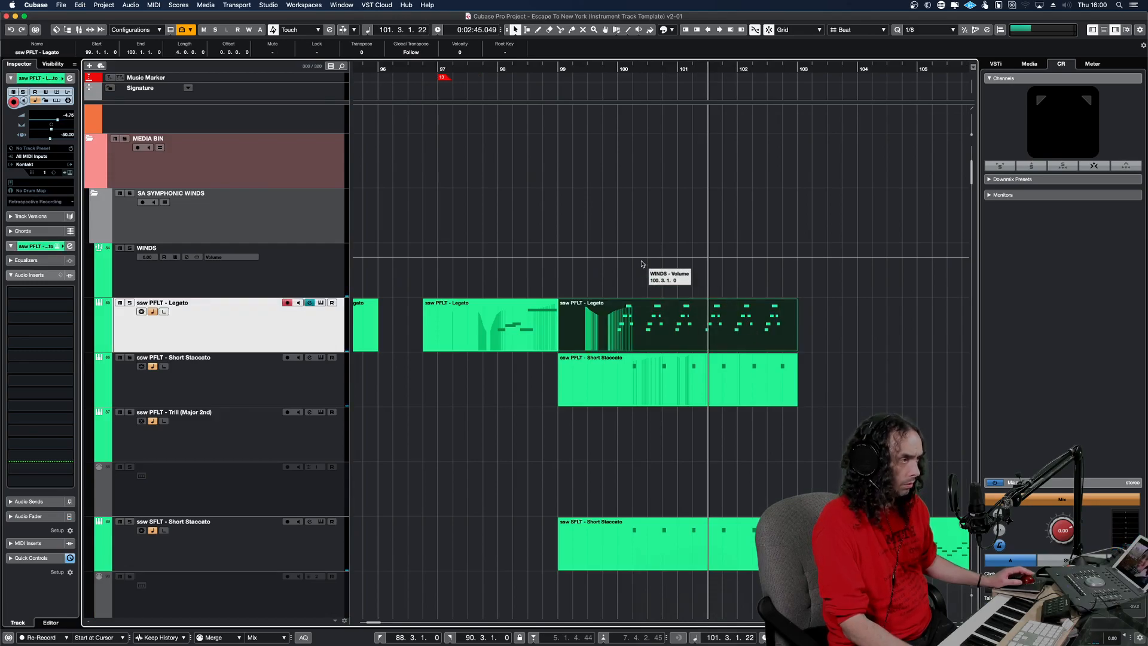
scroll(643, 266, up, 5)
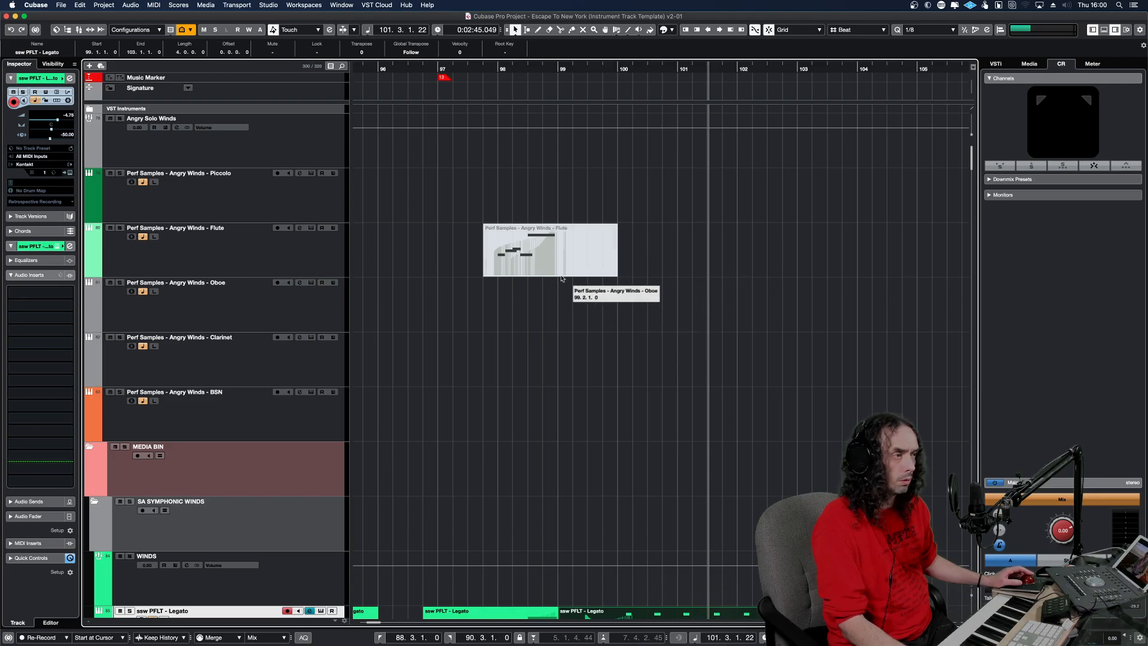
click(569, 253)
key(Delete)
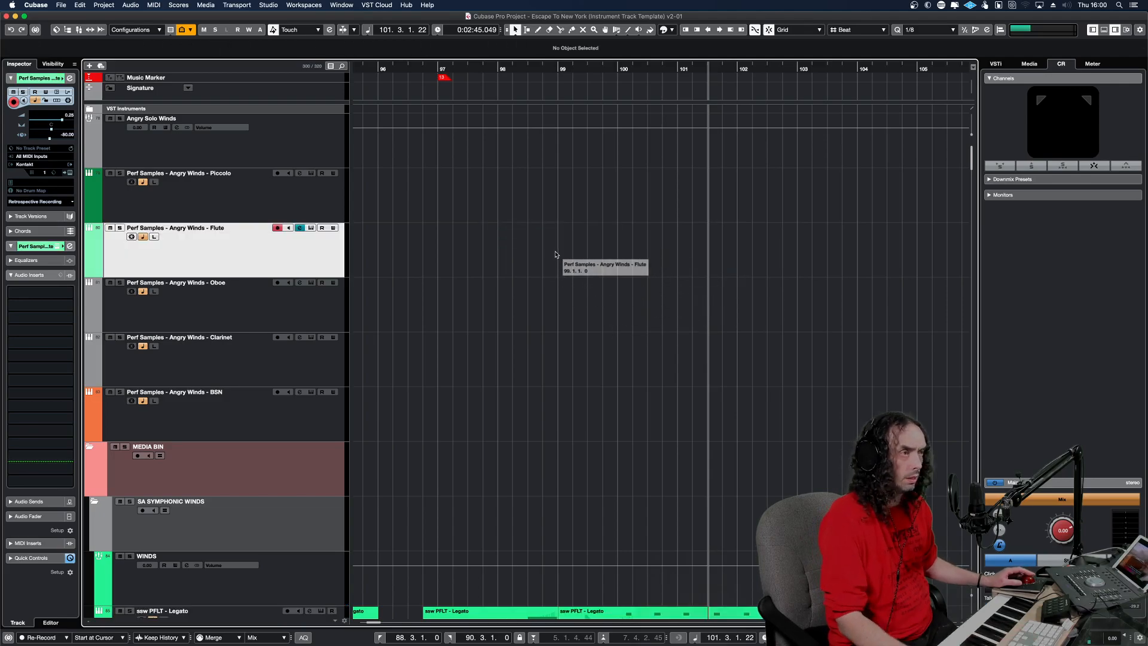
key(super+z)
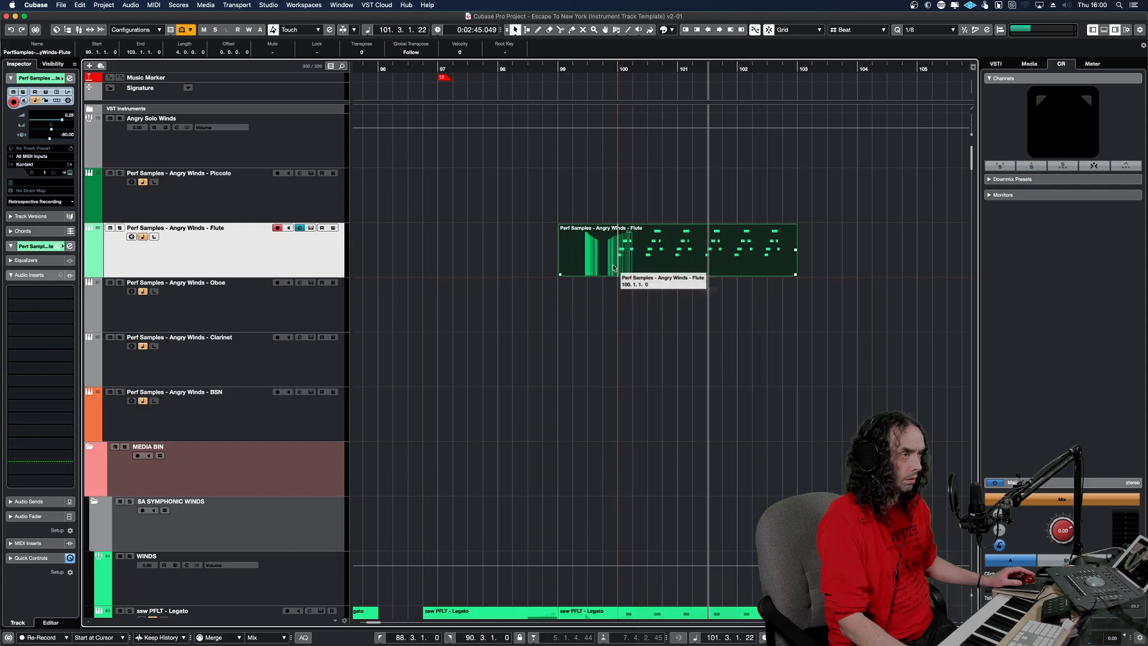
Open the copied Flute part for note editing and set the quantize value to 1/32.
double_click(645, 256)
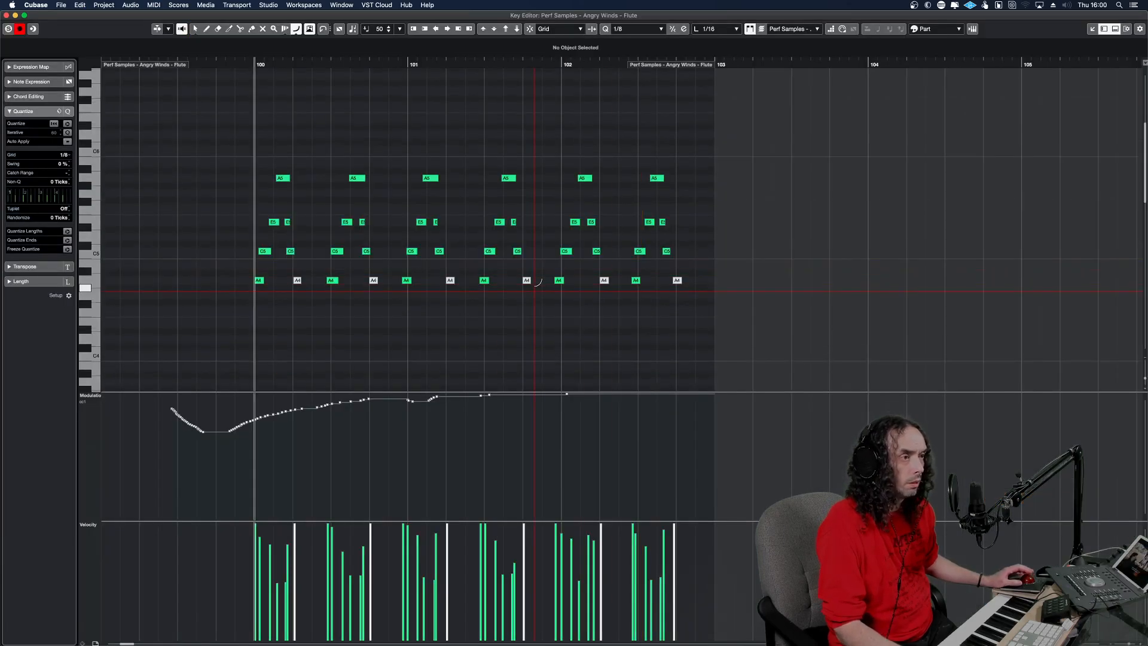
key(h)
key(h)
key(h)
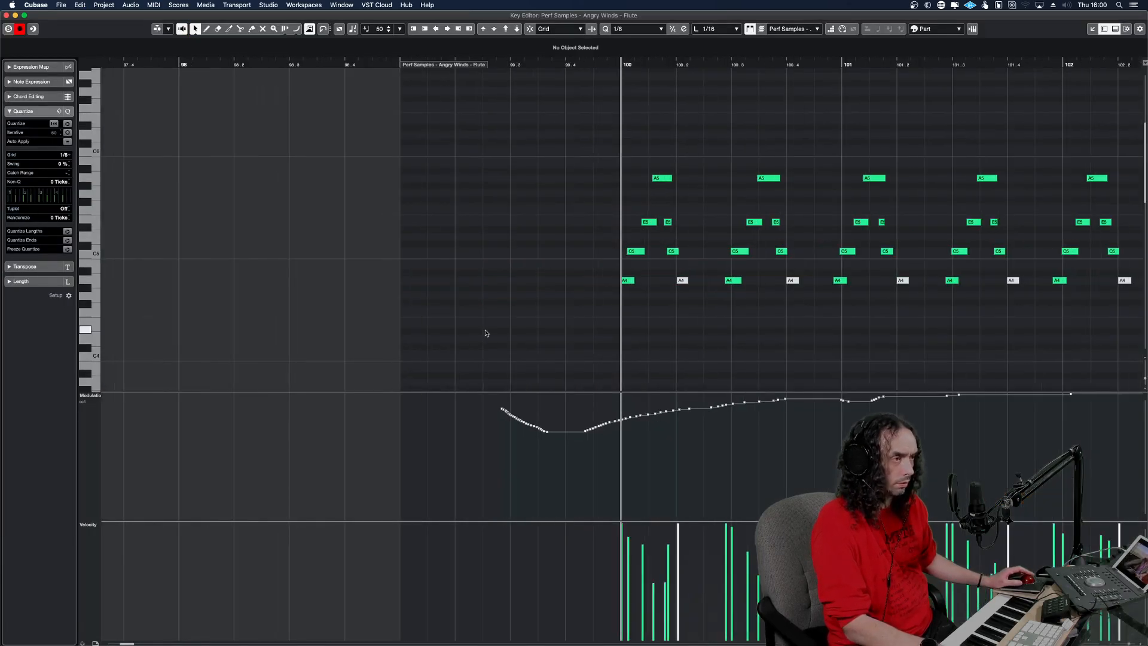
click(644, 28)
click(650, 38)
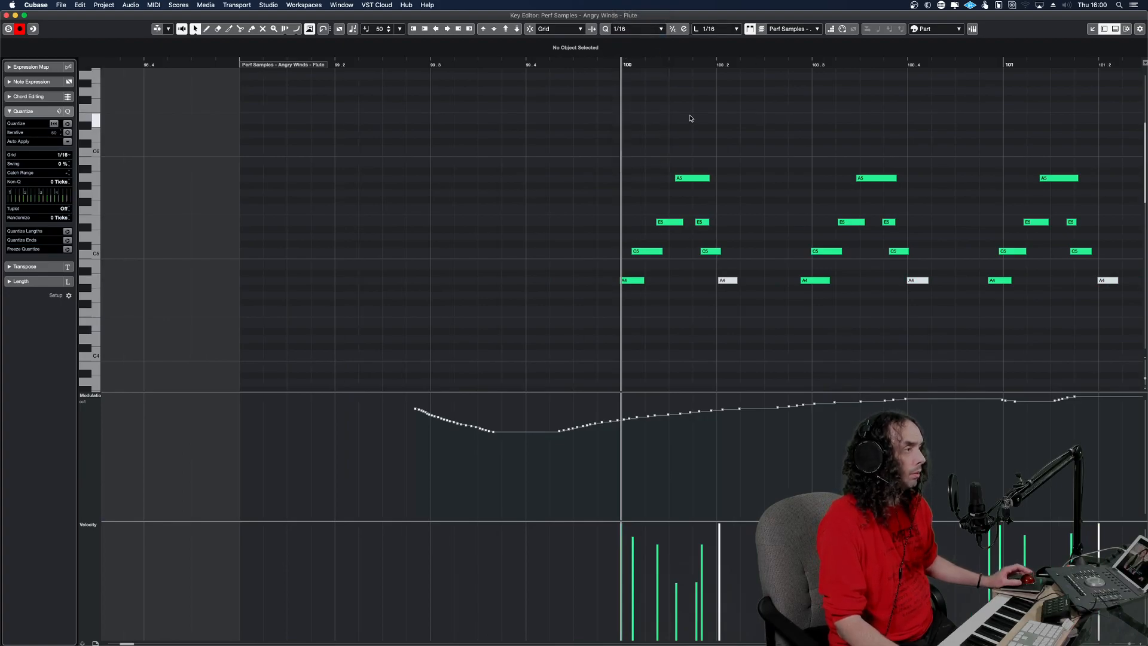
click(640, 31)
click(639, 39)
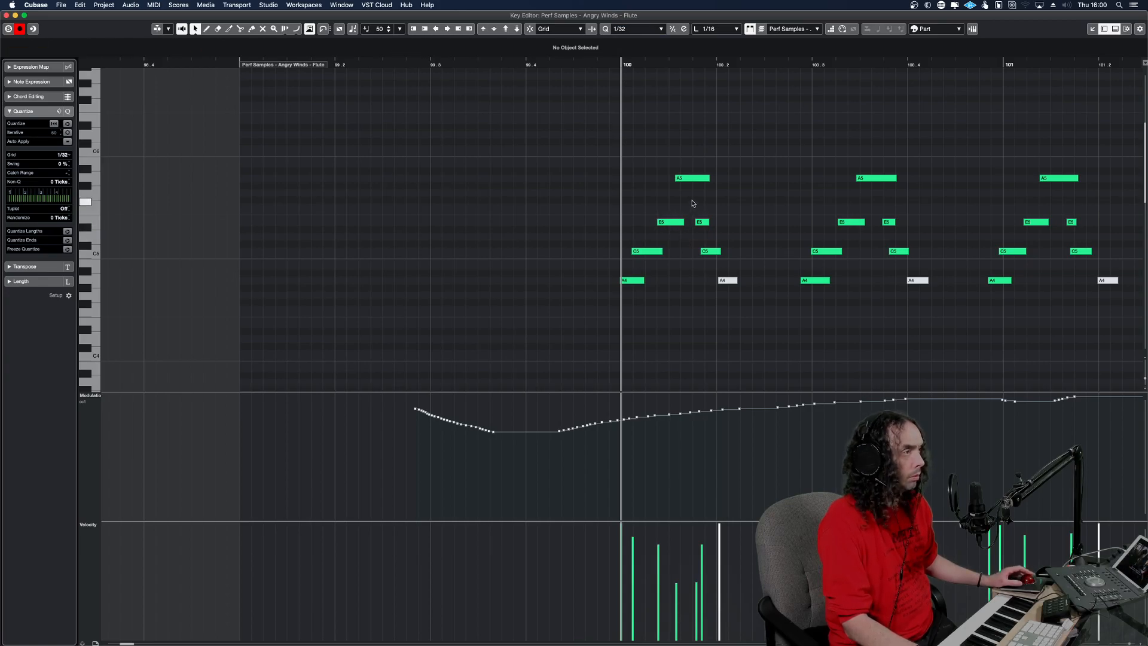
Align the notes of the first run at bar 100 to the 1/32 grid, moving the high A5 one grid position later.
drag(691, 177, 686, 177)
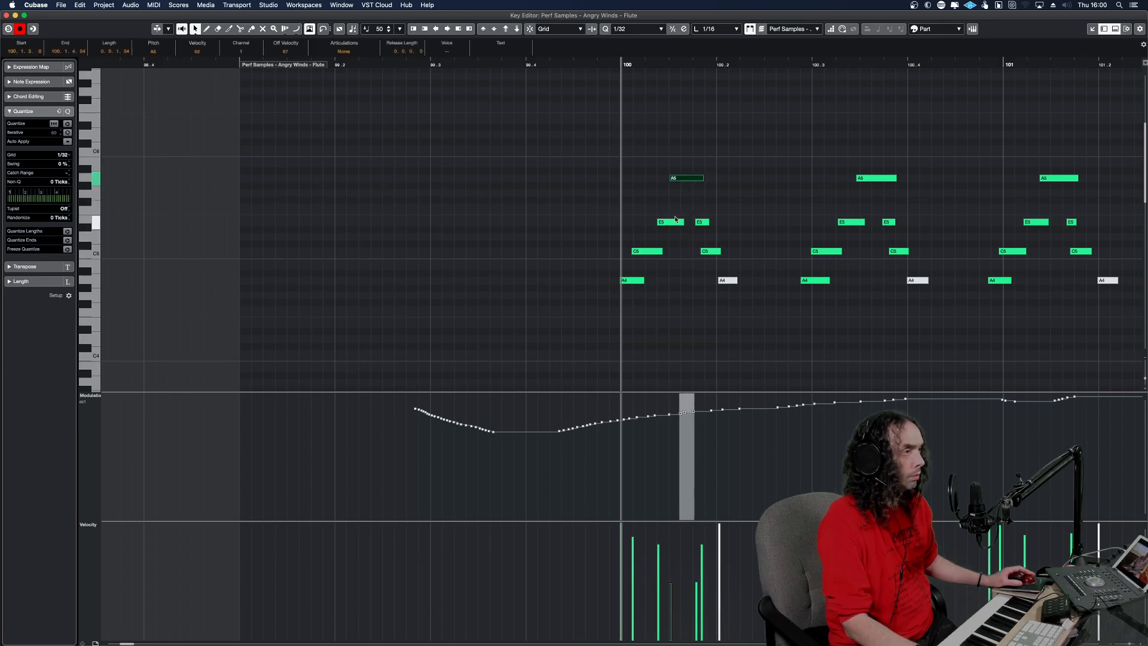
key(super+Right)
click(640, 261)
click(640, 252)
key(q)
click(645, 286)
click(625, 280)
drag(702, 250, 706, 250)
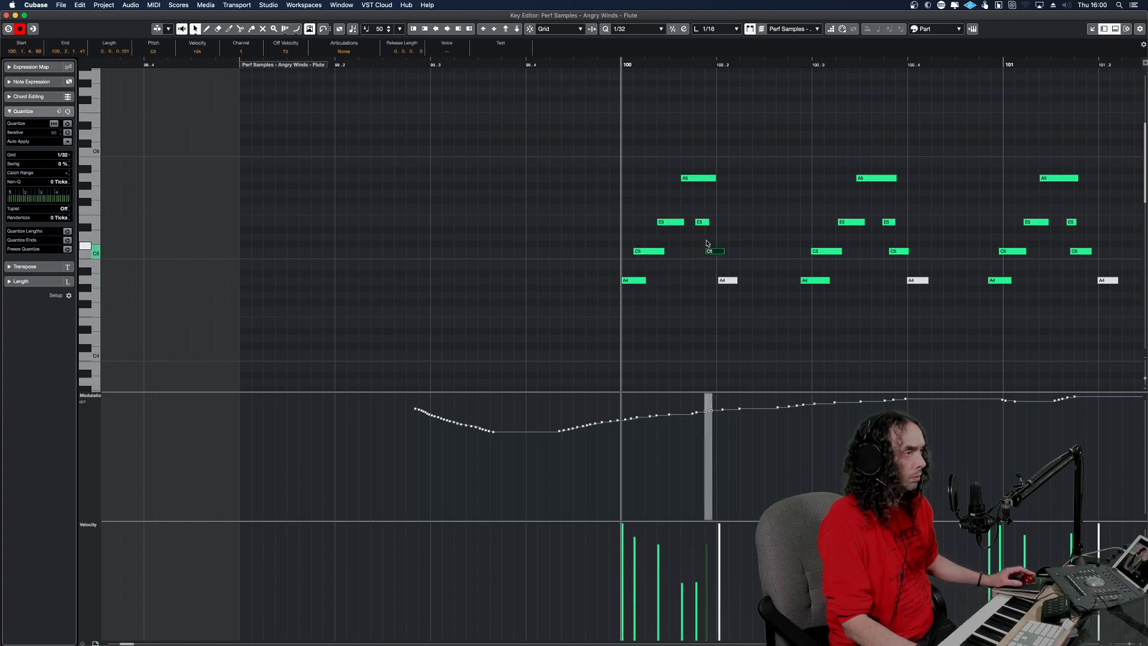
click(701, 222)
click(727, 279)
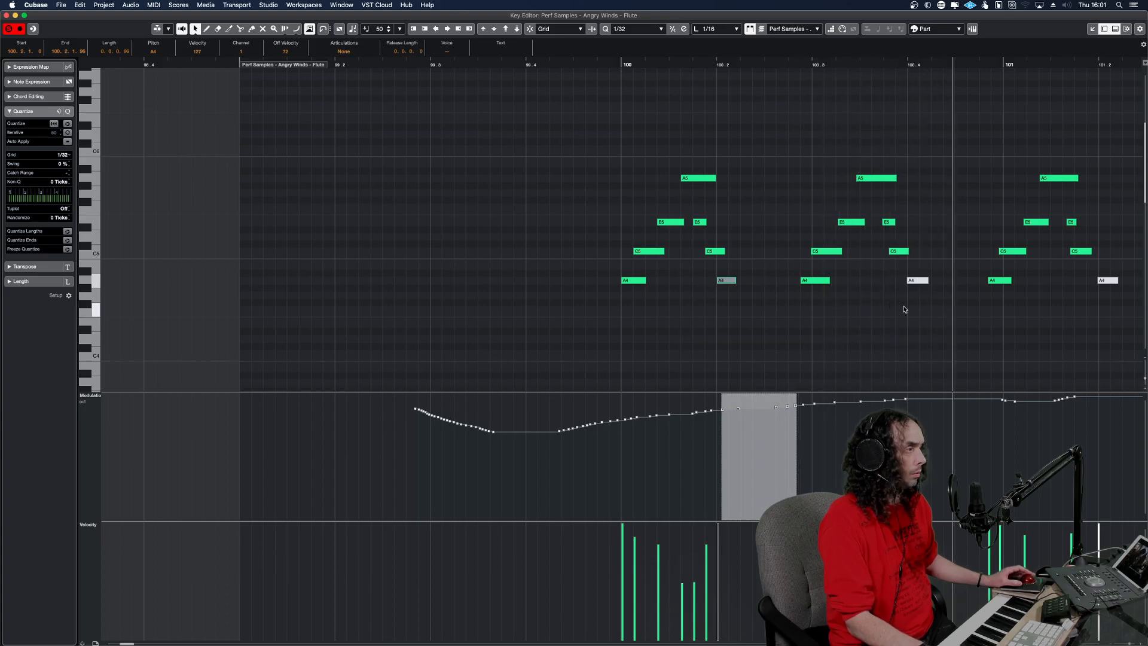
Quantize the runs at bar 100 beat 3 and bar 101 to the 1/32 grid and play them back.
drag(897, 294, 811, 159)
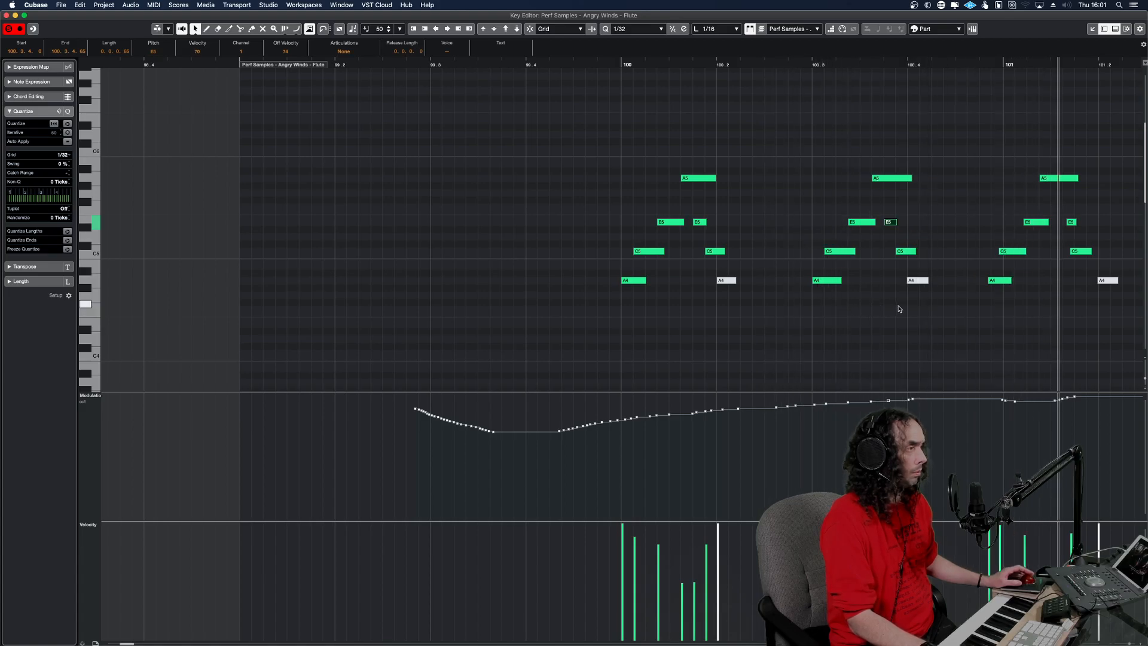
drag(1081, 298, 969, 165)
key(ctrl+Right)
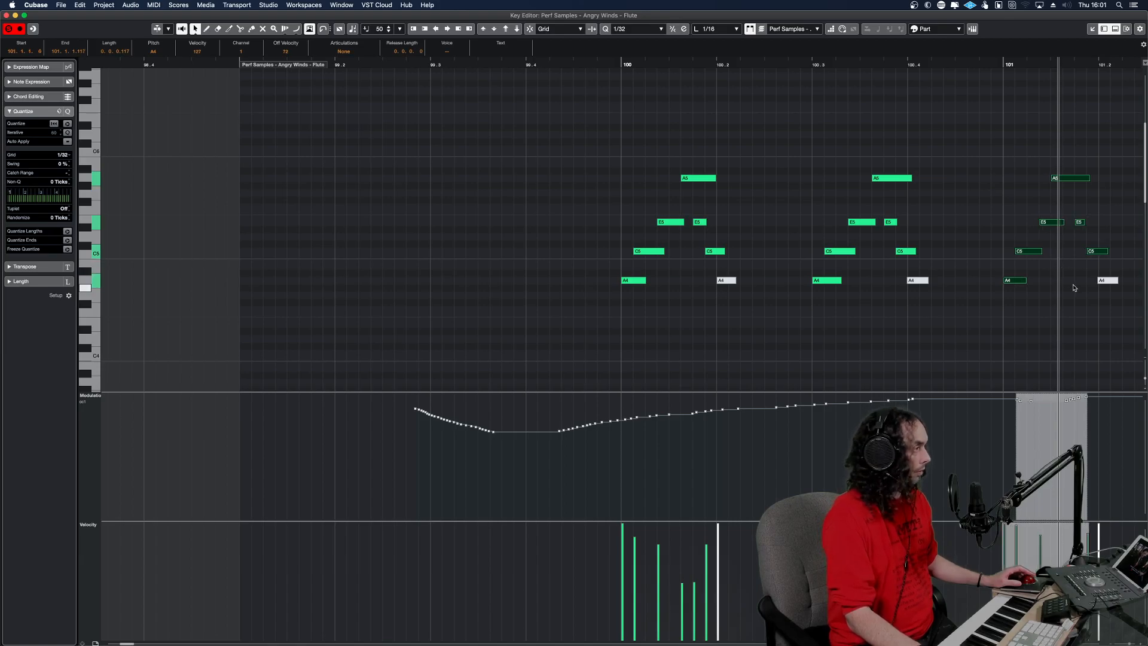
click(614, 240)
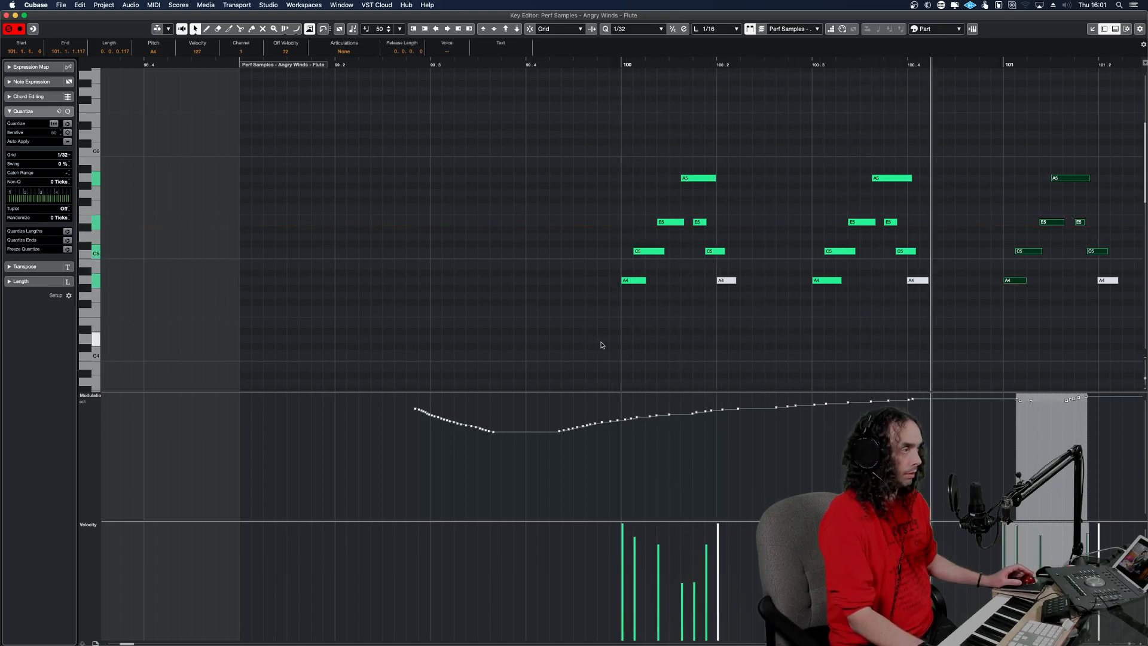
Quantize the remaining three runs, from bar 101 beat 3 to bar 102 beat 3, to the 1/32 grid.
key(g)
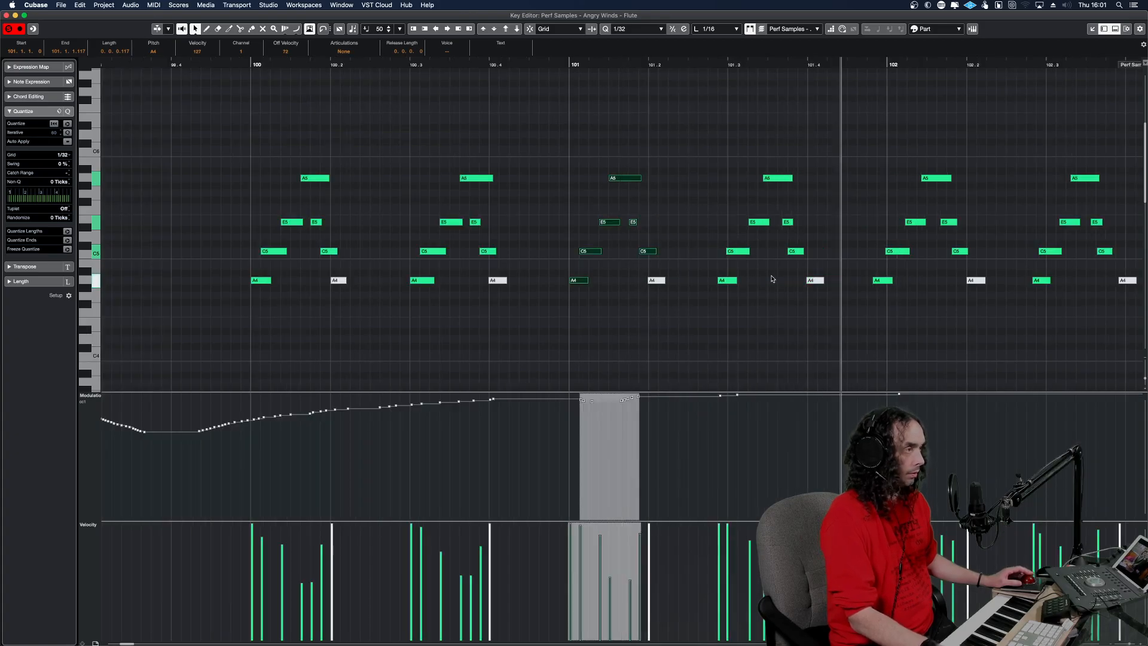
drag(816, 300, 687, 167)
key(q)
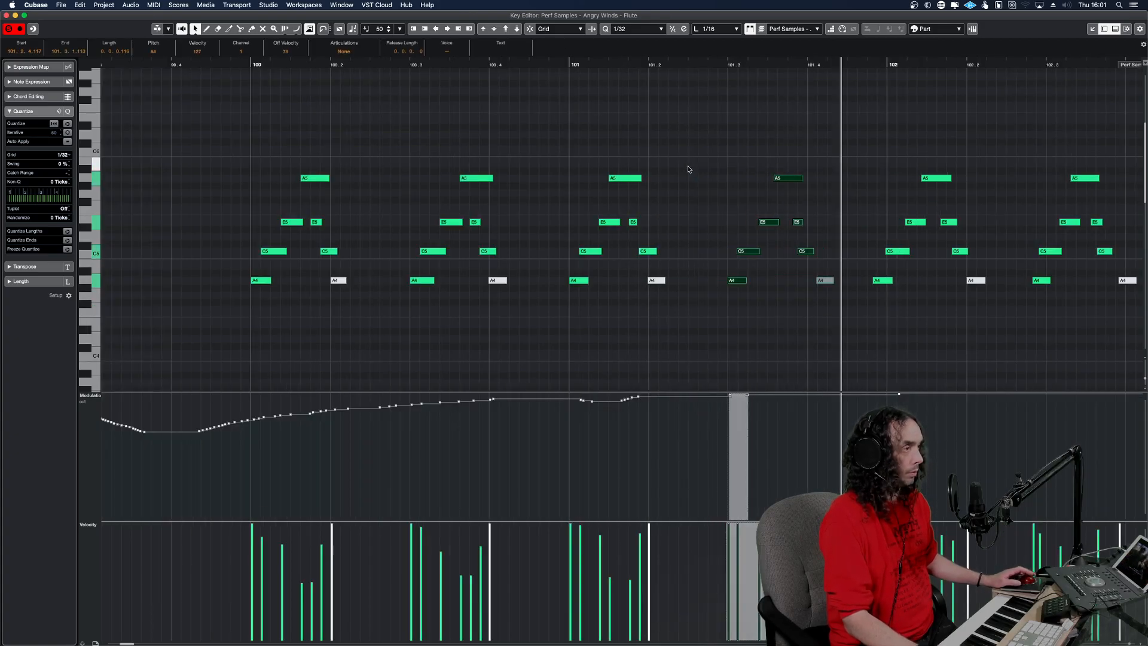
drag(984, 314, 874, 134)
key(q)
drag(1134, 307, 1039, 154)
key(q)
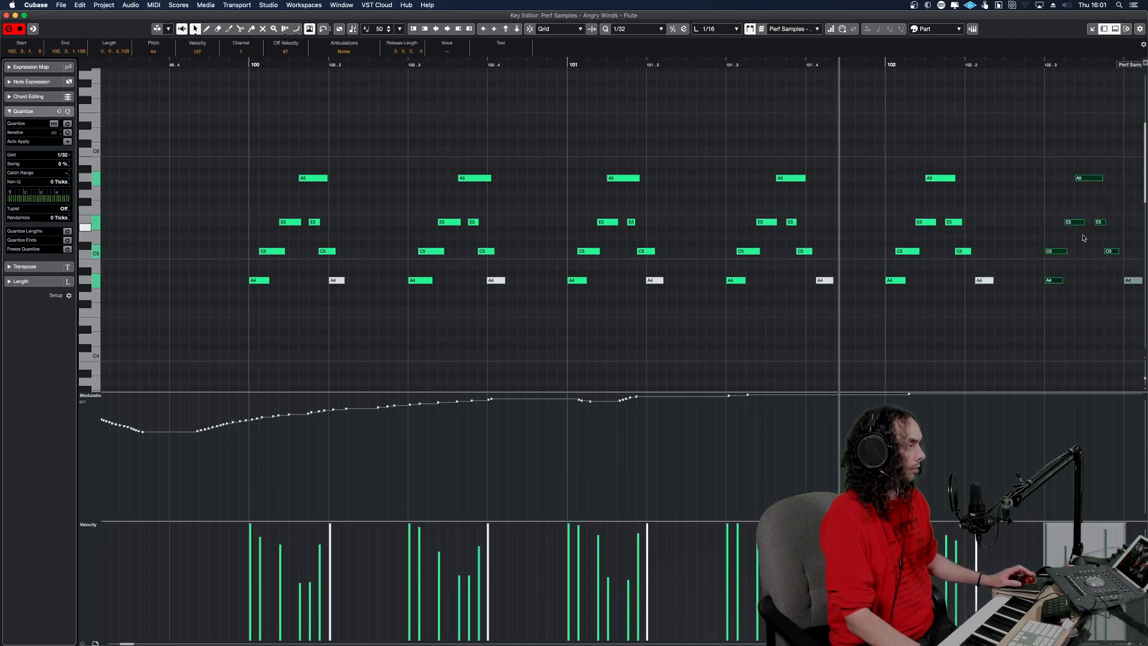
Shift the first C5 of the bar 102 beat 3 run one 1/32 later and play the Flute runs in the project.
drag(1047, 250, 1057, 250)
drag(951, 251, 182, 227)
key(space)
key(Return)
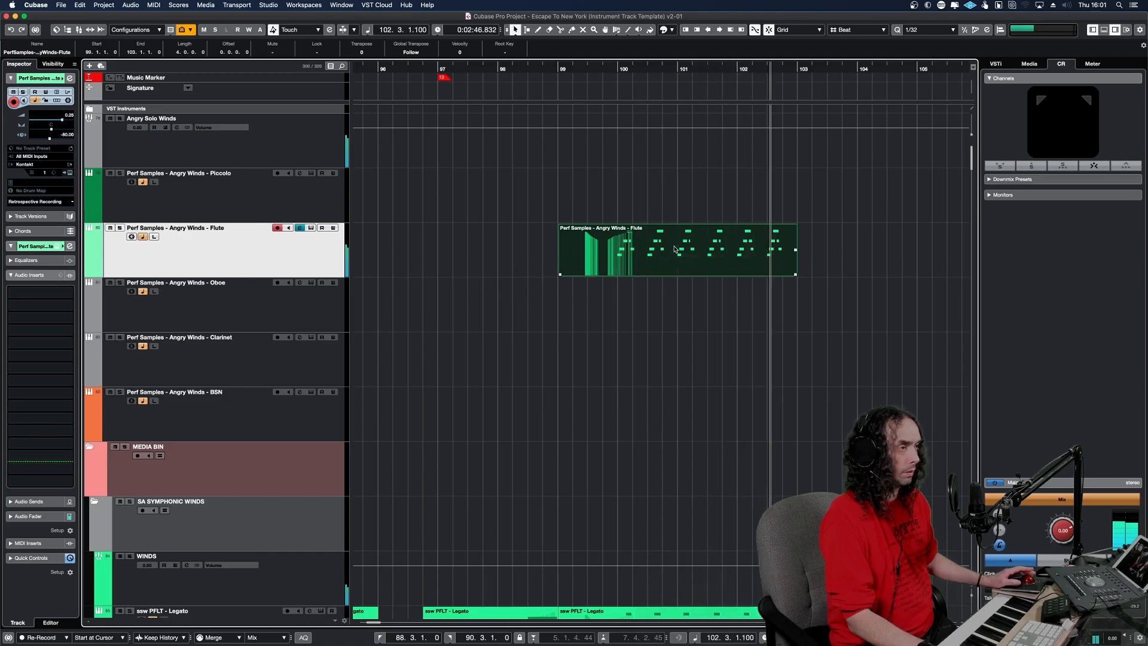
Reopen the Flute part and delete its modulation points after the opening descent in bar 99, checking by playback.
key(Return)
key(g)
key(g)
key(g)
key(g)
key(g)
key(g)
key(g)
key(g)
key(g)
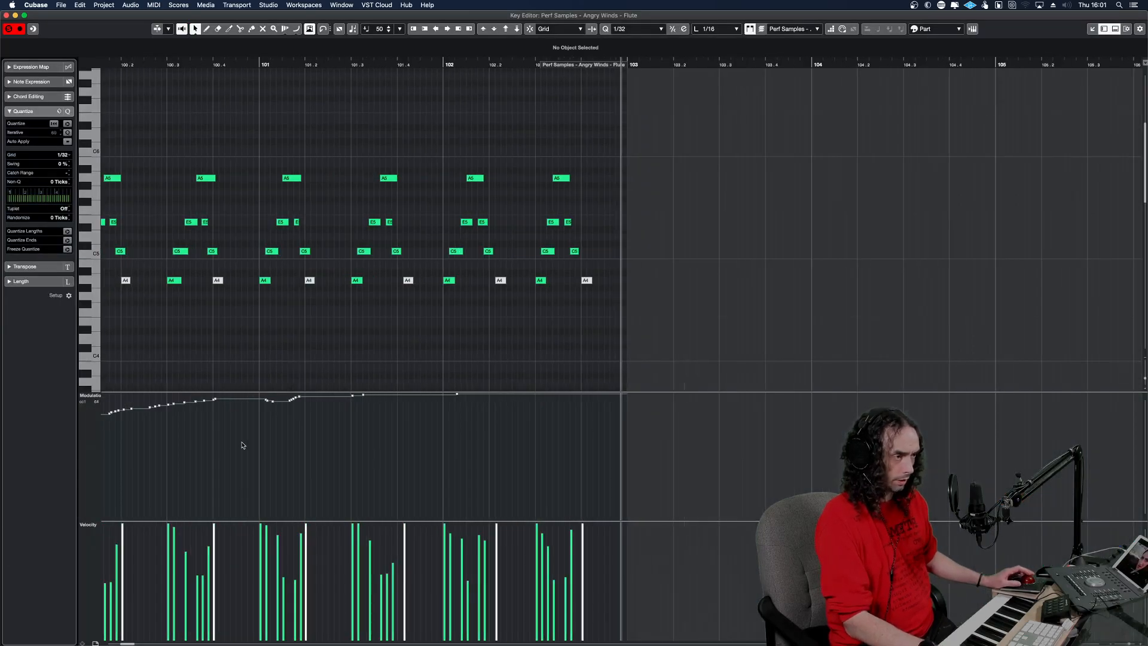
drag(575, 428, 437, 363)
key(Delete)
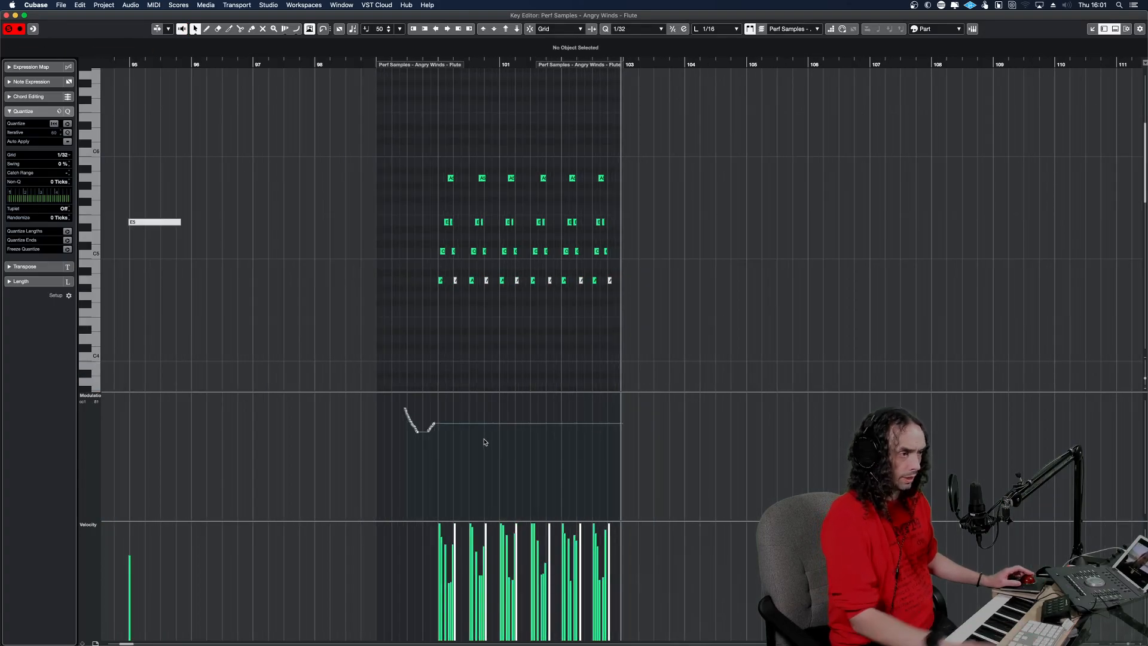
click(433, 372)
key(space)
key(space)
key(Delete)
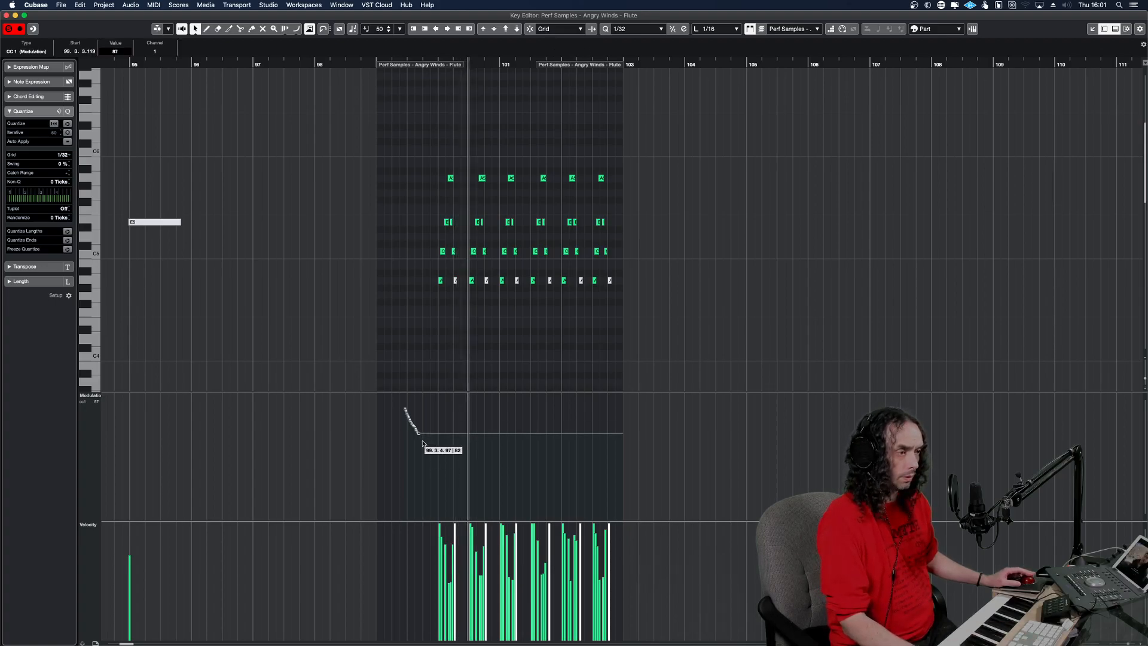
Add a modulation point just before bar 100, lower it to 44, and play the runs at that level.
click(419, 414)
key(space)
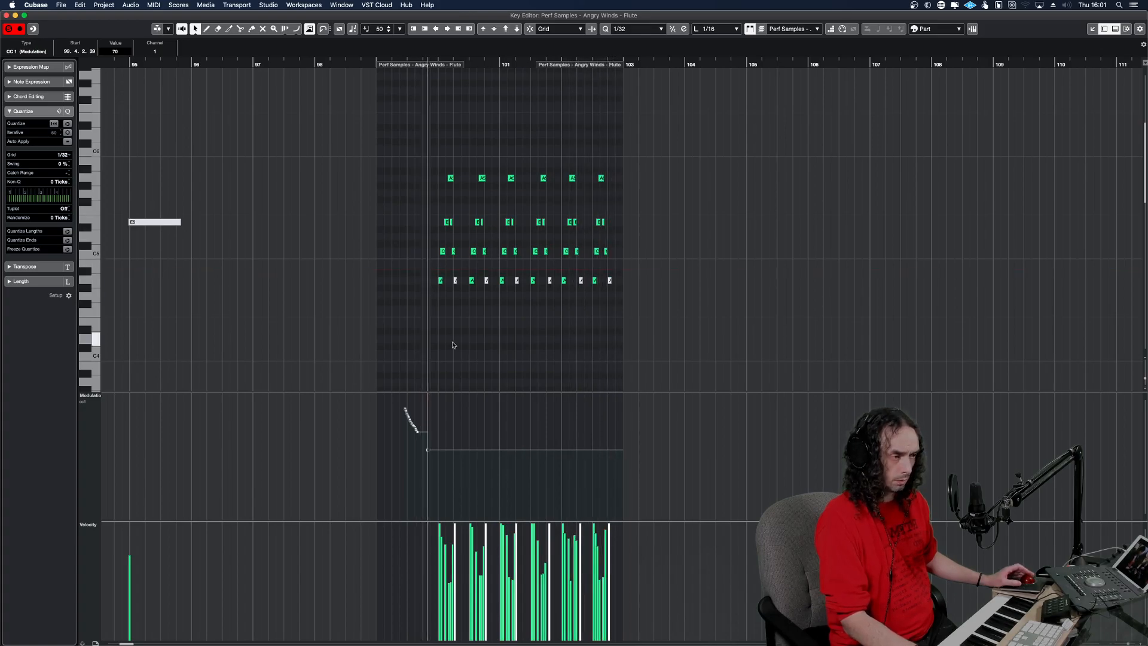
drag(428, 448, 429, 475)
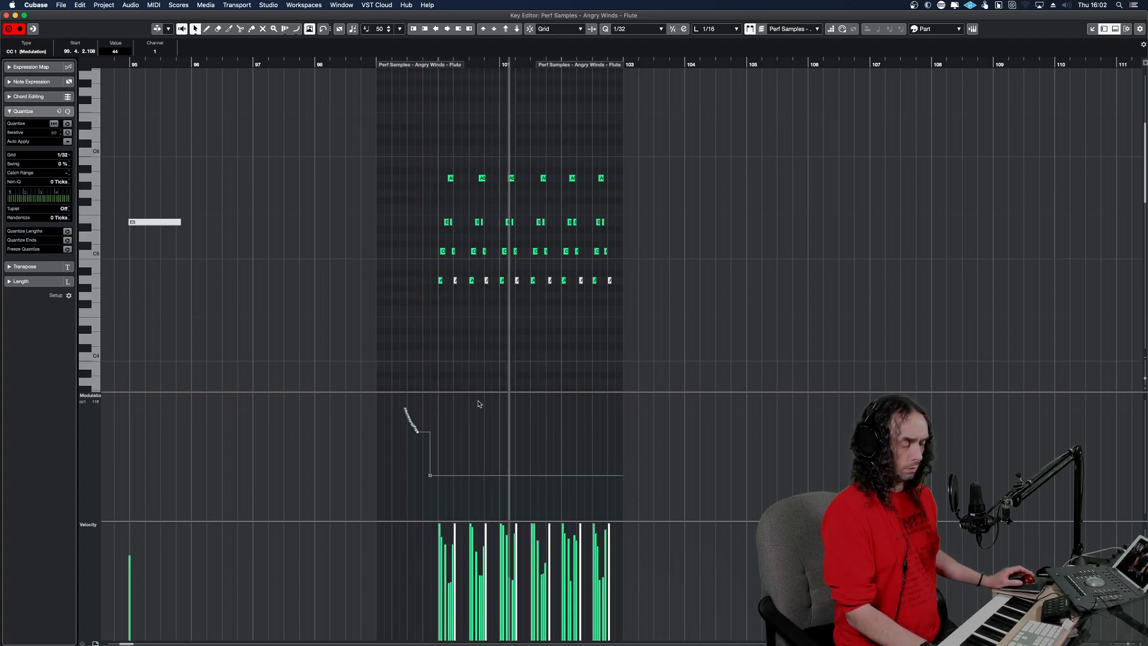
key(Return)
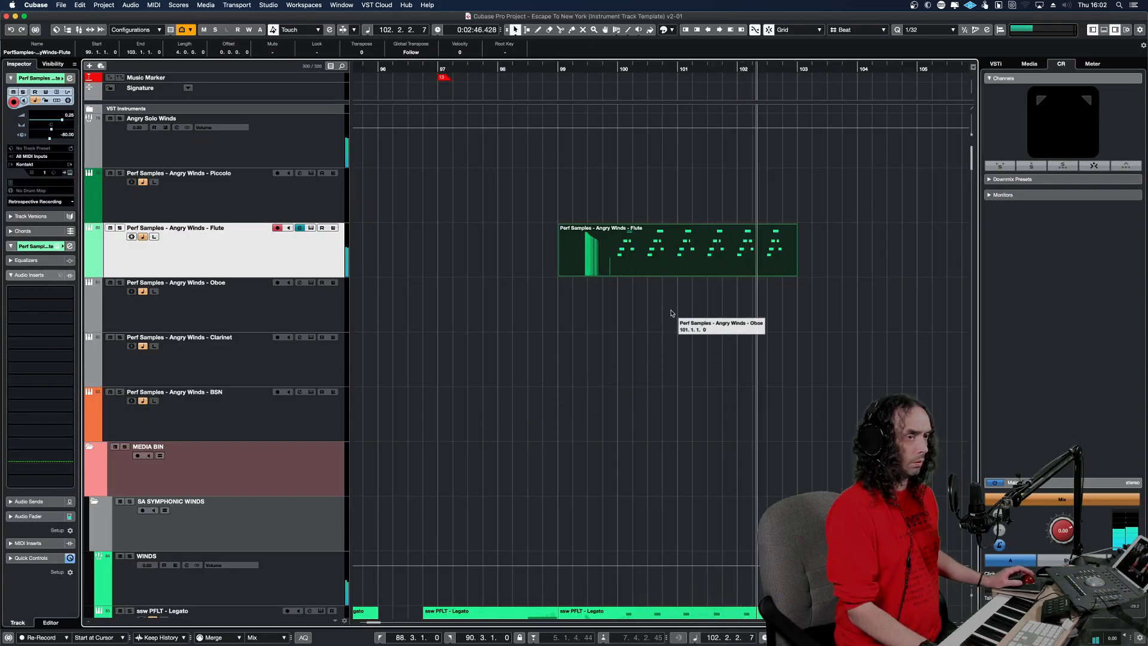
Play the edited Flute runs in context from around bar 99 in the project window.
key(space)
key(space)
key(g)
key(g)
key(g)
key(g)
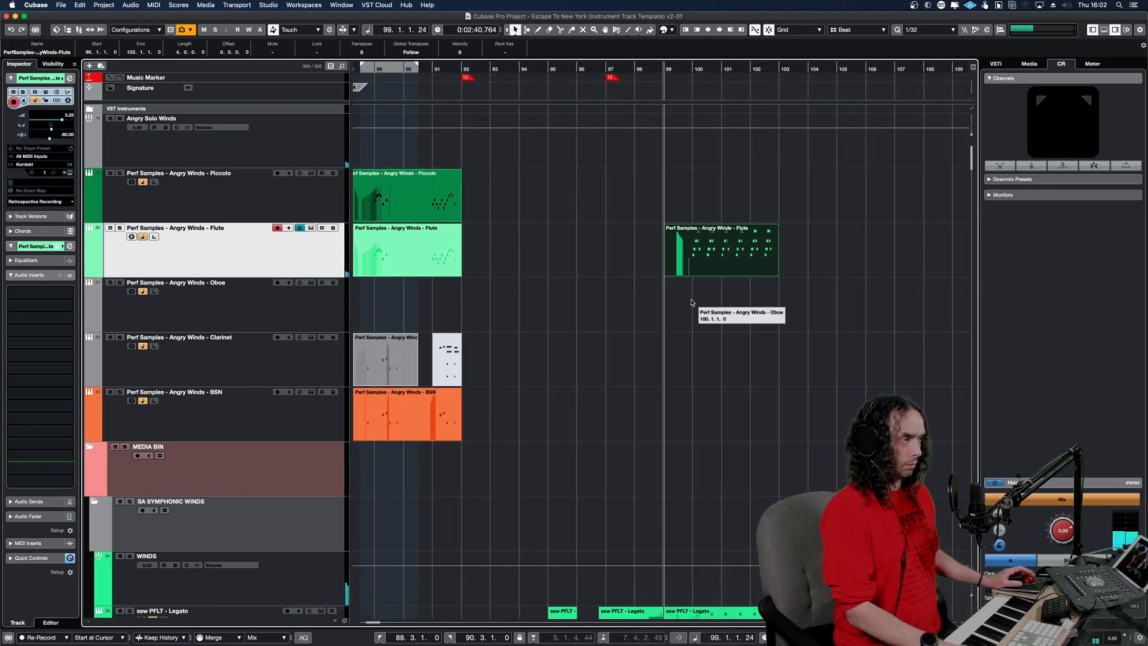
key(g)
key(g)
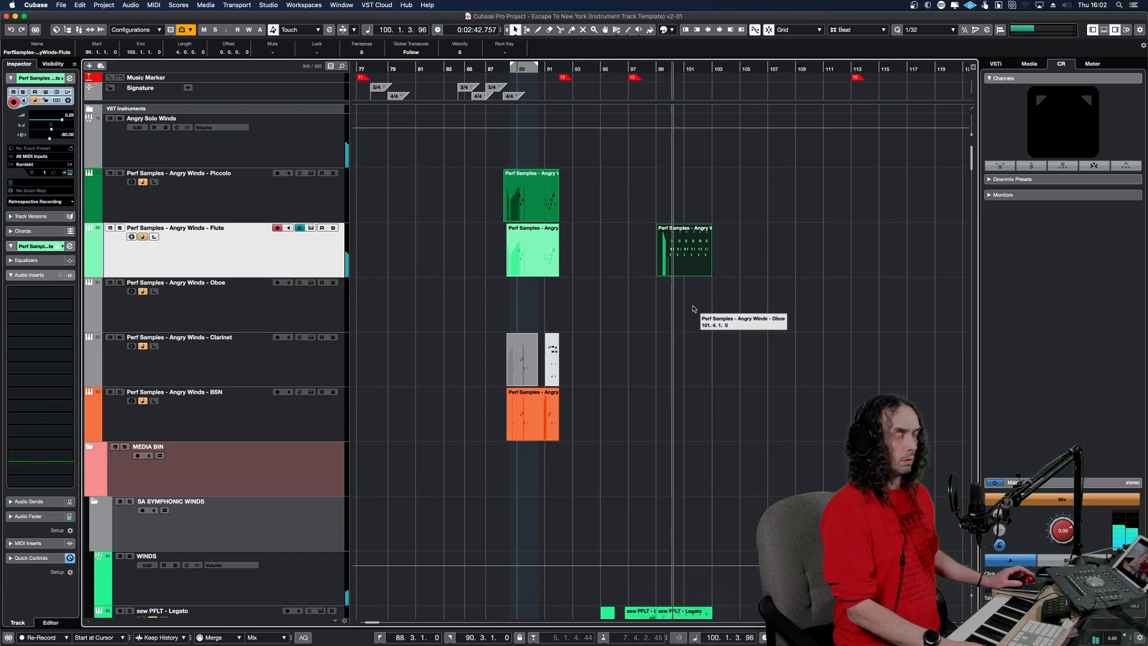
key(g)
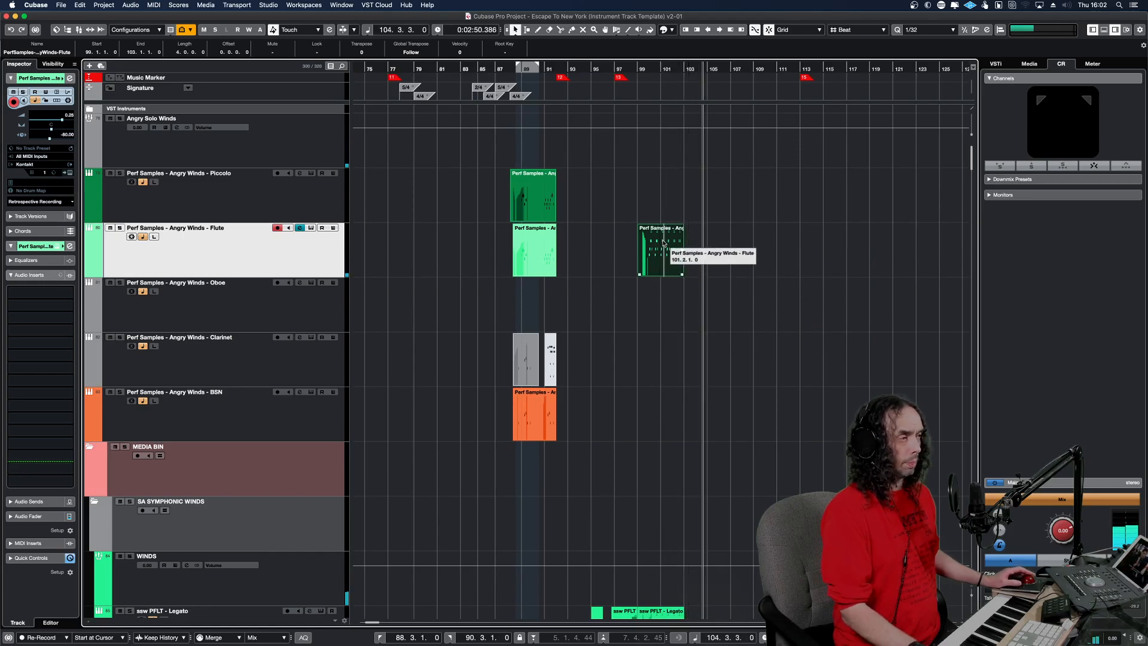
Mute the Flute part at bar 99 and replay the passage from bar 98 for comparison.
click(633, 240)
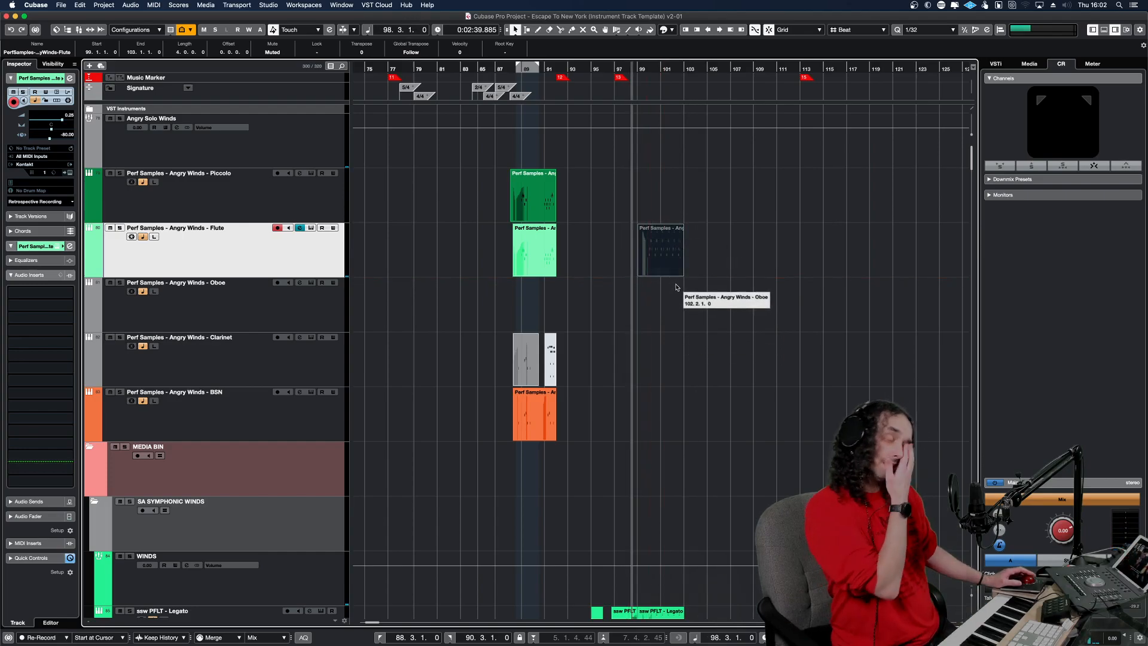
click(663, 320)
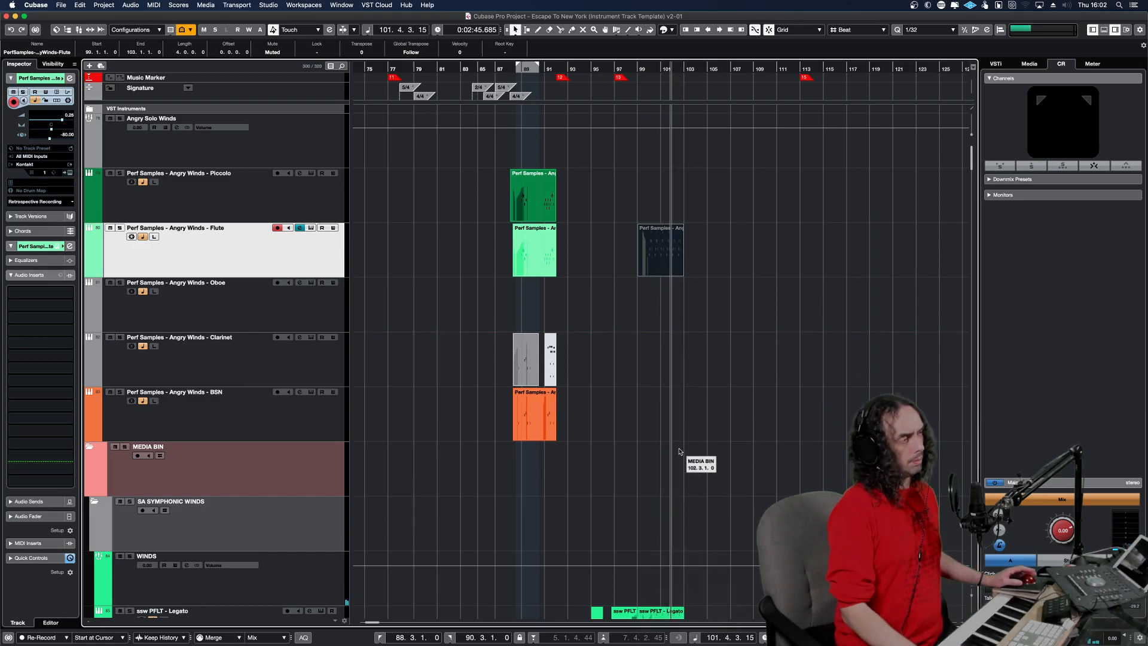
click(653, 320)
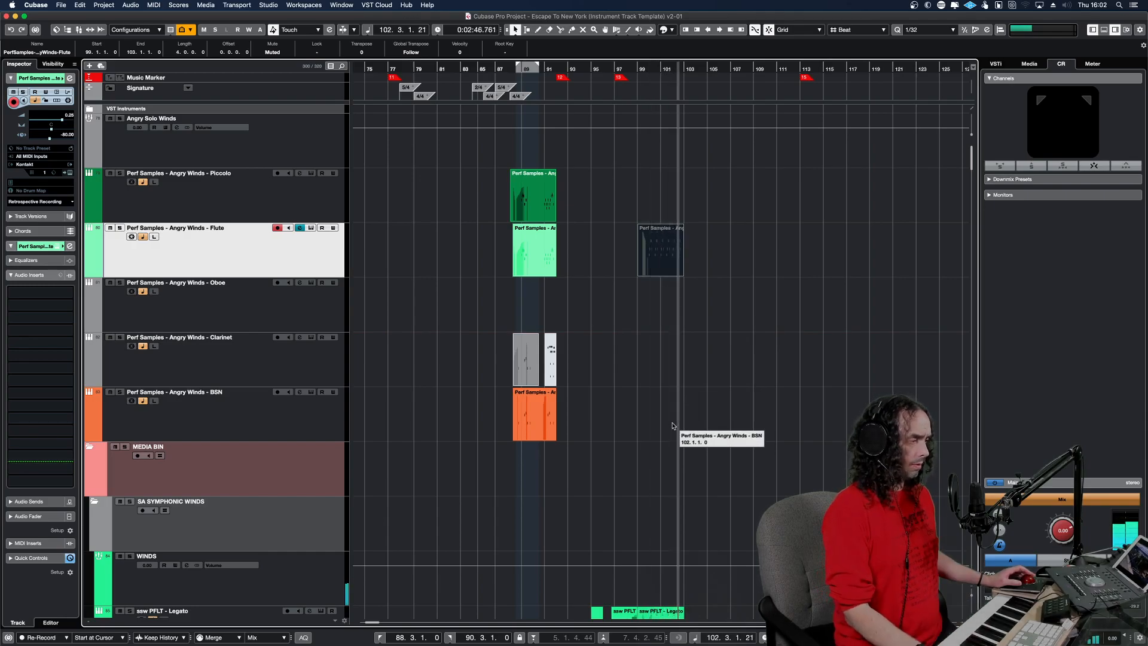
Unmute the Flute part at bar 99 and play the passage to compare it with the original orchestration.
key(space)
key(space)
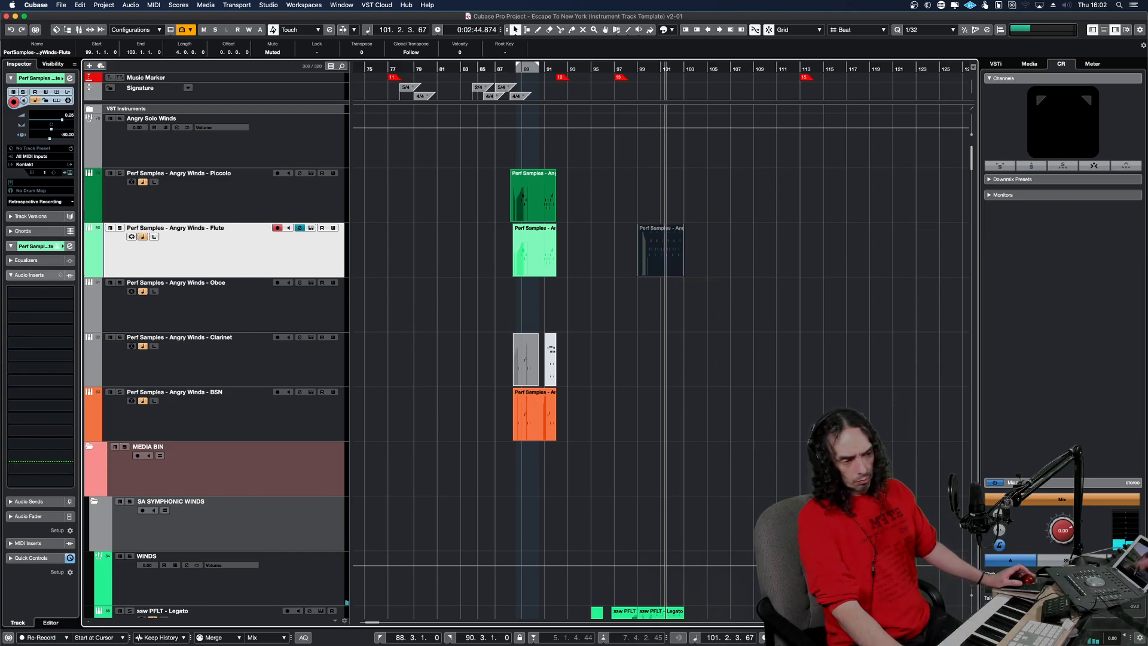
click(647, 250)
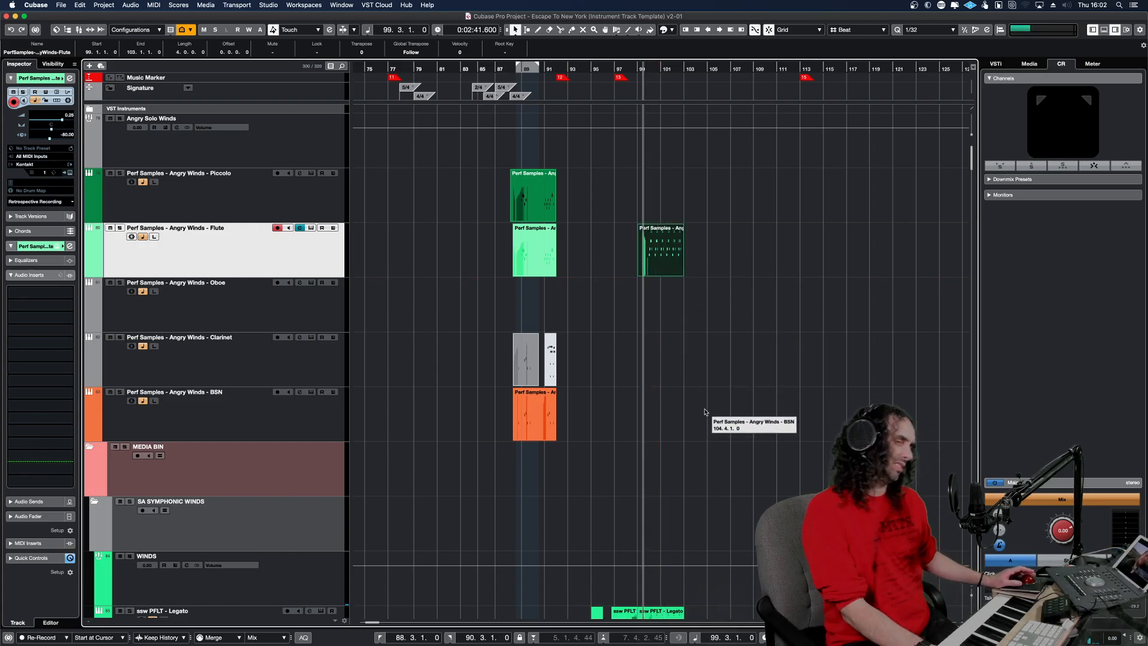
key(space)
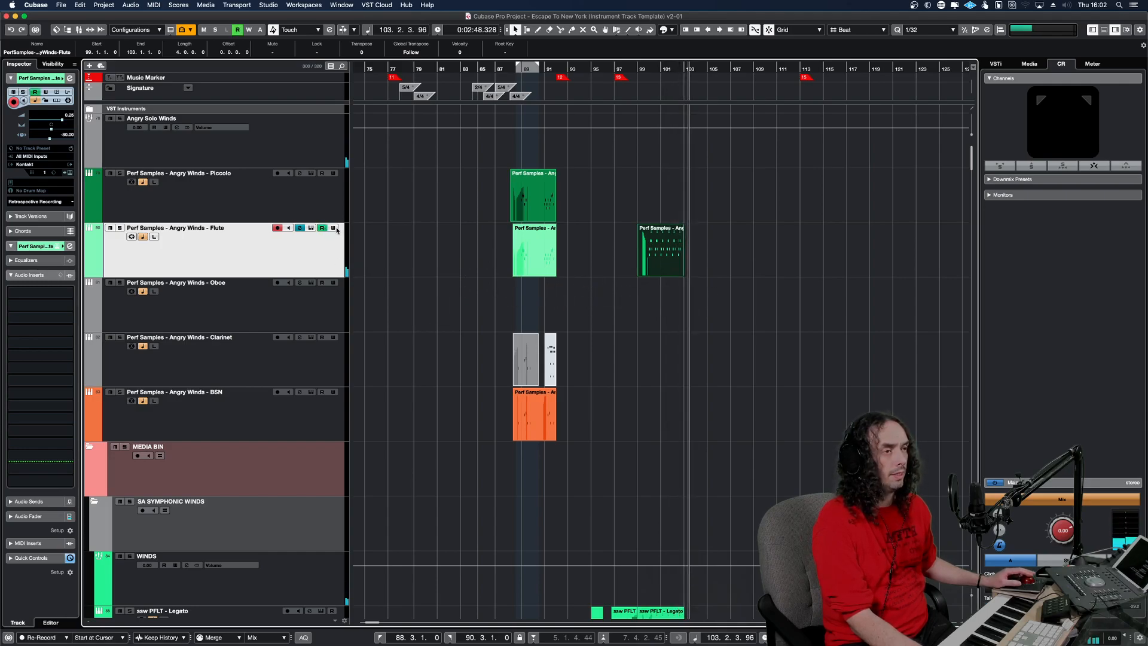
Record a volume automation dip on the Flute track while playing from bar 98 through bar 102.
click(632, 69)
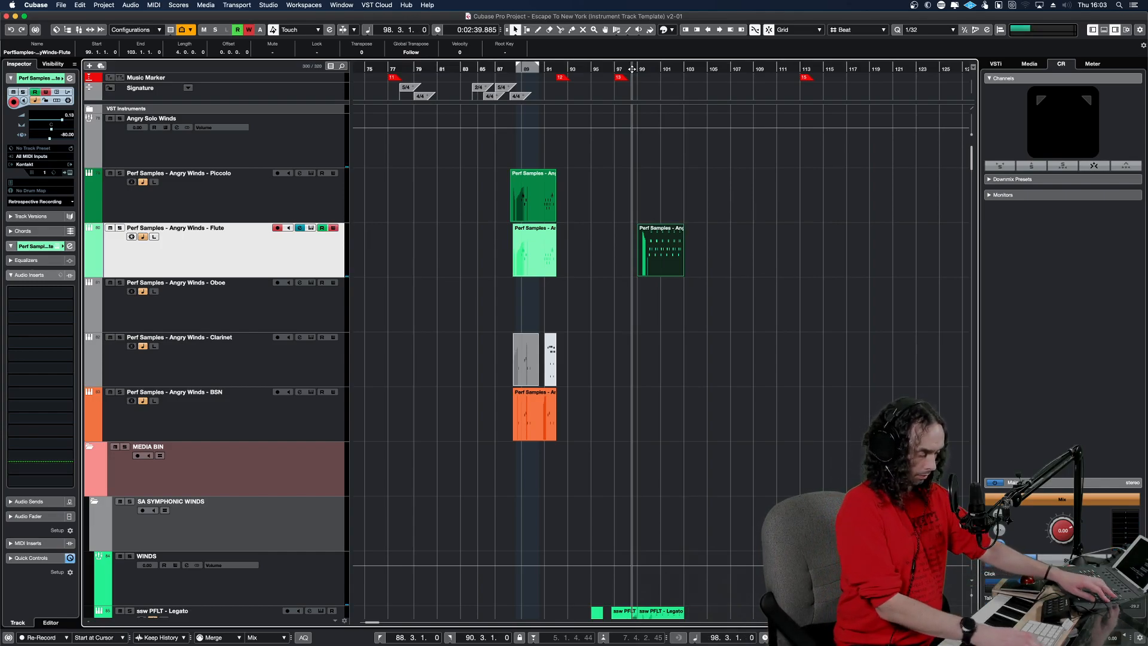
key(KP_Multiply)
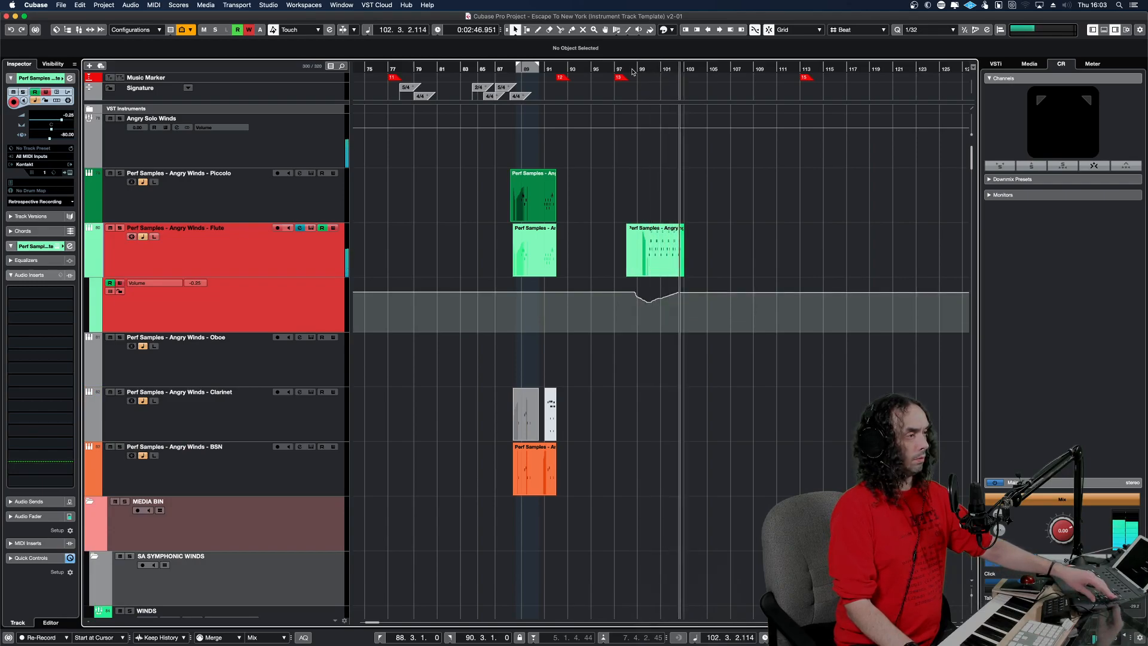
key(space)
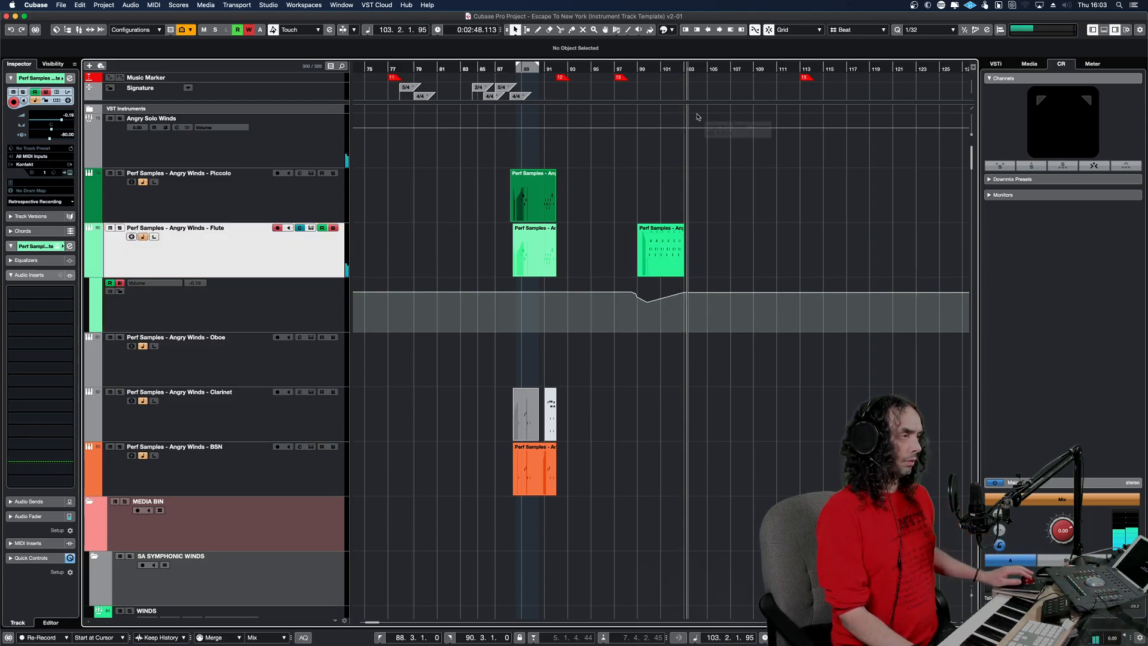
Reshape the Flute volume automation so it rises smoothly to -2.93 at bar 102, check it by playback, and hide the lane.
key(space)
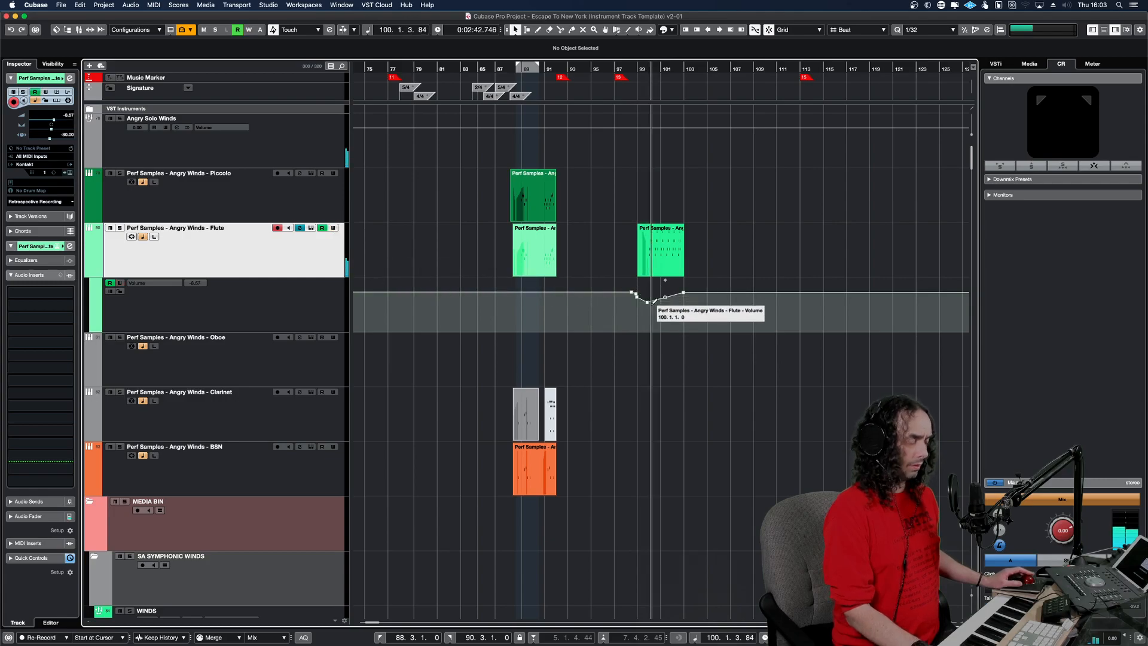
key(h)
key(h)
key(h)
key(h)
key(h)
key(h)
key(h)
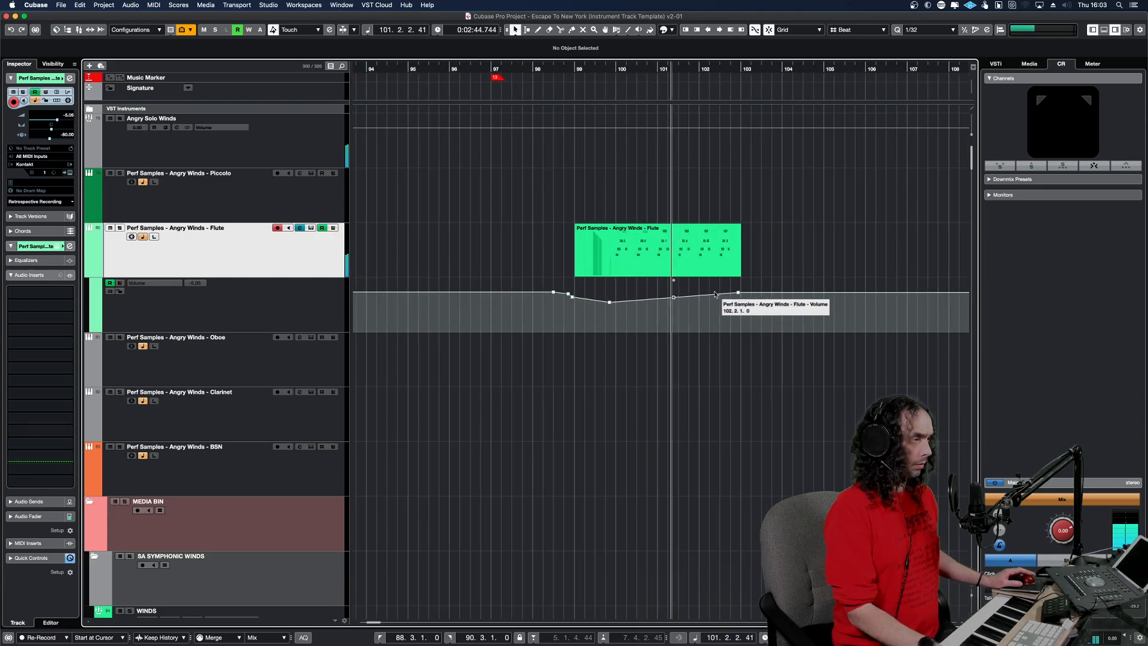
drag(673, 296, 721, 298)
alt+shift+click(585, 282)
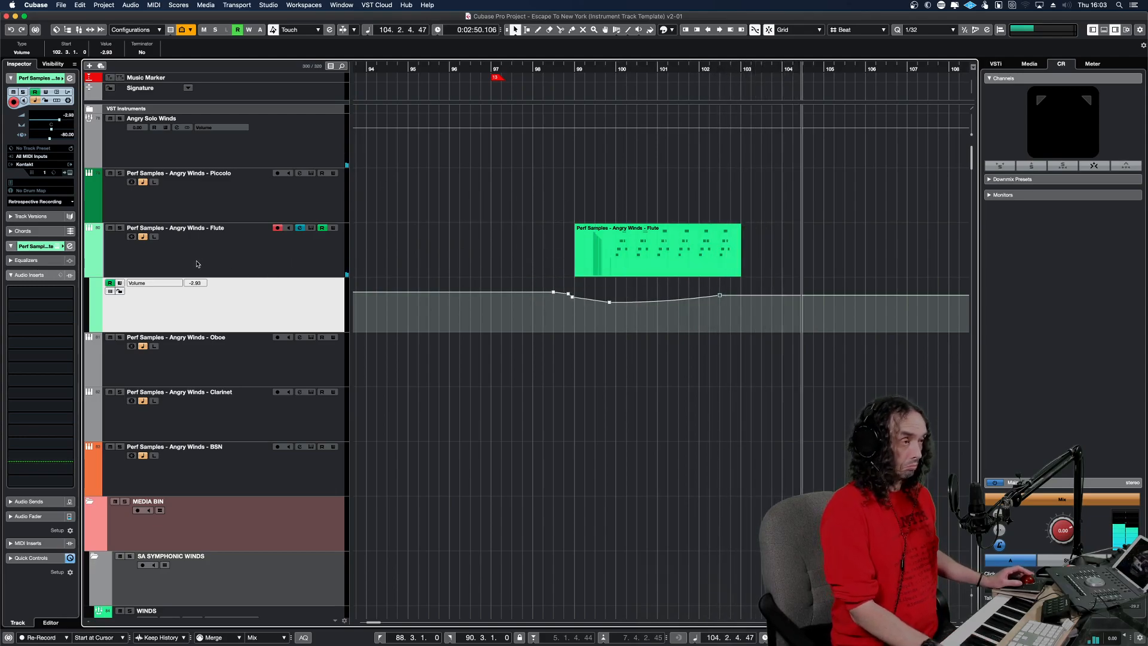
click(90, 275)
Look through the earlier sections for another woodwind phrase, playing from around bar 74 and near the track start.
key(g)
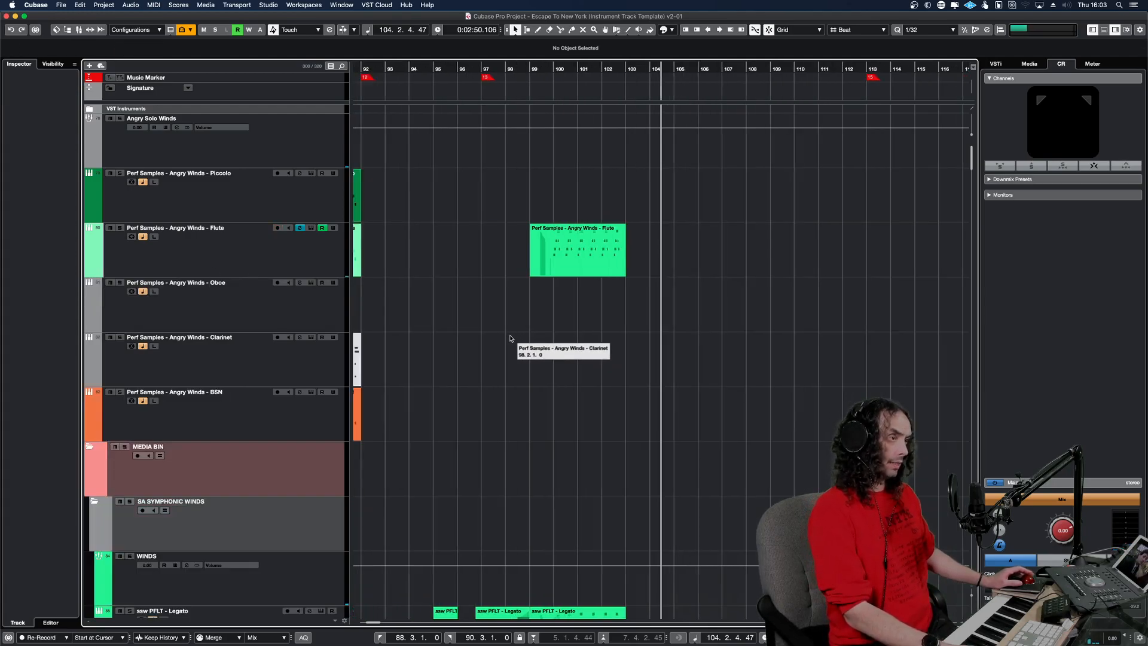
key(g)
key(g)
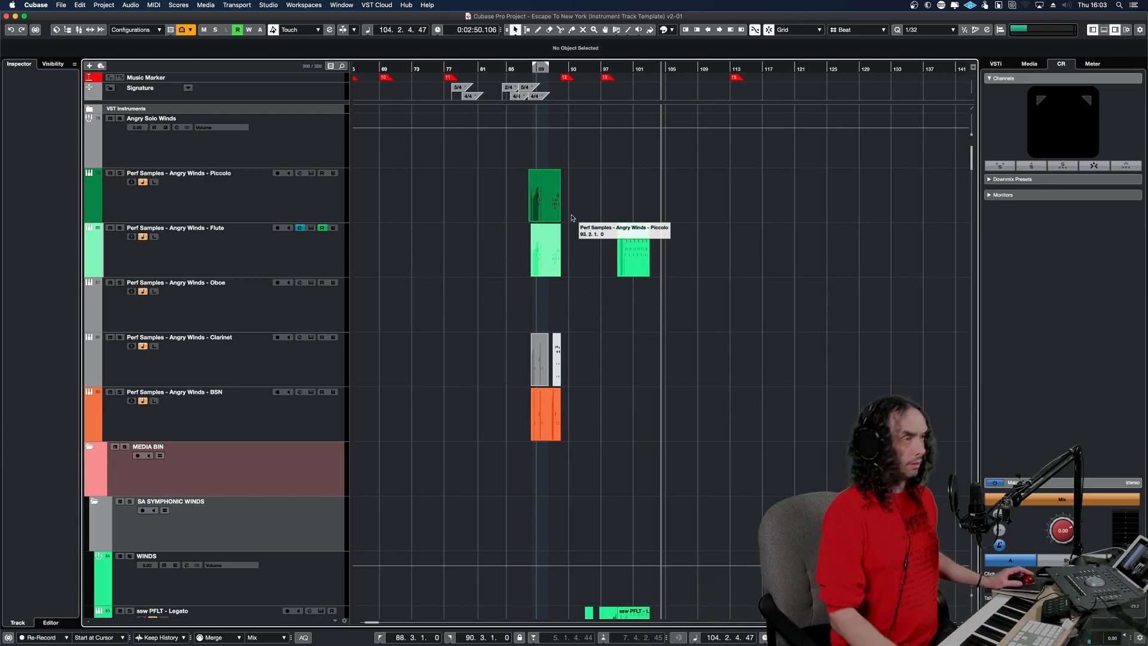
drag(482, 74, 421, 75)
key(space)
key(g)
key(g)
key(g)
key(g)
key(g)
key(g)
key(g)
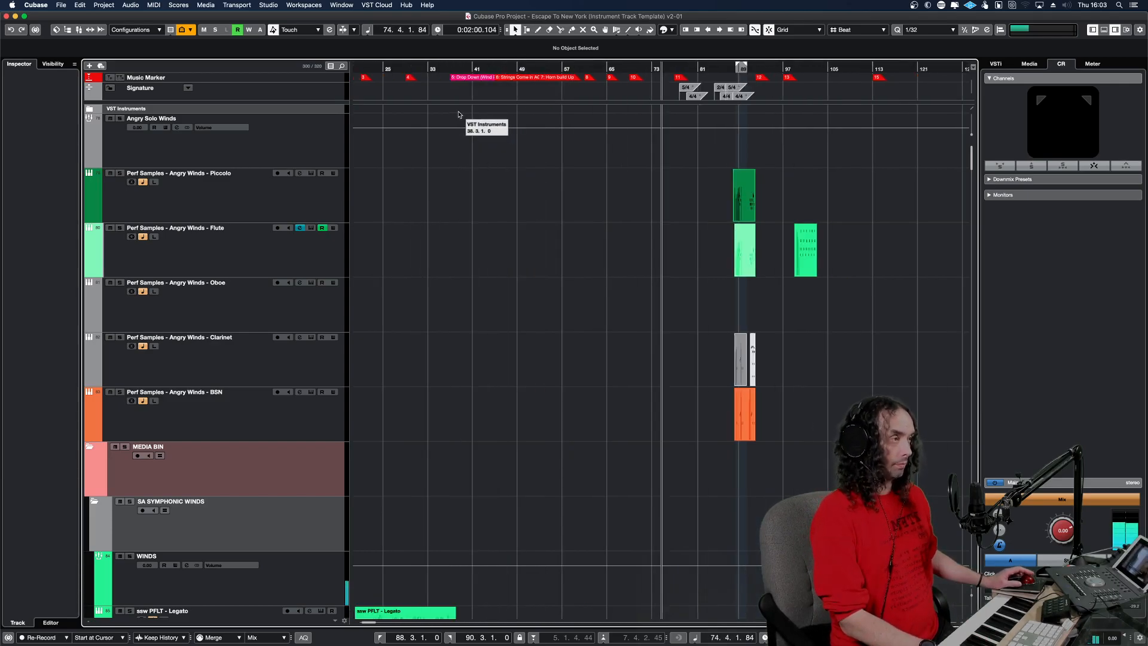
key(h)
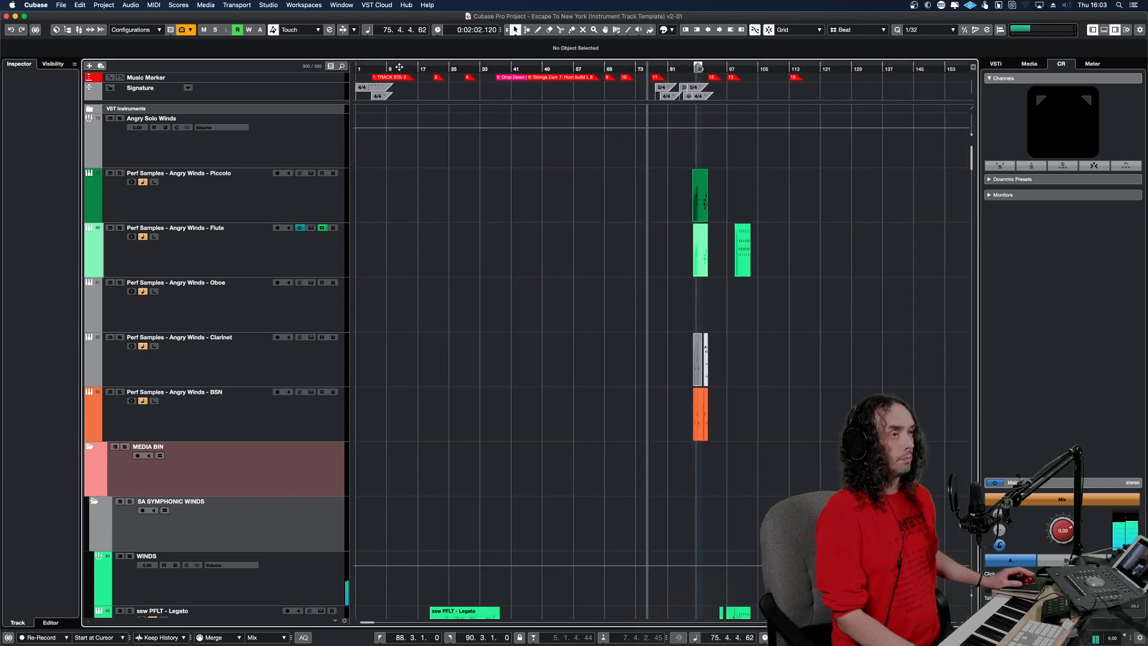
click(398, 68)
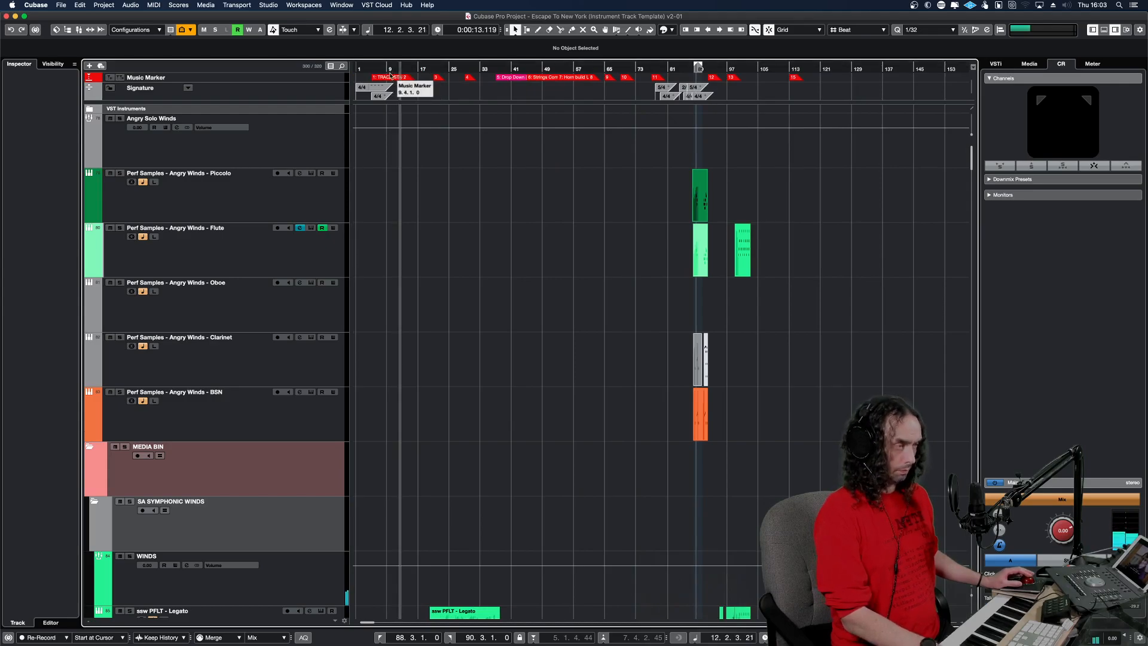
key(h)
key(h)
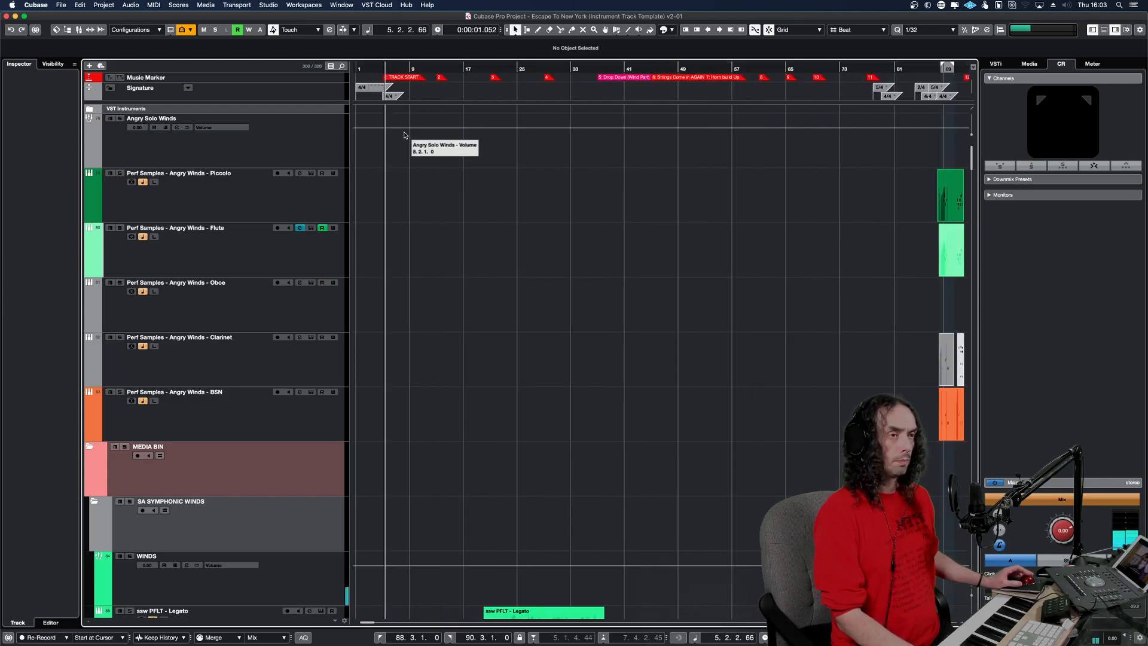
Copy the ssw PFLT - Short Staccato part starting at bar 4 to the Angry Winds - Piccolo track at the same position.
scroll(408, 172, down, 5)
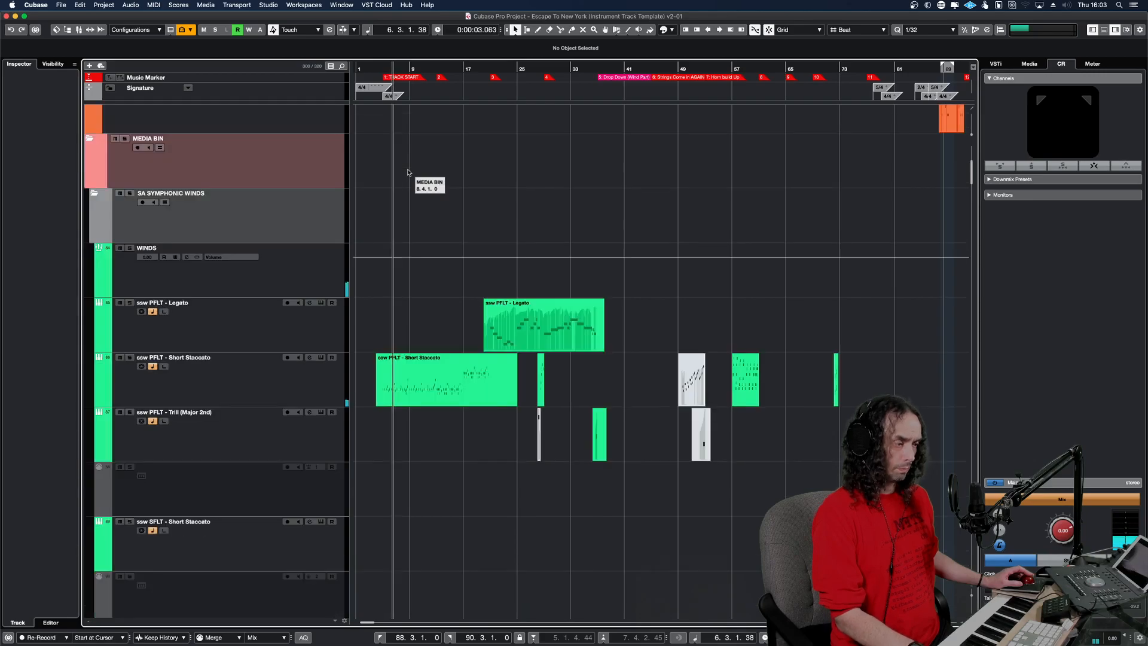
key(h)
key(h)
key(h)
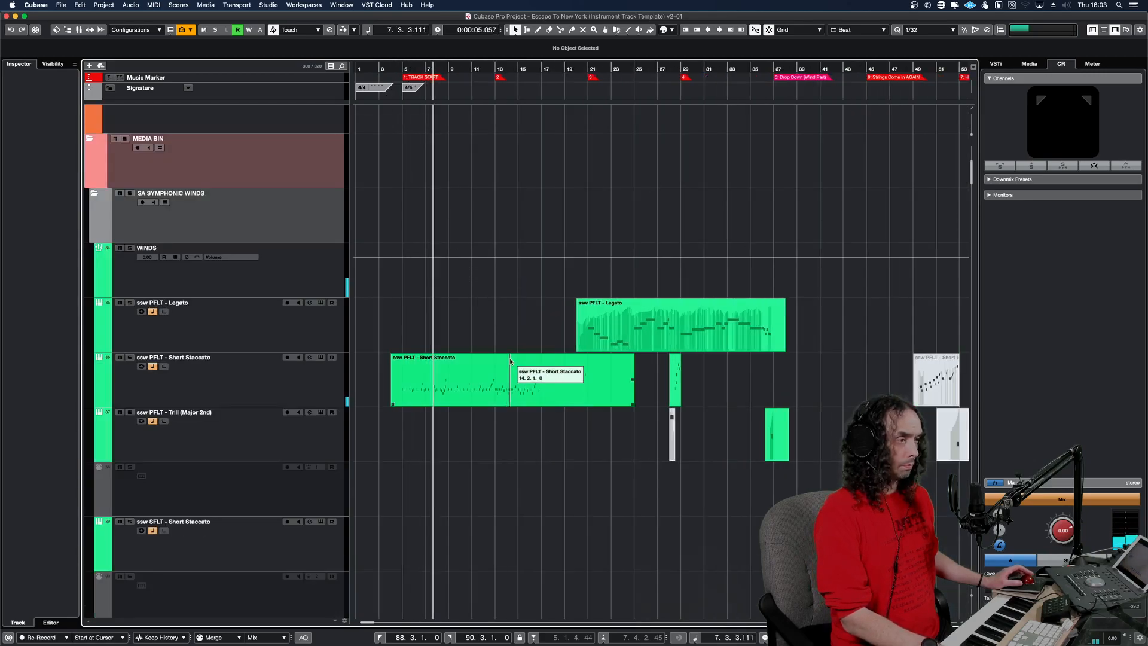
click(505, 394)
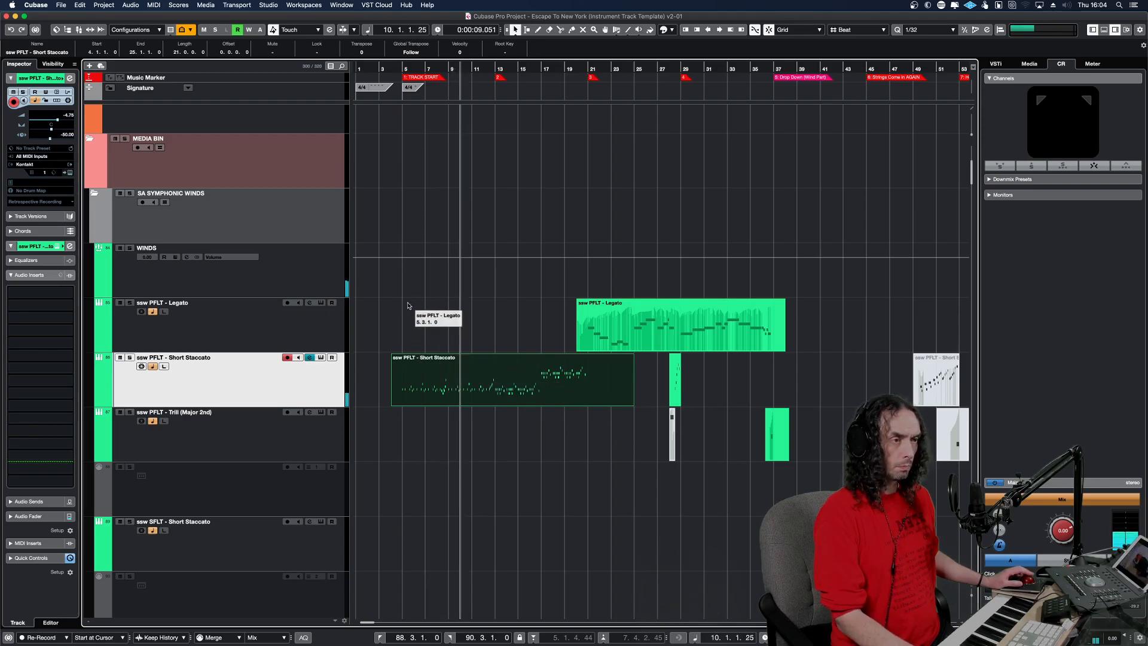
scroll(410, 312, up, 5)
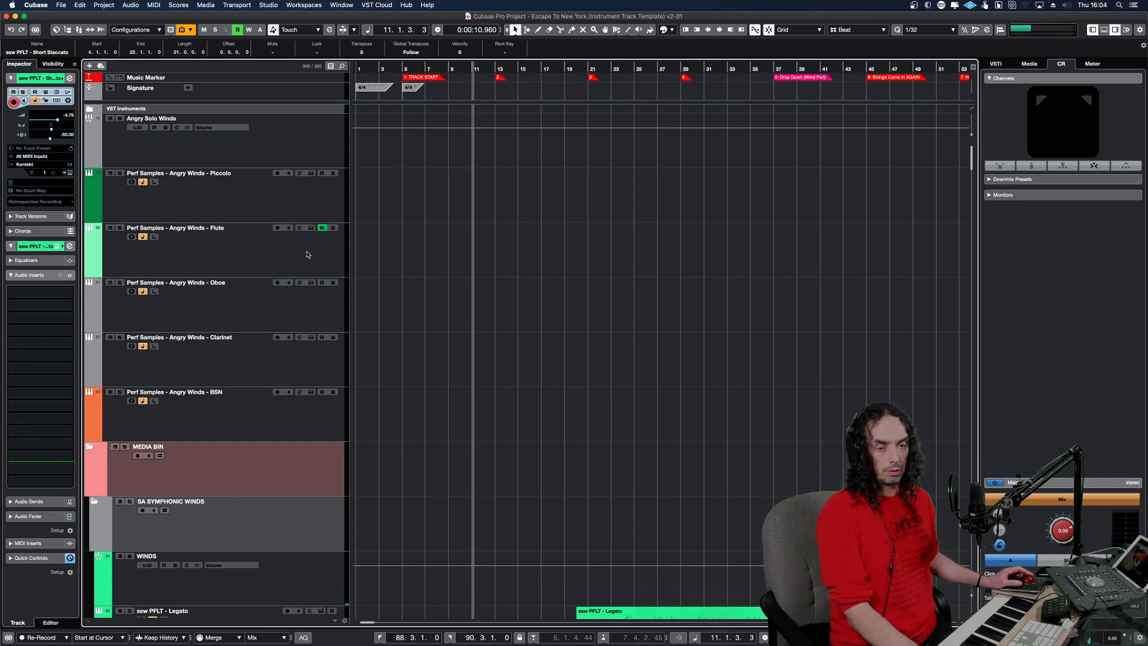
click(306, 204)
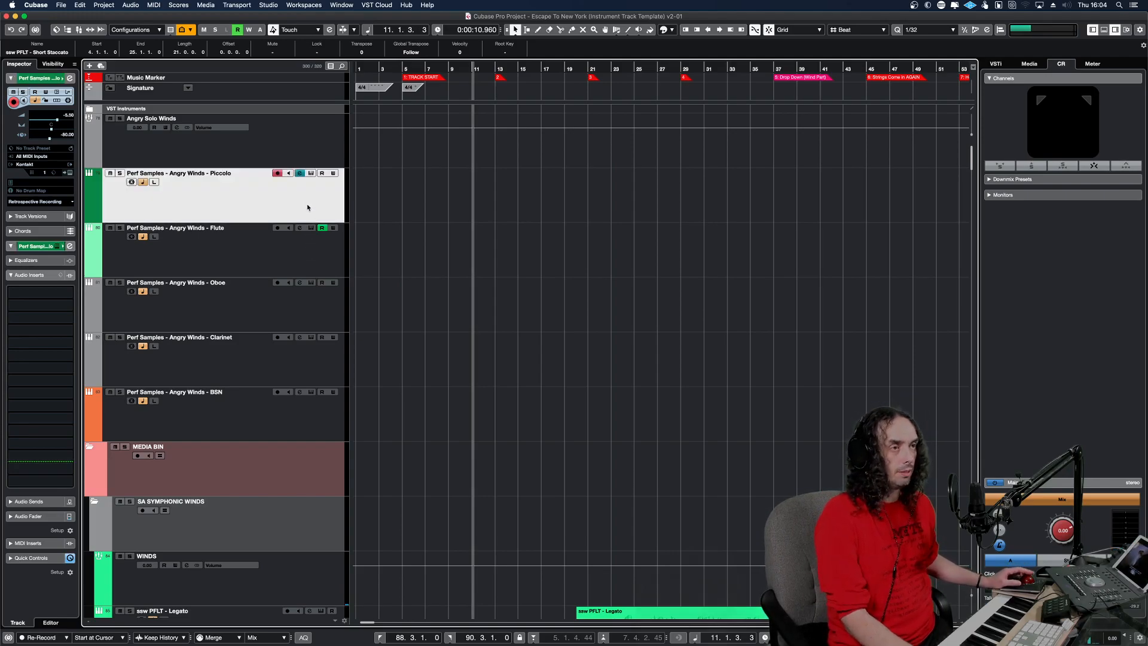
key(super+v)
click(401, 224)
Play the soloed Piccolo part and audition its phrases from several places in the Key Editor.
key(space)
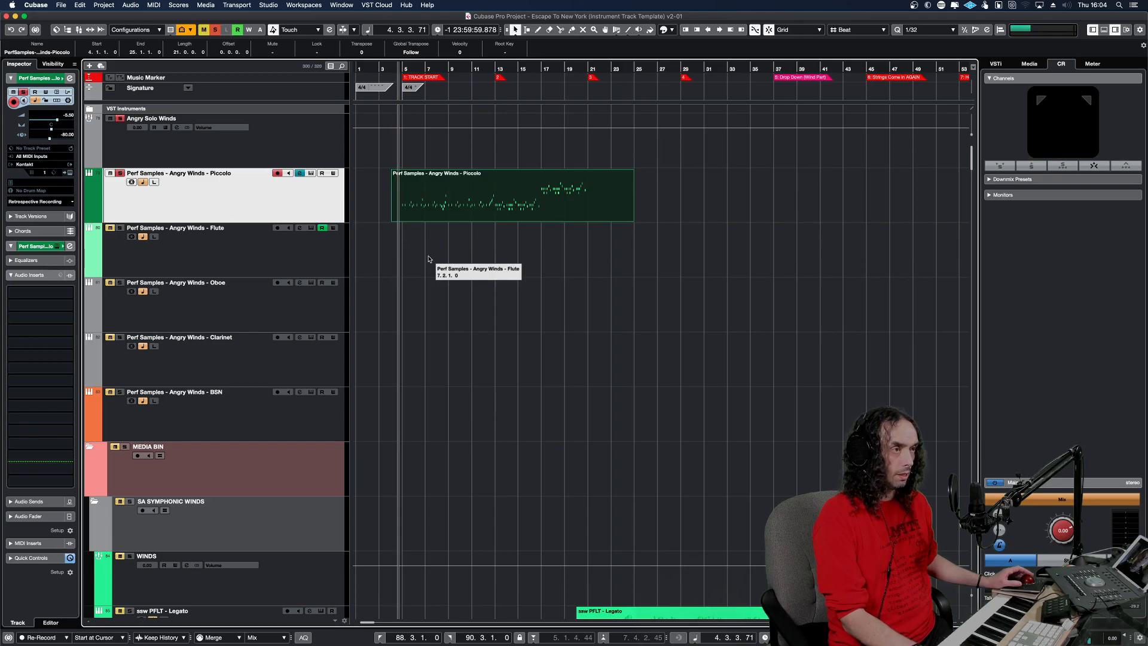
click(460, 208)
double_click(460, 208)
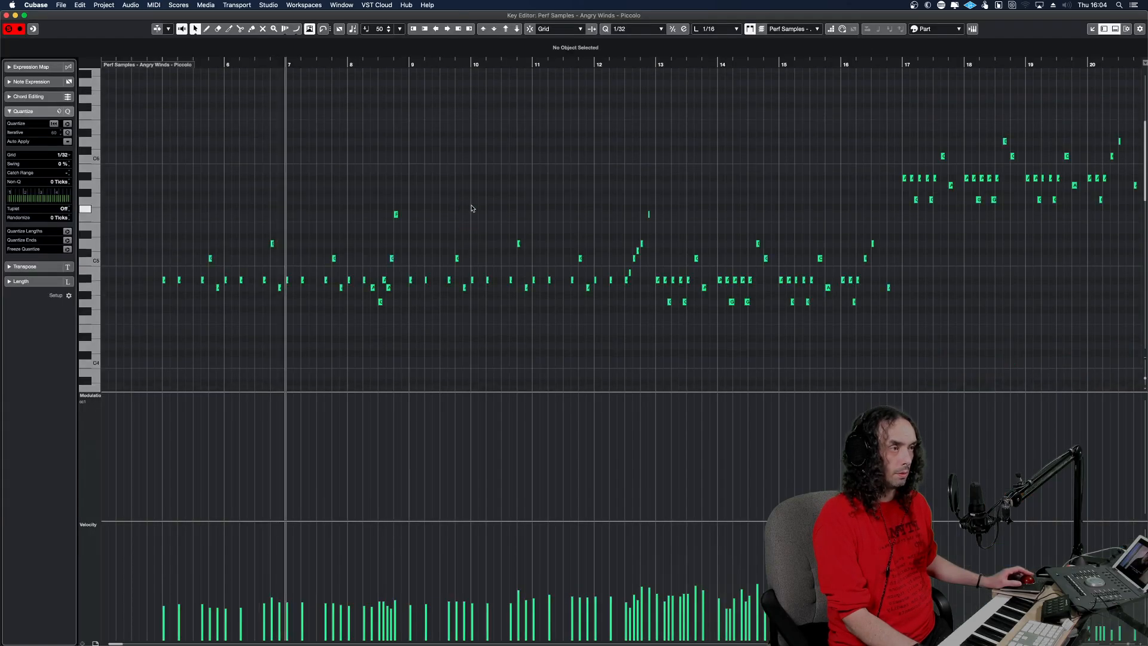
click(908, 203)
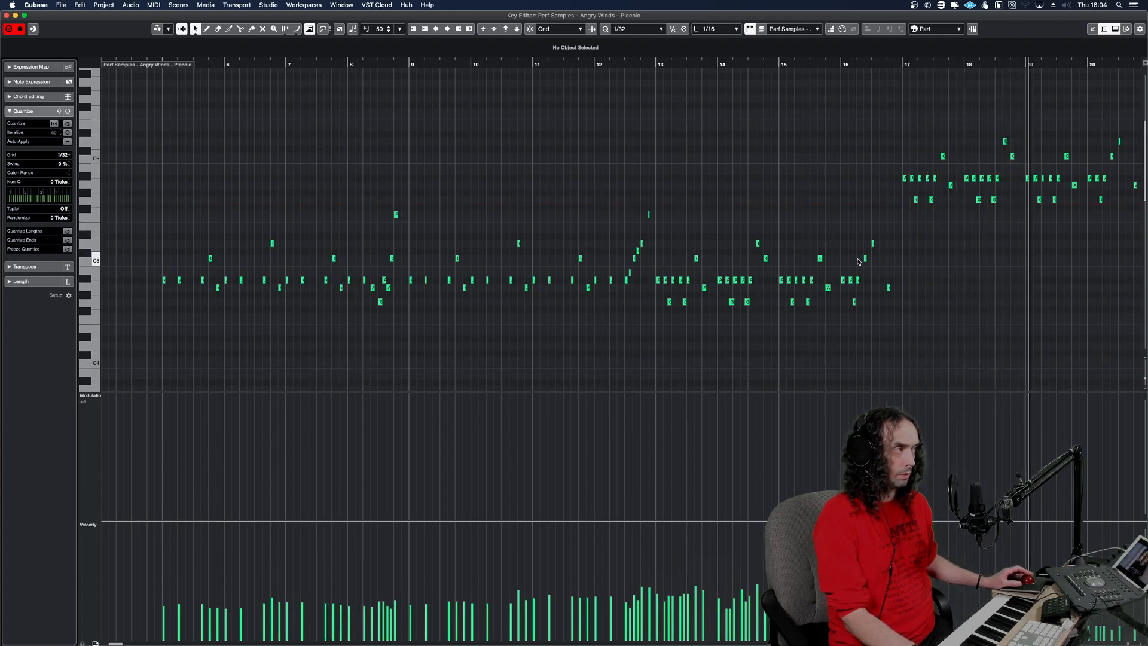
drag(189, 250, 160, 248)
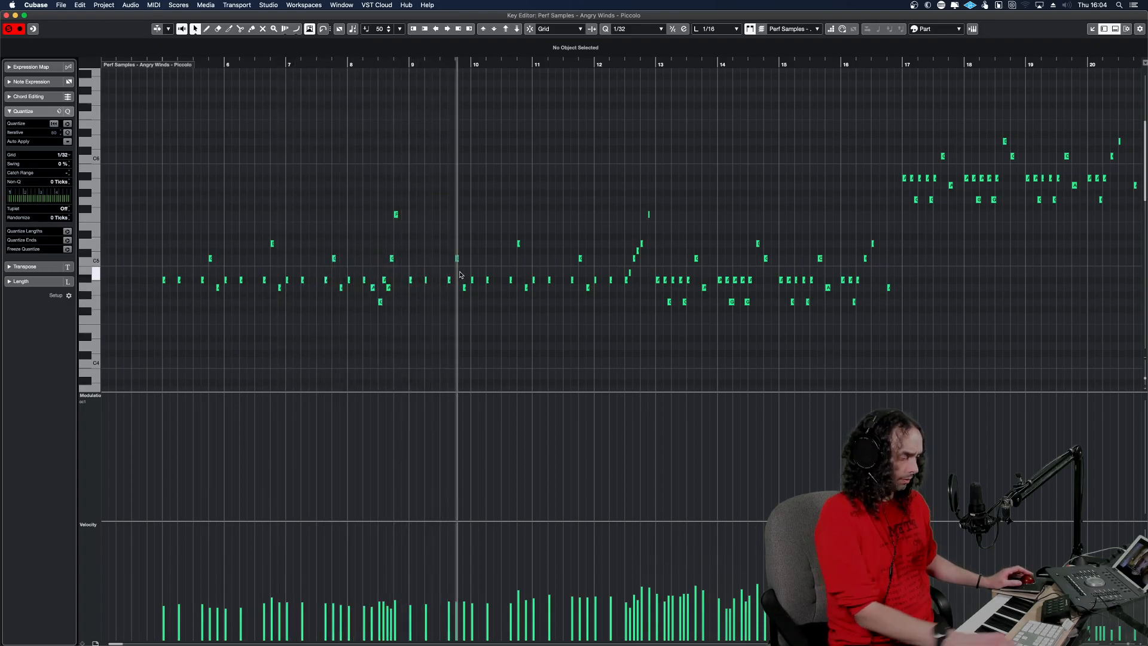
key(Return)
Copy the ssw OBO a2 - Short Staccato part at bar 4 to the Angry Winds - Oboe track and play it soloed with the Piccolo.
scroll(460, 263, down, 10)
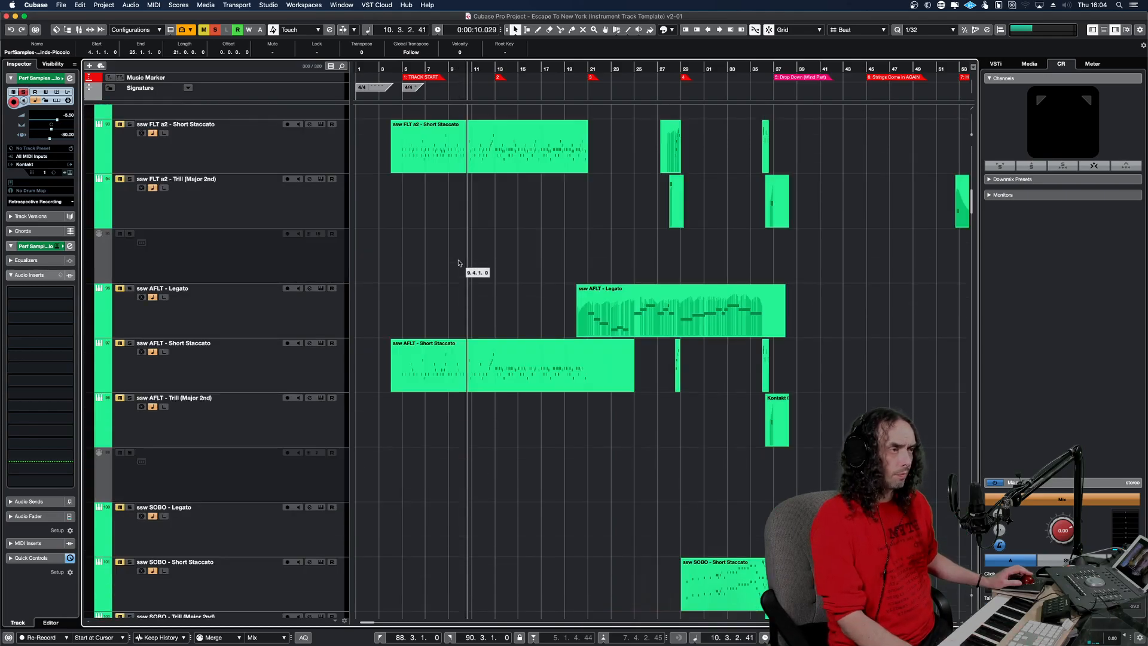
scroll(458, 263, up, 5)
scroll(460, 333, down, 5)
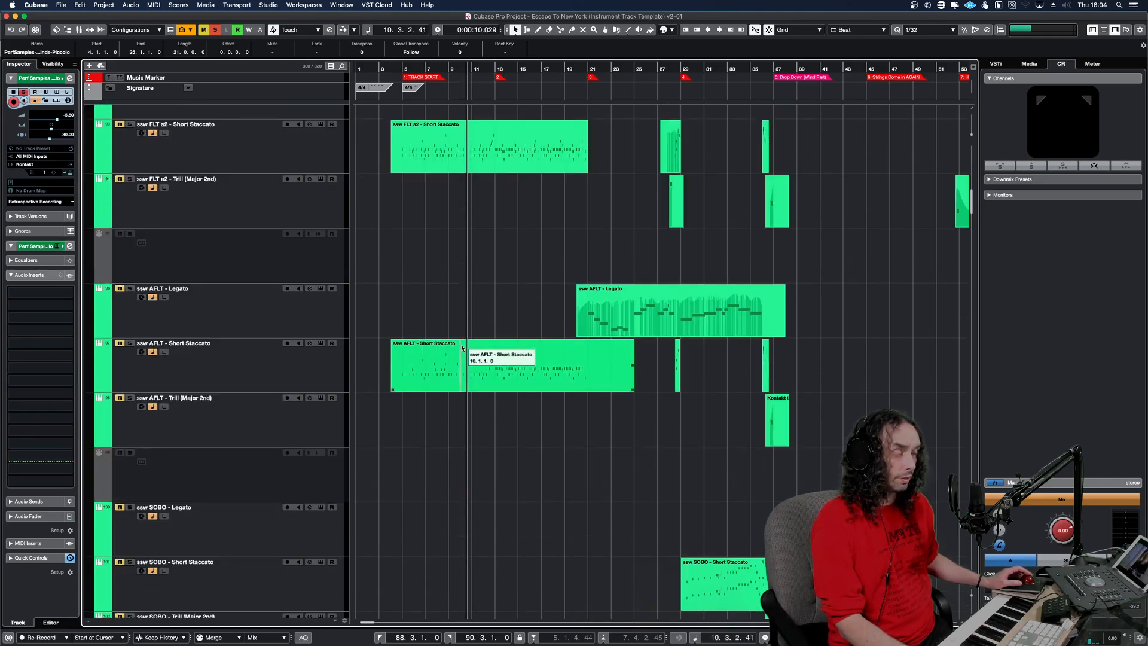
scroll(453, 366, down, 5)
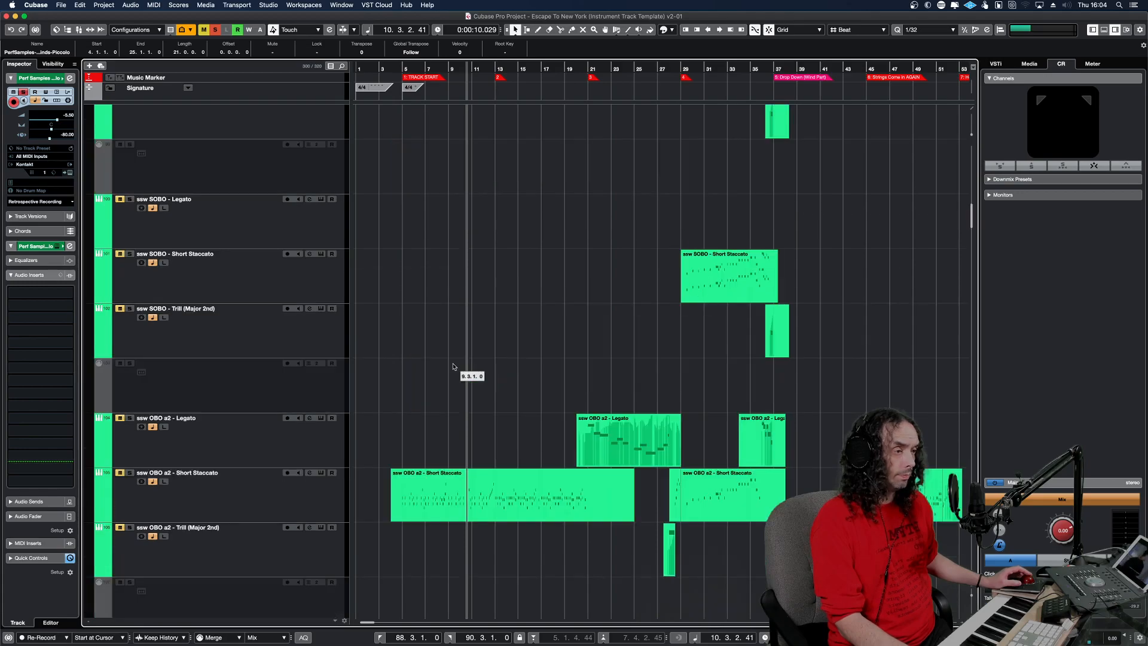
click(478, 502)
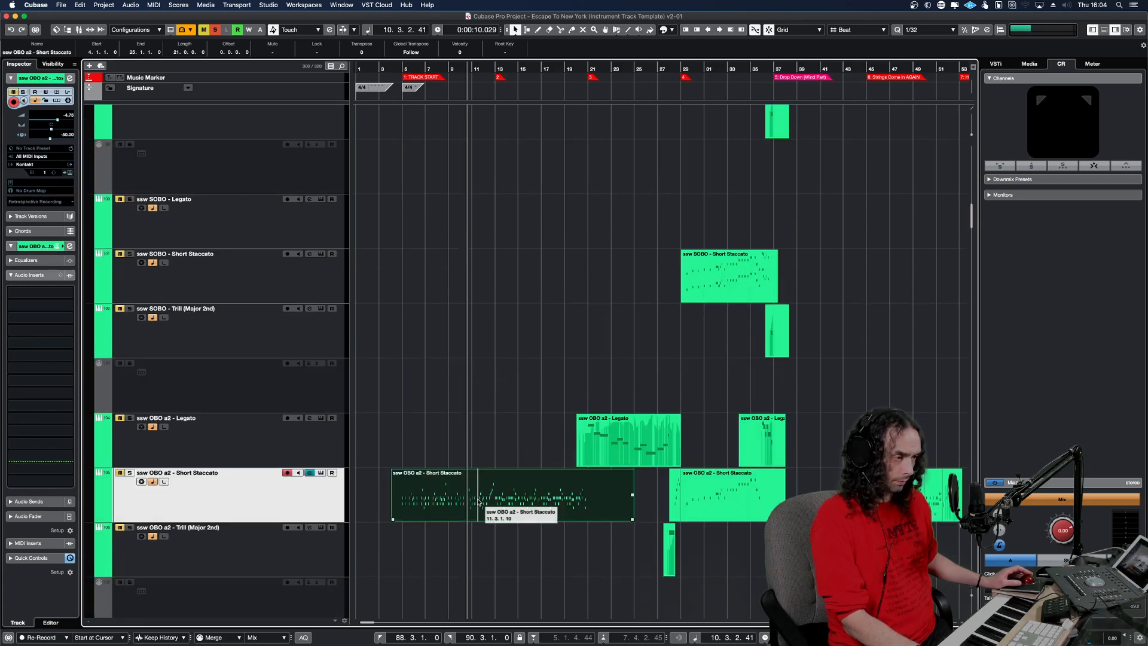
drag(480, 440, 466, 363)
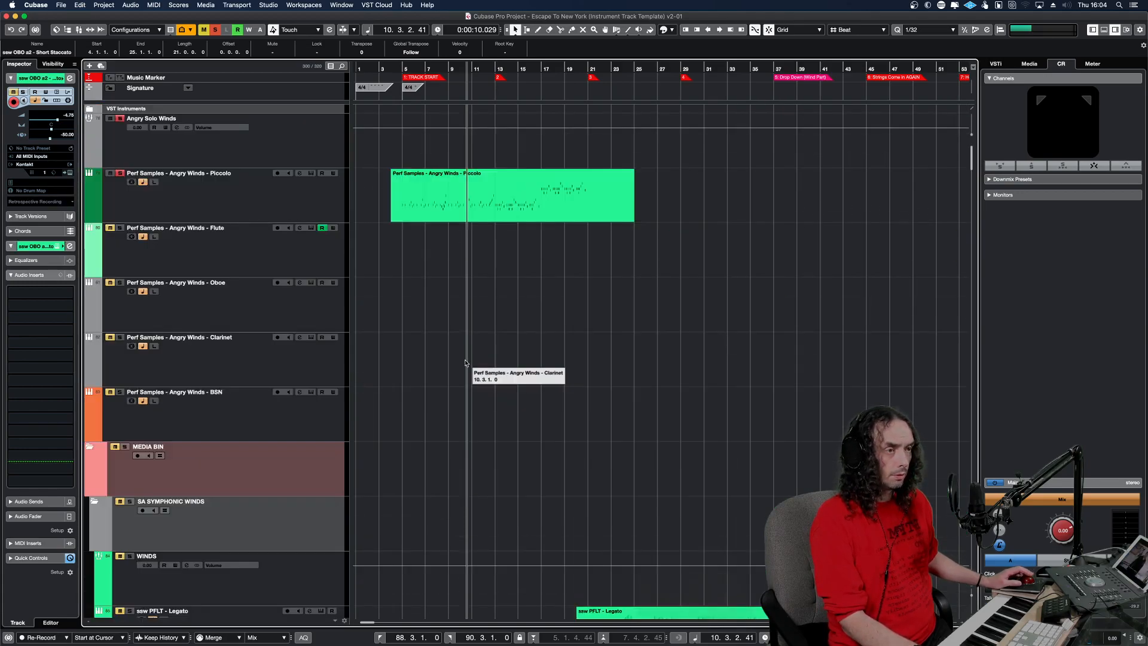
click(194, 303)
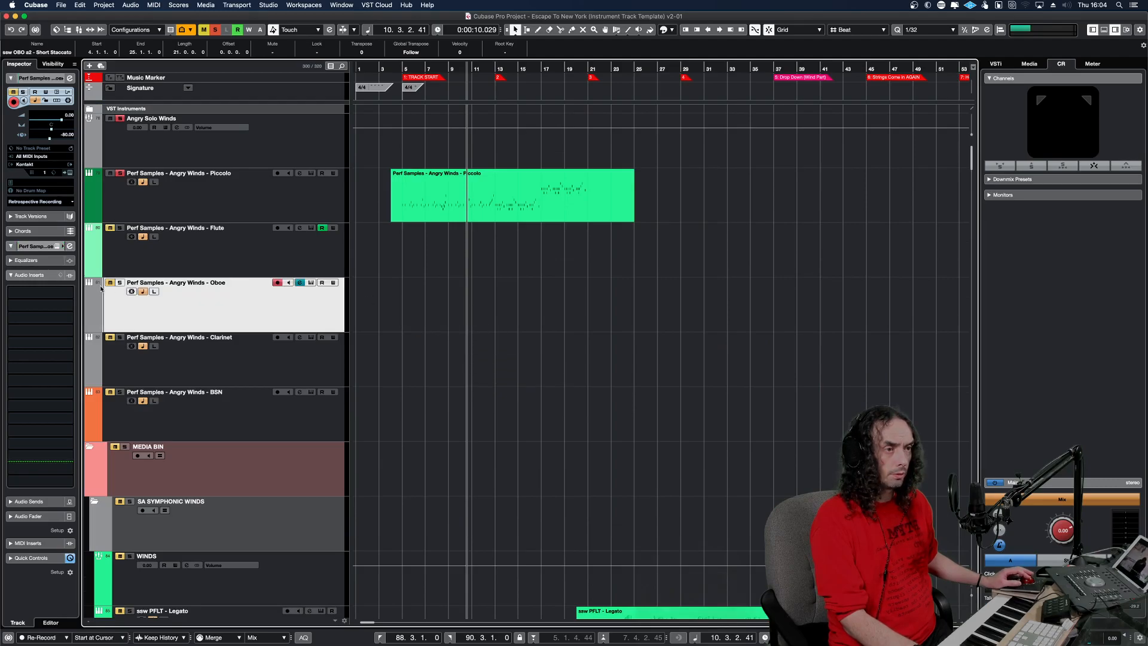
key(alt+v)
key(shift+1)
key(space)
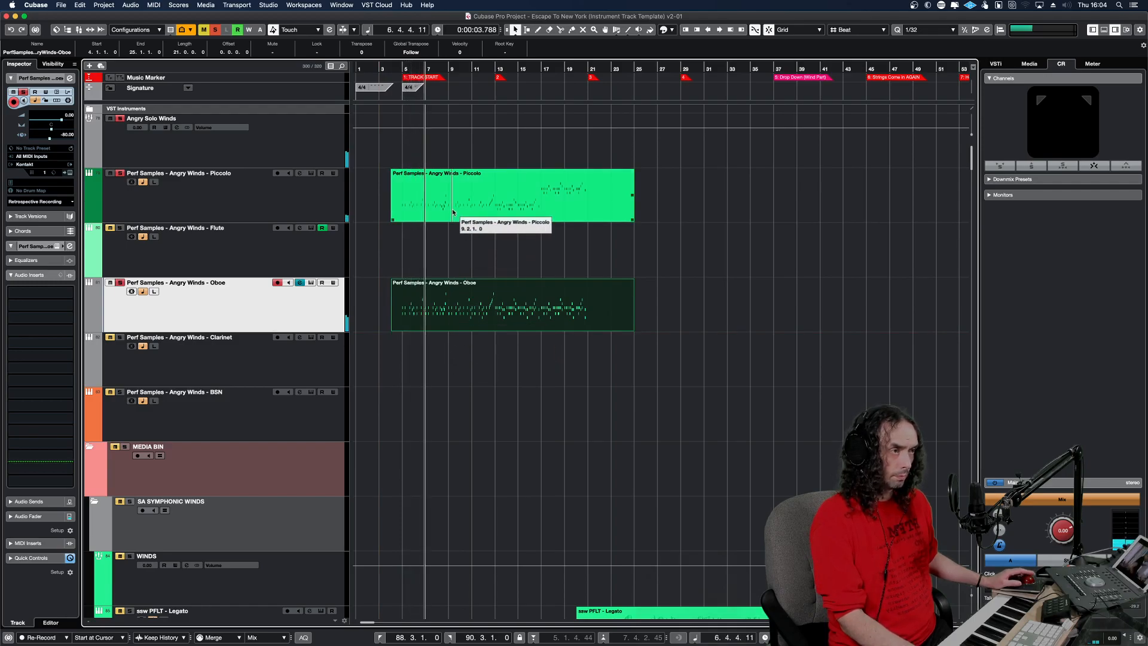
Try to copy the ssw CLA a2 - Short Staccato part at bar 4 to the Angry Winds - Clarinet track.
scroll(468, 311, down, 5)
scroll(469, 311, down, 3)
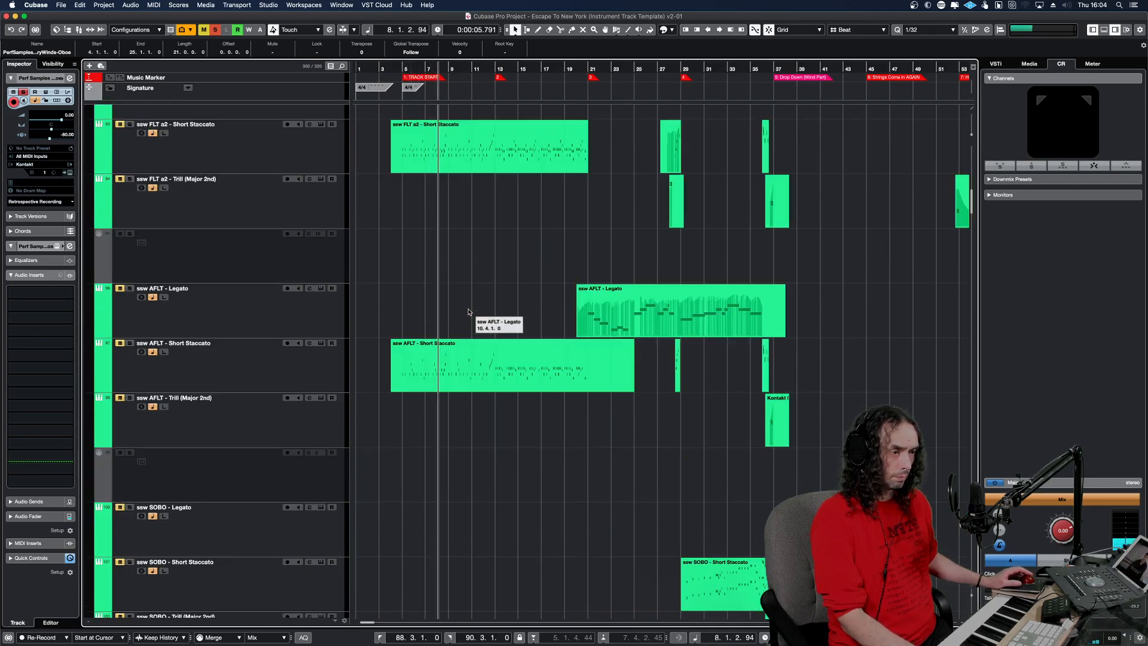
scroll(468, 310, down, 9)
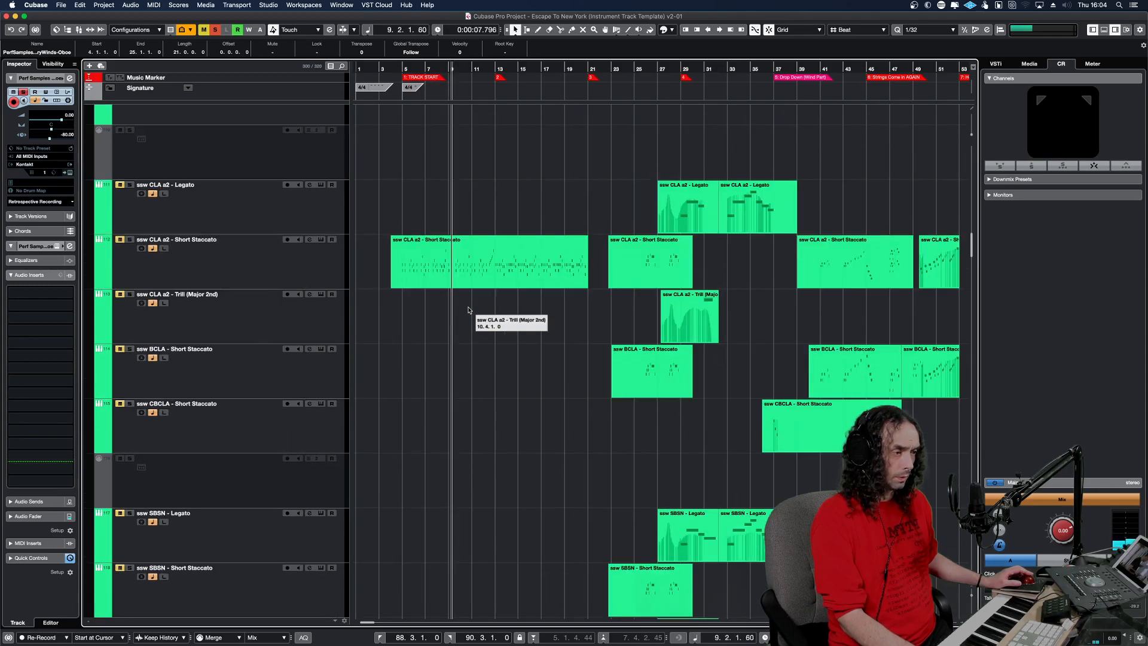
click(475, 253)
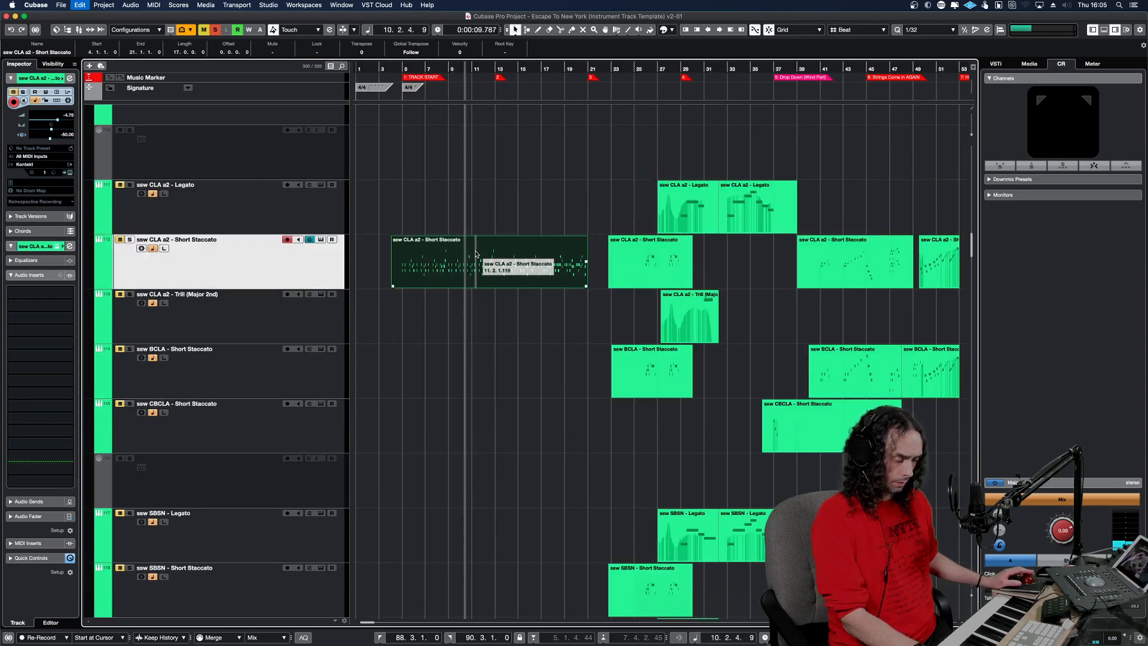
scroll(475, 237, up, 6)
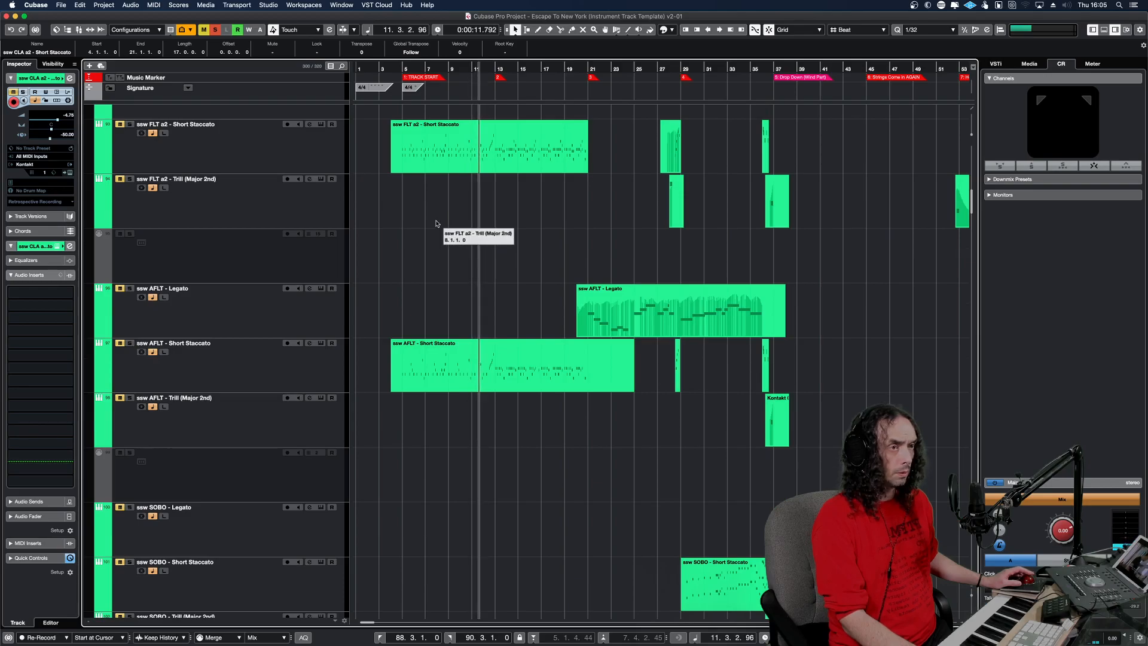
scroll(475, 237, up, 8)
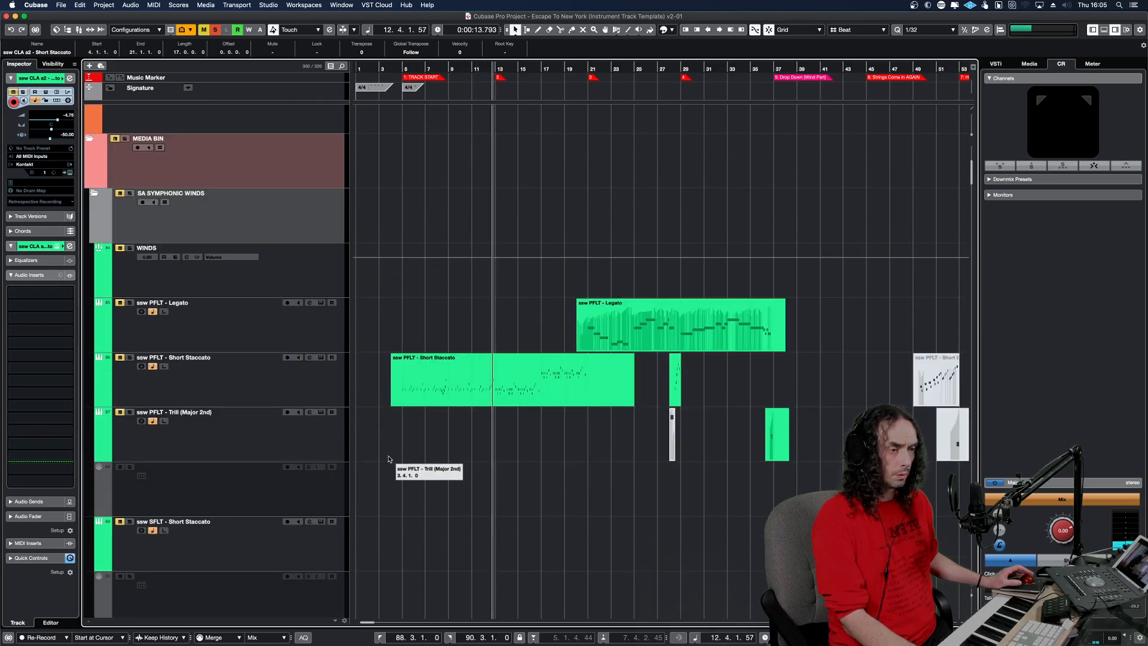
scroll(401, 359, up, 5)
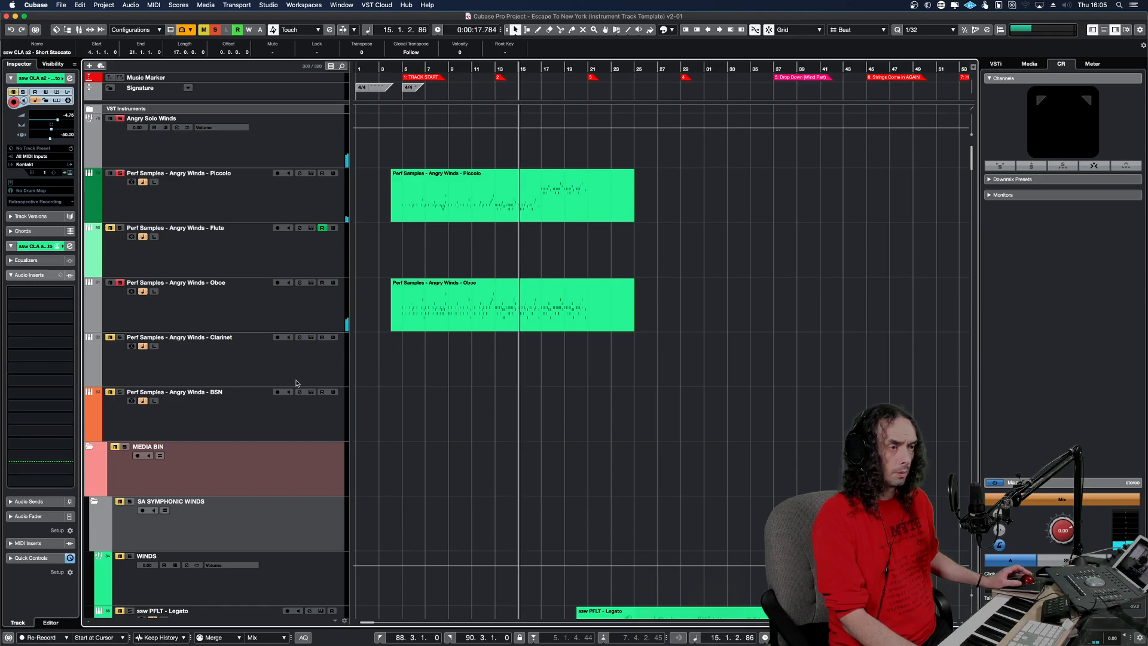
click(289, 370)
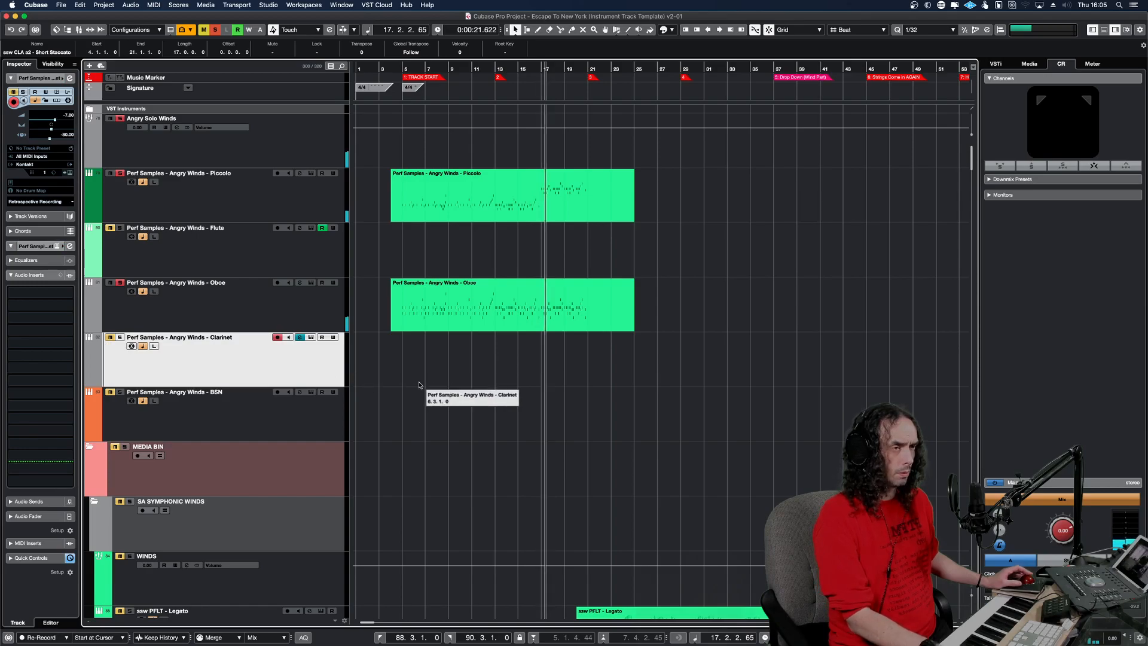
Copy the ssw BSN a2 - Short Staccato part starting at bar 4 to the Angry Winds - BSN track at the same position.
scroll(430, 378, down, 15)
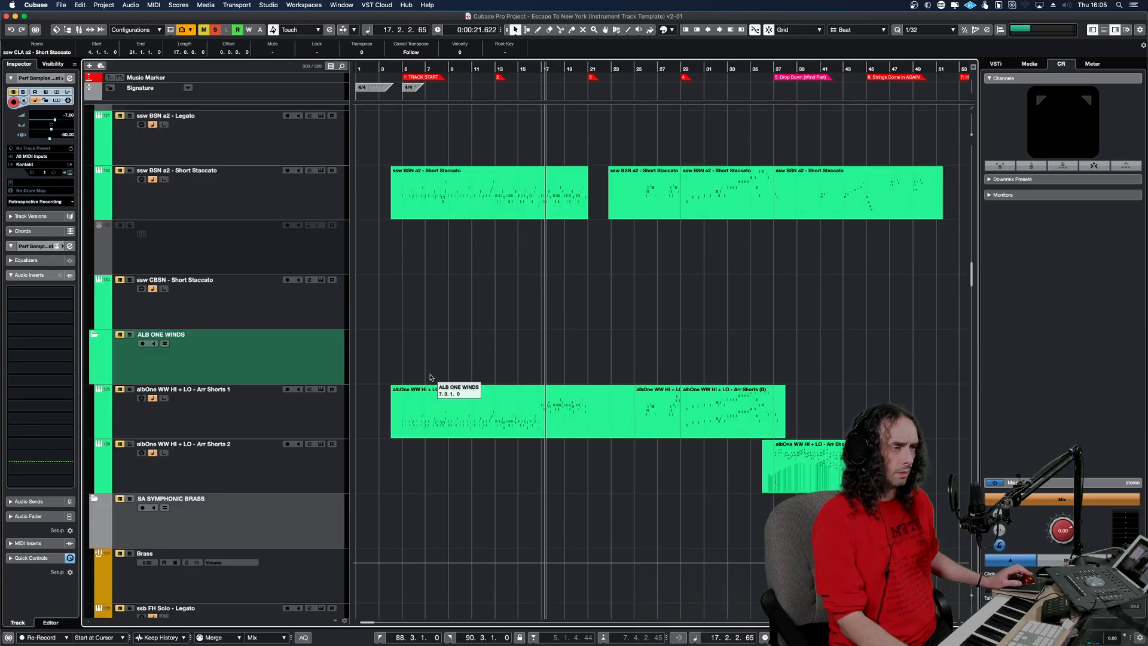
click(457, 207)
key(alt+super+b)
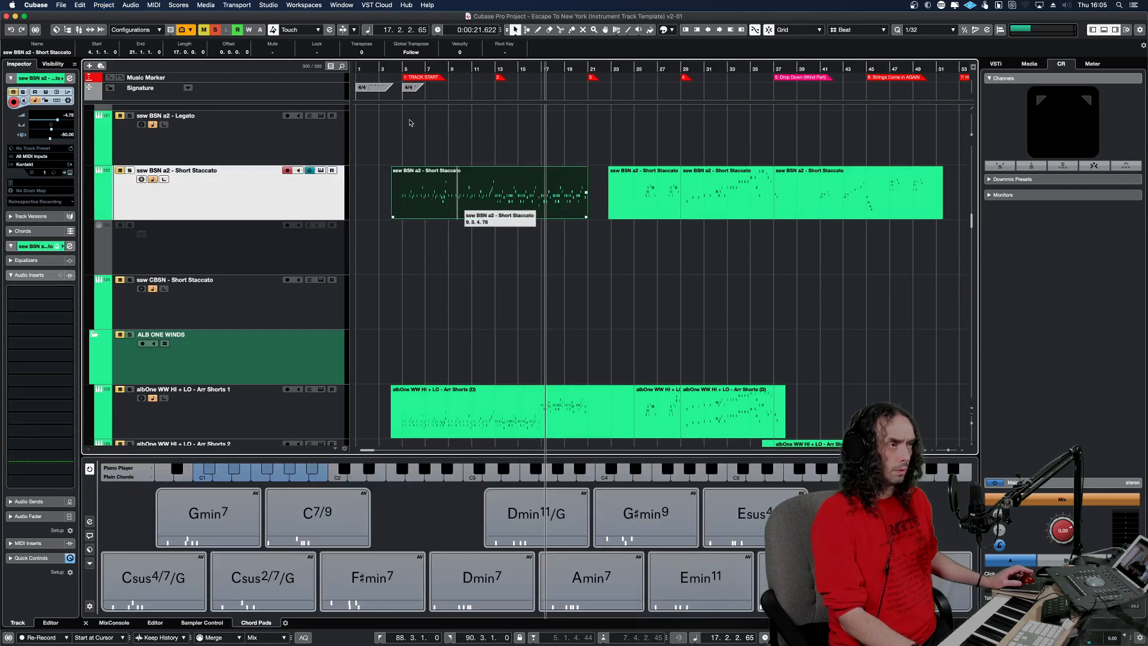
scroll(417, 137, up, 7)
scroll(424, 159, down, 4)
scroll(423, 154, down, 6)
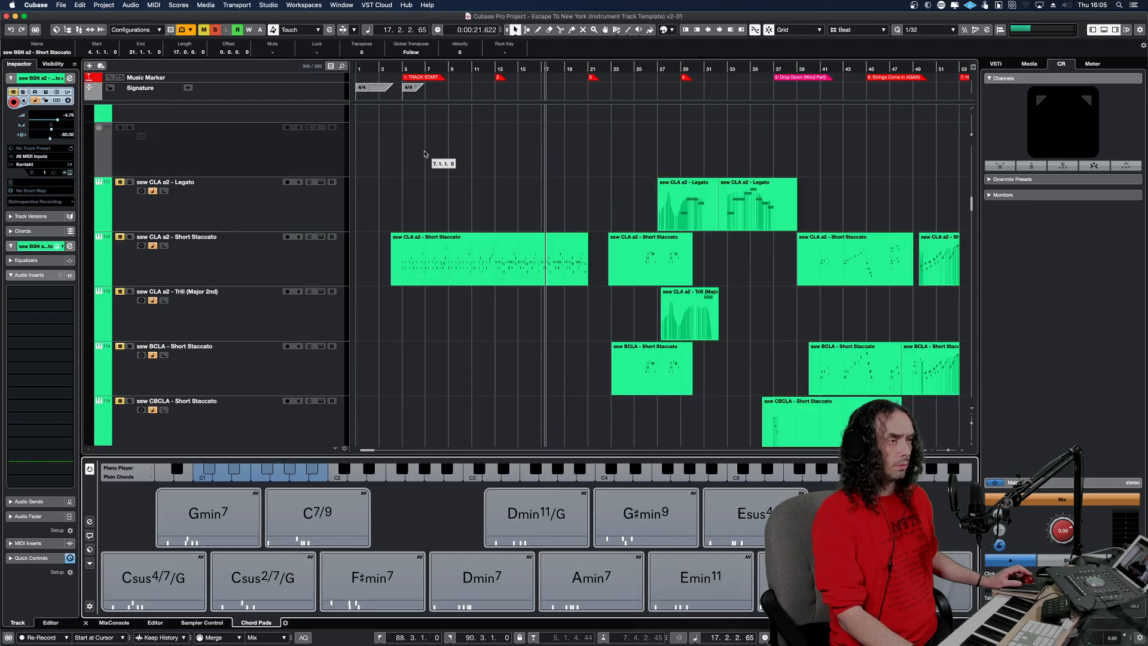
scroll(442, 179, up, 6)
scroll(451, 166, down, 4)
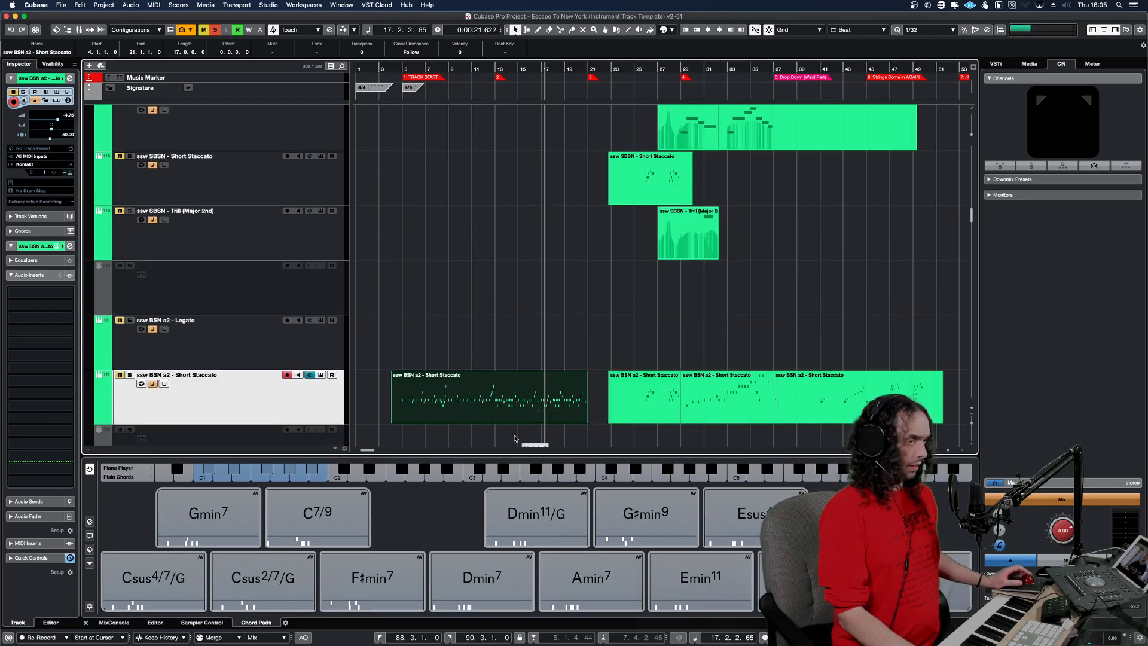
scroll(481, 262, up, 18)
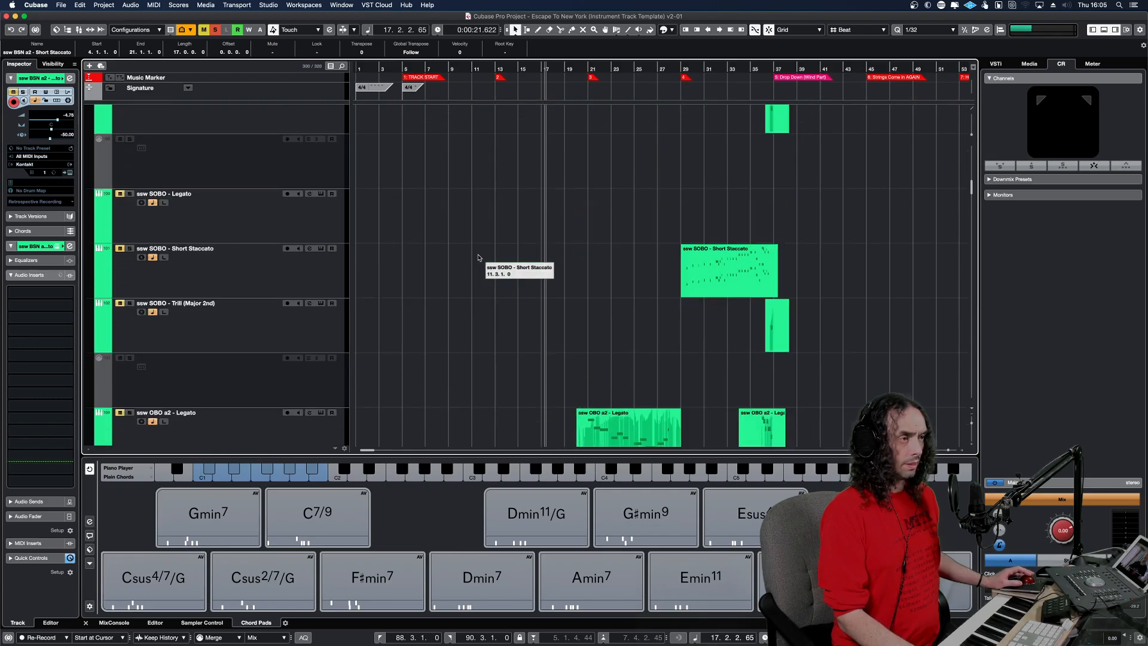
scroll(481, 262, up, 15)
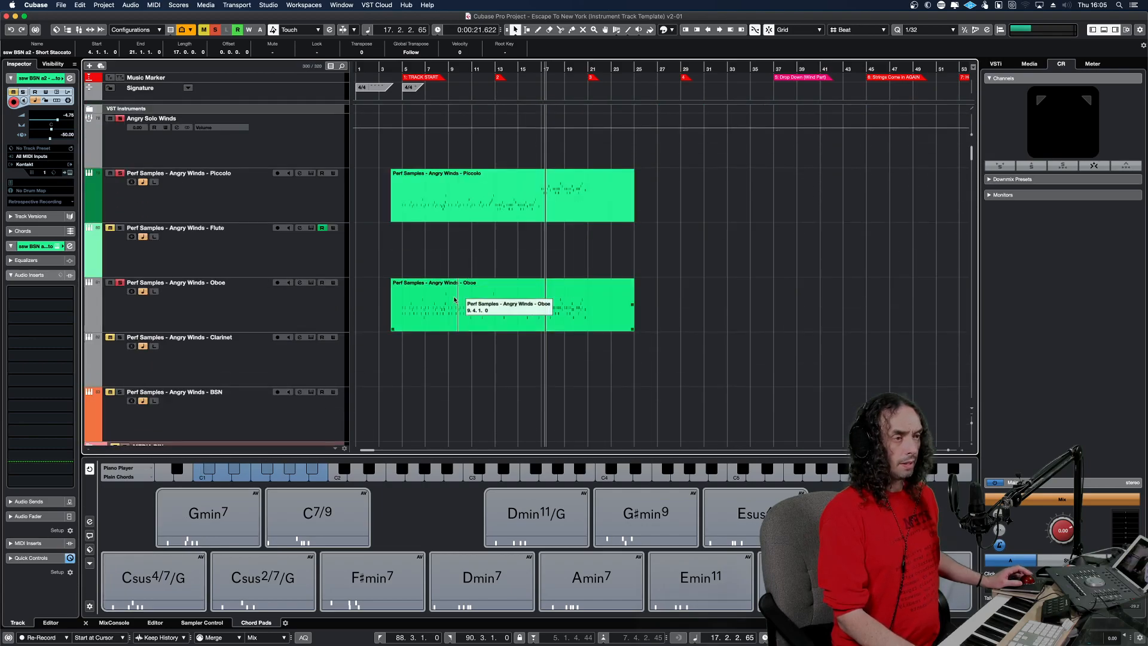
click(306, 405)
key(alt+v)
key(1)
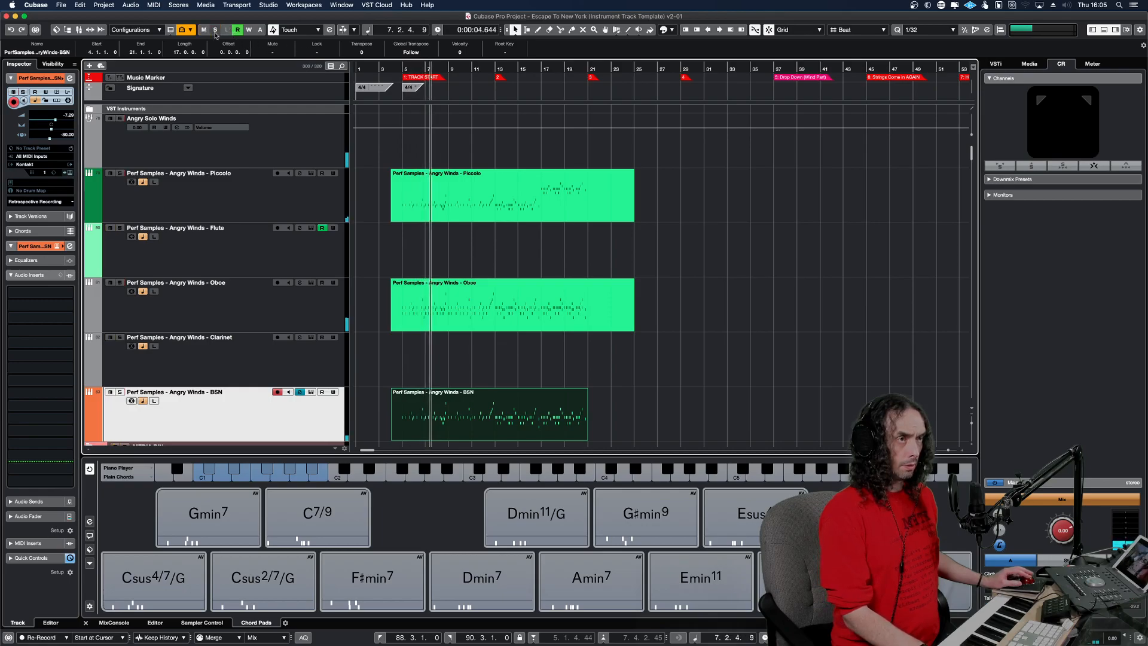
Turn off all solos and lengthen the Angry Winds - BSN part to end at about bar 25.
click(215, 30)
key(l)
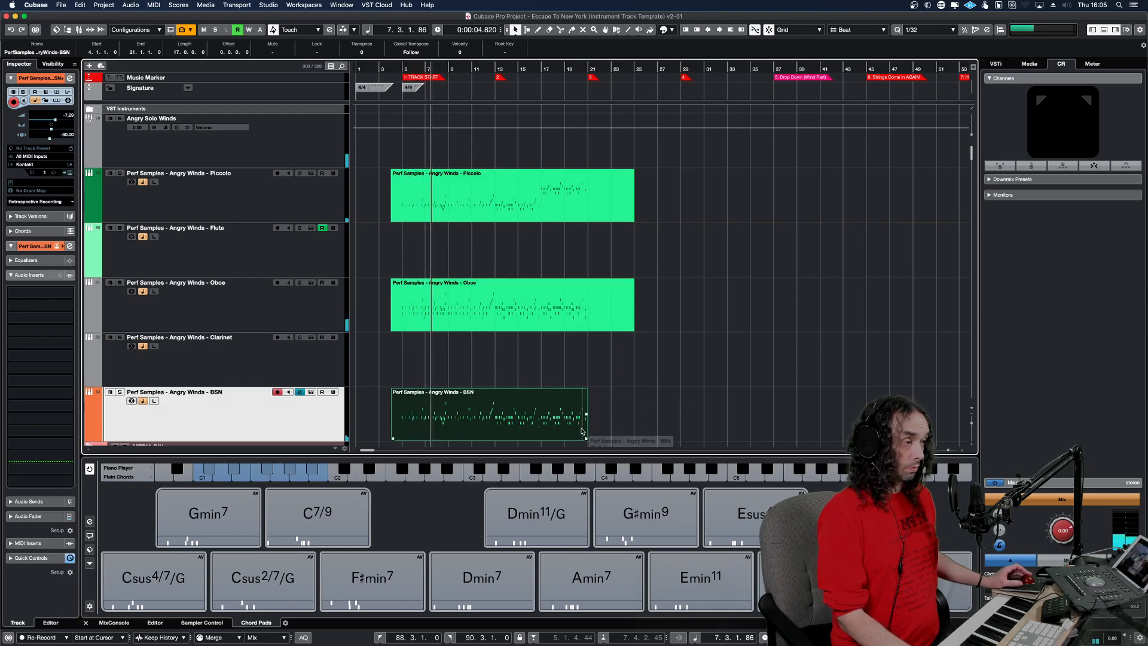
drag(588, 438, 638, 438)
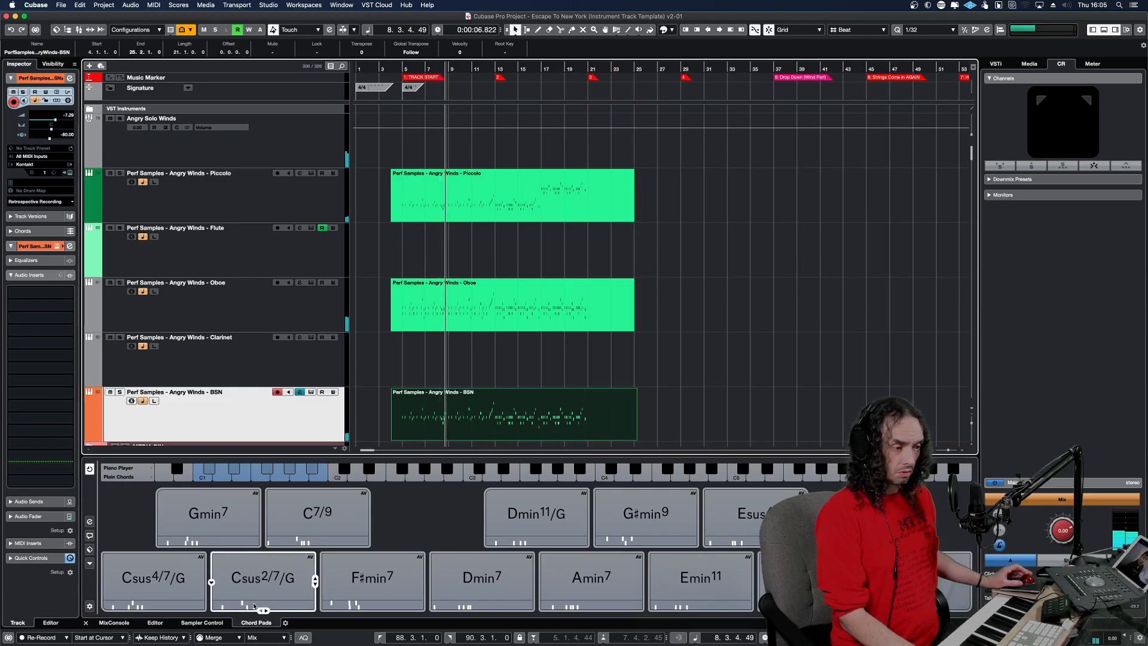
click(86, 623)
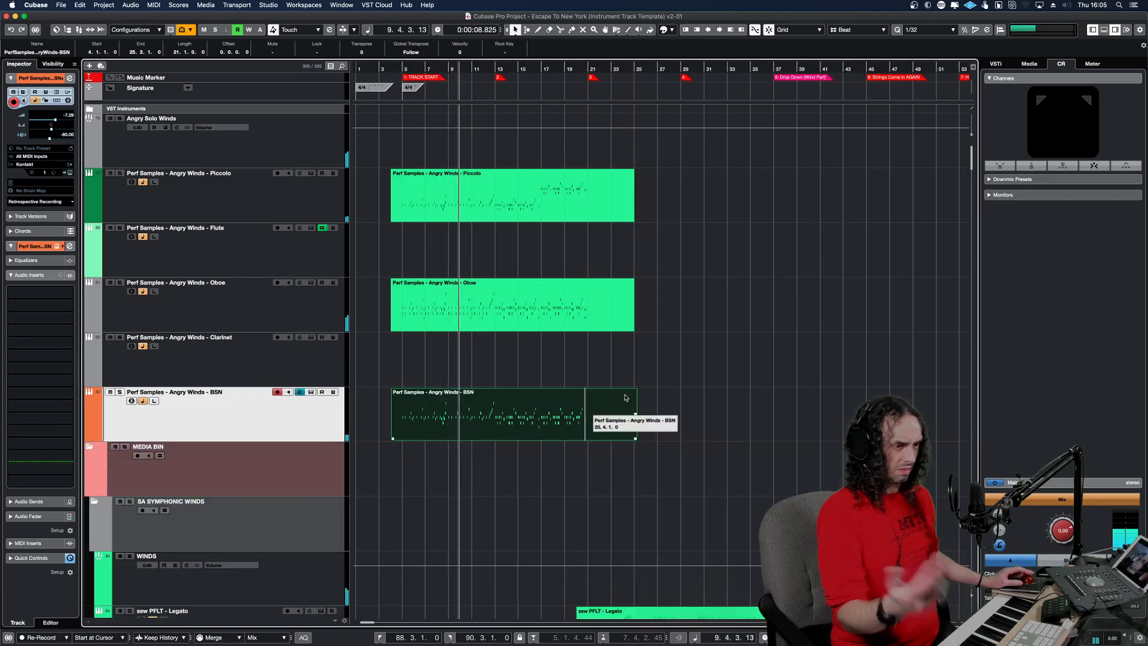
Copy the ssw CLA a2 - Short Staccato part at bar 4 to the Angry Winds - Clarinet track at the same position.
scroll(505, 388, down, 5)
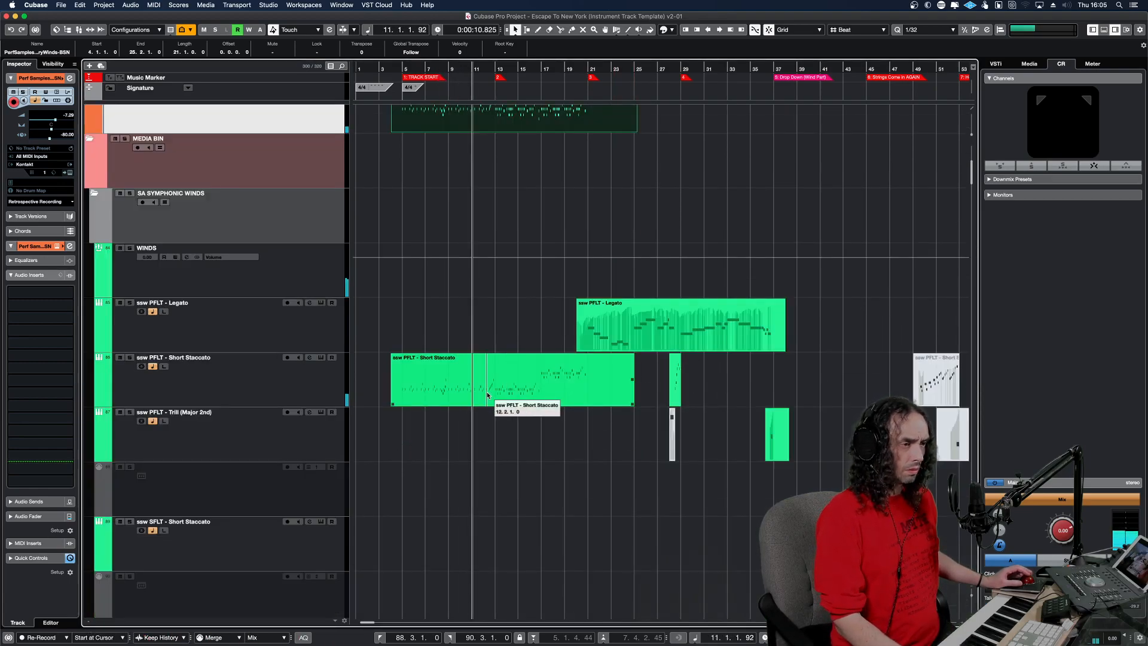
scroll(487, 392, down, 8)
scroll(487, 392, down, 8)
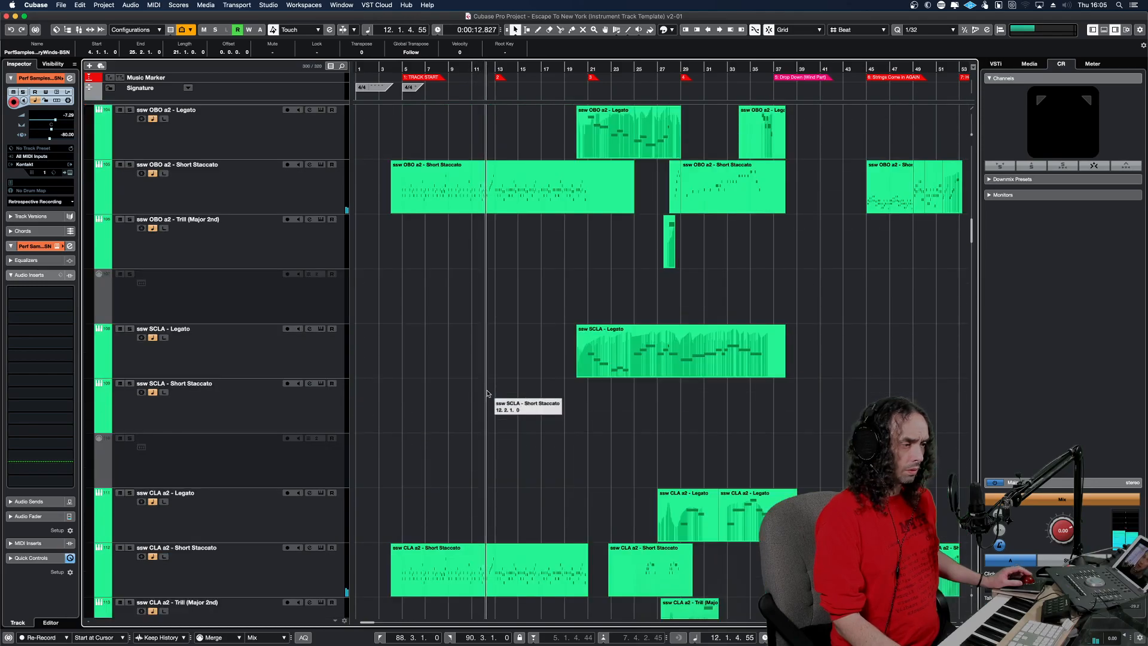
click(474, 556)
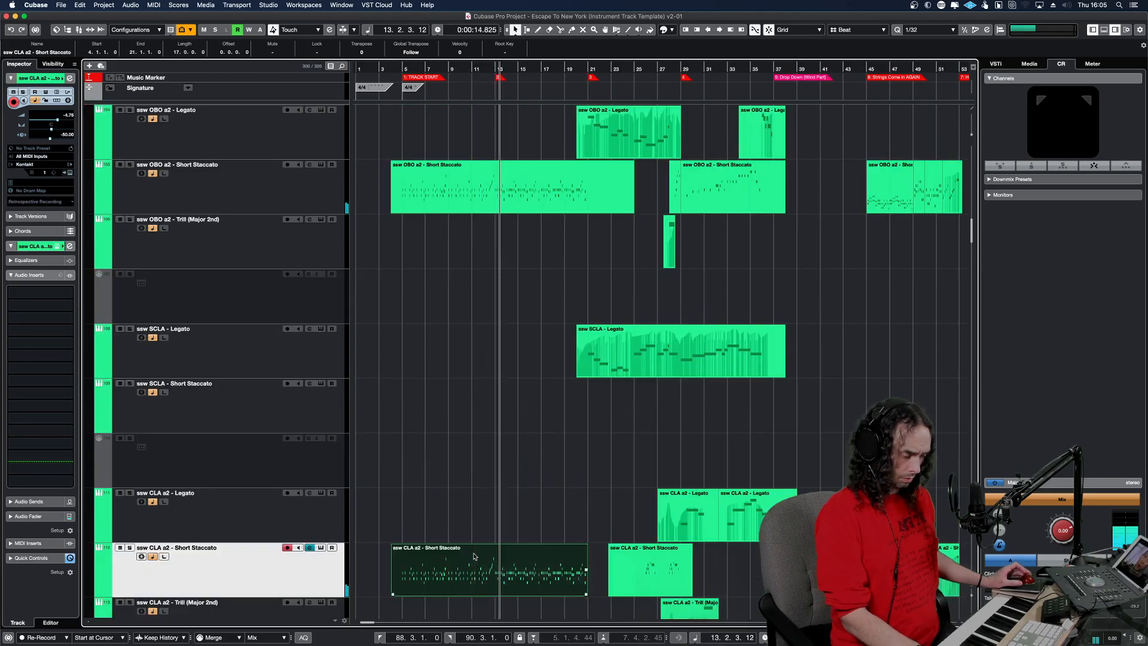
scroll(479, 366, up, 15)
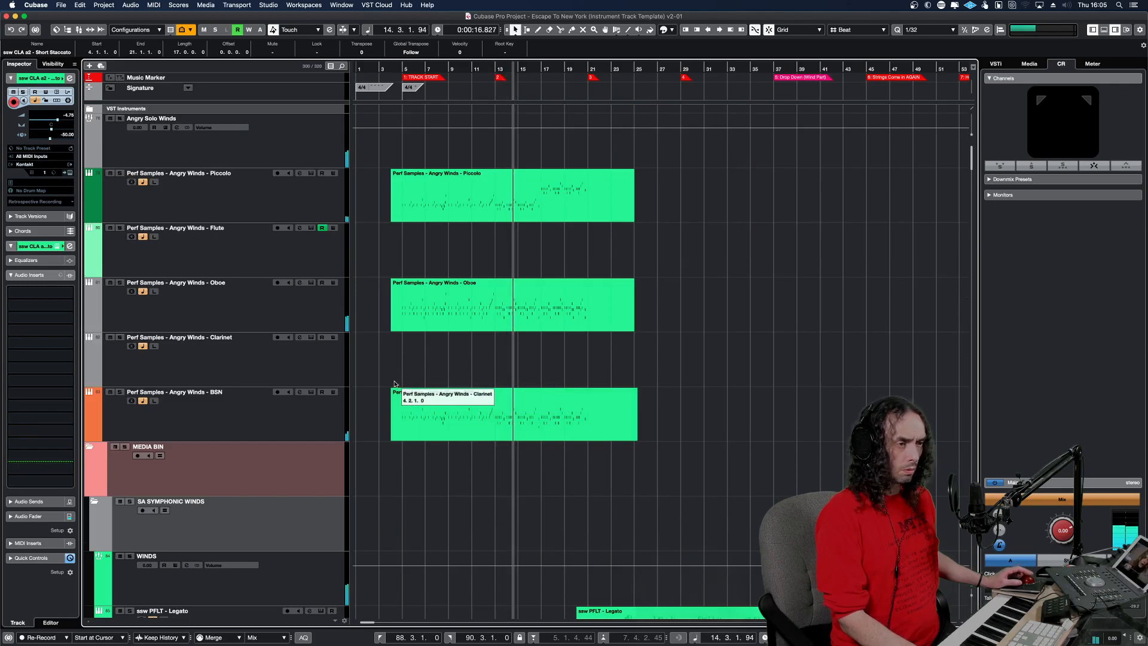
click(397, 383)
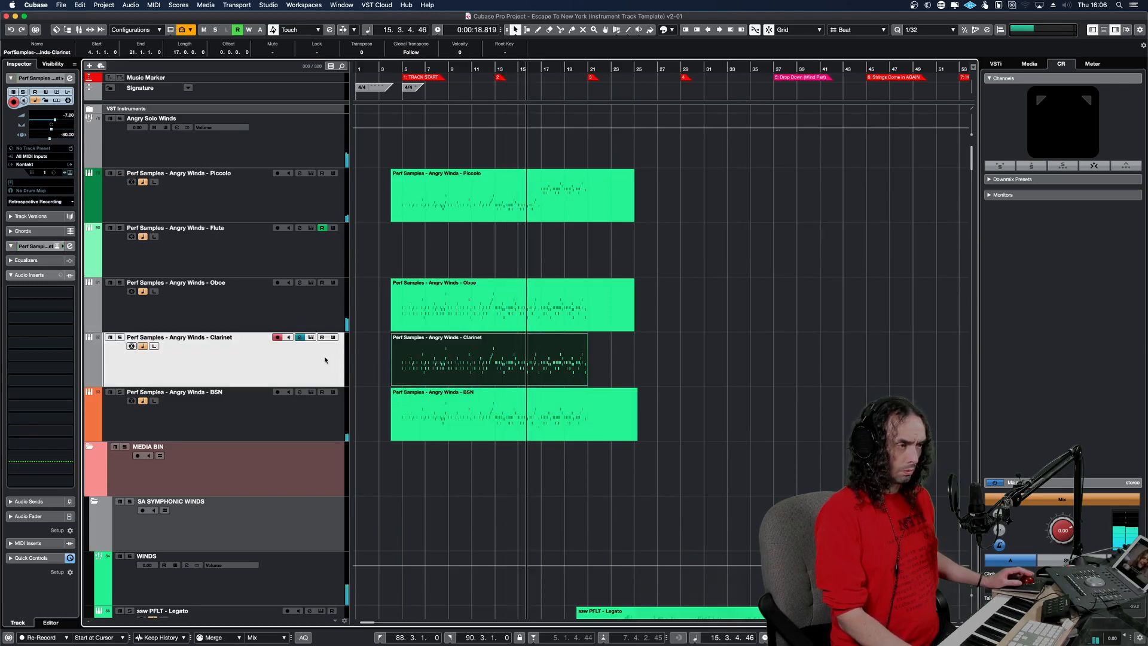
Solo the Angry Winds - Clarinet track and lengthen its part to end at bar 26.
key(s)
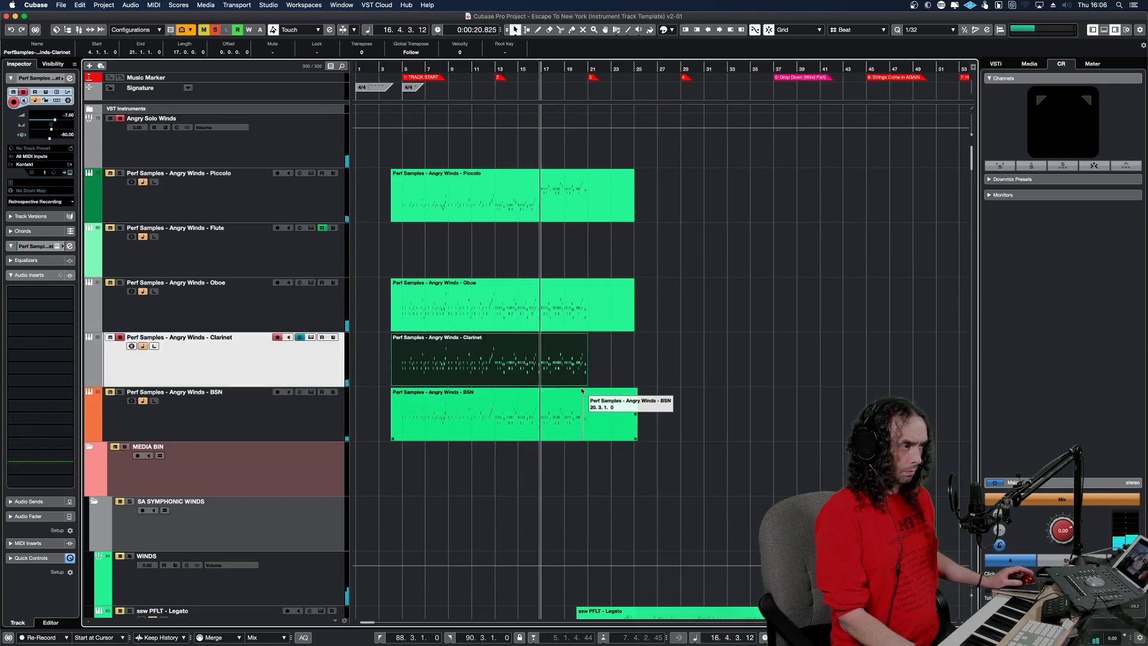
drag(592, 383, 645, 383)
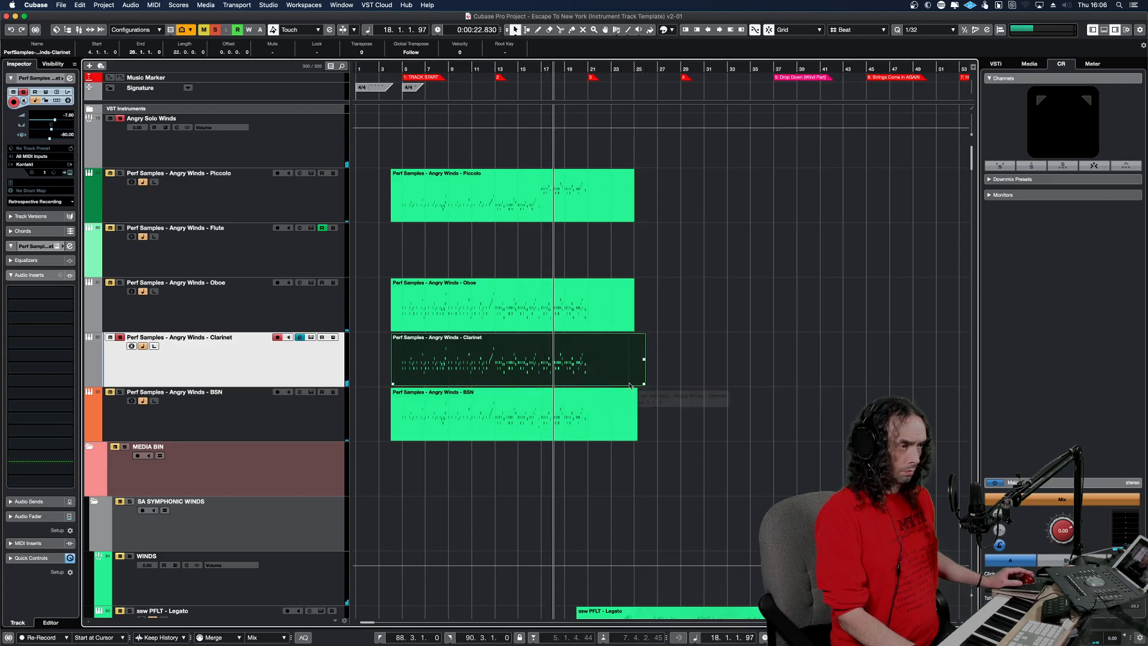
Play the soloed Clarinet part from its start and view its notes in the Key Editor.
alt+shift+click(405, 367)
alt+shift+click(395, 365)
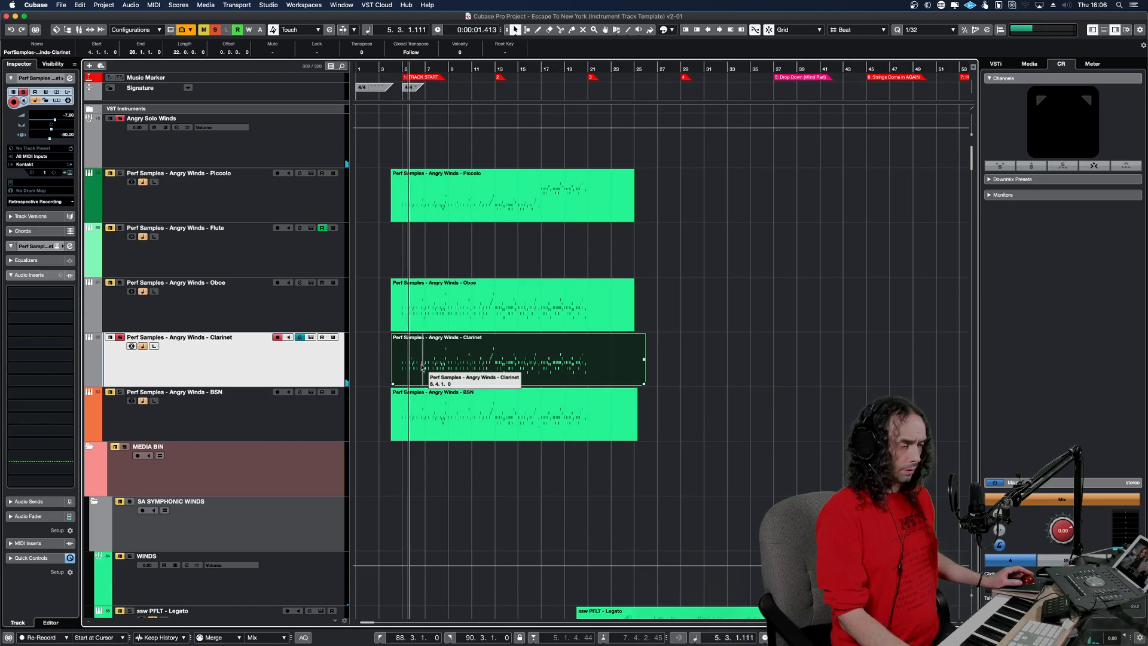
double_click(419, 359)
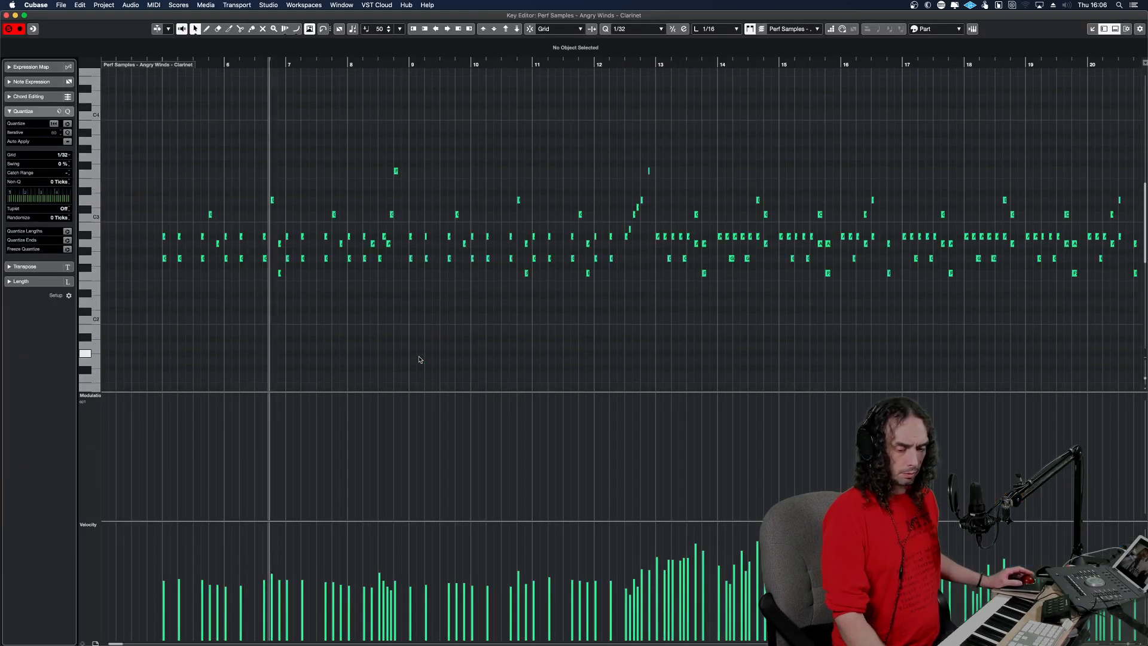
drag(209, 60, 132, 61)
click(8, 29)
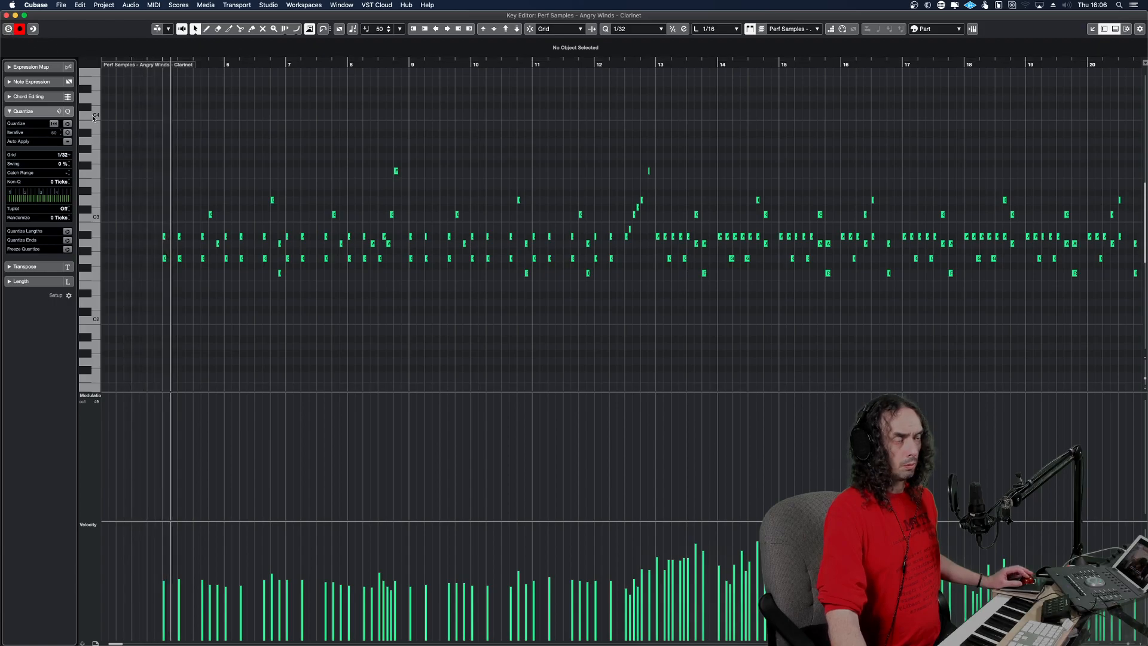
key(Return)
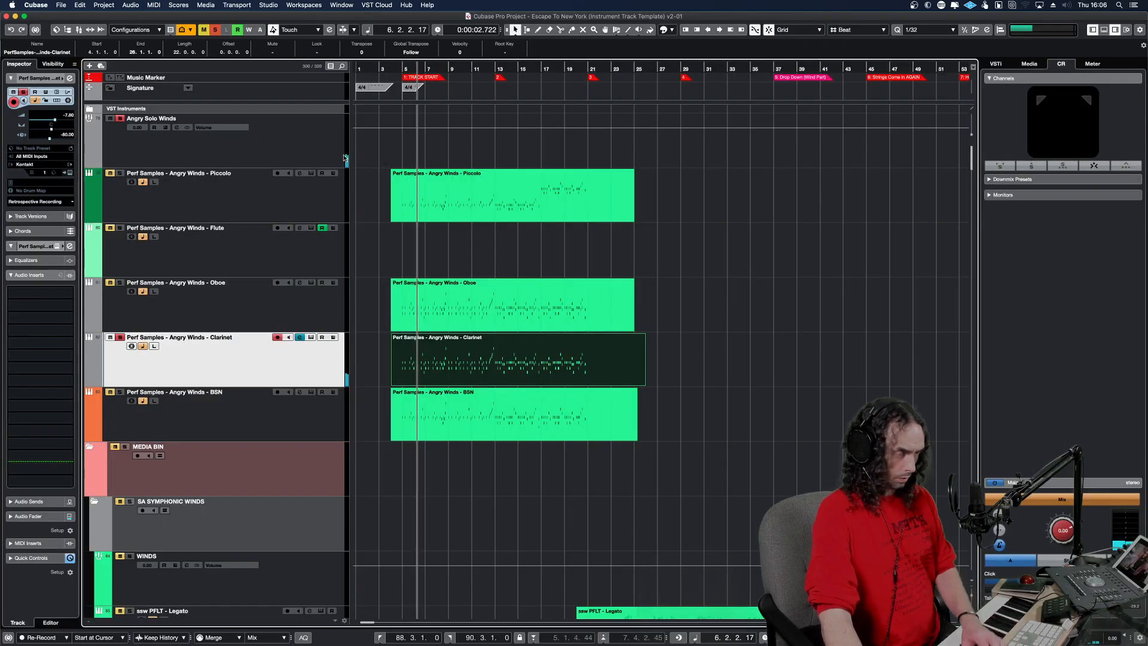
Turn off the solo and play the opening from bar 4 with the full arrangement to about bar 21.
key(s)
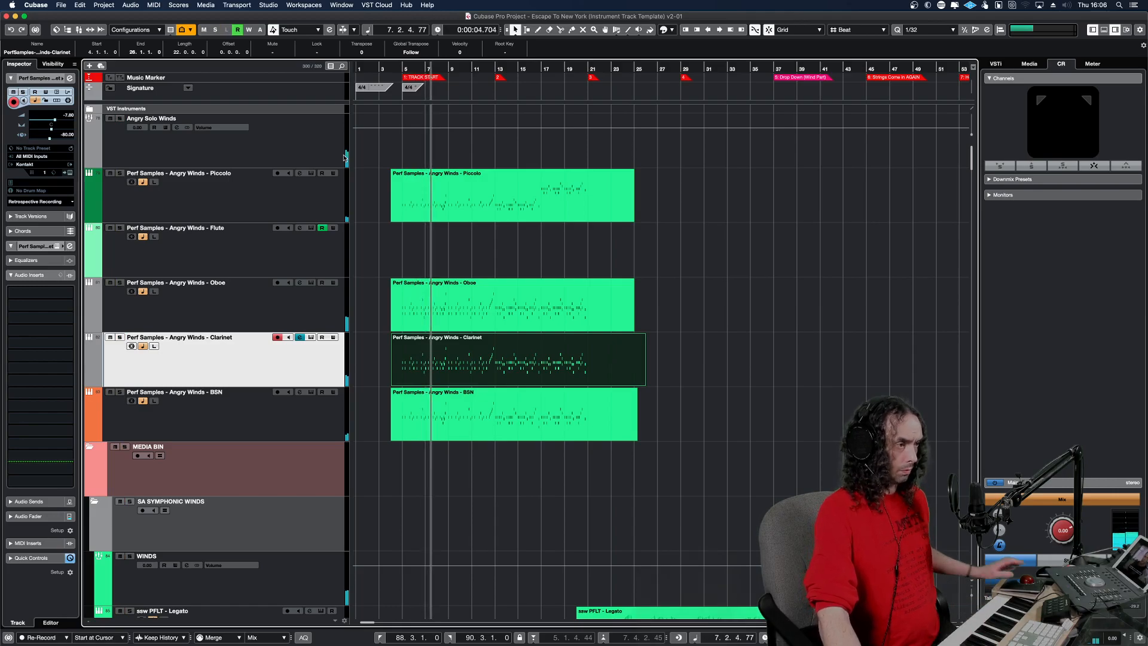
click(397, 67)
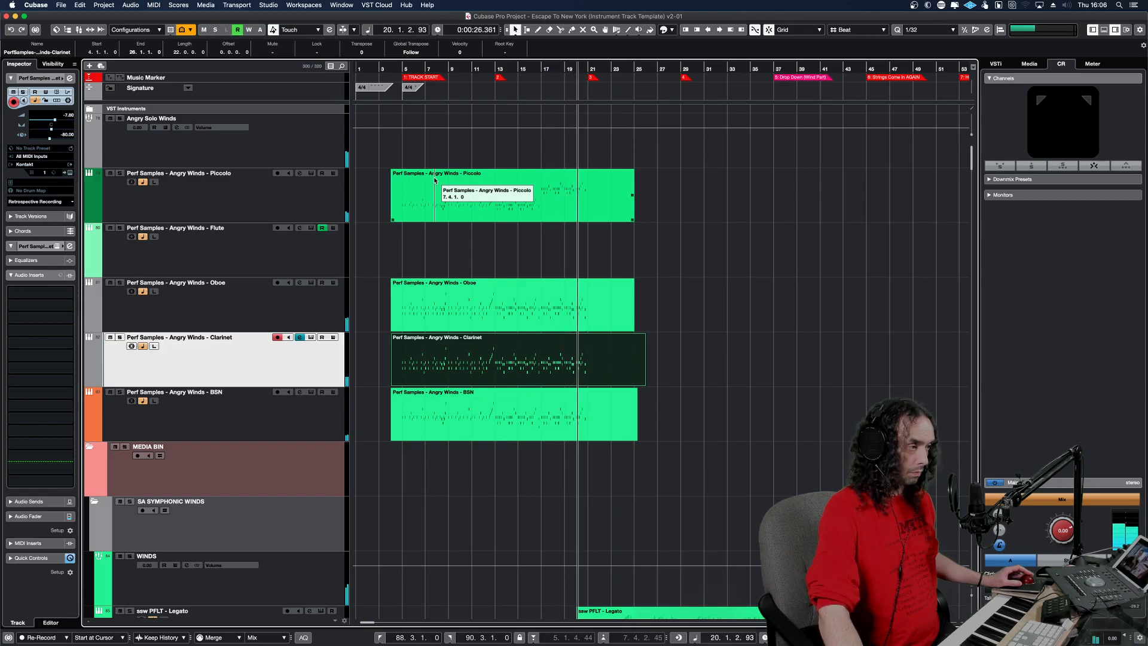
key(space)
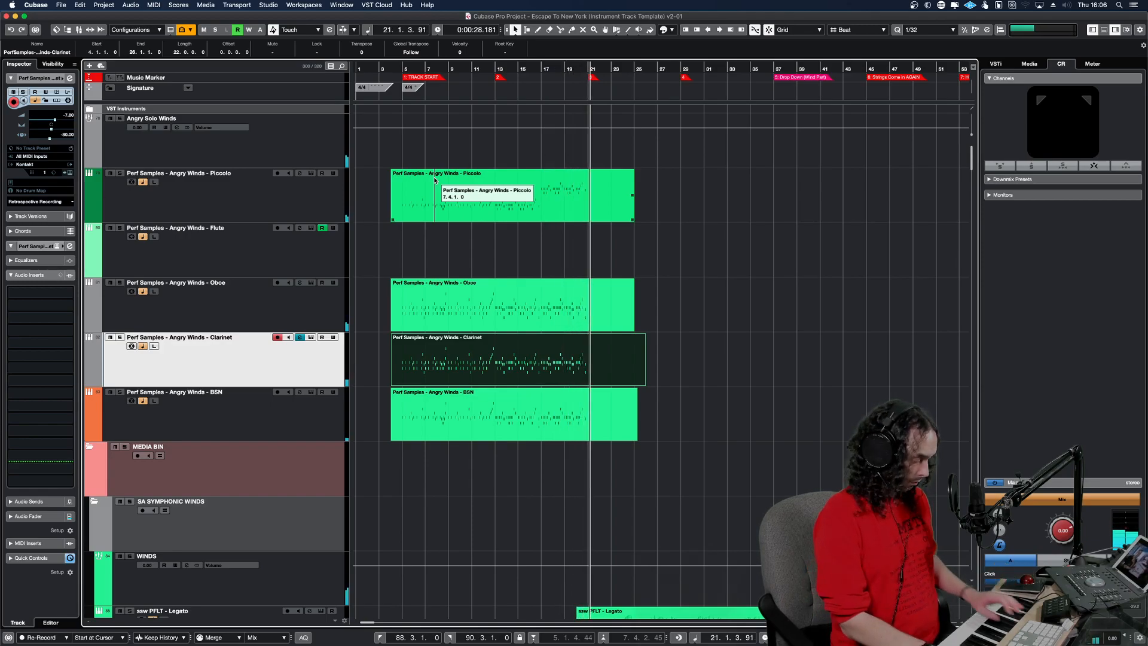
Insert the retrospective MIDI recording on the Angry Winds - Clarinet track and glue it to the copied staccato part.
key(shift+KP_Multiply)
key(4)
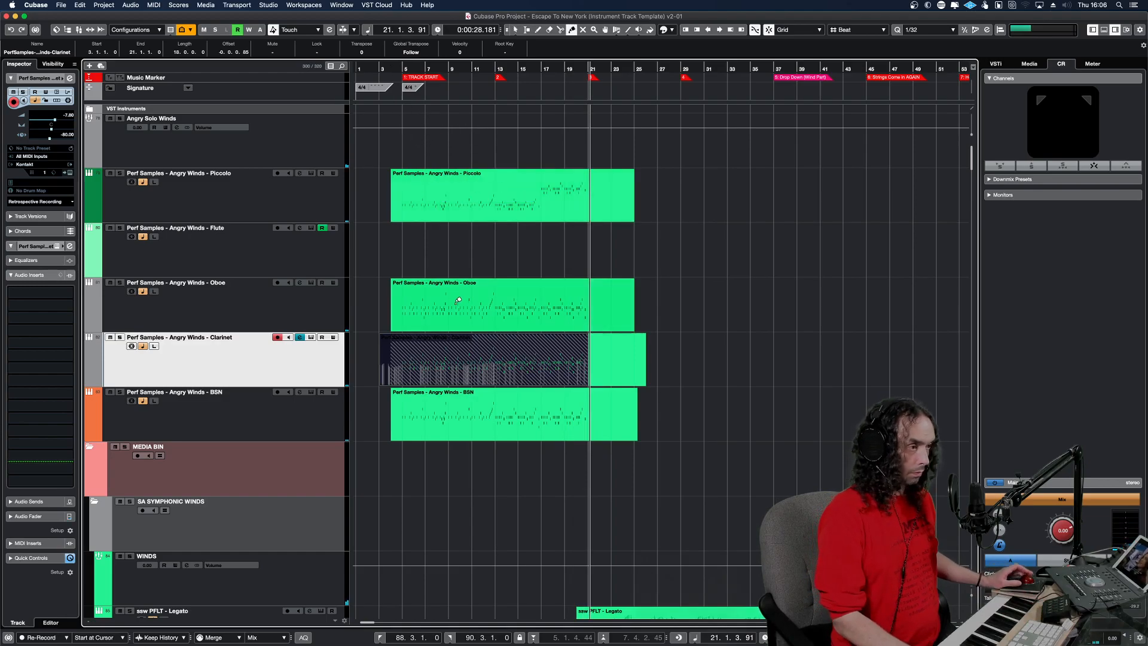
click(489, 374)
click(432, 371)
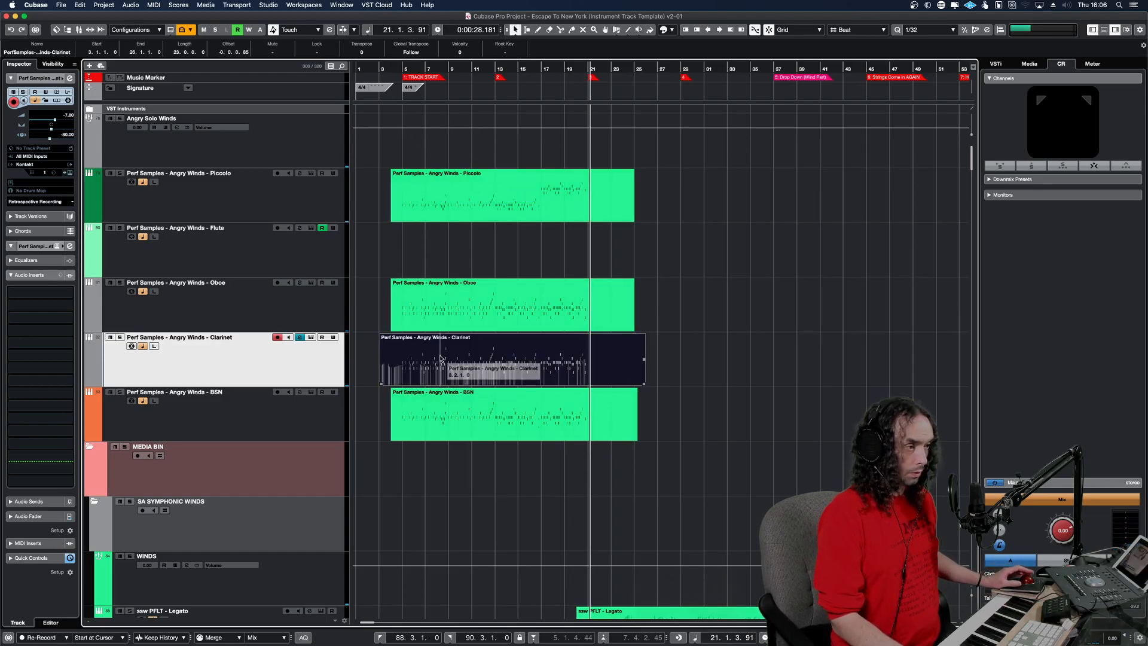
Open the glued Clarinet part in the Key Editor and view its whole modulation curve.
double_click(441, 358)
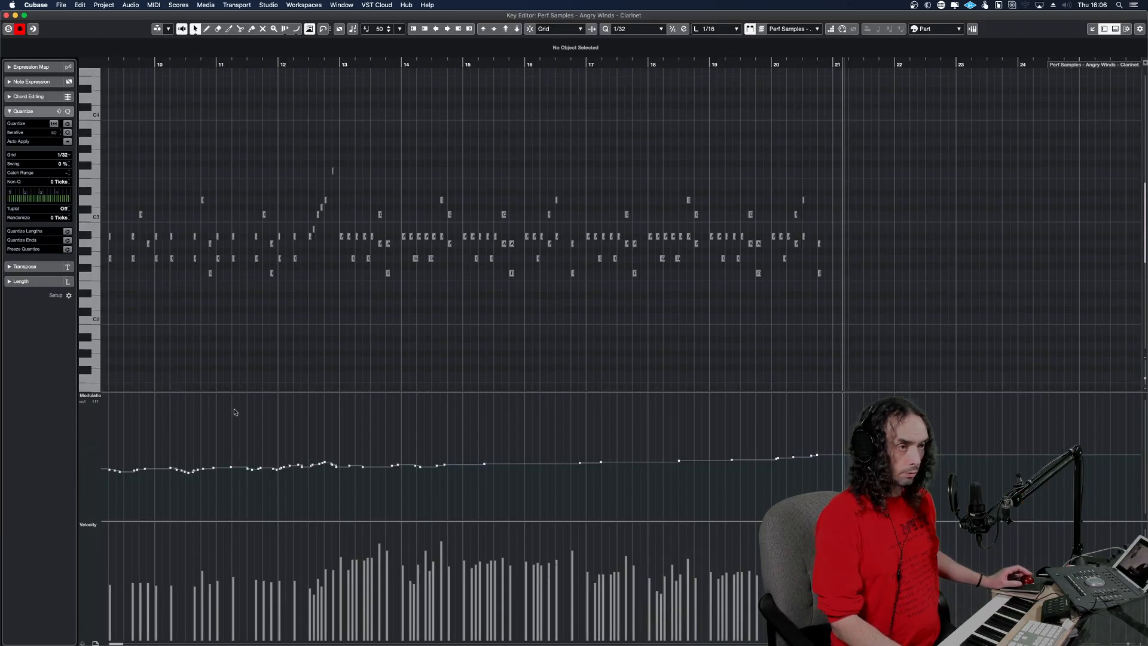
key(g)
key(g)
key(g)
key(g)
key(g)
key(g)
key(g)
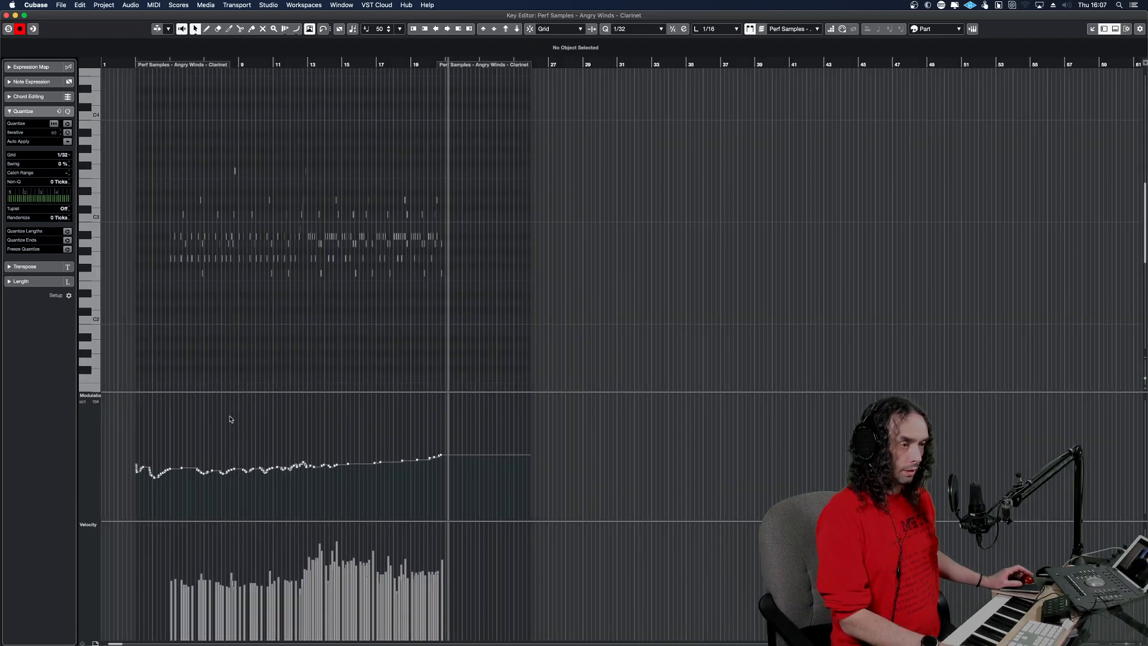
Leave the Key Editor and colour the Oboe track light purple and the Clarinet track amber.
key(Return)
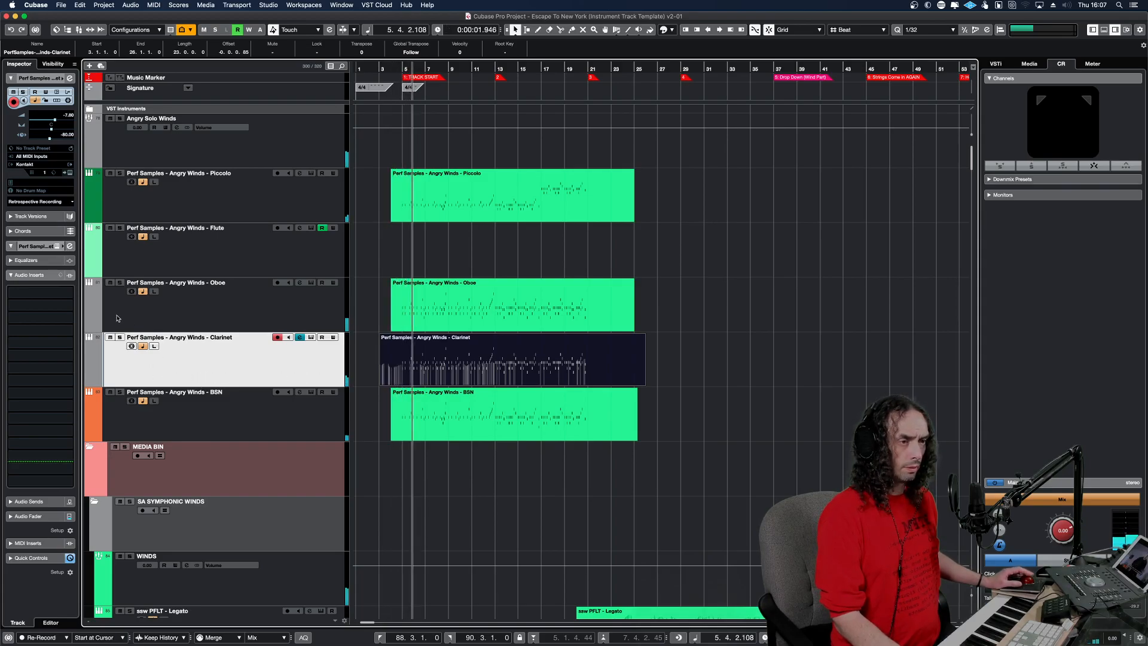
click(95, 304)
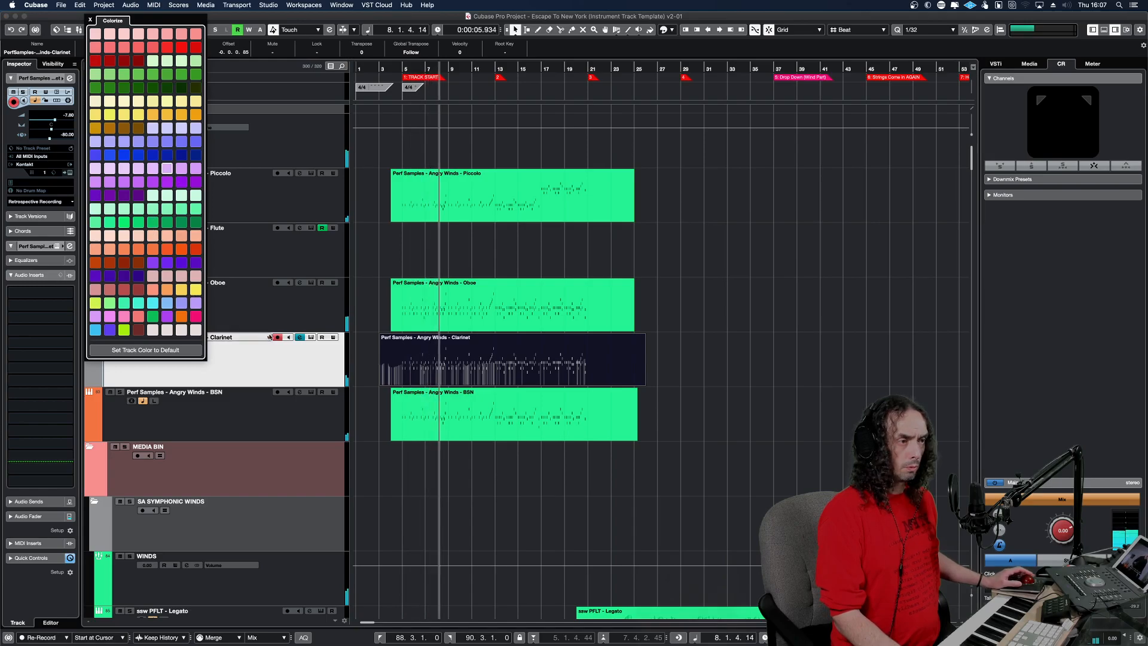
click(279, 357)
click(100, 368)
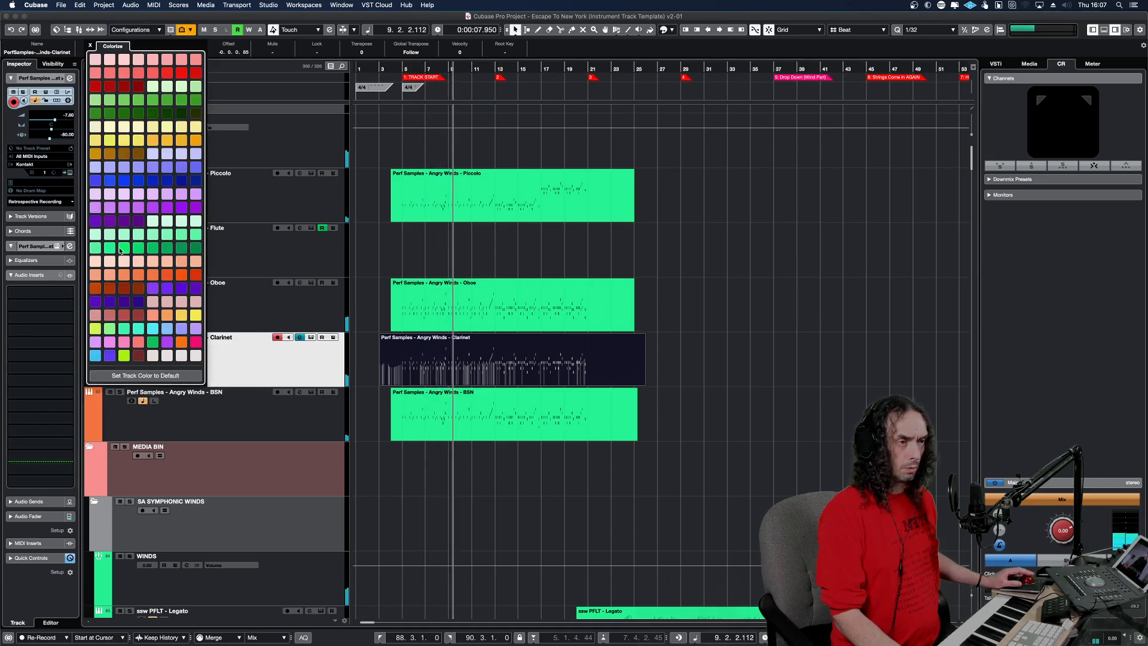
click(164, 141)
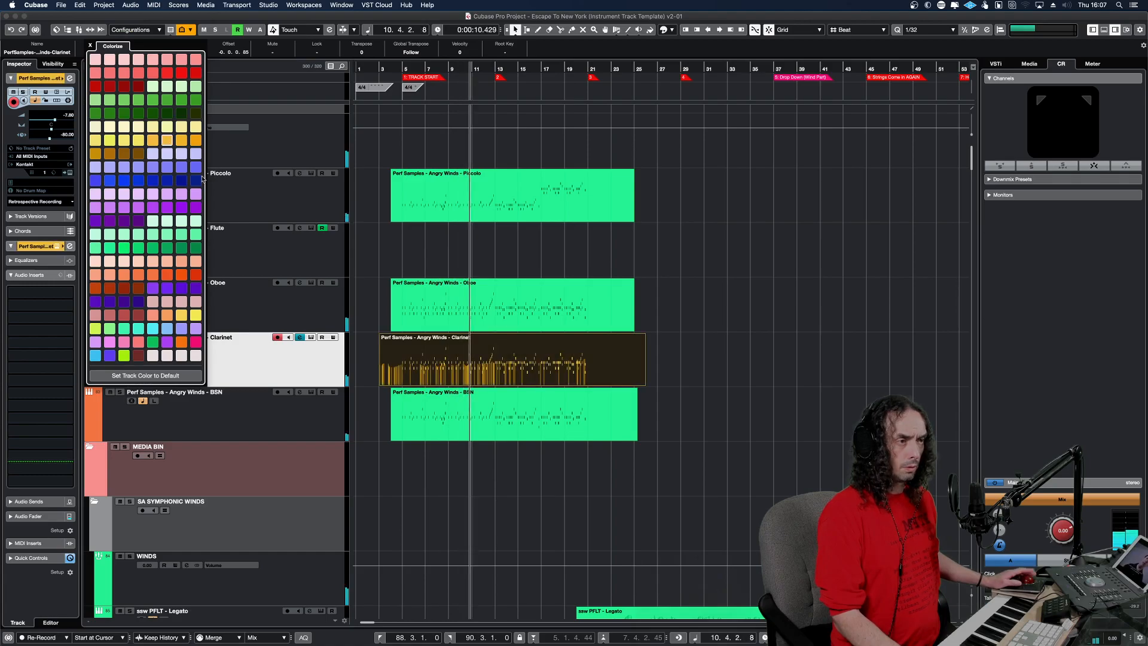
click(376, 356)
drag(381, 185, 403, 313)
click(186, 315)
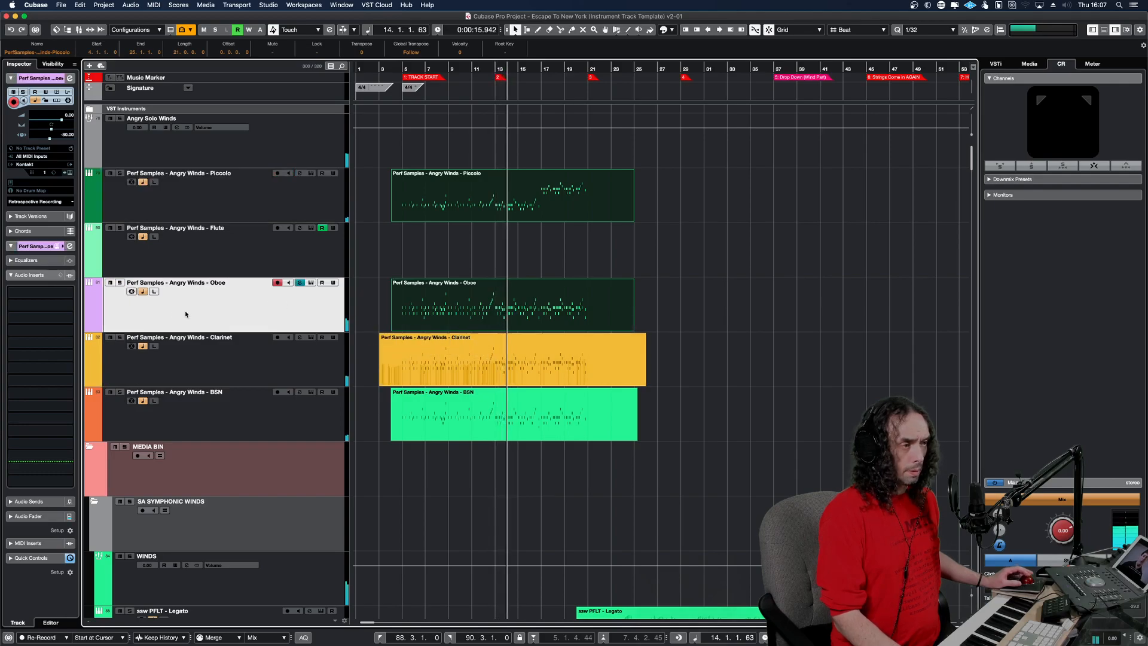
click(367, 309)
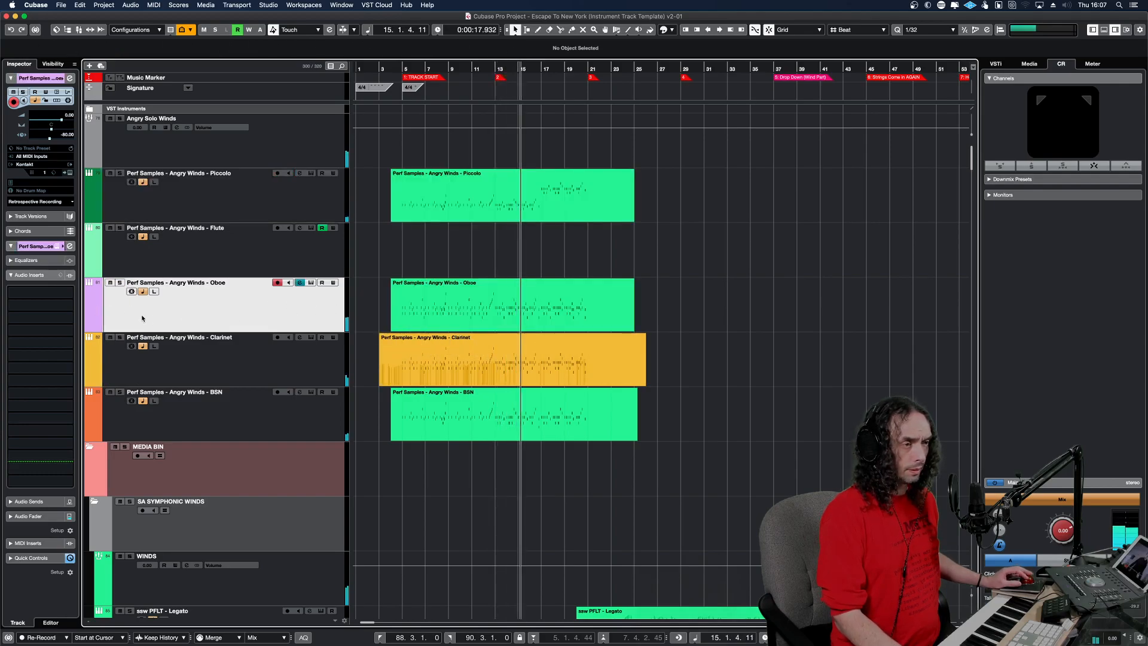
click(94, 310)
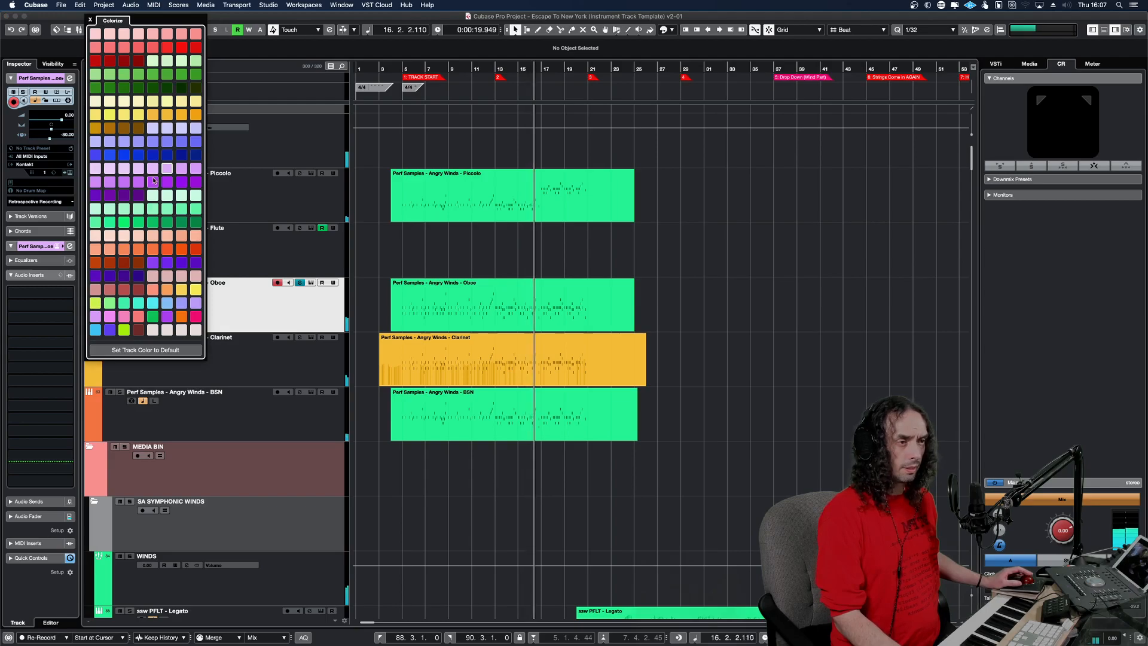
click(218, 320)
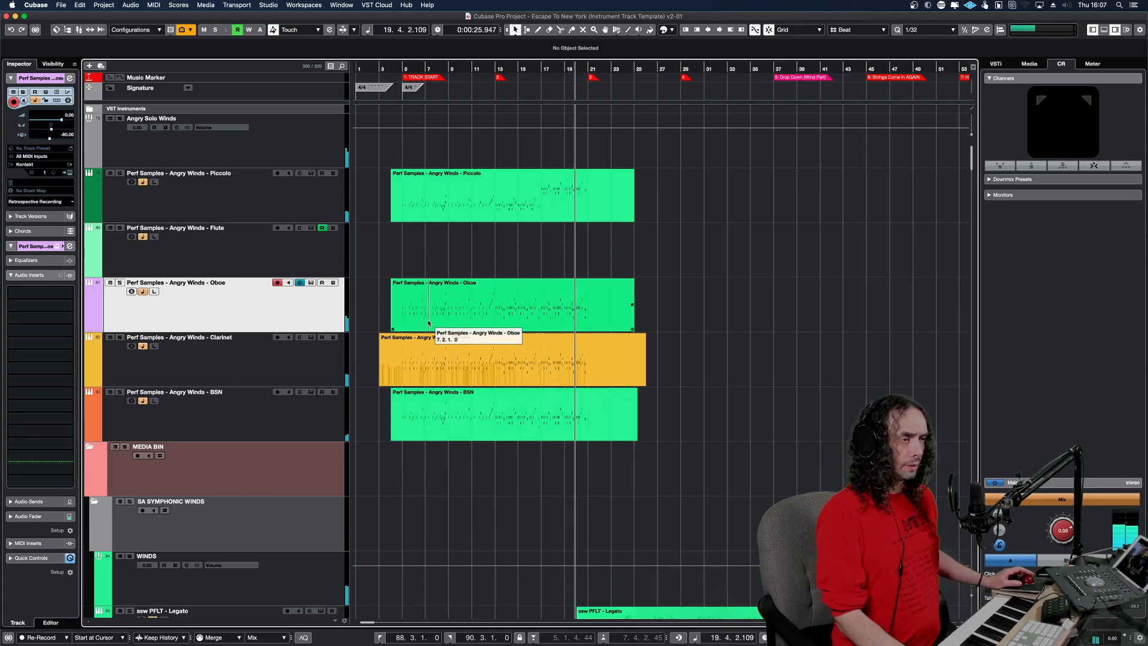
Copy the opening ssw FLT a2 - Short Staccato part onto the Angry Winds - Flute track at bar 4.
scroll(428, 321, down, 15)
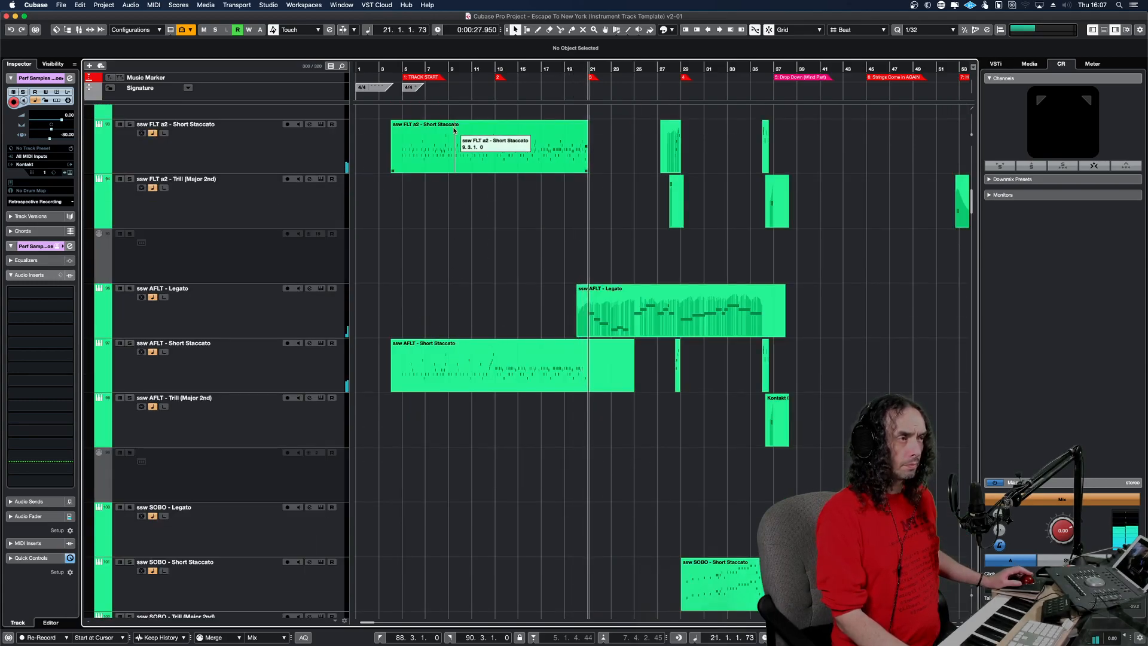
click(457, 146)
scroll(444, 271, up, 15)
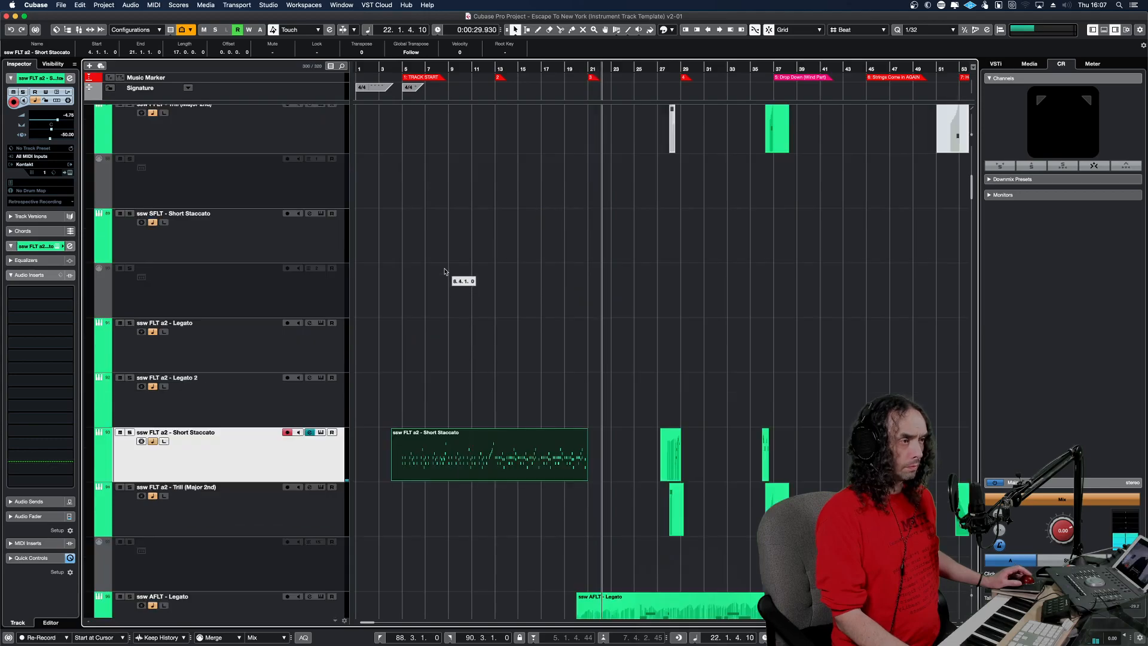
scroll(444, 270, down, 5)
scroll(444, 271, up, 5)
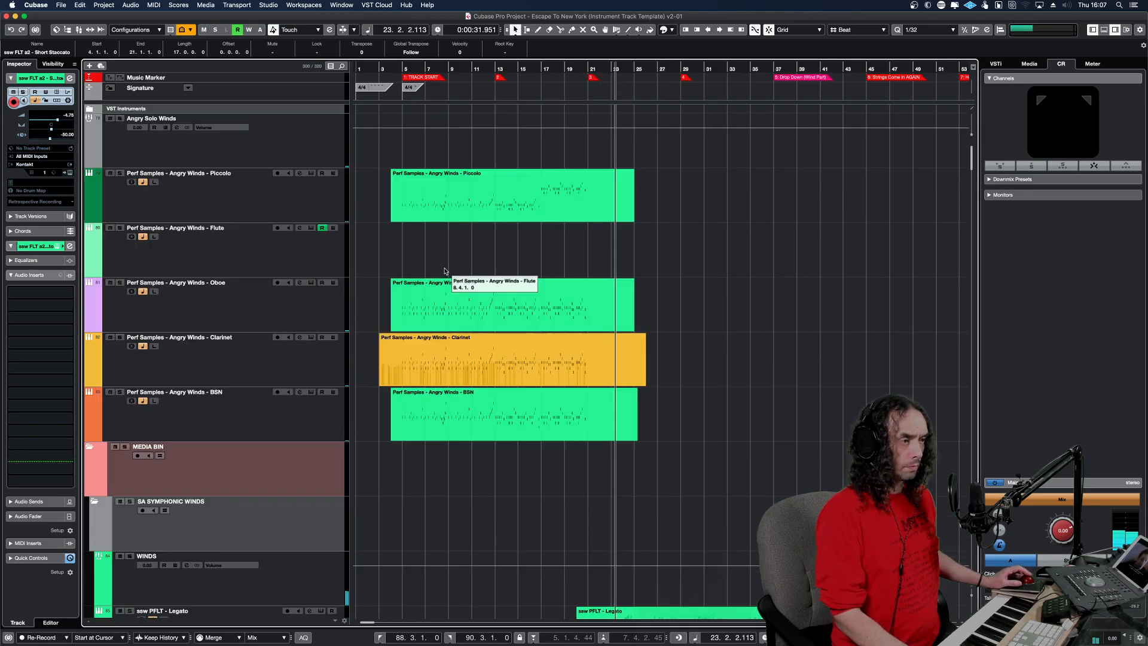
click(441, 248)
key(alt+v)
Lengthen the pasted Flute part to end at 24.4.1 and audition it soloed from about bar 4.
alt+shift+click(387, 246)
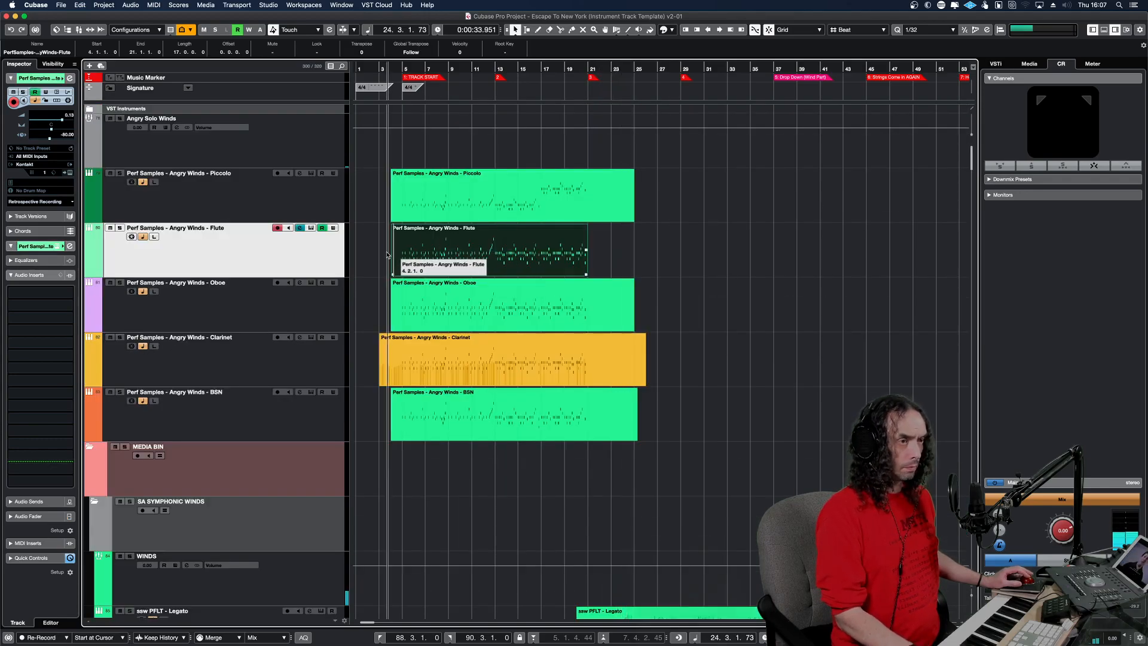
key(s)
drag(586, 274, 631, 273)
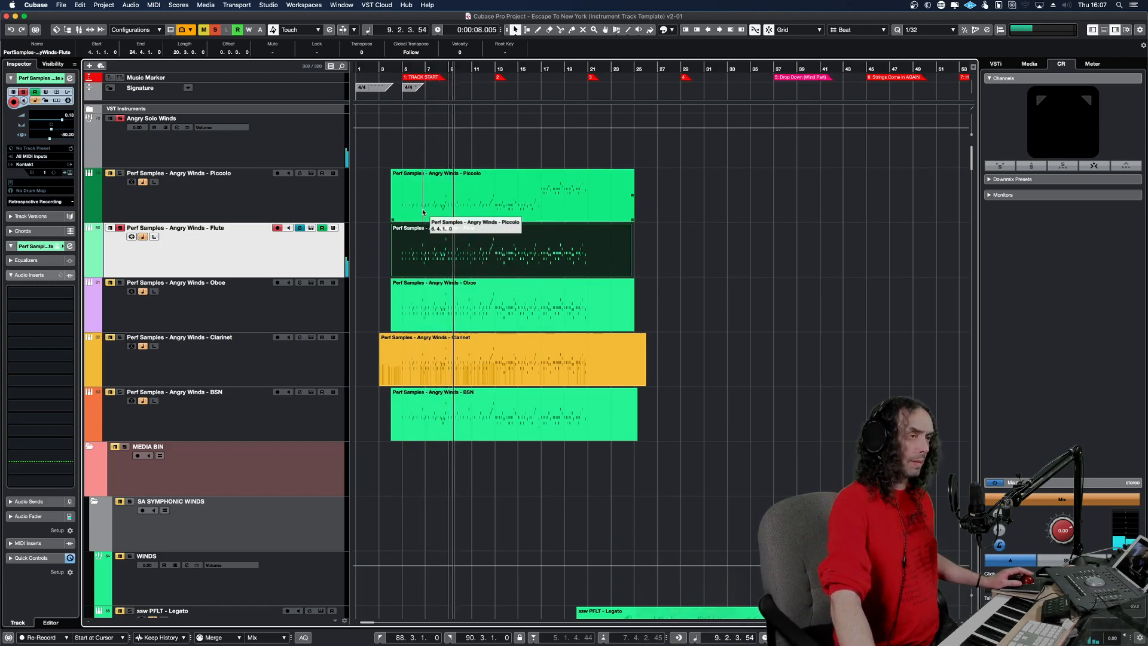
click(392, 68)
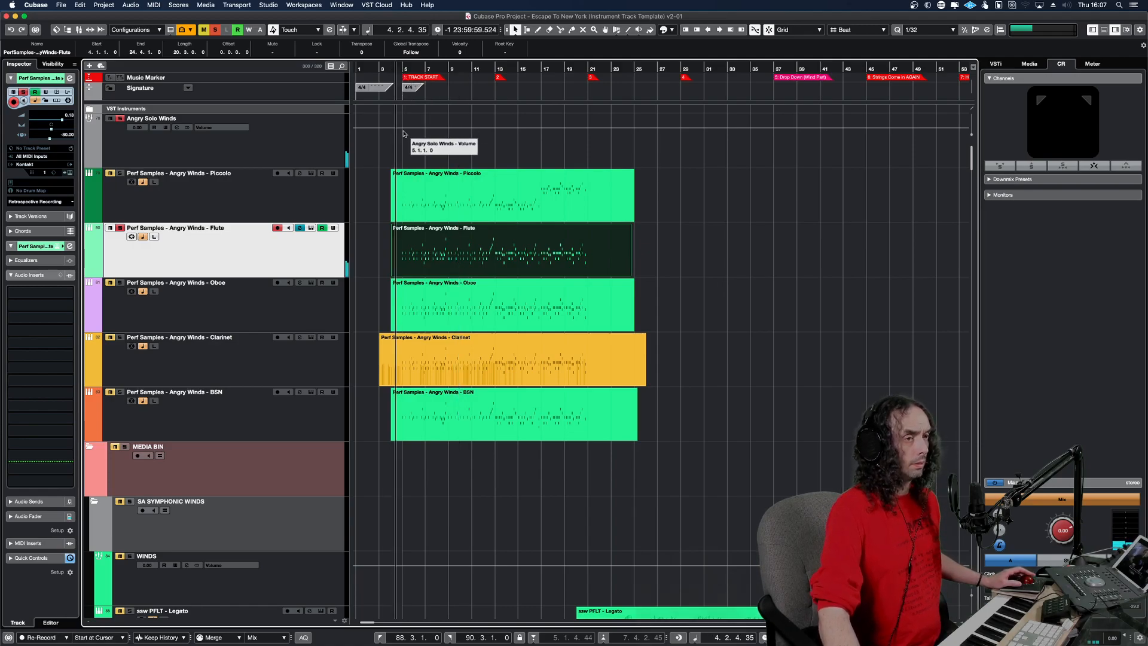
Turn off the solo, record played modulation into the Flute part from bar 4, and return playback to its start.
click(215, 32)
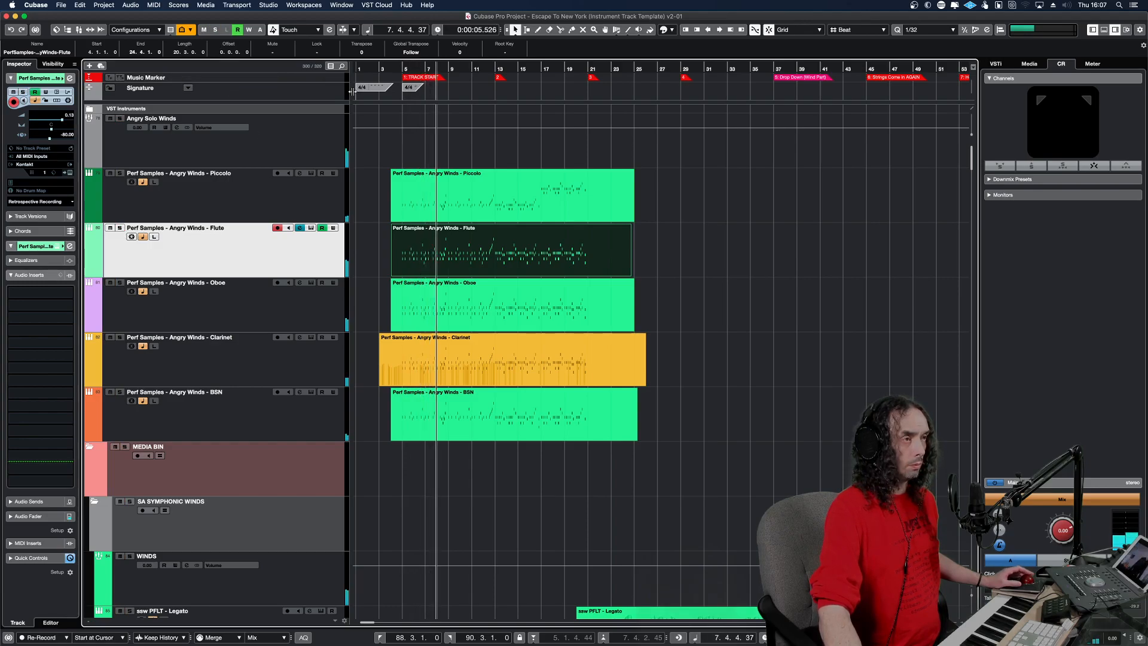
click(389, 71)
key(KP_Multiply)
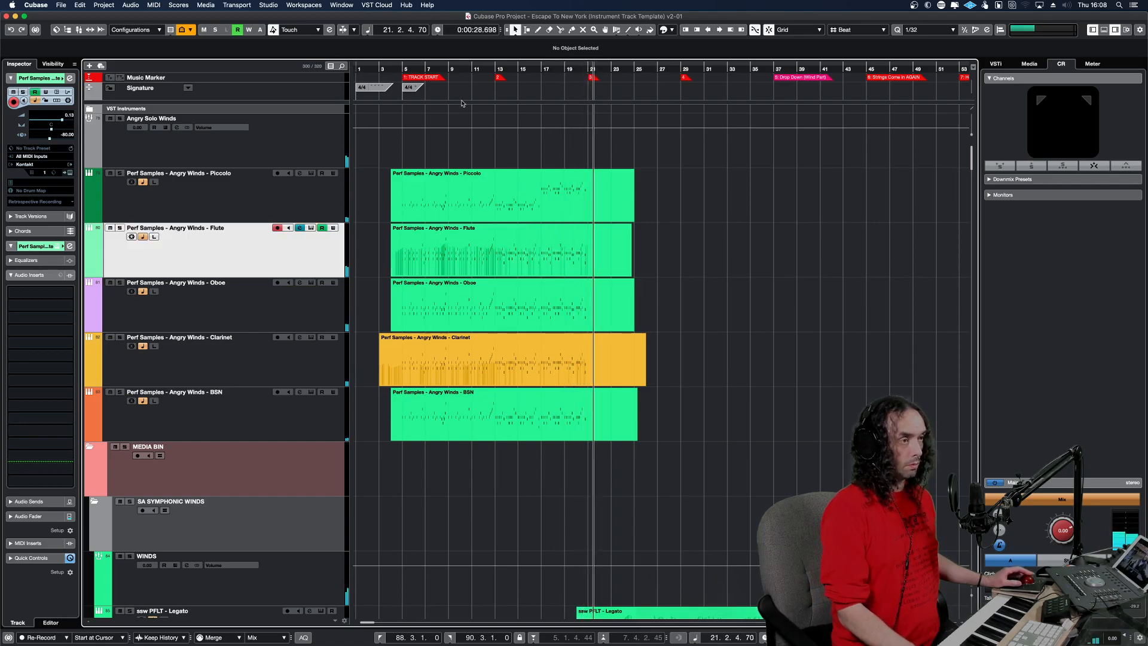
alt+shift+click(425, 200)
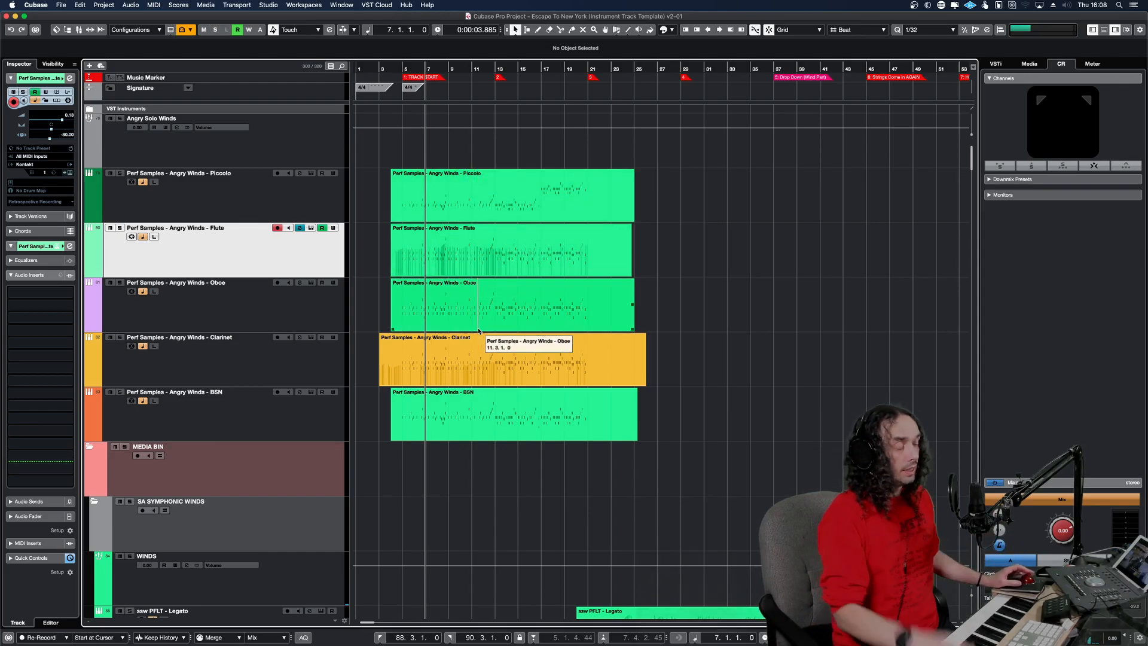
alt+shift+click(397, 213)
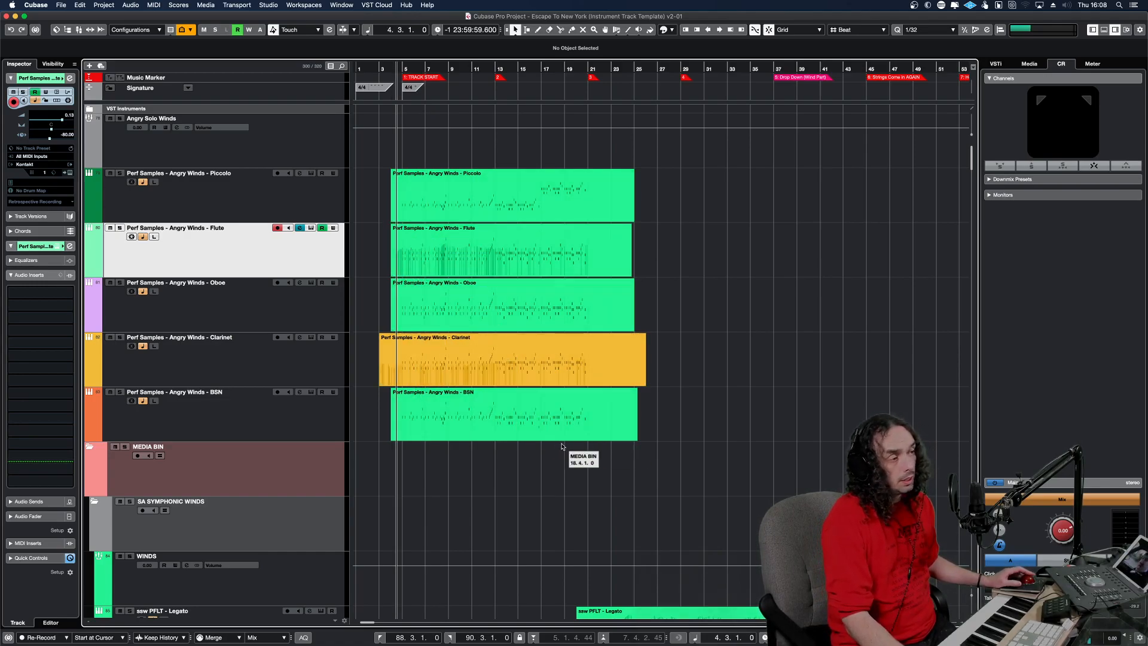
Solo the five Angry Winds instrument tracks, and activate and open the Cinematic Rooms insert on Angry Solo Winds.
drag(489, 208, 490, 209)
key(s)
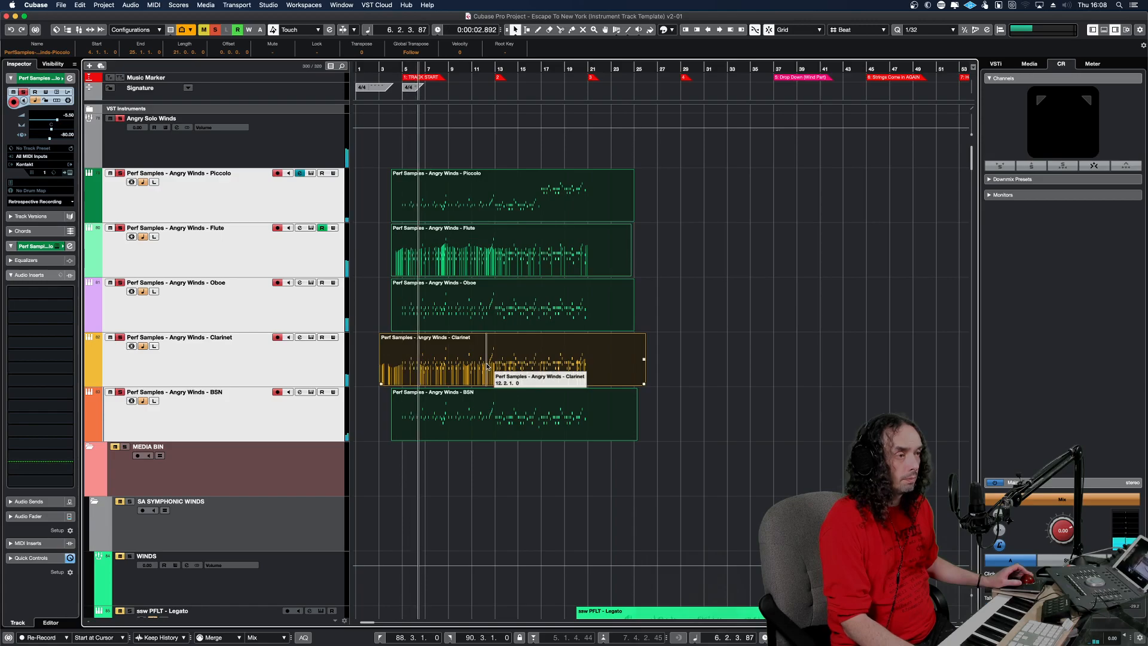
click(140, 150)
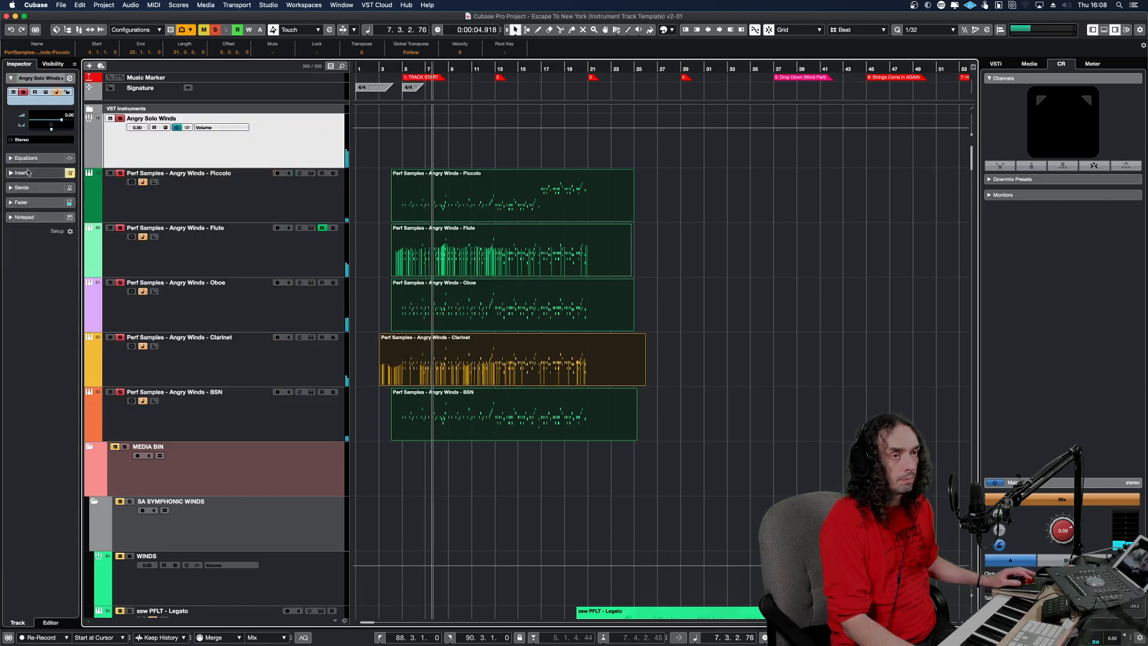
click(24, 173)
click(13, 126)
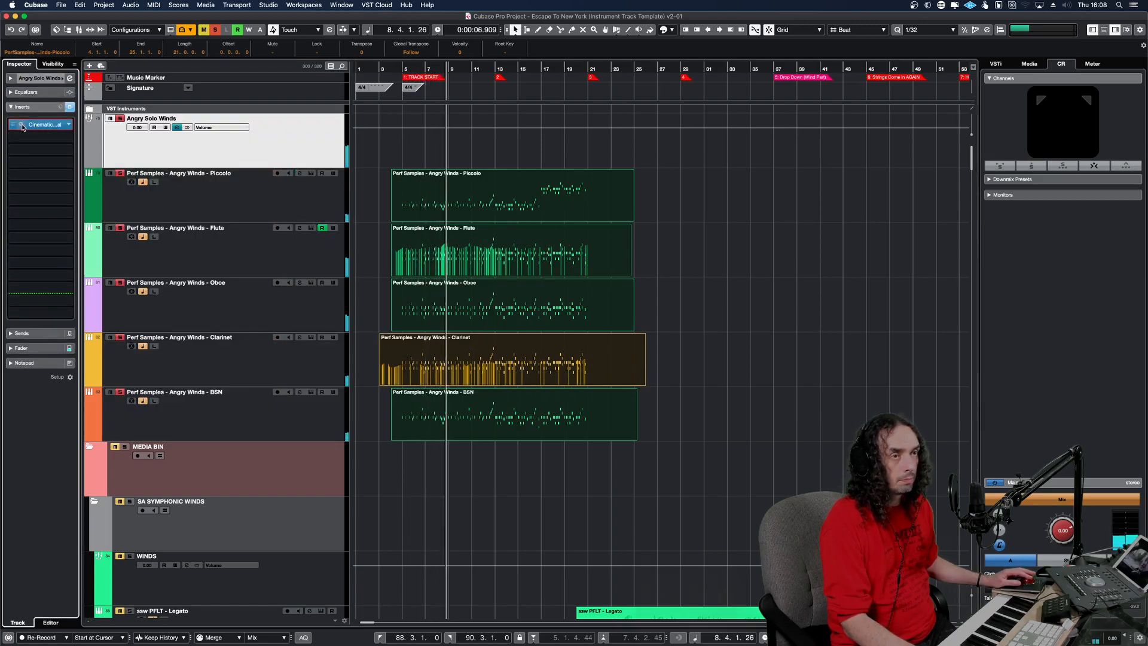
click(34, 126)
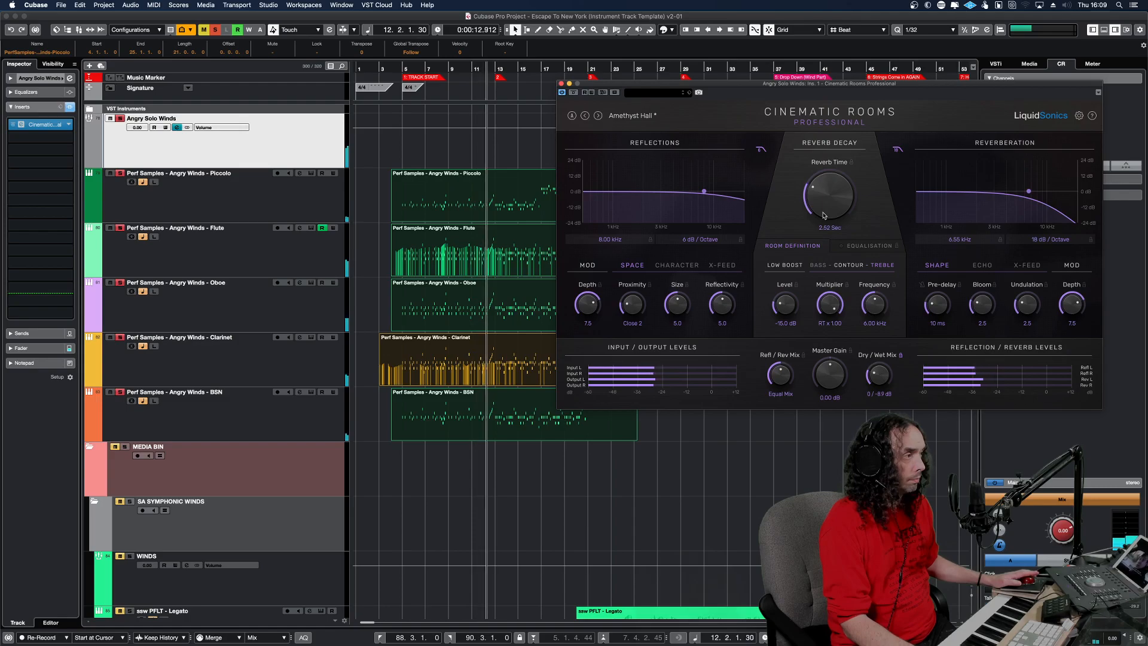
With the solo off, set the Cinematic Rooms Reverb Time to 1.74 seconds and check the woodwind channels in the MixConsole.
click(215, 30)
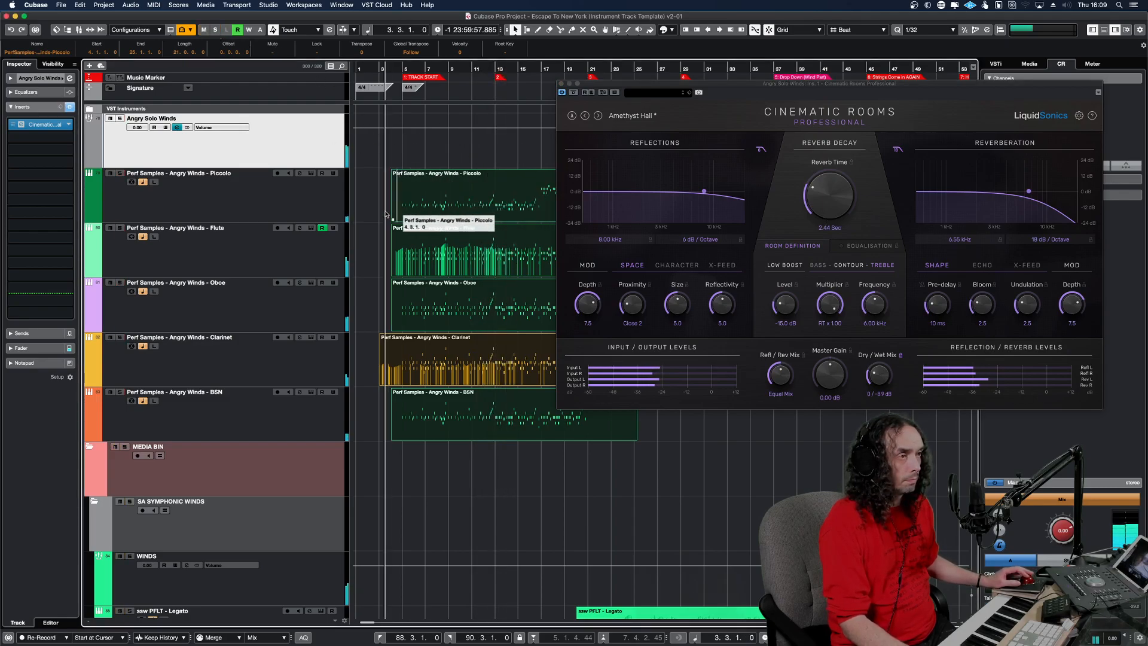
drag(819, 196, 819, 218)
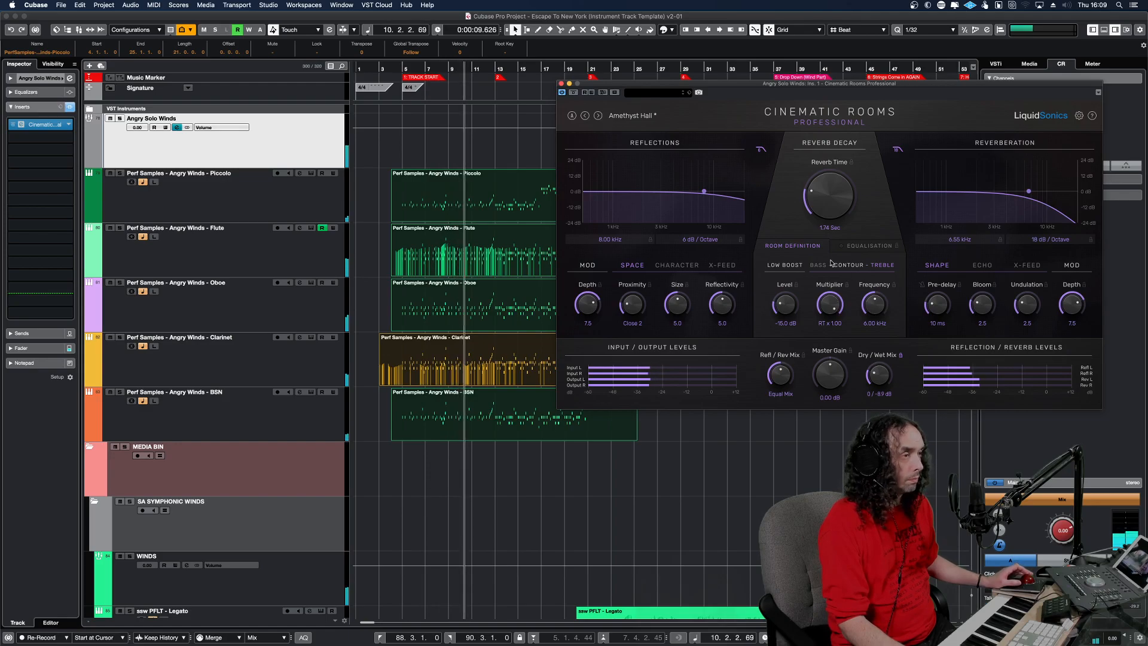
drag(769, 84, 580, 644)
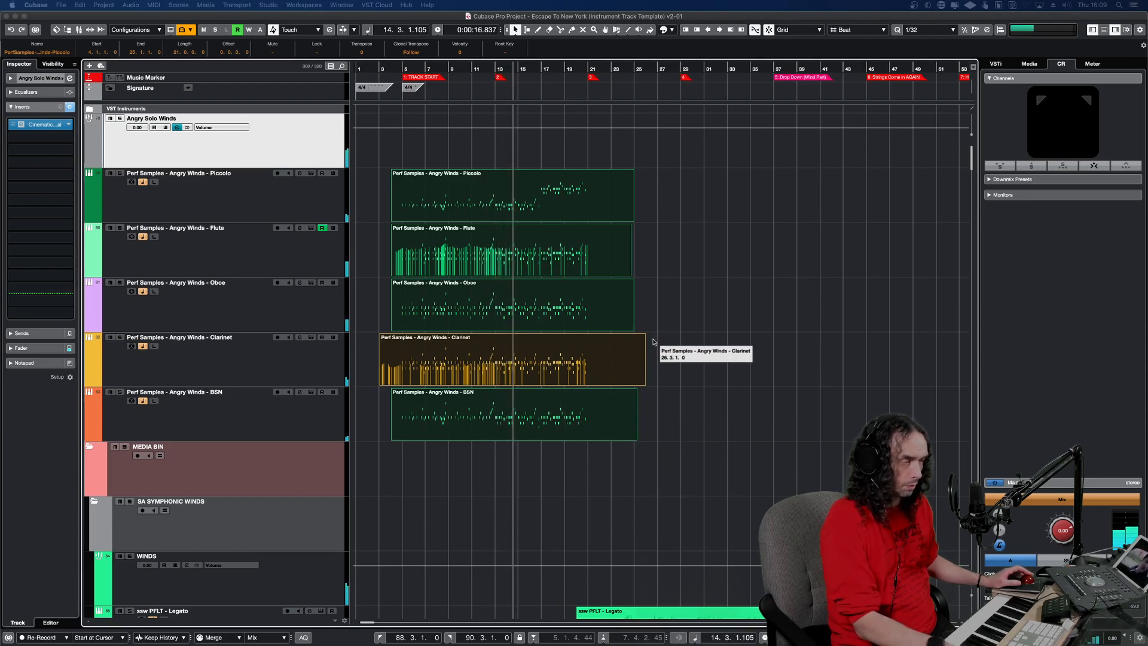
key(F3)
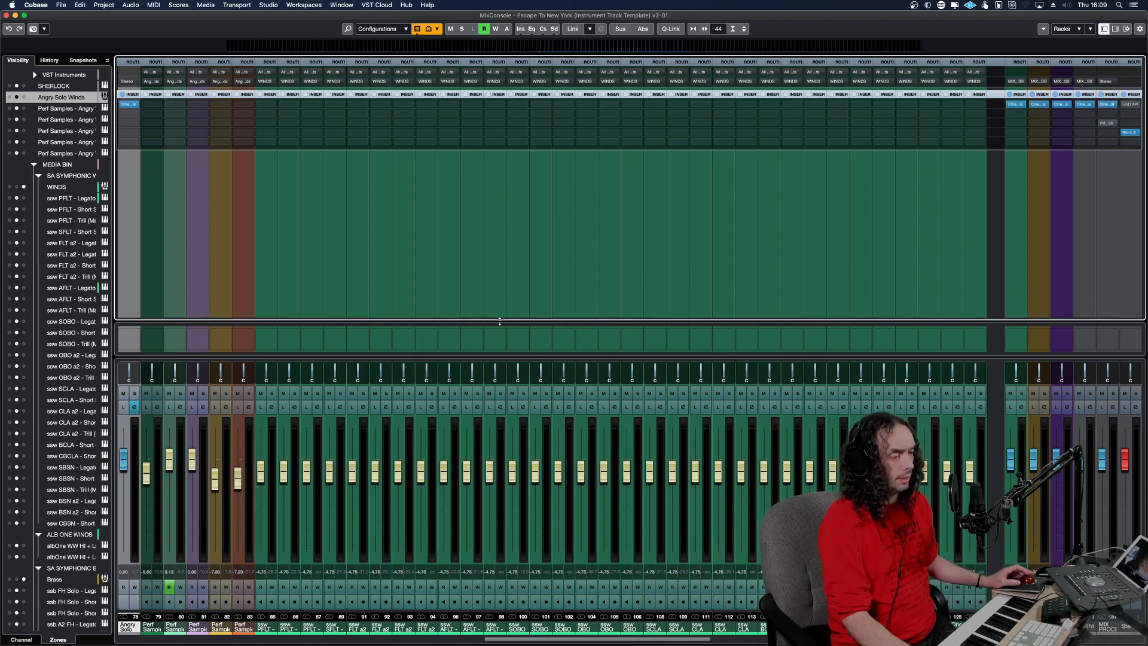
key(F3)
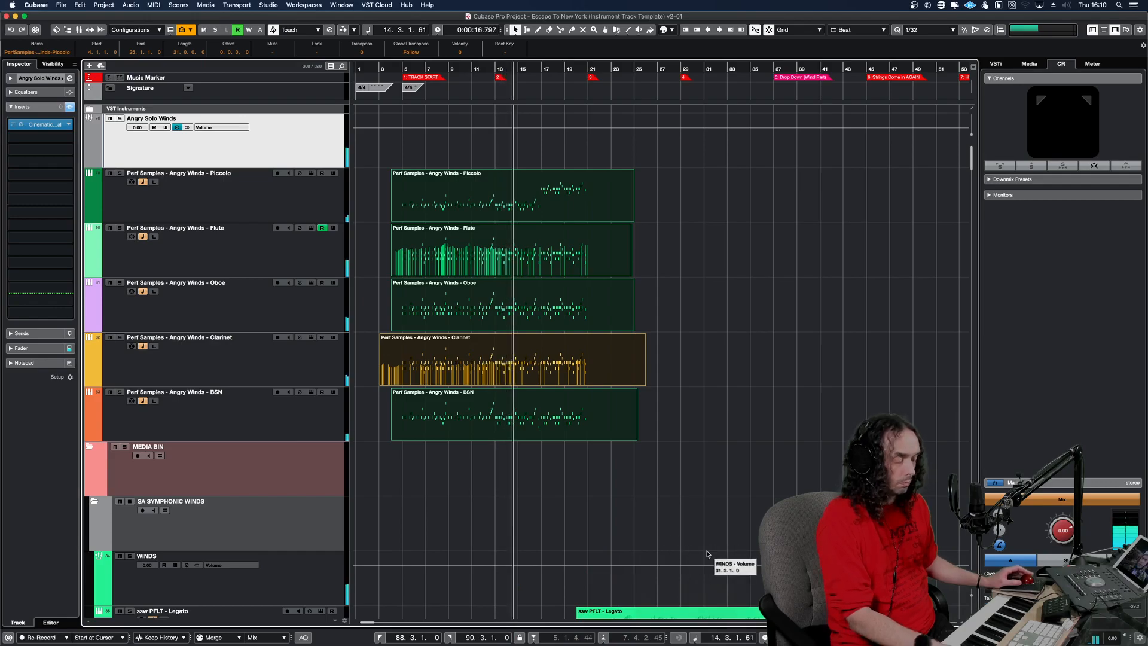
Locate the Angry Winds parts around bars 88 to 91 and play the full arrangement from about bar 84.
key(g)
key(g)
key(g)
key(g)
key(g)
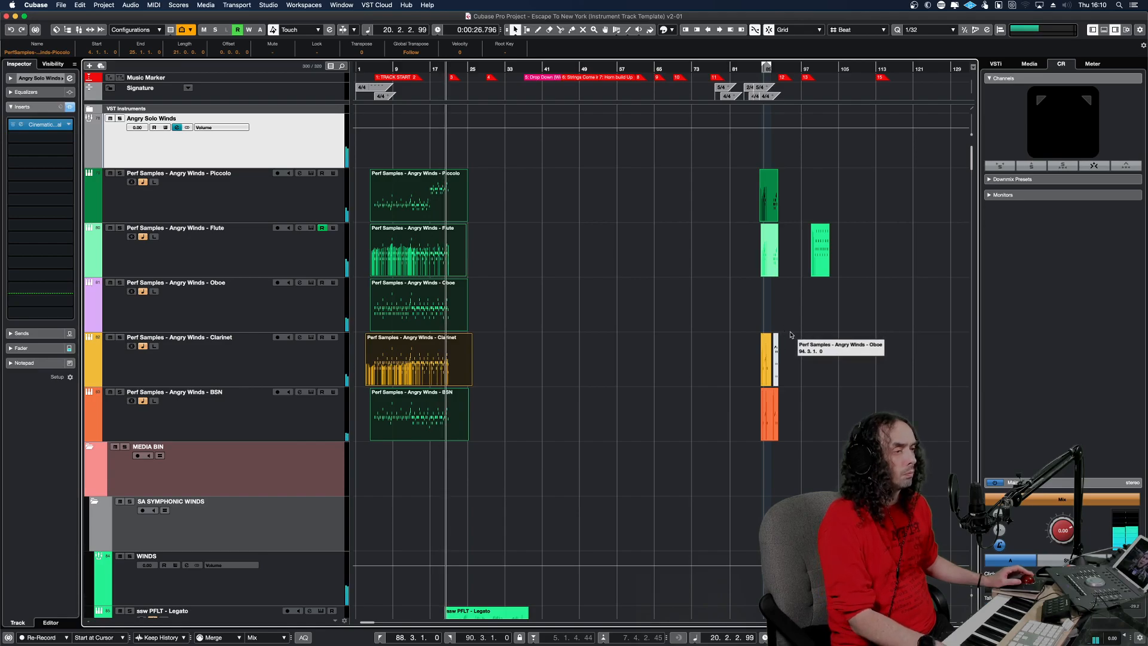
alt+shift+click(751, 291)
key(h)
key(h)
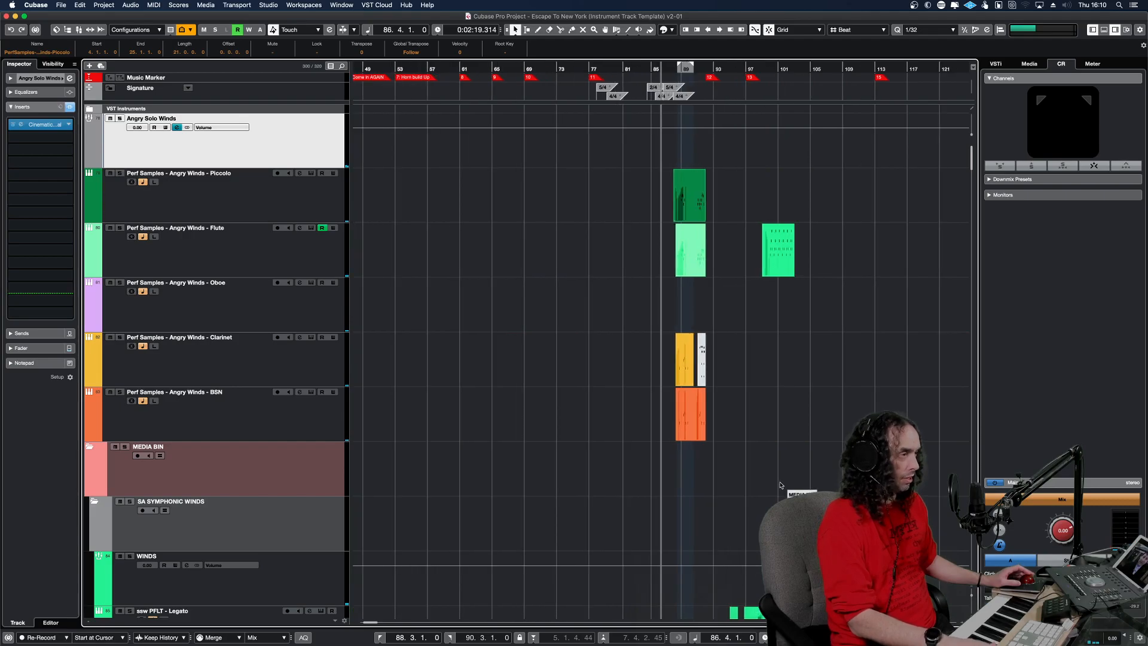
key(h)
key(h)
key(h)
key(h)
key(h)
key(h)
alt+shift+click(700, 311)
key(space)
alt+shift+click(624, 384)
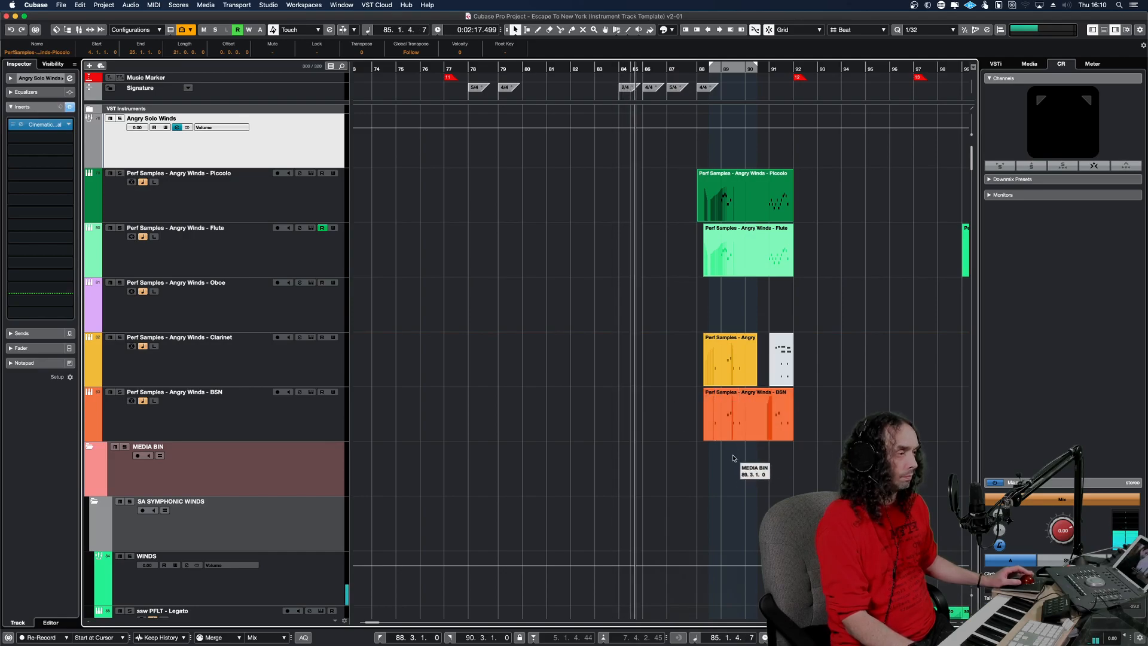